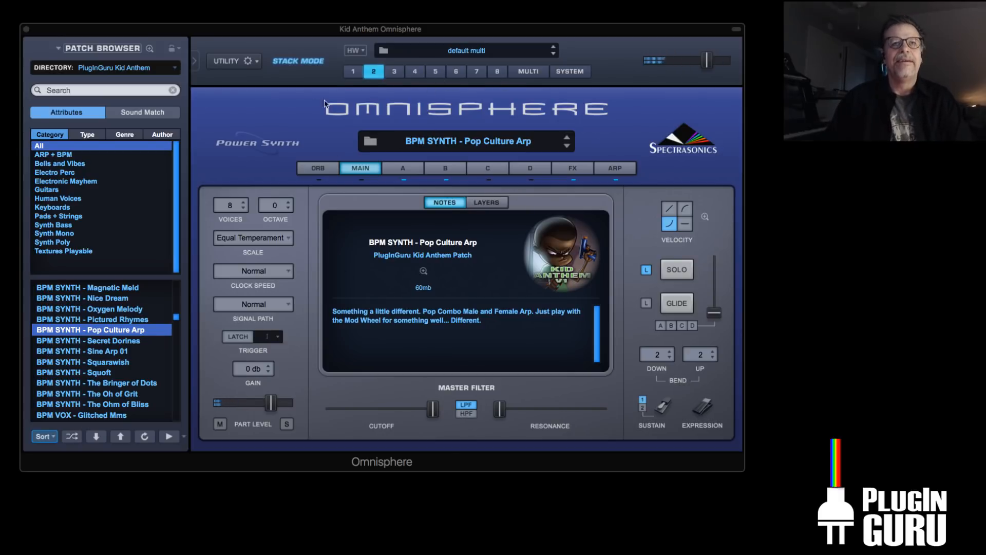
Load the BPM BASS - Space Race patch from the Kid Anthem library into part 3
{"action": "left_click", "coordinate": [394, 72]}
{"action": "scroll", "coordinate": [121, 361], "scroll_direction": "down", "scroll_amount": 10}
{"action": "scroll", "coordinate": [101, 375], "scroll_direction": "down", "scroll_amount": 10}
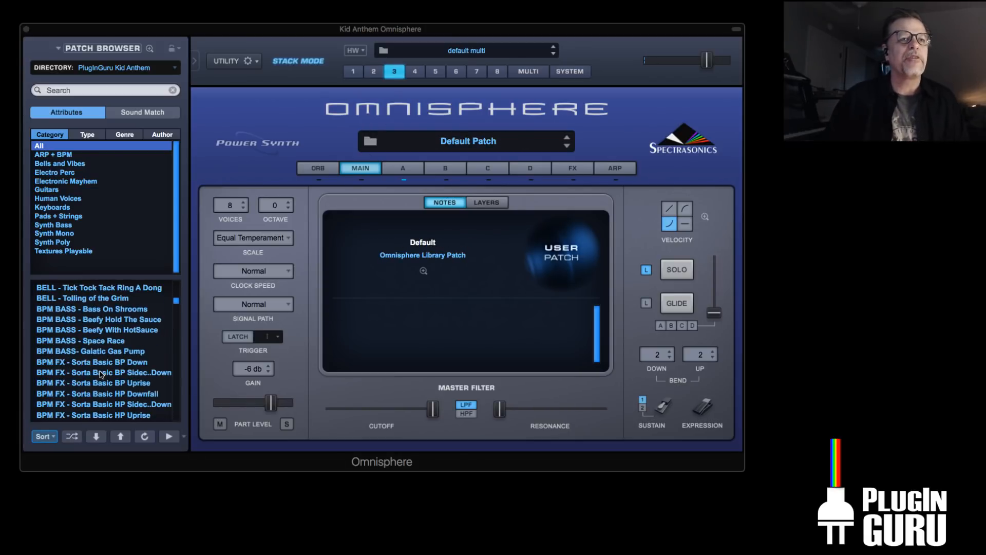
{"action": "left_click", "coordinate": [115, 341]}
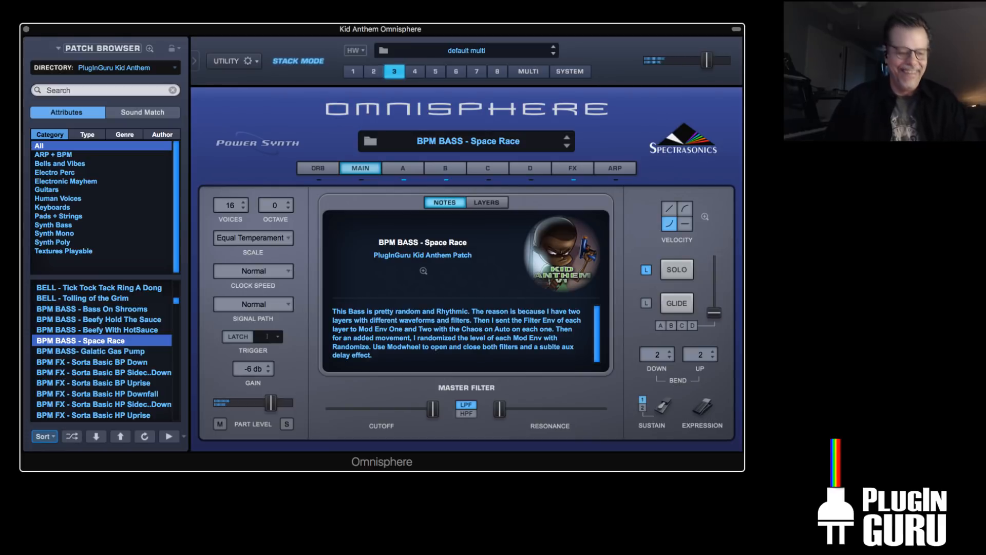
Switch to the web browser and read the PlugInGuru Memorial Day sale newsletter, including the Kid Anthem libraries' prices and retirement notice
{"action": "key", "text": "super+Tab"}
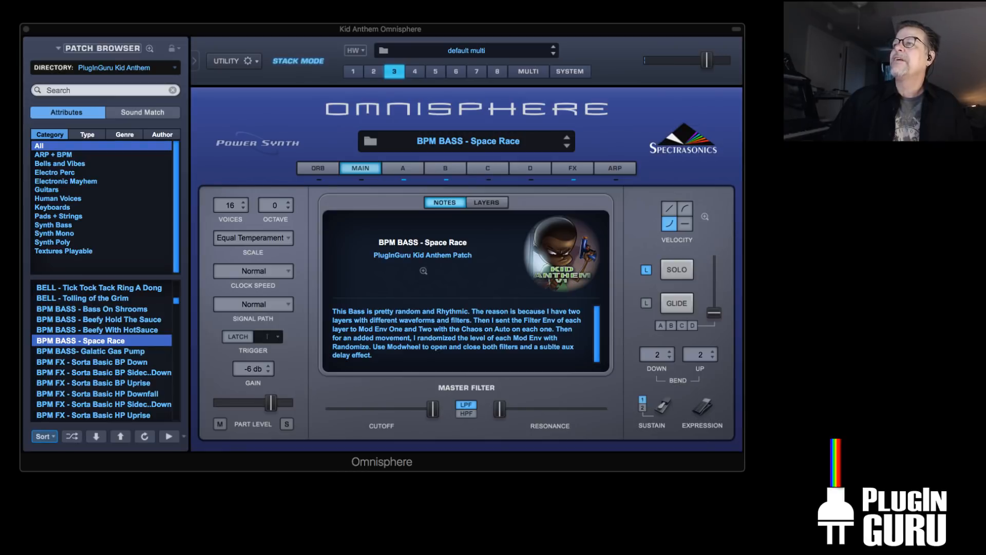
{"action": "left_click_drag", "start_coordinate": [985, 135], "coordinate": [432, 6]}
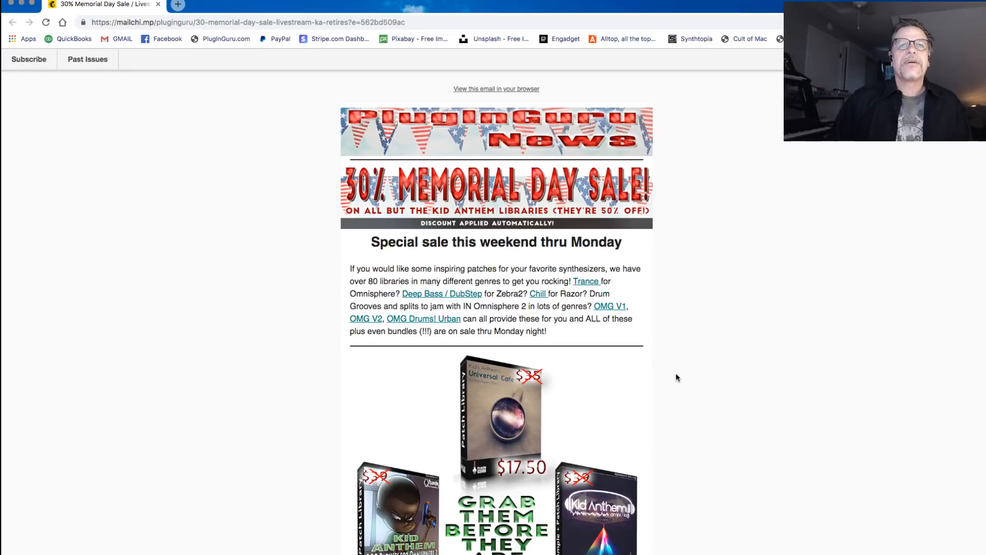
{"action": "scroll", "coordinate": [718, 382], "scroll_direction": "down", "scroll_amount": 10}
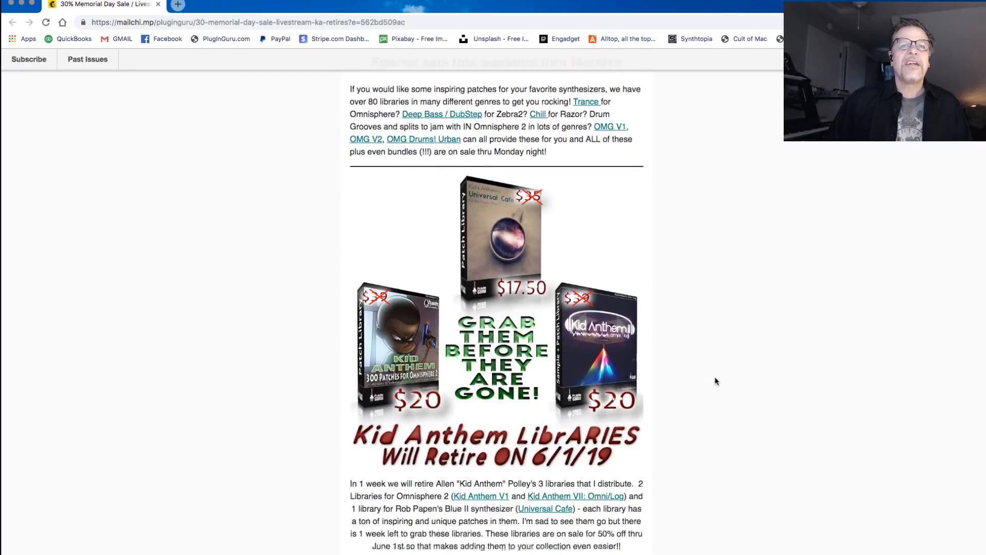
{"action": "scroll", "coordinate": [712, 381], "scroll_direction": "down", "scroll_amount": 2}
{"action": "scroll", "coordinate": [711, 380], "scroll_direction": "up", "scroll_amount": 7}
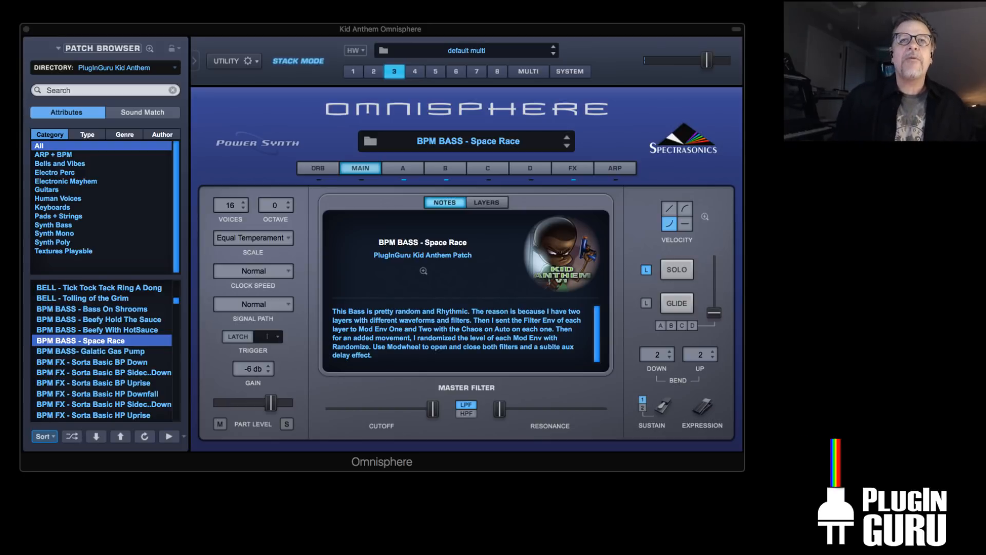
Examine the enlarged artwork and description of the BPM BASS - Space Race patch, then return to its main page
{"action": "left_click", "coordinate": [424, 271]}
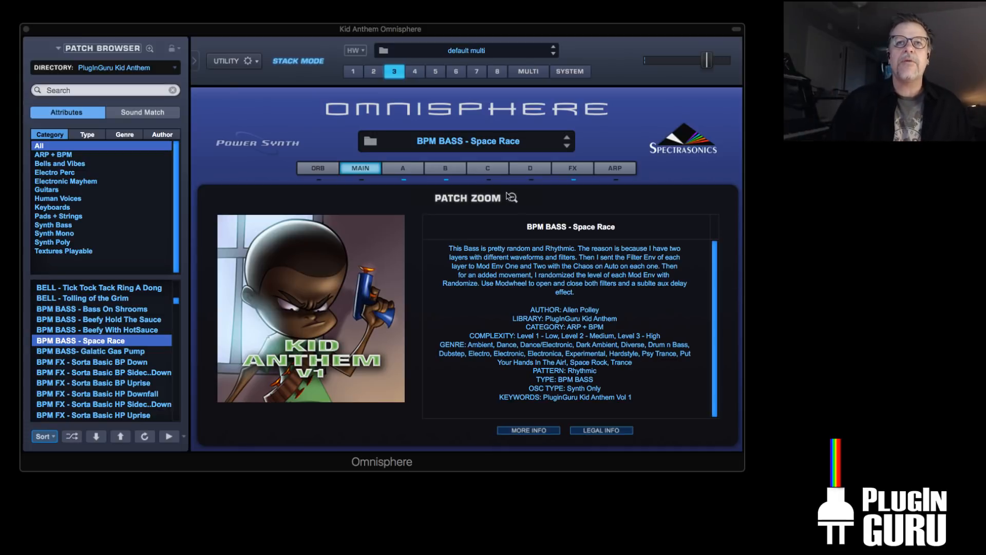
{"action": "left_click", "coordinate": [513, 198]}
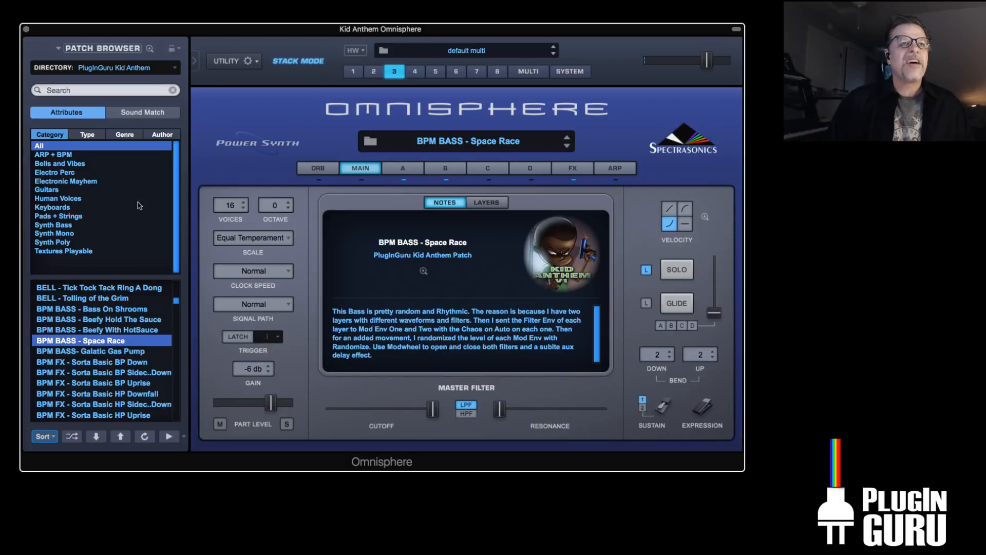
Load BPM BASS - Dark Sine Pulse 0 from the PlugInGuru OmniPulse user directory and show its enlarged patch information
{"action": "left_click", "coordinate": [125, 62]}
{"action": "mouse_move", "coordinate": [123, 67]}
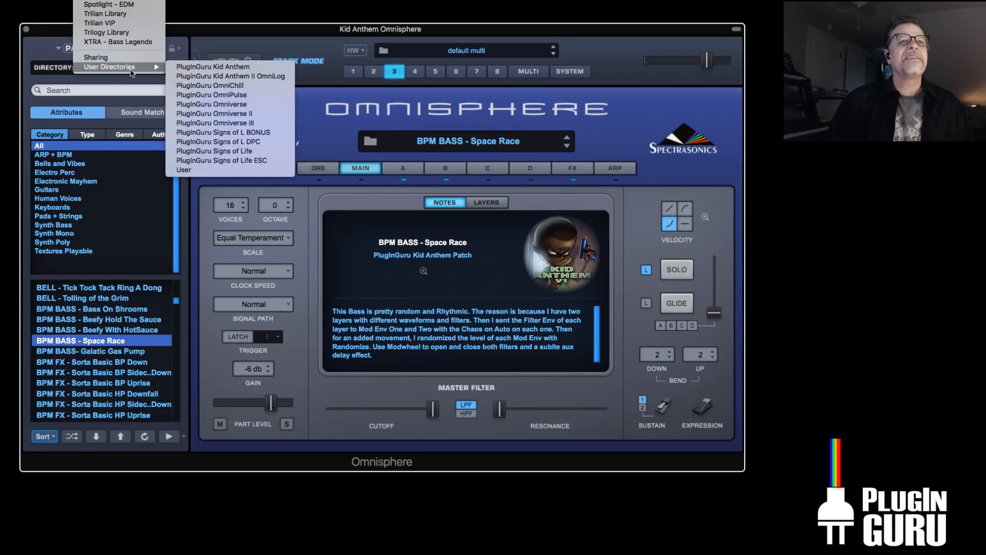
{"action": "left_click", "coordinate": [201, 96]}
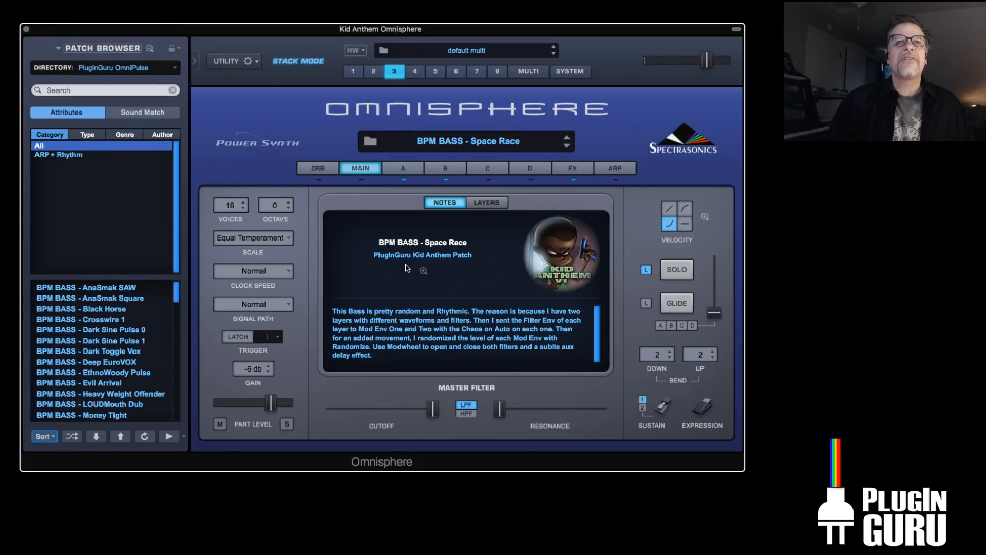
{"action": "left_click", "coordinate": [96, 329]}
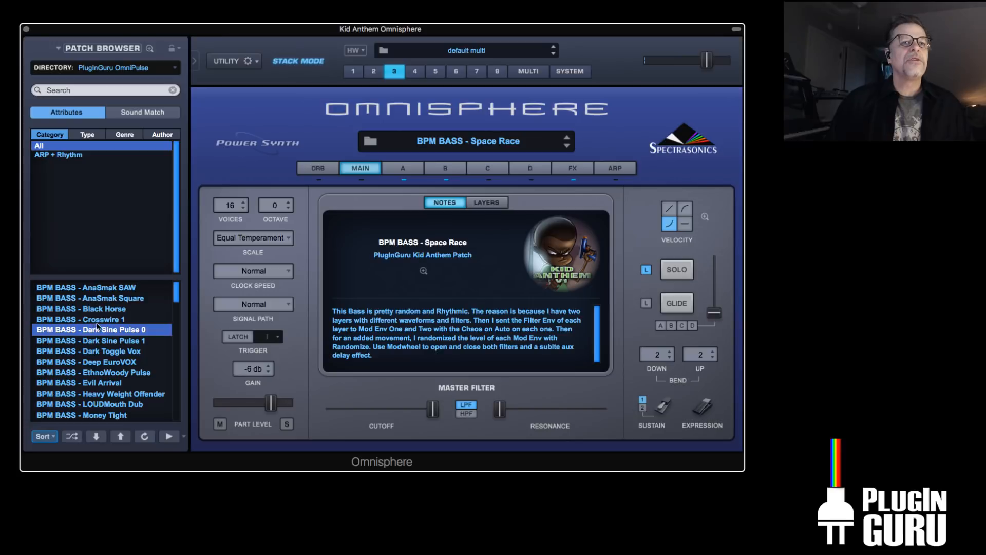
{"action": "left_click", "coordinate": [424, 272]}
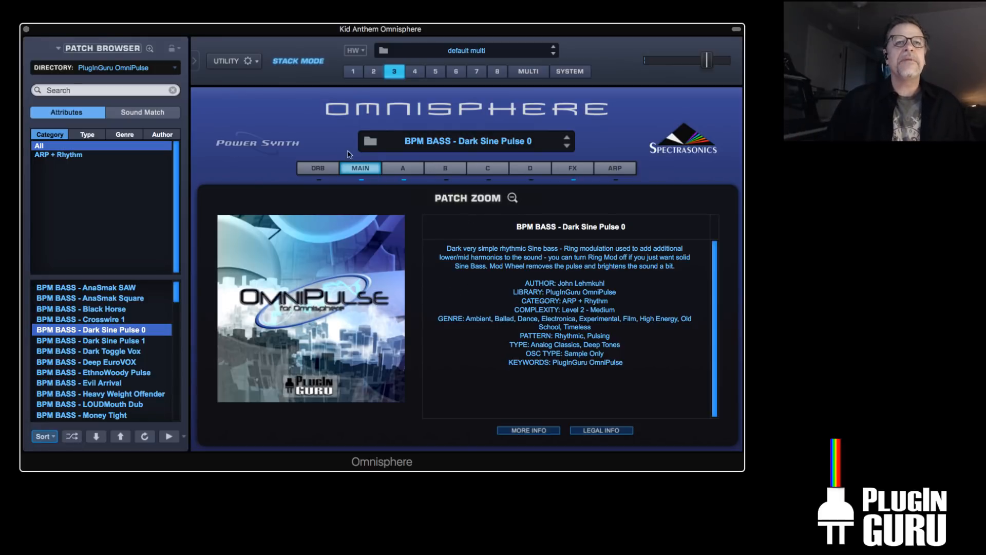
Return to the PlugInGuru Kid Anthem user directory and load the BASS - Bassygen patch
{"action": "left_click", "coordinate": [123, 67]}
{"action": "mouse_move", "coordinate": [128, 68]}
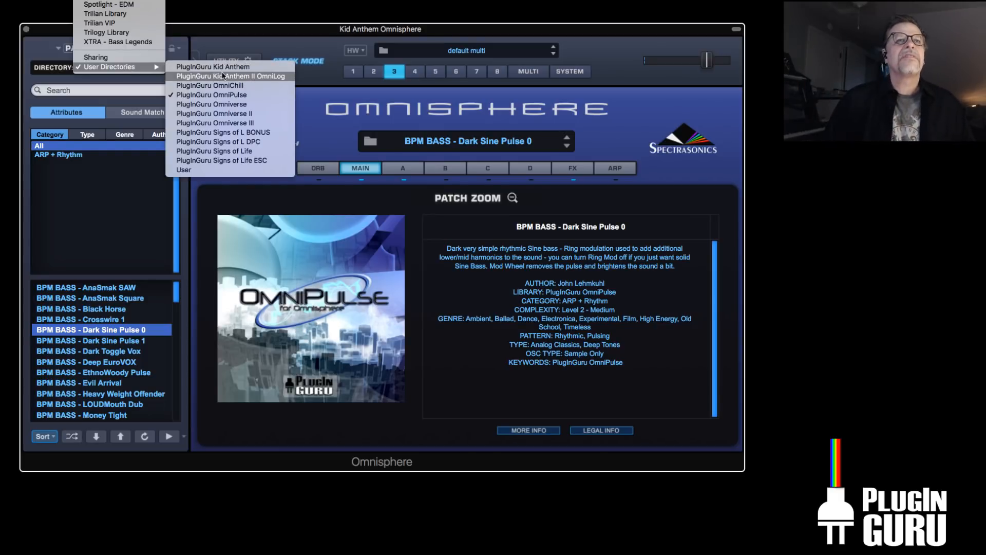
{"action": "left_click", "coordinate": [175, 296]}
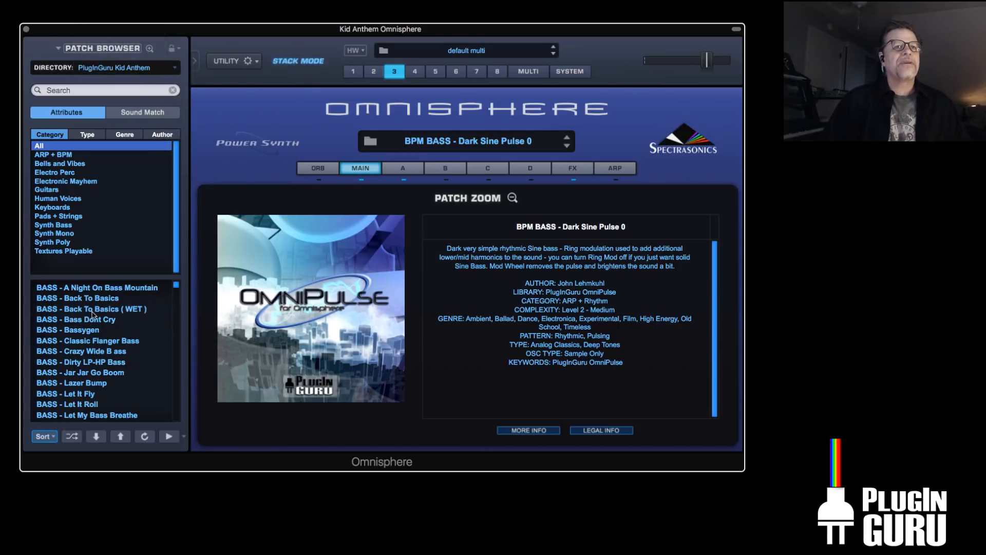
{"action": "left_click", "coordinate": [94, 331]}
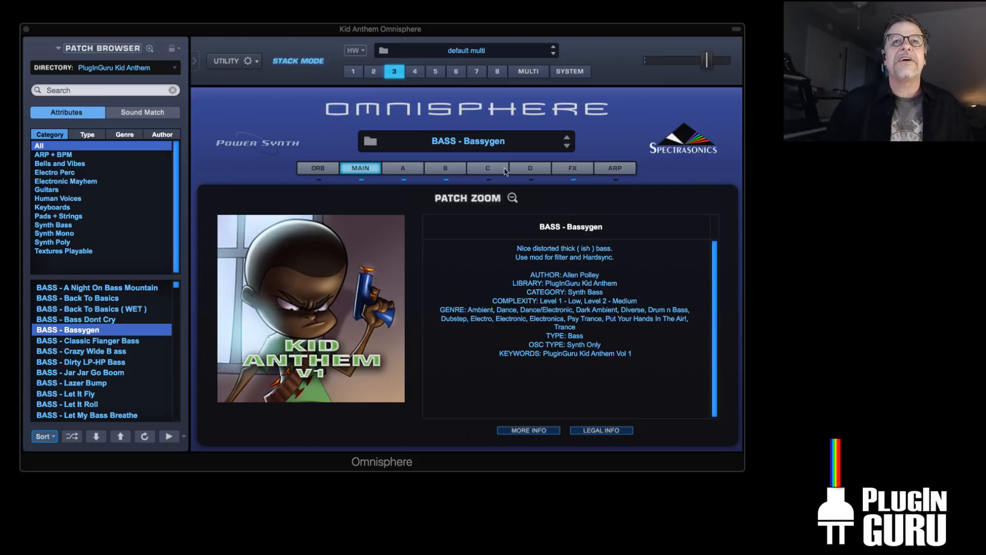
Initialize the whole multi from its mixer page to clear the patches in all parts
{"action": "left_click", "coordinate": [534, 72]}
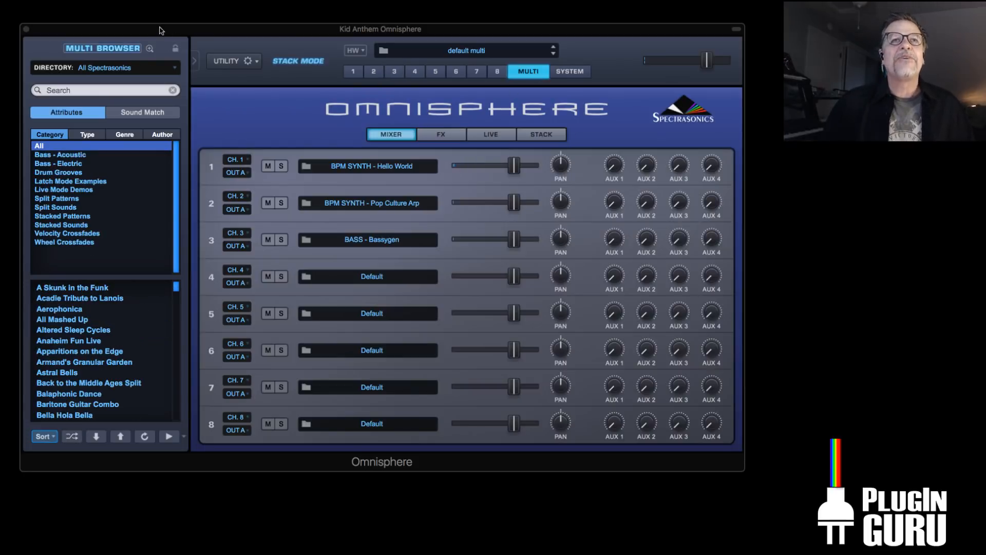
{"action": "left_click", "coordinate": [231, 62]}
{"action": "left_click", "coordinate": [261, 111]}
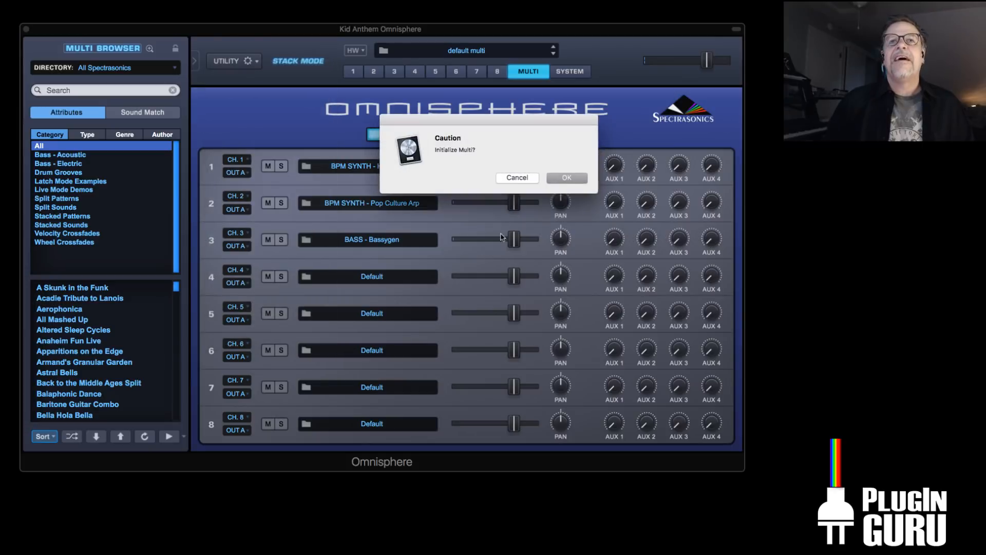
{"action": "left_click", "coordinate": [567, 177]}
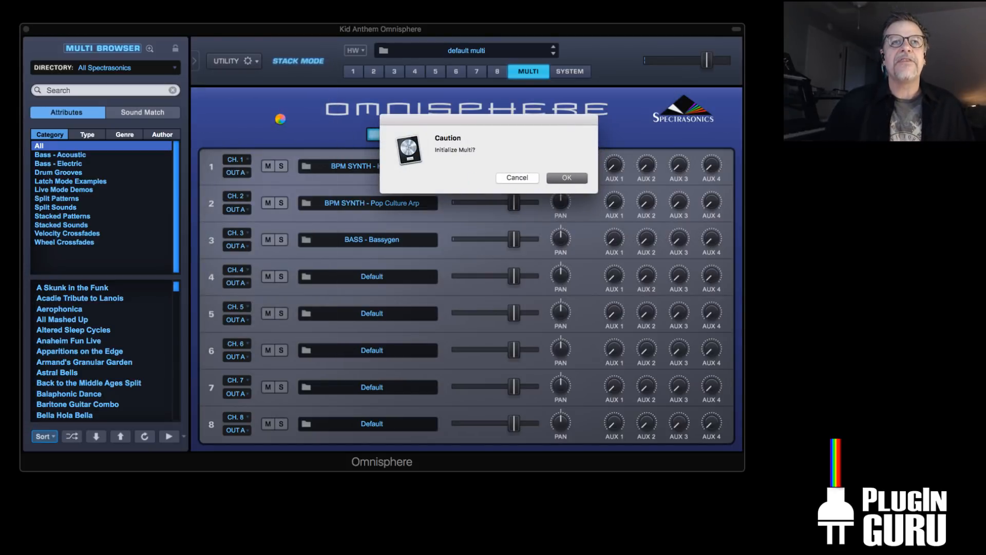
Load the BASS - Secret Images patch into part 1 with the layer A editing page shown
{"action": "left_click", "coordinate": [357, 72]}
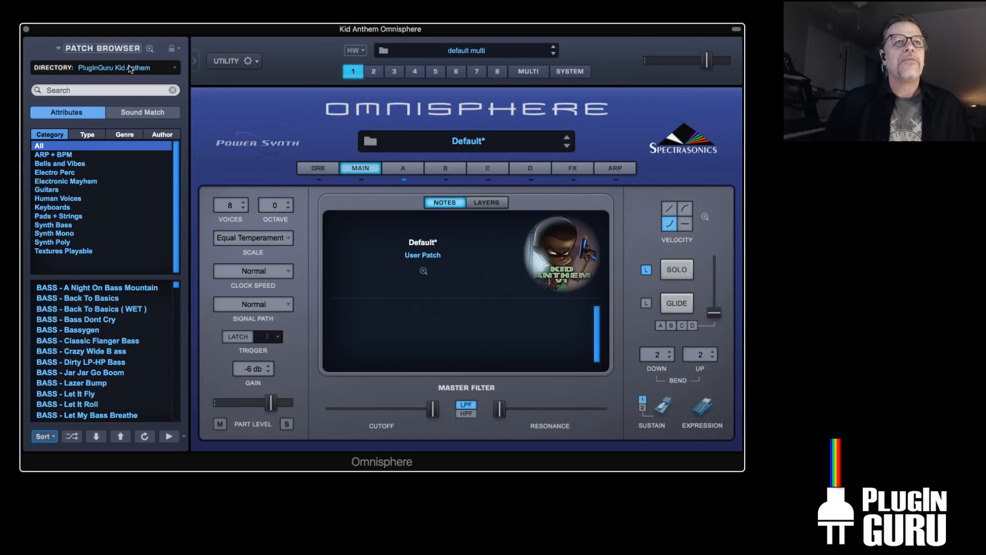
{"action": "scroll", "coordinate": [110, 345], "scroll_direction": "down", "scroll_amount": 5}
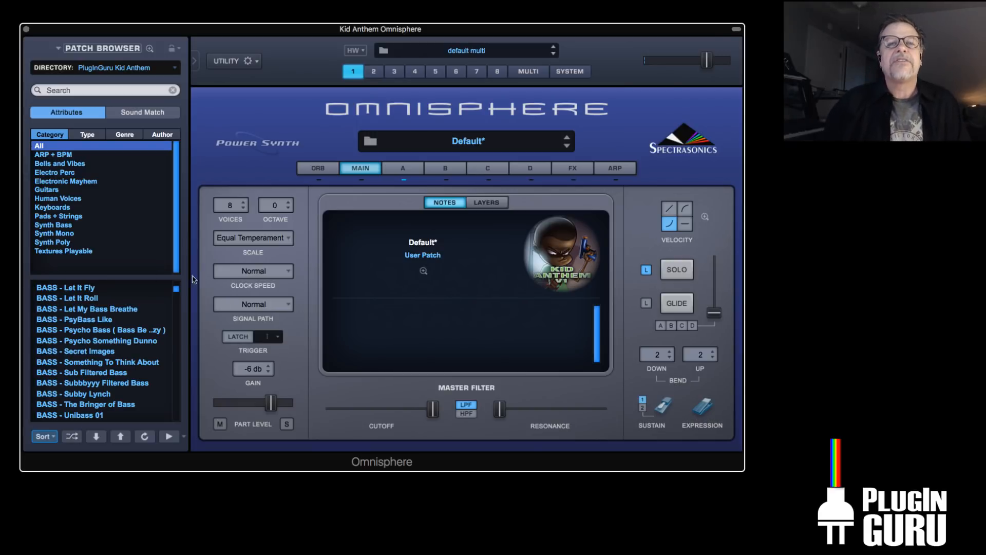
{"action": "left_click", "coordinate": [405, 168]}
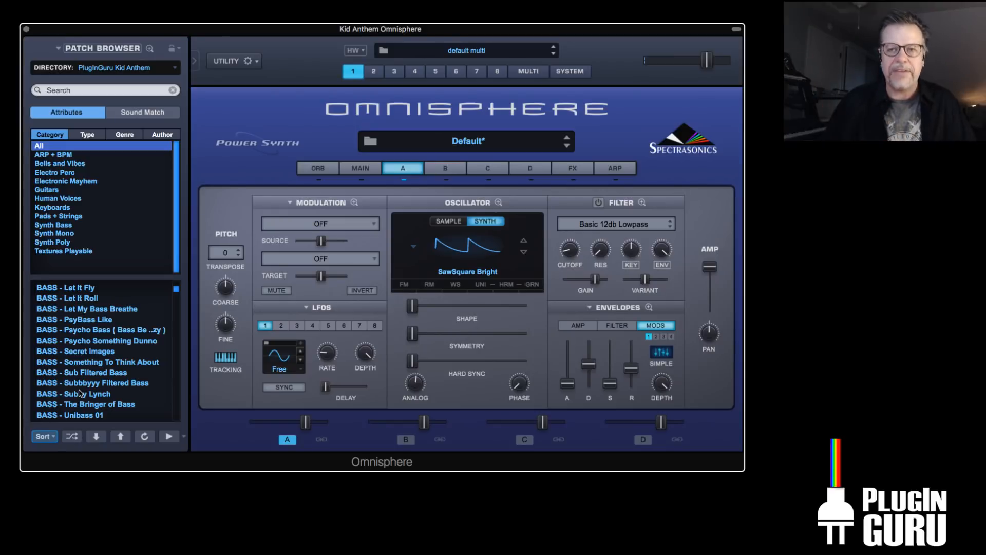
{"action": "left_click", "coordinate": [89, 351]}
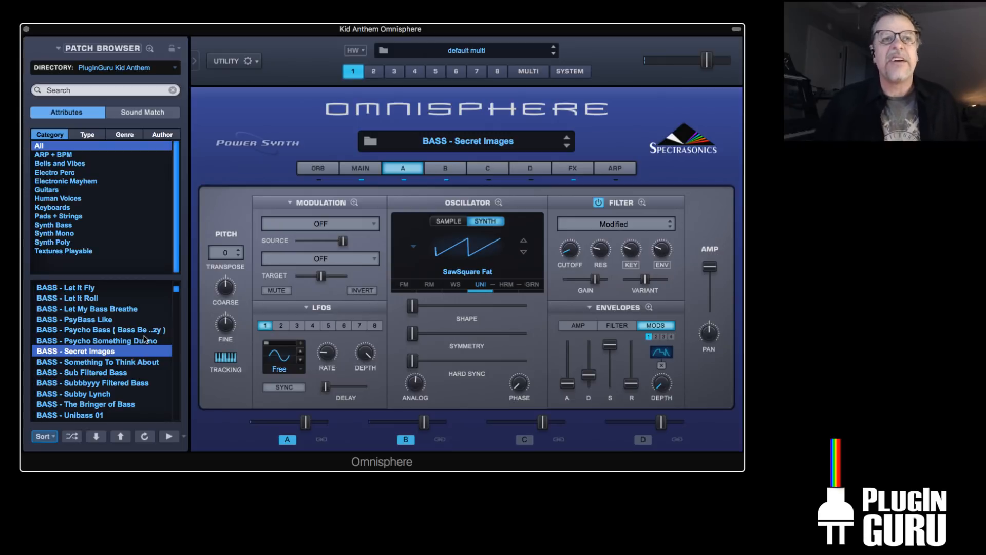
Audition the STR - 6 Sad Strings and PAD - The OHM of Pleasure Choir patches in part 1
{"action": "scroll", "coordinate": [111, 396], "scroll_direction": "down", "scroll_amount": 2}
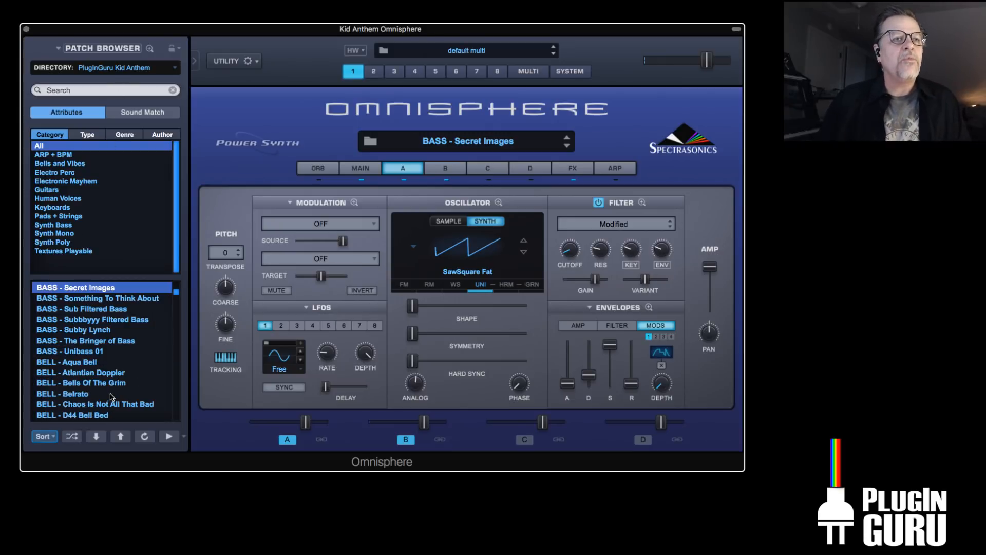
{"action": "scroll", "coordinate": [106, 383], "scroll_direction": "down", "scroll_amount": 4}
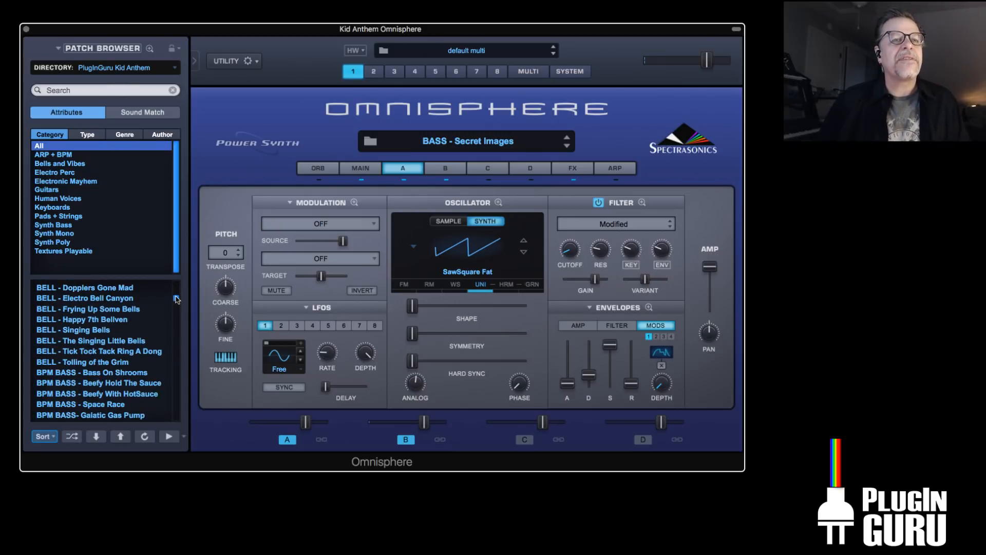
{"action": "left_click_drag", "start_coordinate": [177, 299], "coordinate": [177, 382]}
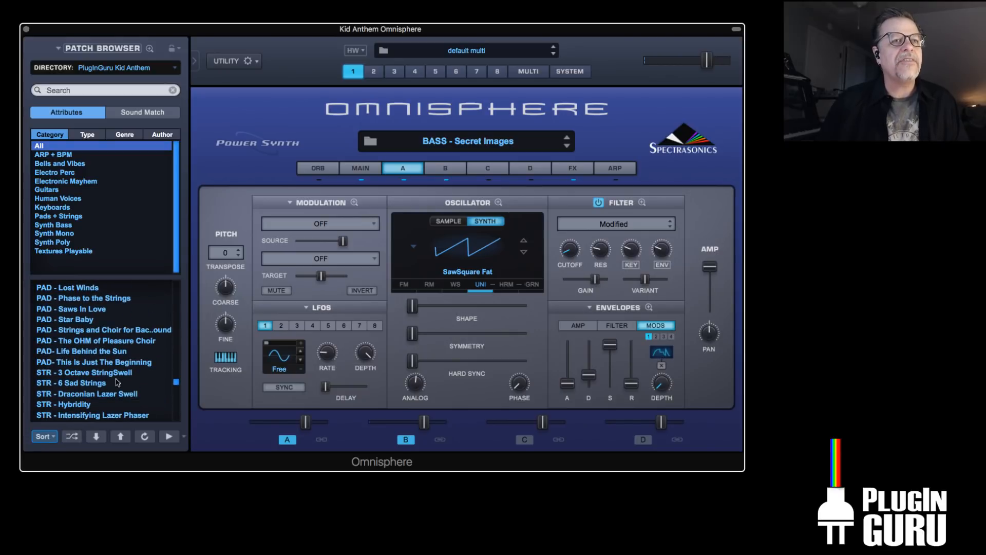
{"action": "left_click", "coordinate": [85, 385]}
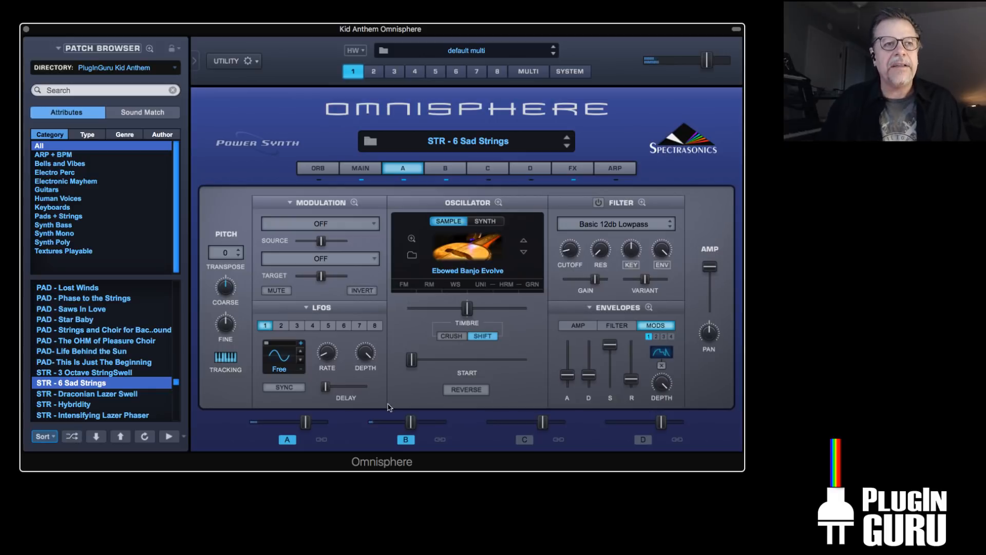
{"action": "left_click", "coordinate": [98, 342]}
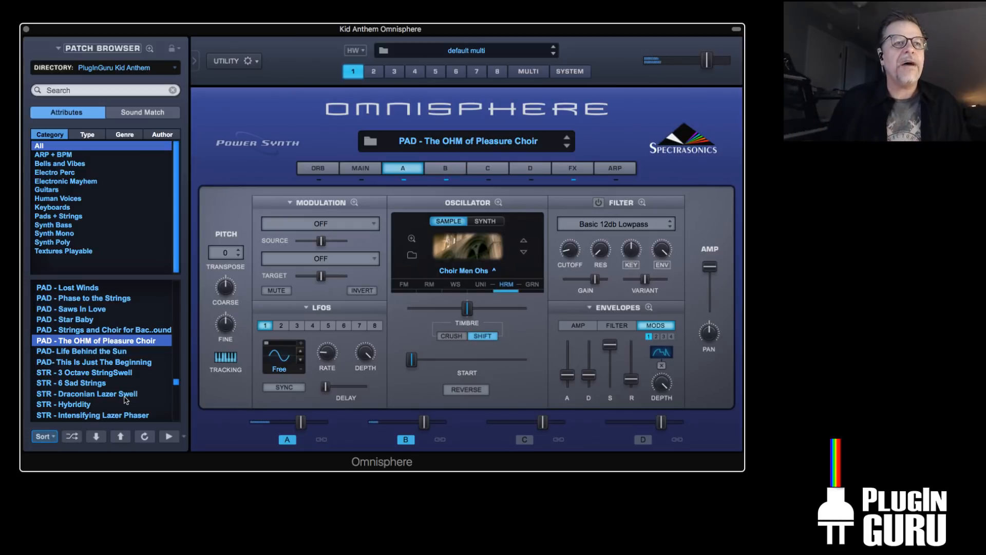
Audition the SYN - Major 7th One Finger Heaven and SYN - Minor 7th One Finger Heaven patches
{"action": "scroll", "coordinate": [126, 399], "scroll_direction": "down", "scroll_amount": 5}
{"action": "scroll", "coordinate": [117, 399], "scroll_direction": "down", "scroll_amount": 2}
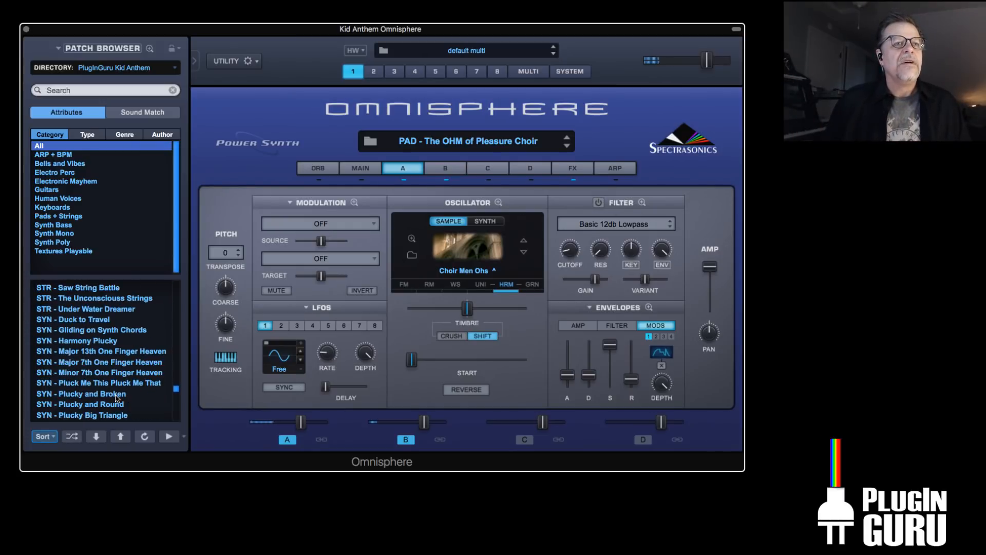
{"action": "left_click", "coordinate": [118, 362]}
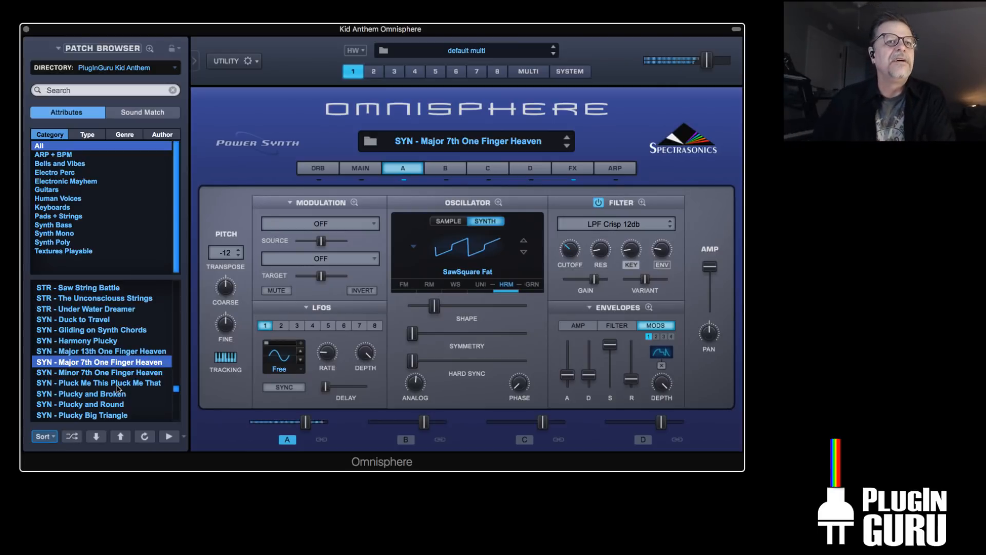
{"action": "left_click", "coordinate": [118, 373]}
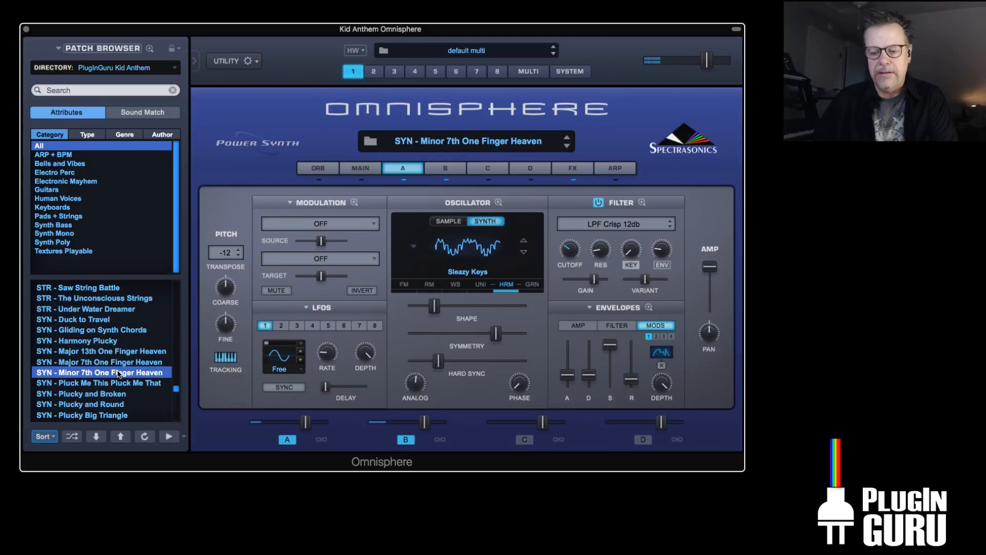
Audition the pluck patches SYN - Pluck Me This Pluck Me That, SYN - Plucky and Round and SYN - Plucky Little Triangle
{"action": "left_click", "coordinate": [113, 383]}
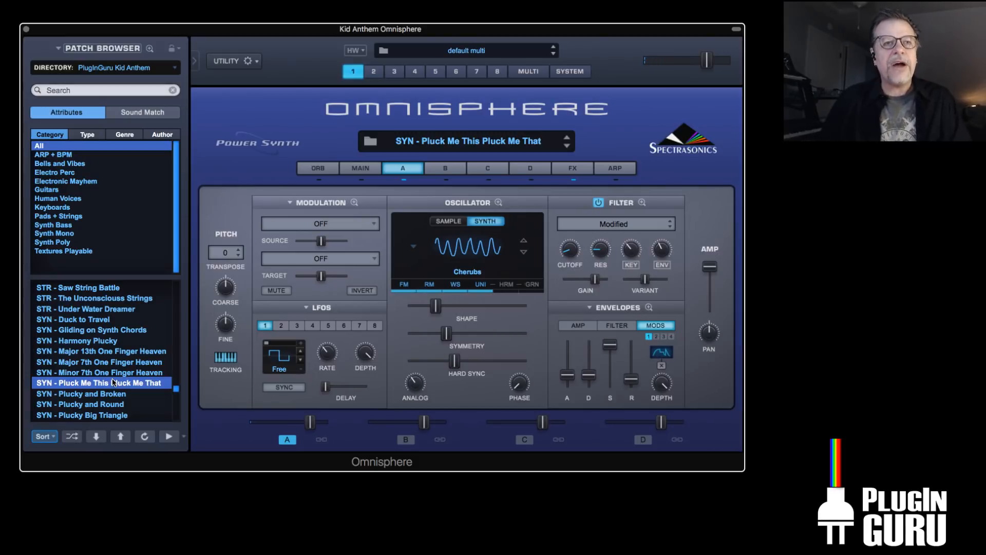
{"action": "scroll", "coordinate": [114, 380], "scroll_direction": "down", "scroll_amount": 2}
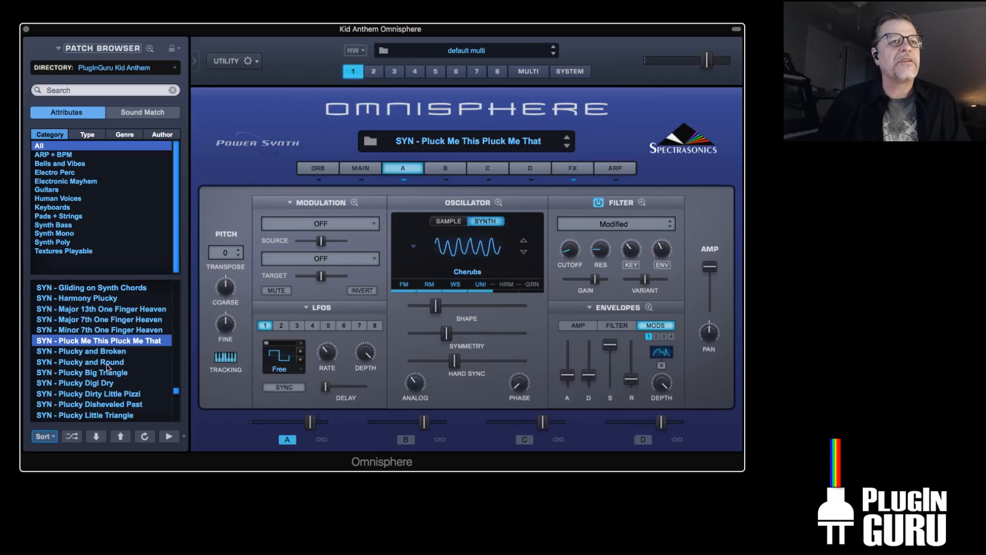
{"action": "left_click", "coordinate": [107, 363]}
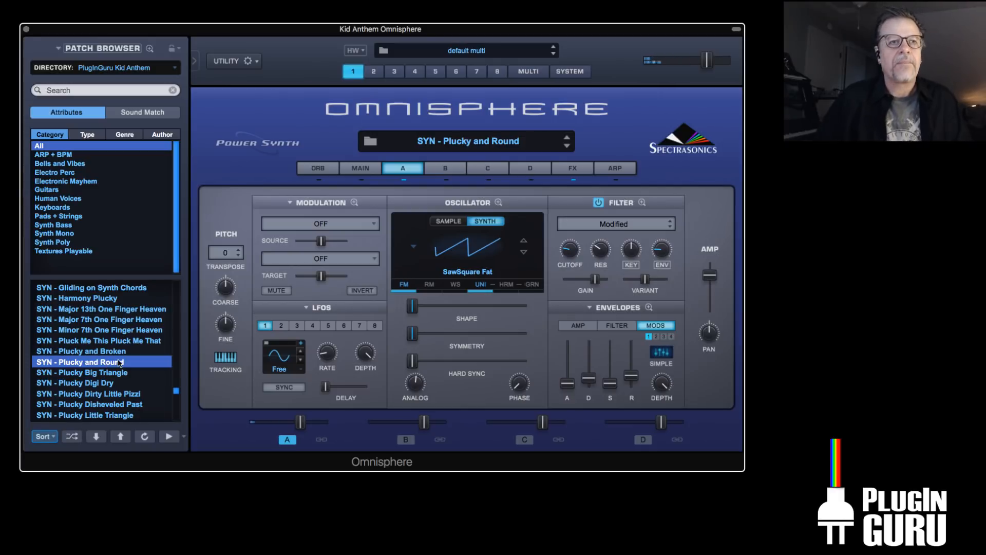
{"action": "scroll", "coordinate": [112, 391], "scroll_direction": "down", "scroll_amount": 3}
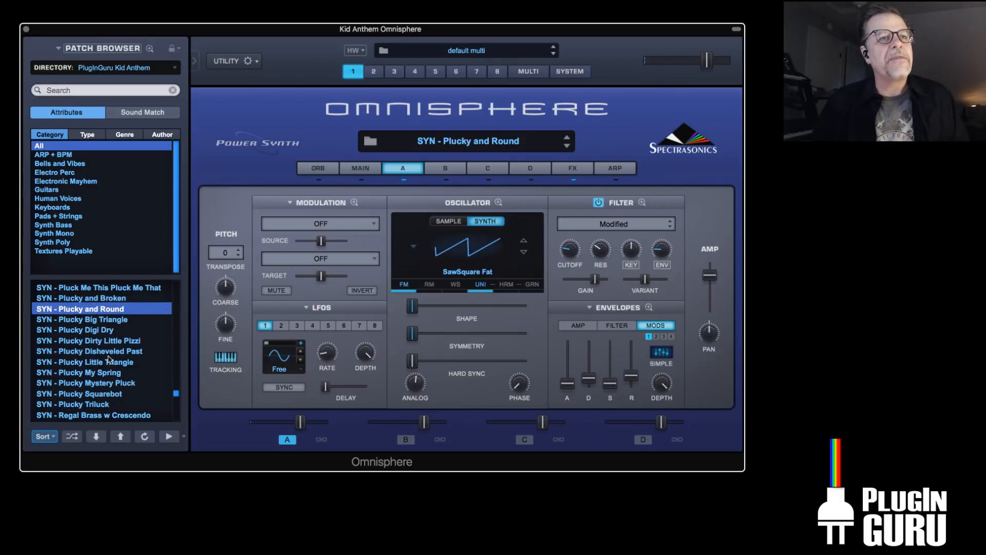
{"action": "left_click", "coordinate": [97, 363]}
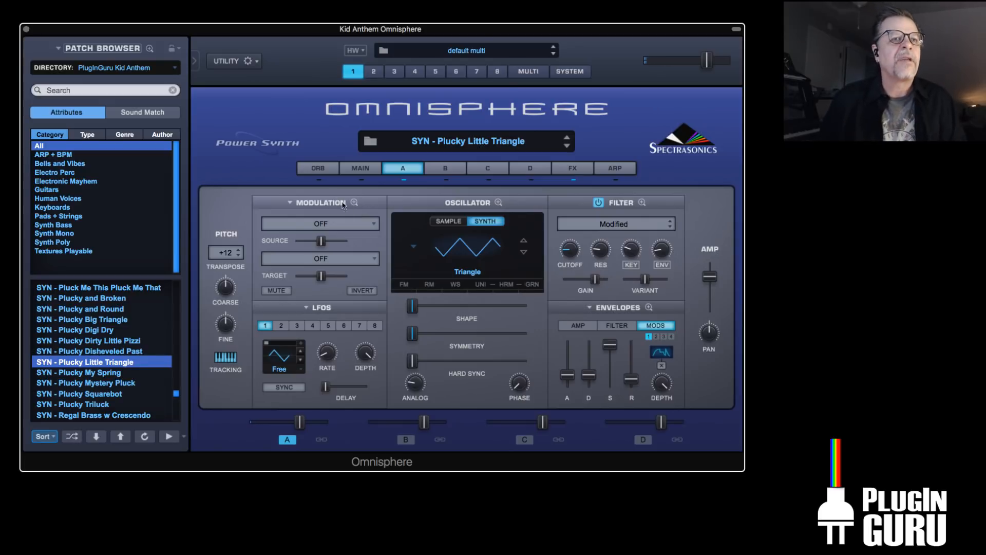
Audition the SYN - Plucky Triluck and SYN - Tasty Brasstastik patches in part 1
{"action": "scroll", "coordinate": [85, 403], "scroll_direction": "down", "scroll_amount": 2}
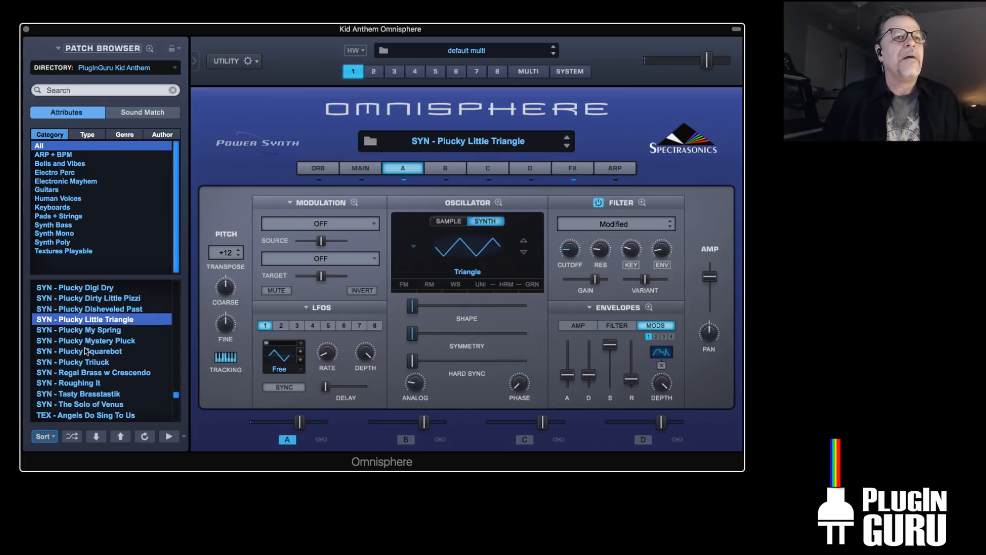
{"action": "left_click", "coordinate": [80, 363]}
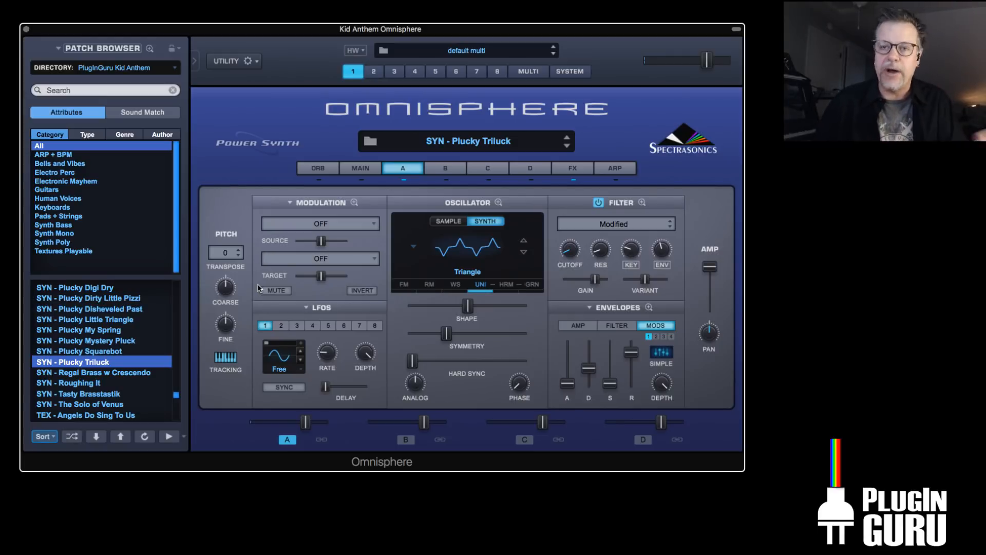
{"action": "scroll", "coordinate": [147, 354], "scroll_direction": "down", "scroll_amount": 3}
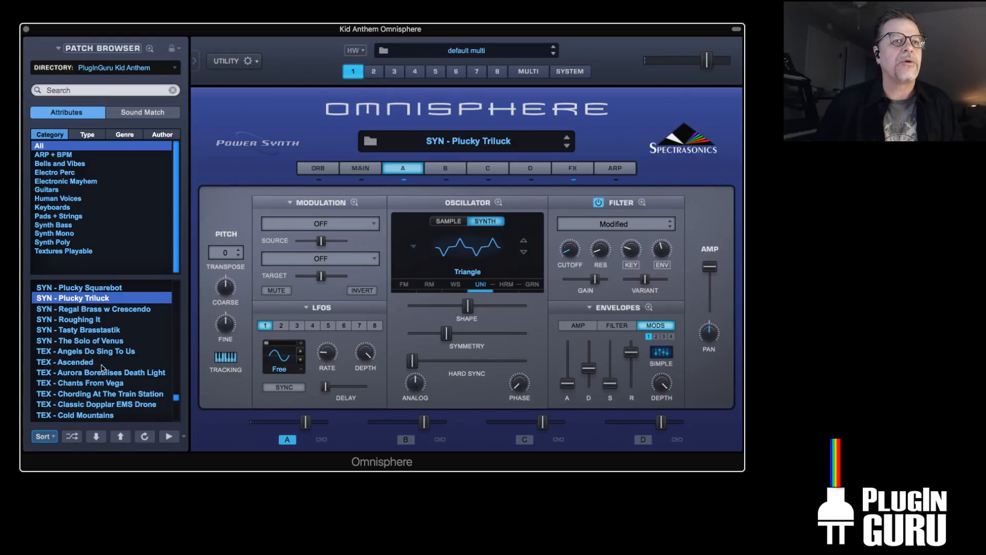
{"action": "left_click", "coordinate": [95, 332]}
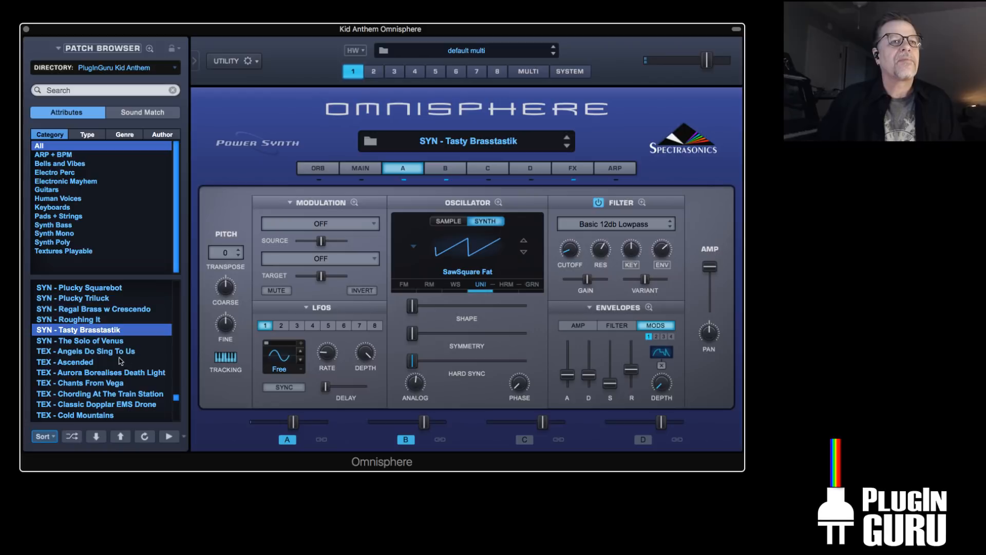
Audition the texture patches TEX - Ascended, TEX - The Deep Blue and TEX - The Joining of Darkness and Bliss v1
{"action": "left_click", "coordinate": [90, 365]}
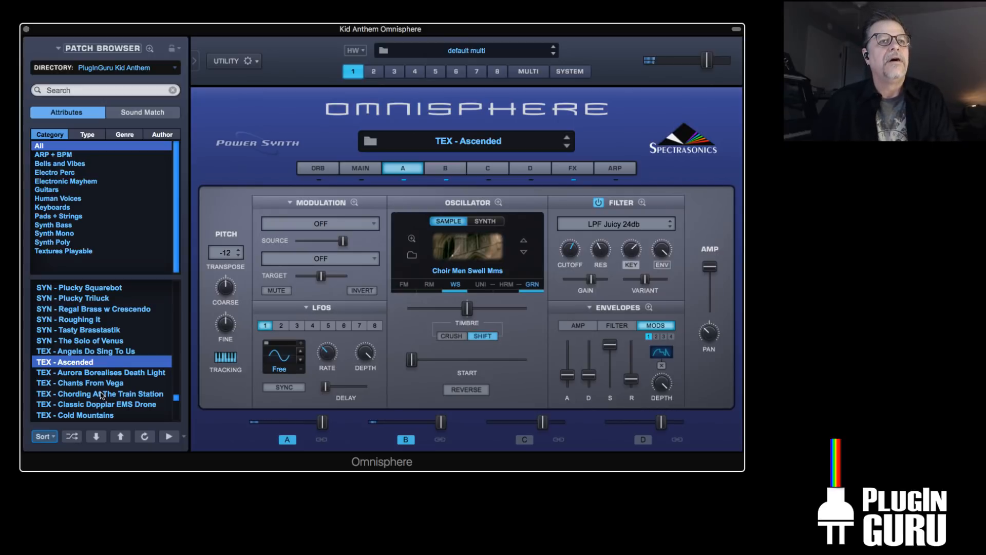
{"action": "scroll", "coordinate": [93, 393], "scroll_direction": "down", "scroll_amount": 10}
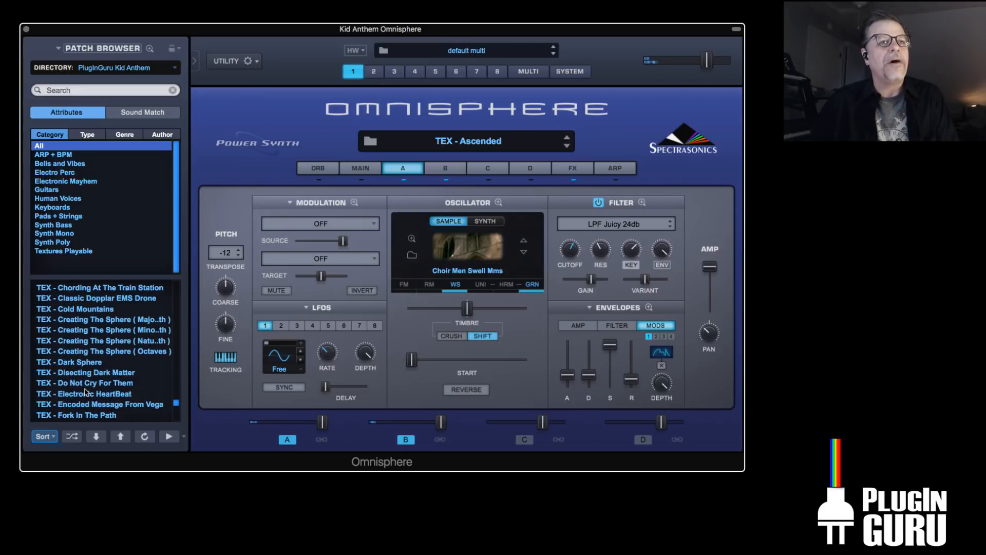
{"action": "scroll", "coordinate": [86, 393], "scroll_direction": "down", "scroll_amount": 4}
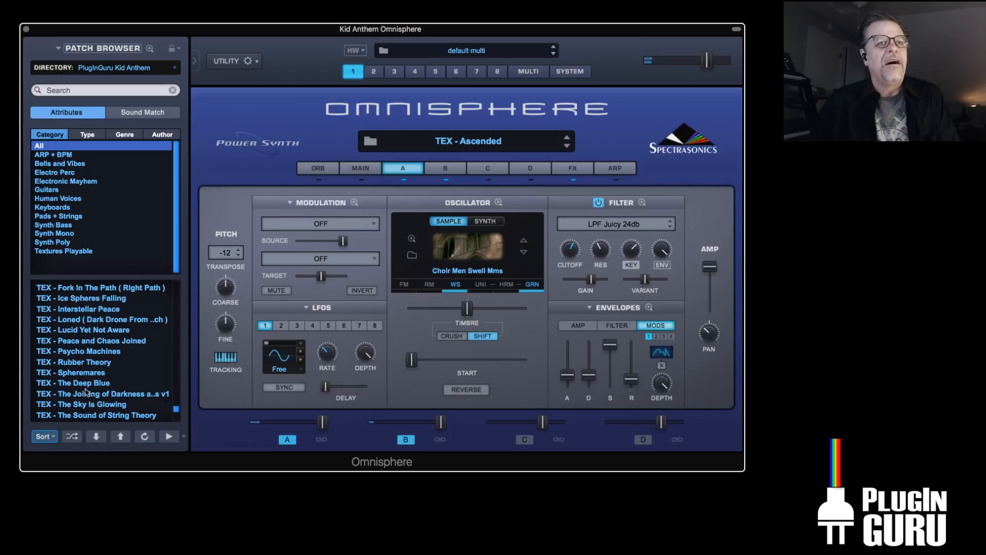
{"action": "left_click", "coordinate": [90, 383]}
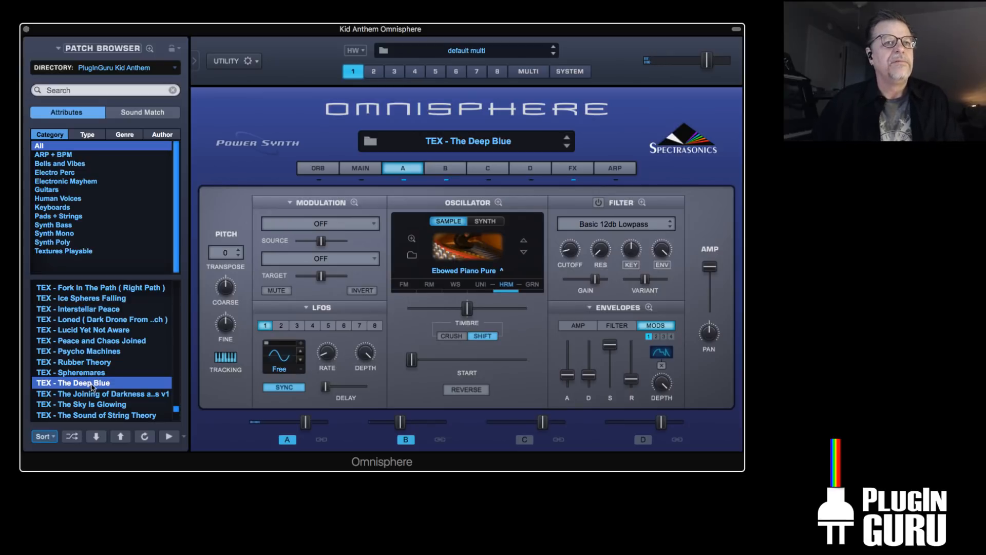
{"action": "scroll", "coordinate": [91, 386], "scroll_direction": "down", "scroll_amount": 4}
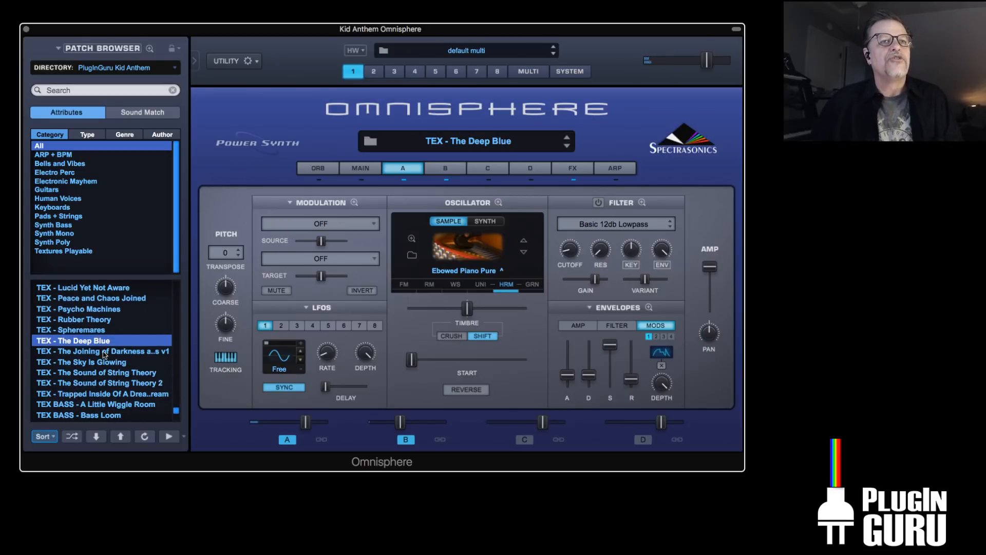
{"action": "left_click", "coordinate": [104, 352]}
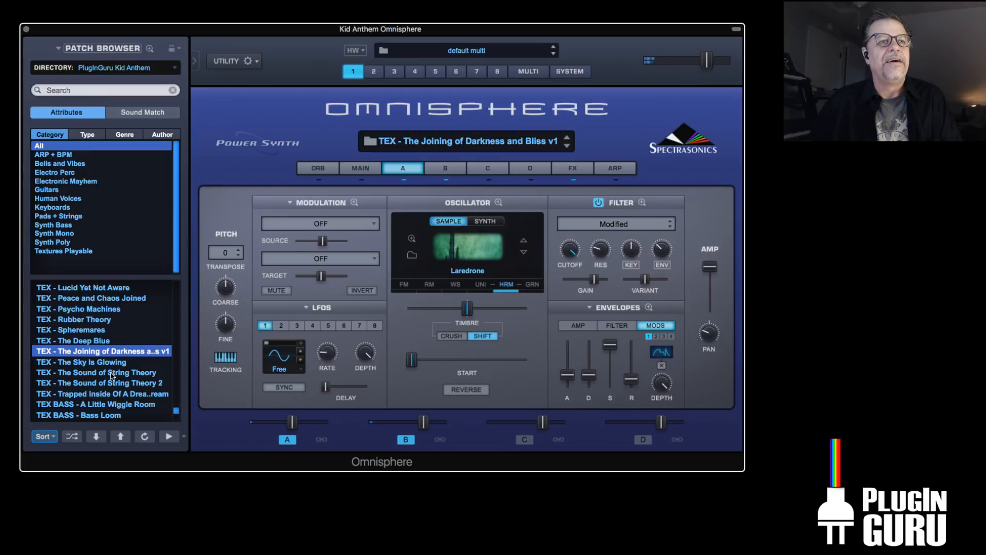
Audition the TEX BASS patches Bass Loom, Brain Beat, Let It Flow and Mother is Screaming
{"action": "scroll", "coordinate": [112, 376], "scroll_direction": "down", "scroll_amount": 1}
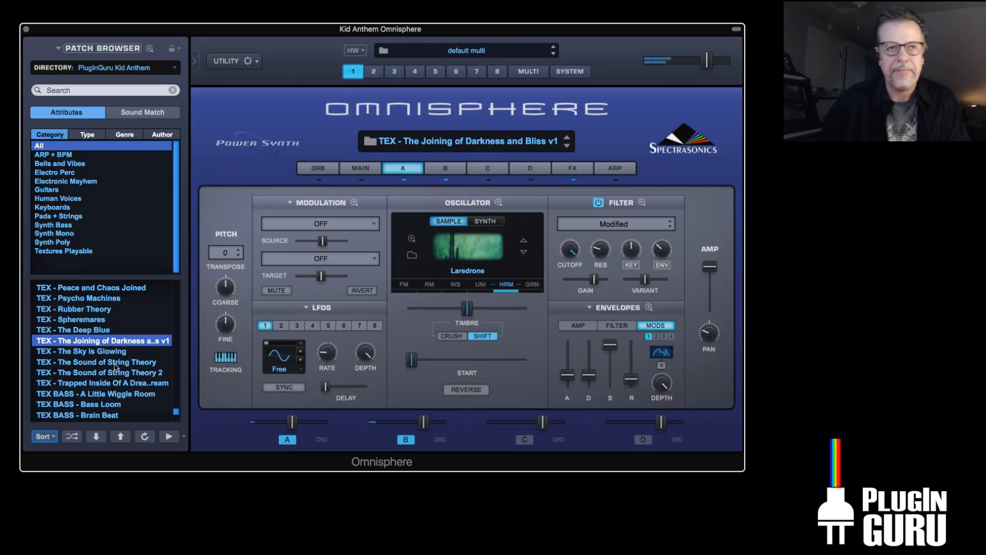
{"action": "scroll", "coordinate": [113, 370], "scroll_direction": "down", "scroll_amount": 4}
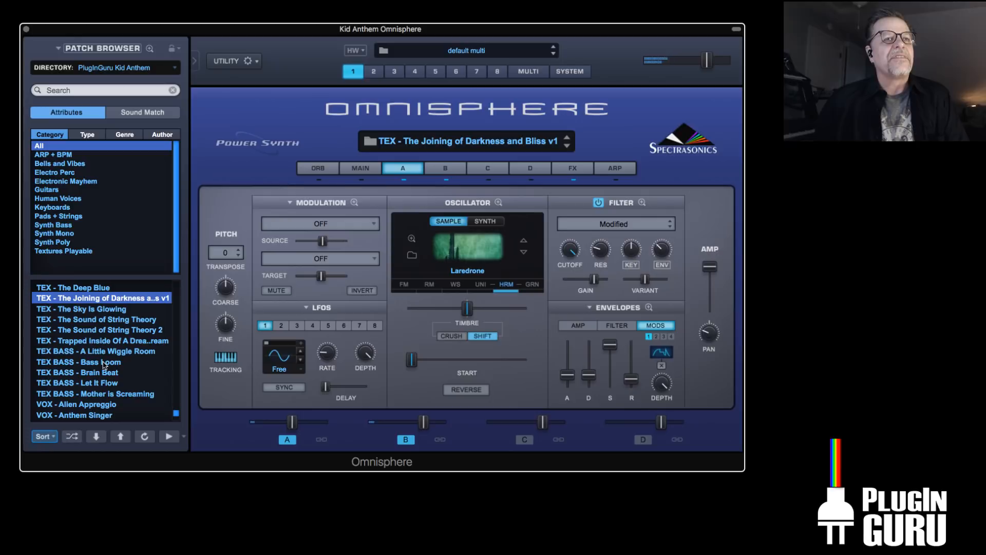
{"action": "left_click", "coordinate": [105, 363]}
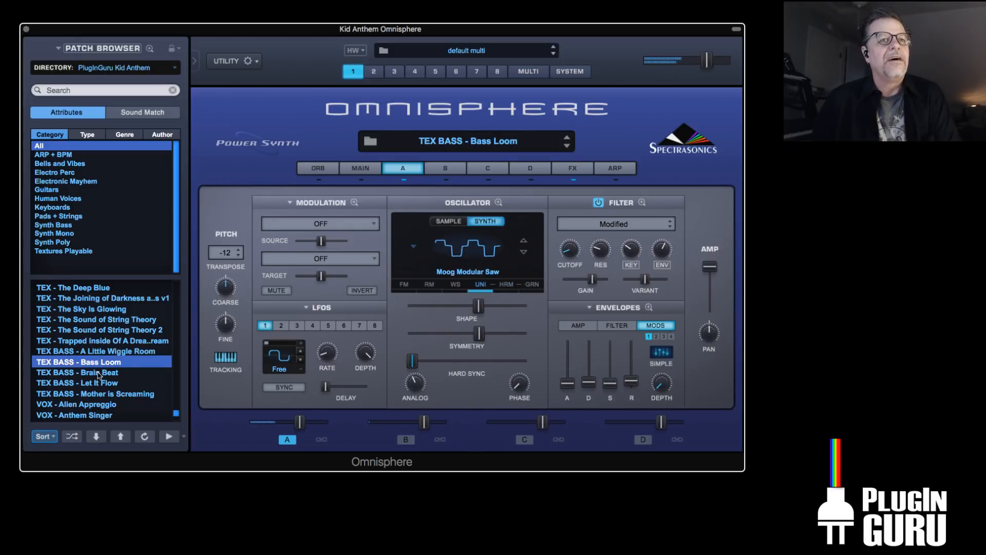
{"action": "left_click", "coordinate": [98, 373]}
{"action": "left_click", "coordinate": [101, 383]}
{"action": "scroll", "coordinate": [103, 381], "scroll_direction": "down", "scroll_amount": 1}
{"action": "scroll", "coordinate": [104, 378], "scroll_direction": "down", "scroll_amount": 1}
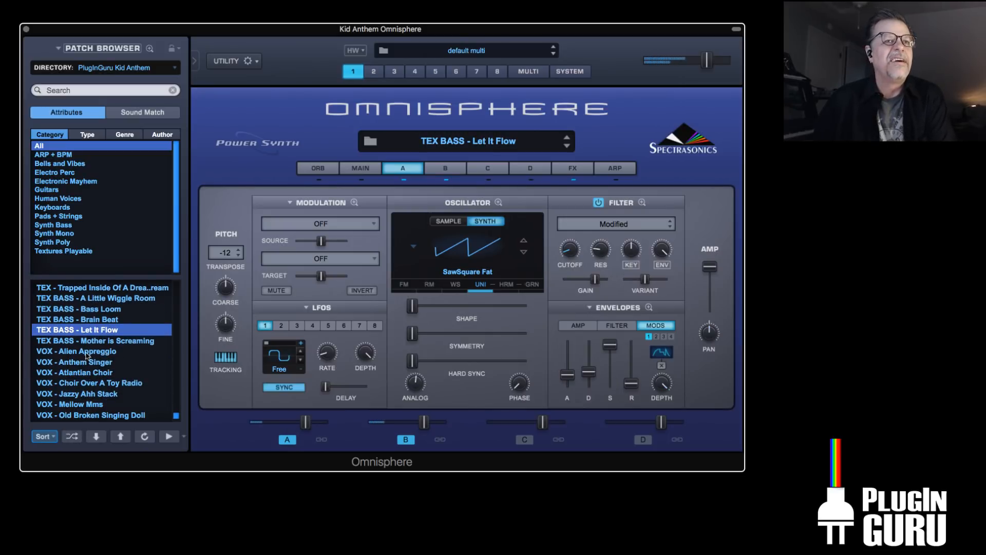
{"action": "left_click", "coordinate": [108, 342]}
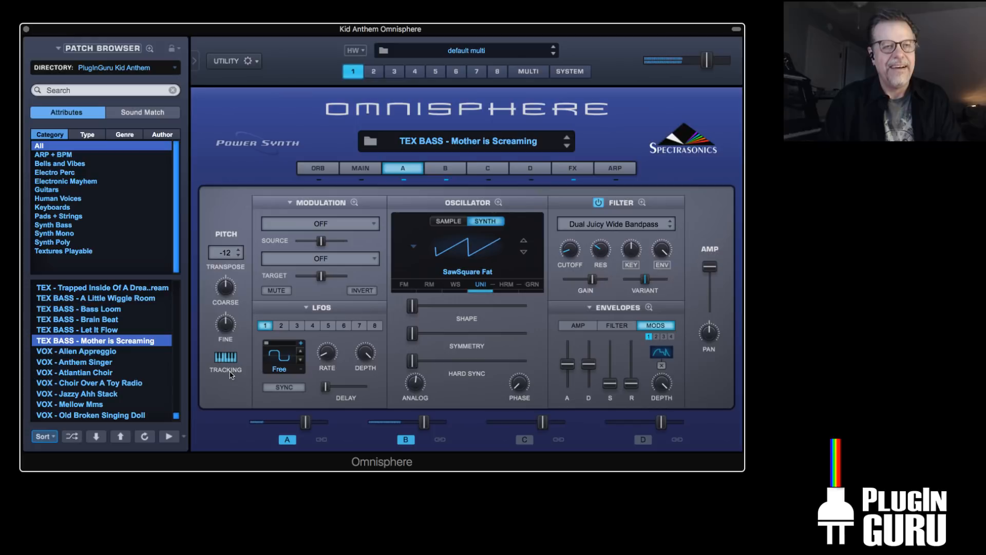
Audition the VOX patches Choir Over A Toy Radio, Mellow Mms, Alien Appreggio, Anthem Singer and Atlantian Choir, ending back on Choir Over A Toy Radio
{"action": "left_click", "coordinate": [93, 383]}
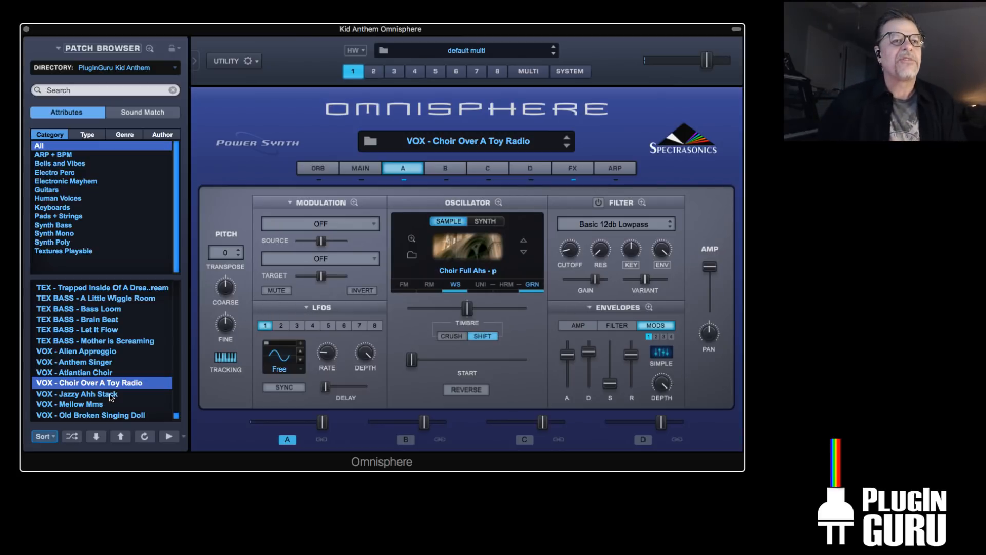
{"action": "left_click", "coordinate": [85, 405]}
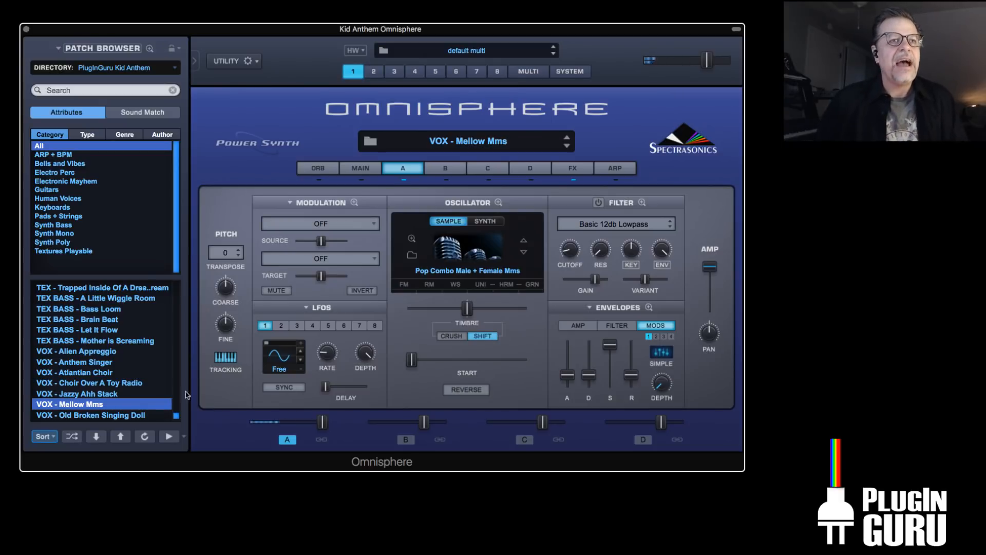
{"action": "left_click", "coordinate": [78, 354]}
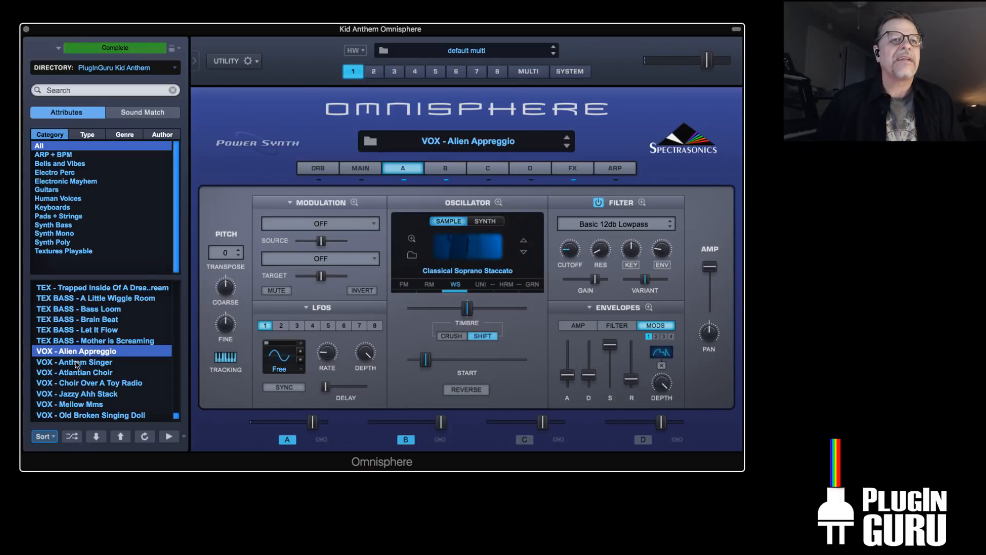
{"action": "left_click", "coordinate": [76, 363]}
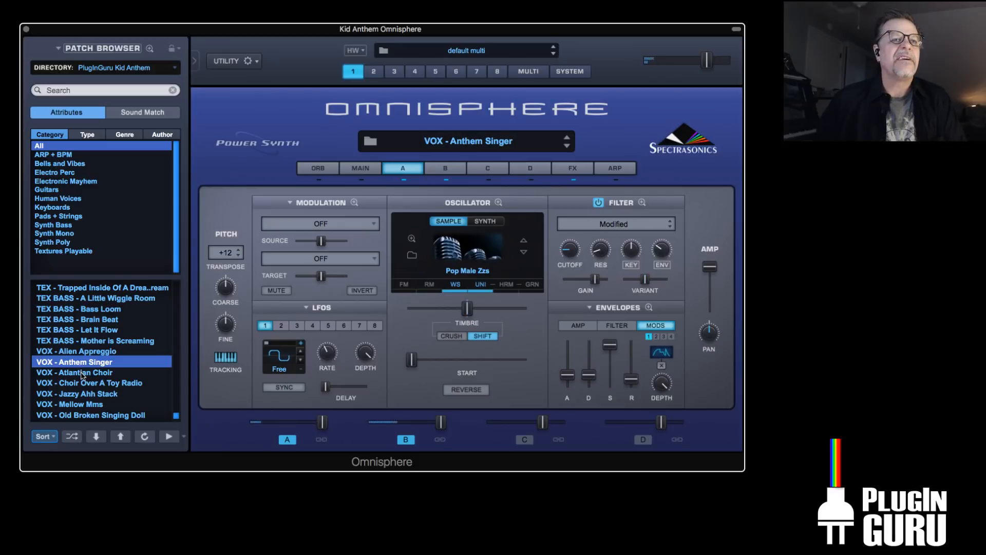
{"action": "left_click", "coordinate": [82, 374]}
{"action": "left_click", "coordinate": [82, 384]}
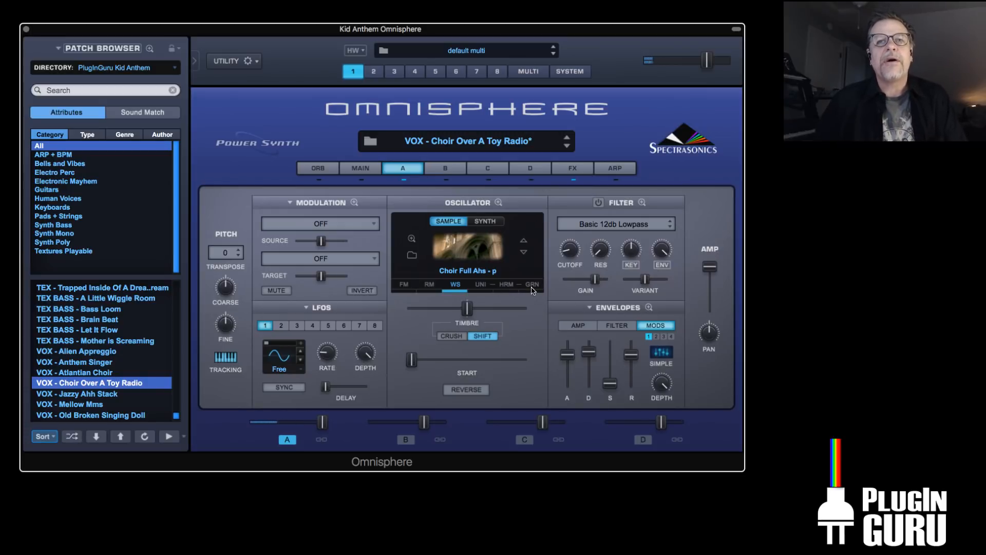
Compare the Choir Over A Toy Radio patch with layer A's granular engine on and off, and return to the layer A page
{"action": "left_click", "coordinate": [530, 285]}
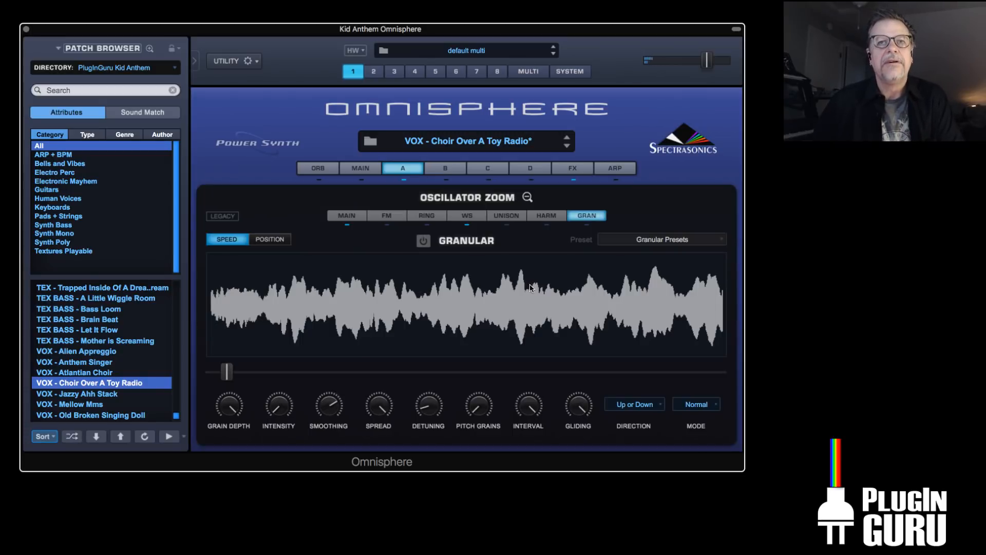
{"action": "left_click", "coordinate": [423, 241]}
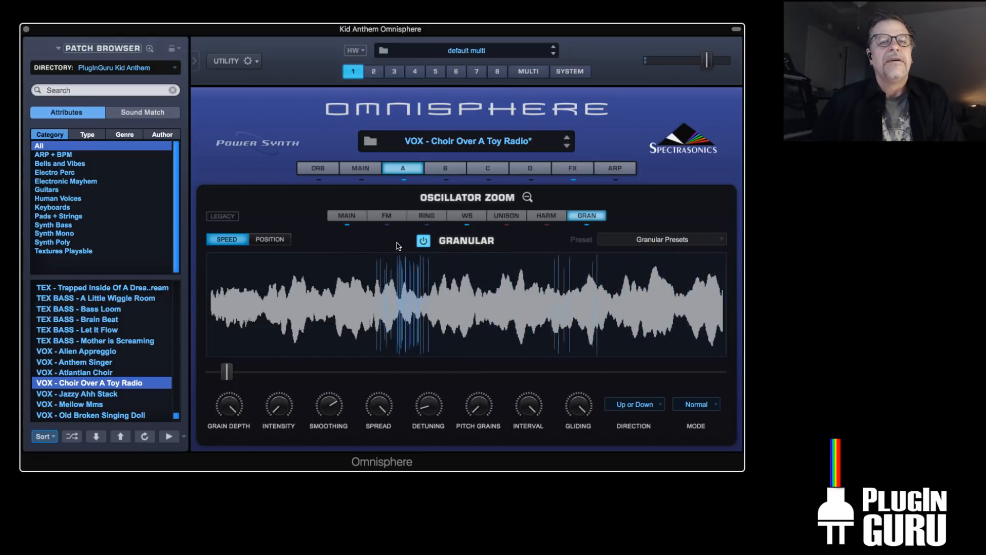
{"action": "left_click", "coordinate": [423, 241]}
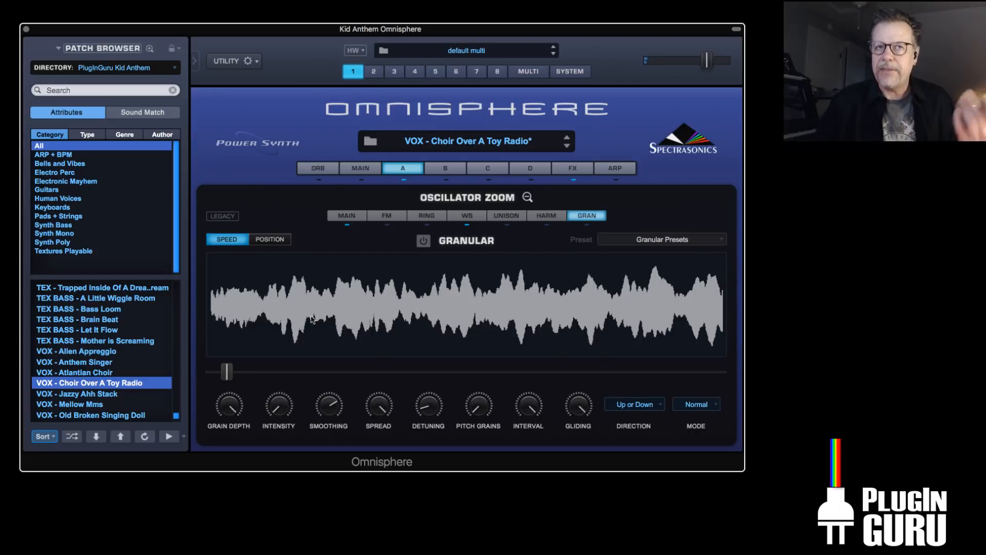
{"action": "left_click", "coordinate": [406, 172]}
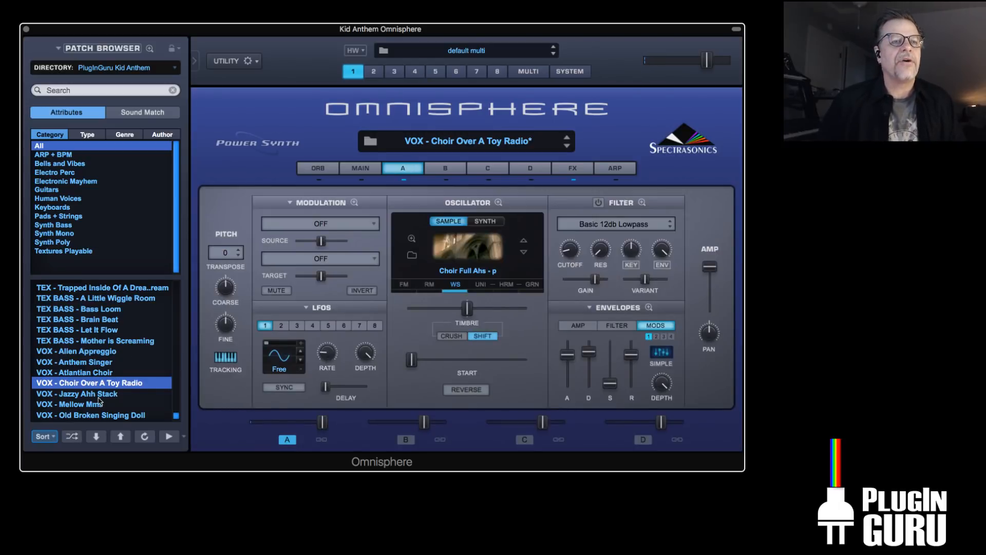
Audition the VOX - Tibetan Choir Chant and VOX - Tuvan 5th Drone patches in part 1
{"action": "scroll", "coordinate": [100, 398], "scroll_direction": "down", "scroll_amount": 3}
{"action": "left_click", "coordinate": [87, 394]}
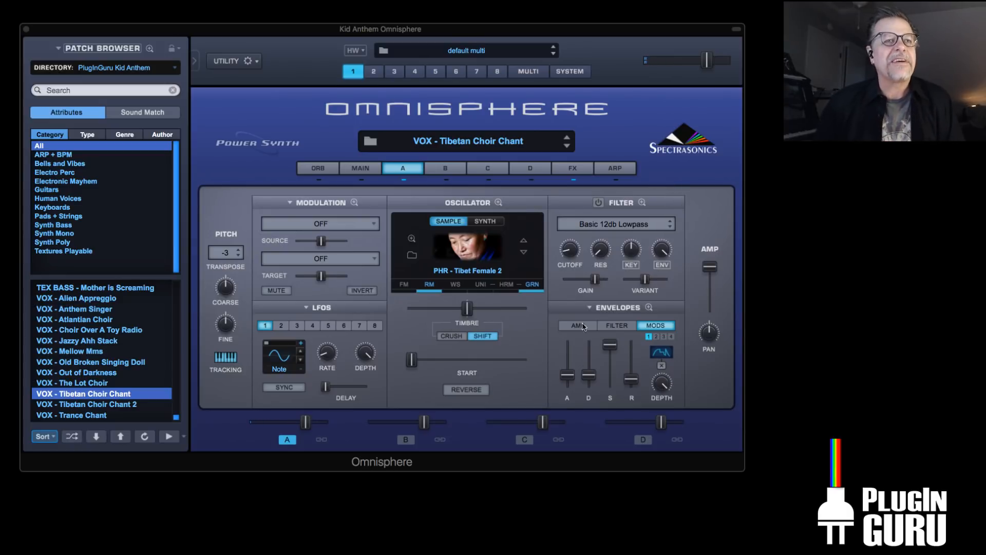
{"action": "scroll", "coordinate": [140, 421], "scroll_direction": "down", "scroll_amount": 1}
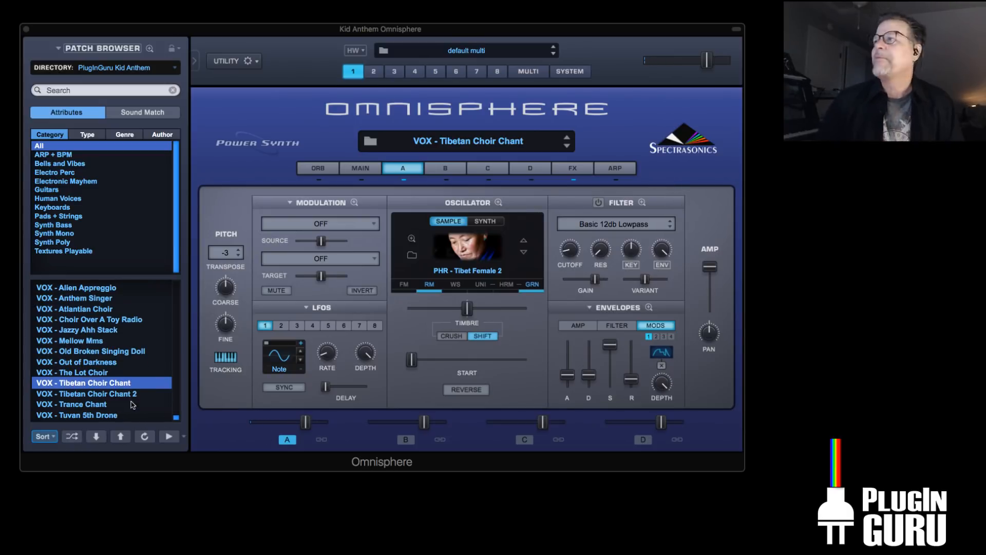
{"action": "left_click", "coordinate": [109, 416]}
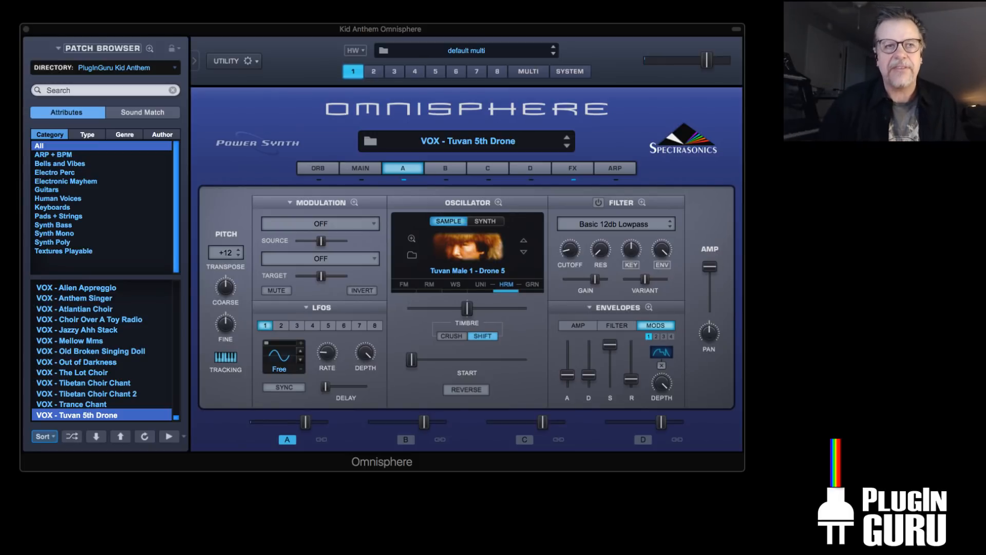
Audition the PAD- Life Behind the Sun, STR - 6 Sad Strings and STR - Mellow Dramatic patches
{"action": "scroll", "coordinate": [122, 324], "scroll_direction": "up", "scroll_amount": 5}
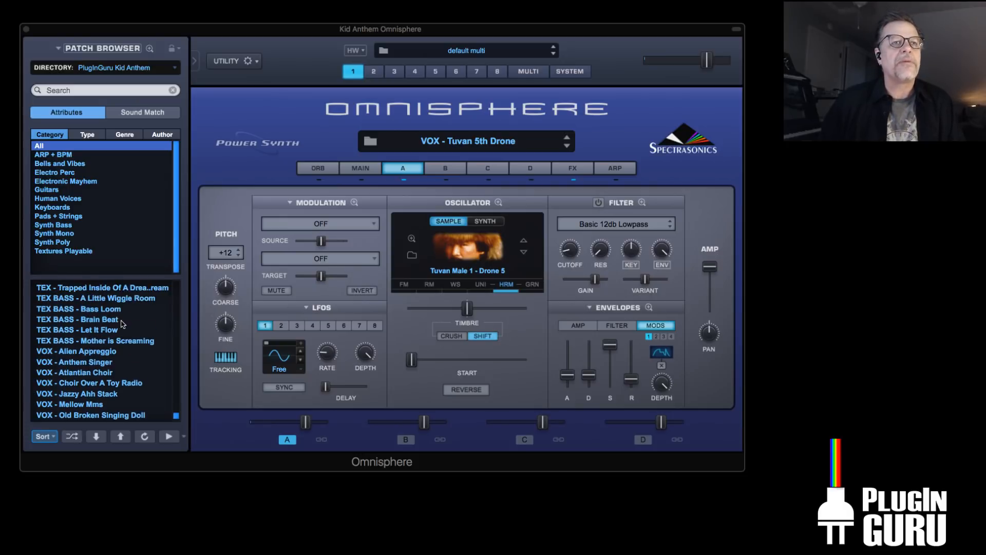
{"action": "scroll", "coordinate": [122, 324], "scroll_direction": "up", "scroll_amount": 10}
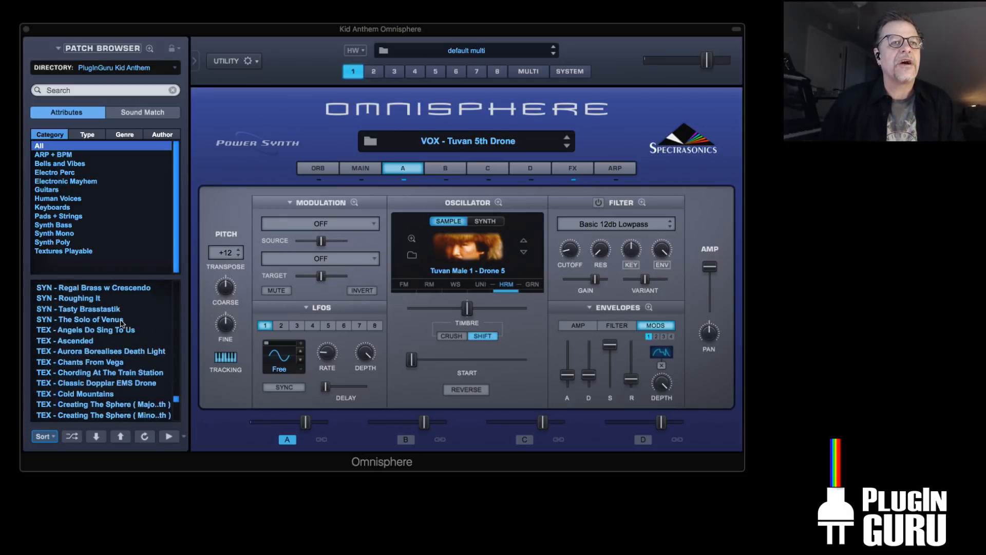
{"action": "scroll", "coordinate": [123, 321], "scroll_direction": "up", "scroll_amount": 10}
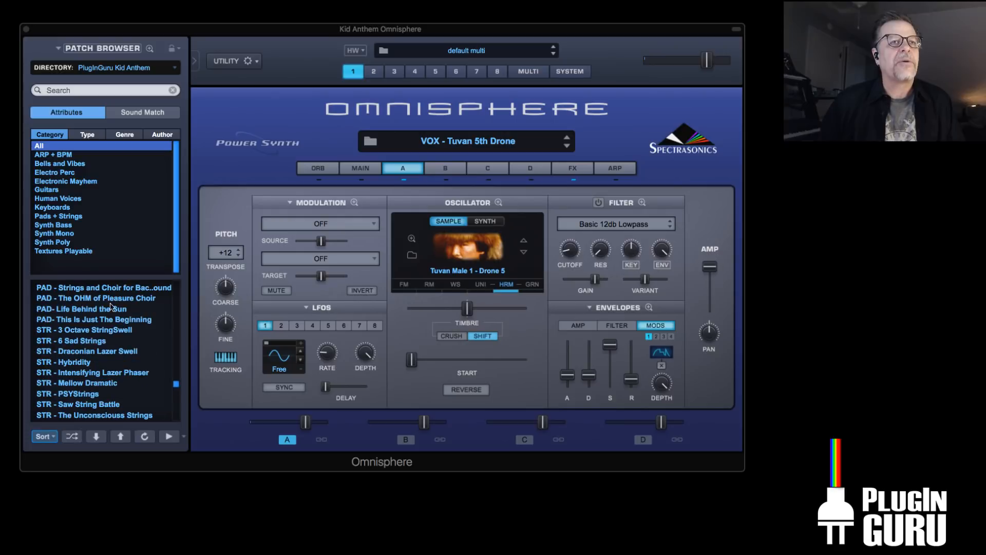
{"action": "left_click", "coordinate": [112, 308]}
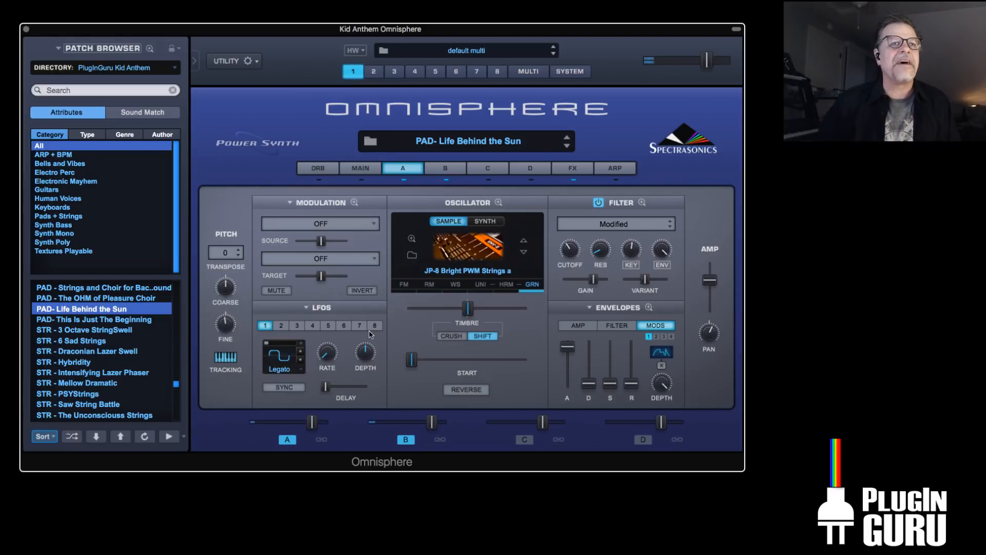
{"action": "left_click", "coordinate": [101, 342]}
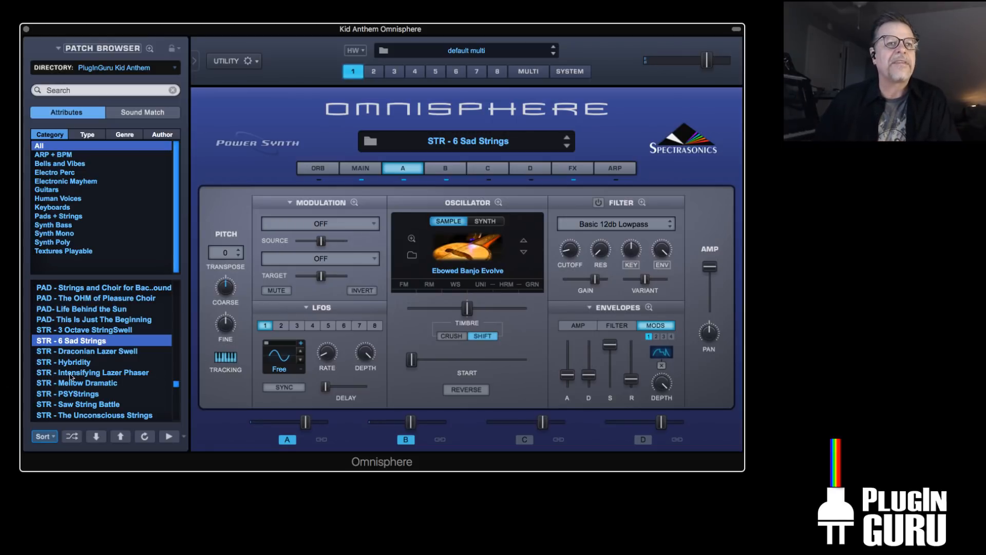
{"action": "left_click", "coordinate": [86, 382]}
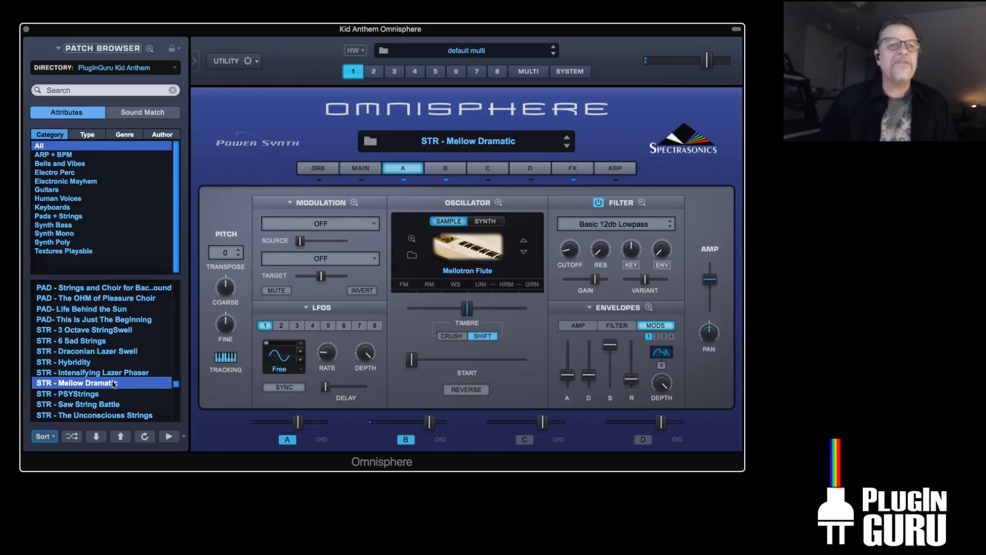
Load the SYN - Duck to Travel patch into part 1 and audition it
{"action": "scroll", "coordinate": [90, 399], "scroll_direction": "down", "scroll_amount": 3}
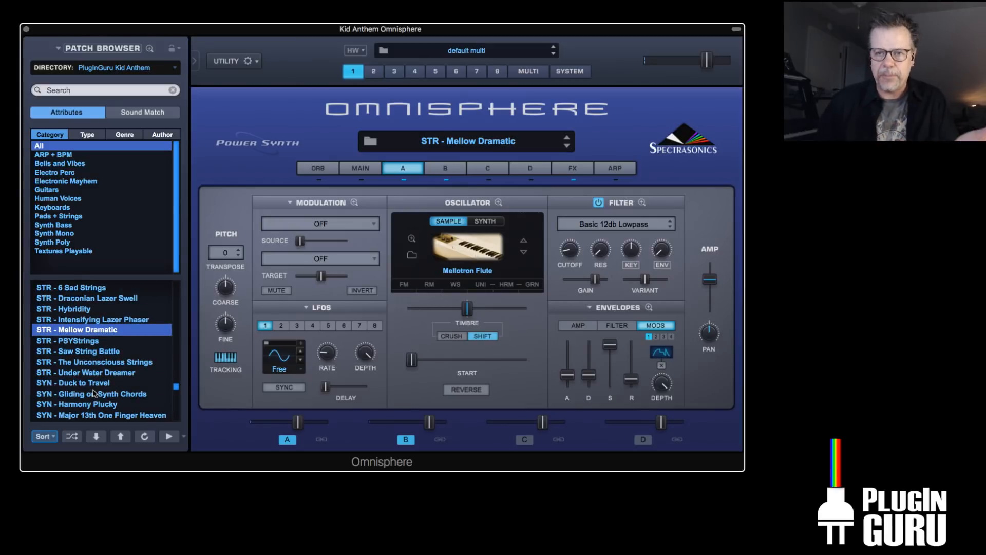
{"action": "scroll", "coordinate": [93, 391], "scroll_direction": "down", "scroll_amount": 1}
{"action": "left_click", "coordinate": [89, 375]}
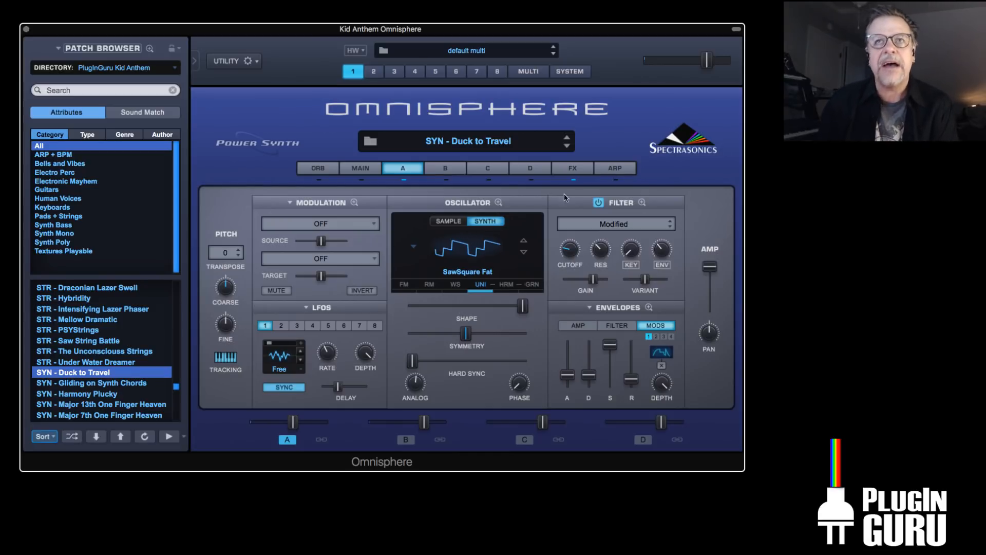
Examine the arpeggiator pattern of the SYN - Duck to Travel patch and the modifier options for one of its steps
{"action": "left_click", "coordinate": [615, 170]}
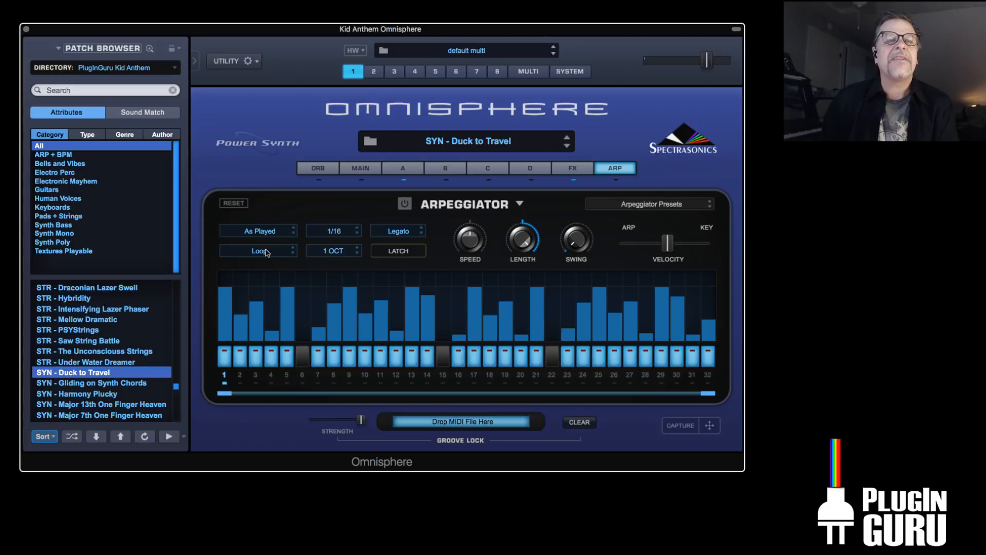
{"action": "right_click", "coordinate": [292, 279]}
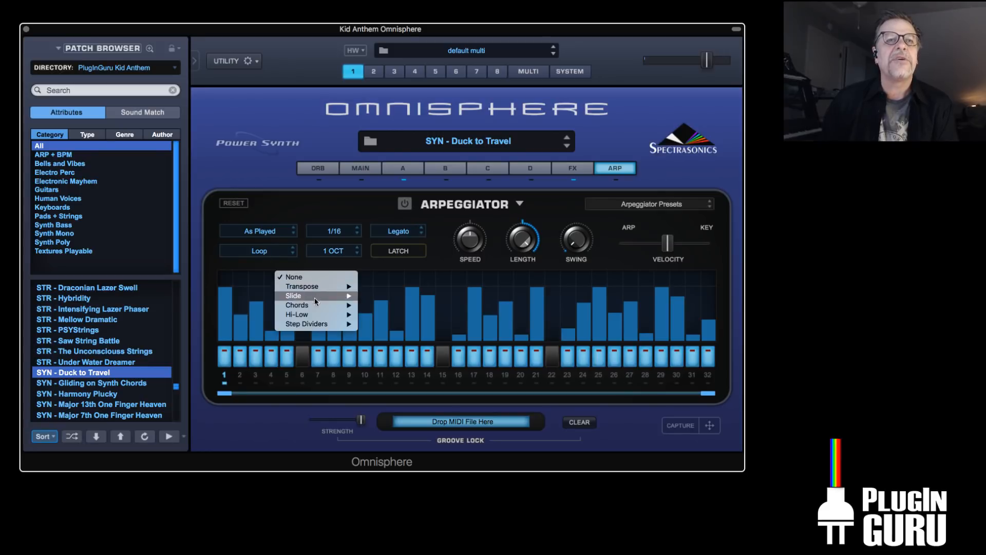
{"action": "left_click", "coordinate": [424, 287]}
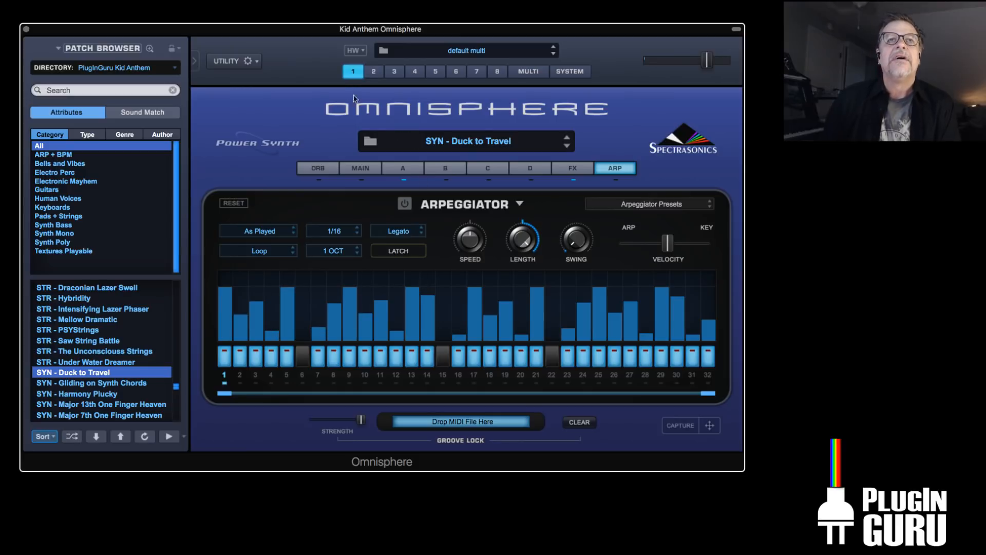
View the list of supported hardware synth profiles without choosing one, and return to the layer A page
{"action": "left_click", "coordinate": [359, 50]}
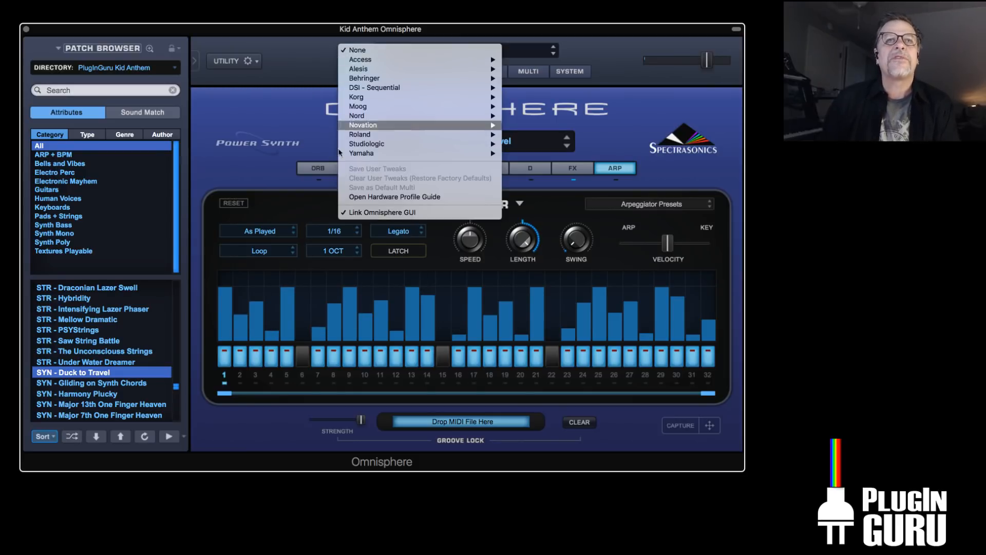
{"action": "left_click", "coordinate": [288, 146]}
{"action": "left_click", "coordinate": [405, 168]}
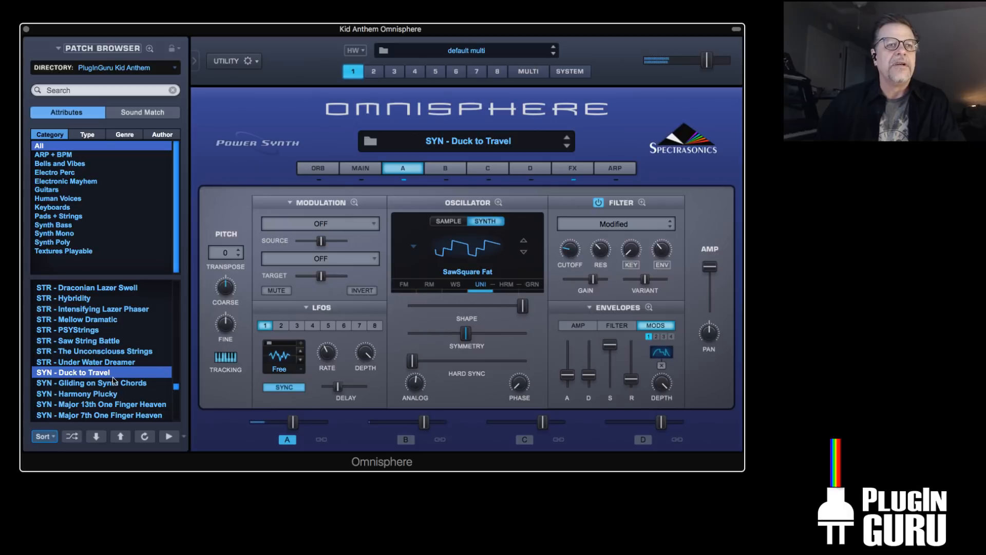
Load the PAD - The OHM of Pleasure Choir patch into part 1
{"action": "scroll", "coordinate": [111, 385], "scroll_direction": "down", "scroll_amount": 4}
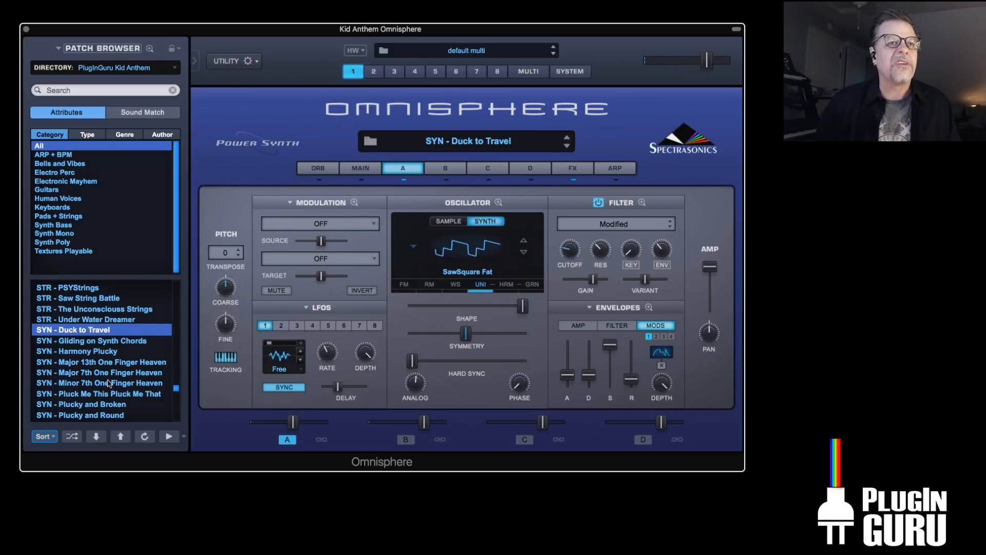
{"action": "scroll", "coordinate": [79, 366], "scroll_direction": "up", "scroll_amount": 5}
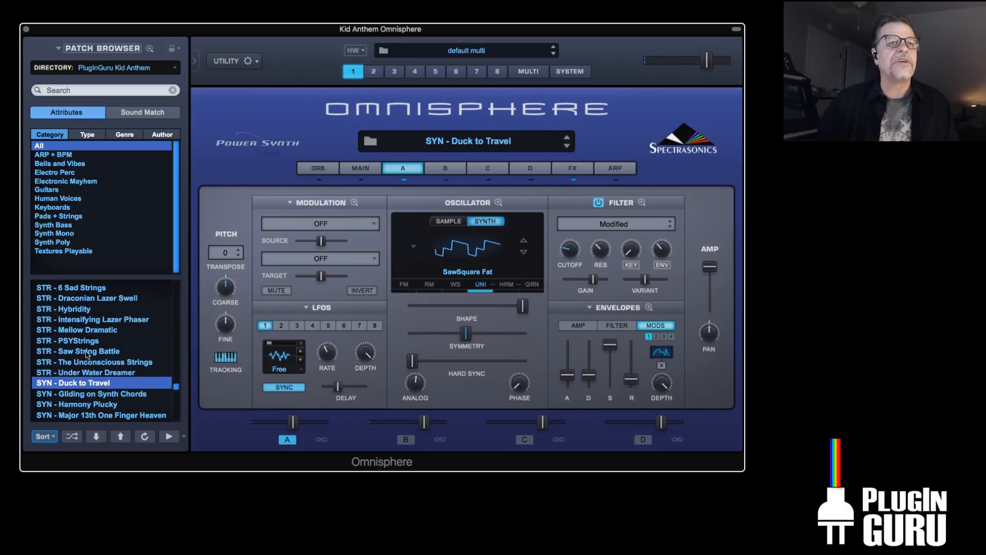
{"action": "scroll", "coordinate": [94, 307], "scroll_direction": "up", "scroll_amount": 3}
{"action": "left_click", "coordinate": [94, 309]}
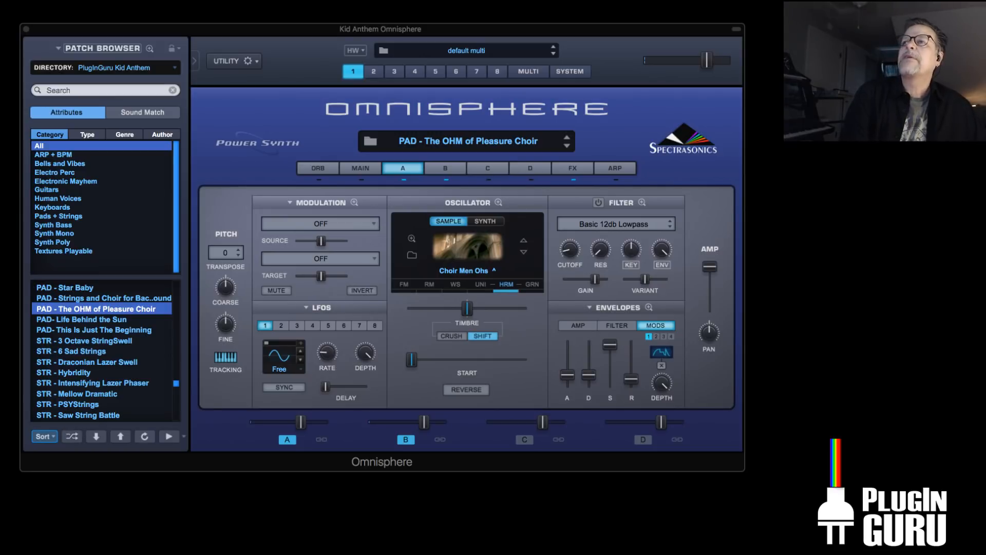
Switch to the web browser, open the videos section of the Spectrasonics site and filter the videos by the Omnisphere instrument
{"action": "left_click_drag", "start_coordinate": [985, 1], "coordinate": [509, 1]}
{"action": "left_click_drag", "start_coordinate": [984, 552], "coordinate": [659, 552]}
{"action": "left_click_drag", "start_coordinate": [502, 7], "coordinate": [639, 7]}
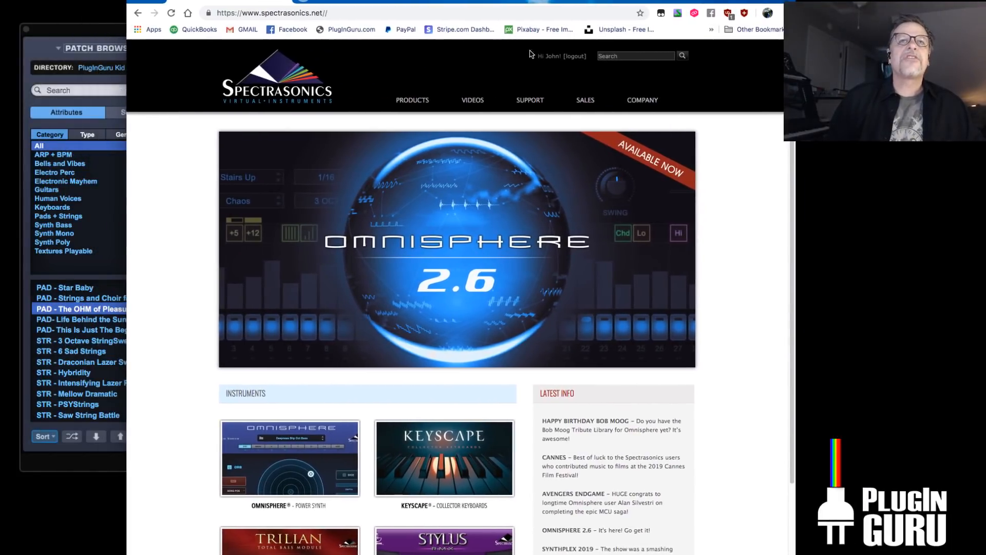
{"action": "left_click", "coordinate": [474, 106]}
{"action": "left_click", "coordinate": [304, 142]}
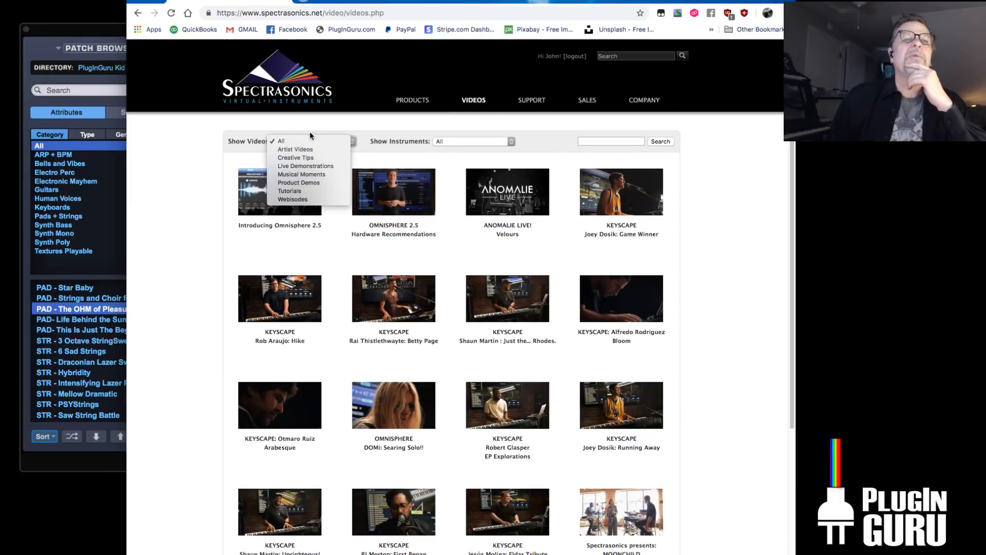
{"action": "left_click", "coordinate": [333, 128]}
{"action": "left_click", "coordinate": [457, 141]}
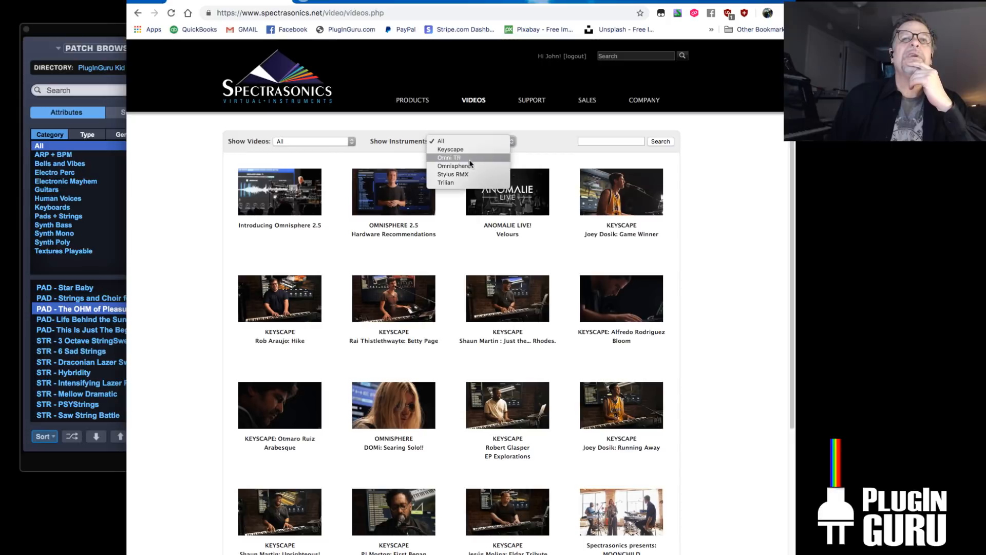
{"action": "left_click", "coordinate": [454, 166]}
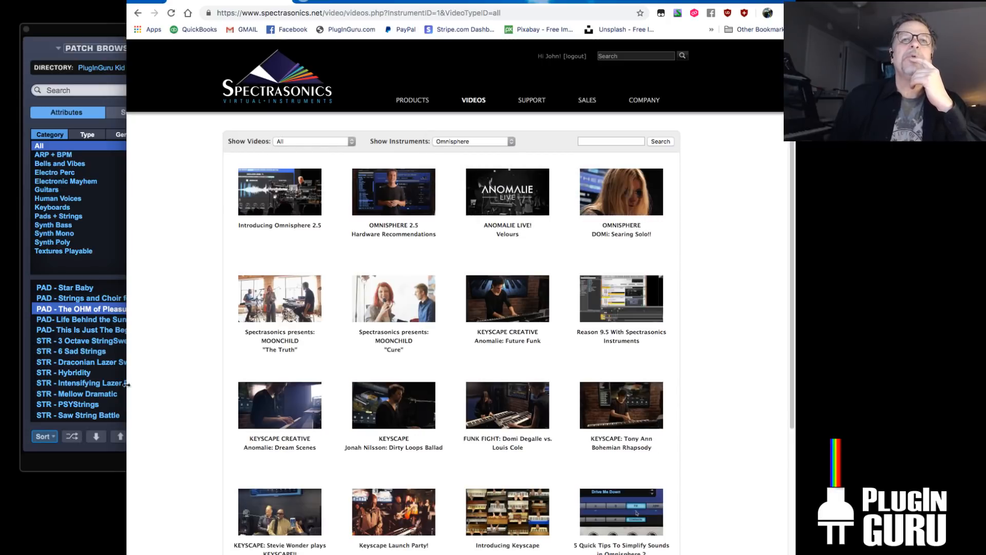
Look through the Omnisphere tutorial videos on page 3 of the filtered list
{"action": "scroll", "coordinate": [339, 288], "scroll_direction": "down", "scroll_amount": 5}
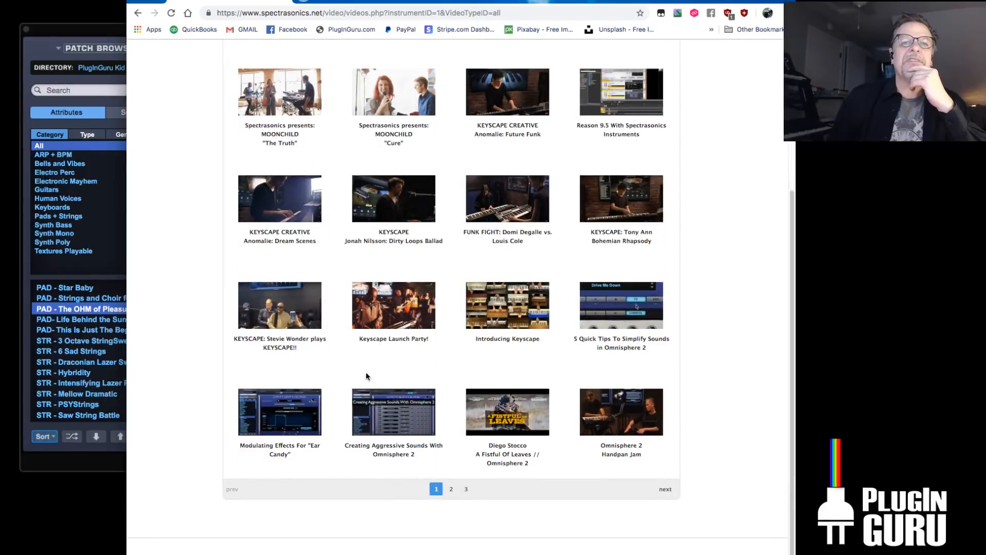
{"action": "left_click", "coordinate": [466, 489]}
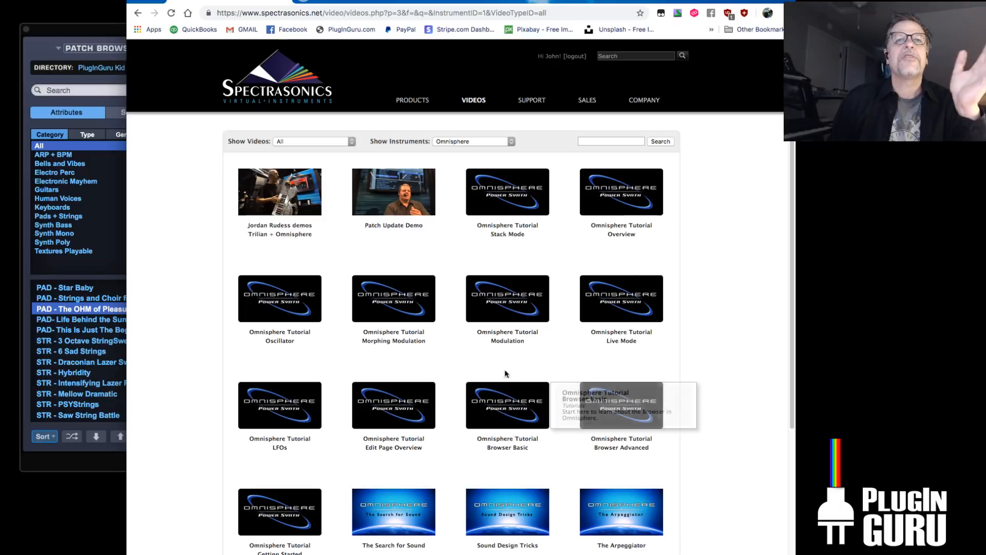
{"action": "mouse_move", "coordinate": [510, 200]}
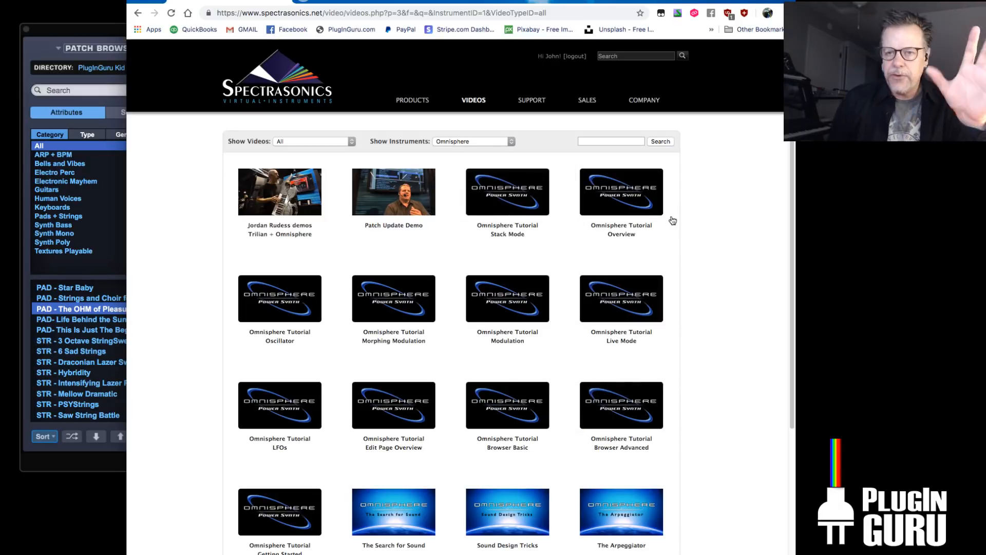
{"action": "mouse_move", "coordinate": [371, 426]}
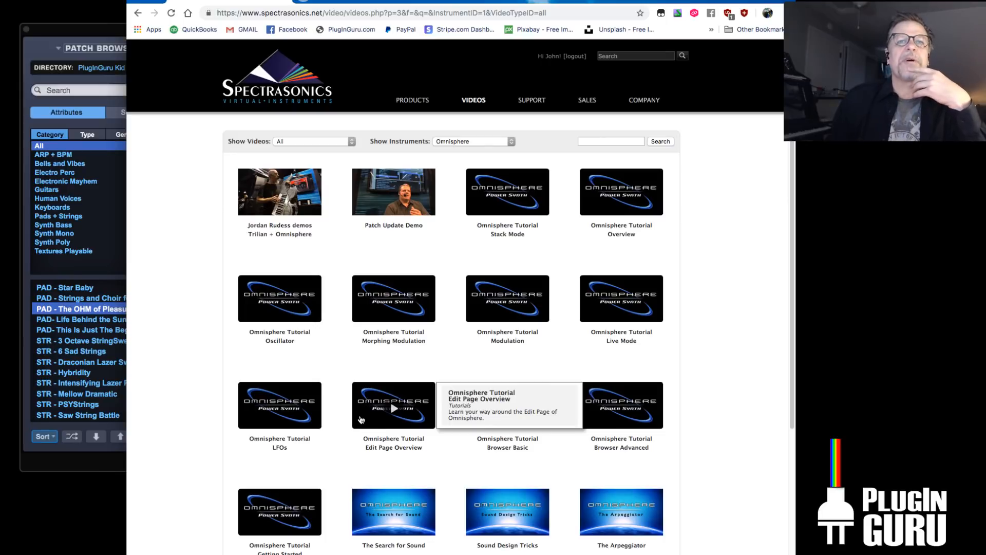
{"action": "scroll", "coordinate": [194, 326], "scroll_direction": "down", "scroll_amount": 5}
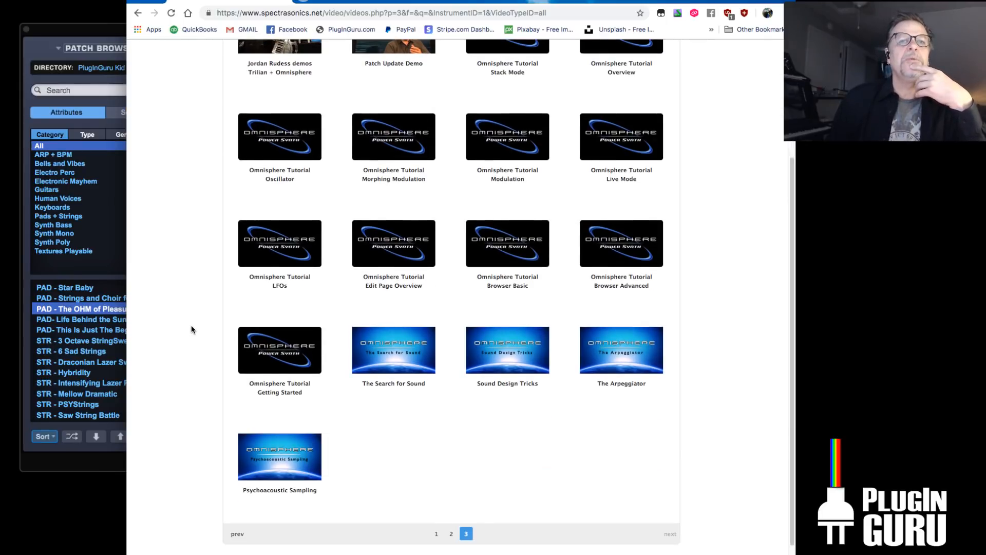
{"action": "scroll", "coordinate": [191, 326], "scroll_direction": "up", "scroll_amount": 5}
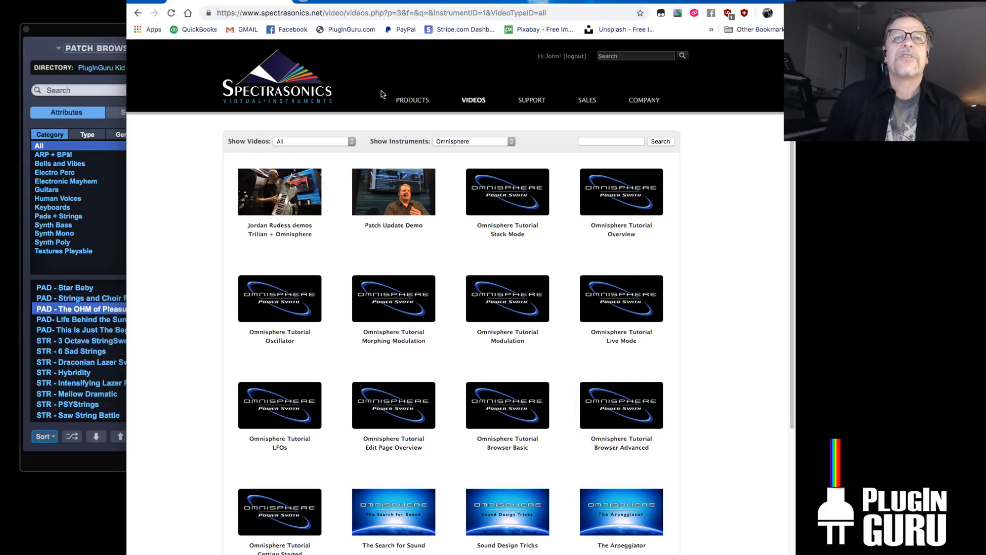
Reload the unfiltered Spectrasonics video list, look through its first page, and leave the browser for Omnisphere
{"action": "left_click", "coordinate": [474, 108]}
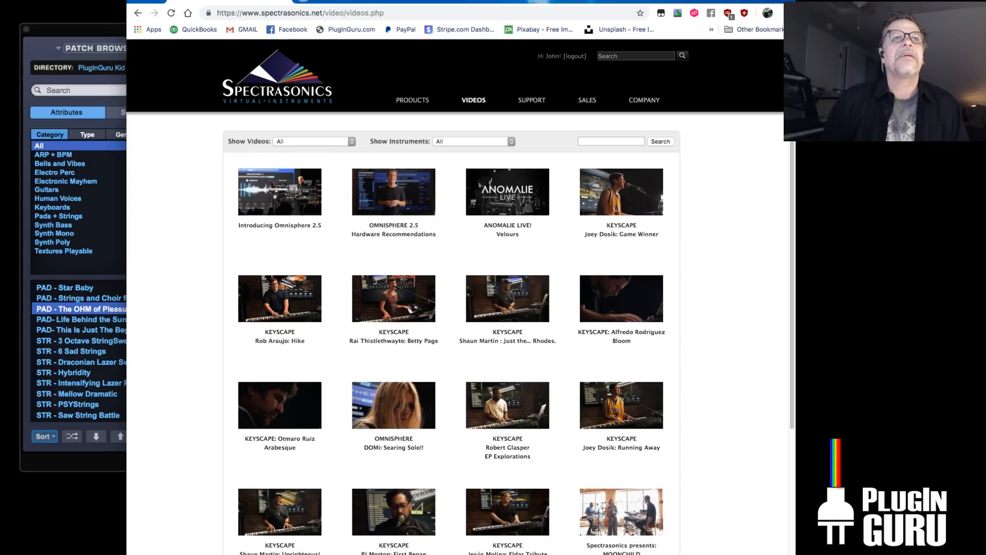
{"action": "scroll", "coordinate": [482, 341], "scroll_direction": "down", "scroll_amount": 5}
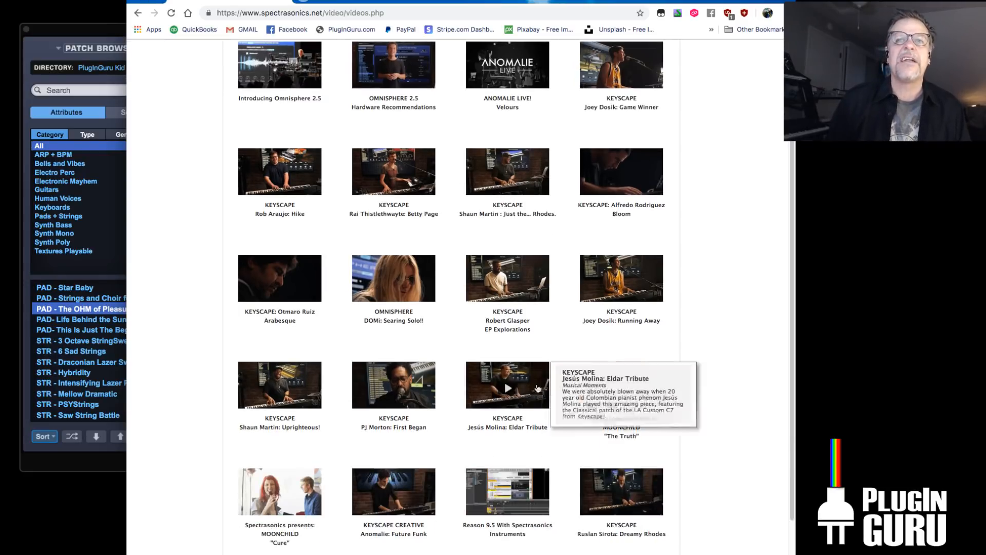
{"action": "scroll", "coordinate": [645, 411], "scroll_direction": "up", "scroll_amount": 1}
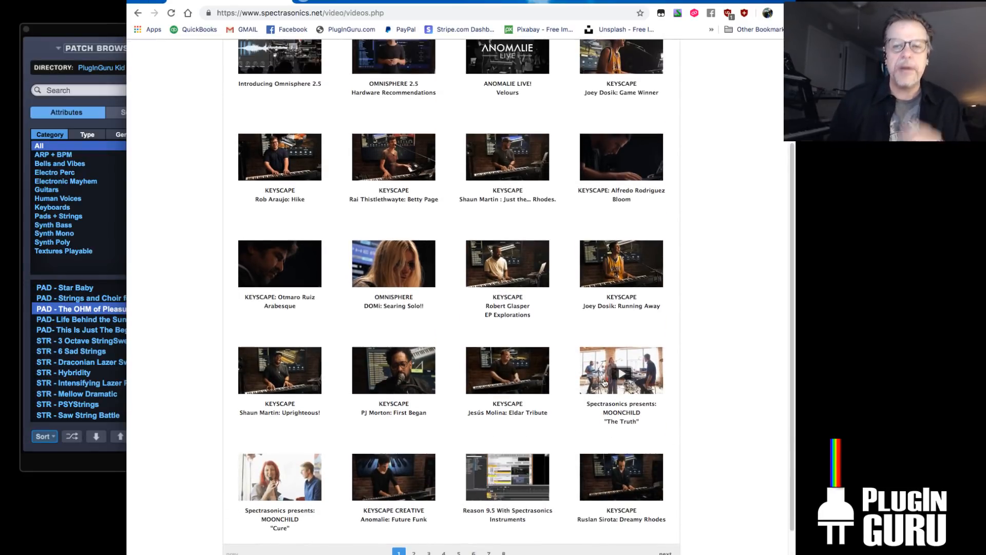
{"action": "left_click", "coordinate": [138, 1]}
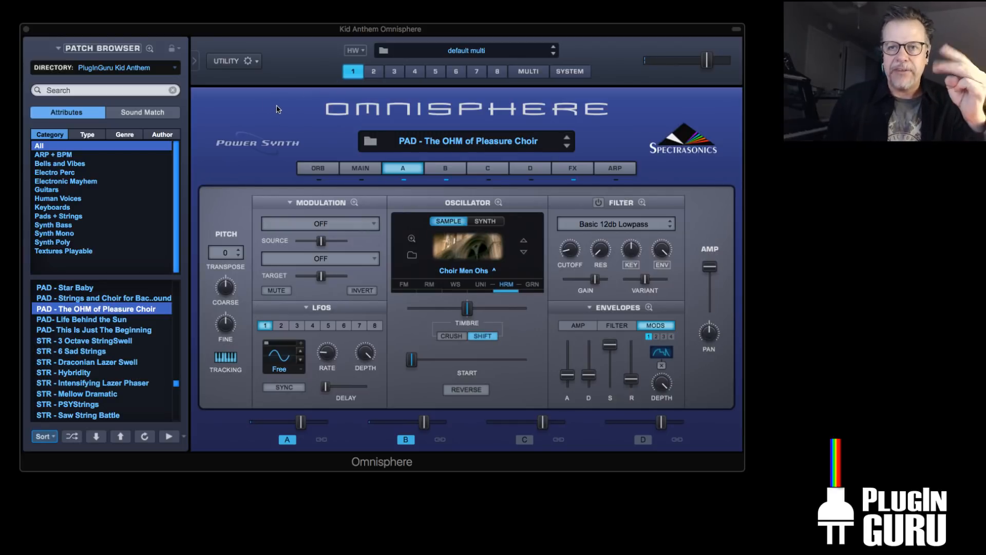
Switch the patch directory to PlugInGuru Signs of Life and load the zENV - Chauita Rain on House 2 patch
{"action": "left_click", "coordinate": [109, 70]}
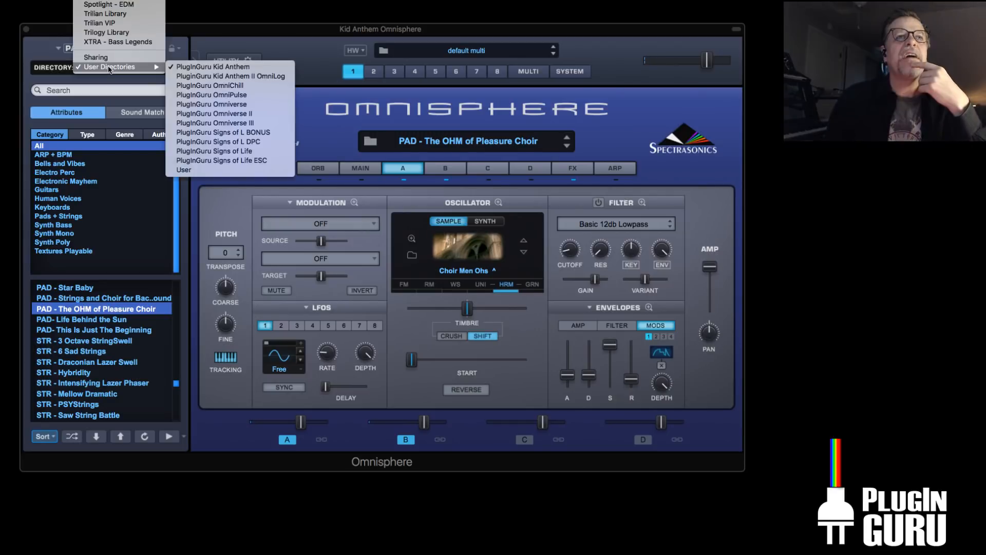
{"action": "left_click", "coordinate": [229, 152]}
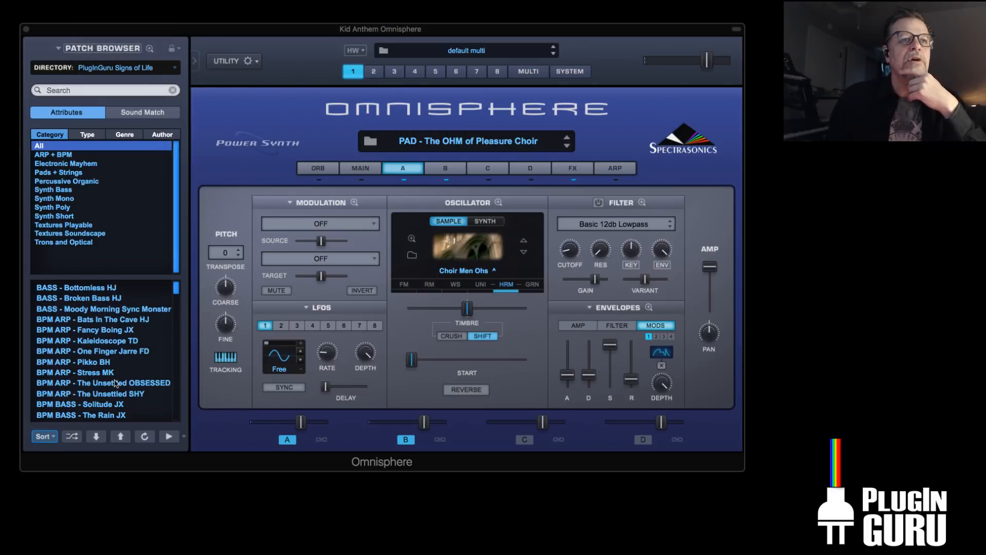
{"action": "scroll", "coordinate": [115, 382], "scroll_direction": "down", "scroll_amount": 2}
{"action": "left_click_drag", "start_coordinate": [177, 302], "coordinate": [176, 347]}
{"action": "left_click", "coordinate": [93, 369]}
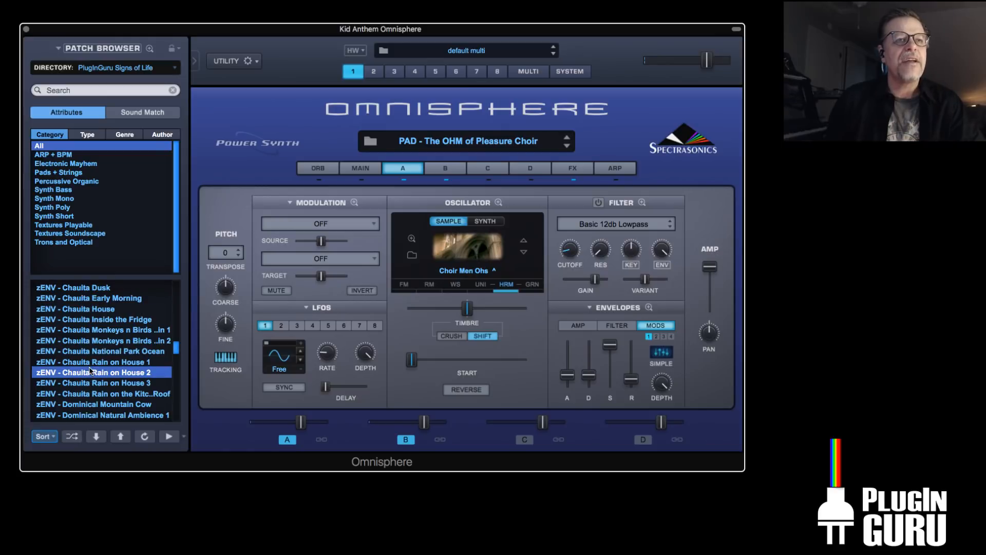
Audition the zPAD - Engine 4 Rain in the Morning, BPM ARP - Pikko BH and BPM ARP - The Unsettled SHY patches
{"action": "left_click_drag", "start_coordinate": [176, 349], "coordinate": [176, 398]}
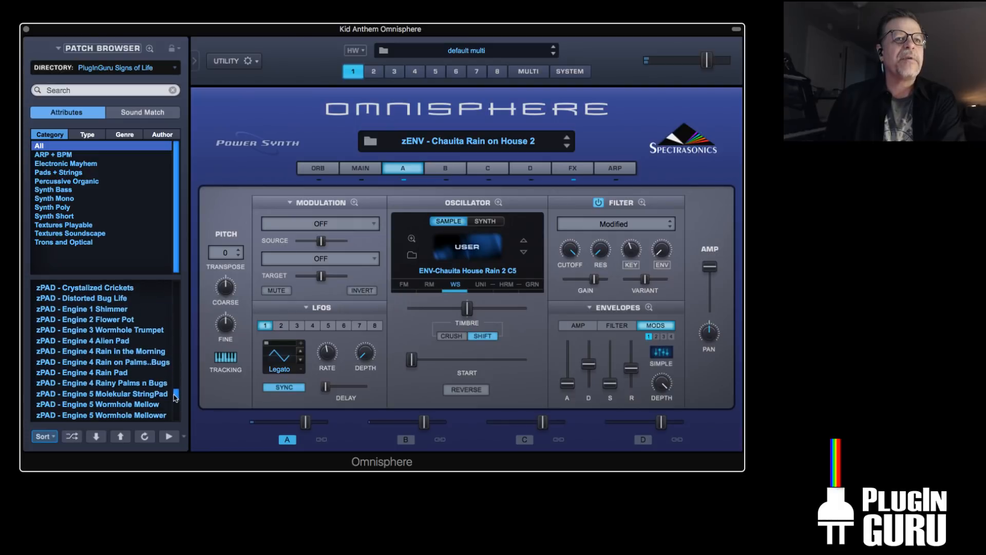
{"action": "left_click", "coordinate": [133, 351]}
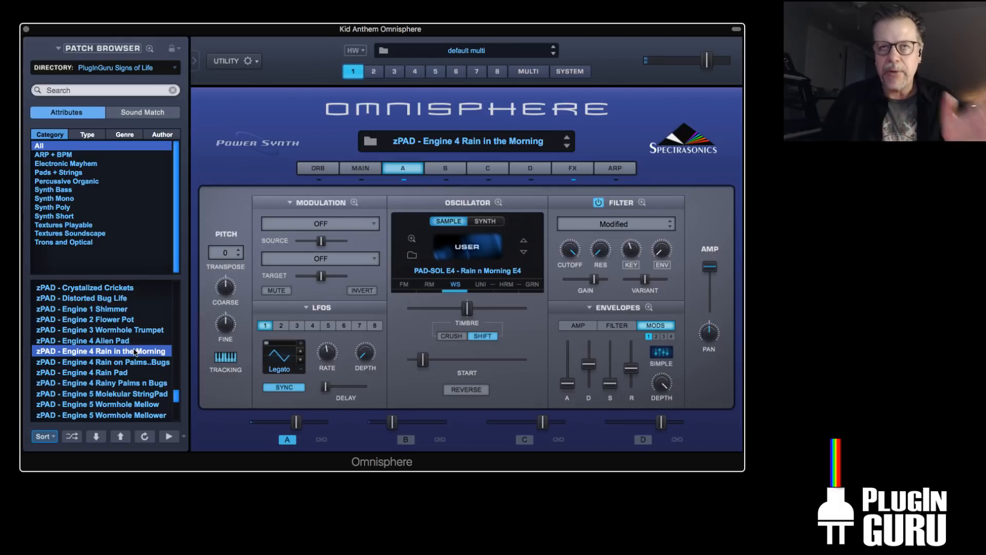
{"action": "left_click_drag", "start_coordinate": [176, 399], "coordinate": [183, 283]}
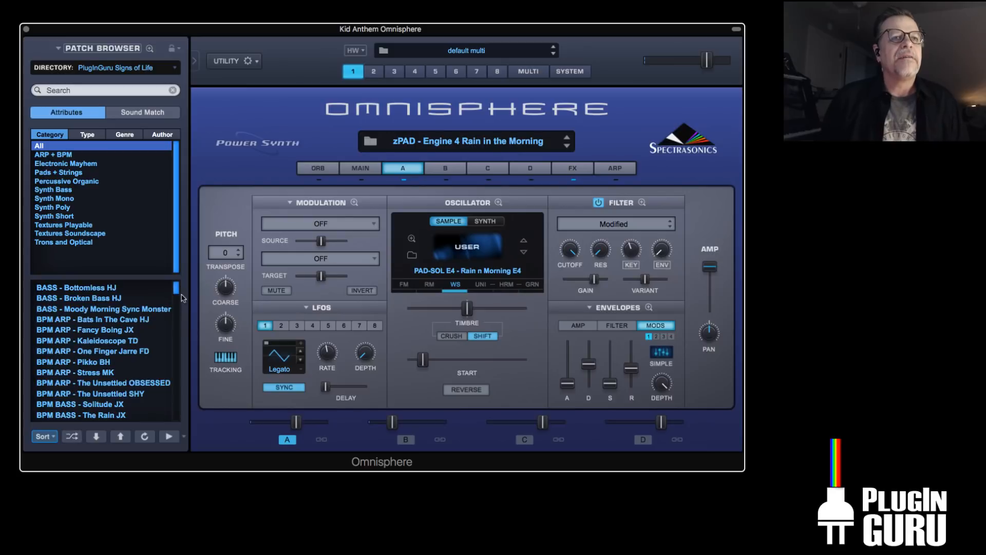
{"action": "left_click", "coordinate": [103, 362]}
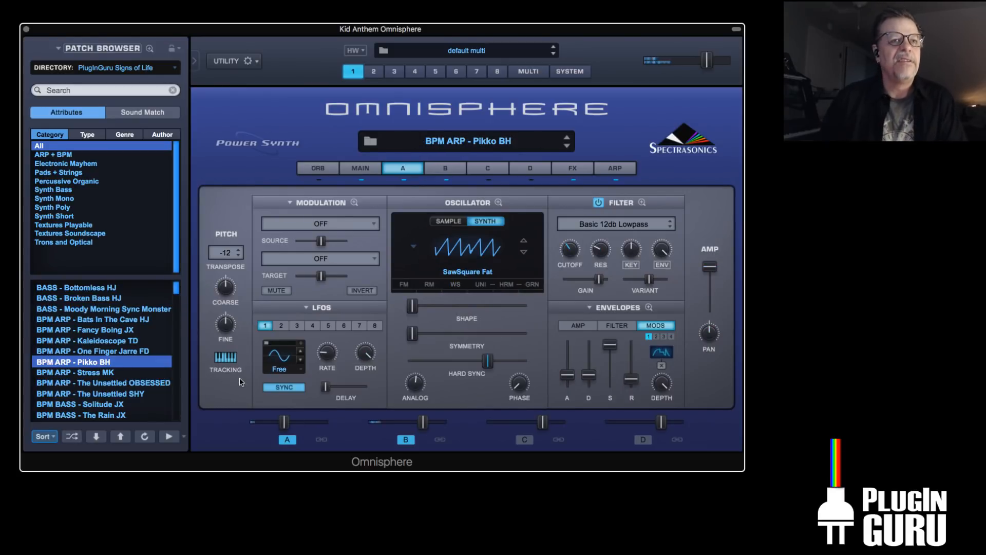
{"action": "left_click", "coordinate": [116, 392]}
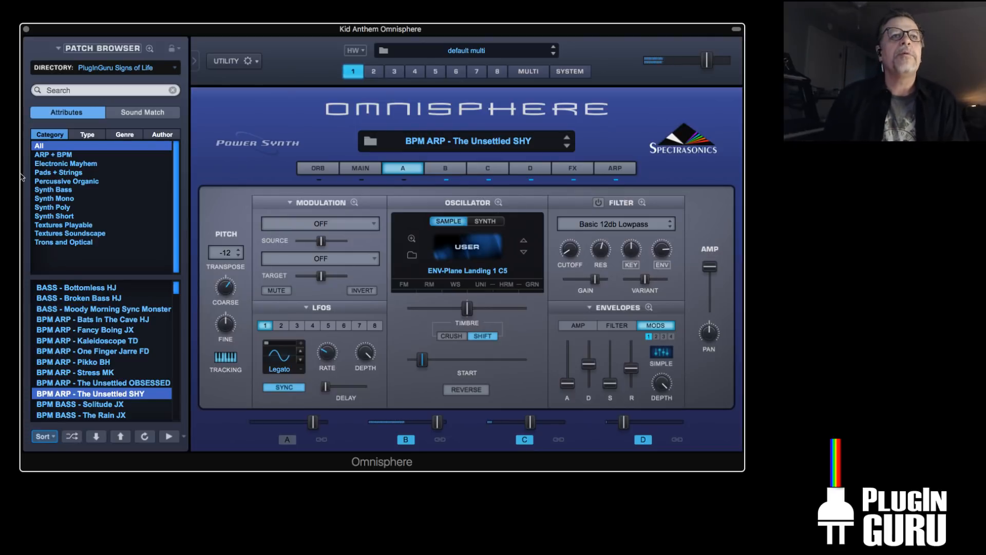
Switch the patch directory back to PlugInGuru Kid Anthem and audition the BASS - Something To Think About patch
{"action": "left_click", "coordinate": [140, 72]}
{"action": "mouse_move", "coordinate": [133, 72]}
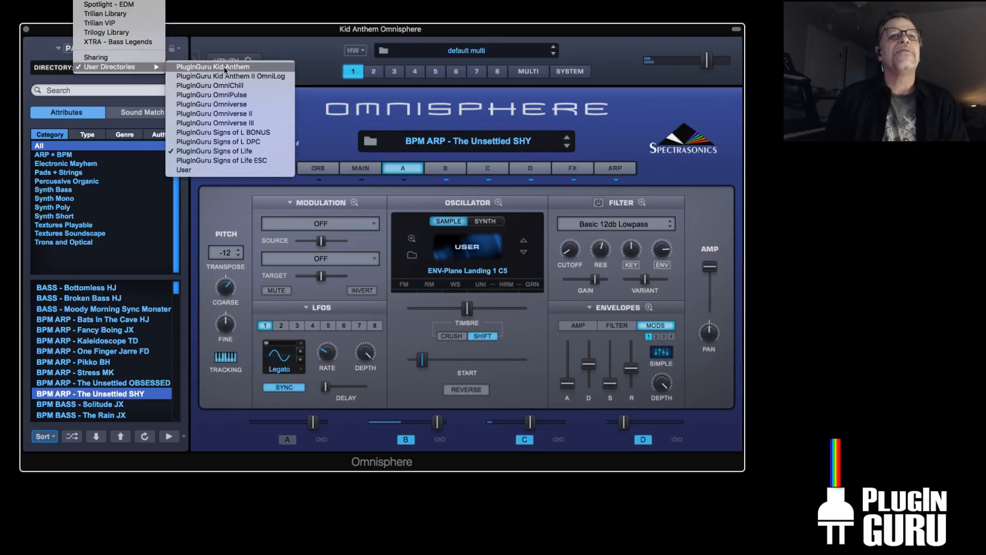
{"action": "left_click", "coordinate": [222, 72]}
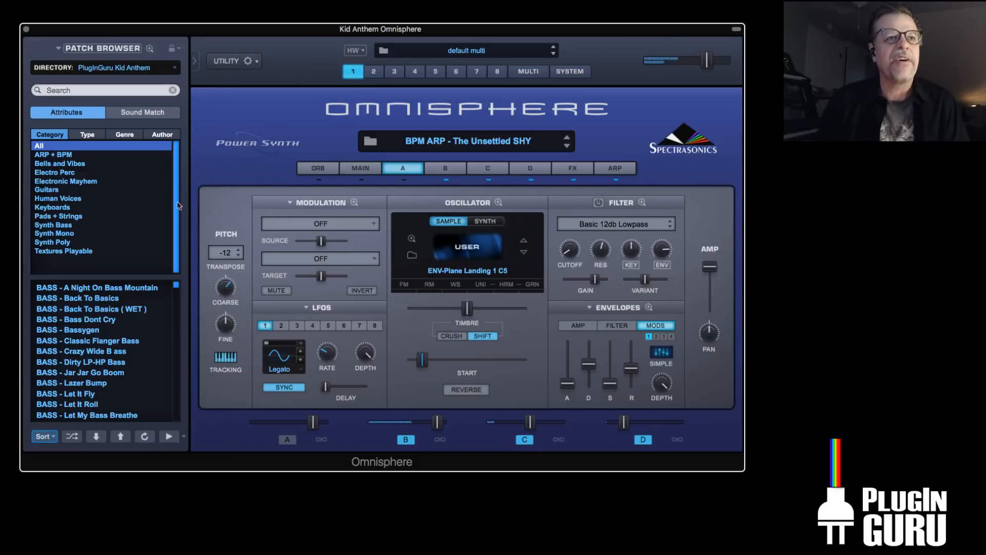
{"action": "scroll", "coordinate": [131, 362], "scroll_direction": "down", "scroll_amount": 3}
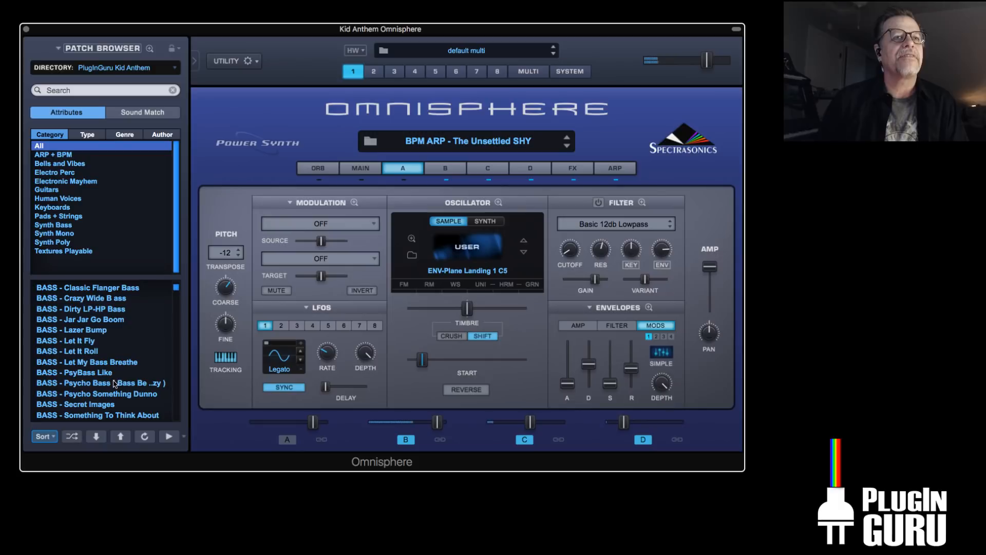
{"action": "scroll", "coordinate": [114, 379], "scroll_direction": "down", "scroll_amount": 3}
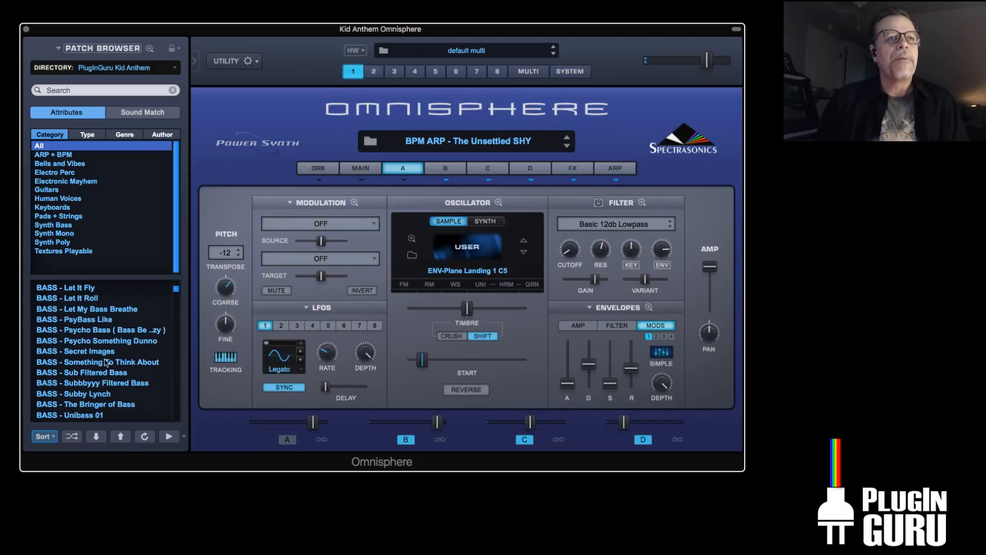
{"action": "left_click", "coordinate": [98, 362]}
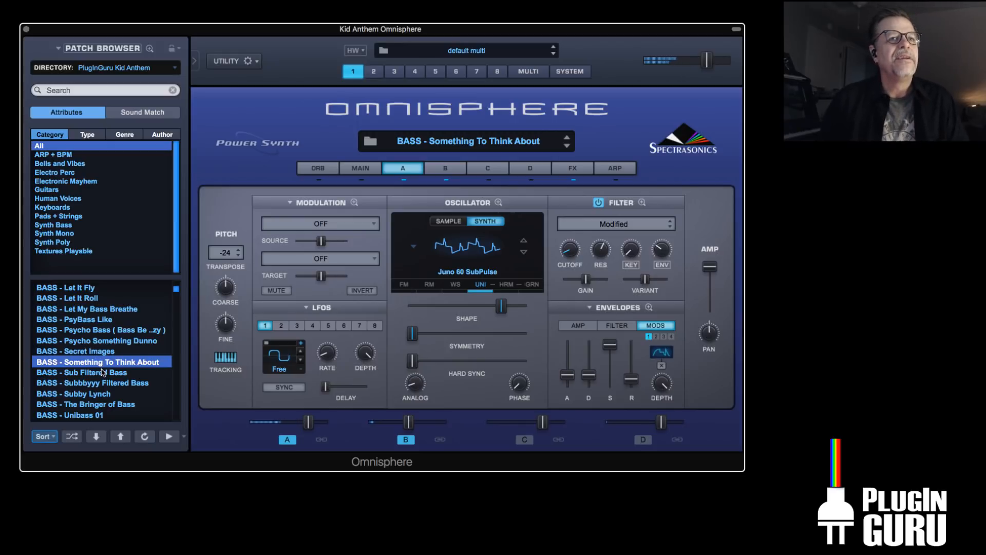
Load and audition the BASS - Sub Filtered Bass patch
{"action": "left_click", "coordinate": [103, 373]}
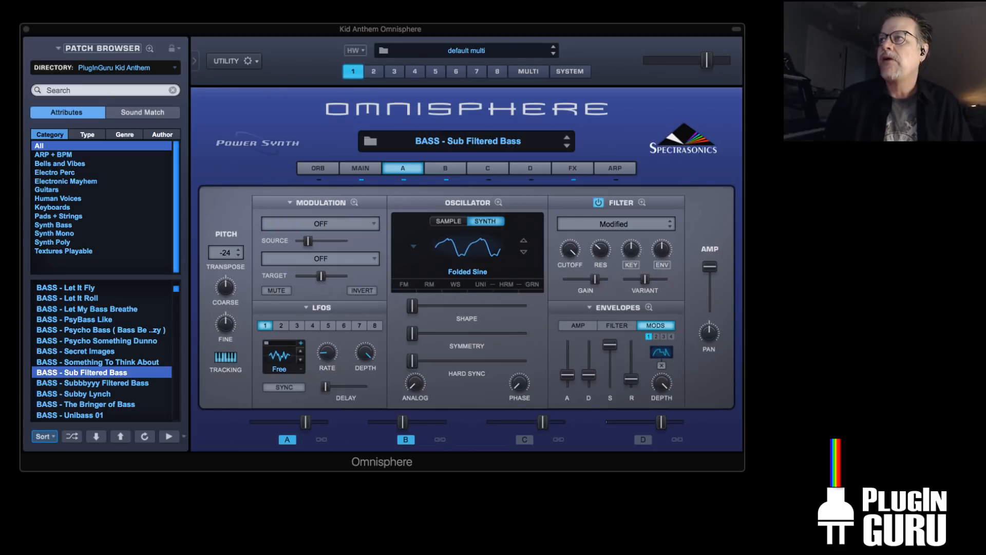
Switch to Kontakt and load KITS - OMG SUPER POP 1 from the SuperMacho Drumz folder of the Quick-Load browser
{"action": "left_click_drag", "start_coordinate": [629, 4], "coordinate": [508, 21]}
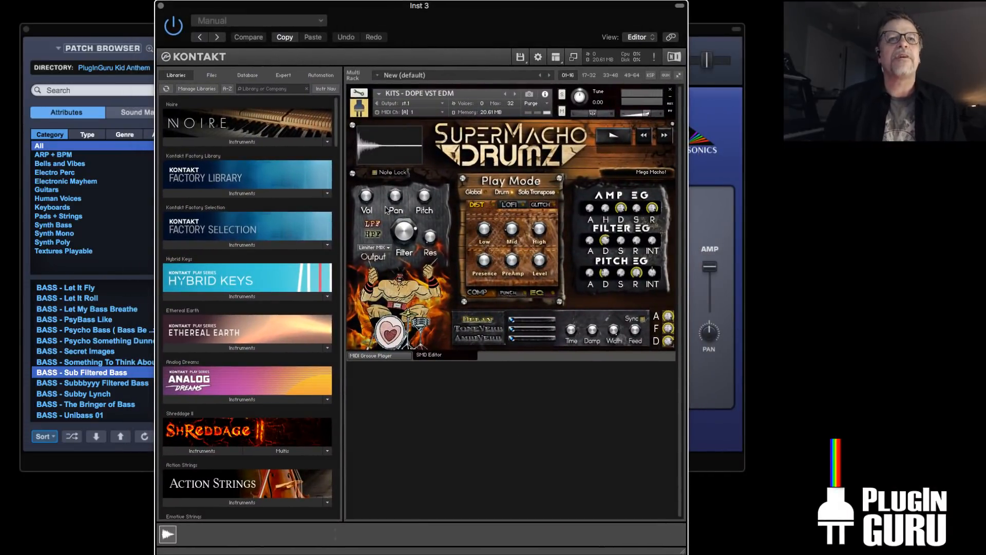
{"action": "right_click", "coordinate": [408, 411]}
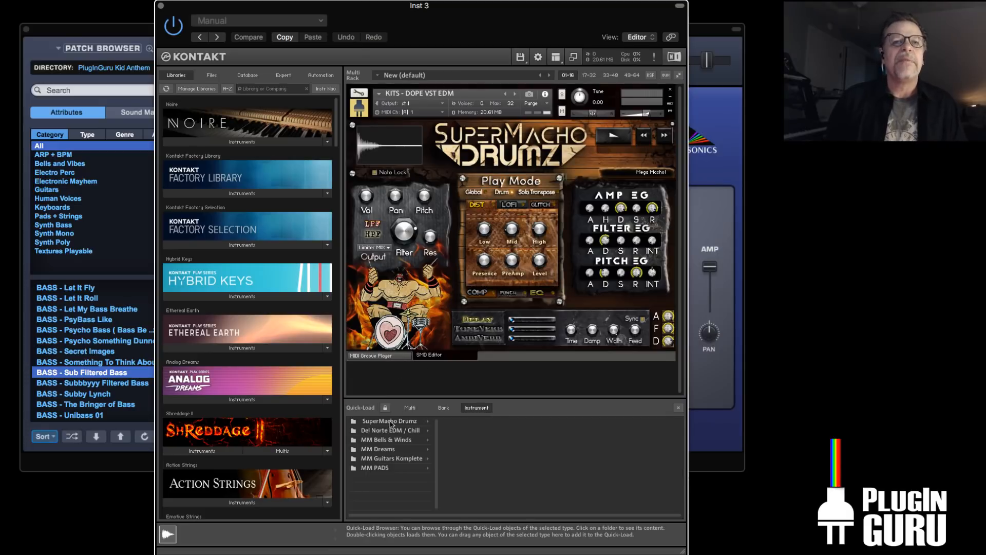
{"action": "left_click", "coordinate": [390, 420]}
{"action": "left_click", "coordinate": [470, 432]}
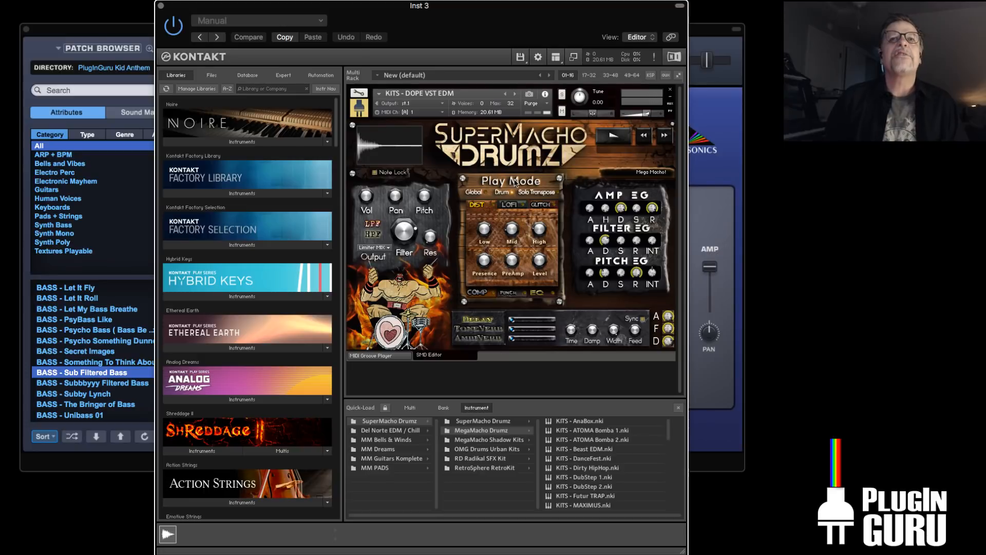
{"action": "left_click", "coordinate": [481, 422]}
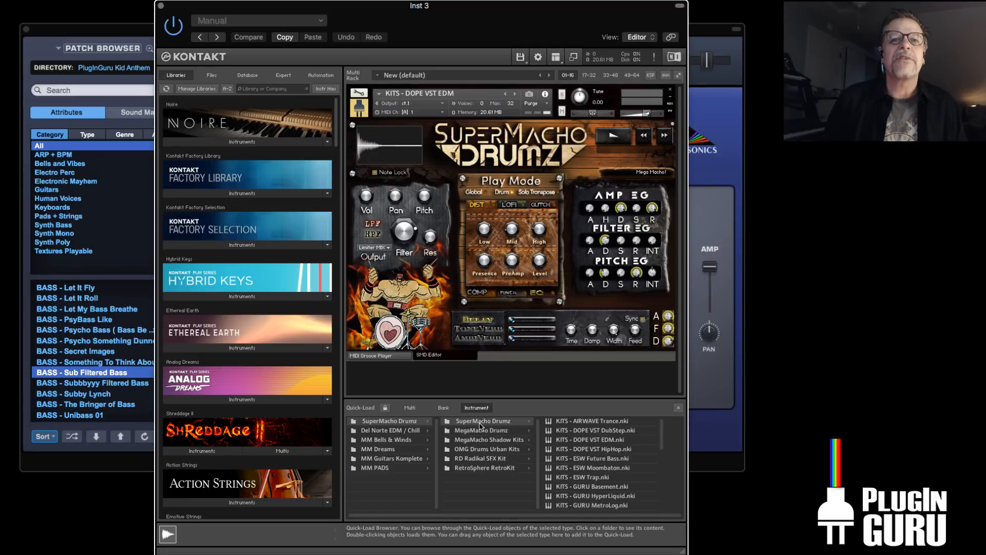
{"action": "scroll", "coordinate": [595, 479], "scroll_direction": "down", "scroll_amount": 3}
{"action": "double_click", "coordinate": [597, 487]}
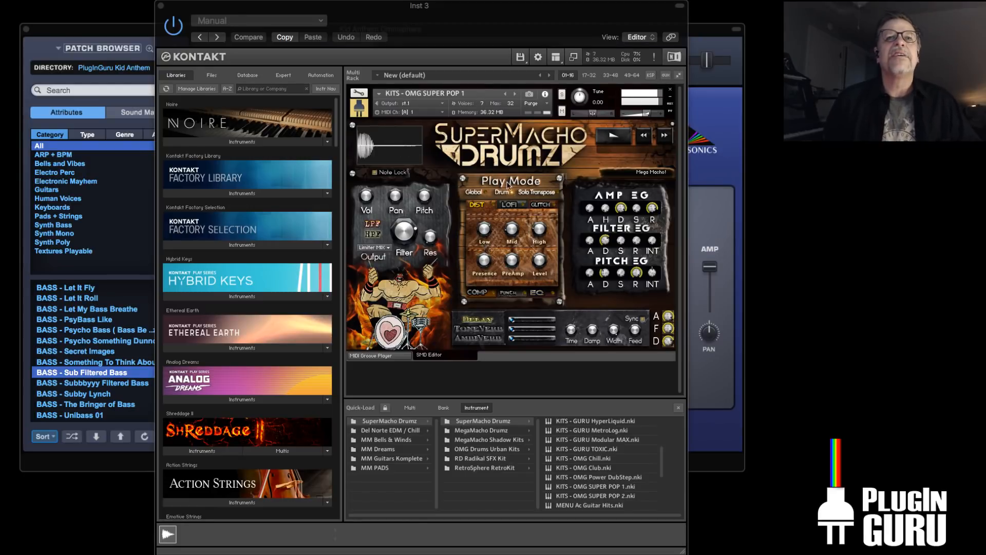
Show Kontakt's on-screen keyboard, then shrink and reposition the Kontakt window
{"action": "left_click", "coordinate": [556, 58]}
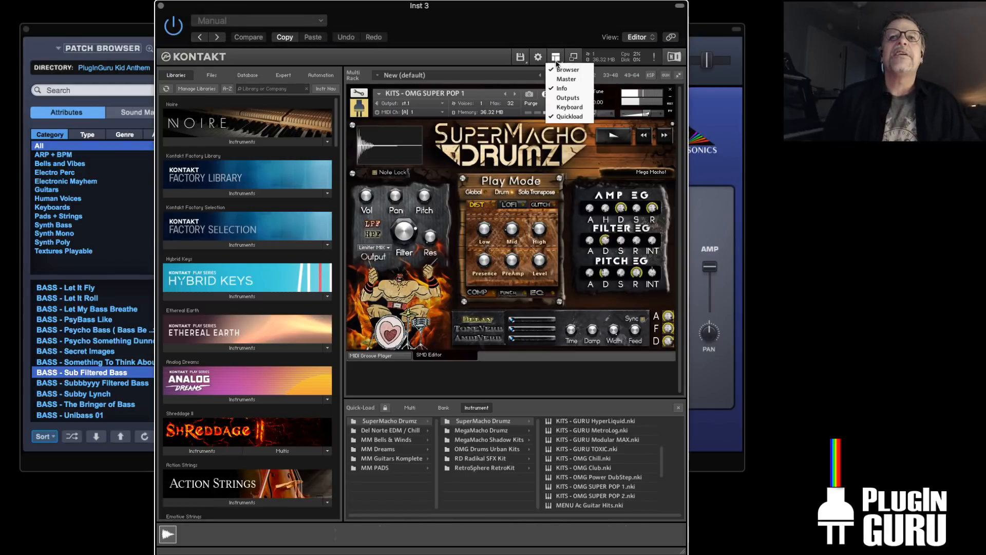
{"action": "left_click", "coordinate": [572, 106]}
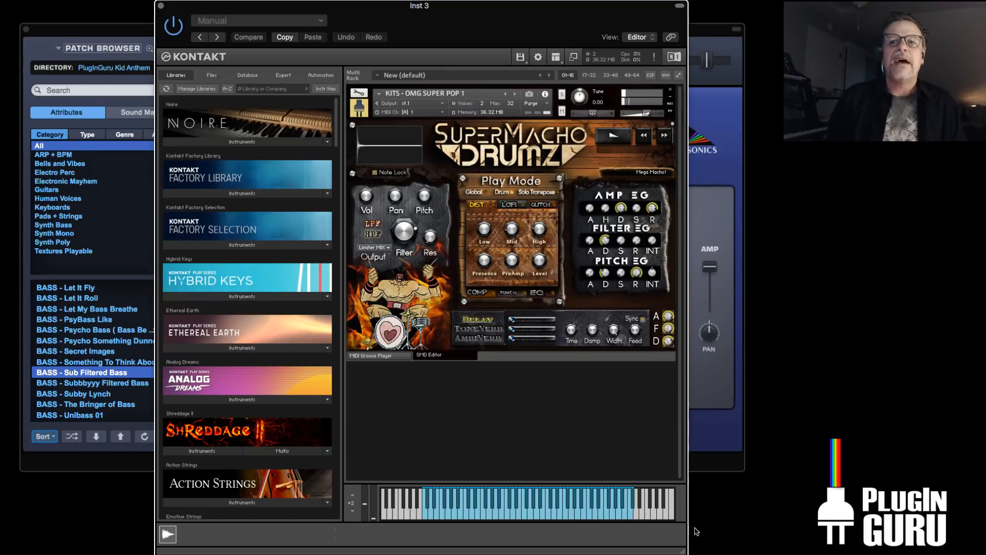
{"action": "left_click_drag", "start_coordinate": [693, 552], "coordinate": [702, 437]}
{"action": "left_click_drag", "start_coordinate": [598, 19], "coordinate": [640, 45]}
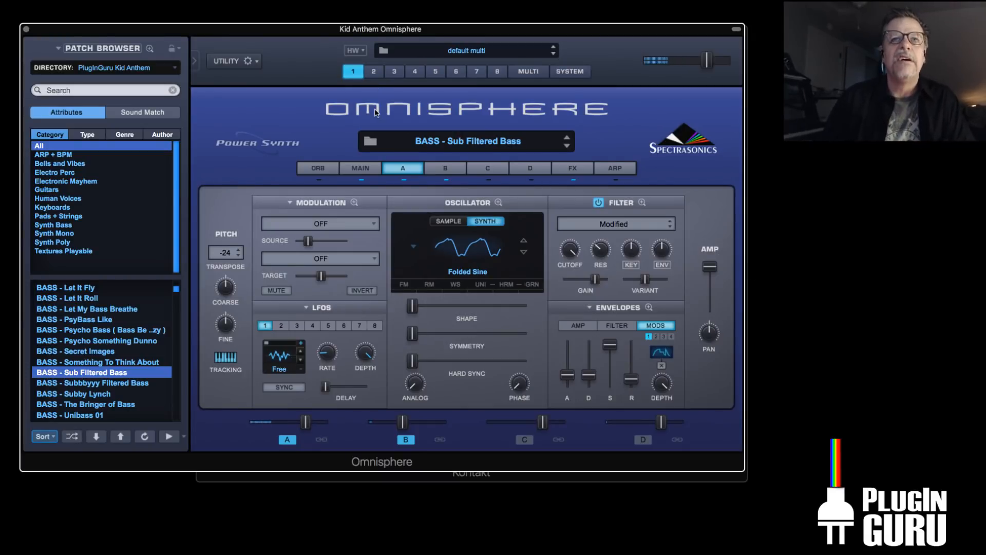
Return to Omnisphere and audition the BASS - Subbbyyy Filtered Bass and BASS - Subby Lynch patches
{"action": "left_click", "coordinate": [108, 385]}
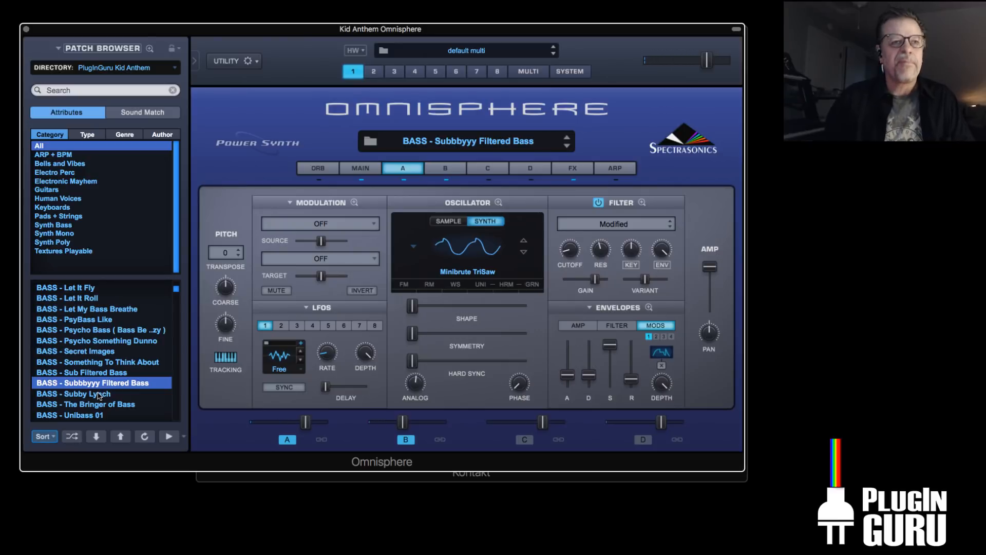
{"action": "left_click", "coordinate": [95, 395]}
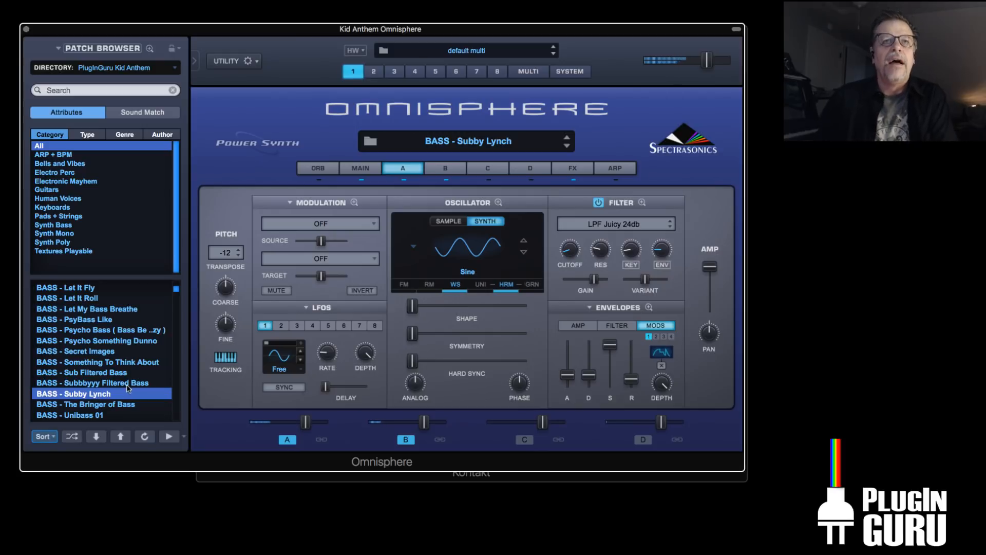
Limit the glide of the BASS - Subby Lynch patch to layer A and slightly lower the glide time
{"action": "left_click", "coordinate": [362, 170]}
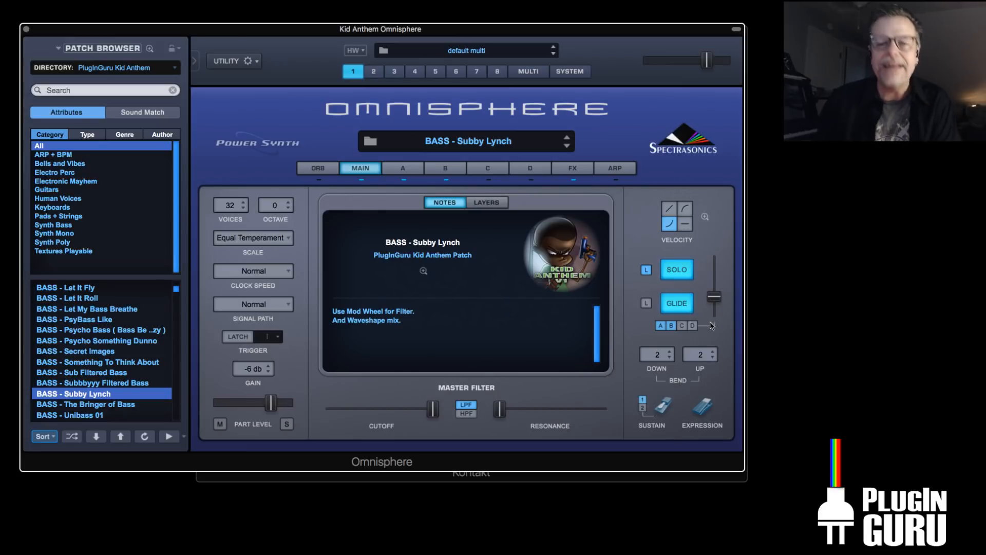
{"action": "left_click_drag", "start_coordinate": [714, 297], "coordinate": [719, 315]}
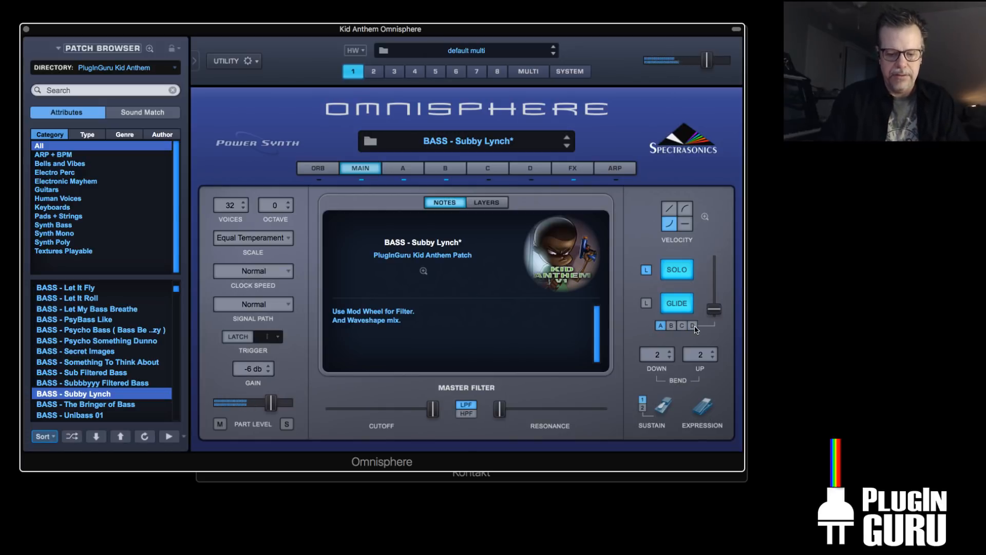
{"action": "left_click_drag", "start_coordinate": [714, 309], "coordinate": [716, 304]}
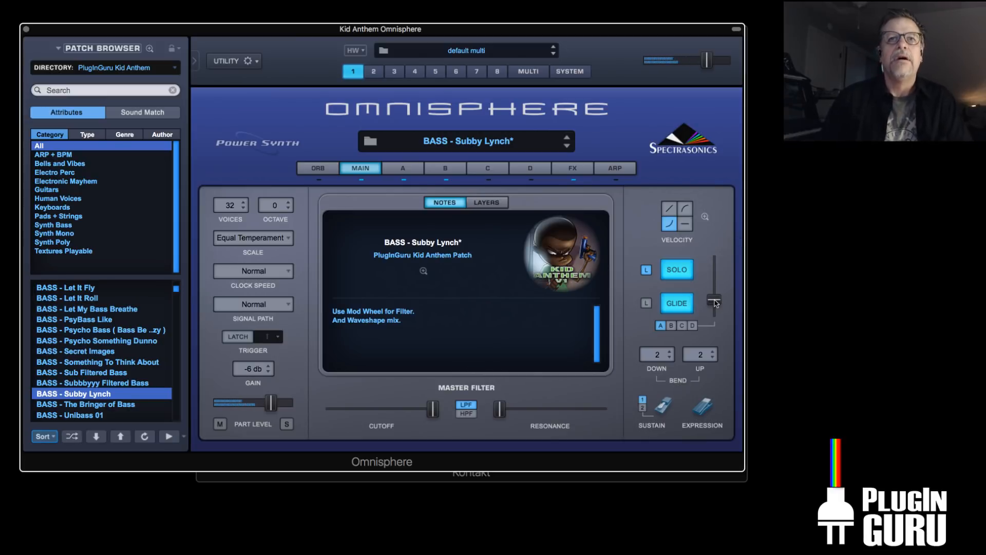
Switch off the filters of layers A and B to hear the Subby Lynch bass unfiltered
{"action": "left_click", "coordinate": [413, 170]}
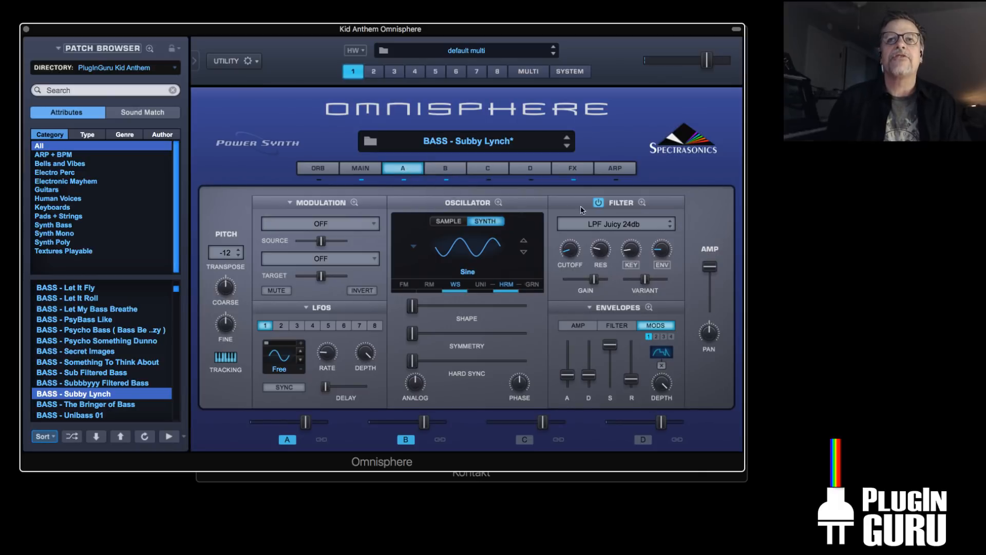
{"action": "left_click", "coordinate": [446, 171]}
{"action": "left_click", "coordinate": [598, 204]}
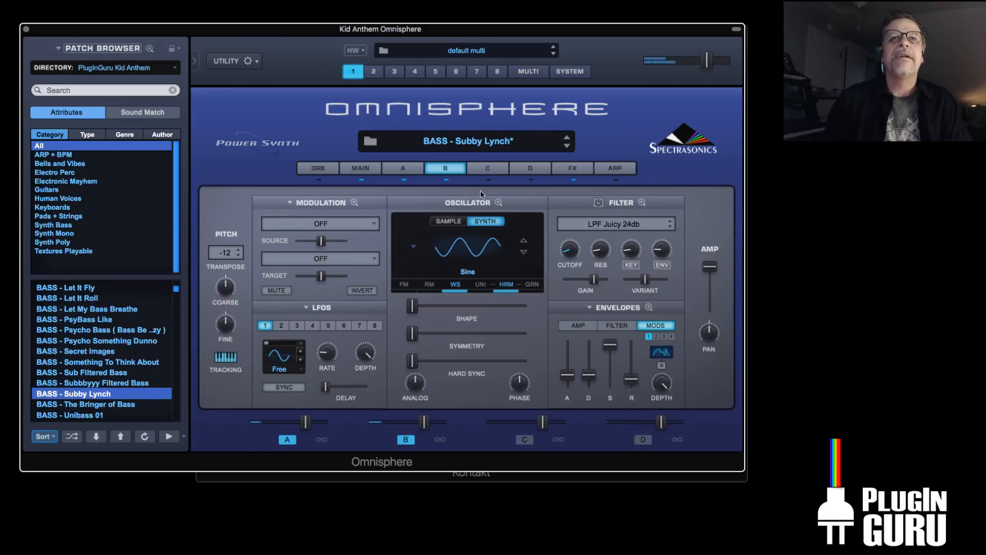
{"action": "left_click", "coordinate": [403, 168]}
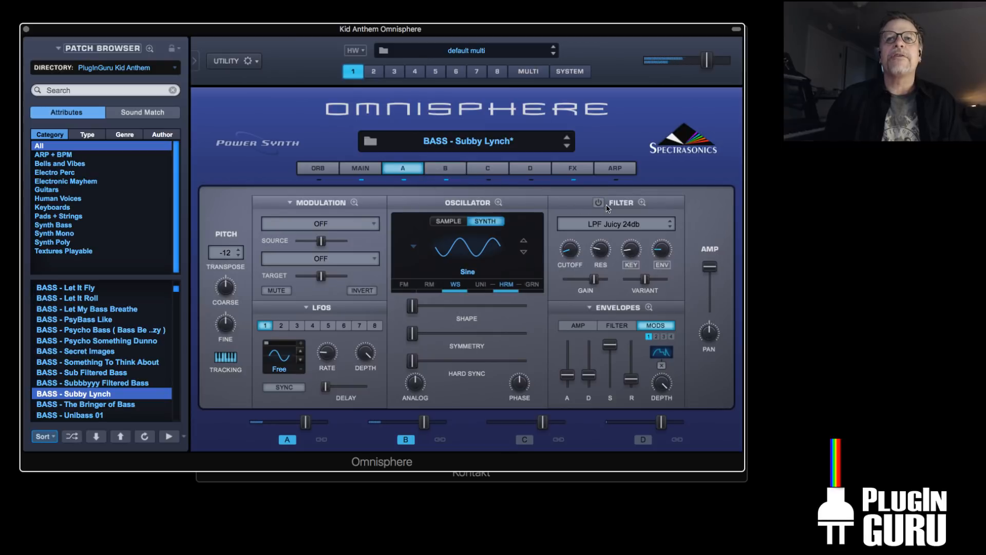
Examine layer A's Harmonia settings and the wave choices of its first voice, with a look at layer B's oscillator
{"action": "left_click", "coordinate": [512, 289]}
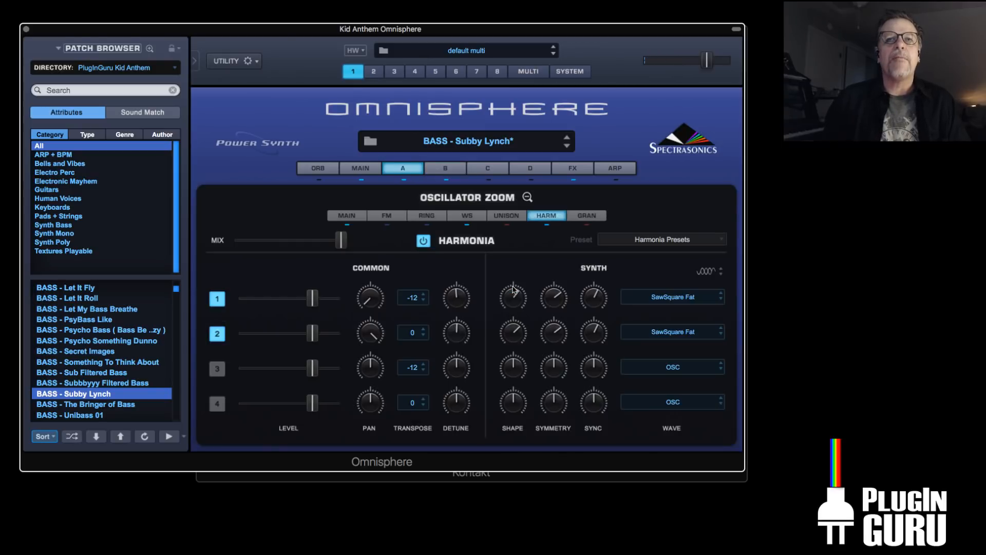
{"action": "left_click", "coordinate": [402, 169]}
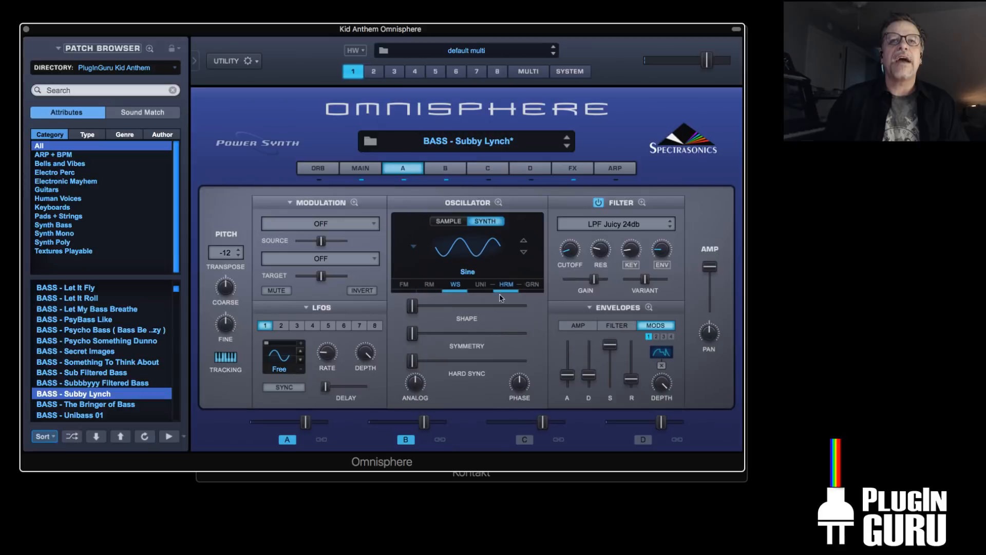
{"action": "left_click", "coordinate": [445, 170]}
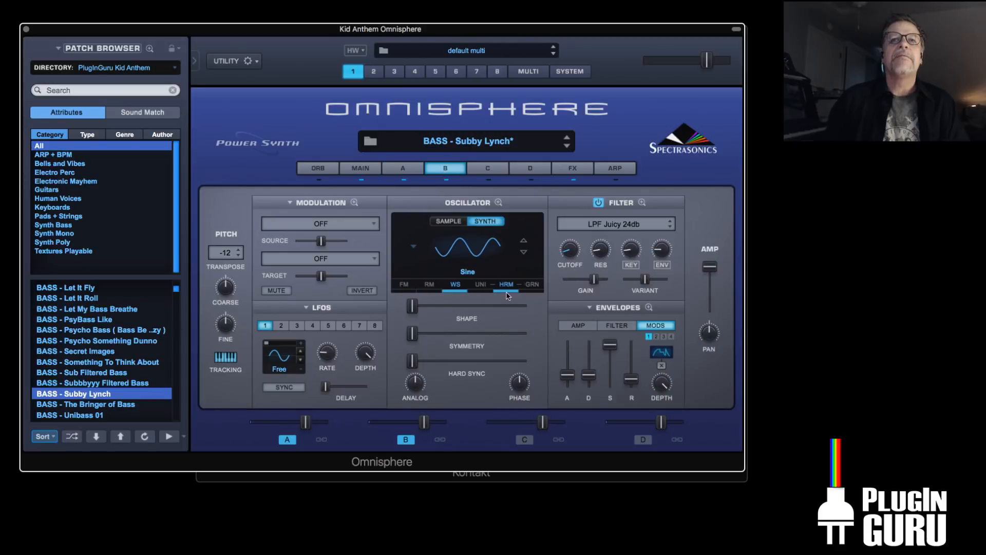
{"action": "left_click", "coordinate": [414, 170]}
{"action": "left_click", "coordinate": [507, 283]}
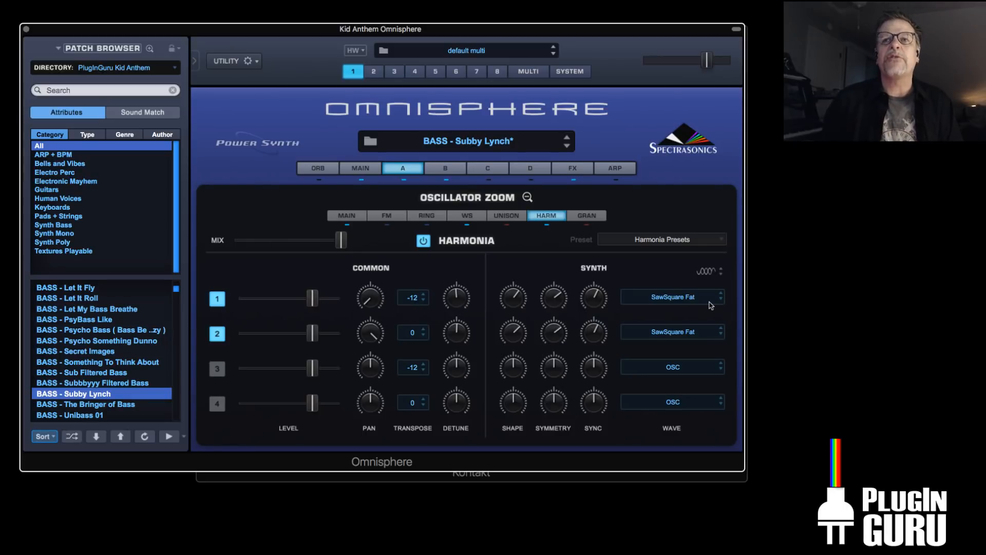
{"action": "left_click", "coordinate": [404, 169]}
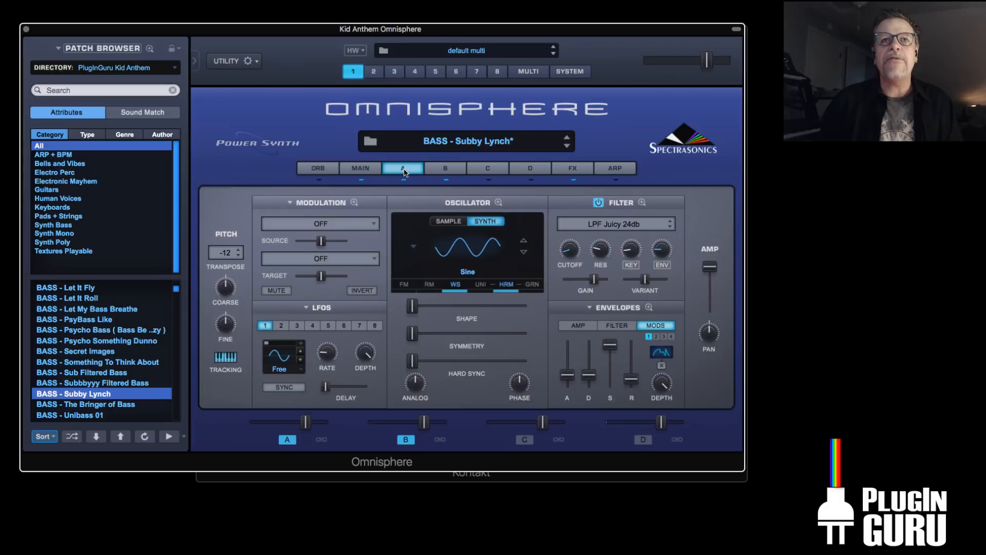
{"action": "left_click", "coordinate": [506, 284]}
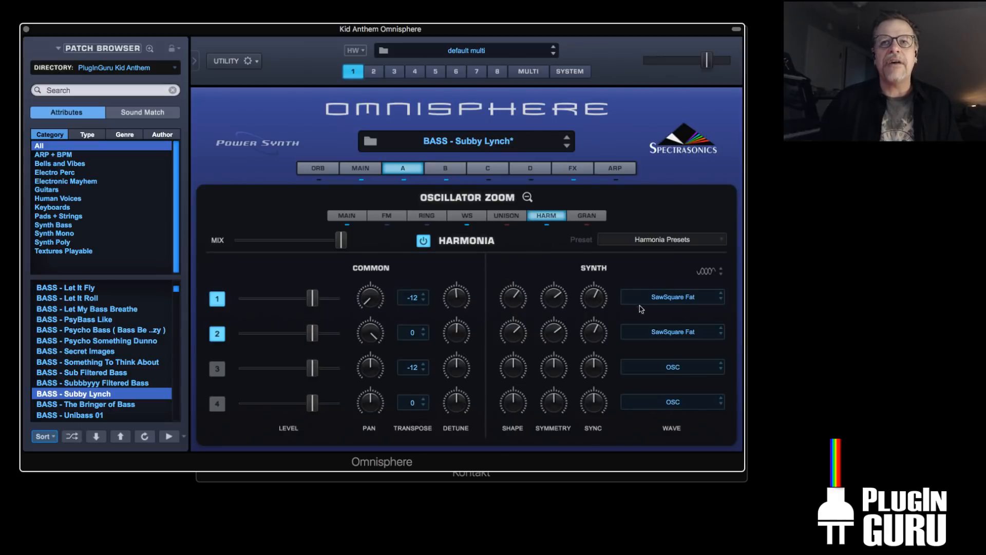
{"action": "left_click", "coordinate": [686, 302]}
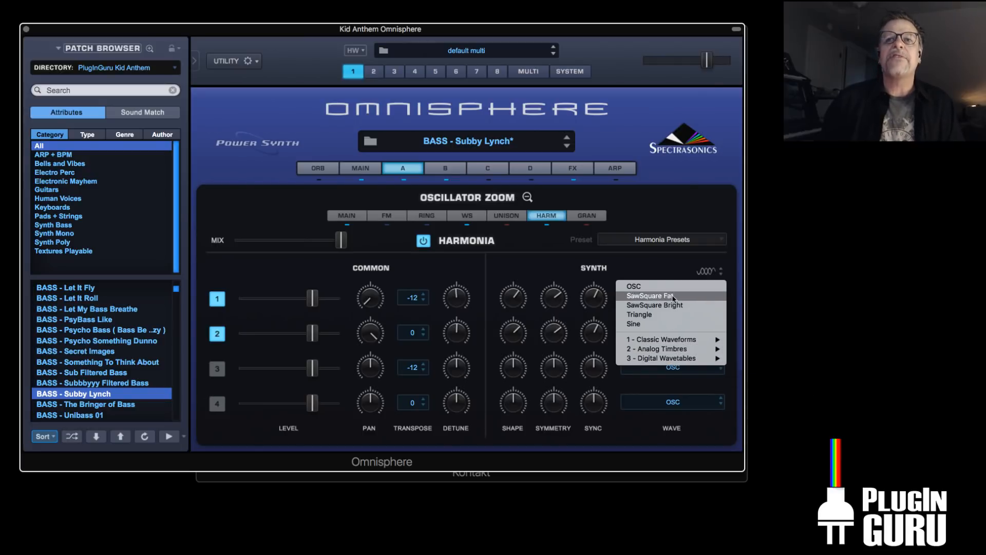
{"action": "left_click", "coordinate": [521, 296]}
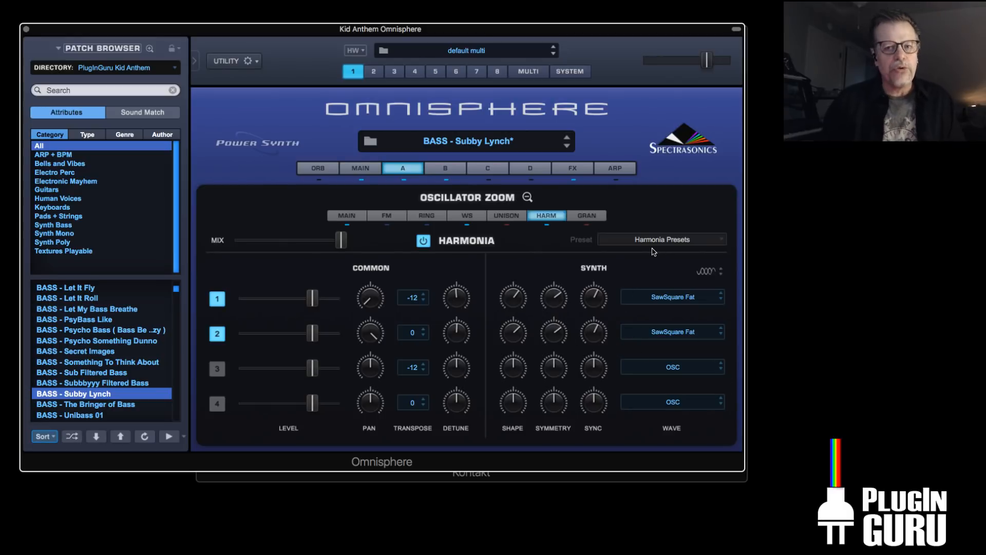
Toggle Unison, Harmonia and Granular in turn for layer A's oscillator, leaving only Granular on
{"action": "left_click", "coordinate": [507, 216]}
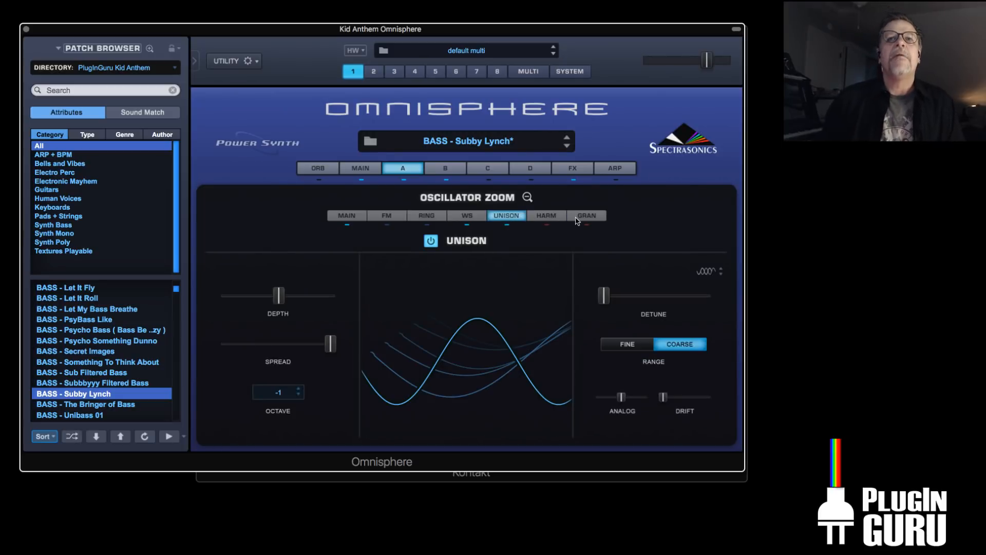
{"action": "left_click", "coordinate": [547, 226]}
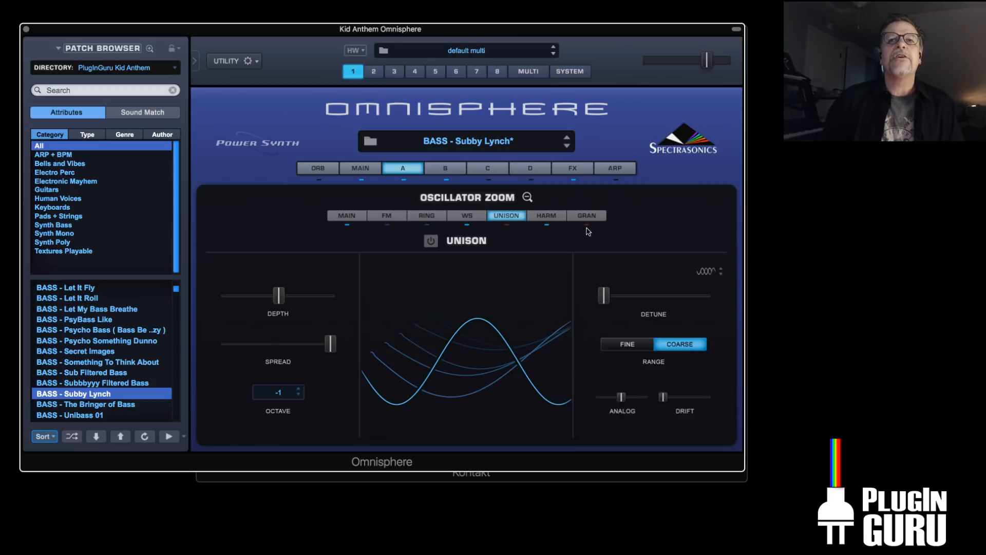
{"action": "left_click", "coordinate": [550, 222]}
{"action": "left_click", "coordinate": [503, 220]}
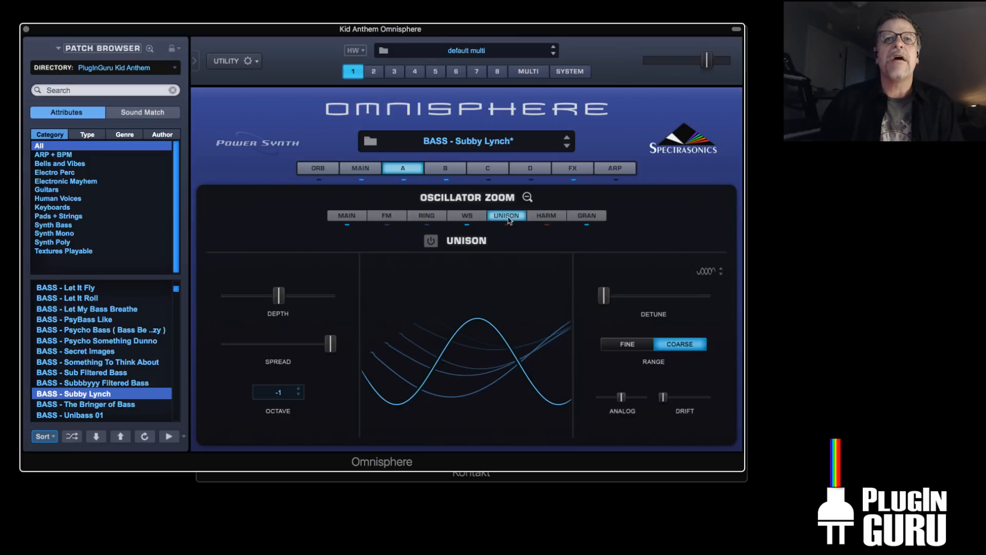
Raise the bit crush of layer A's waveshaper and set its mix to 0.753
{"action": "left_click", "coordinate": [470, 220]}
{"action": "left_click_drag", "start_coordinate": [230, 300], "coordinate": [300, 297]}
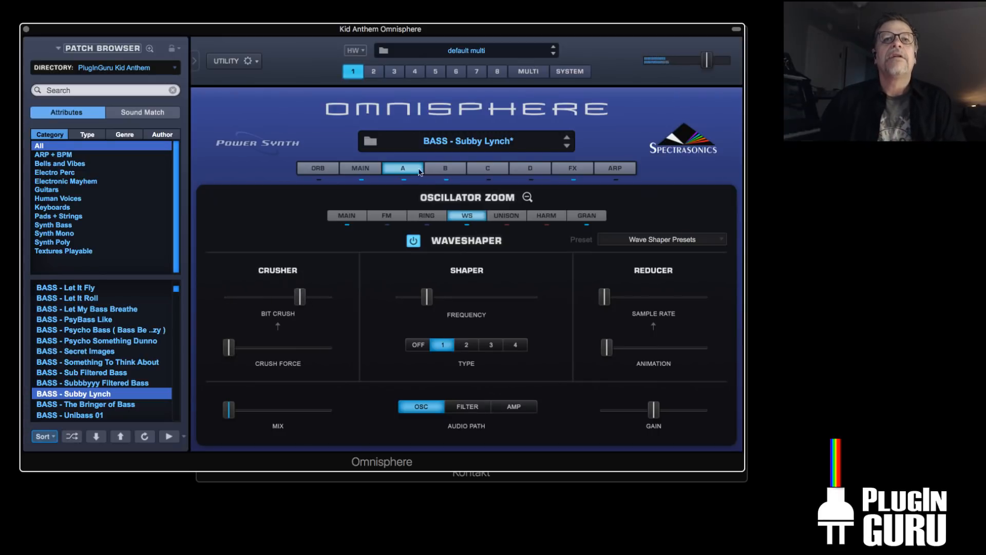
{"action": "left_click_drag", "start_coordinate": [228, 410], "coordinate": [302, 415]}
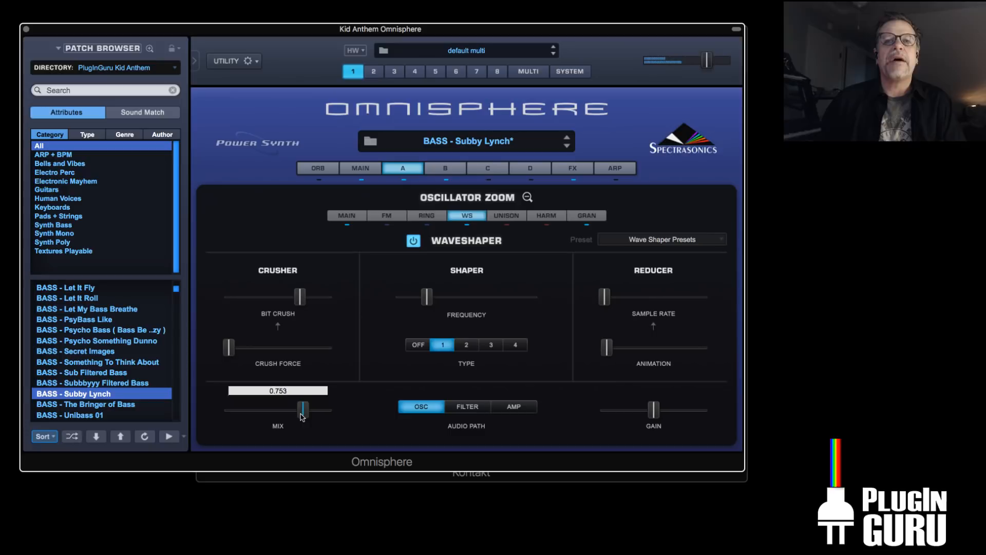
Raise layer A's filter cutoff to 4.143 kHz
{"action": "left_click", "coordinate": [405, 169]}
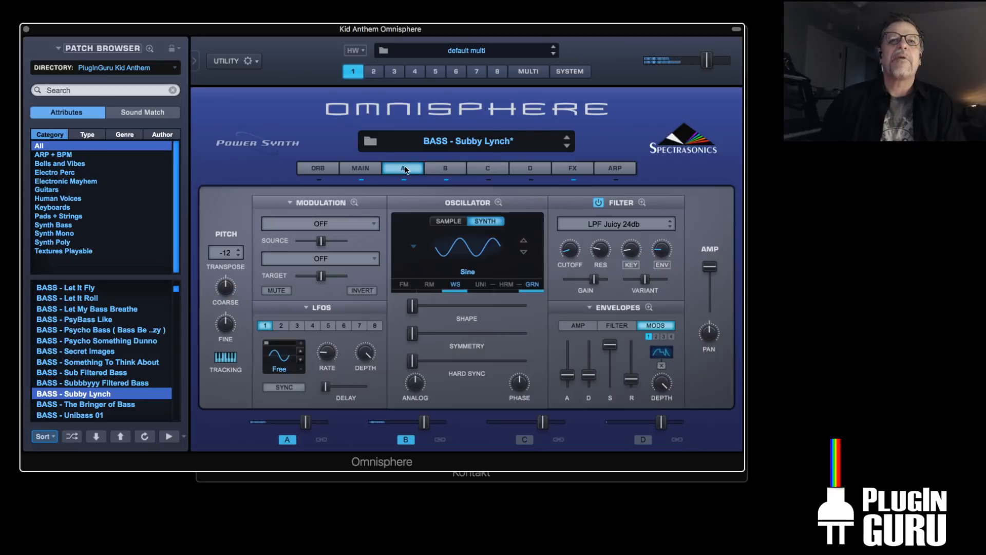
{"action": "left_click_drag", "start_coordinate": [570, 250], "coordinate": [584, 200]}
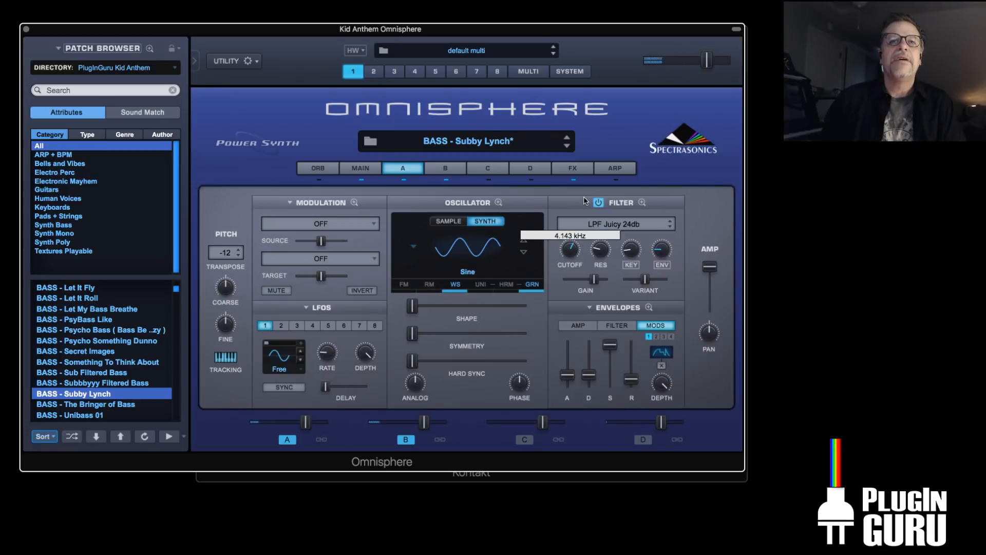
Set the audio path of layer A's waveshaper to Filter and lower its bit crush to the minimum
{"action": "left_click", "coordinate": [456, 285]}
{"action": "mouse_move", "coordinate": [300, 296]}
{"action": "left_mouse_down"}
{"action": "mouse_move", "coordinate": [235, 298]}
{"action": "mouse_move", "coordinate": [289, 303]}
{"action": "left_mouse_up"}
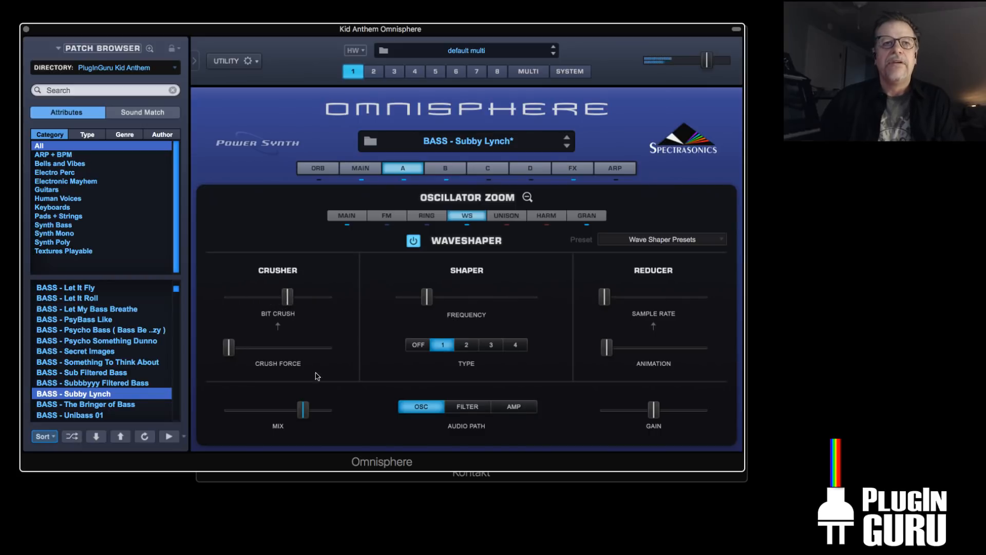
{"action": "left_click", "coordinate": [474, 410]}
{"action": "left_click_drag", "start_coordinate": [296, 297], "coordinate": [229, 300]}
{"action": "left_click_drag", "start_coordinate": [607, 298], "coordinate": [574, 299]}
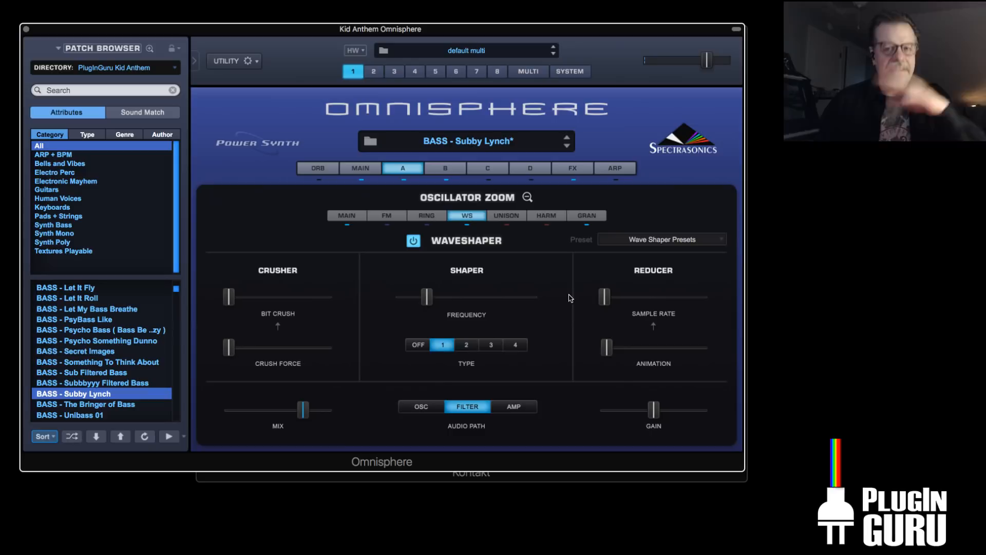
{"action": "left_click", "coordinate": [404, 172]}
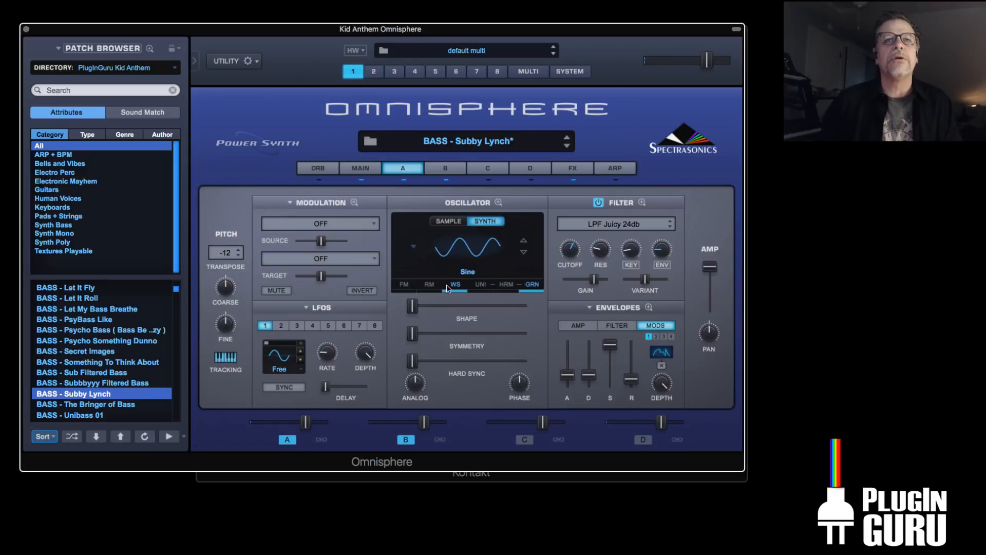
Enable ring modulation on layer A's oscillator, raise its frequency above the centre and set its depth to the maximum
{"action": "left_click", "coordinate": [431, 285]}
{"action": "left_click", "coordinate": [402, 241]}
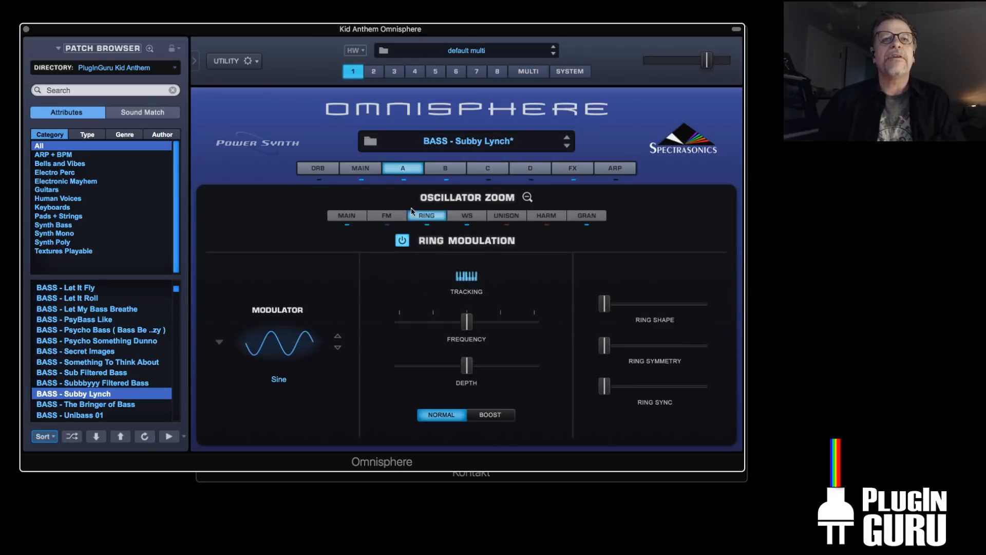
{"action": "left_click_drag", "start_coordinate": [469, 326], "coordinate": [488, 322]}
{"action": "left_click_drag", "start_coordinate": [469, 366], "coordinate": [548, 361]}
{"action": "mouse_move", "coordinate": [491, 322]}
{"action": "left_mouse_down"}
{"action": "mouse_move", "coordinate": [442, 319]}
{"action": "mouse_move", "coordinate": [507, 322]}
{"action": "left_mouse_up"}
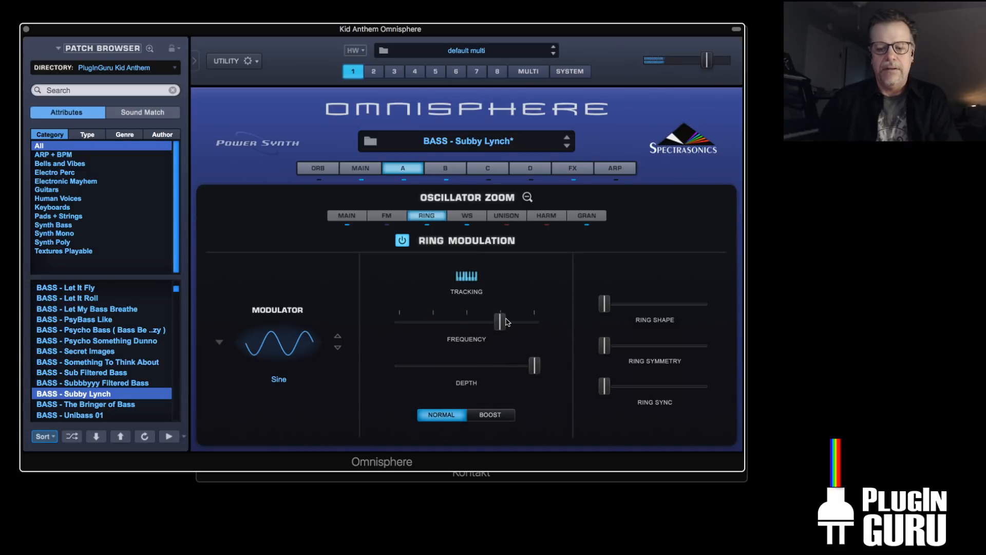
{"action": "left_click_drag", "start_coordinate": [506, 322], "coordinate": [505, 319]}
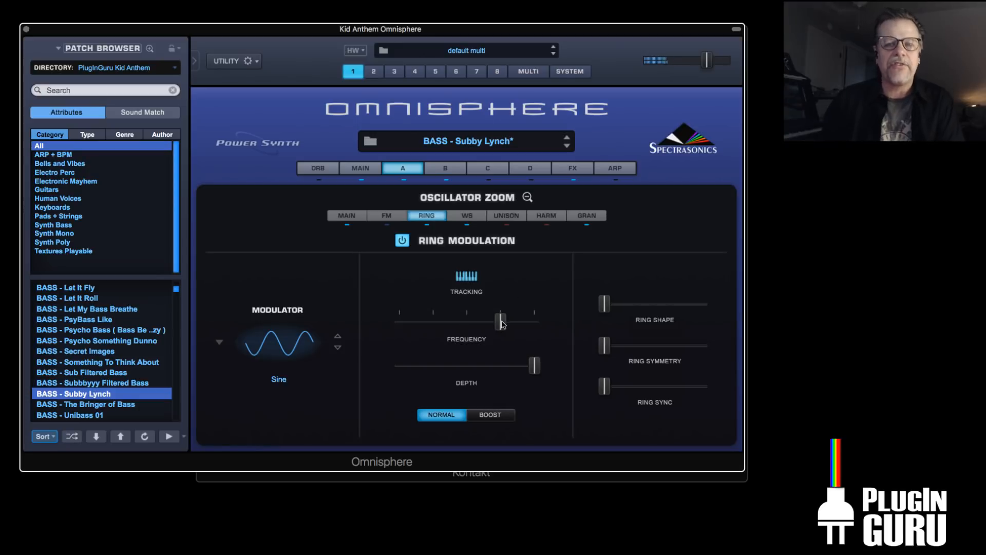
Switch layer A's ring modulation to Boost and set its frequency at the three-quarter mark, trying the maximum first
{"action": "left_click_drag", "start_coordinate": [498, 319], "coordinate": [532, 321]}
{"action": "left_click", "coordinate": [497, 415]}
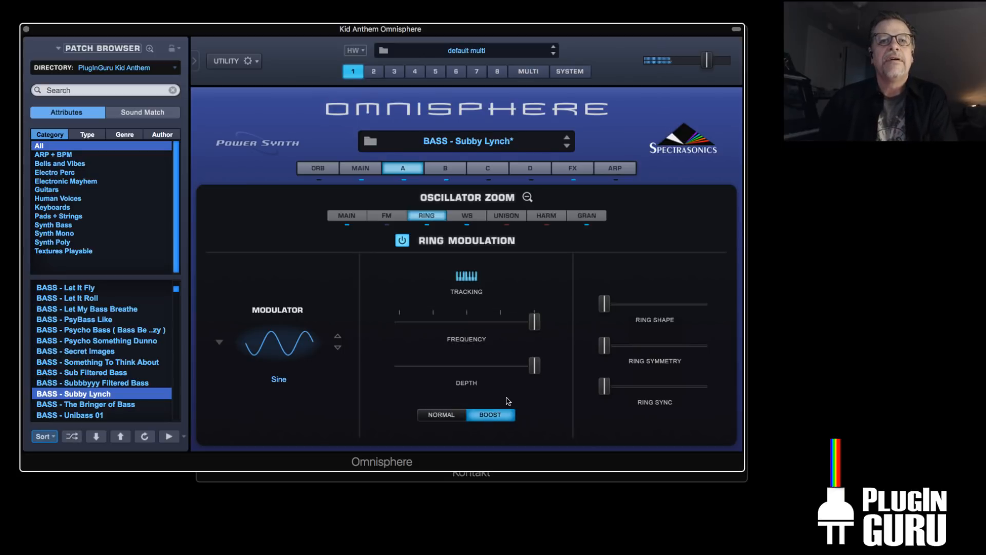
{"action": "left_click_drag", "start_coordinate": [536, 321], "coordinate": [504, 326]}
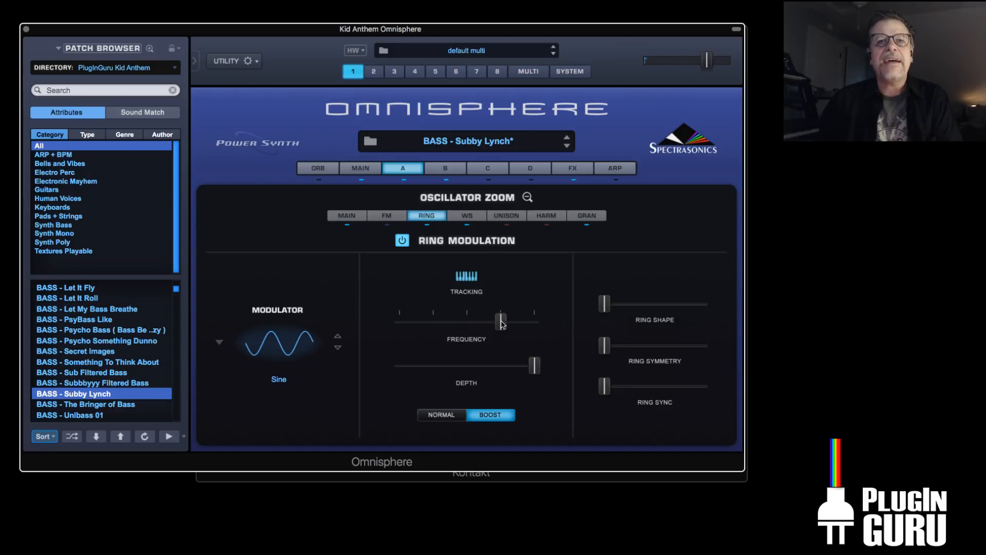
{"action": "right_click", "coordinate": [501, 325]}
{"action": "left_click", "coordinate": [523, 332]}
{"action": "type", "text": ".7"}
{"action": "key", "text": "Return"}
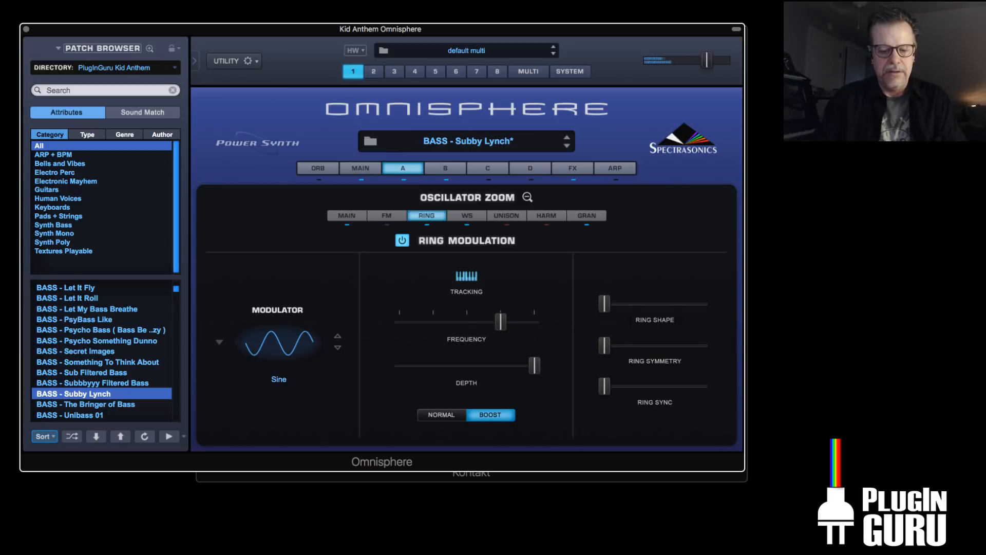
Enable Unison on layer A's oscillator, increase its depth and add a small amount of detune
{"action": "left_click", "coordinate": [412, 171]}
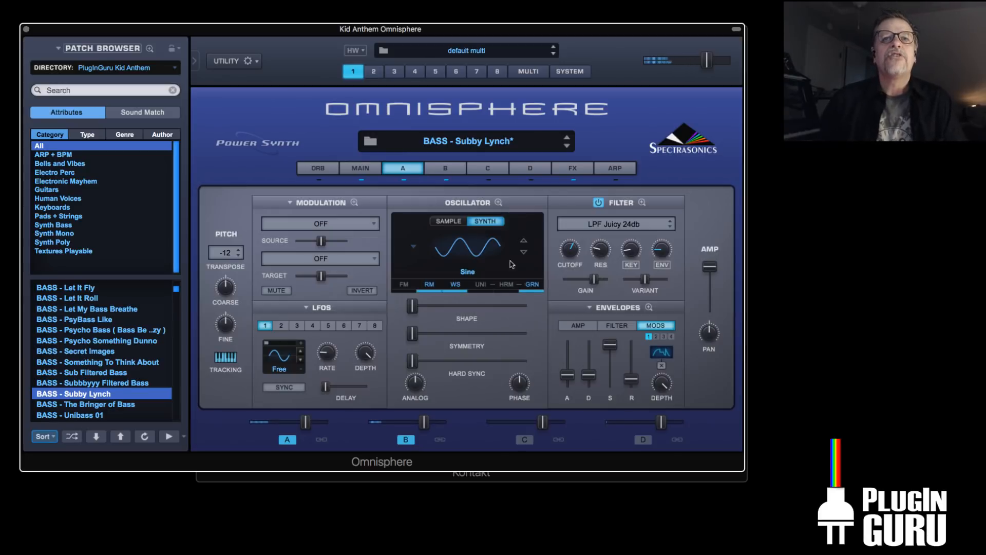
{"action": "left_click", "coordinate": [481, 284]}
{"action": "left_click", "coordinate": [431, 241]}
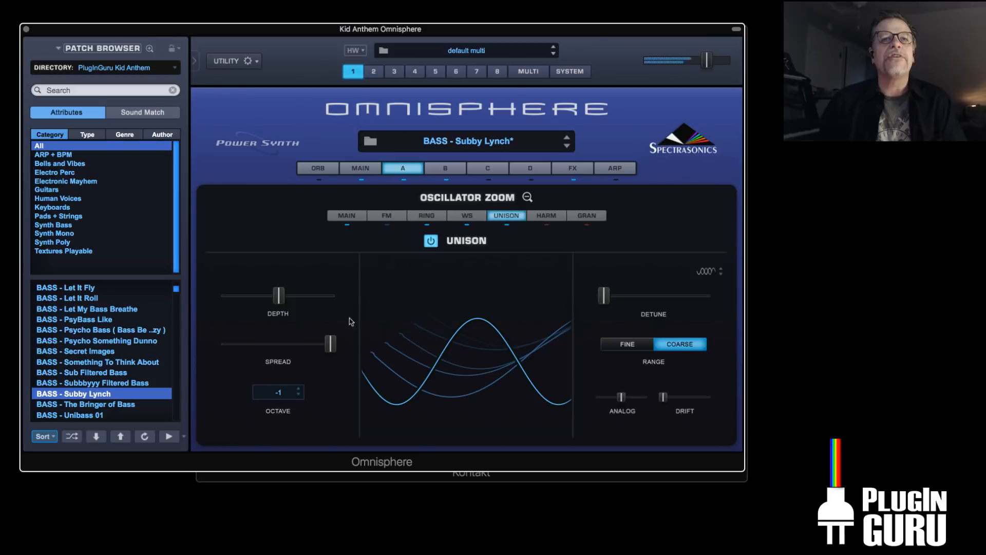
{"action": "left_click_drag", "start_coordinate": [276, 301], "coordinate": [298, 302]}
{"action": "mouse_move", "coordinate": [604, 302]}
{"action": "left_mouse_down"}
{"action": "mouse_move", "coordinate": [648, 302]}
{"action": "mouse_move", "coordinate": [611, 307]}
{"action": "left_mouse_up"}
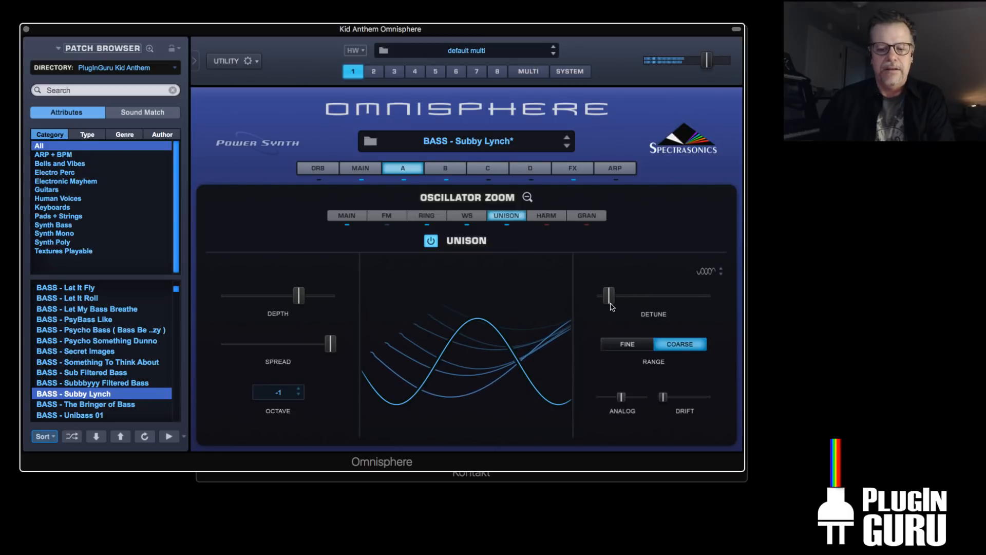
Set layer A's unison octave to 0 and raise the layer's filter cutoff to about 6.69 kHz
{"action": "left_click", "coordinate": [301, 390]}
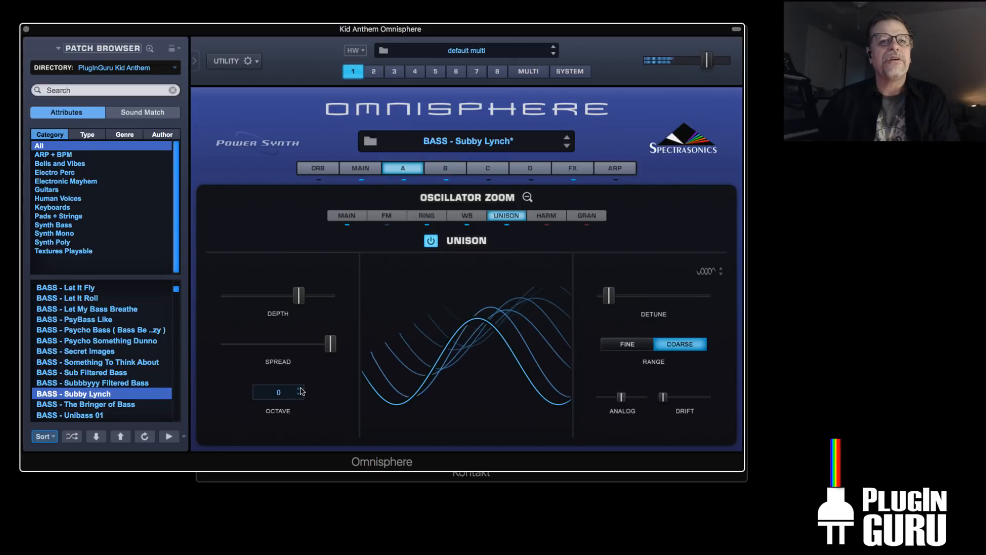
{"action": "left_click", "coordinate": [300, 389]}
{"action": "left_click", "coordinate": [301, 397]}
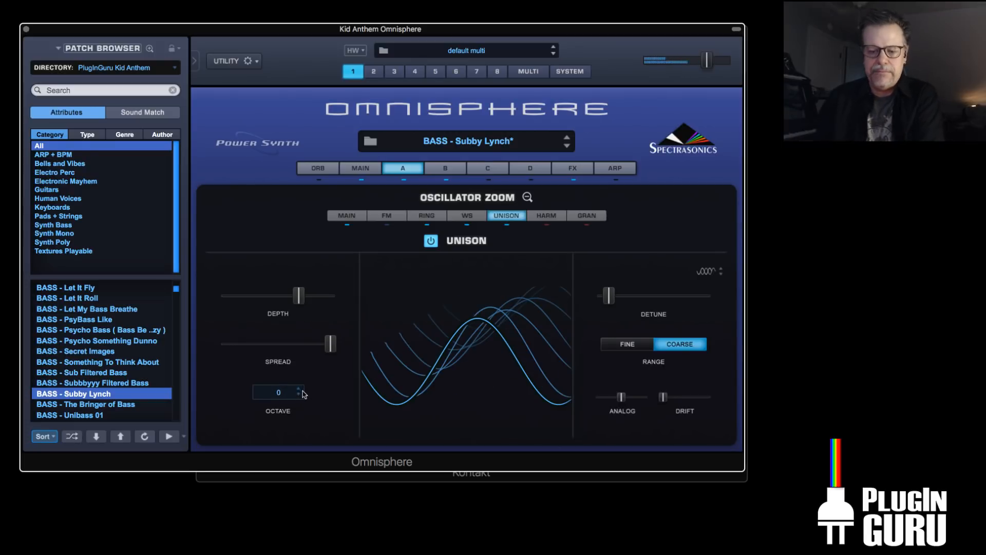
{"action": "left_click", "coordinate": [400, 169]}
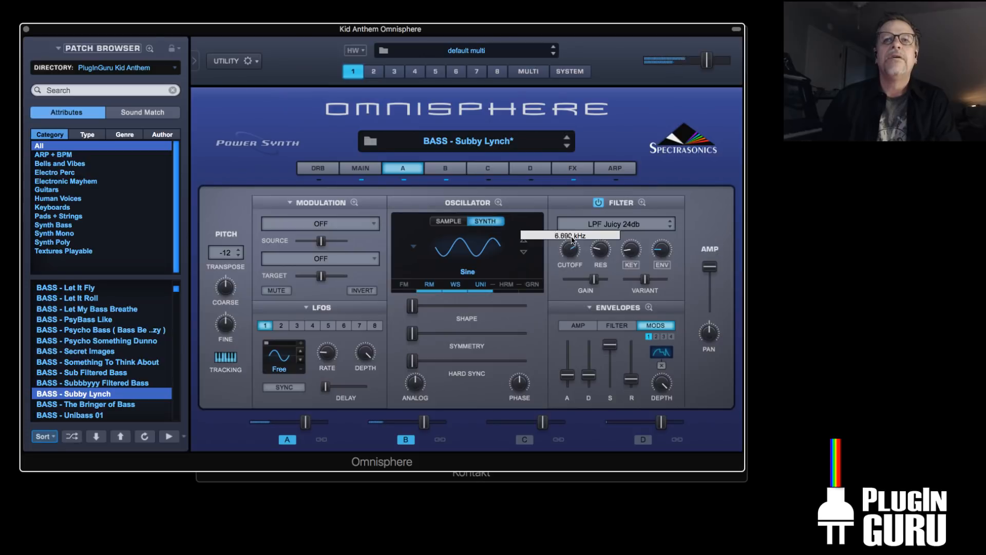
Set layer B's filter cutoff to 0.238 kHz, maximise its envelope depth and lengthen the filter envelope's decay
{"action": "left_click", "coordinate": [446, 172]}
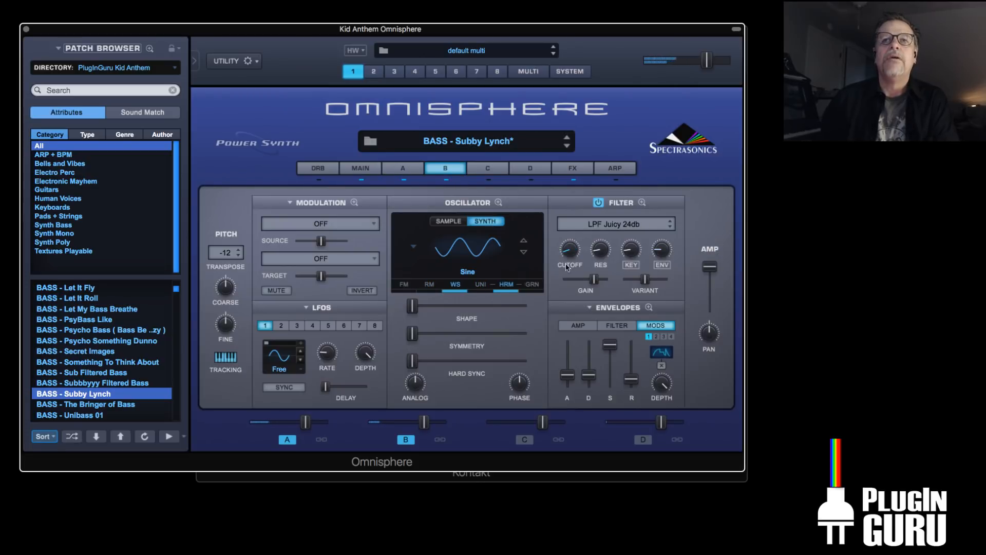
{"action": "left_click_drag", "start_coordinate": [568, 231], "coordinate": [567, 247]}
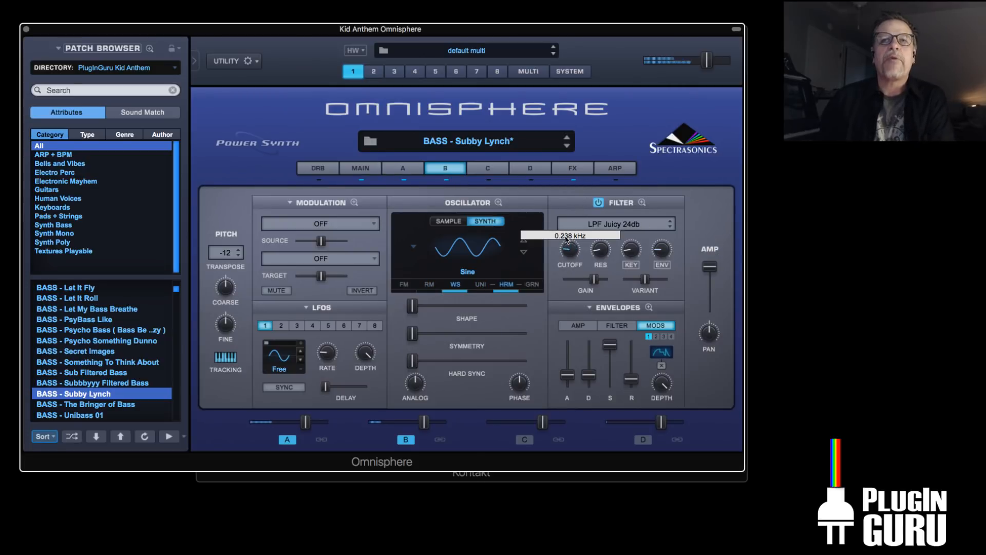
{"action": "left_click", "coordinate": [616, 327]}
{"action": "left_click_drag", "start_coordinate": [594, 376], "coordinate": [595, 358]}
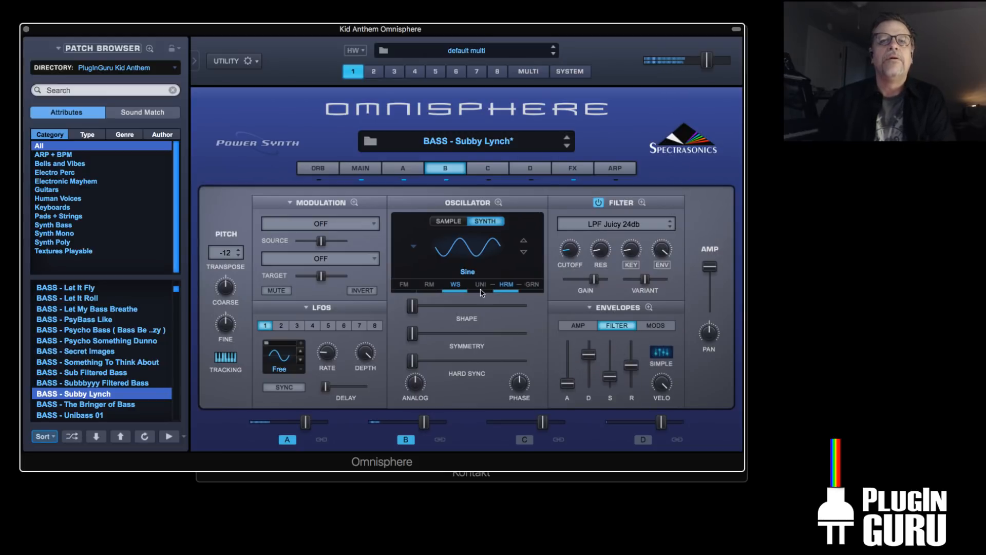
Enable Harmonia voices 3 and 4 on layer B, pan them to opposite sides and slightly detune the voices
{"action": "left_click", "coordinate": [508, 288]}
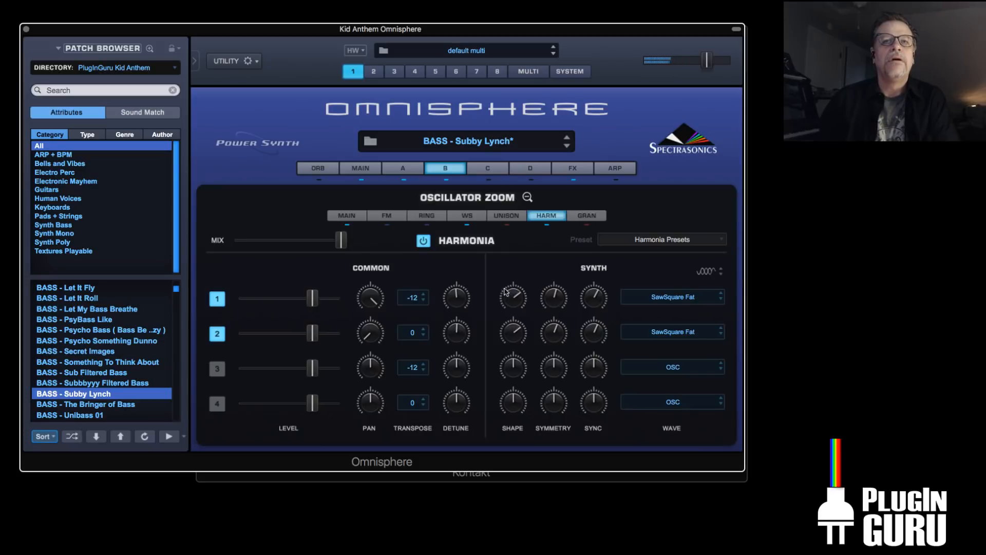
{"action": "left_click", "coordinate": [218, 368]}
{"action": "left_click", "coordinate": [217, 403]}
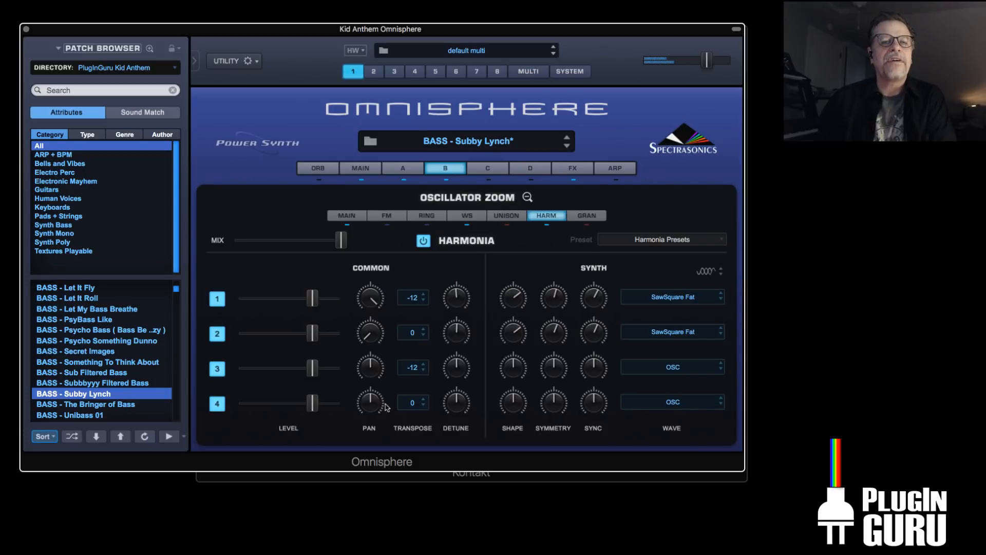
{"action": "mouse_move", "coordinate": [368, 371]}
{"action": "left_mouse_down"}
{"action": "mouse_move", "coordinate": [369, 410]}
{"action": "mouse_move", "coordinate": [383, 359]}
{"action": "left_mouse_up"}
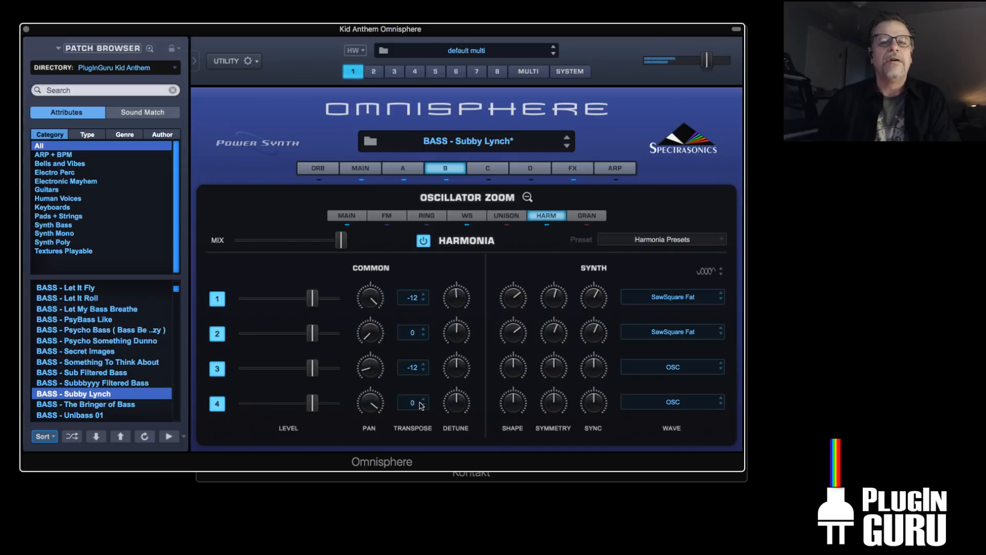
{"action": "left_click_drag", "start_coordinate": [452, 409], "coordinate": [463, 344]}
{"action": "left_click_drag", "start_coordinate": [460, 307], "coordinate": [460, 299]}
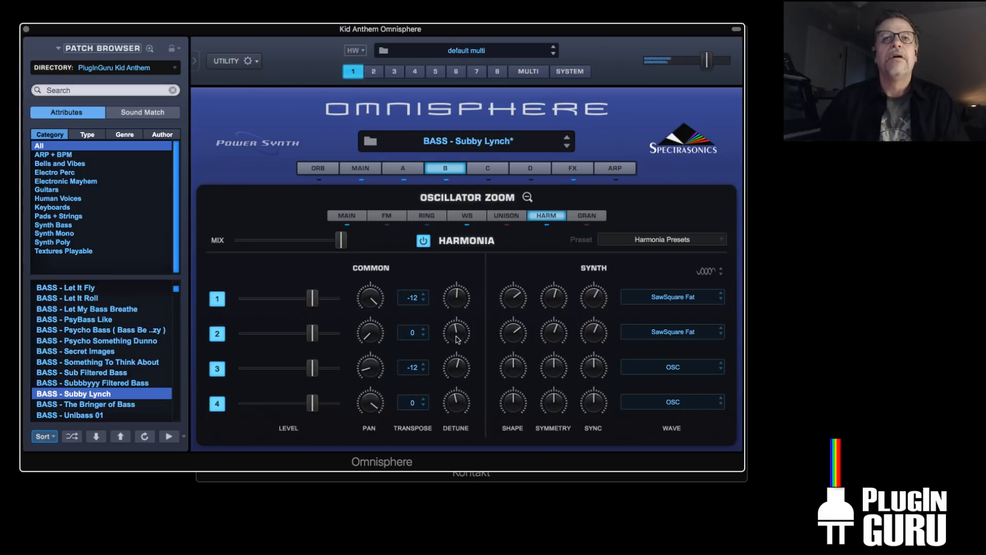
Shorten the decay and slightly raise the sustain of layer B's filter envelope
{"action": "left_click", "coordinate": [448, 169]}
{"action": "left_click_drag", "start_coordinate": [588, 354], "coordinate": [615, 372]}
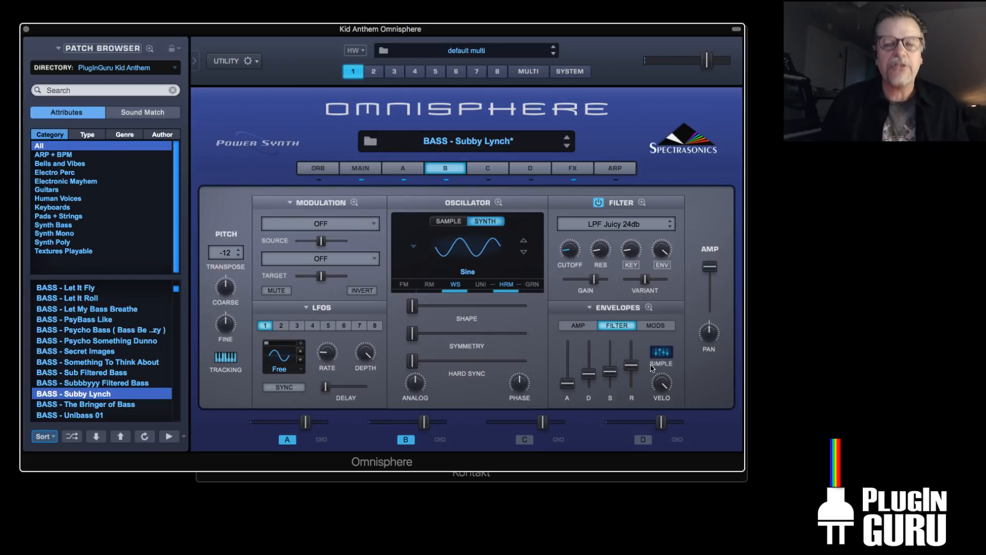
Load BASS - The Bringer of Bass and step through the following patches to BELL - Atlantian Doppler
{"action": "scroll", "coordinate": [103, 366], "scroll_direction": "down", "scroll_amount": 5}
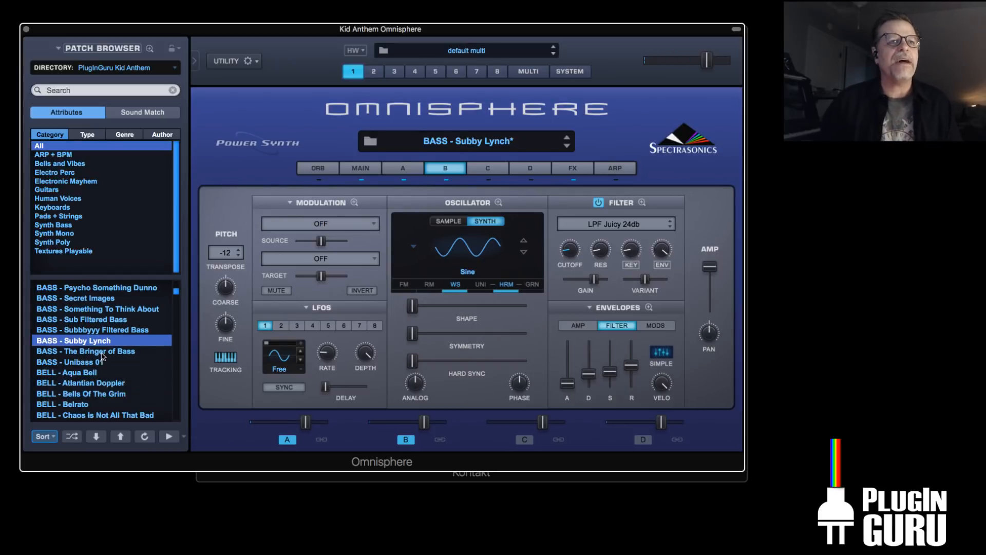
{"action": "left_click", "coordinate": [103, 352]}
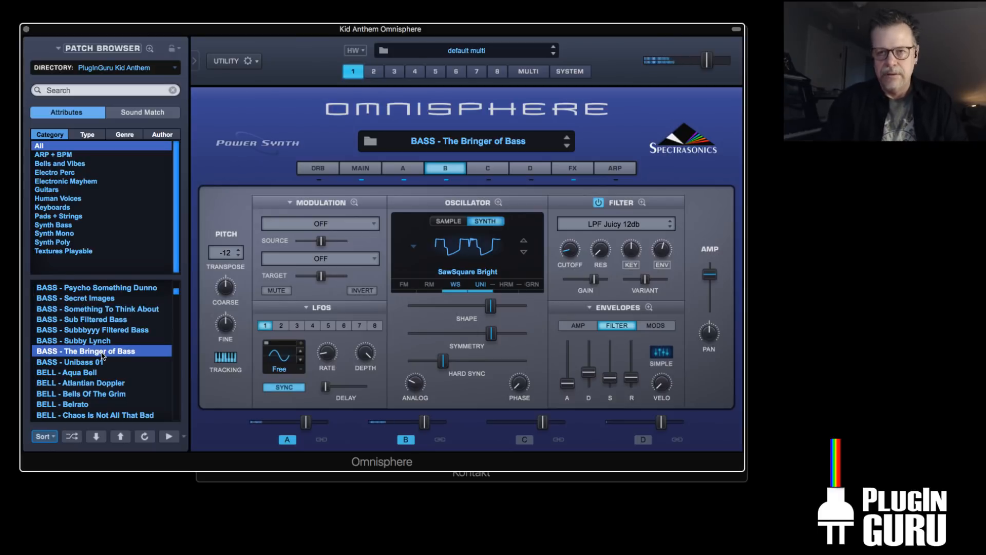
{"action": "key", "text": "Down"}
{"action": "key", "text": "Down"}
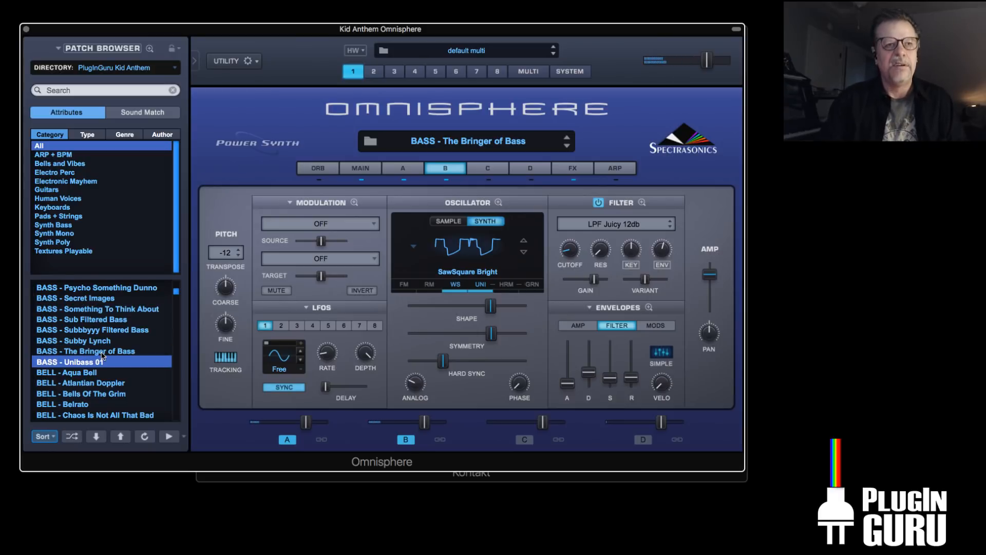
{"action": "key", "text": "Down"}
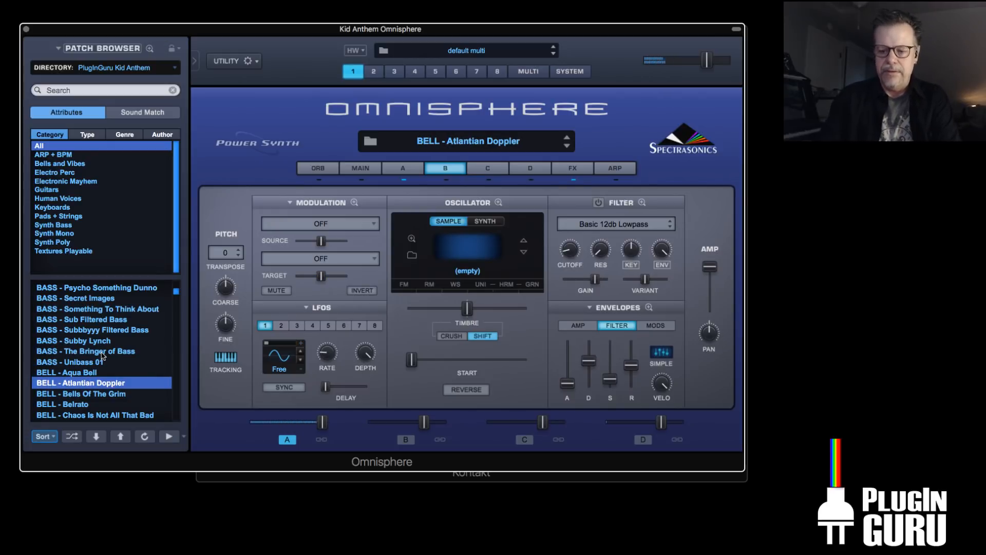
Audition BELL - Chaos Is Not All That Bad, followed by BELL - D44 Bell Bed
{"action": "scroll", "coordinate": [77, 386], "scroll_direction": "down", "scroll_amount": 5}
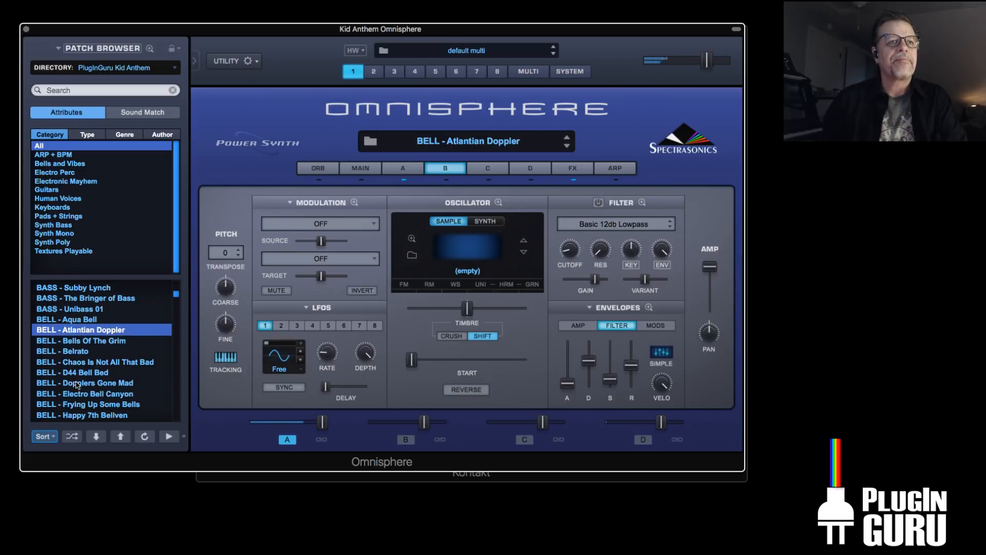
{"action": "left_click", "coordinate": [86, 365]}
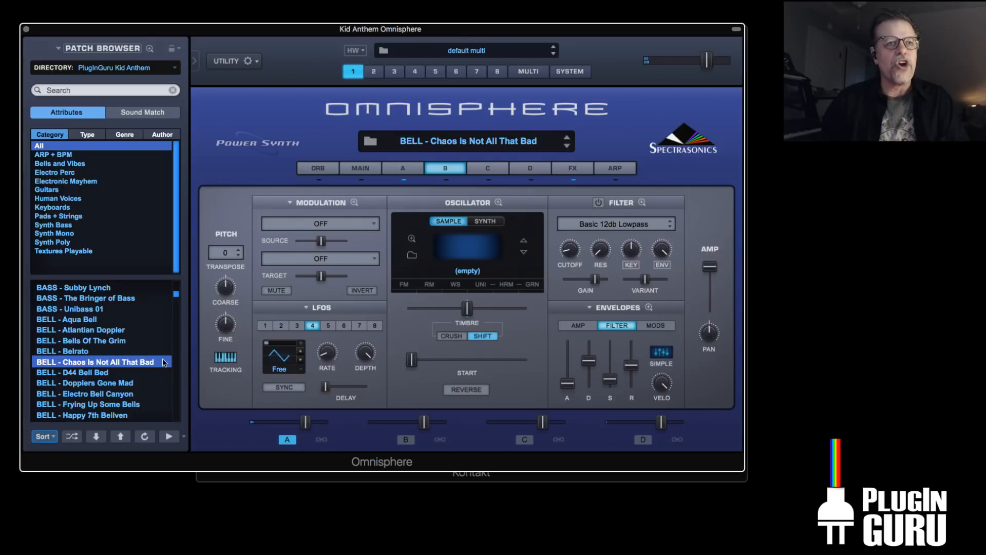
{"action": "left_click", "coordinate": [94, 372]}
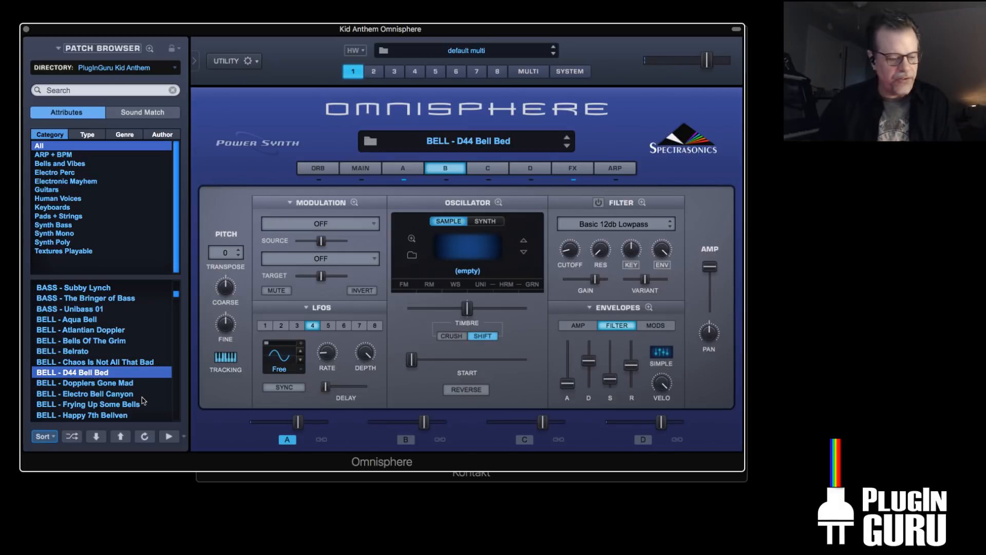
Switch the patch browser to the user directory PluginGuru Kid Anthem II OmniLog
{"action": "left_click", "coordinate": [121, 65]}
{"action": "mouse_move", "coordinate": [152, 68]}
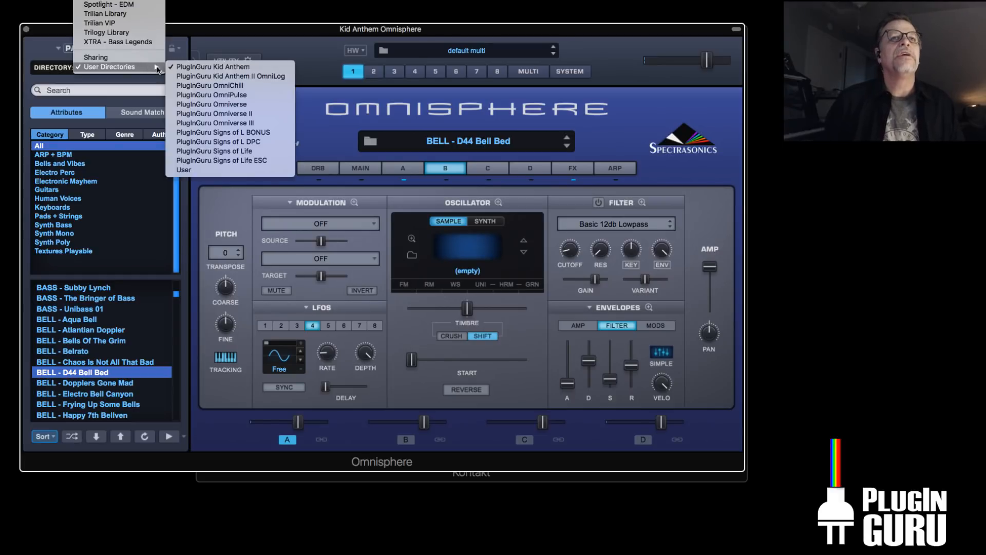
{"action": "left_click", "coordinate": [233, 76]}
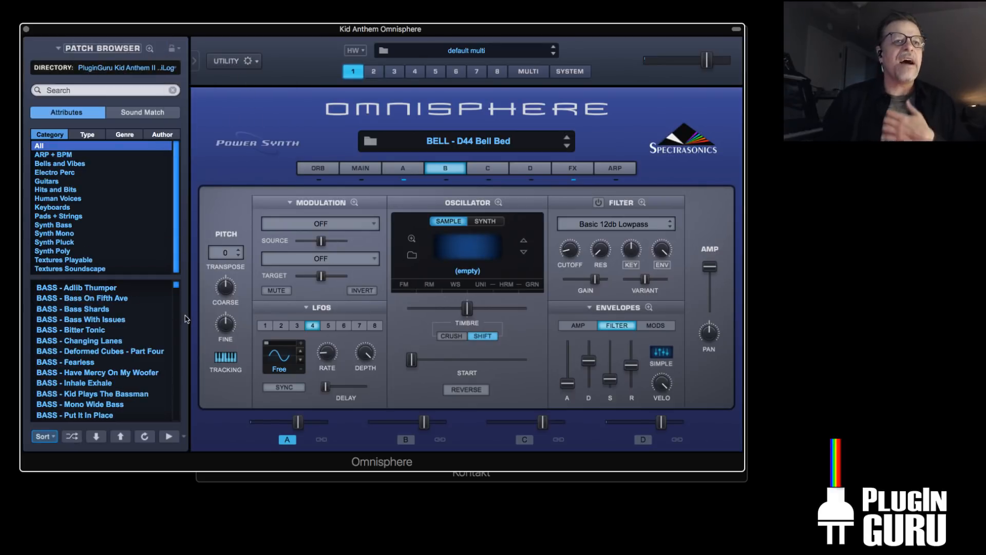
Browse the Kid Anthem II patch list and load SYNTH - Feeling A Bit Phazzzzed Out
{"action": "scroll", "coordinate": [160, 324], "scroll_direction": "down", "scroll_amount": 10}
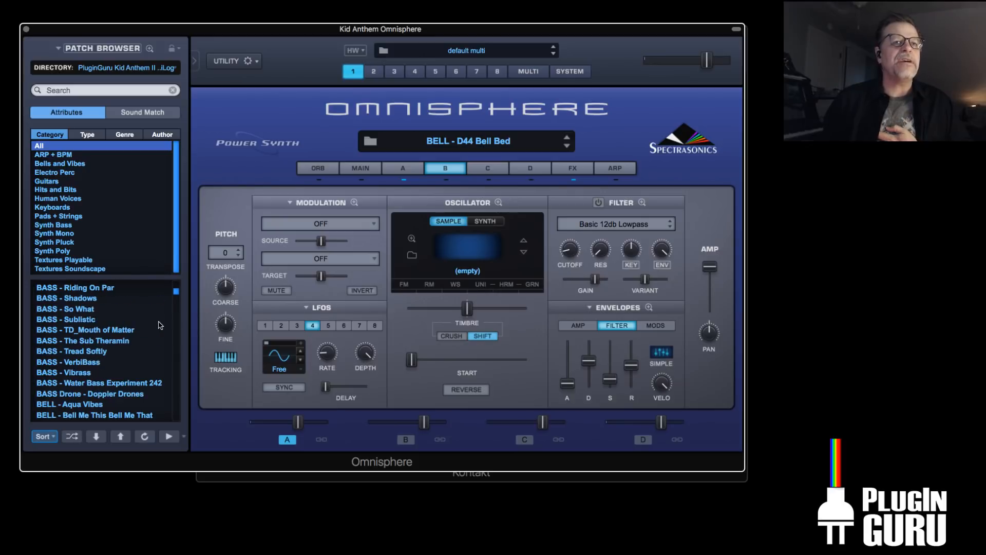
{"action": "scroll", "coordinate": [160, 325], "scroll_direction": "down", "scroll_amount": 6}
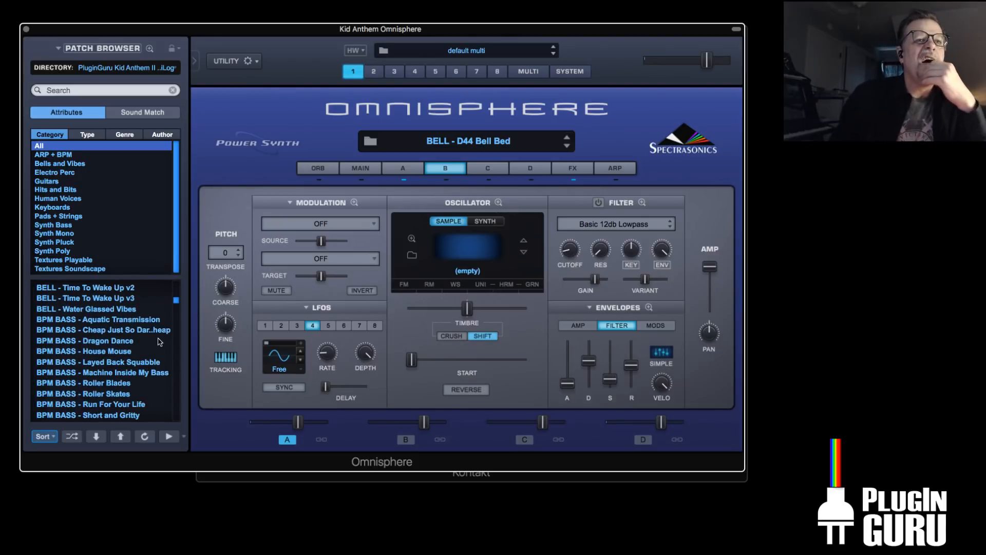
{"action": "scroll", "coordinate": [159, 342], "scroll_direction": "down", "scroll_amount": 4}
{"action": "scroll", "coordinate": [156, 347], "scroll_direction": "down", "scroll_amount": 6}
{"action": "scroll", "coordinate": [156, 347], "scroll_direction": "down", "scroll_amount": 4}
{"action": "scroll", "coordinate": [156, 347], "scroll_direction": "down", "scroll_amount": 4}
{"action": "left_click_drag", "start_coordinate": [173, 322], "coordinate": [179, 401]}
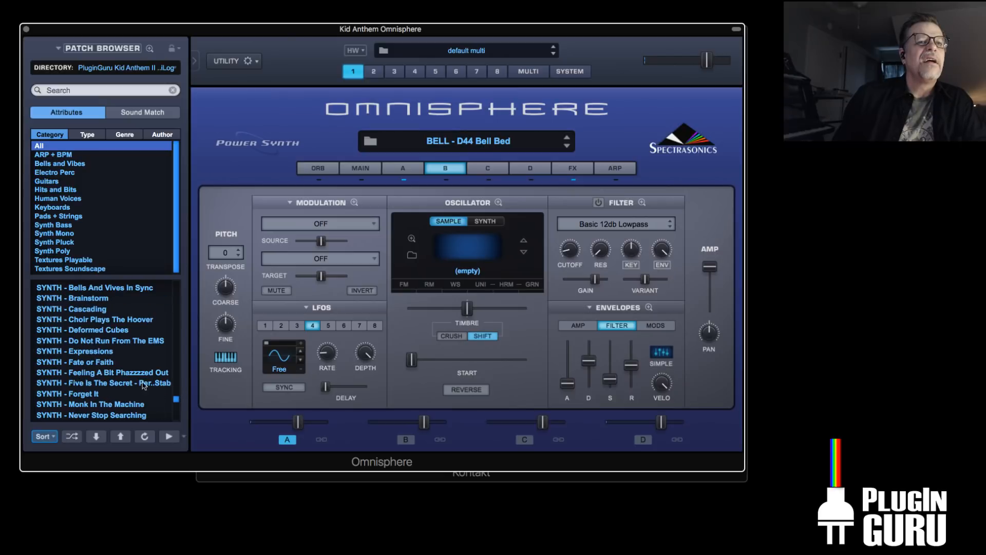
{"action": "left_click", "coordinate": [141, 373]}
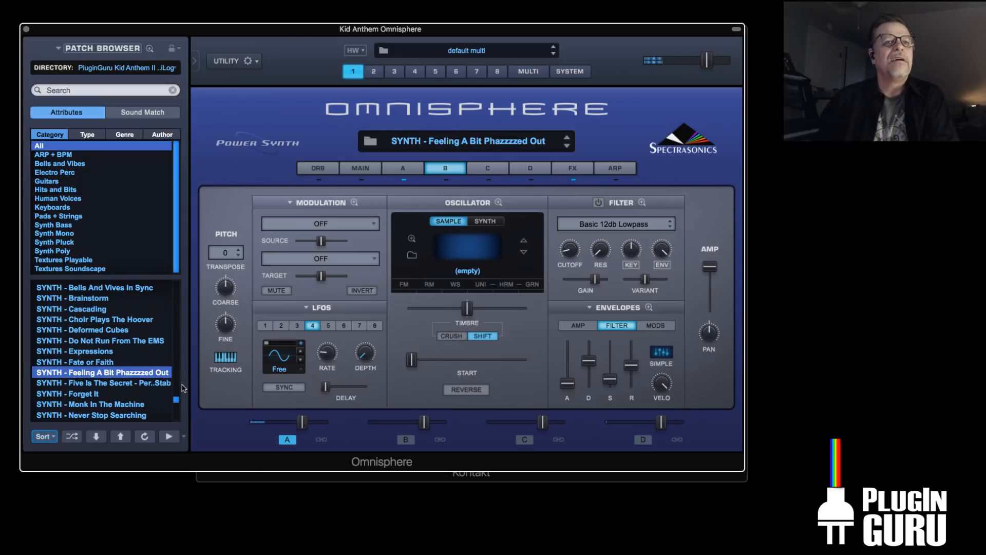
Audition BPM BASS - Short and Gritty, followed by BPM BASS - Slap You Silly
{"action": "left_click_drag", "start_coordinate": [179, 403], "coordinate": [185, 308]}
{"action": "left_click", "coordinate": [132, 320]}
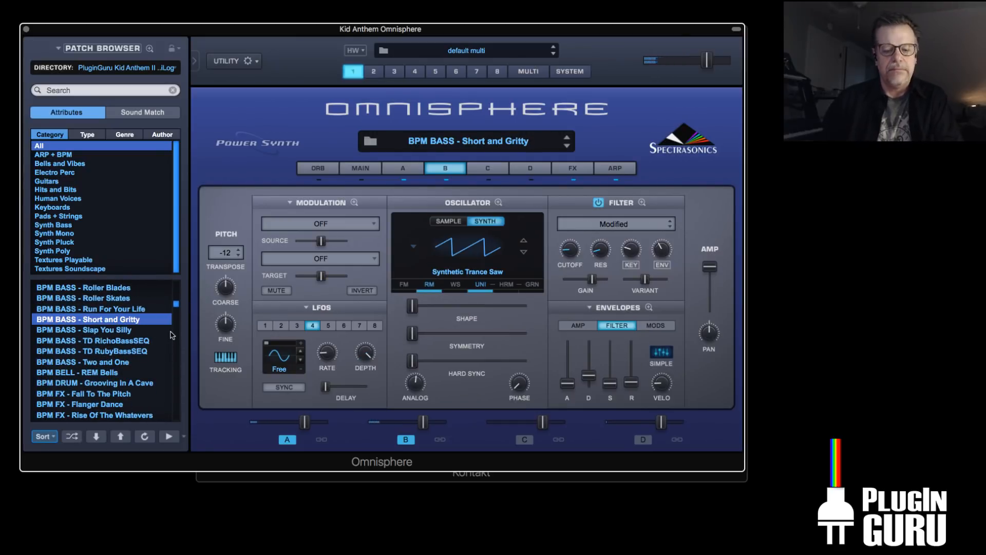
{"action": "left_click", "coordinate": [124, 331]}
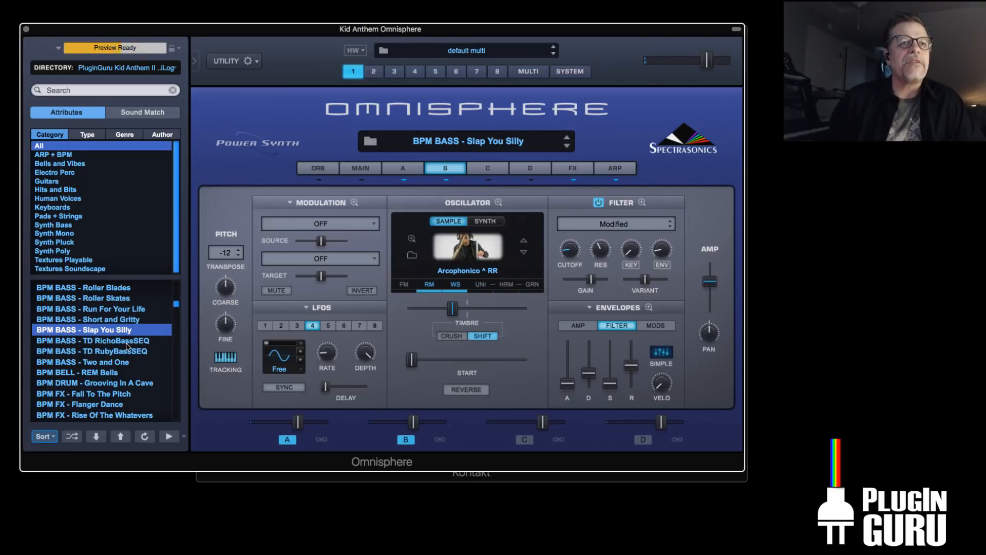
Audition BPM BASS - TD RichoBassSEQ, BPM BASS - TD RubyBassSEQ and BPM BASS - Two and One
{"action": "left_click", "coordinate": [129, 341]}
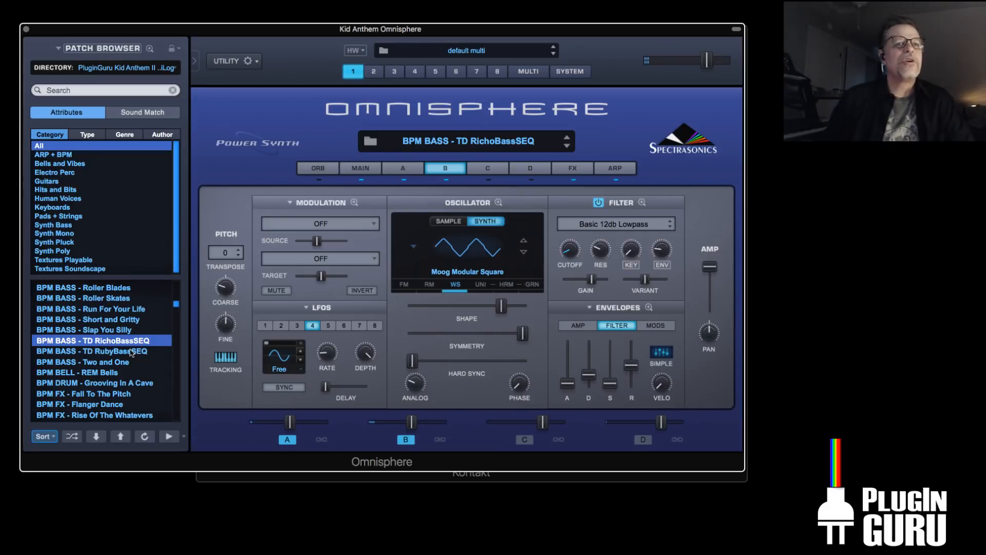
{"action": "left_click", "coordinate": [130, 352]}
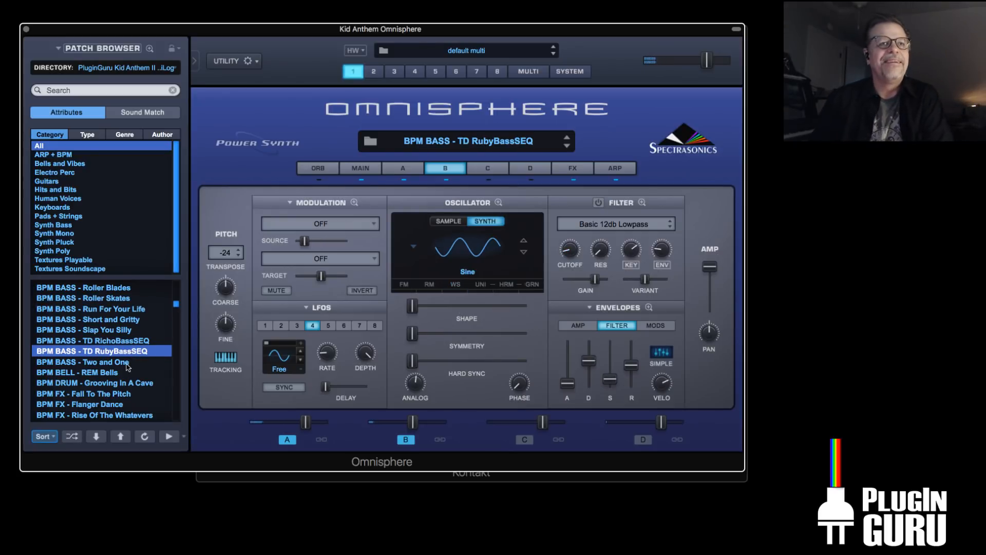
{"action": "left_click", "coordinate": [122, 362]}
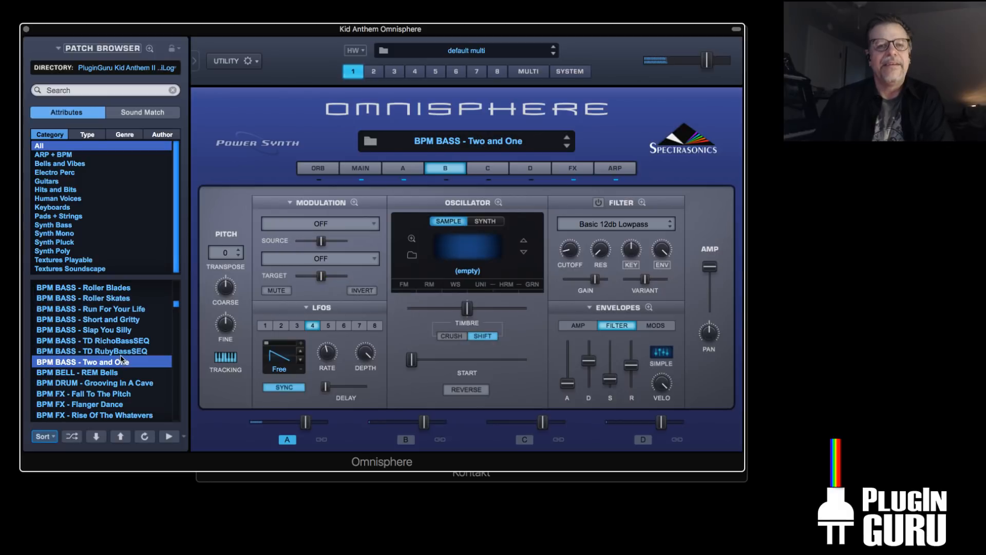
Audition BPM DRUM - Grooving In A Cave, BPM FX - Fall To The Pitch and BPM FX - Squeeker Freaker
{"action": "left_click", "coordinate": [108, 383]}
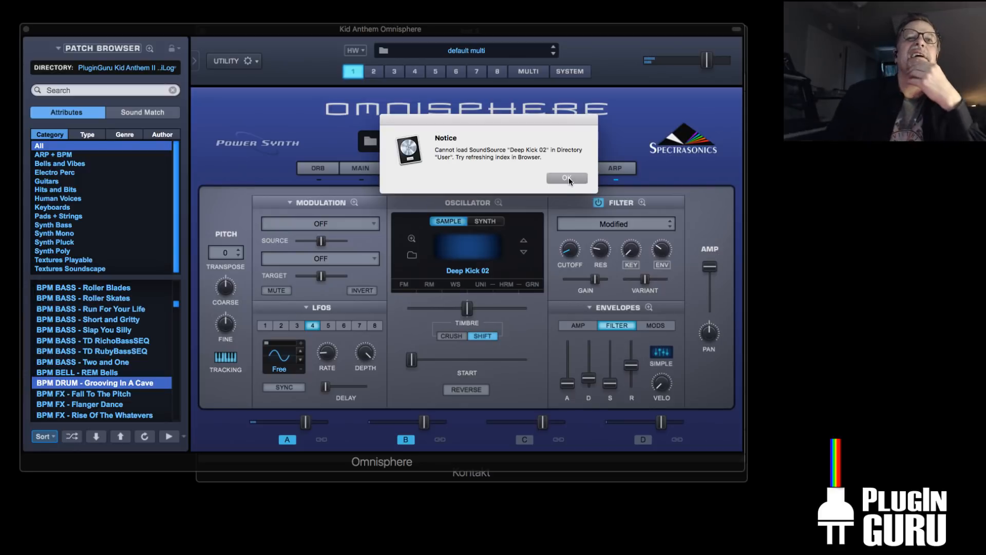
{"action": "left_click", "coordinate": [566, 178]}
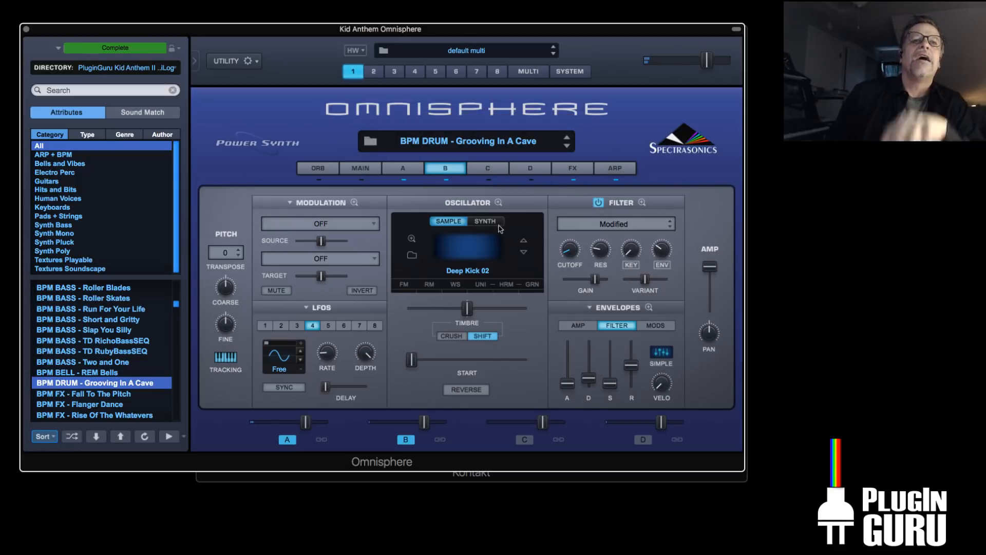
{"action": "left_click", "coordinate": [119, 395]}
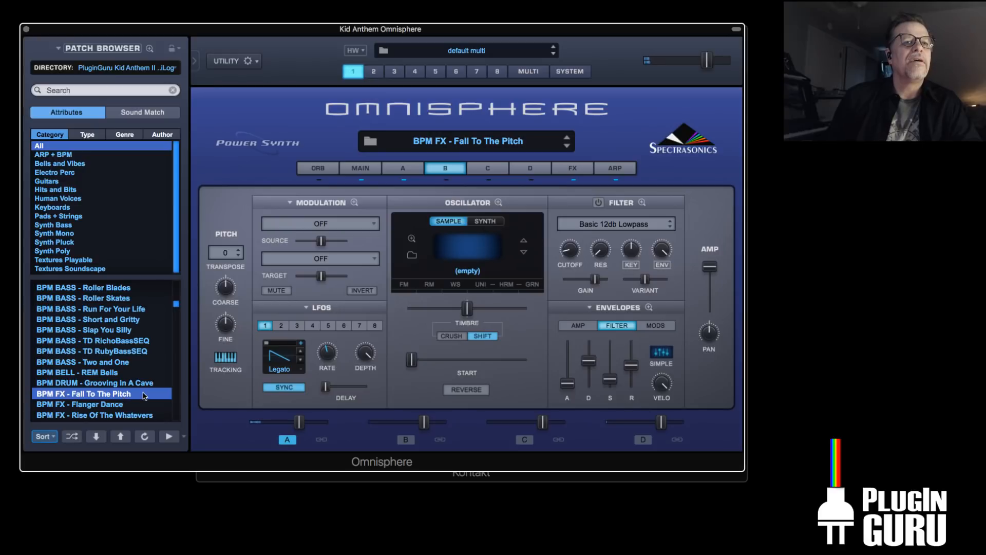
{"action": "scroll", "coordinate": [134, 388], "scroll_direction": "down", "scroll_amount": 4}
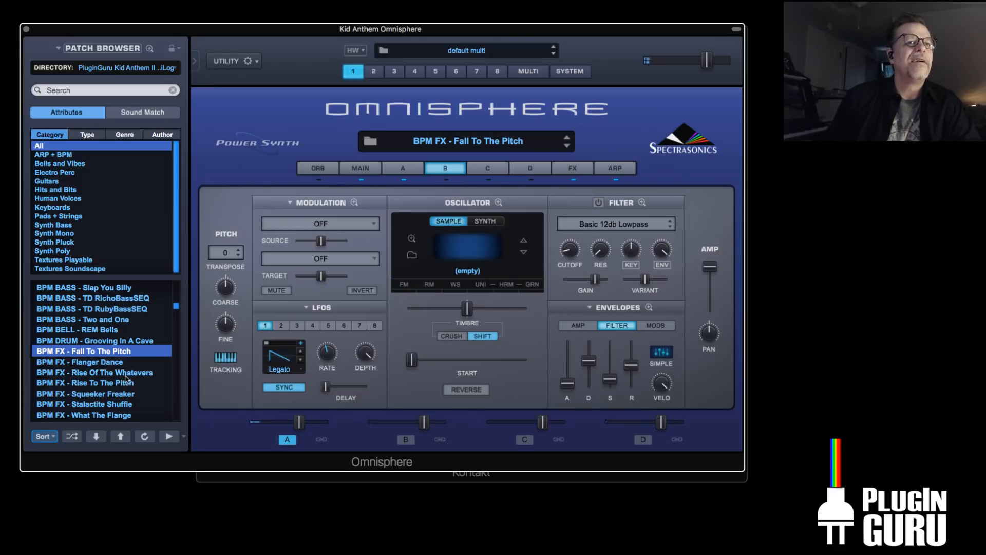
{"action": "scroll", "coordinate": [117, 383], "scroll_direction": "down", "scroll_amount": 5}
{"action": "left_click", "coordinate": [101, 340]}
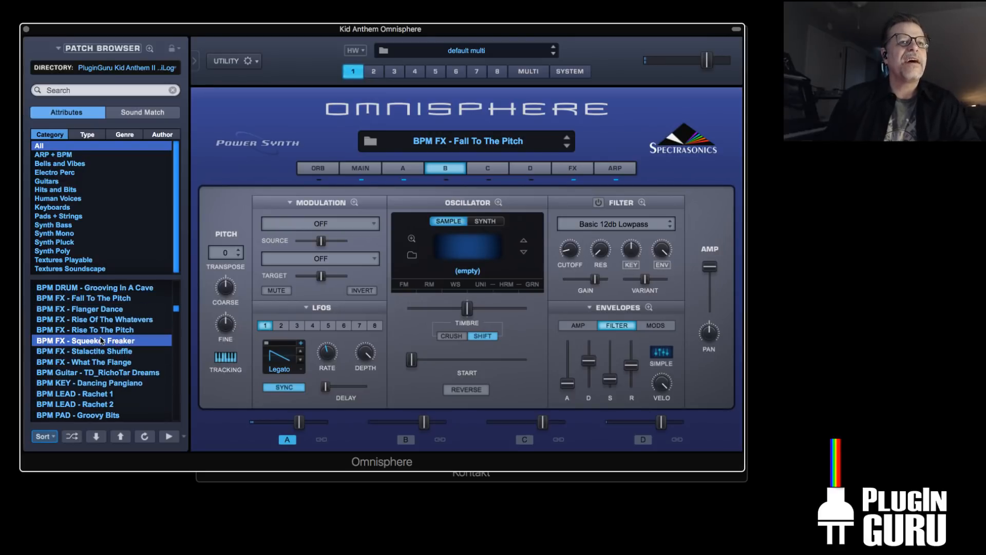
Audition BPM LEAD - Rachet 1 and BPM Guitar - TD_RichoTar Dreams, and return to BPM LEAD - Rachet 1
{"action": "scroll", "coordinate": [118, 360], "scroll_direction": "down", "scroll_amount": 5}
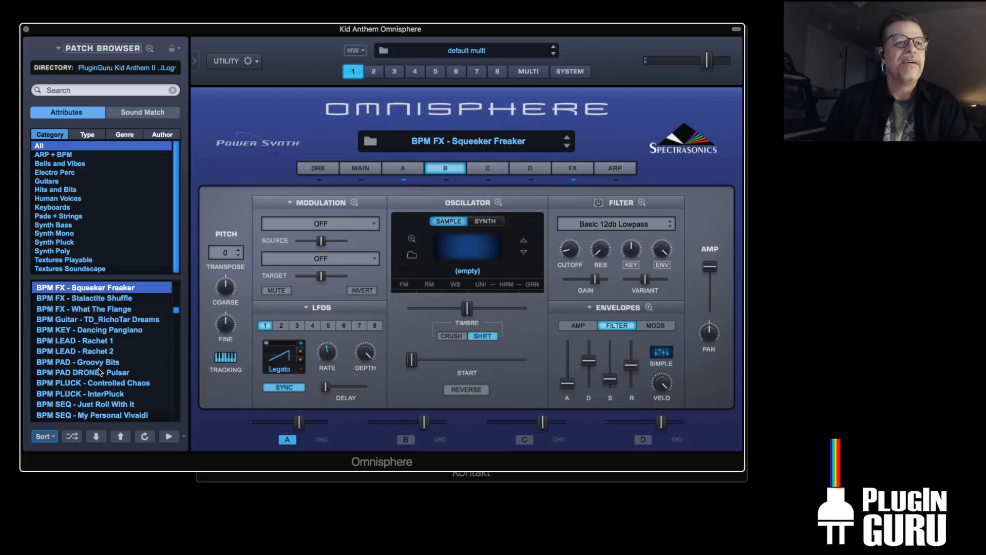
{"action": "left_click", "coordinate": [97, 340]}
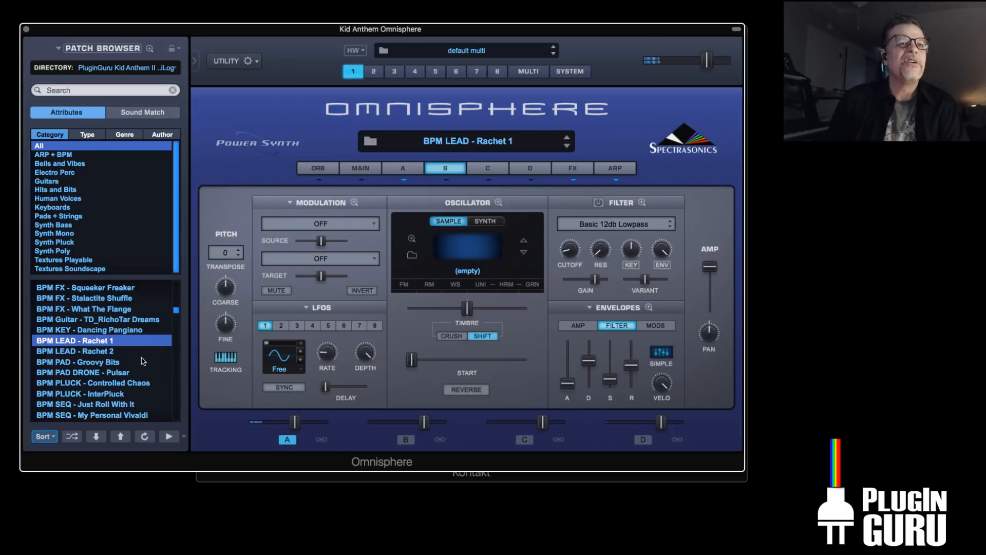
{"action": "left_click", "coordinate": [128, 320]}
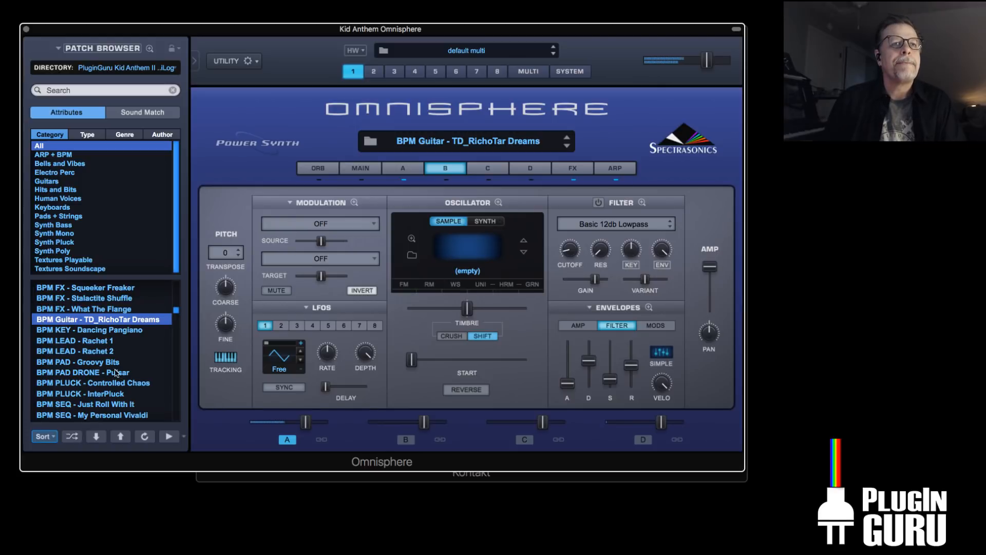
{"action": "left_click", "coordinate": [103, 341]}
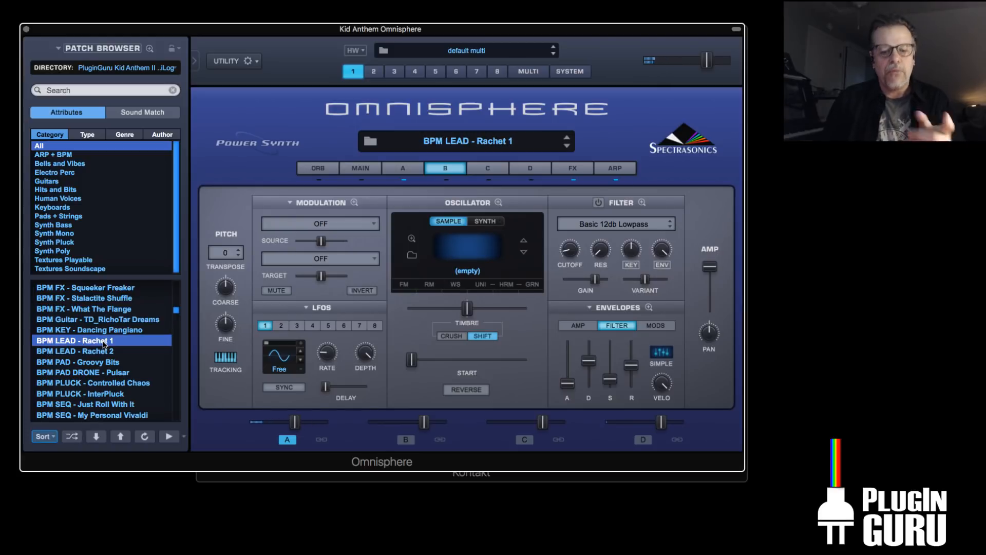
Examine the arpeggiator pattern and layer A's Mod 1 and Mod 2 envelopes in the zoomed envelope view
{"action": "left_click", "coordinate": [633, 169]}
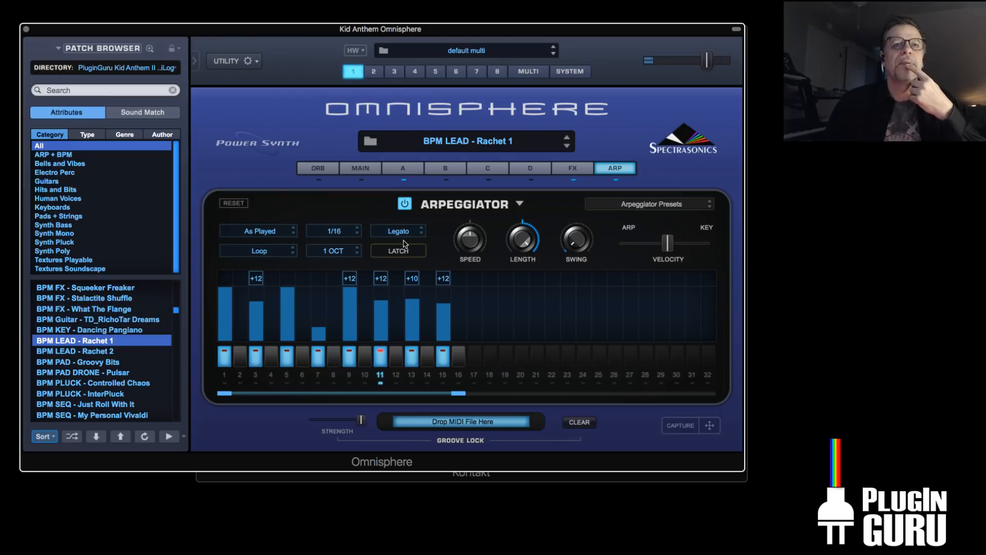
{"action": "left_click", "coordinate": [403, 168]}
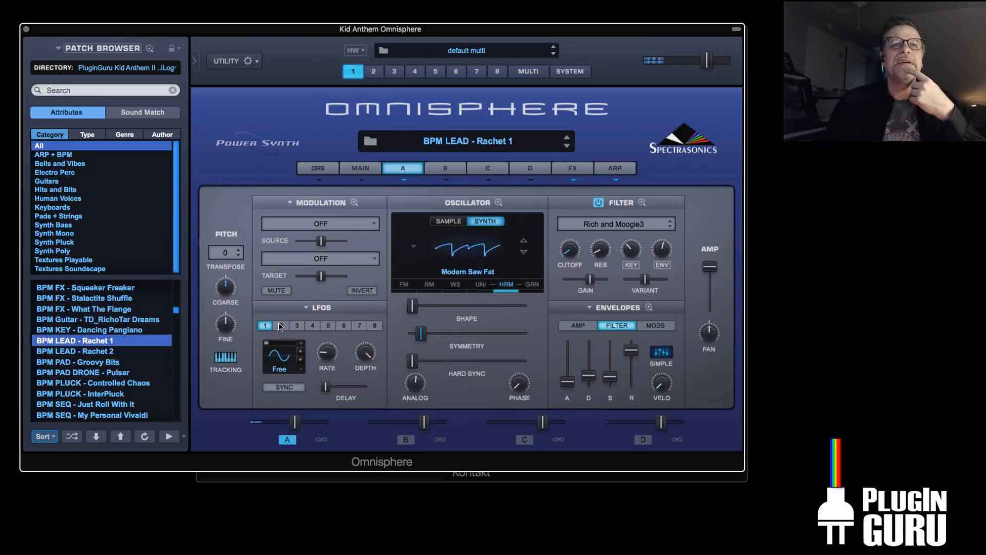
{"action": "left_click", "coordinate": [656, 326]}
{"action": "left_click", "coordinate": [650, 307]}
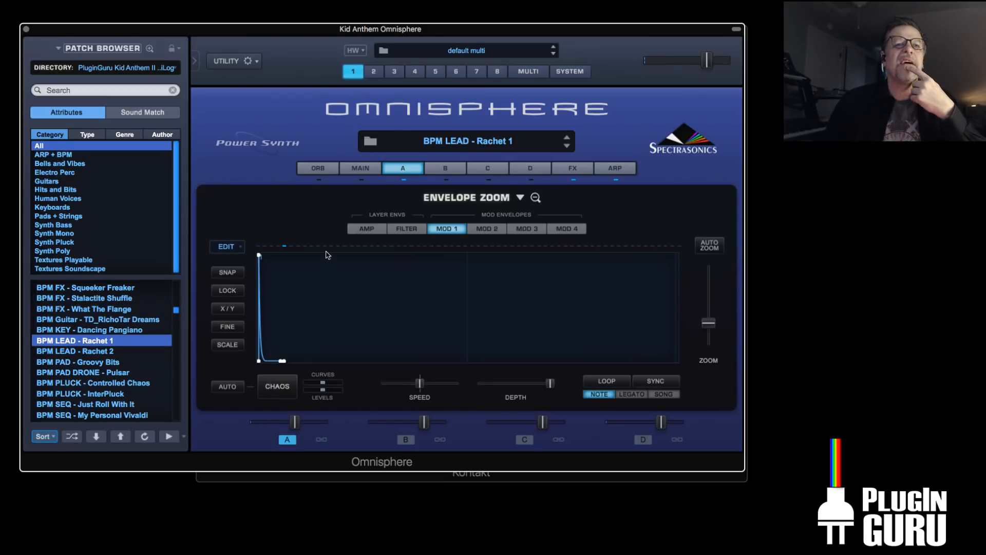
{"action": "left_click", "coordinate": [503, 231]}
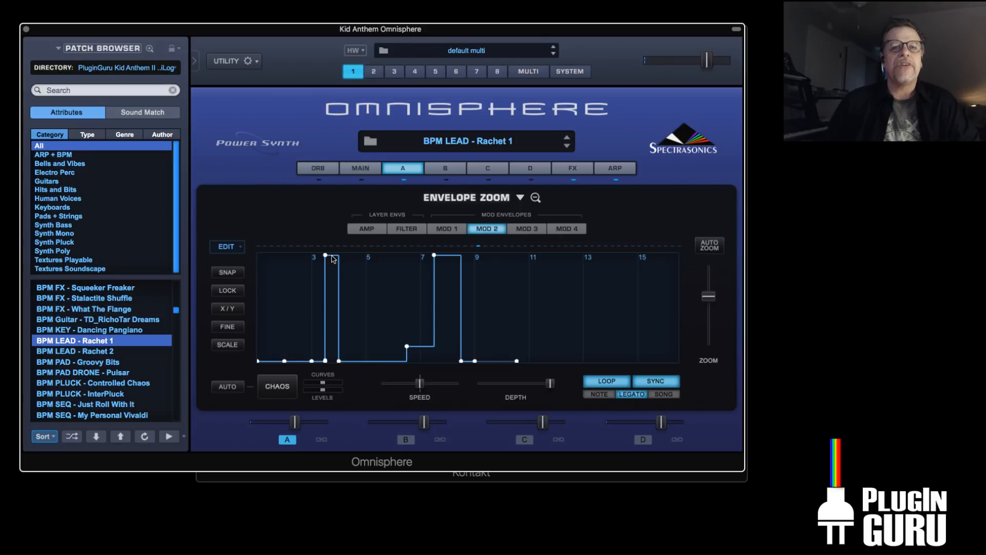
Sweep the depth of layer A's Mod Envelope2 to BPM Delay mix routing, restore it, and mute the routing
{"action": "left_click", "coordinate": [401, 167]}
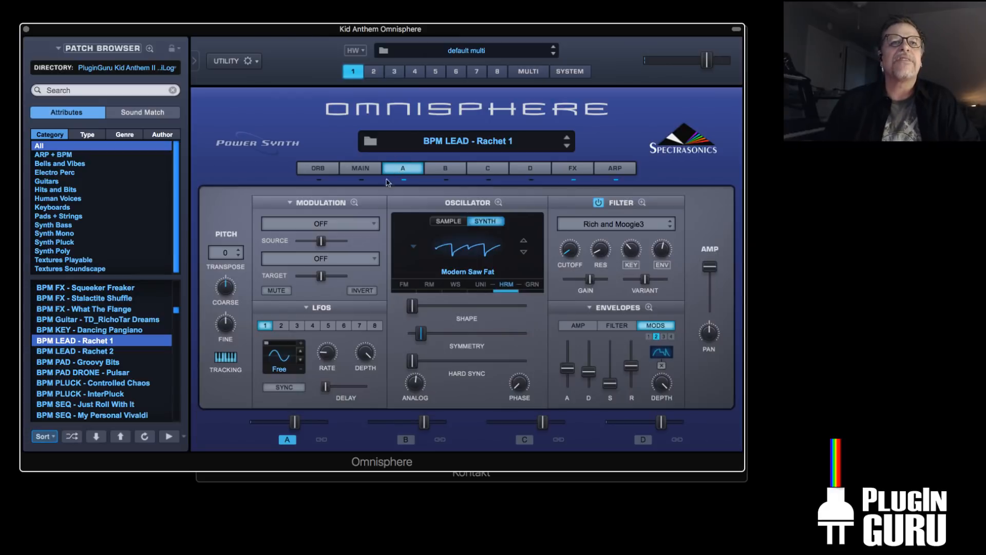
{"action": "left_click", "coordinate": [332, 203]}
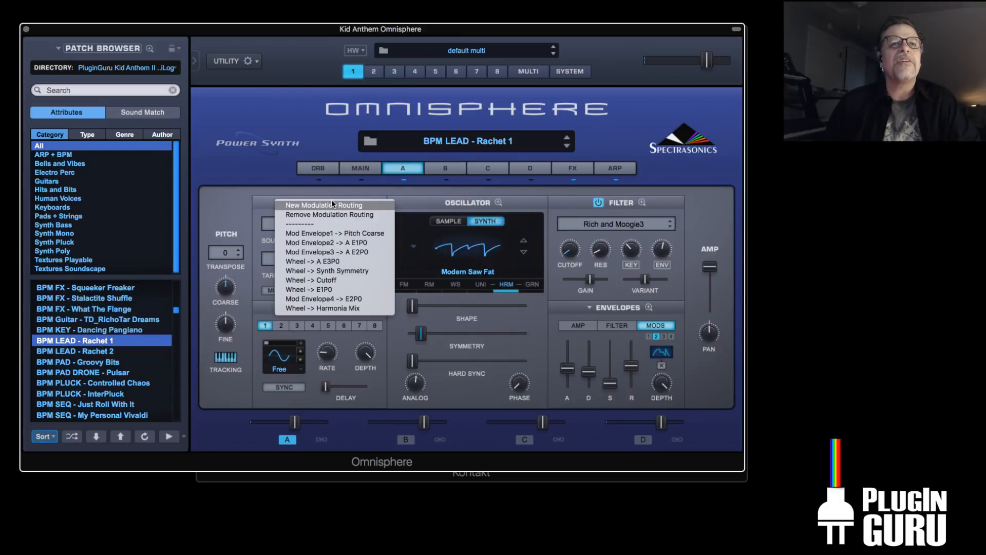
{"action": "left_click", "coordinate": [322, 242]}
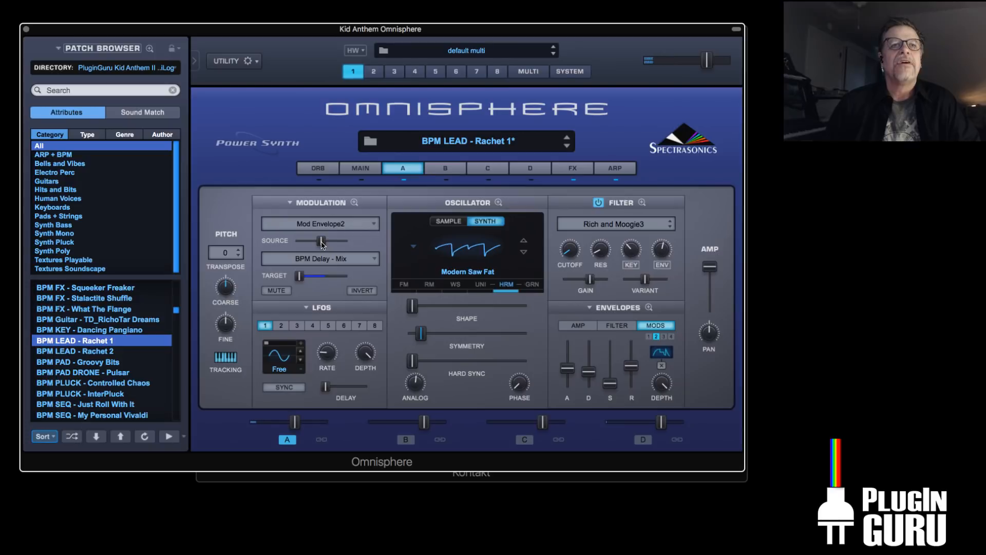
{"action": "left_click_drag", "start_coordinate": [300, 276], "coordinate": [344, 276]}
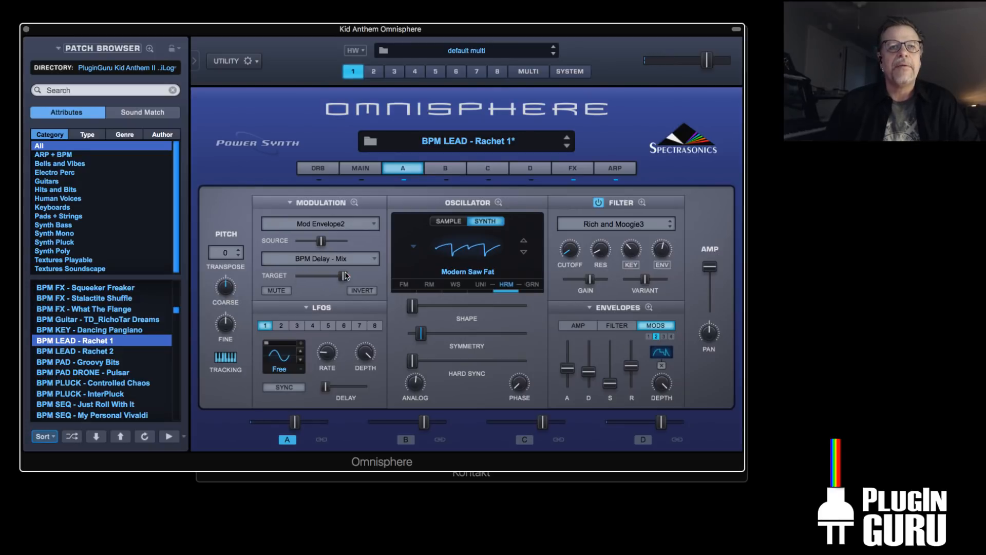
{"action": "left_click_drag", "start_coordinate": [344, 277], "coordinate": [299, 276]}
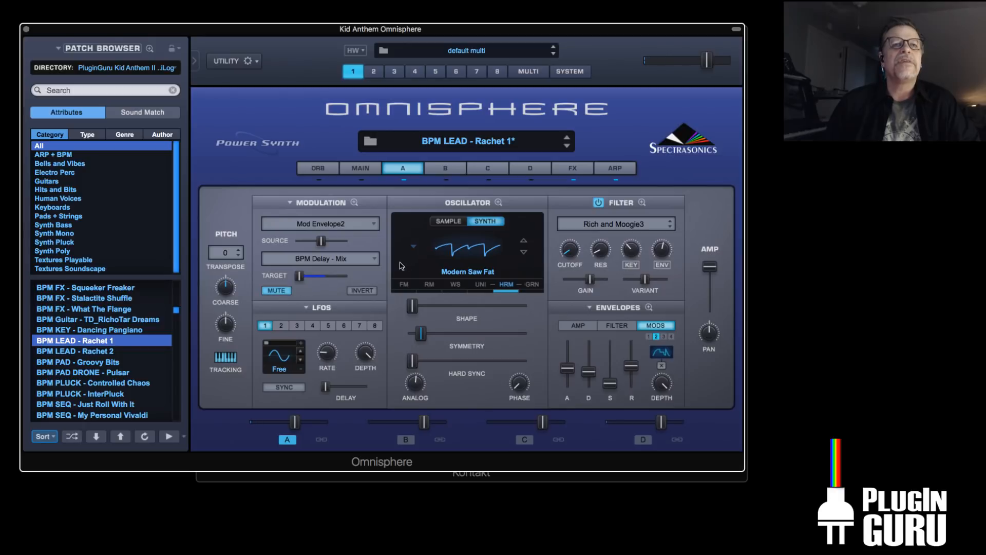
Try raising the mix of both BPM Delays in layer A's effects rack, and lower them back
{"action": "left_click", "coordinate": [577, 170]}
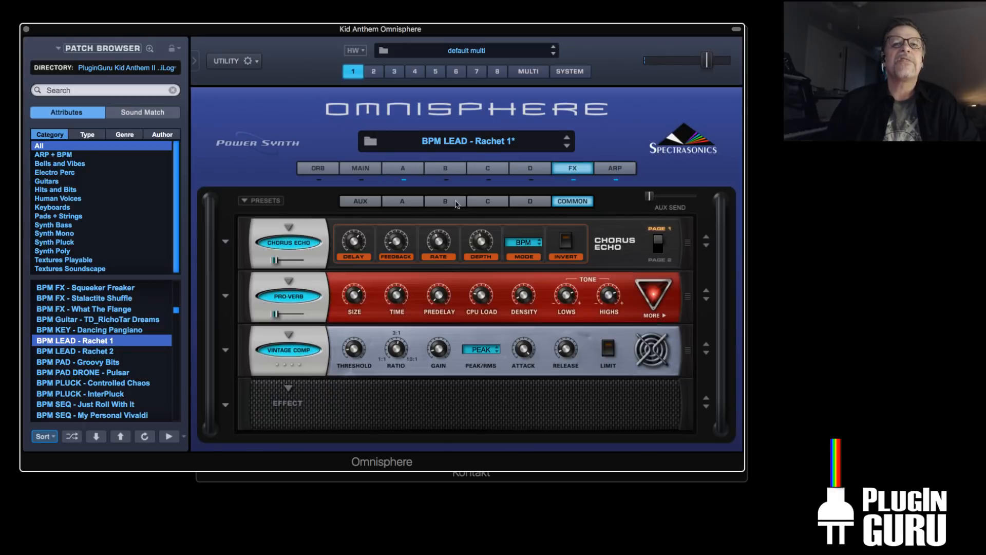
{"action": "left_click", "coordinate": [404, 203]}
{"action": "left_click_drag", "start_coordinate": [274, 262], "coordinate": [294, 266]}
{"action": "left_click_drag", "start_coordinate": [275, 316], "coordinate": [290, 315]}
{"action": "left_click_drag", "start_coordinate": [298, 262], "coordinate": [275, 263]}
{"action": "left_click_drag", "start_coordinate": [290, 314], "coordinate": [275, 315]}
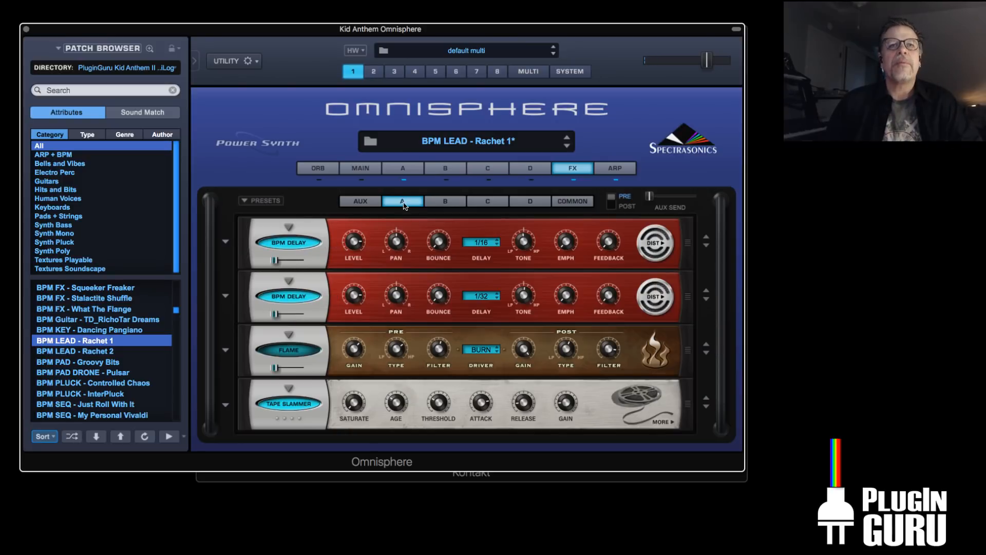
Apply Step Divider 4 to arpeggiator step 9 in place of its transposition, and change it to Step Divider 3
{"action": "left_click", "coordinate": [409, 167]}
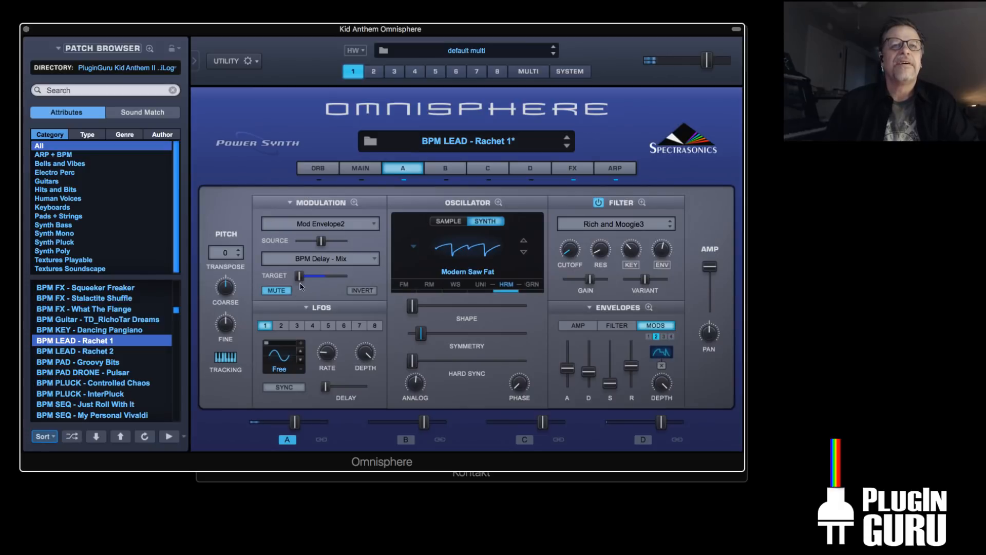
{"action": "left_click", "coordinate": [616, 169]}
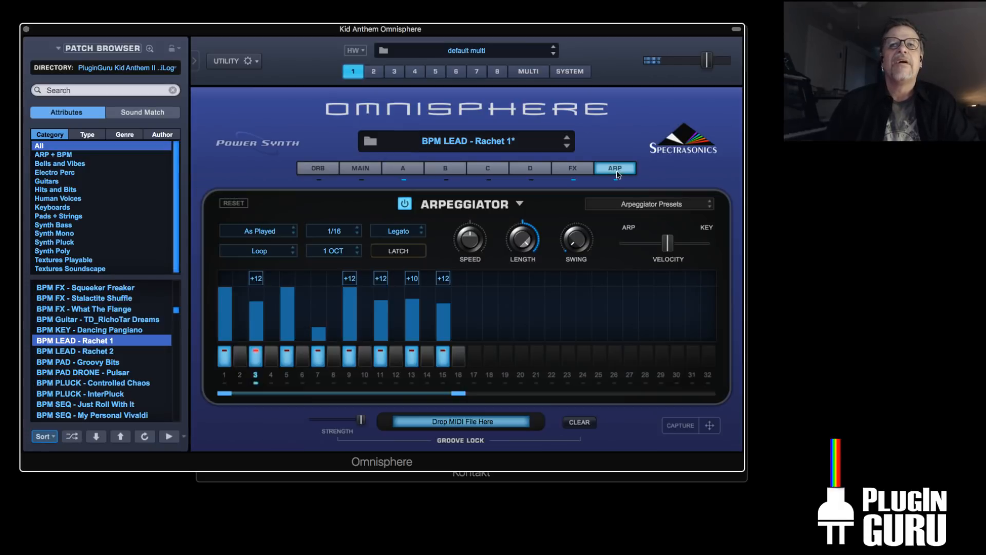
{"action": "left_click", "coordinate": [354, 279]}
{"action": "mouse_move", "coordinate": [360, 279]}
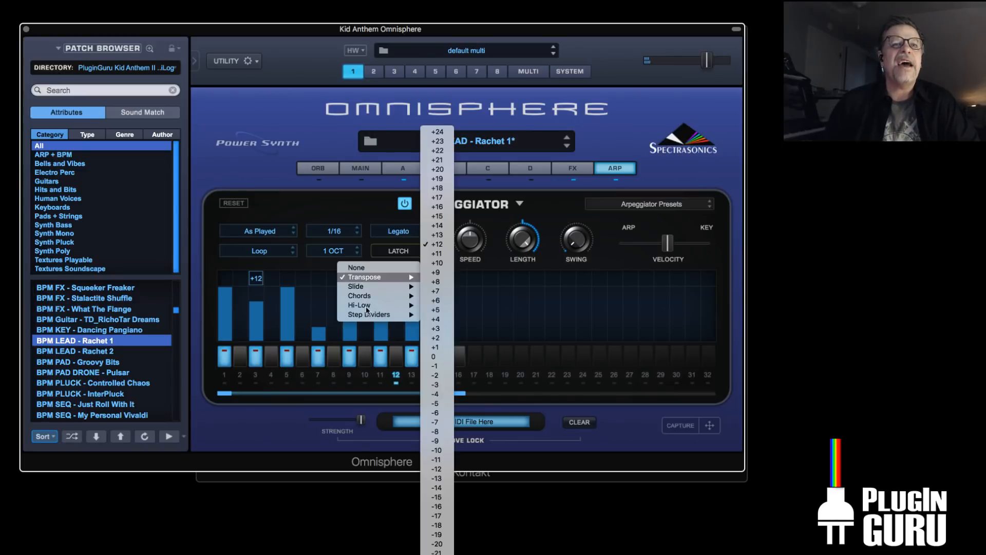
{"action": "mouse_move", "coordinate": [369, 314]}
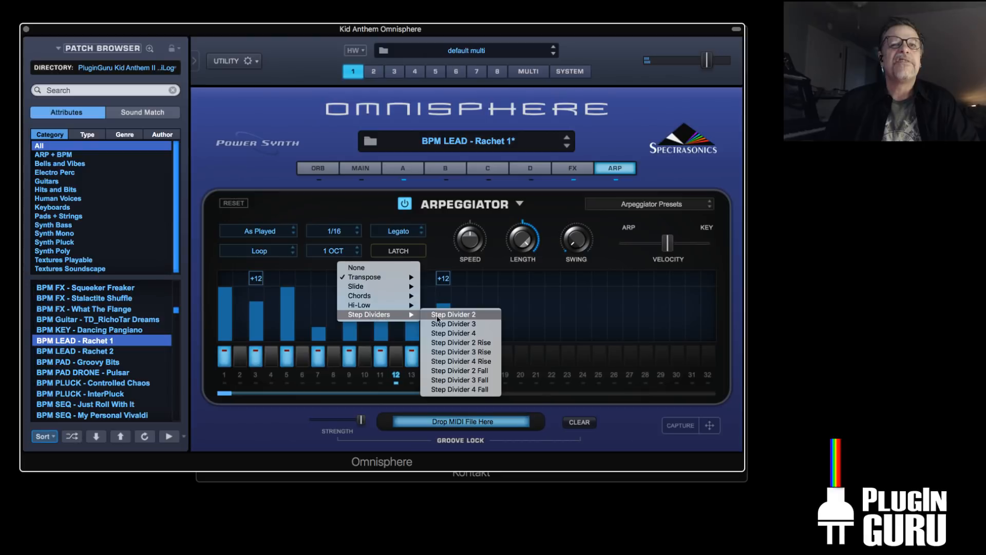
{"action": "left_click", "coordinate": [448, 332]}
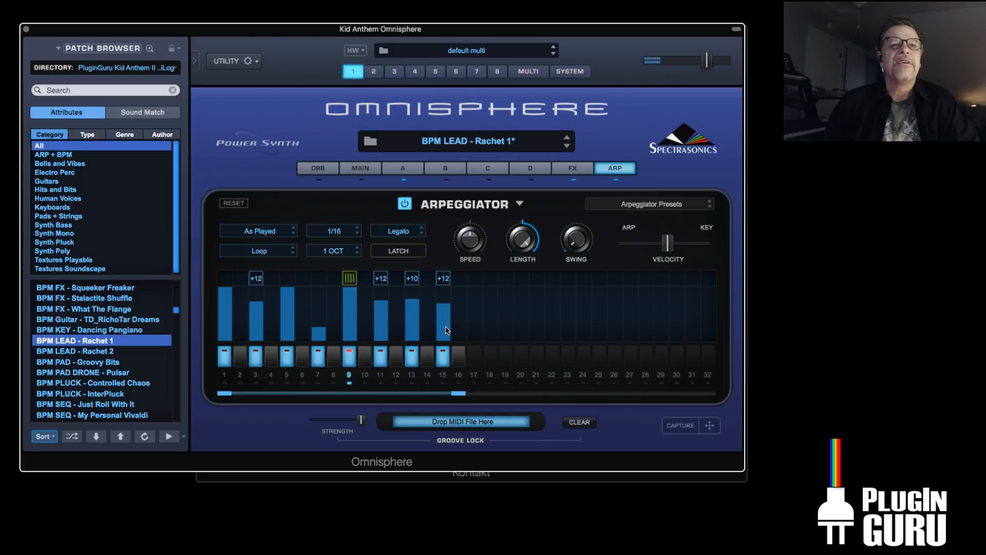
{"action": "left_click", "coordinate": [349, 278]}
{"action": "mouse_move", "coordinate": [401, 275]}
{"action": "left_click", "coordinate": [443, 287]}
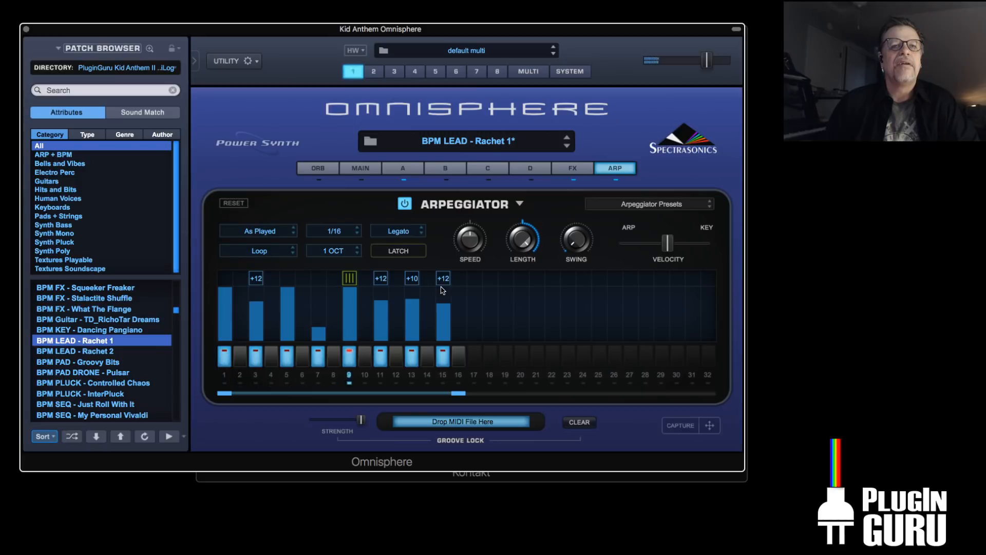
Replace the transposition on arpeggiator step 13 with Step Divider 2
{"action": "left_click", "coordinate": [412, 279]}
{"action": "mouse_move", "coordinate": [425, 307]}
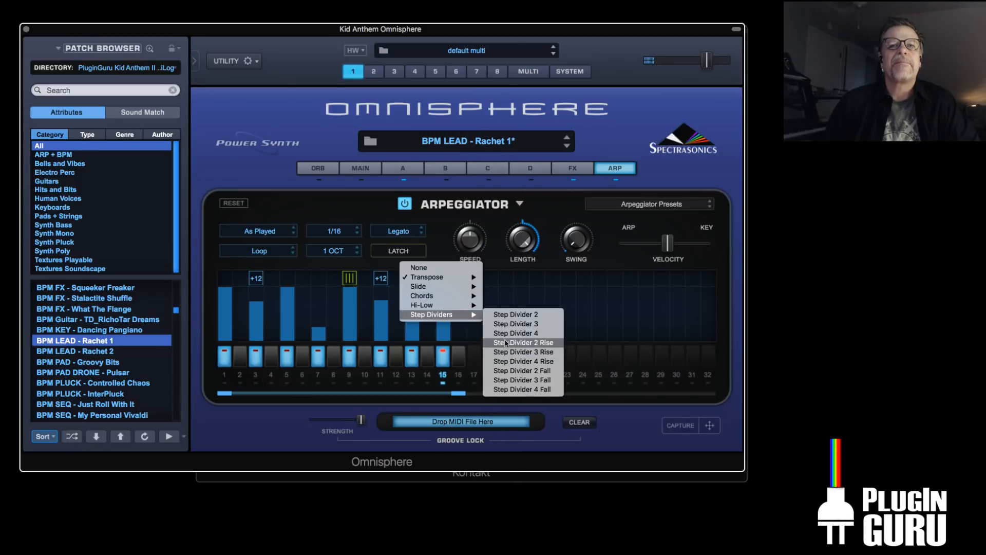
{"action": "left_click", "coordinate": [511, 314]}
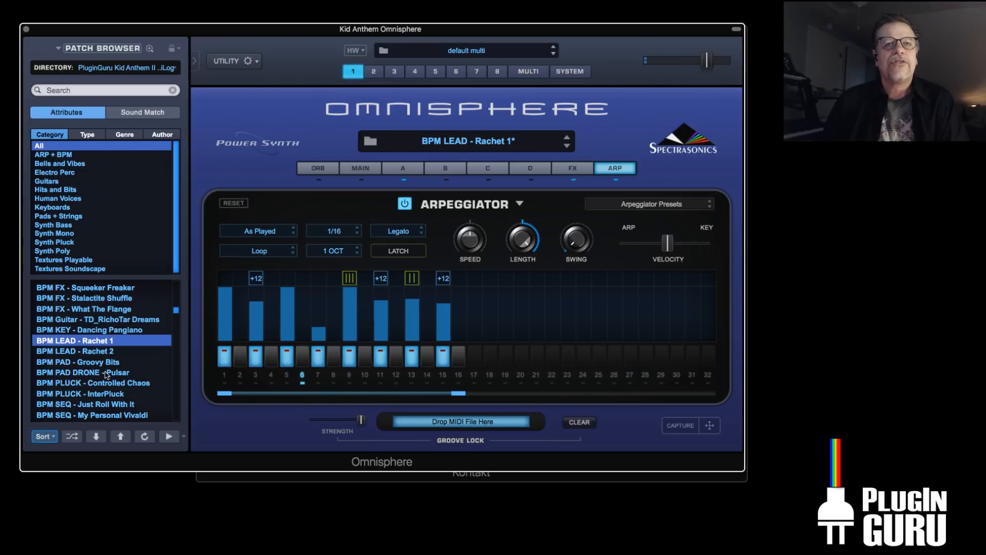
Audition BPM PLUCK - InterPluck, followed by BPM SEQ - Slow Mo - Dom 7th
{"action": "scroll", "coordinate": [105, 368], "scroll_direction": "down", "scroll_amount": 1}
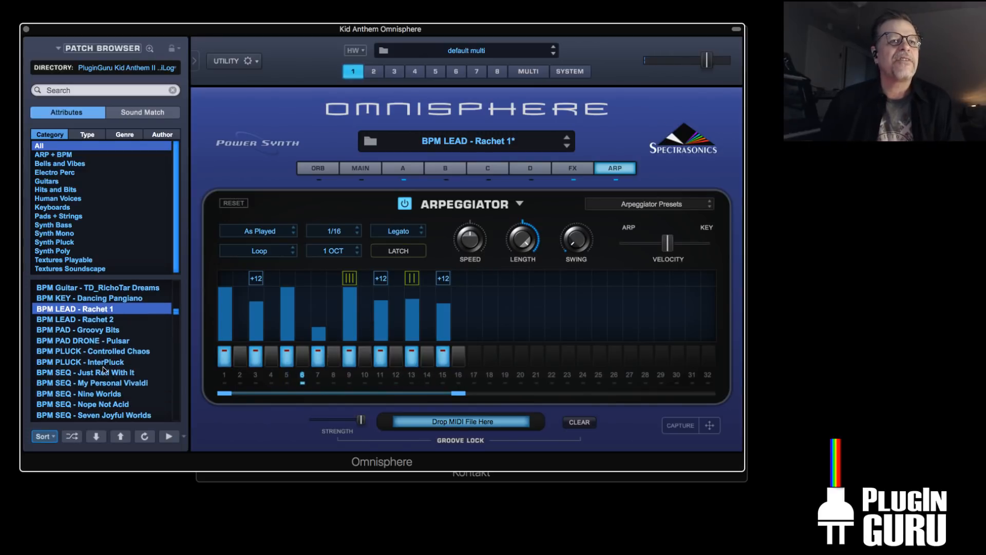
{"action": "left_click", "coordinate": [106, 361]}
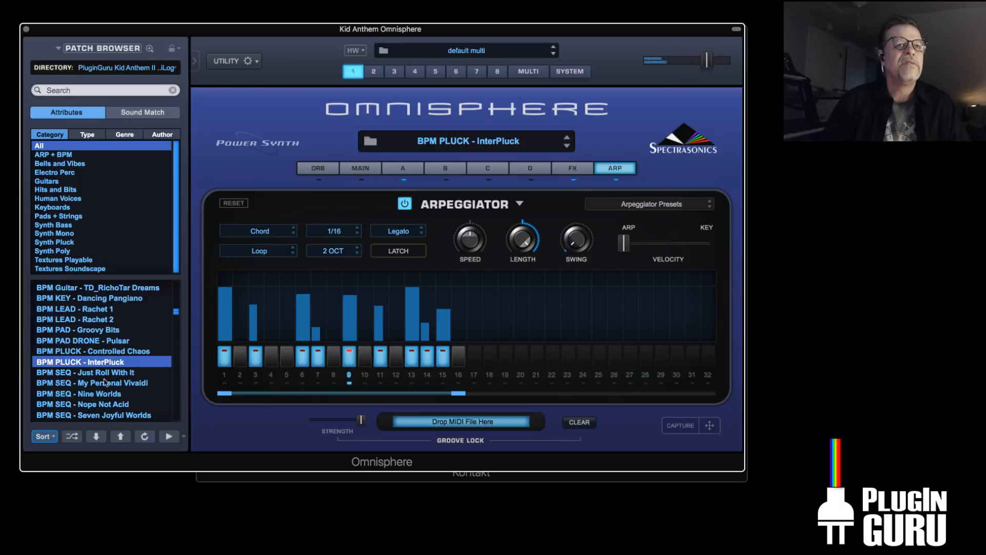
{"action": "scroll", "coordinate": [105, 382], "scroll_direction": "down", "scroll_amount": 5}
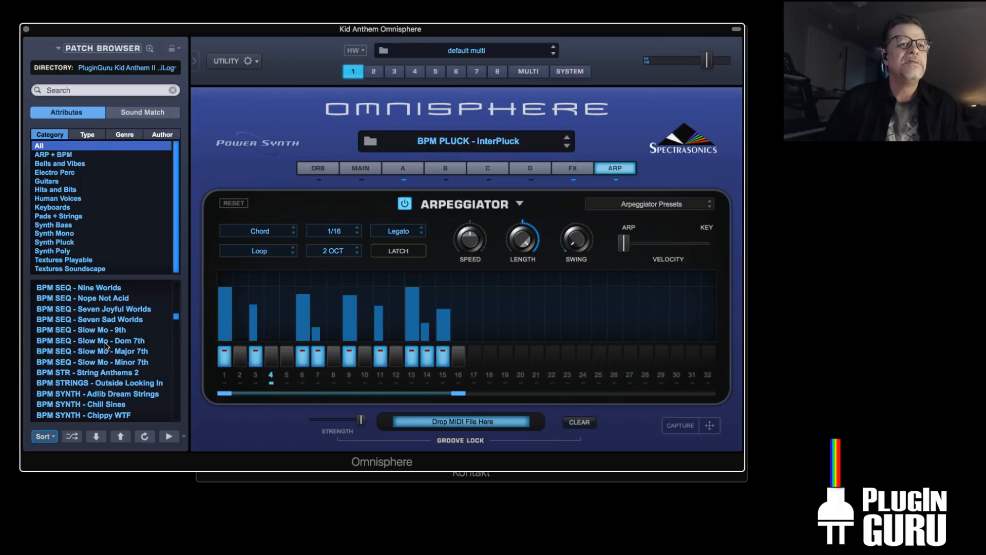
{"action": "left_click", "coordinate": [106, 343]}
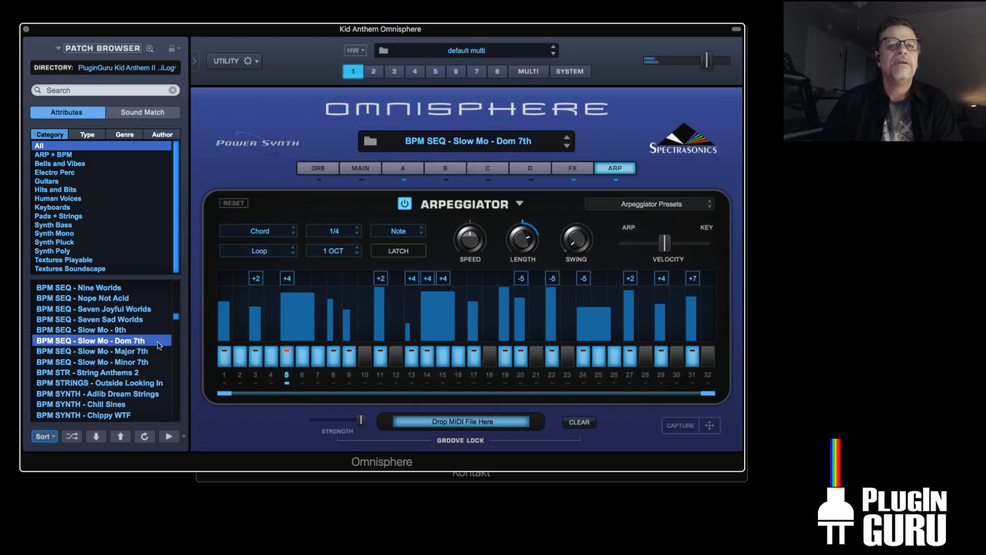
Audition BPM SYNTH - Chippy WTF, followed by BPM SYNTH - Open the Gates
{"action": "scroll", "coordinate": [105, 359], "scroll_direction": "down", "scroll_amount": 3}
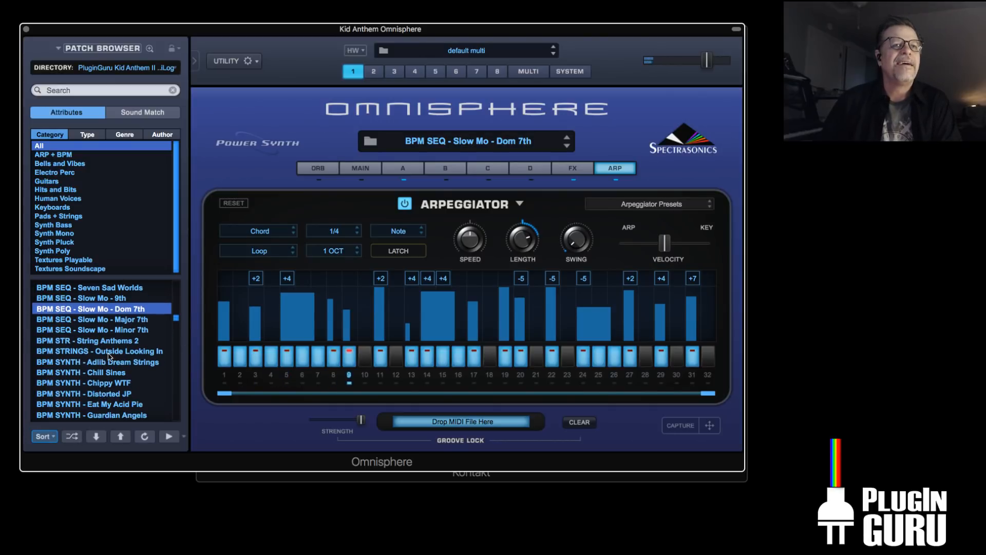
{"action": "scroll", "coordinate": [124, 363], "scroll_direction": "down", "scroll_amount": 4}
{"action": "left_click", "coordinate": [113, 342]}
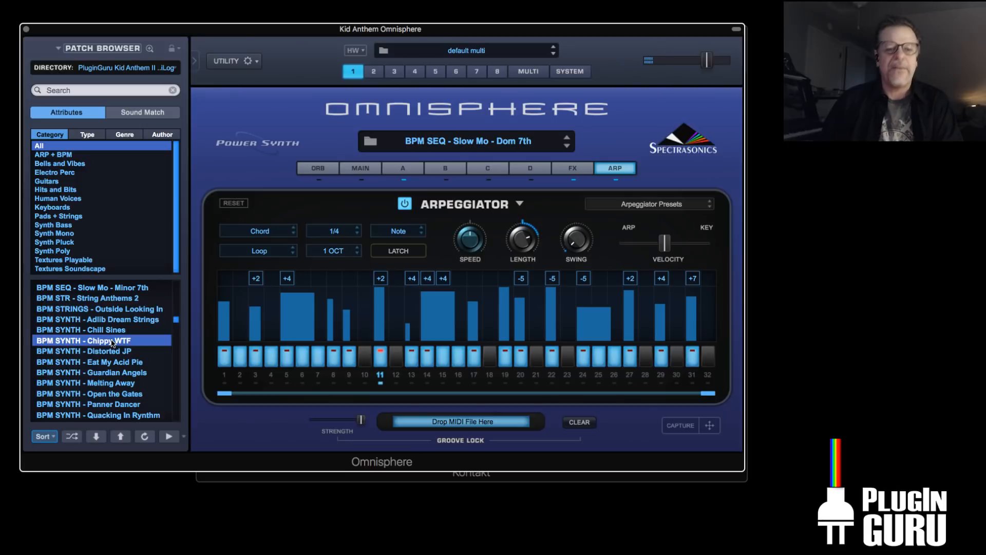
{"action": "scroll", "coordinate": [113, 341], "scroll_direction": "down", "scroll_amount": 4}
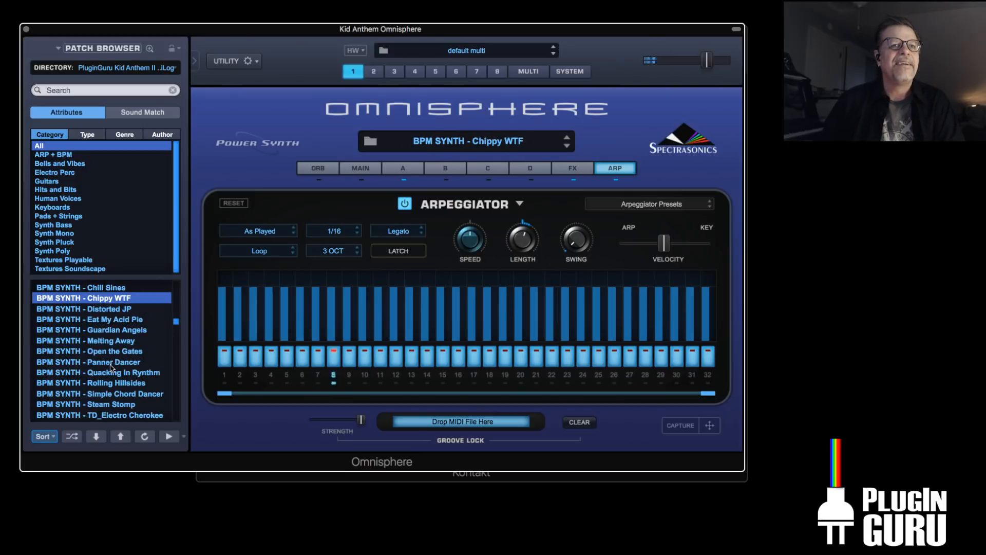
{"action": "left_click", "coordinate": [122, 353]}
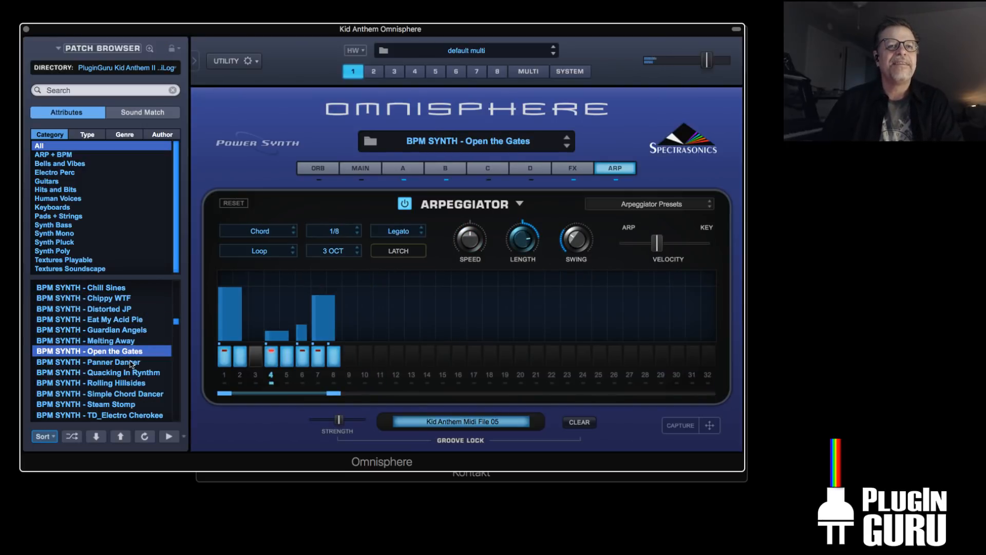
Audition the patch BPM TEXT - TEXTtures On The Dance Floor
{"action": "scroll", "coordinate": [100, 382], "scroll_direction": "down", "scroll_amount": 5}
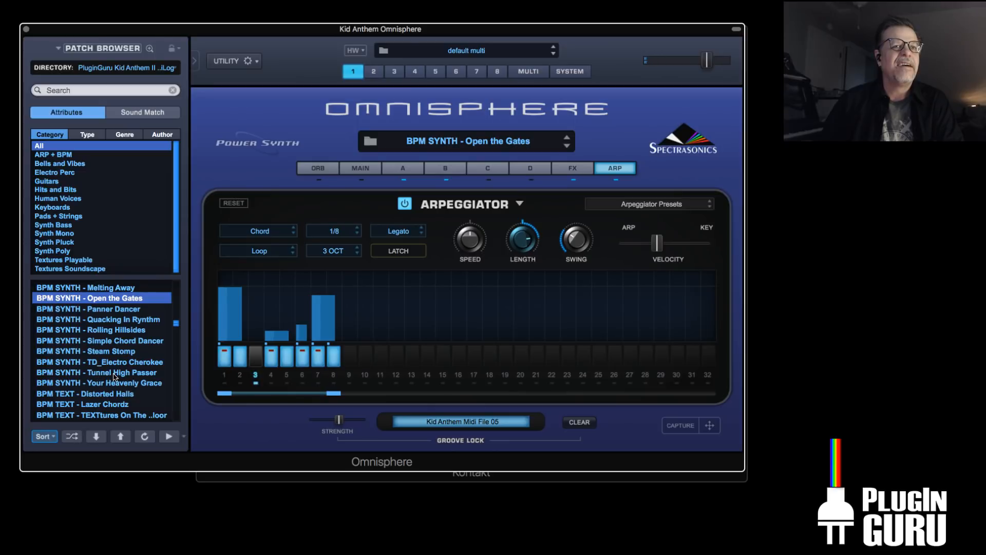
{"action": "scroll", "coordinate": [113, 376], "scroll_direction": "down", "scroll_amount": 5}
{"action": "left_click", "coordinate": [114, 363]}
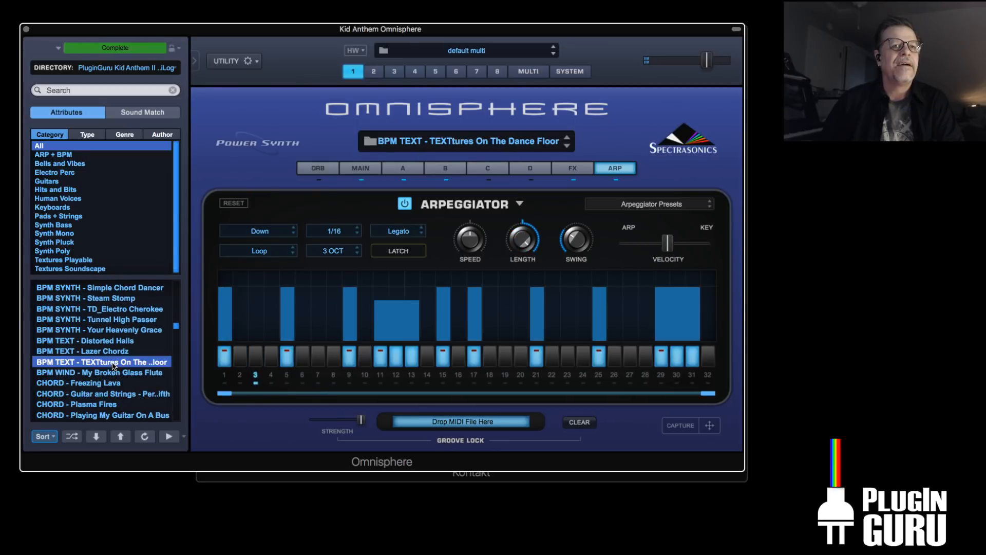
Audition the minor-chord patch CHORD VOX - Minor Issues 2, followed by FX - Breath Dust
{"action": "scroll", "coordinate": [113, 366], "scroll_direction": "down", "scroll_amount": 4}
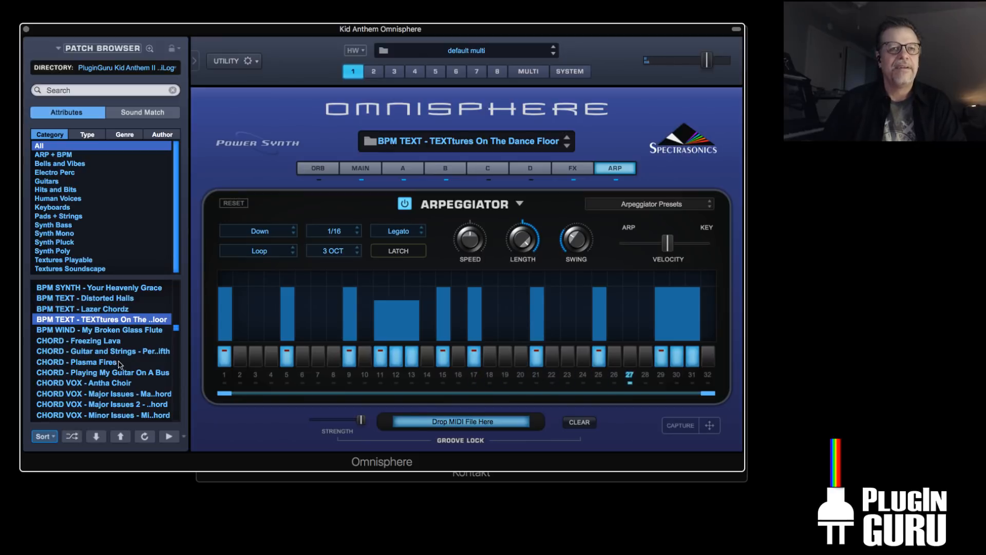
{"action": "scroll", "coordinate": [118, 365], "scroll_direction": "down", "scroll_amount": 6}
{"action": "left_click", "coordinate": [120, 363]}
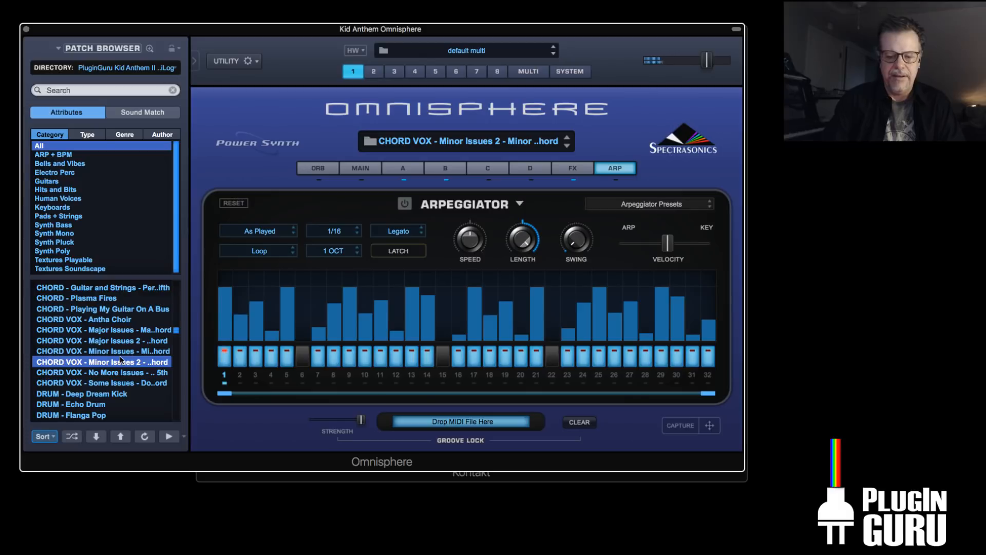
{"action": "scroll", "coordinate": [85, 360], "scroll_direction": "down", "scroll_amount": 5}
{"action": "left_click", "coordinate": [89, 351]}
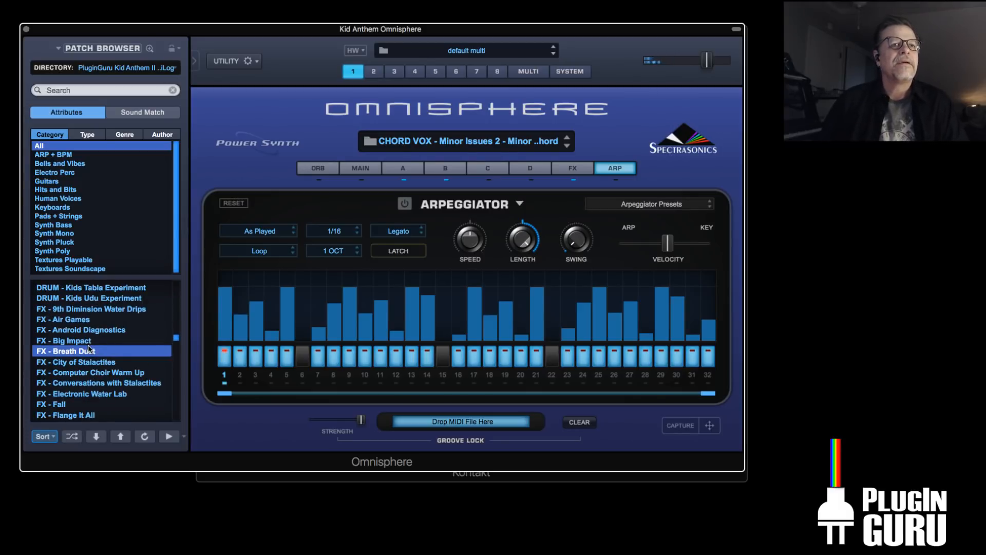
Load FX - Electronic Water Lab and examine the oscillator sources of layers A and B
{"action": "scroll", "coordinate": [99, 365], "scroll_direction": "down", "scroll_amount": 5}
{"action": "left_click", "coordinate": [104, 348]}
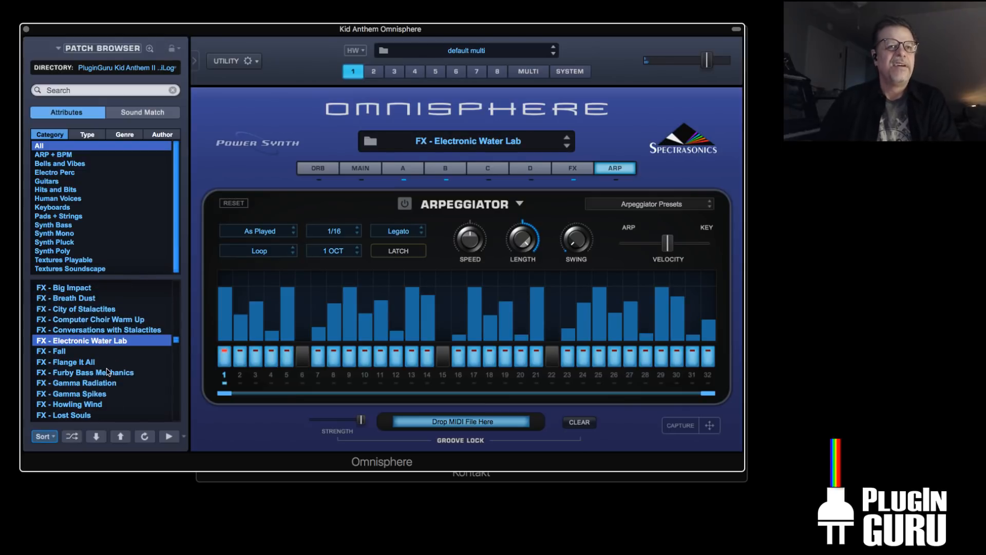
{"action": "left_click", "coordinate": [400, 169]}
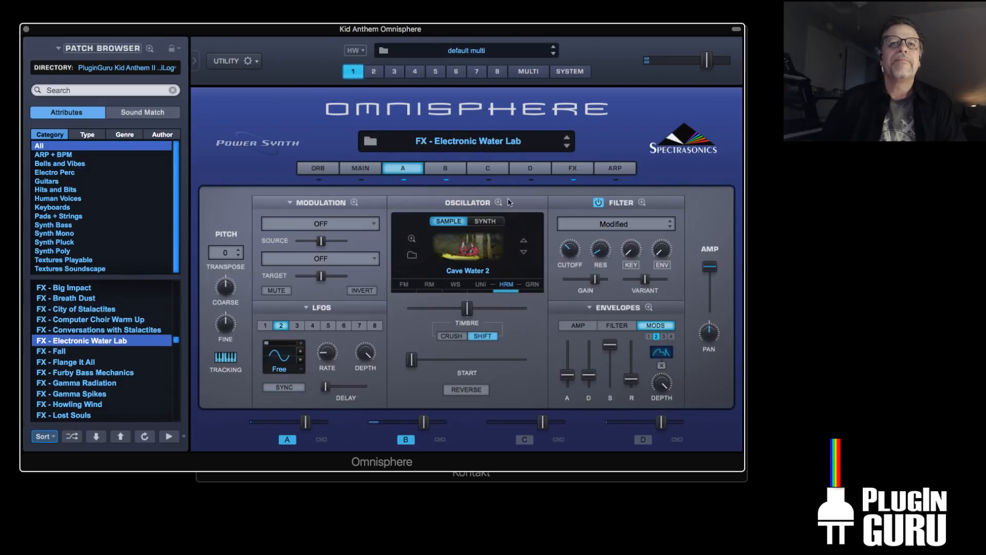
{"action": "left_click", "coordinate": [455, 172]}
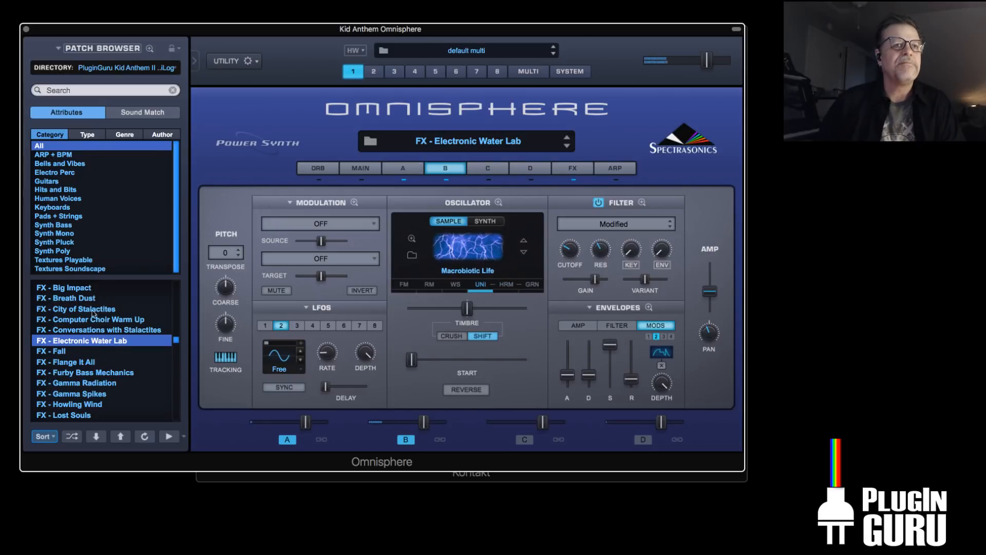
Audition FX - Gamma Spikes, followed by FX - Modular Moans
{"action": "scroll", "coordinate": [87, 329], "scroll_direction": "down", "scroll_amount": 2}
{"action": "left_click", "coordinate": [77, 332]}
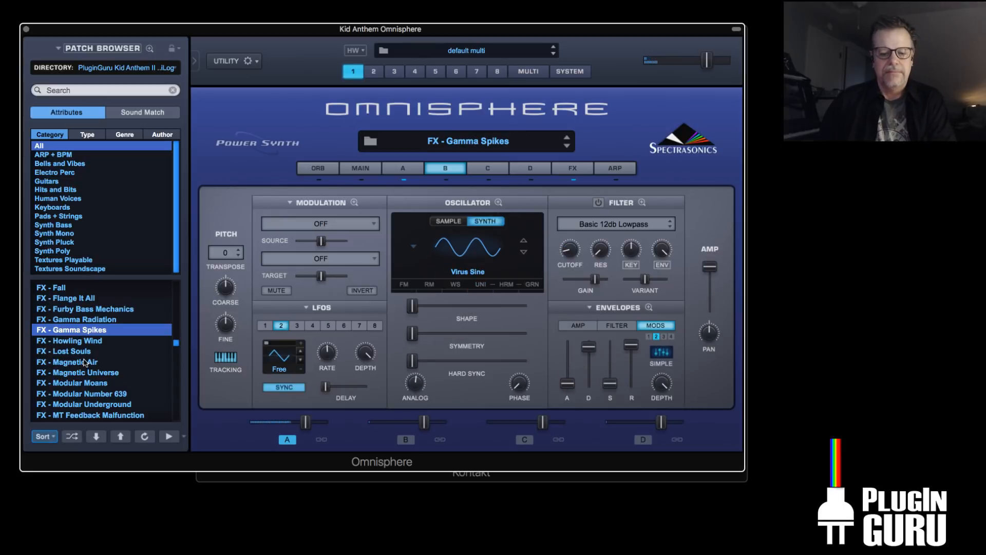
{"action": "scroll", "coordinate": [85, 362], "scroll_direction": "down", "scroll_amount": 2}
{"action": "left_click", "coordinate": [84, 332]}
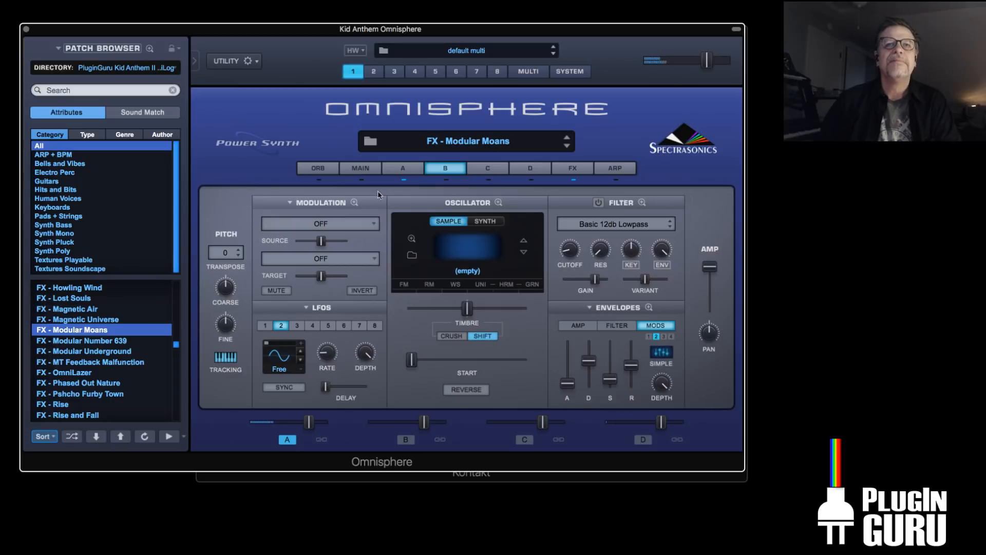
Examine layer A's oscillator in FX - Modular Moans, along with the layer A and common effects racks
{"action": "left_click", "coordinate": [396, 170]}
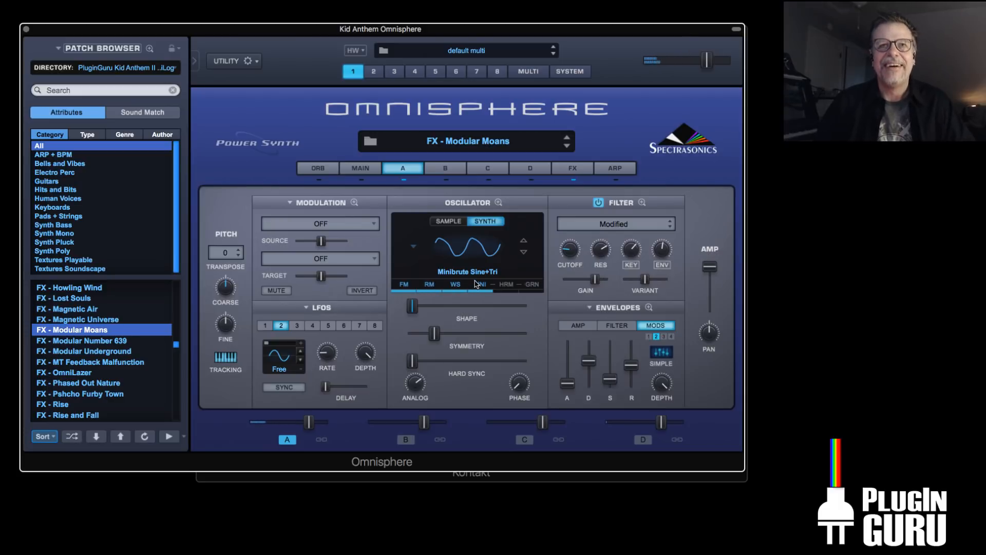
{"action": "left_click", "coordinate": [576, 167]}
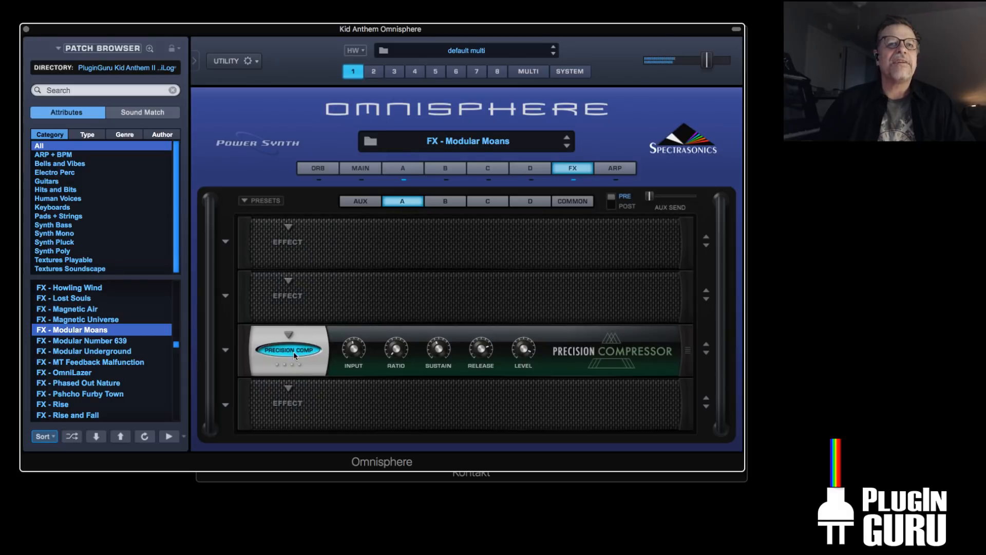
{"action": "left_click", "coordinate": [574, 202]}
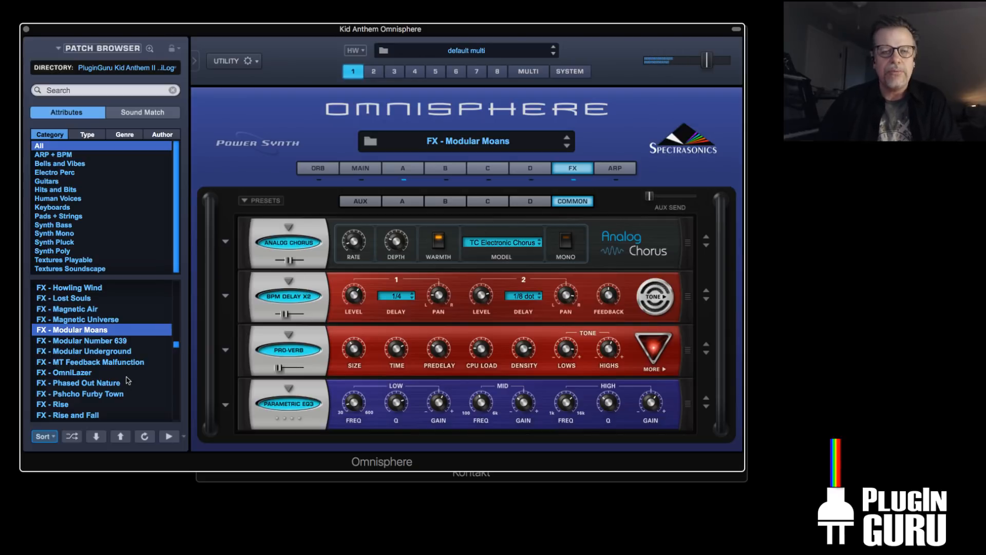
Audition FX - OmniLazer and FX - Rise and Fall, and show the latter's layer A settings
{"action": "left_click", "coordinate": [87, 372]}
{"action": "scroll", "coordinate": [95, 373], "scroll_direction": "down", "scroll_amount": 2}
{"action": "left_click", "coordinate": [104, 372]}
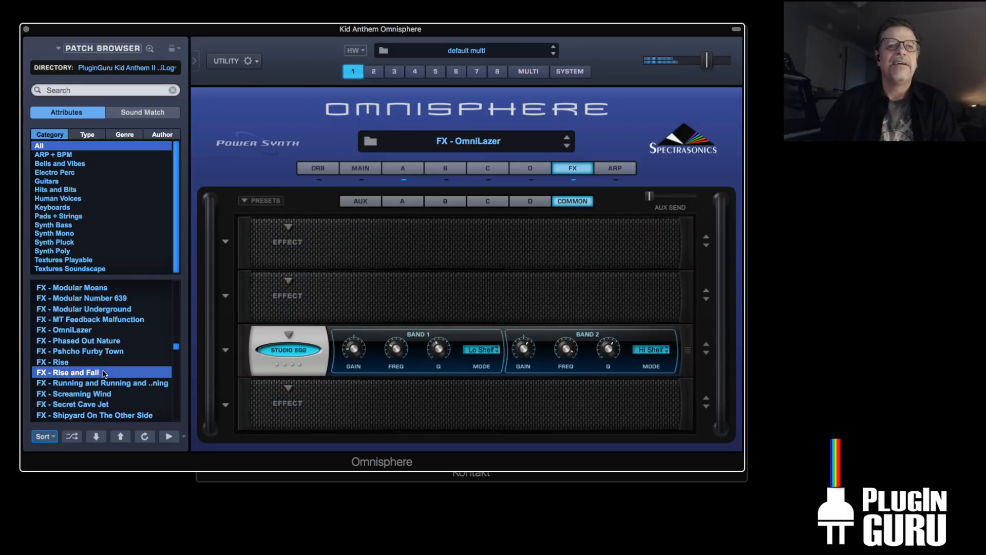
{"action": "left_click", "coordinate": [405, 170]}
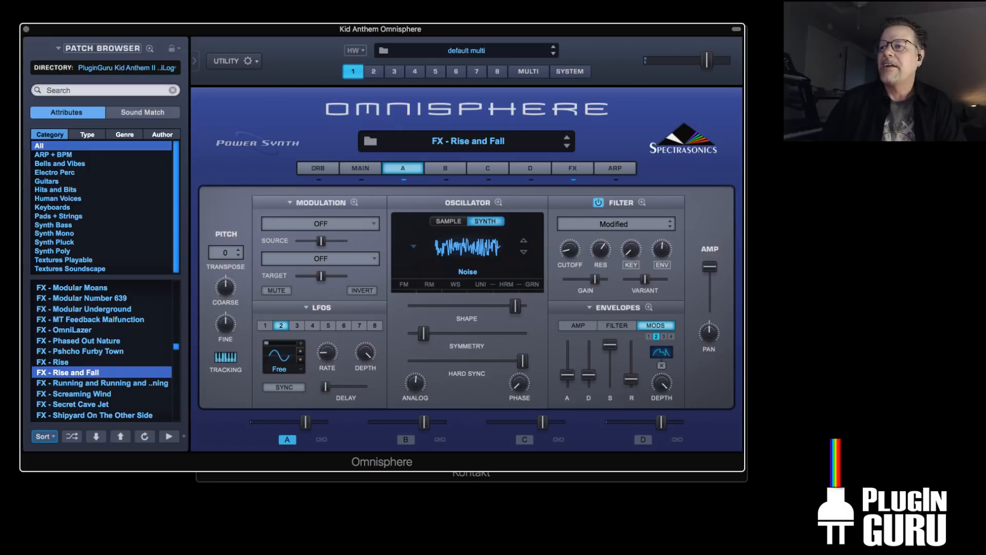
Switch to the Kontakt window and back to Omnisphere, and audition FX - TD_Halle Air Machine
{"action": "key", "text": "super+grave"}
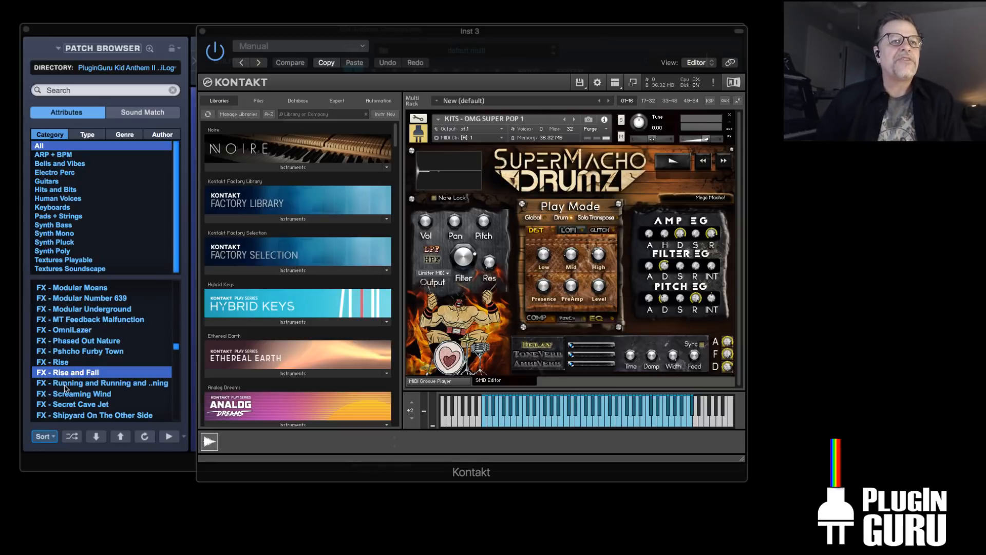
{"action": "scroll", "coordinate": [66, 388], "scroll_direction": "down", "scroll_amount": 4}
{"action": "left_click", "coordinate": [81, 374]}
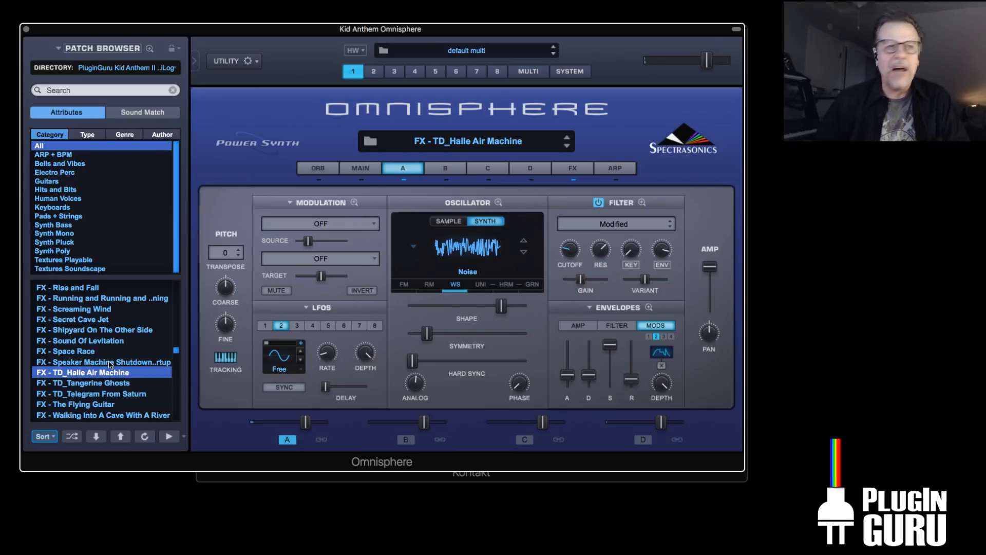
Audition FX - TD_Tangerine Ghosts, followed by FX - Water Drops
{"action": "scroll", "coordinate": [124, 378], "scroll_direction": "down", "scroll_amount": 3}
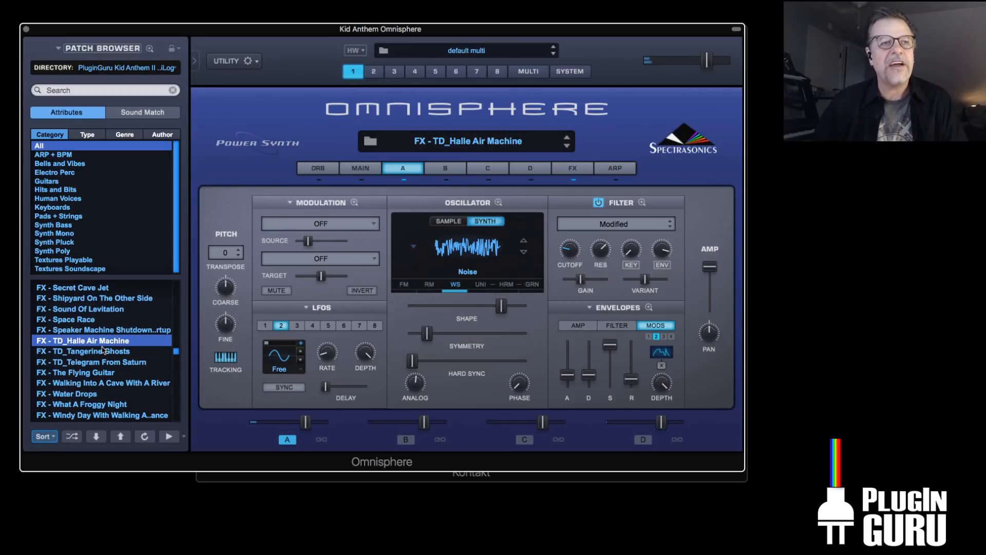
{"action": "left_click", "coordinate": [100, 352]}
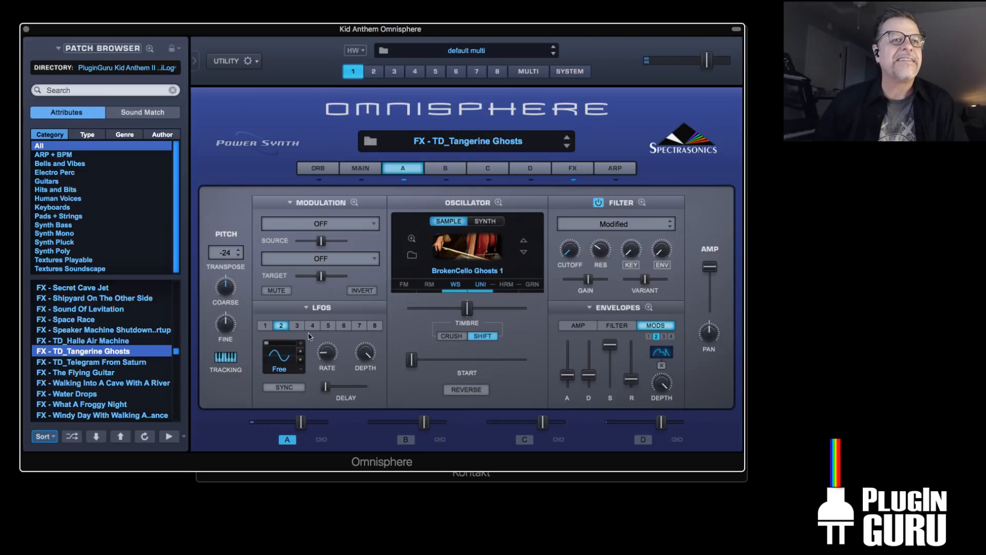
{"action": "scroll", "coordinate": [123, 384], "scroll_direction": "down", "scroll_amount": 4}
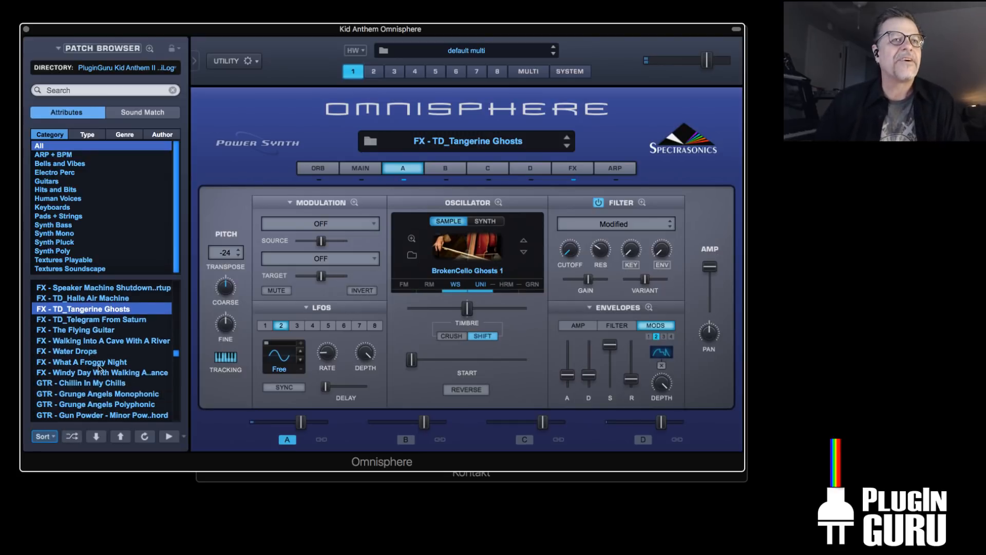
{"action": "left_click", "coordinate": [85, 353]}
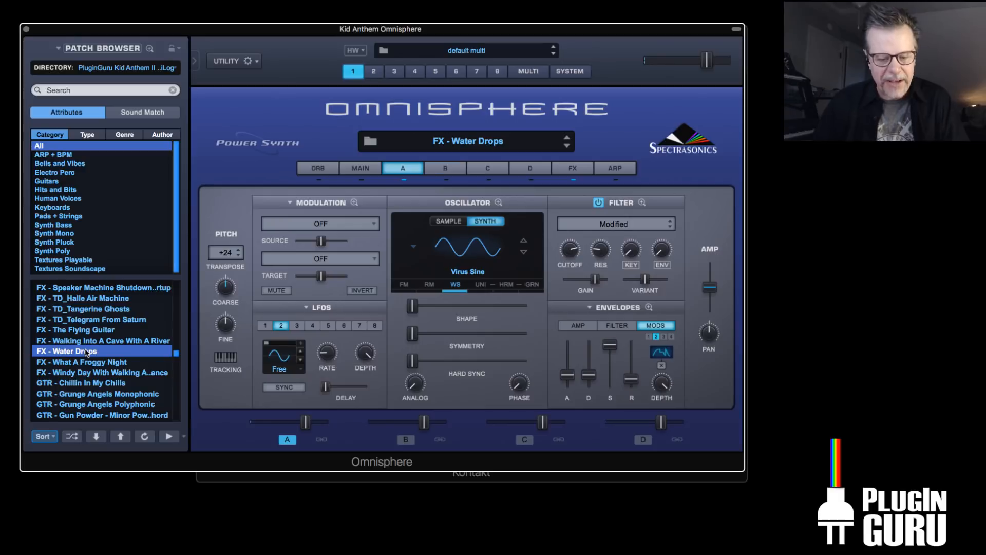
Audition the guitar patches GTR - Chillin In My Chills and GTR - Grunge Angels Polyphonic
{"action": "scroll", "coordinate": [105, 386], "scroll_direction": "down", "scroll_amount": 3}
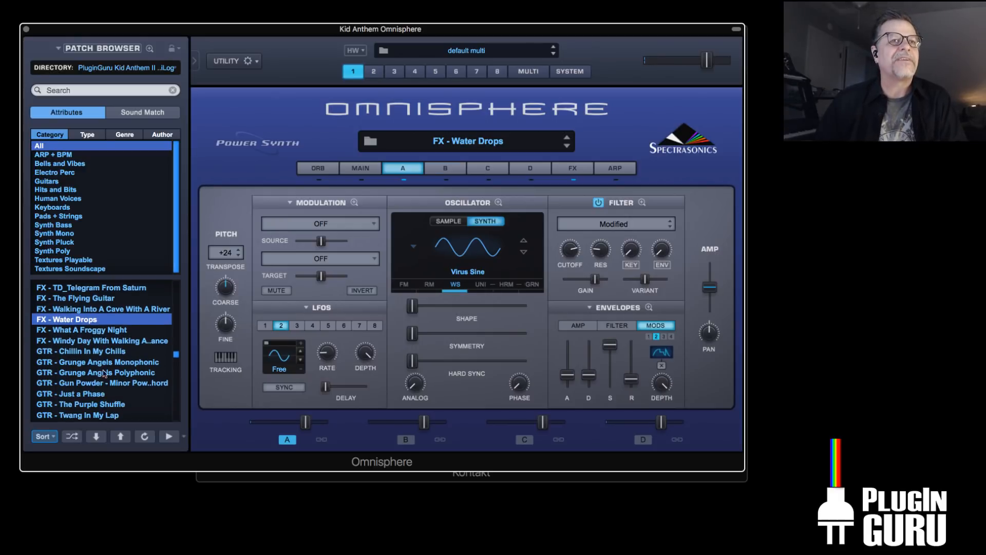
{"action": "left_click", "coordinate": [97, 352]}
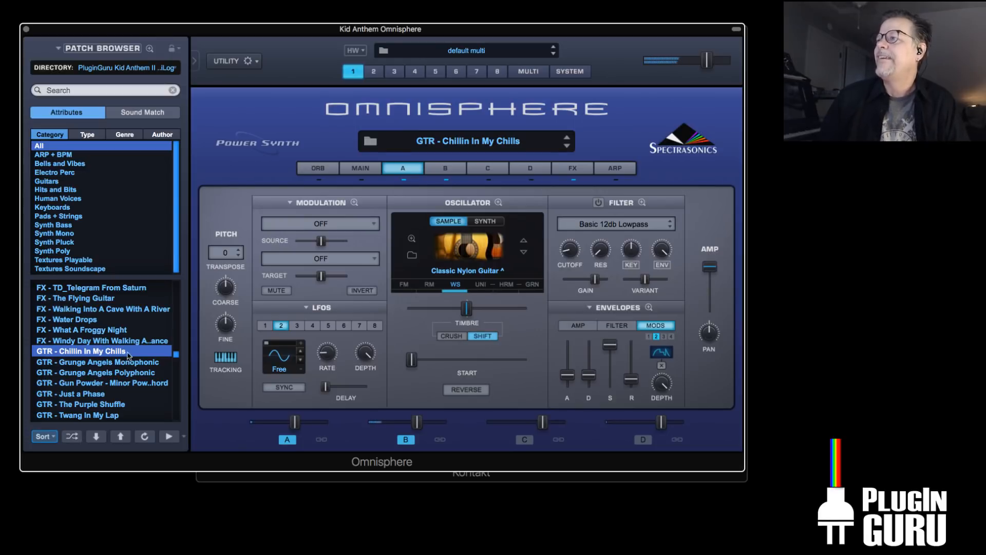
{"action": "left_click", "coordinate": [102, 373]}
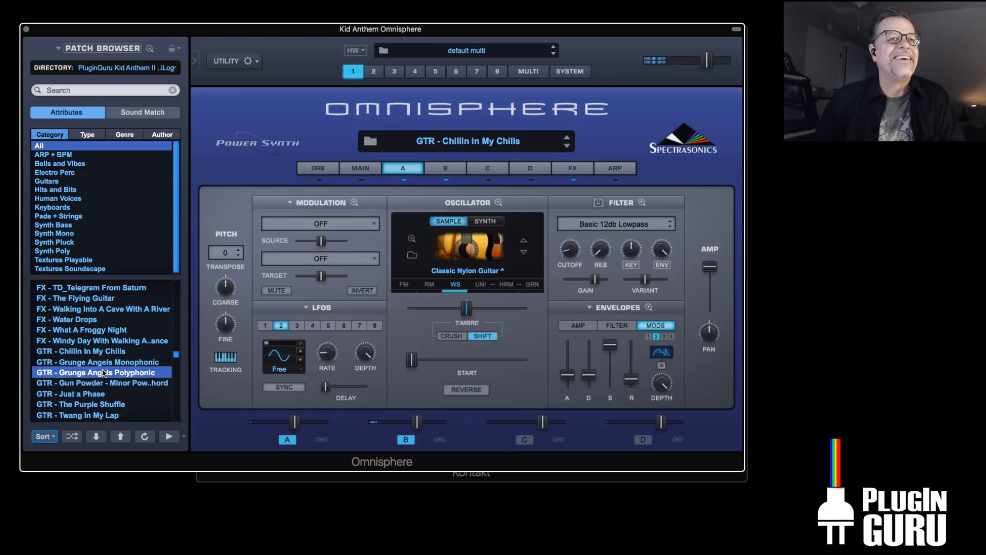
Audition FX - TD_Telegram From Saturn and return to FX - TD_Tangerine Ghosts
{"action": "scroll", "coordinate": [122, 359], "scroll_direction": "up", "scroll_amount": 2}
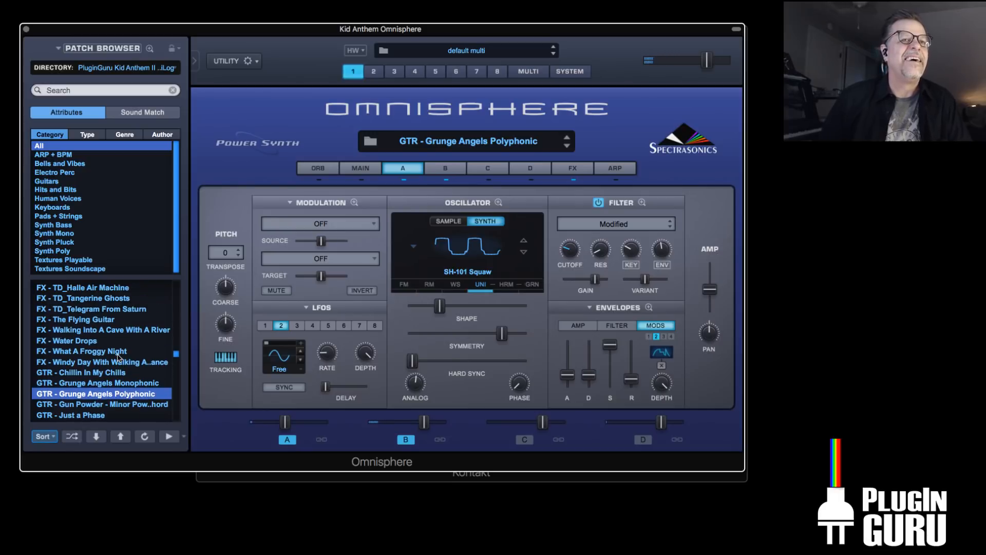
{"action": "left_click", "coordinate": [104, 309]}
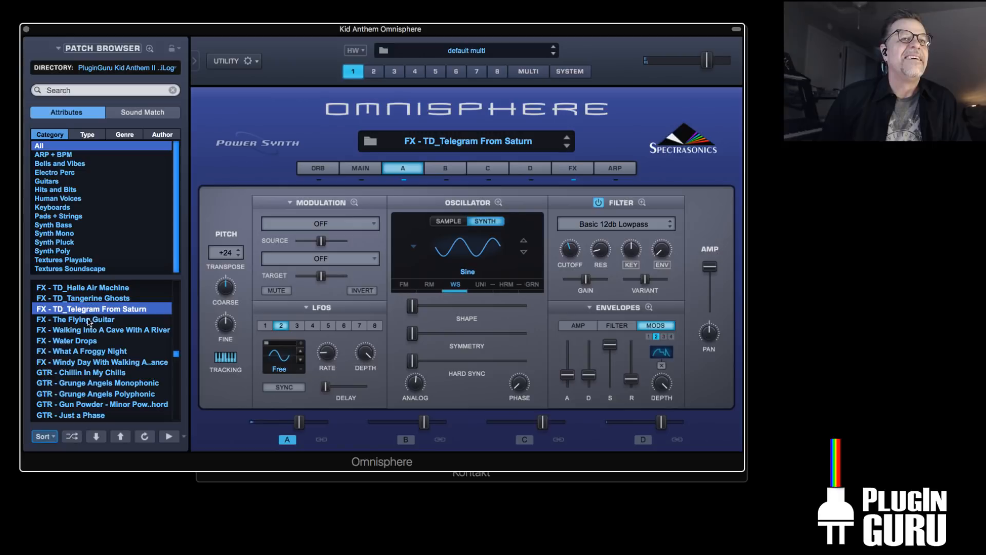
{"action": "left_click", "coordinate": [94, 298]}
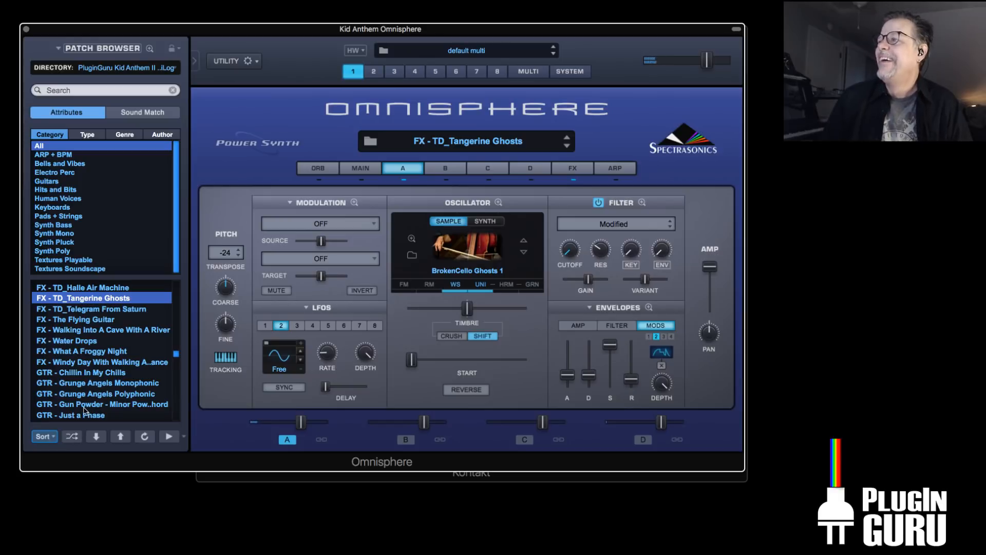
Audition the keyboard patch KEY - And The Hammond Rises, followed by KEY - Chimera
{"action": "scroll", "coordinate": [103, 385], "scroll_direction": "down", "scroll_amount": 5}
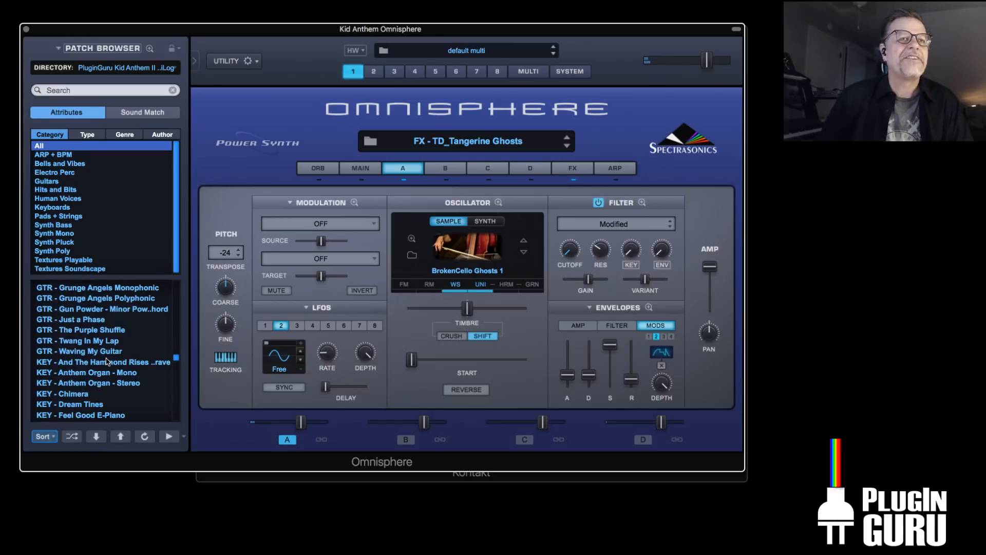
{"action": "left_click", "coordinate": [106, 364]}
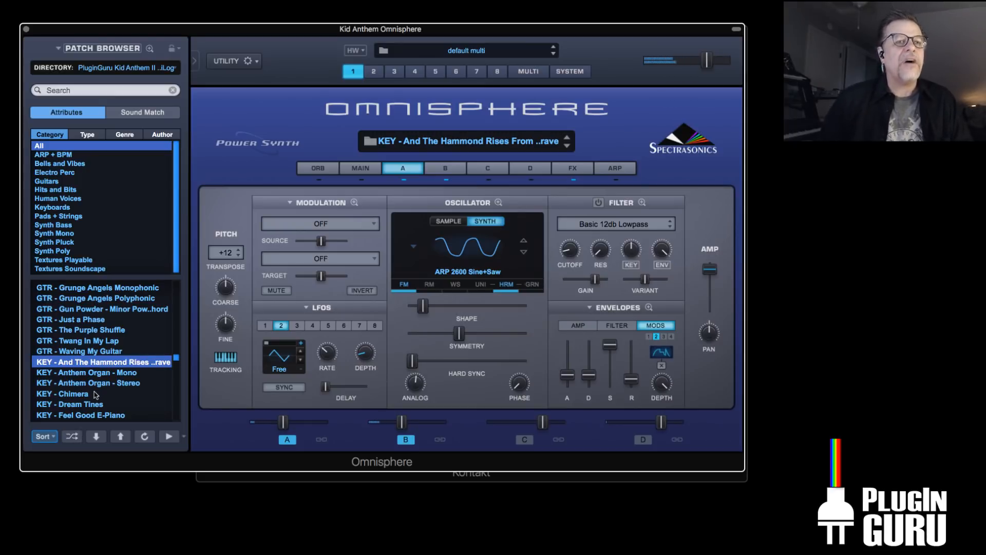
{"action": "scroll", "coordinate": [98, 378], "scroll_direction": "down", "scroll_amount": 3}
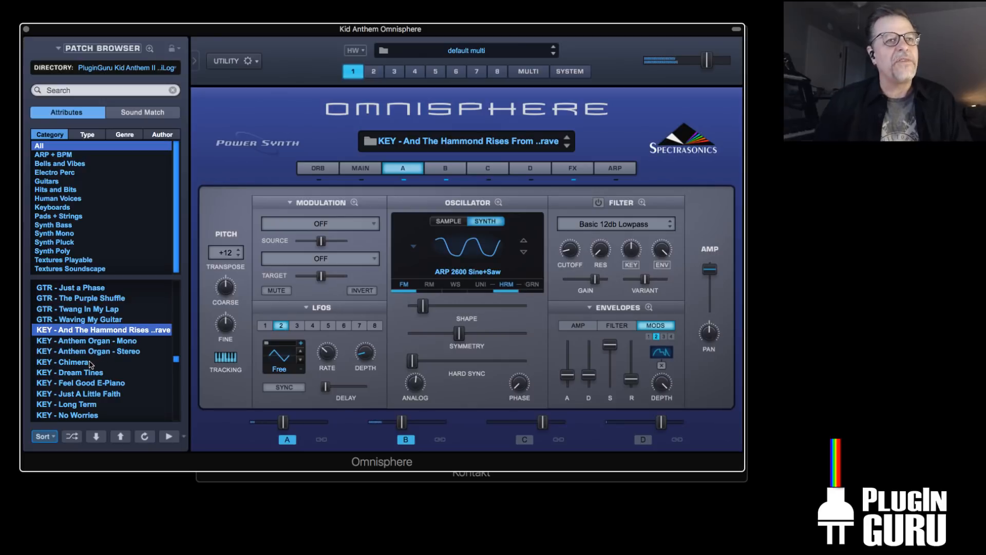
{"action": "left_click", "coordinate": [90, 363]}
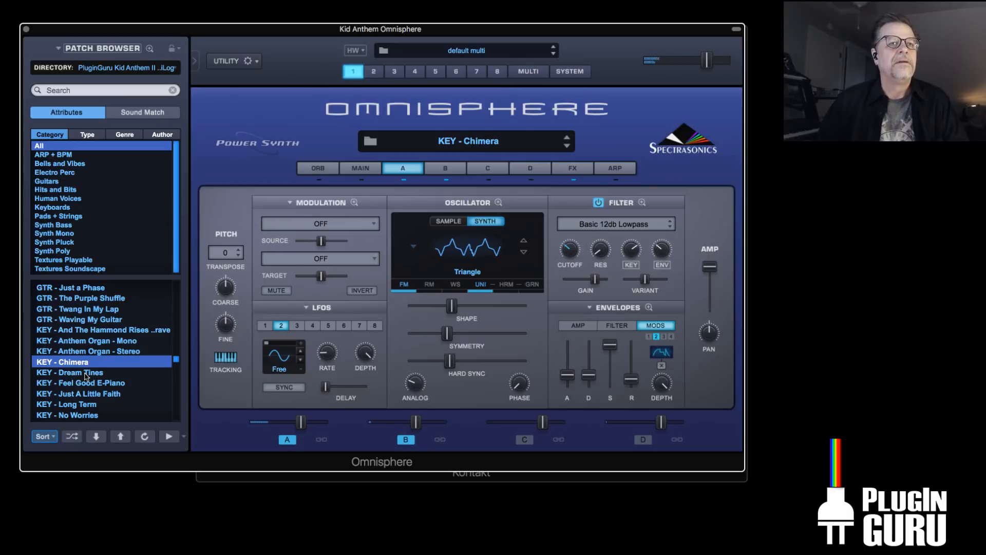
Audition the keyboard patches KEY - Dream Tines and KEY - Feel Good E-Piano, closing the Kontakt window in front
{"action": "left_click", "coordinate": [82, 375]}
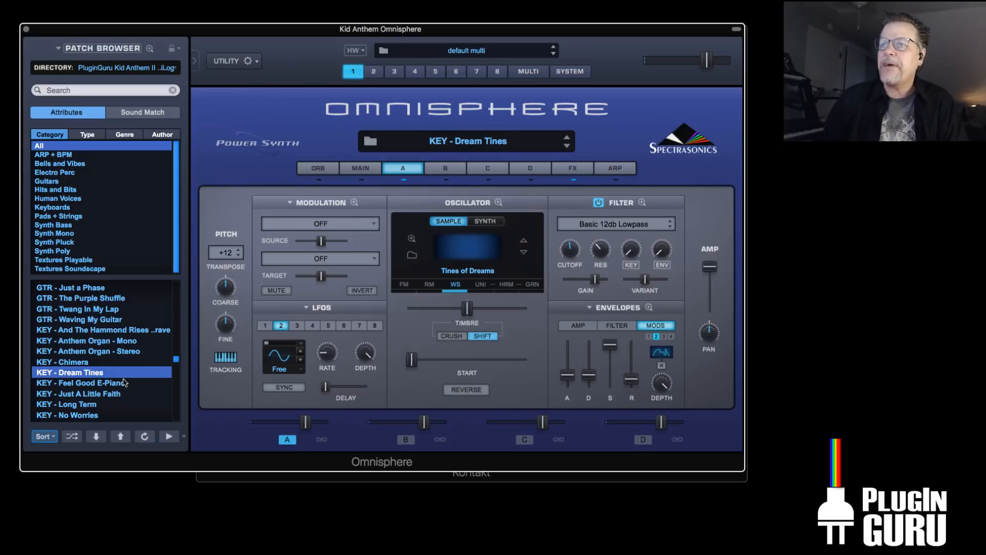
{"action": "left_click", "coordinate": [96, 386]}
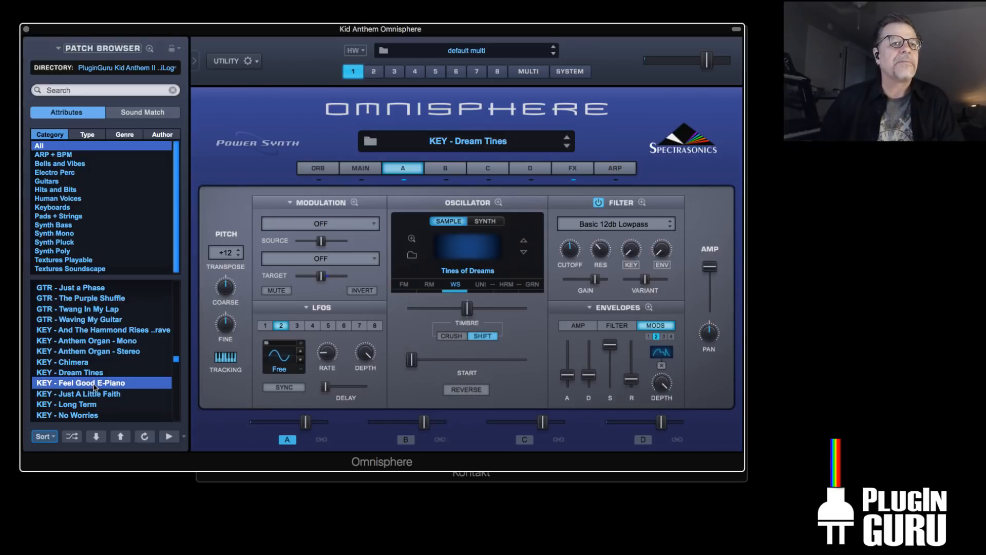
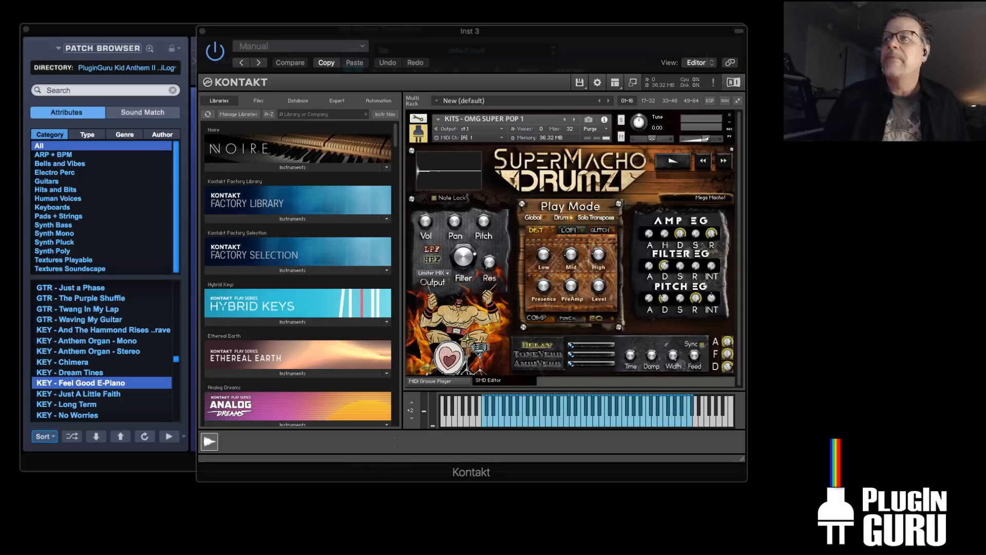
{"action": "left_click", "coordinate": [202, 31]}
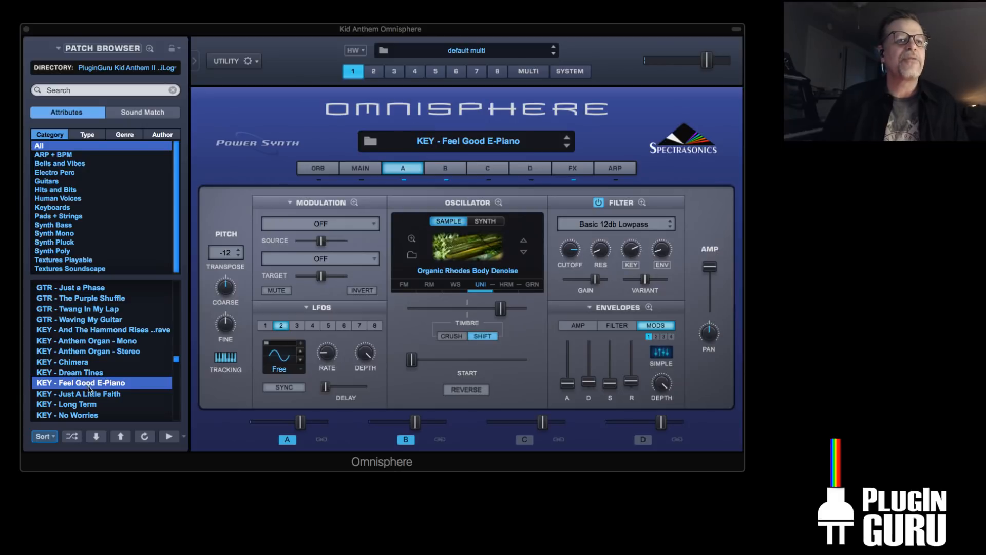
Audition the keyboard patches KEY - Omniano and KEY - Uni Organ
{"action": "scroll", "coordinate": [89, 389], "scroll_direction": "down", "scroll_amount": 3}
{"action": "left_click", "coordinate": [132, 383]}
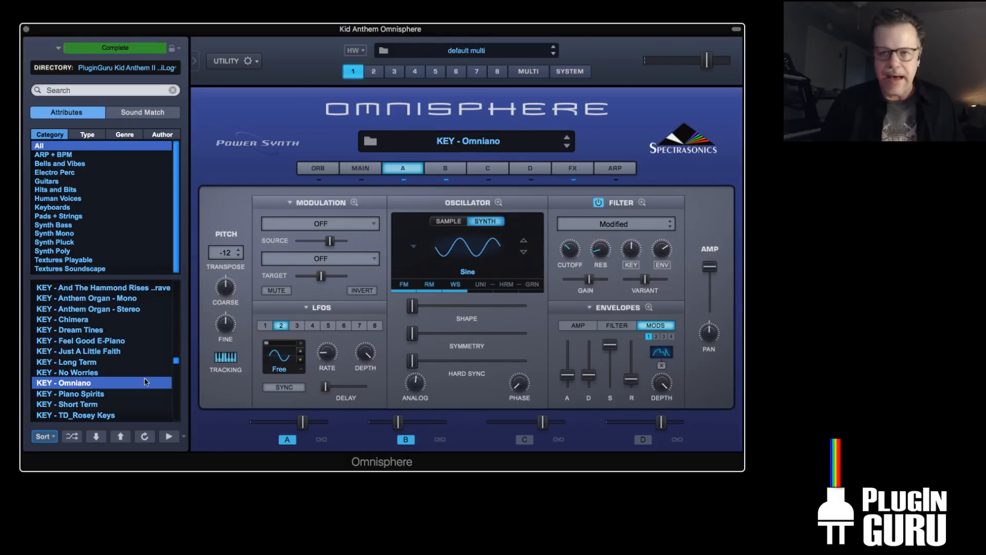
{"action": "key", "text": "super+Tab"}
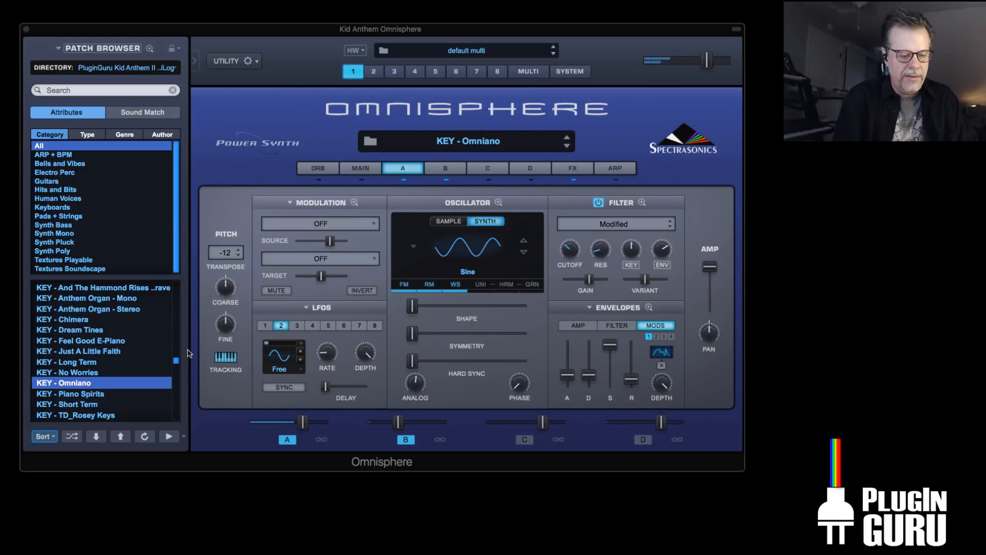
{"action": "scroll", "coordinate": [57, 366], "scroll_direction": "down", "scroll_amount": 3}
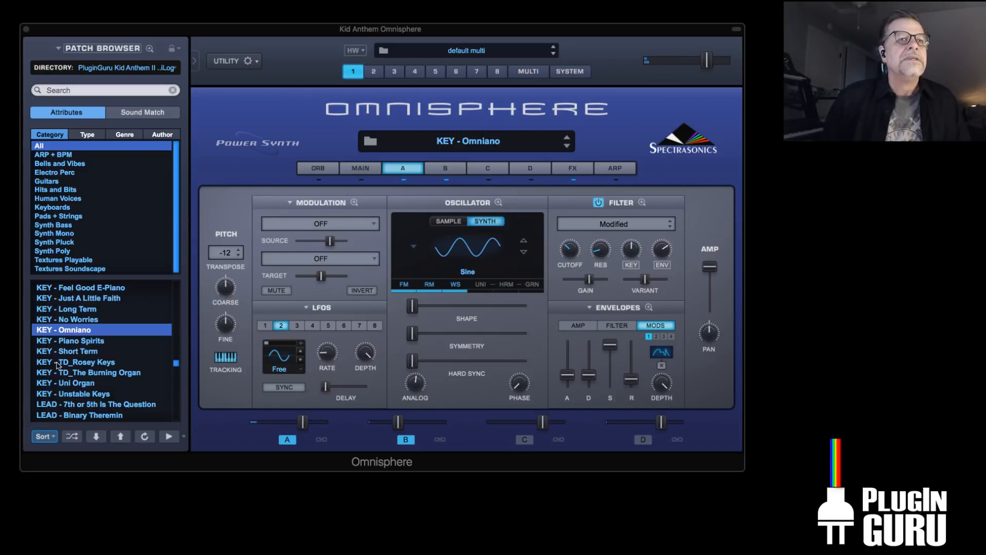
{"action": "left_click", "coordinate": [90, 382]}
Audition the lead patch LEAD - Binary Theremin, followed by LEAD - Calling Emerson
{"action": "scroll", "coordinate": [97, 368], "scroll_direction": "down", "scroll_amount": 2}
{"action": "scroll", "coordinate": [98, 367], "scroll_direction": "down", "scroll_amount": 1}
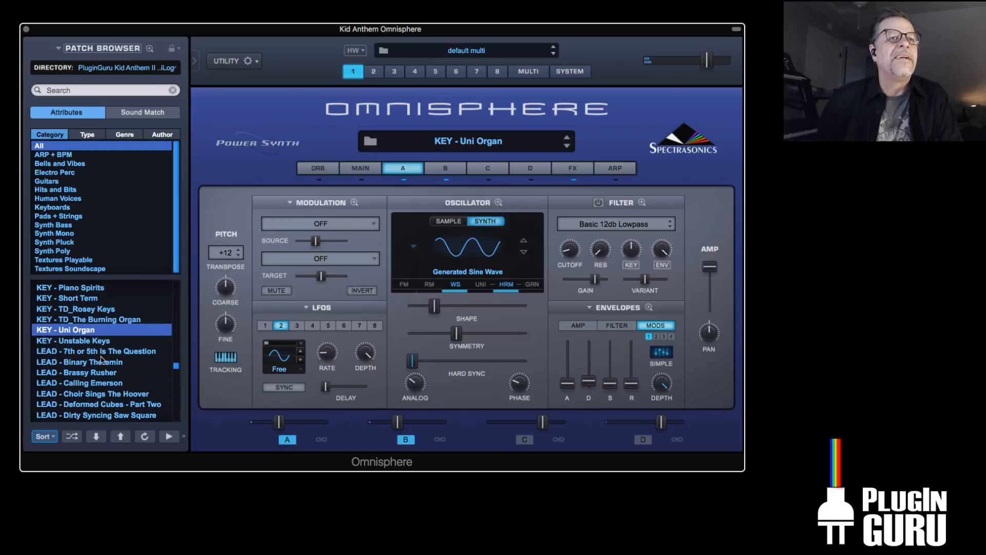
{"action": "left_click", "coordinate": [104, 363]}
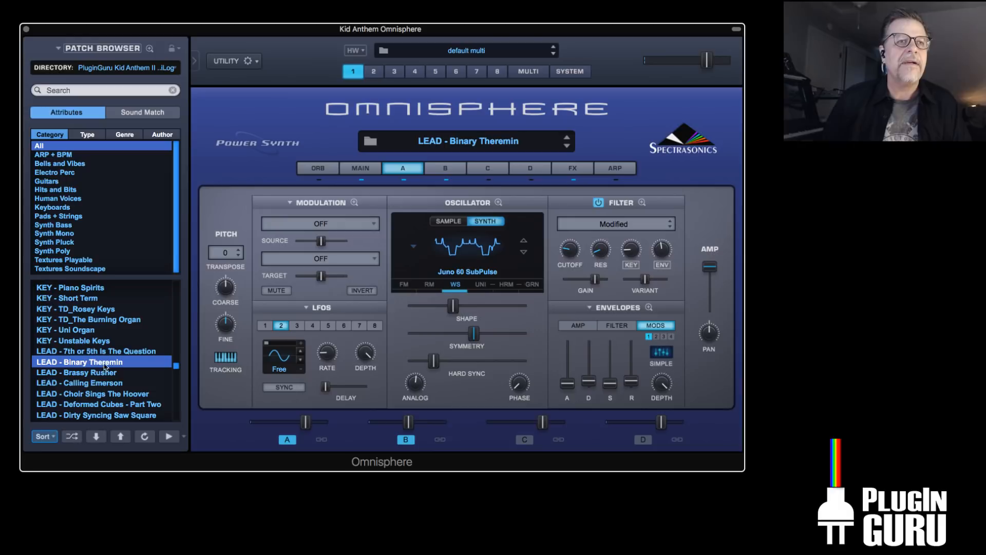
{"action": "left_click", "coordinate": [94, 383]}
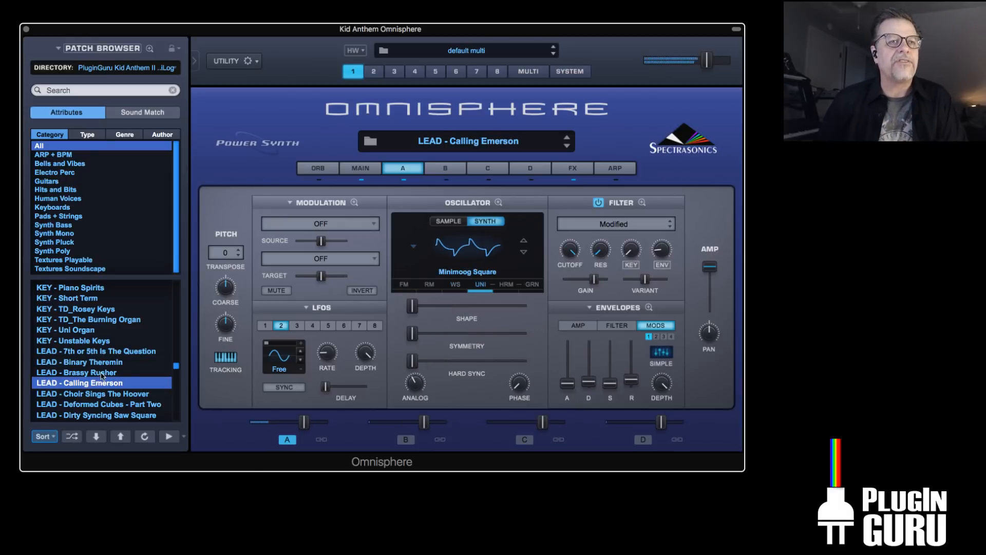
Audition LEAD - Dirty Syncing Saw Square, followed by LEAD - Spider Silk
{"action": "scroll", "coordinate": [94, 383], "scroll_direction": "down", "scroll_amount": 3}
{"action": "left_click", "coordinate": [96, 362]}
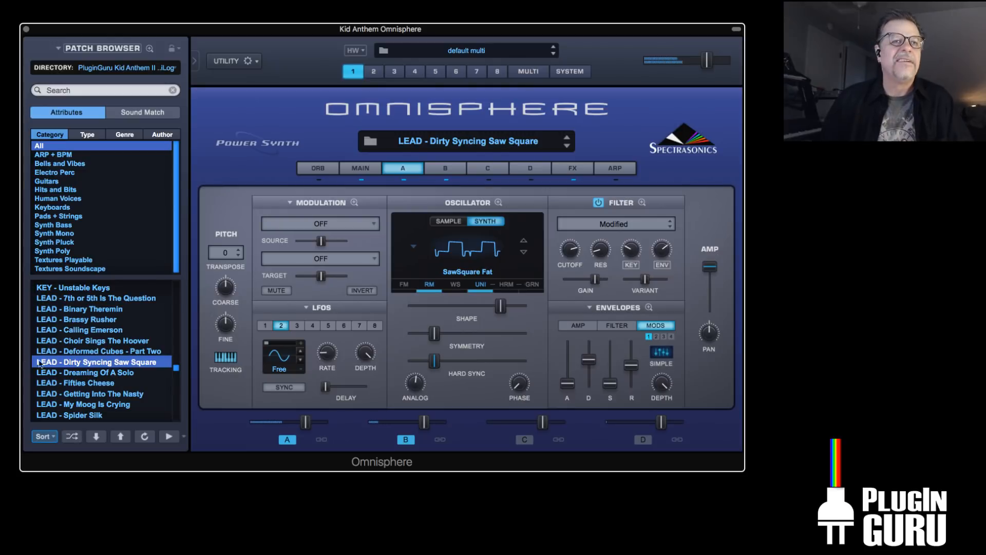
{"action": "scroll", "coordinate": [82, 383], "scroll_direction": "down", "scroll_amount": 2}
{"action": "left_click", "coordinate": [84, 373]}
Audition the lead patches LEAD - TD_Alpha Theramin, LEAD - TD_Desert Fleas and LEAD - TD_Leading The Eagle
{"action": "scroll", "coordinate": [103, 375], "scroll_direction": "down", "scroll_amount": 1}
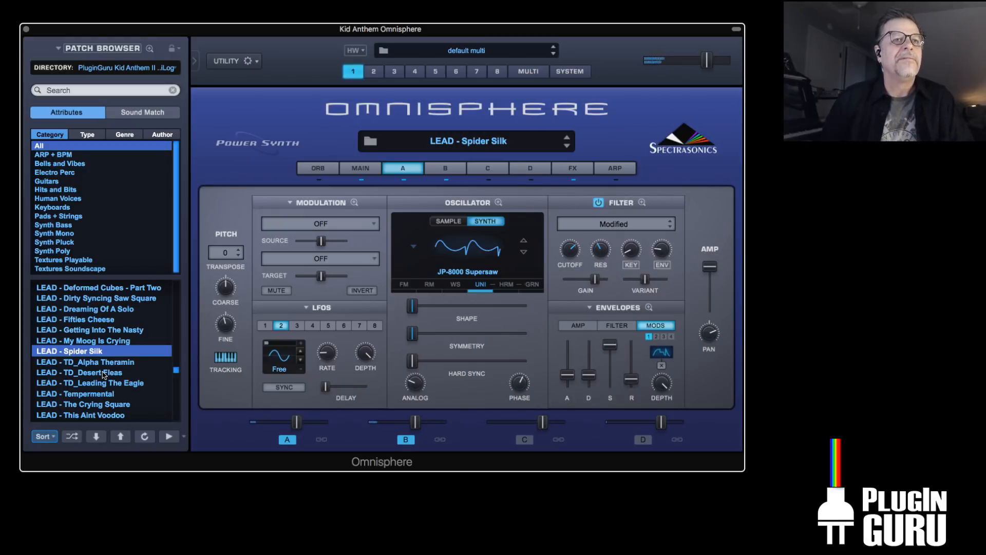
{"action": "left_click", "coordinate": [100, 362]}
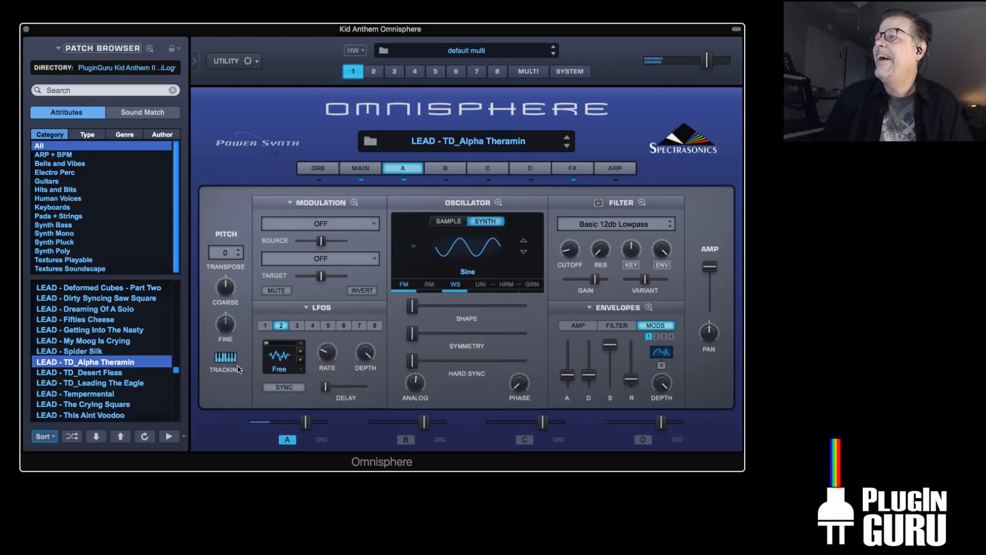
{"action": "left_click", "coordinate": [99, 374]}
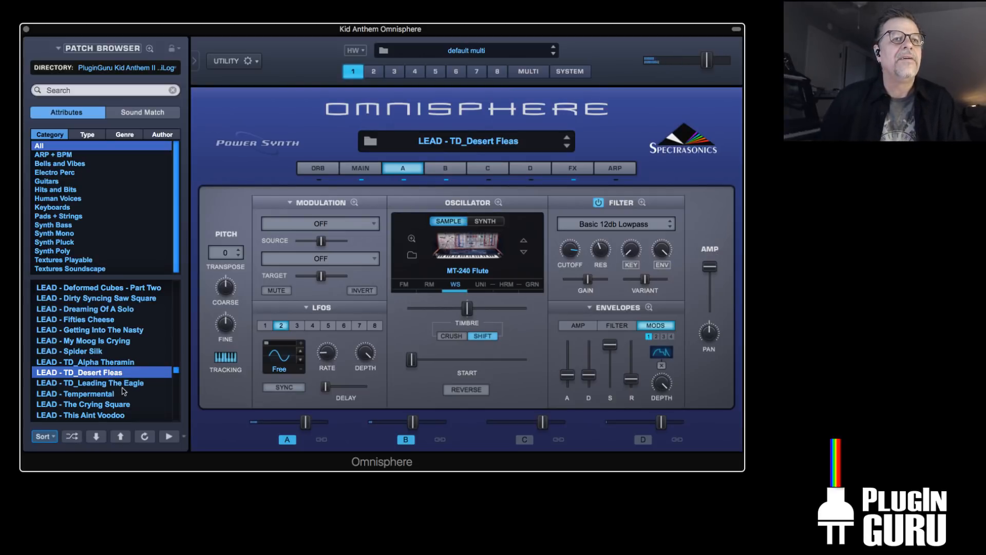
{"action": "left_click", "coordinate": [122, 388]}
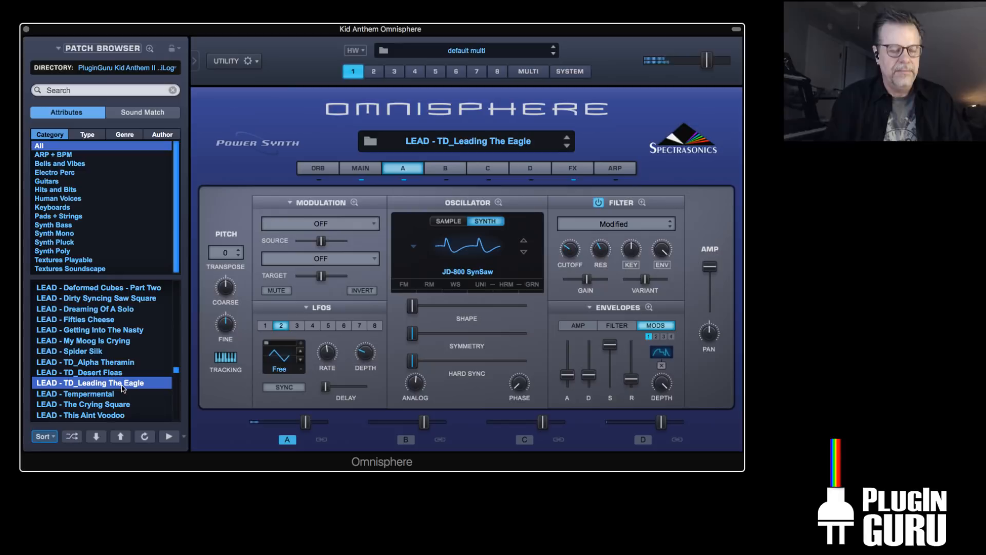
Audition the lead patch LEAD - The Crying Square and the pad patch PAD - Ambient Strat
{"action": "scroll", "coordinate": [122, 388], "scroll_direction": "down", "scroll_amount": 5}
{"action": "left_click", "coordinate": [99, 352]}
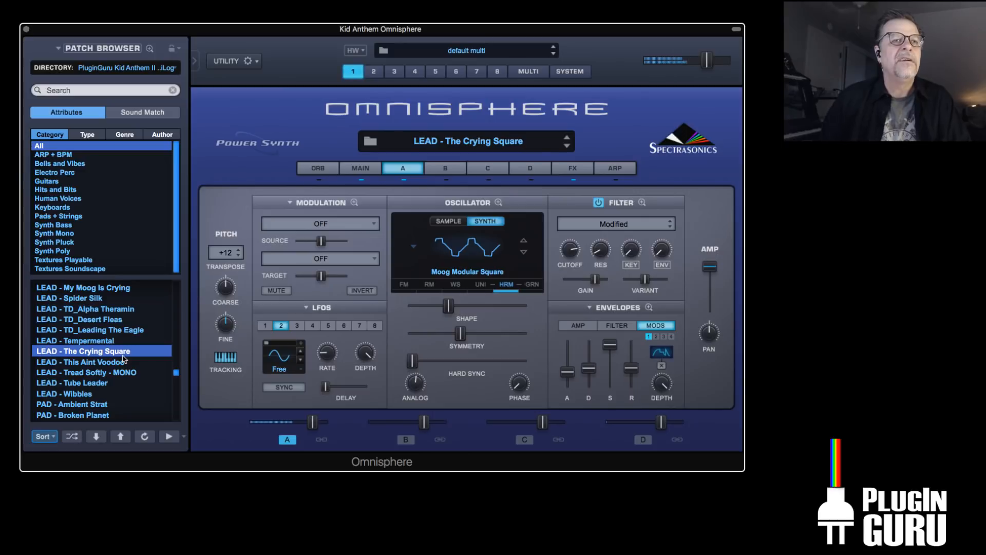
{"action": "left_click", "coordinate": [85, 404]}
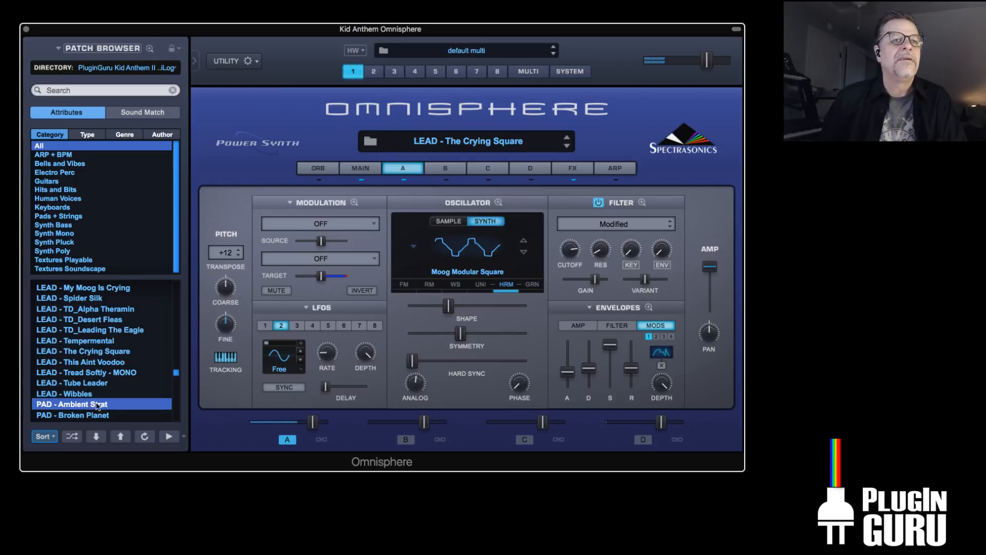
Audition the pad patches PAD - Chilling In The Breeze and PAD - Guitar and Strings
{"action": "scroll", "coordinate": [103, 391], "scroll_direction": "down", "scroll_amount": 4}
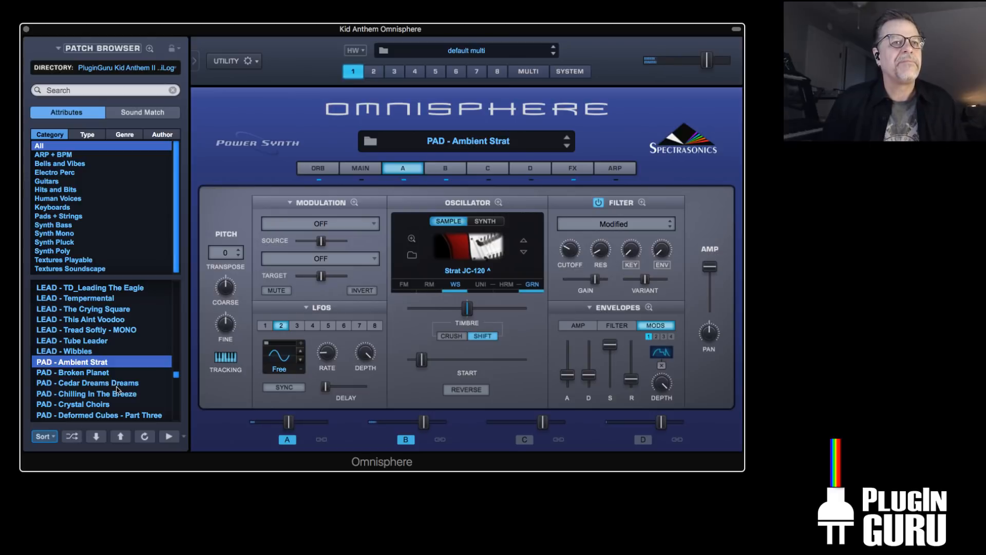
{"action": "left_click", "coordinate": [86, 394]}
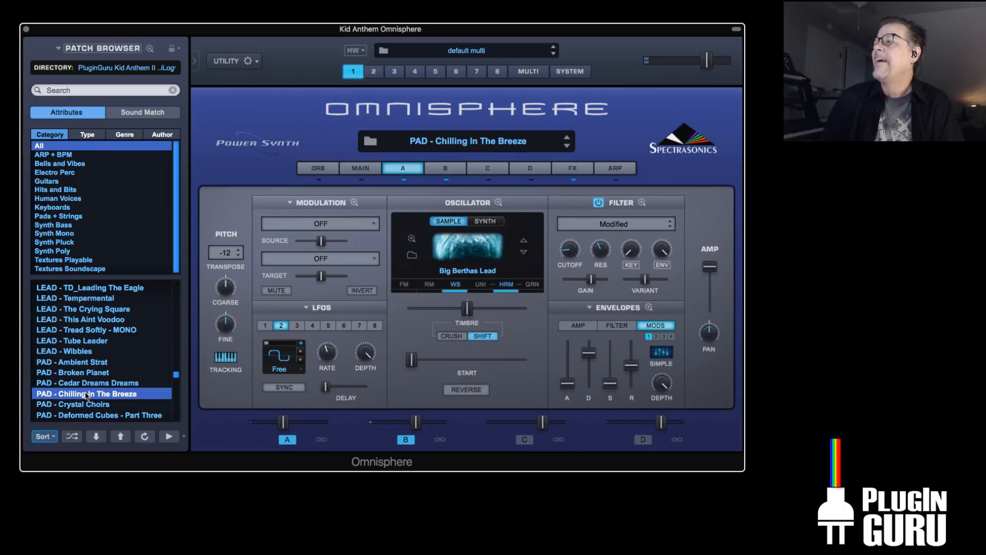
{"action": "scroll", "coordinate": [85, 395], "scroll_direction": "down", "scroll_amount": 3}
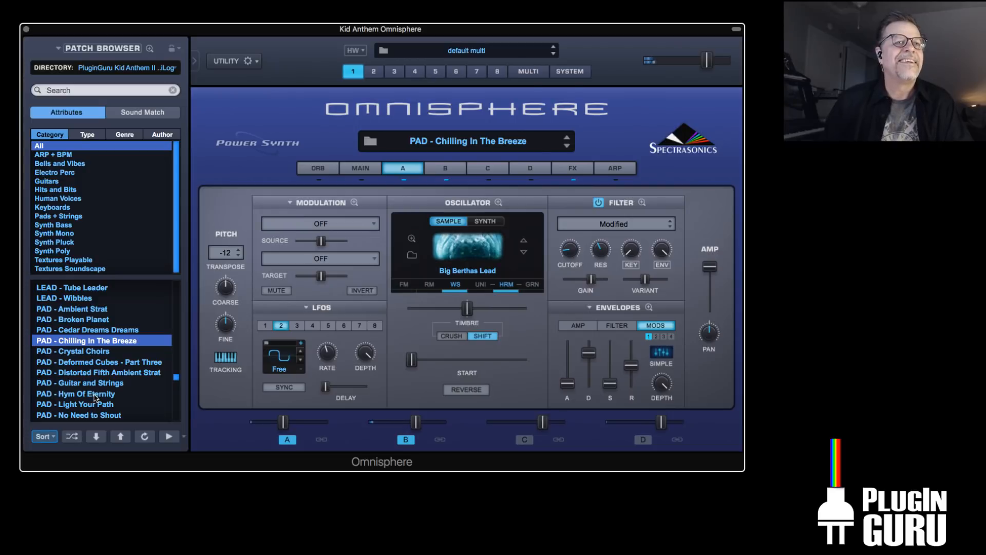
{"action": "left_click", "coordinate": [98, 384]}
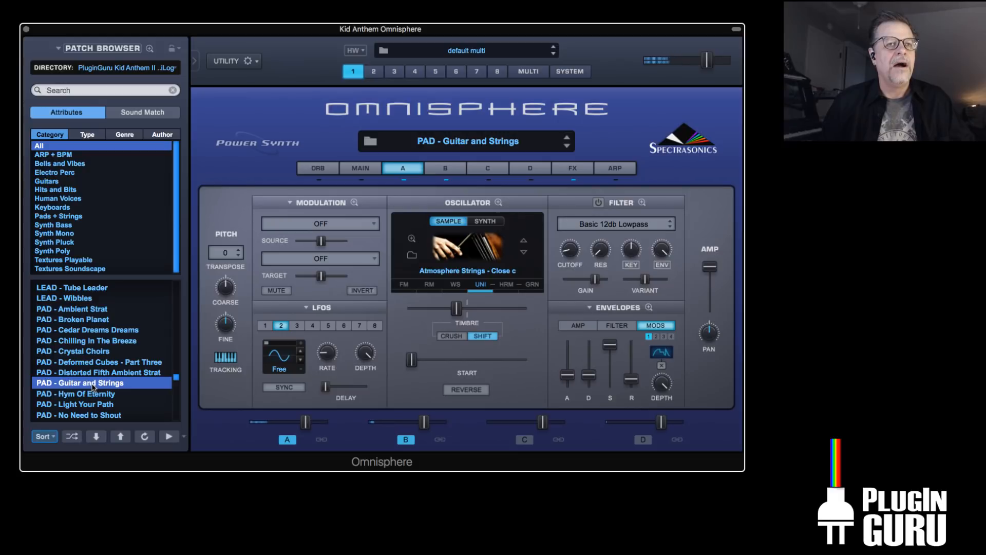
Audition PAD - PWM Dreams, followed by PAD - No Need to Shout
{"action": "scroll", "coordinate": [95, 390], "scroll_direction": "down", "scroll_amount": 3}
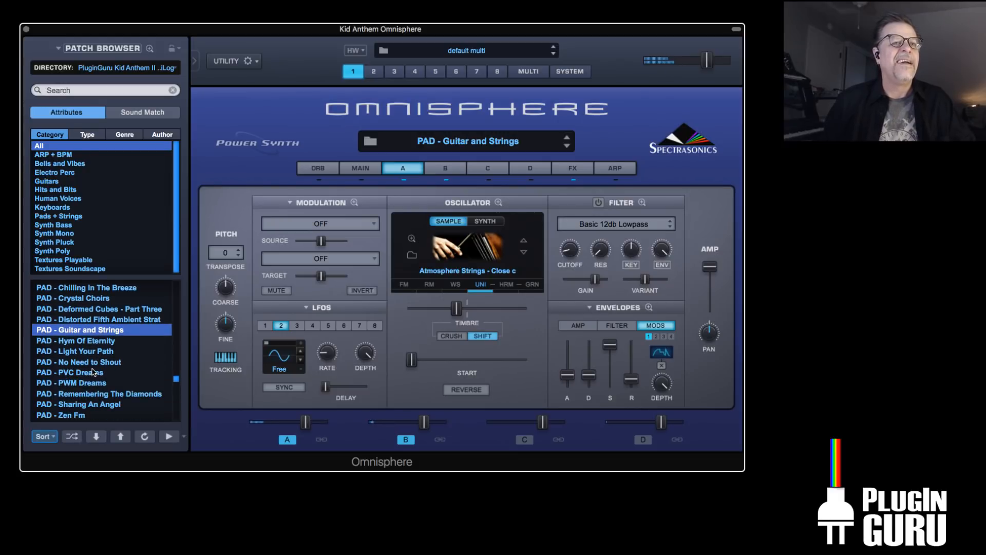
{"action": "left_click", "coordinate": [92, 383]}
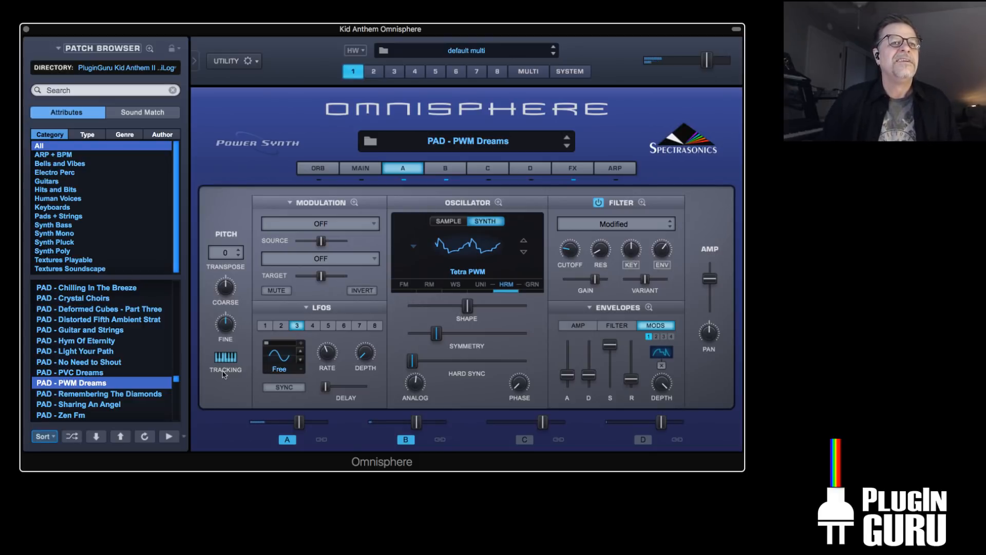
{"action": "left_click", "coordinate": [106, 363]}
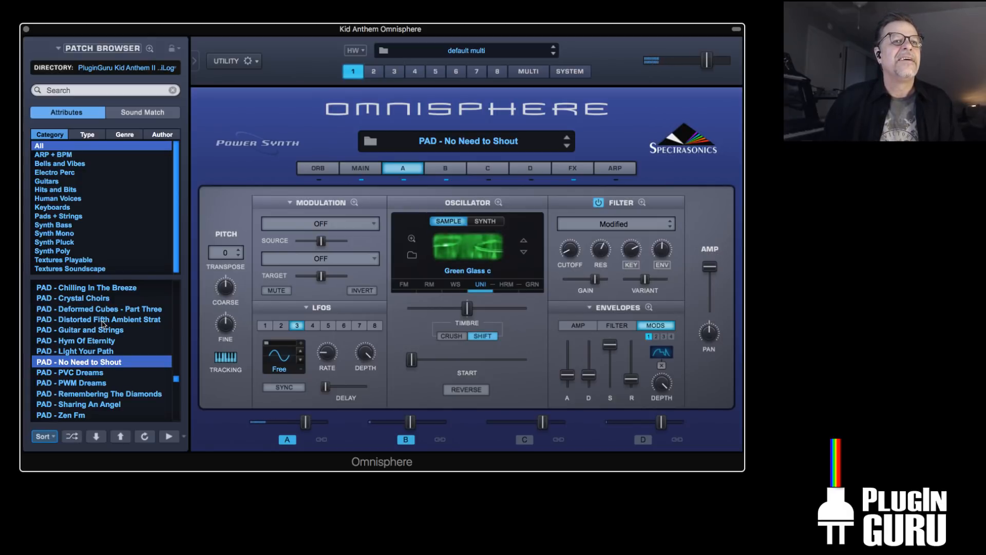
Audition the drone patch PAD DRONE - Pulsar - No BPM and the phrase patch PHR TEXT - Distorted Light
{"action": "scroll", "coordinate": [103, 323], "scroll_direction": "down", "scroll_amount": 4}
{"action": "scroll", "coordinate": [106, 351], "scroll_direction": "down", "scroll_amount": 3}
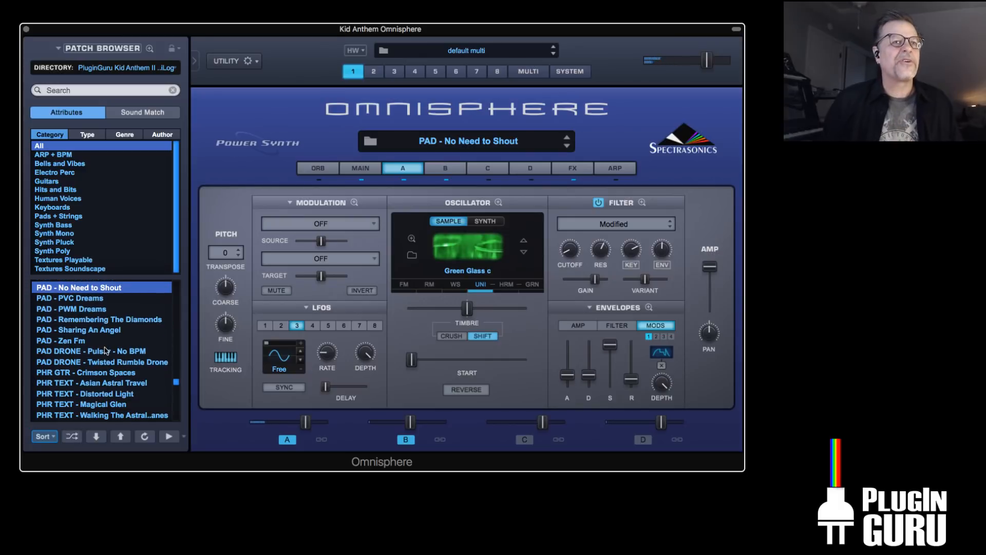
{"action": "left_click", "coordinate": [106, 351]}
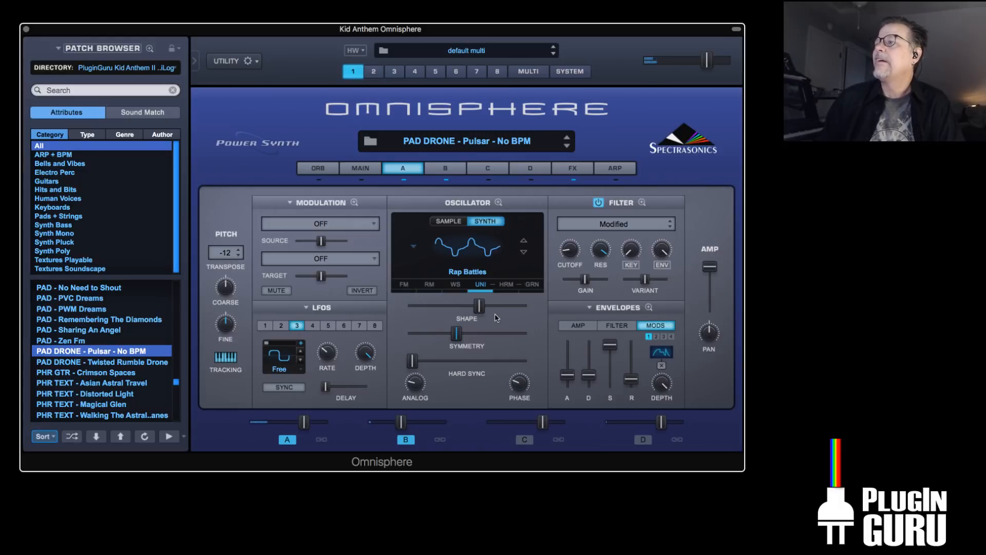
{"action": "scroll", "coordinate": [134, 368], "scroll_direction": "down", "scroll_amount": 5}
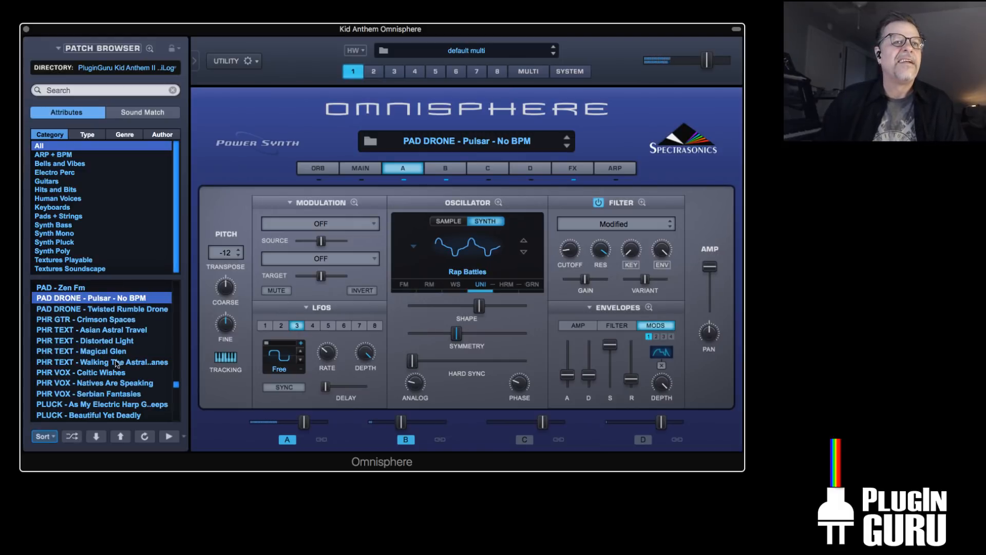
{"action": "left_click", "coordinate": [108, 342]}
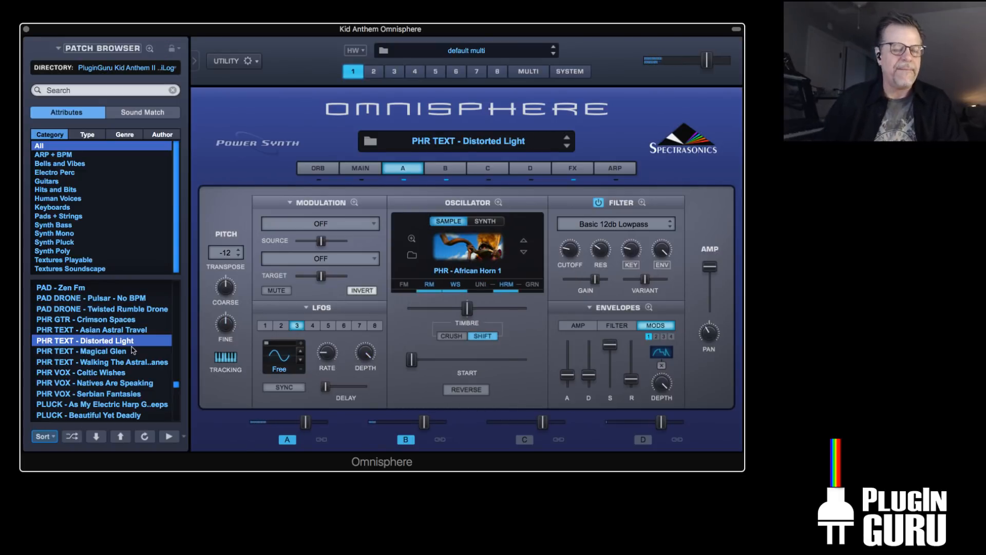
Load the vocal phrase patch PHR VOX - Celtic Wishes and show the granular settings of layer A's oscillator
{"action": "scroll", "coordinate": [115, 374], "scroll_direction": "down", "scroll_amount": 4}
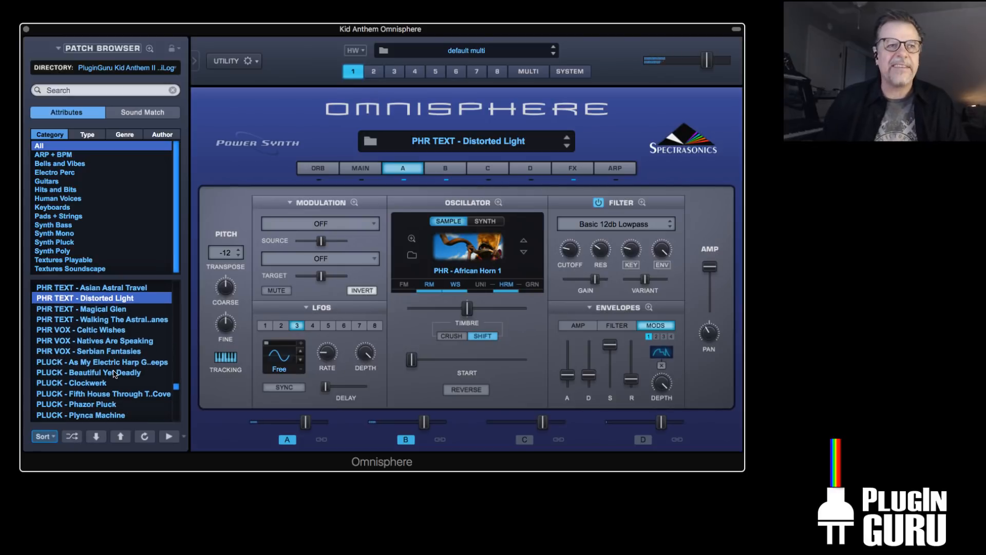
{"action": "left_click", "coordinate": [107, 329]}
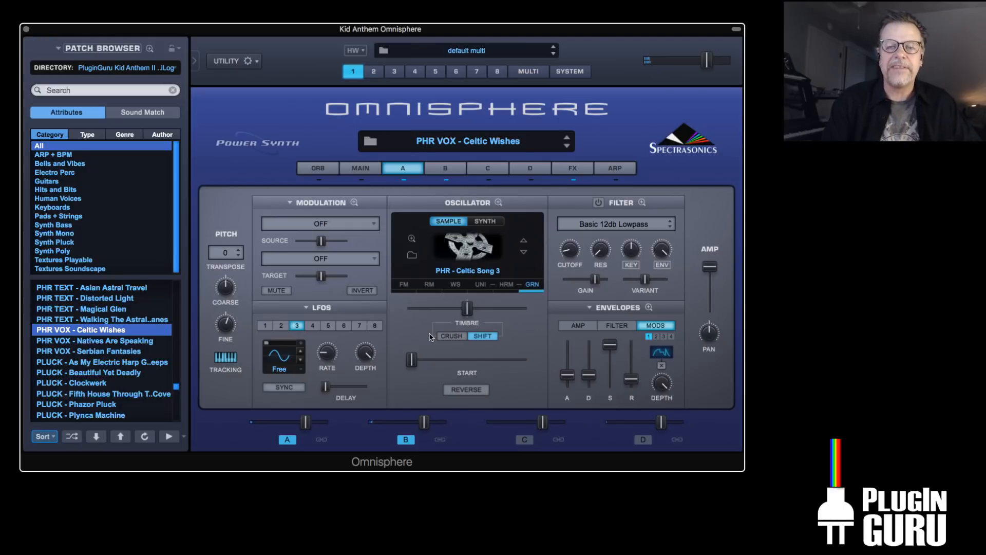
{"action": "left_click", "coordinate": [534, 285]}
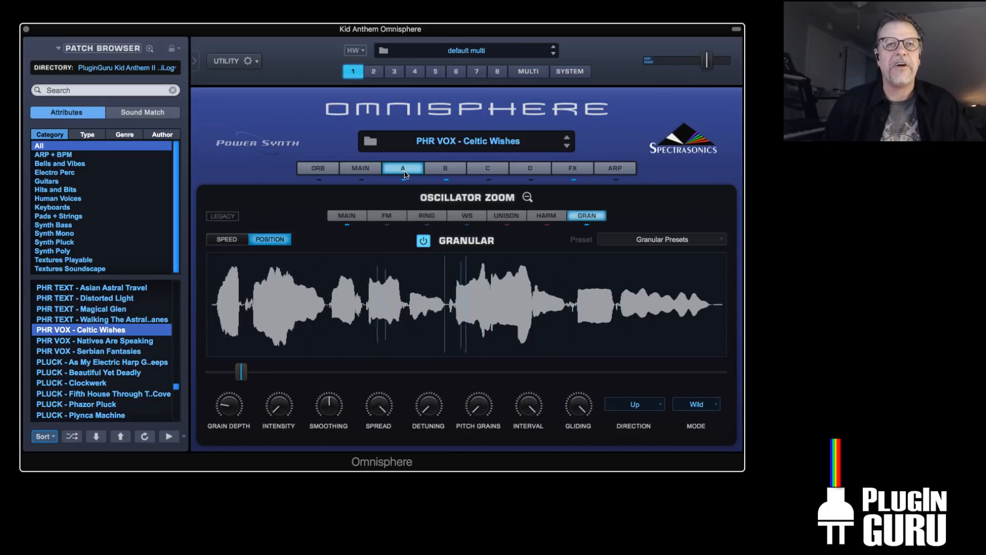
Examine the common effects and layer A's effects rack, and return to layer A's overview page
{"action": "left_click", "coordinate": [574, 169]}
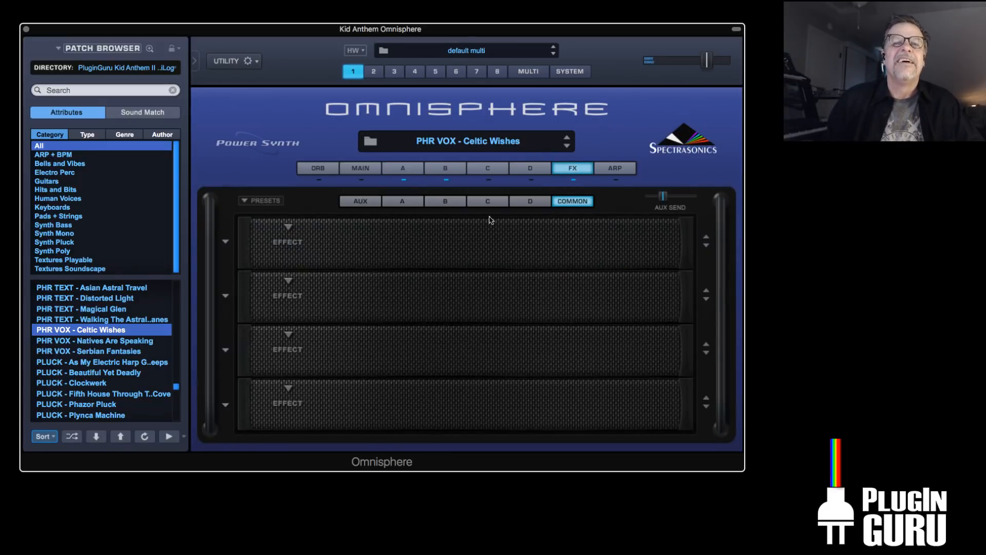
{"action": "left_click", "coordinate": [403, 202]}
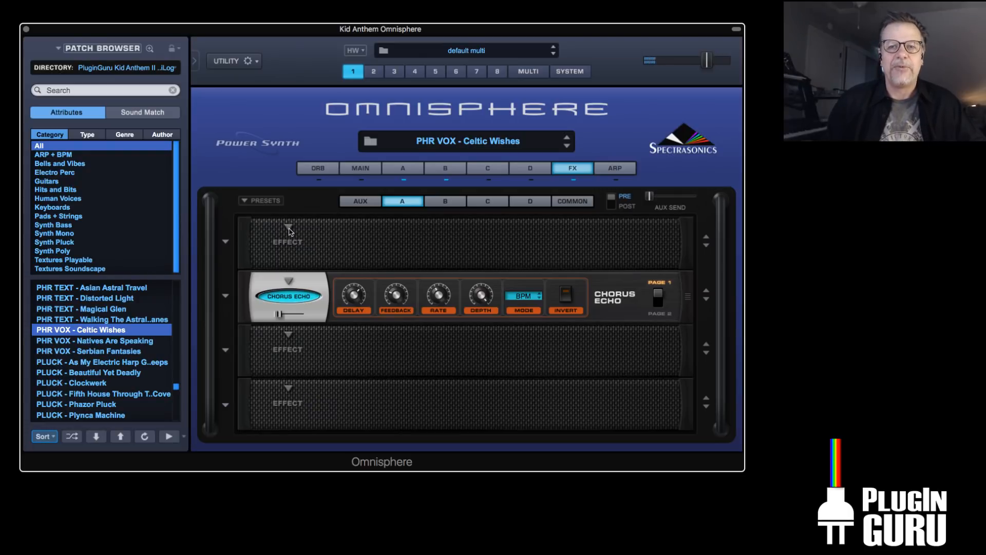
{"action": "left_click", "coordinate": [406, 169]}
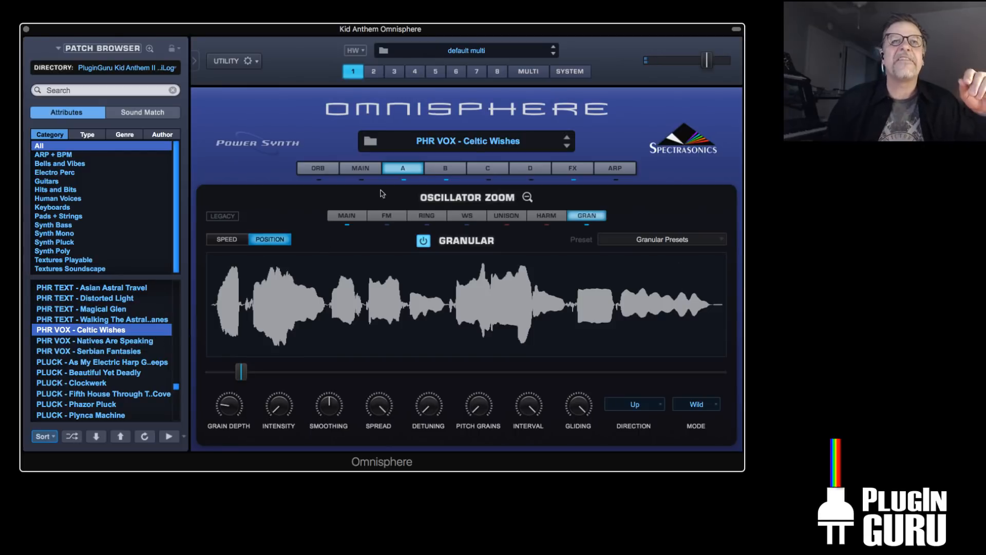
{"action": "left_click", "coordinate": [396, 169]}
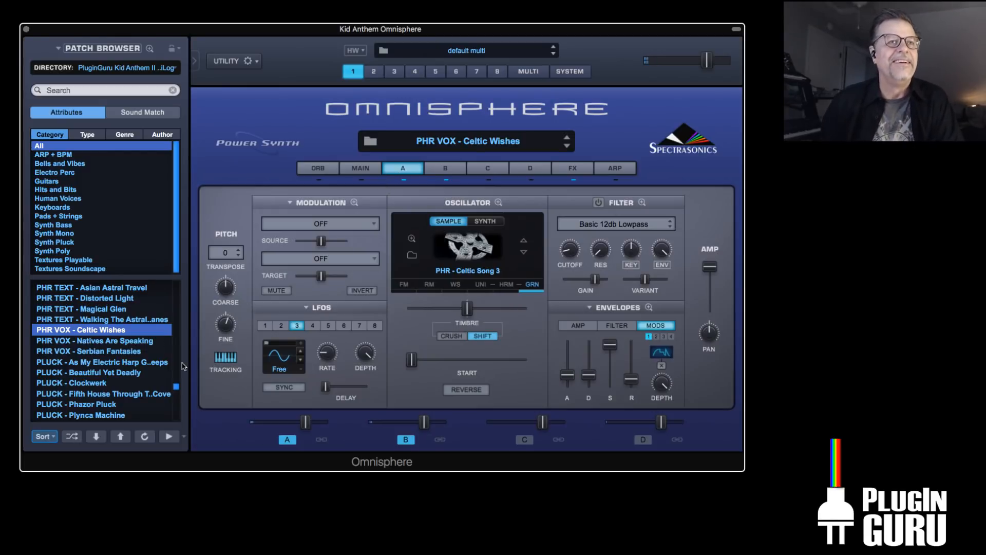
Audition PHR VOX - Serbian Fantasies, followed by the pluck patches TD_Enter The Light, TD_Unicorn Pluck and Tuaro
{"action": "left_click", "coordinate": [105, 351]}
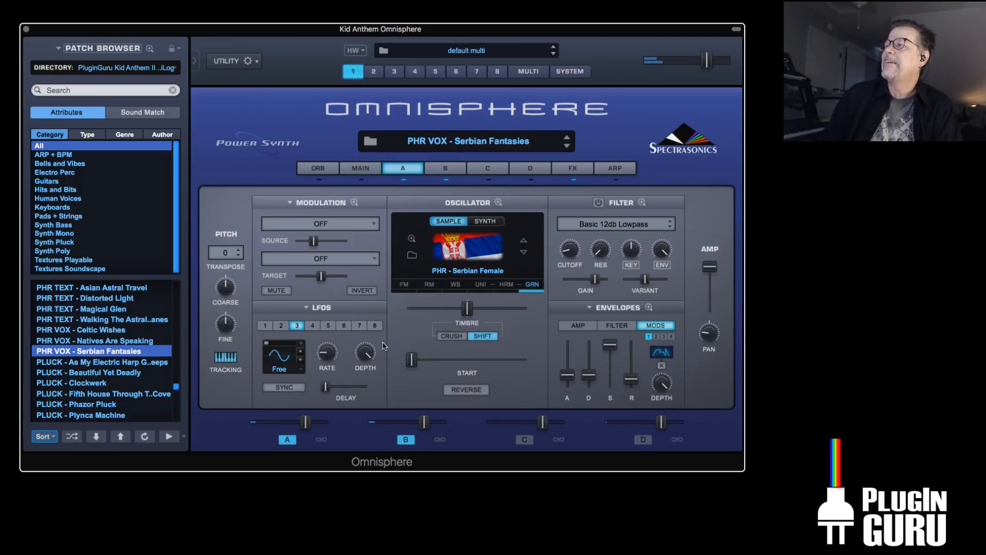
{"action": "scroll", "coordinate": [85, 362], "scroll_direction": "down", "scroll_amount": 5}
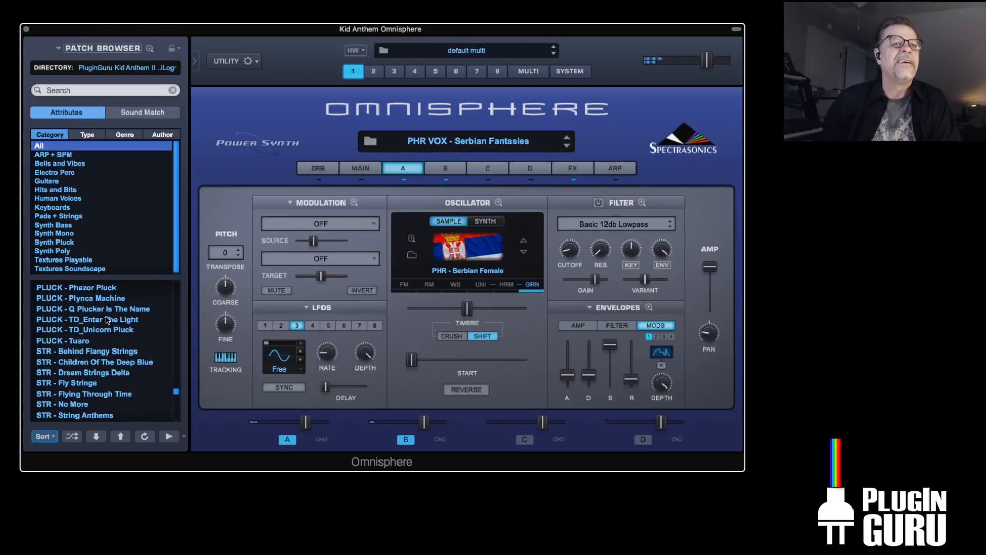
{"action": "left_click", "coordinate": [111, 321]}
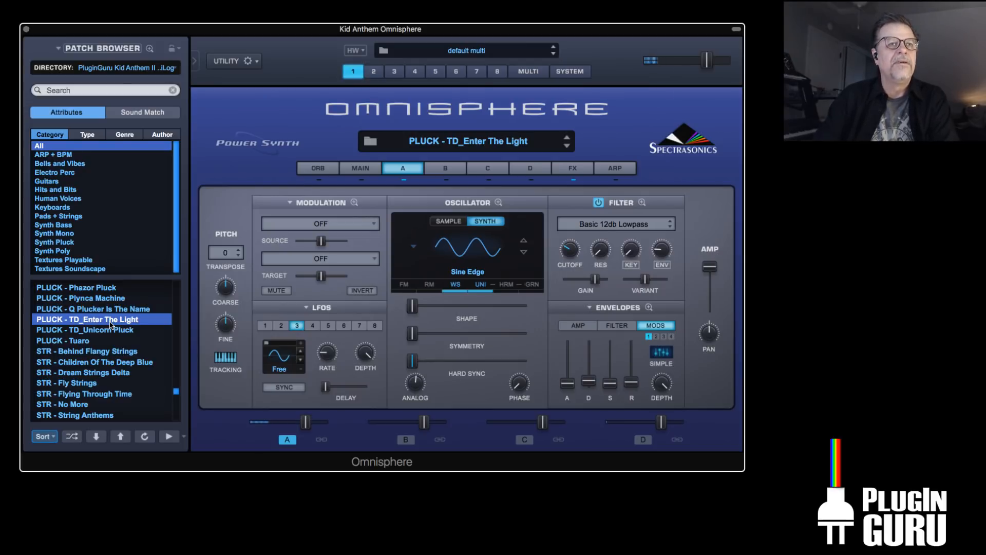
{"action": "left_click", "coordinate": [111, 332]}
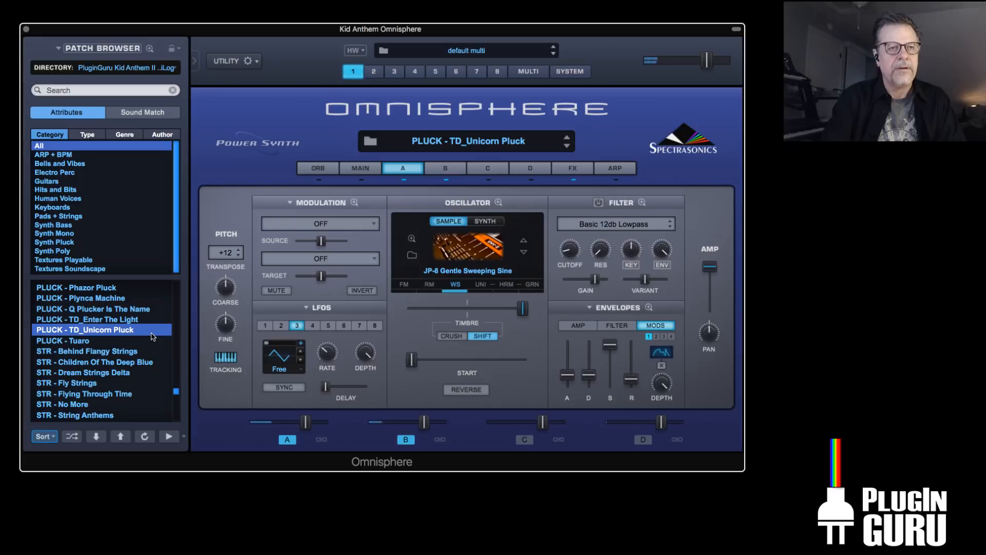
{"action": "left_click", "coordinate": [87, 340]}
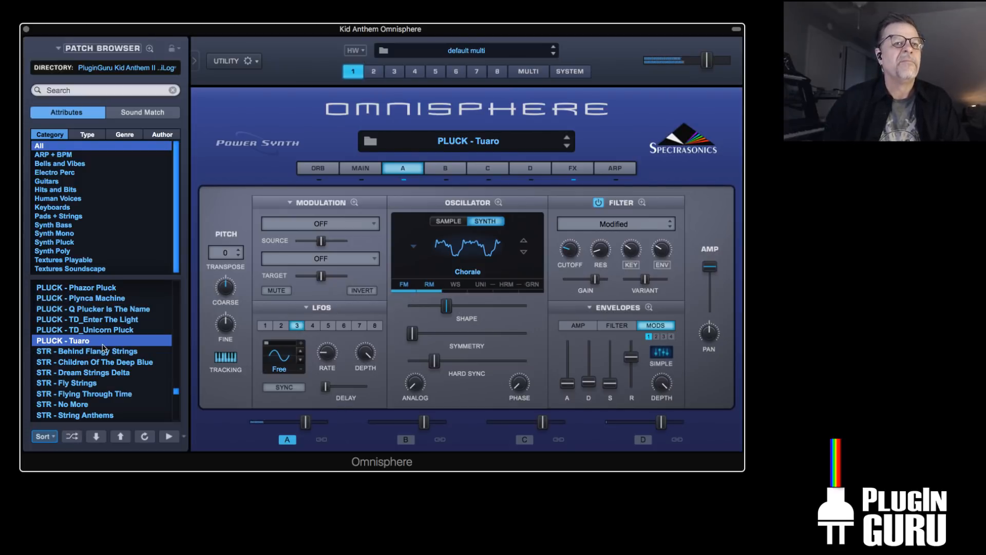
Audition the string patches STR - Strings of Athena - Ceremony Bows, STR - Swirls of Purple and STR - Flying Through Time
{"action": "scroll", "coordinate": [112, 372], "scroll_direction": "down", "scroll_amount": 2}
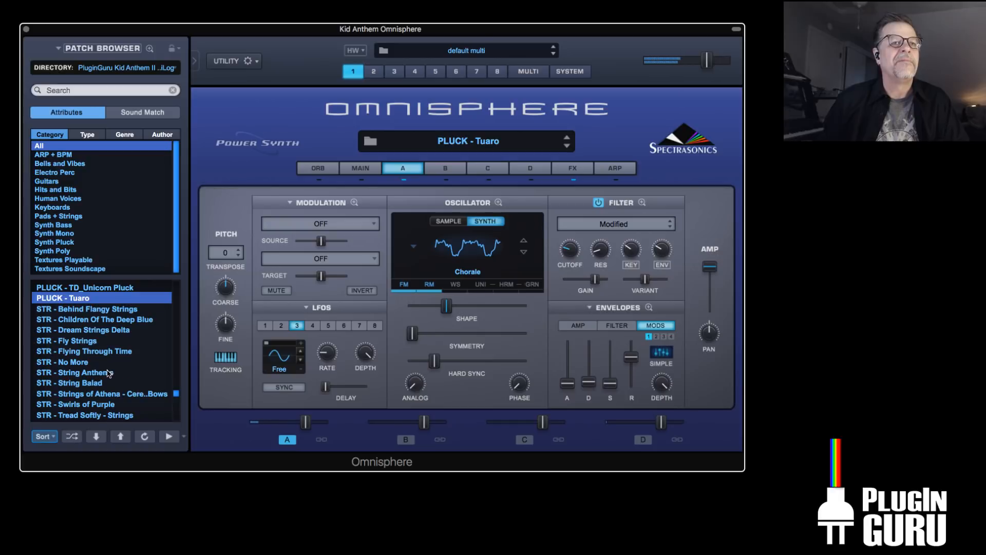
{"action": "scroll", "coordinate": [111, 373], "scroll_direction": "down", "scroll_amount": 2}
{"action": "left_click", "coordinate": [96, 361]}
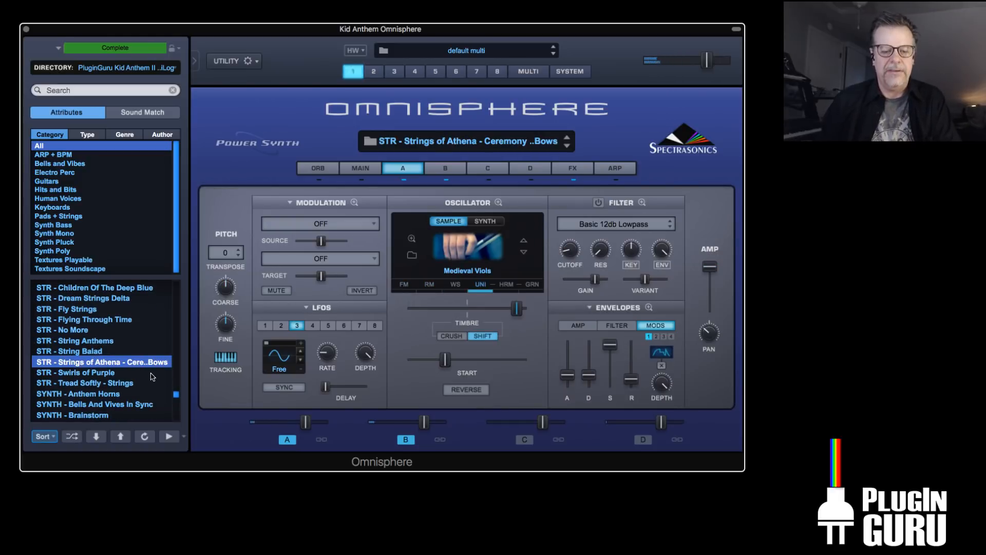
{"action": "left_click", "coordinate": [130, 374]}
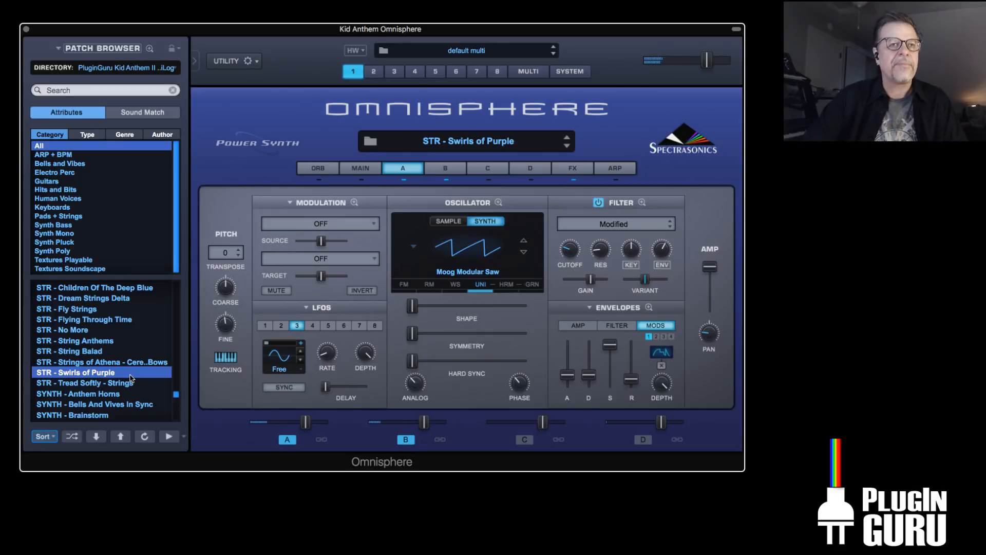
{"action": "left_click", "coordinate": [103, 320]}
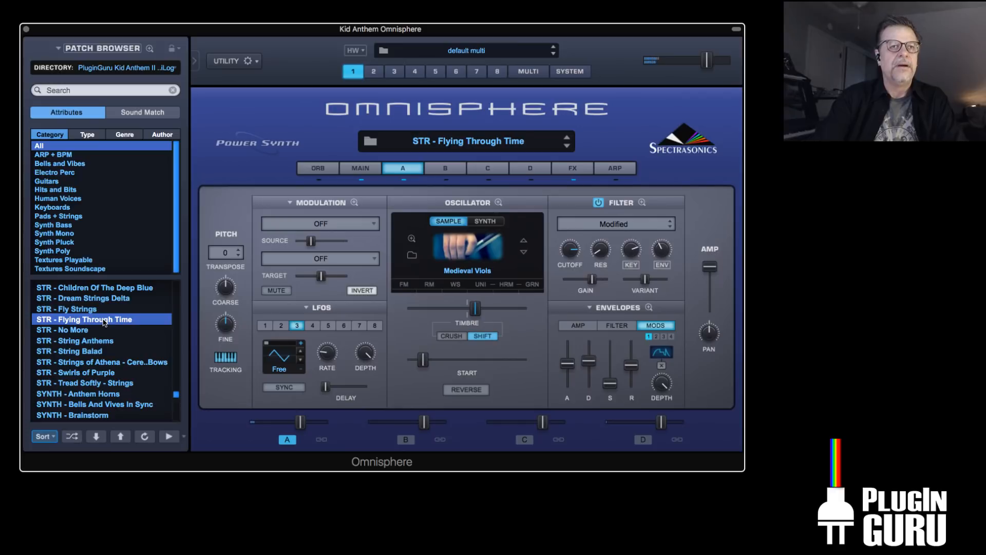
Audition the synth patches SYNTH - Anthem Horns, SYNTH - Cascading and SYNTH - Deformed Cubes
{"action": "scroll", "coordinate": [112, 354], "scroll_direction": "down", "scroll_amount": 2}
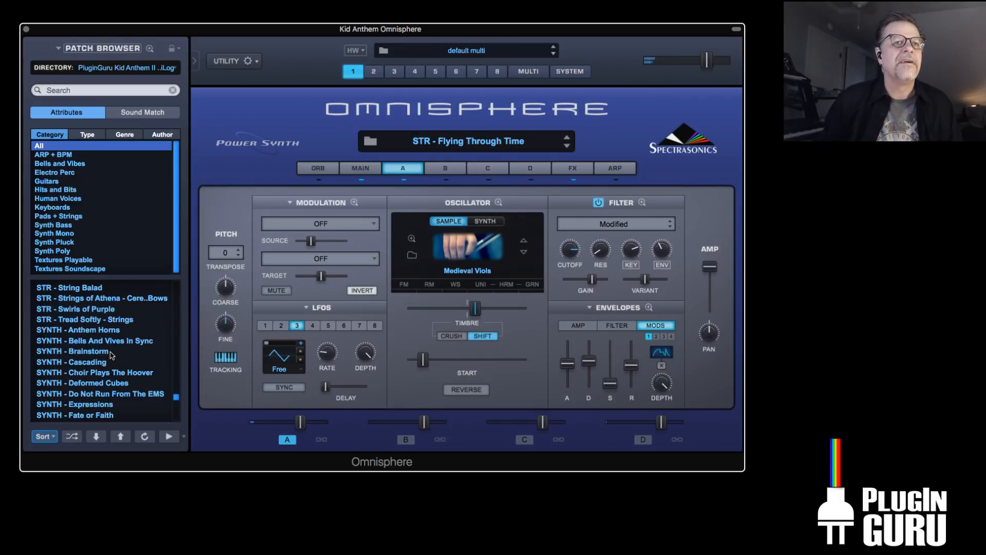
{"action": "left_click", "coordinate": [99, 330]}
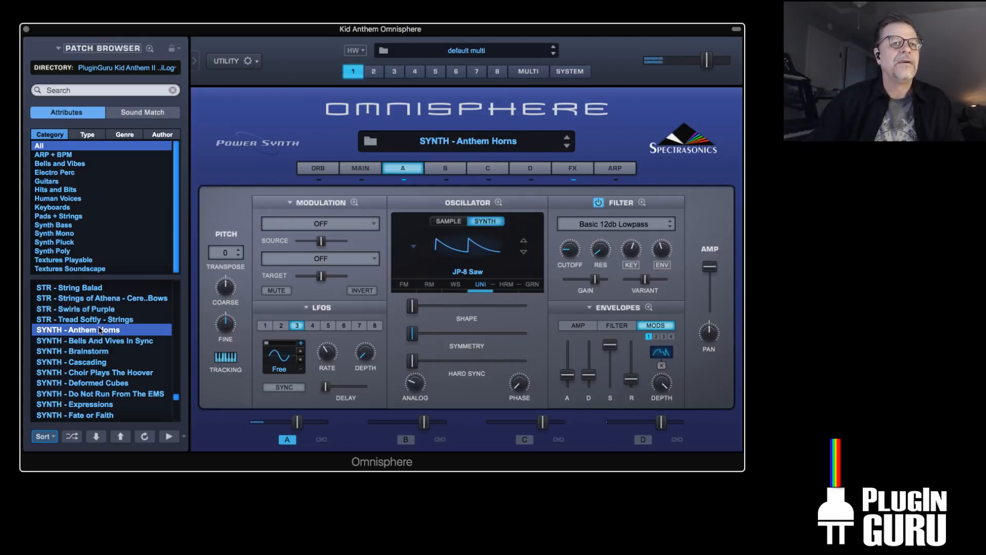
{"action": "left_click", "coordinate": [92, 365]}
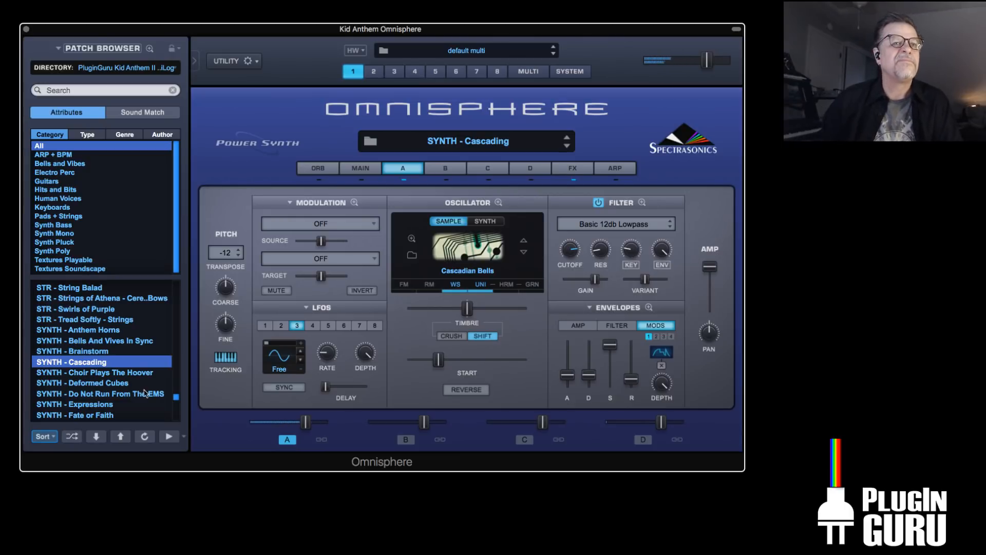
{"action": "left_click", "coordinate": [126, 383]}
Audition the synth patches SYNTH - Expressions, SYNTH - Forget It and SYNTH - TD_RubiSyn
{"action": "scroll", "coordinate": [128, 371], "scroll_direction": "down", "scroll_amount": 2}
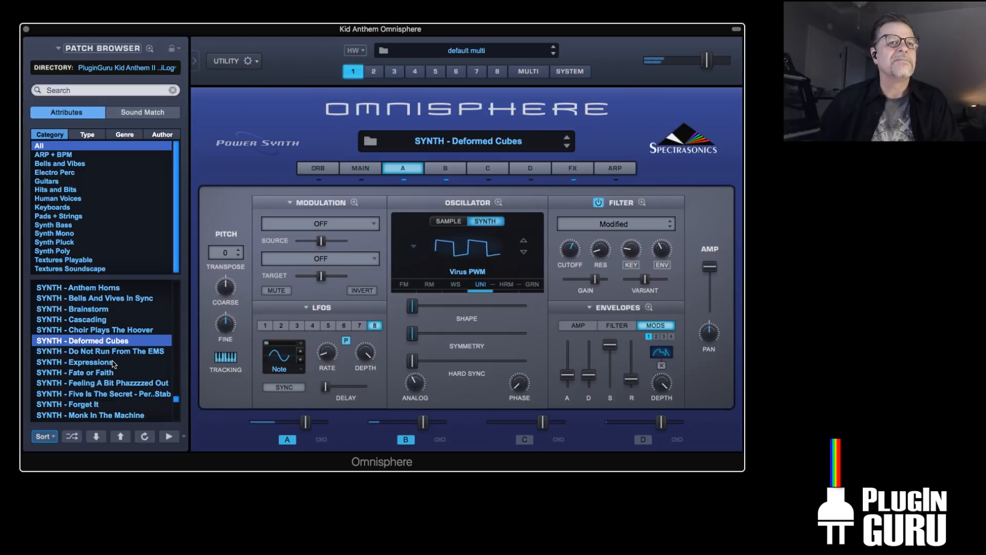
{"action": "left_click", "coordinate": [117, 363]}
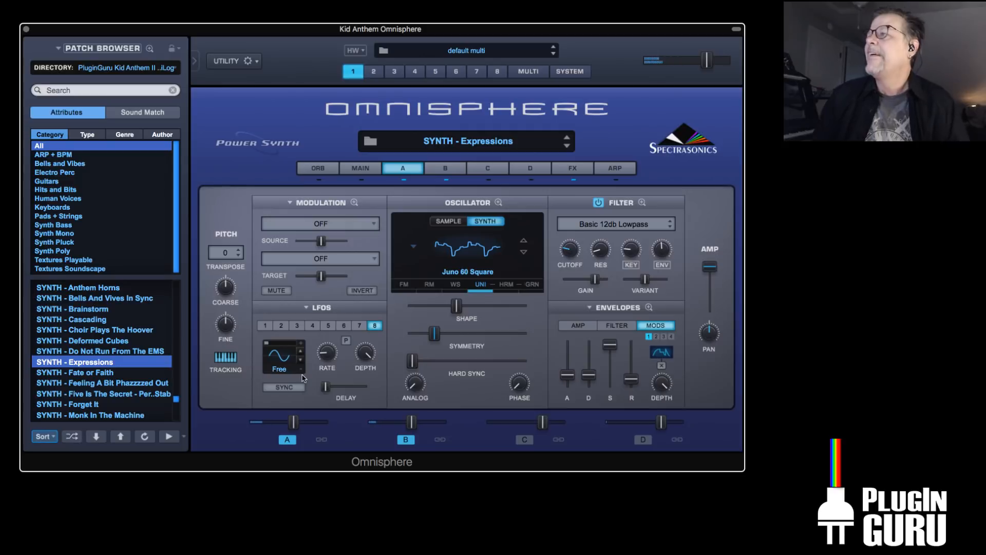
{"action": "scroll", "coordinate": [90, 365], "scroll_direction": "down", "scroll_amount": 2}
{"action": "left_click", "coordinate": [92, 364]}
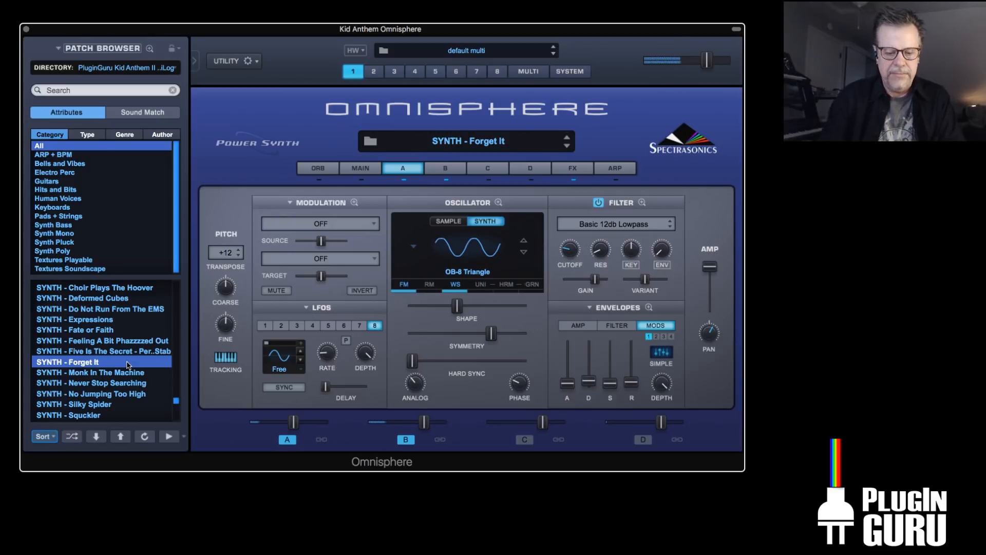
{"action": "scroll", "coordinate": [127, 365], "scroll_direction": "down", "scroll_amount": 4}
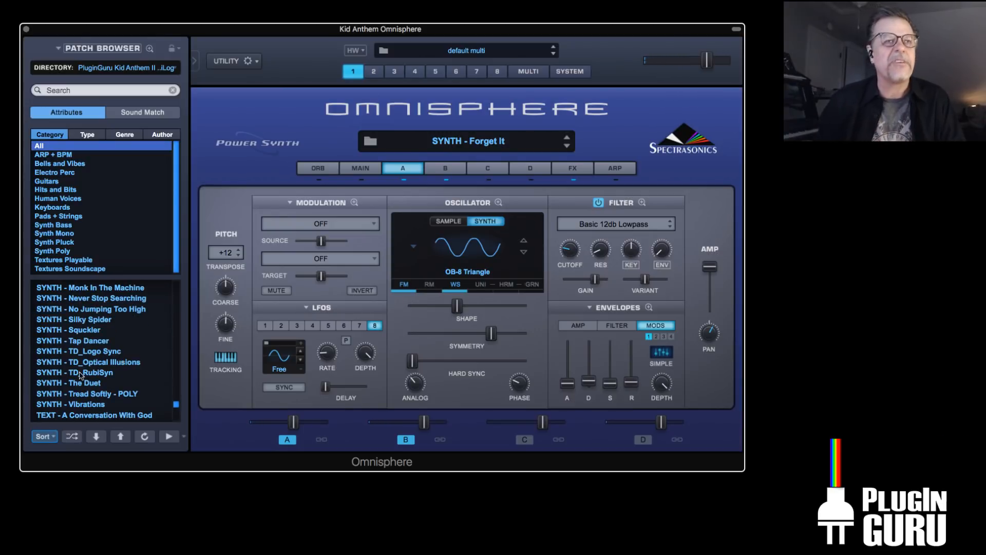
{"action": "left_click", "coordinate": [98, 374]}
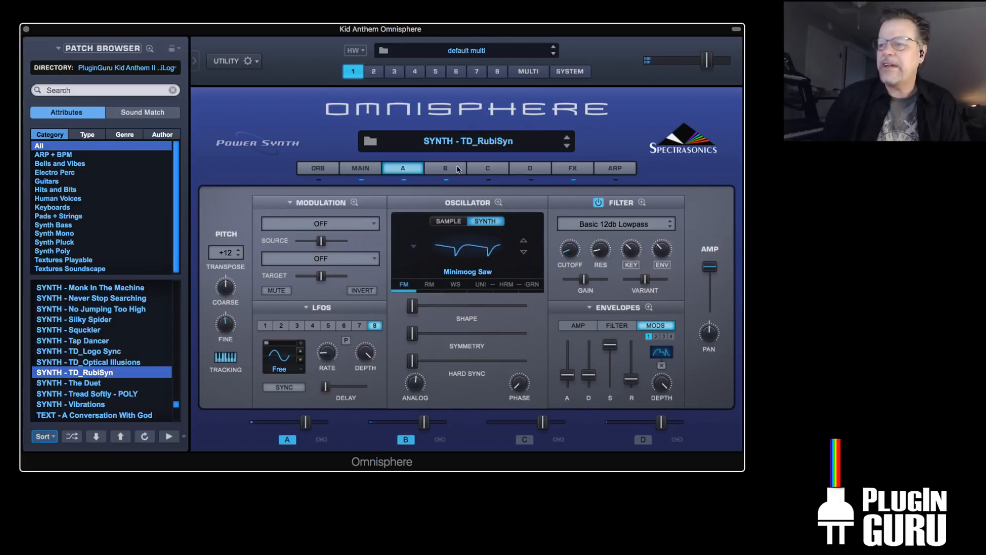
Show the multi mixer with its eight parts, and return to the patch view of part 1
{"action": "left_click", "coordinate": [531, 72]}
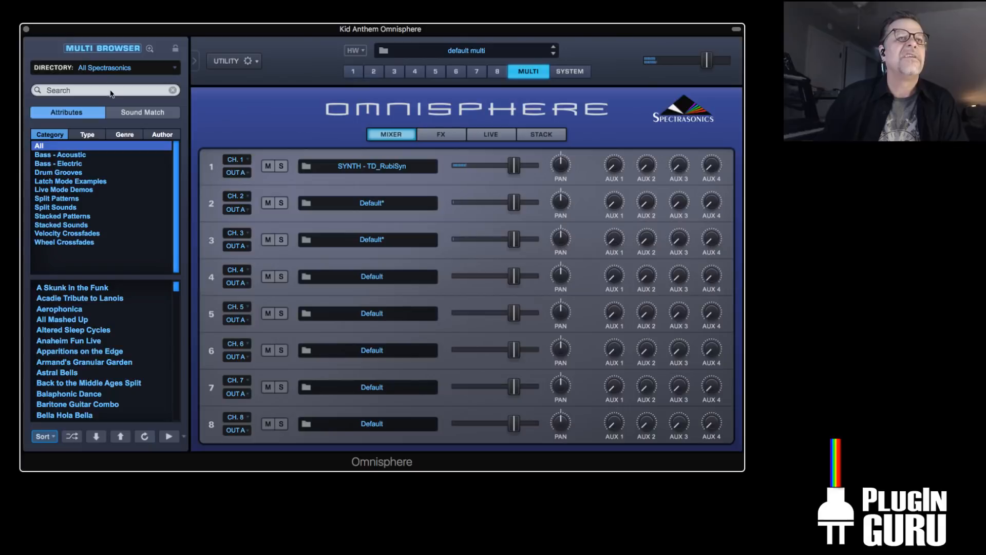
{"action": "key", "text": "super+Tab"}
{"action": "key", "text": "super+Tab"}
{"action": "key", "text": "super+Tab"}
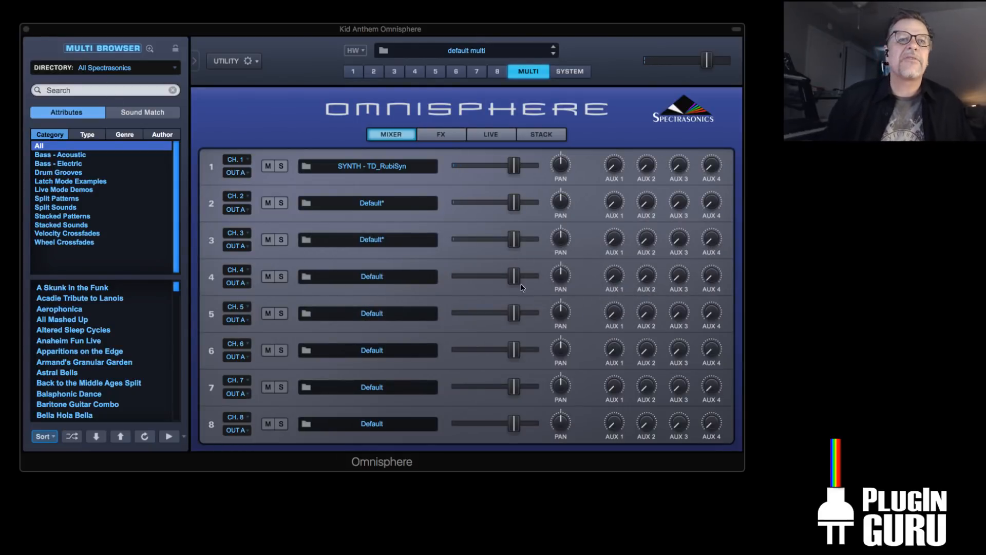
{"action": "left_click", "coordinate": [354, 72]}
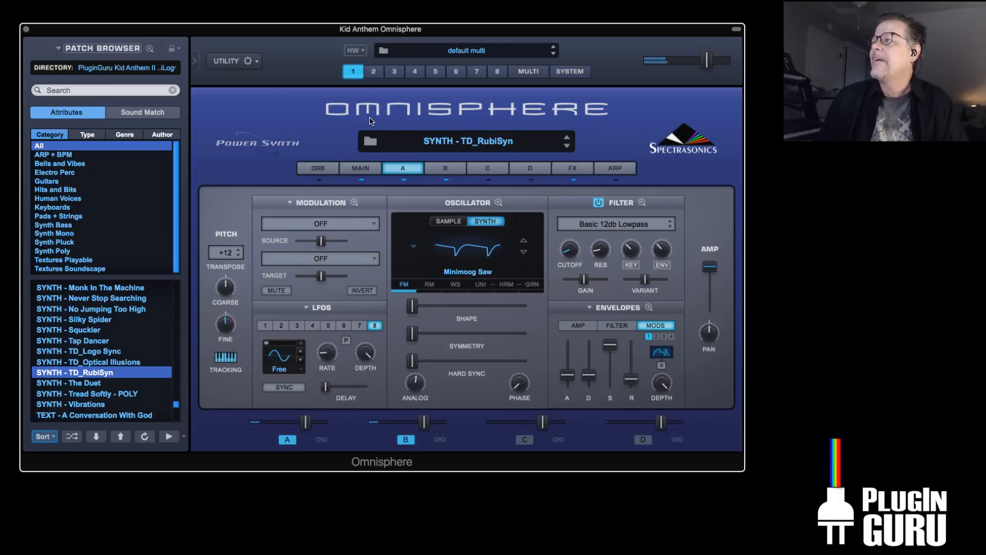
Audition the texture patch TEXT - Activity Under The Ocean and try to load TEXT - Chaos In Disguise
{"action": "scroll", "coordinate": [85, 383], "scroll_direction": "down", "scroll_amount": 5}
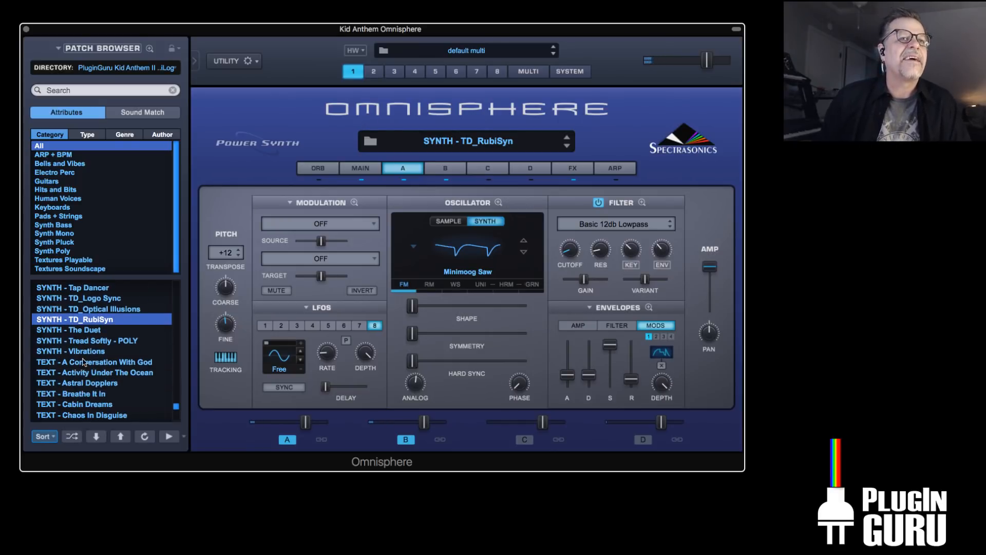
{"action": "left_click", "coordinate": [89, 372]}
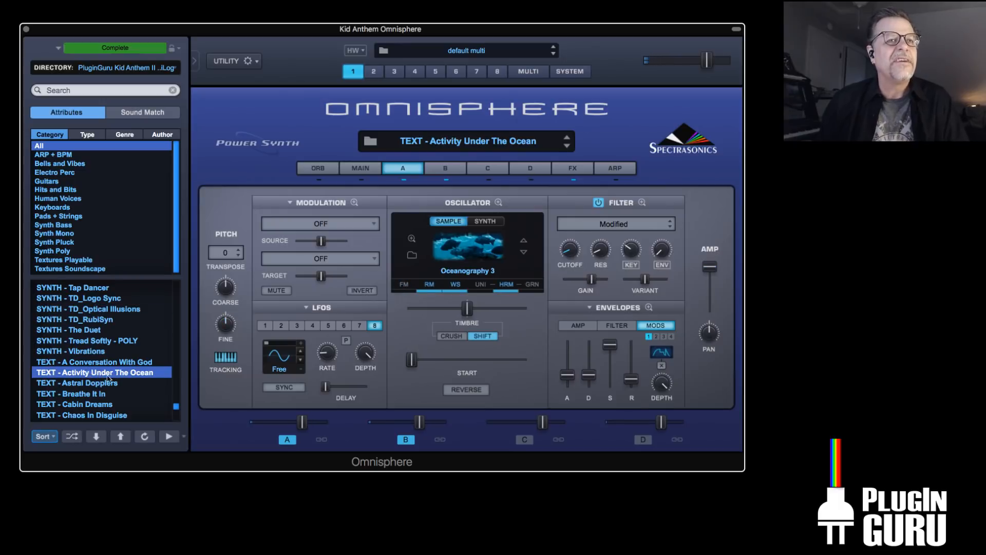
{"action": "scroll", "coordinate": [107, 375], "scroll_direction": "down", "scroll_amount": 4}
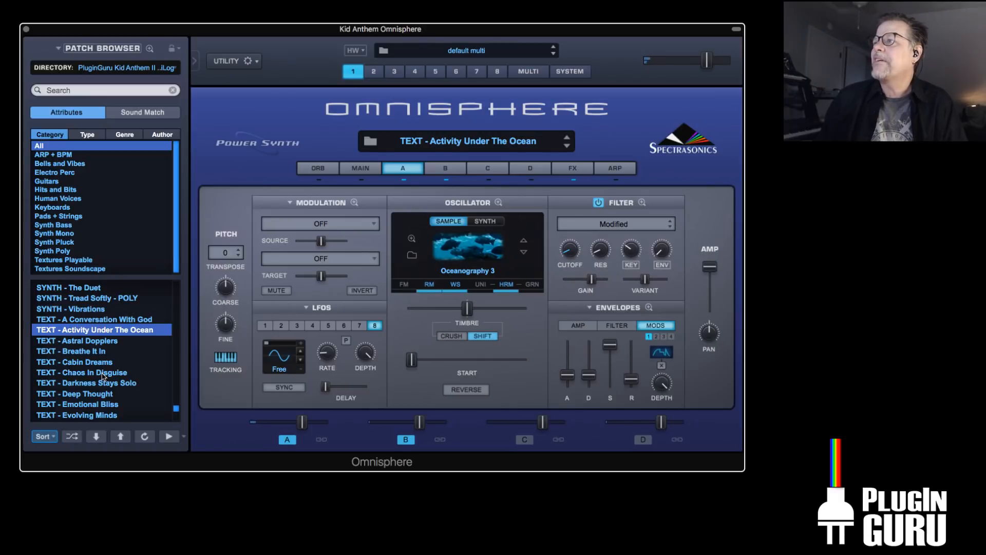
{"action": "left_click", "coordinate": [103, 373]}
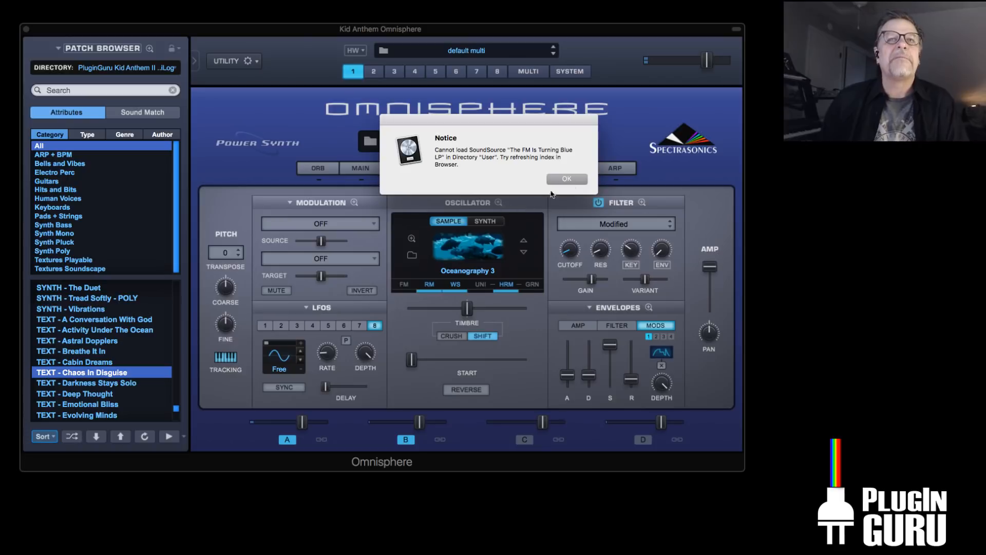
{"action": "left_click", "coordinate": [566, 179]}
Audition the texture patches TEXT - Deep Thought, TEXT - Grounded and TEXT - In Their Favor
{"action": "left_click", "coordinate": [121, 394]}
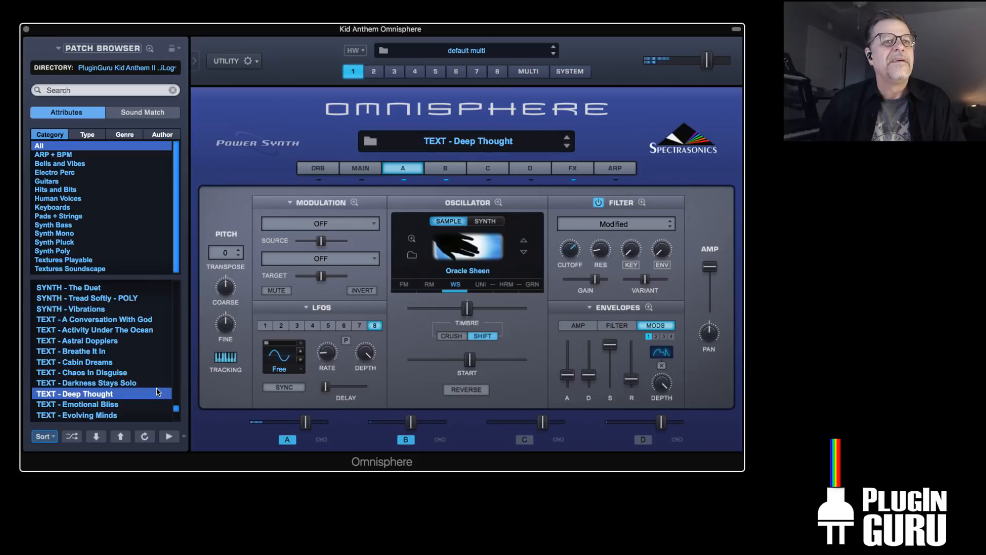
{"action": "scroll", "coordinate": [148, 381], "scroll_direction": "down", "scroll_amount": 3}
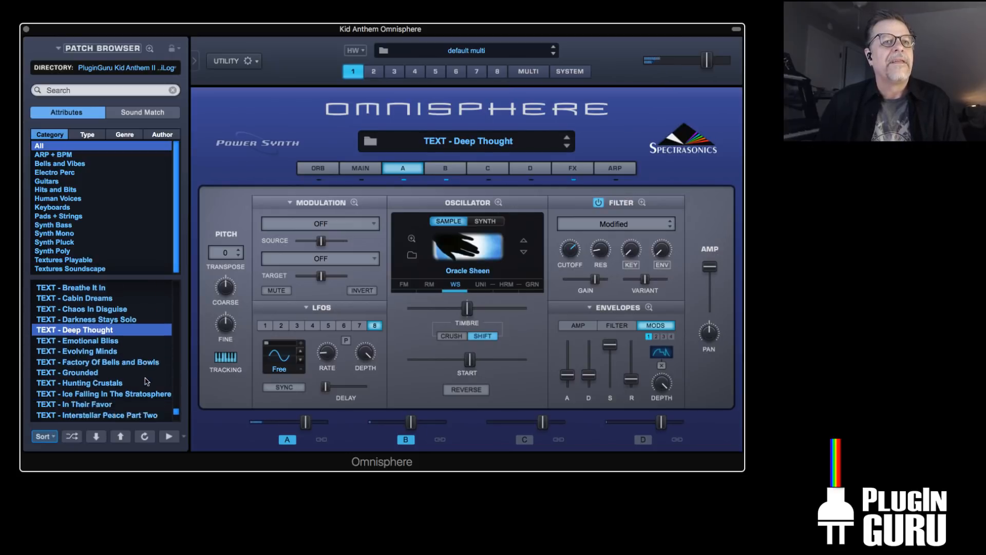
{"action": "scroll", "coordinate": [145, 381], "scroll_direction": "down", "scroll_amount": 1}
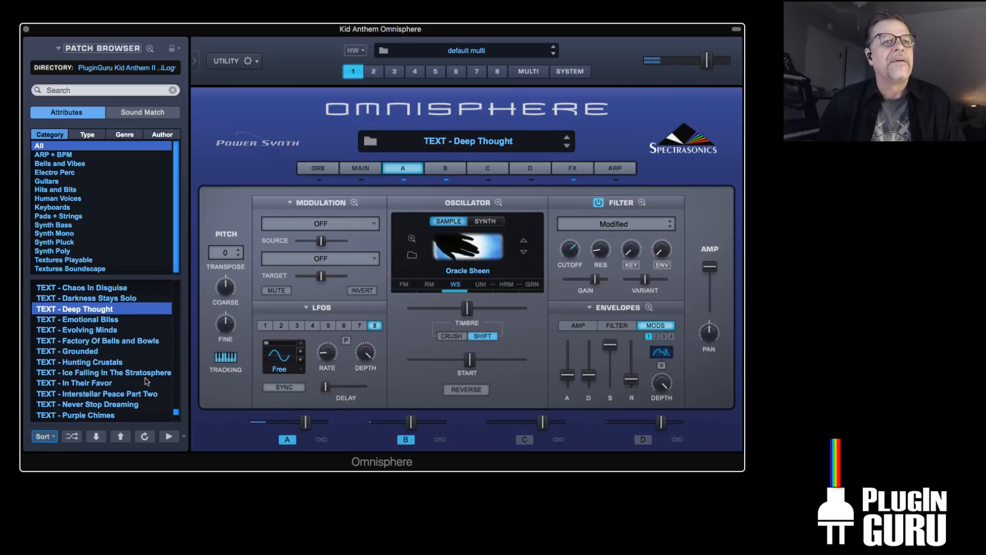
{"action": "left_click", "coordinate": [95, 351]}
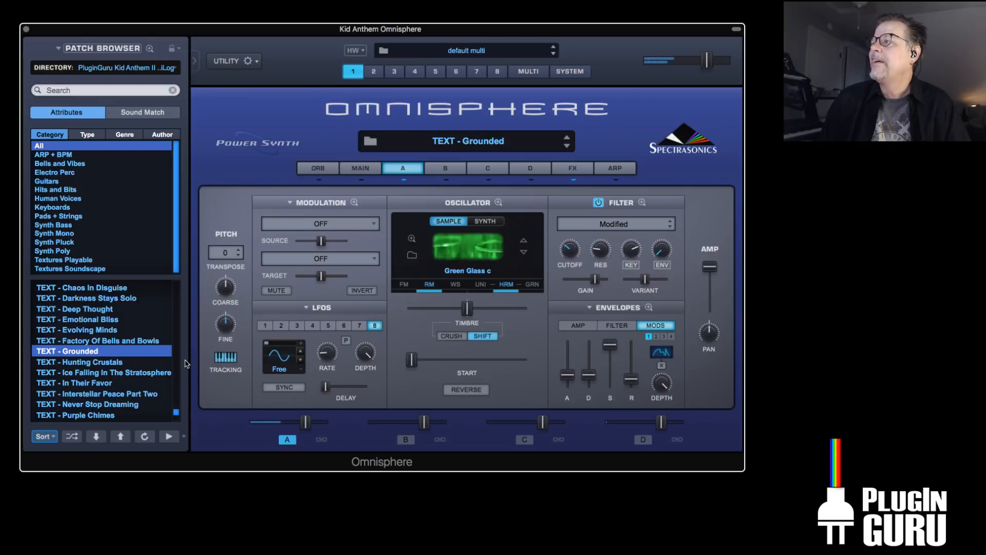
{"action": "left_click", "coordinate": [87, 384]}
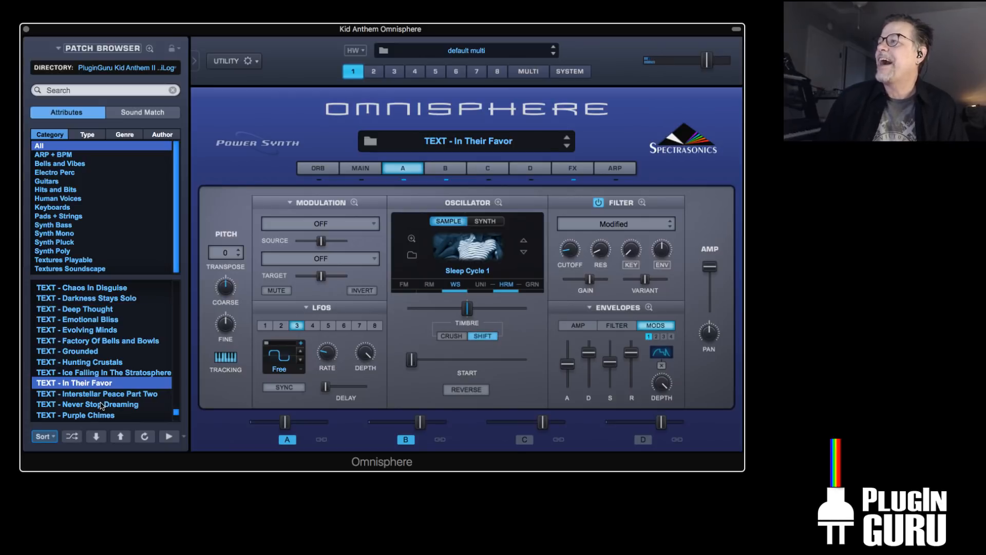
Audition the texture patch TEXT - Purple Chimes, followed by TEXT - Tearing It All Away
{"action": "scroll", "coordinate": [98, 403], "scroll_direction": "down", "scroll_amount": 3}
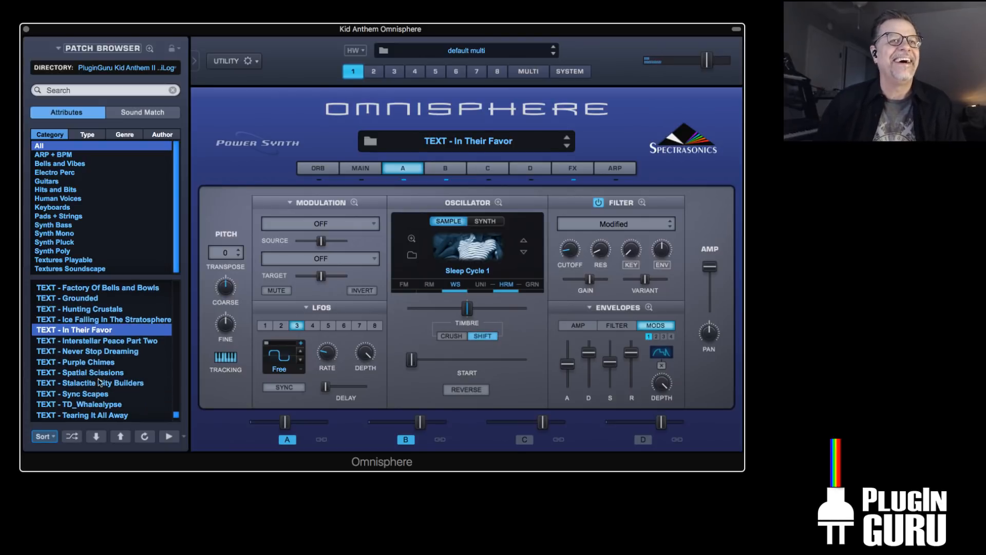
{"action": "left_click", "coordinate": [101, 362]}
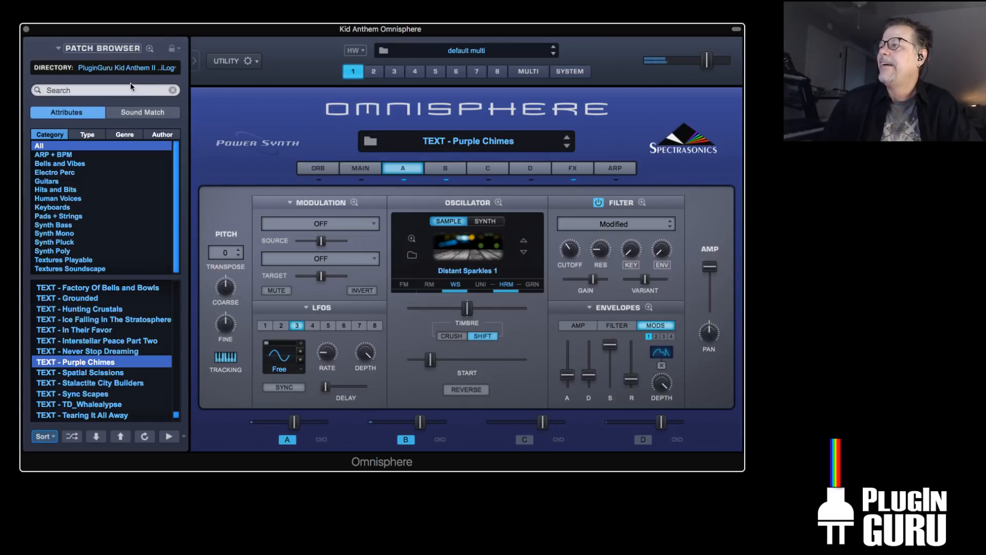
{"action": "scroll", "coordinate": [123, 406], "scroll_direction": "down", "scroll_amount": 4}
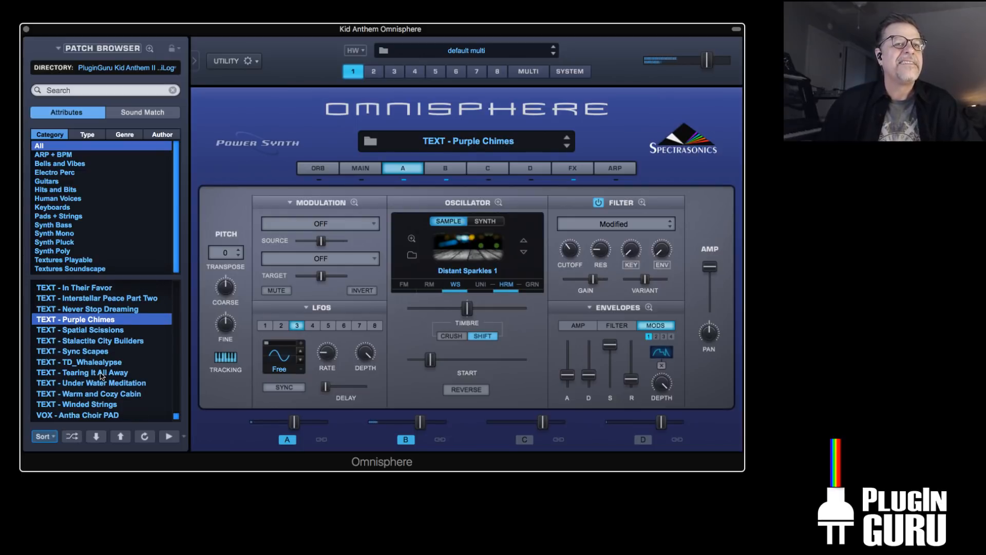
{"action": "left_click", "coordinate": [103, 374]}
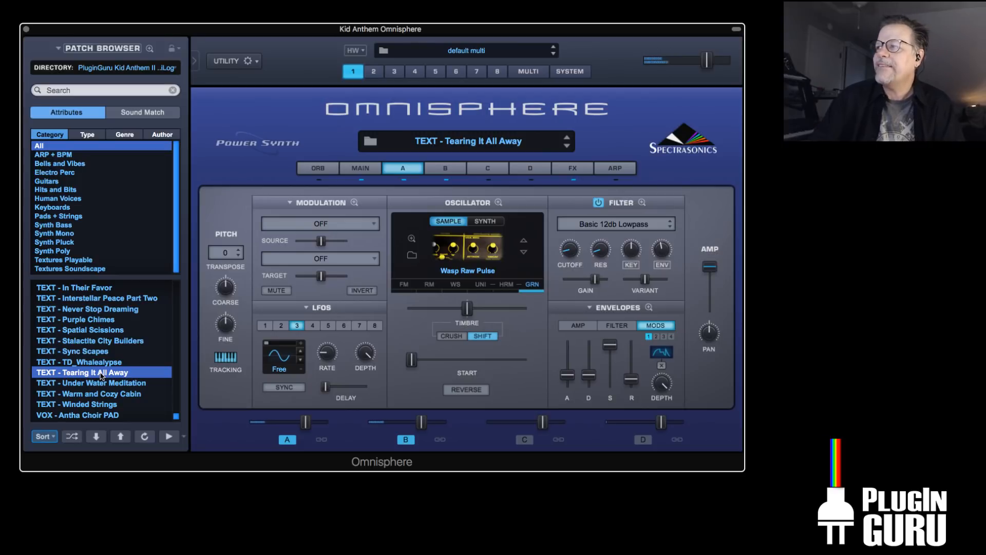
Load and audition the choir patch VOX - Just Another Pop Choir
{"action": "scroll", "coordinate": [75, 396], "scroll_direction": "down", "scroll_amount": 1}
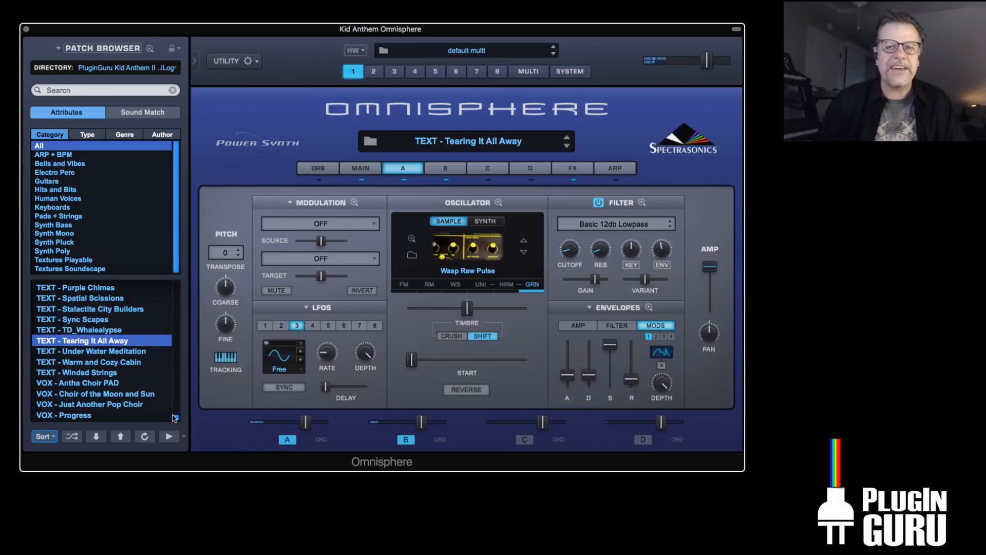
{"action": "scroll", "coordinate": [111, 385], "scroll_direction": "down", "scroll_amount": 2}
{"action": "left_click", "coordinate": [103, 383]}
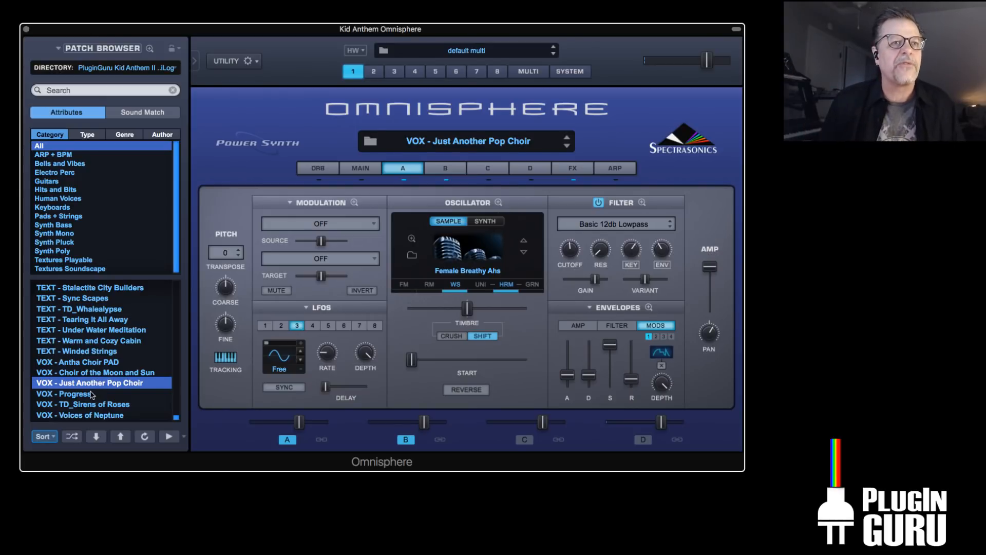
Load and audition the vocal patches VOX - Progress and VOX - TD_Sirens of Roses
{"action": "left_click", "coordinate": [91, 394]}
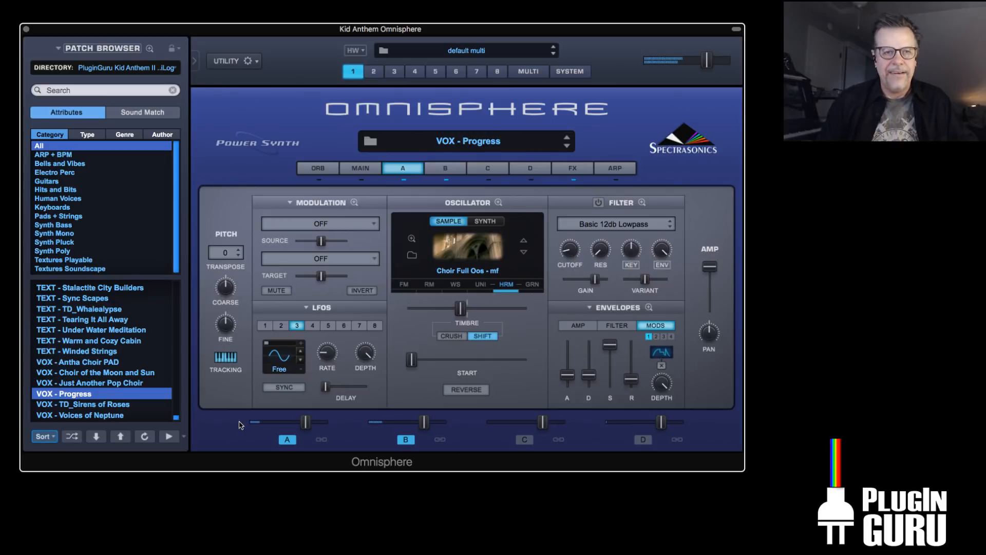
{"action": "left_click", "coordinate": [101, 405]}
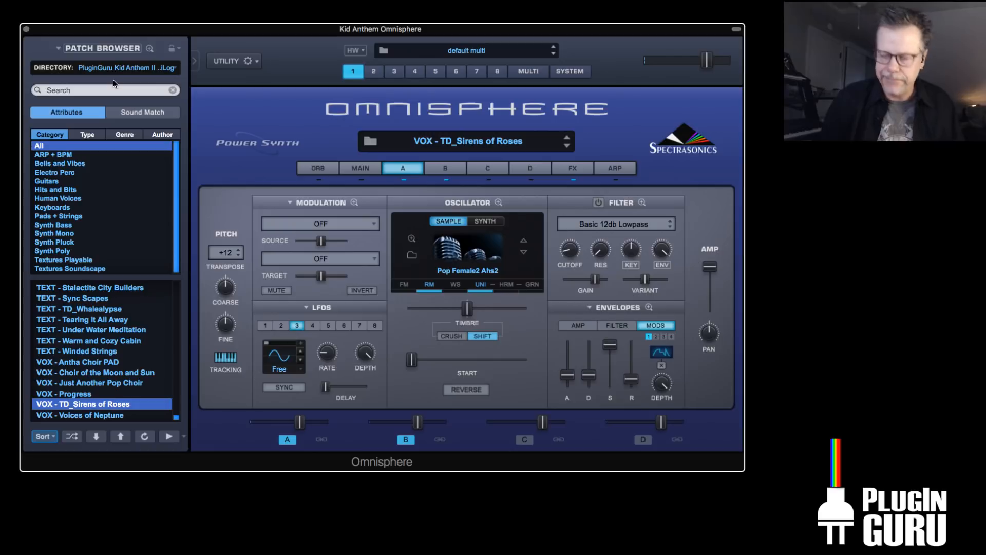
Close the Omnisphere window and bring the Blue2 synth window into view for its Kid Anthem presets
{"action": "left_click", "coordinate": [27, 29]}
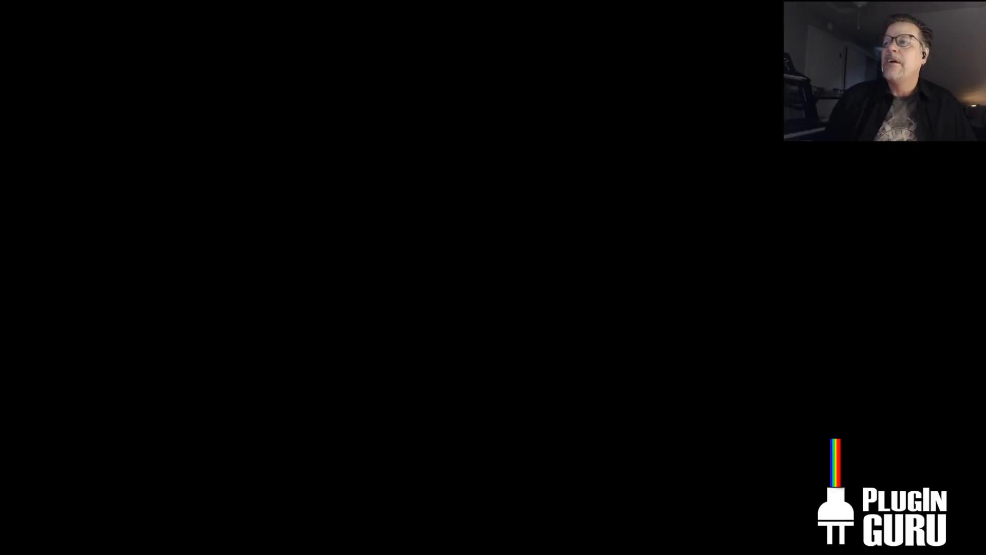
{"action": "left_click_drag", "start_coordinate": [985, 139], "coordinate": [374, 87]}
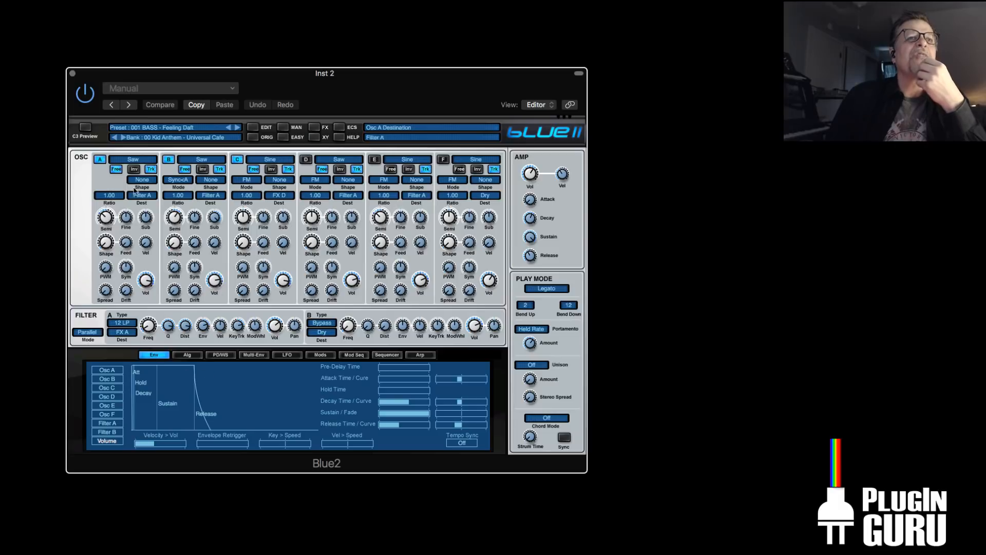
Look through the wave types offered for Osc A, including the Percussive Samples C group
{"action": "left_click", "coordinate": [137, 160]}
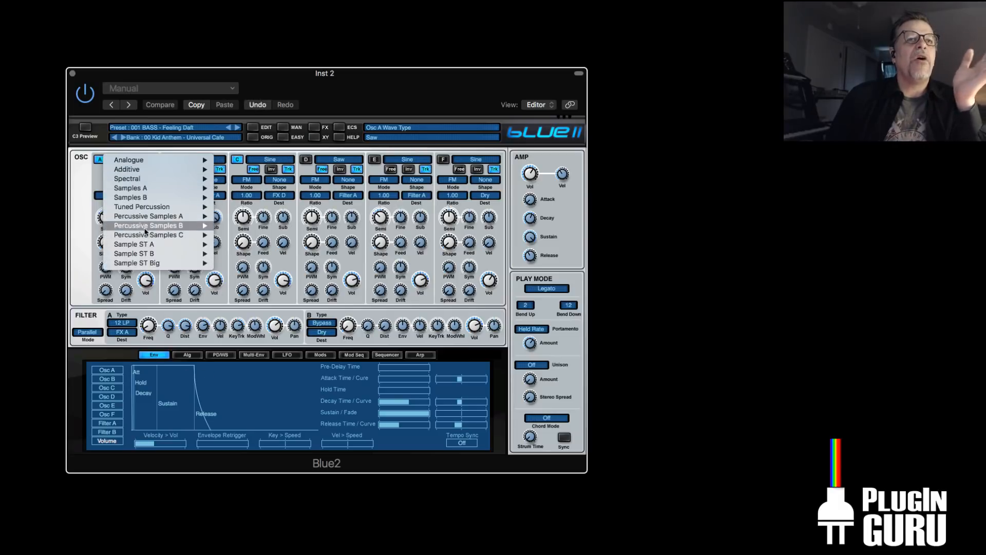
{"action": "mouse_move", "coordinate": [146, 237]}
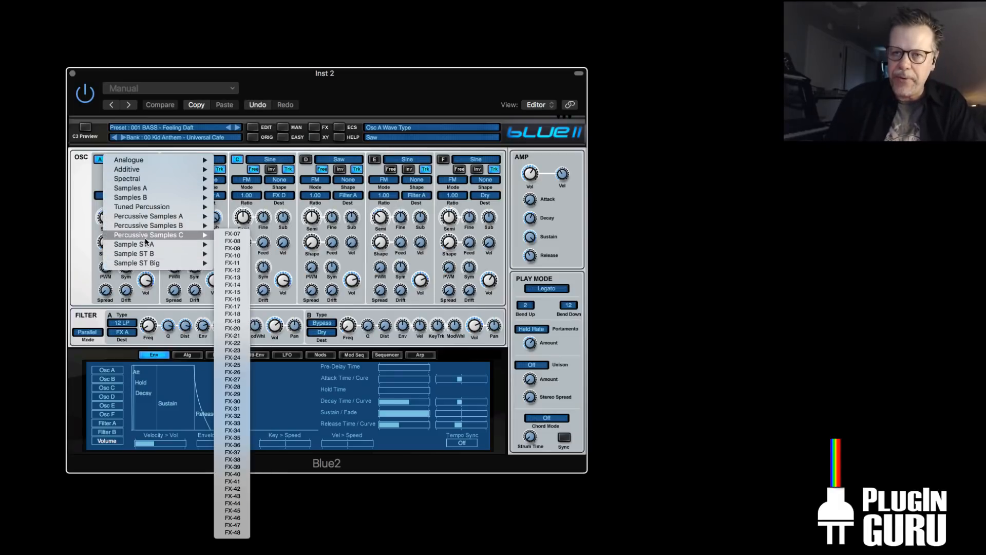
{"action": "left_click", "coordinate": [72, 273]}
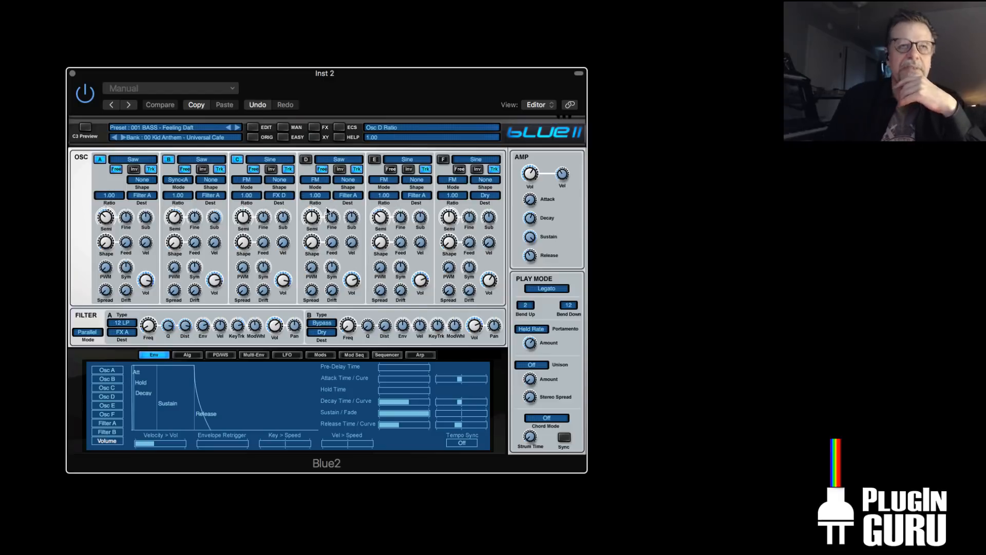
Check the available banks and quick-browse the preset ranges of the 00 Kid Anthem - Universal Cafe bank
{"action": "left_click", "coordinate": [163, 139]}
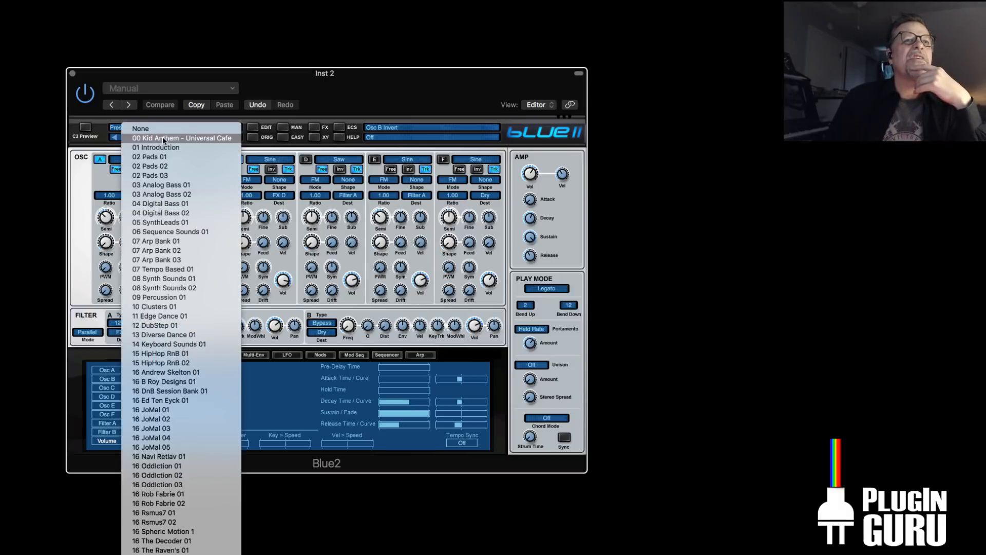
{"action": "left_click", "coordinate": [138, 131]}
{"action": "left_click", "coordinate": [137, 129]}
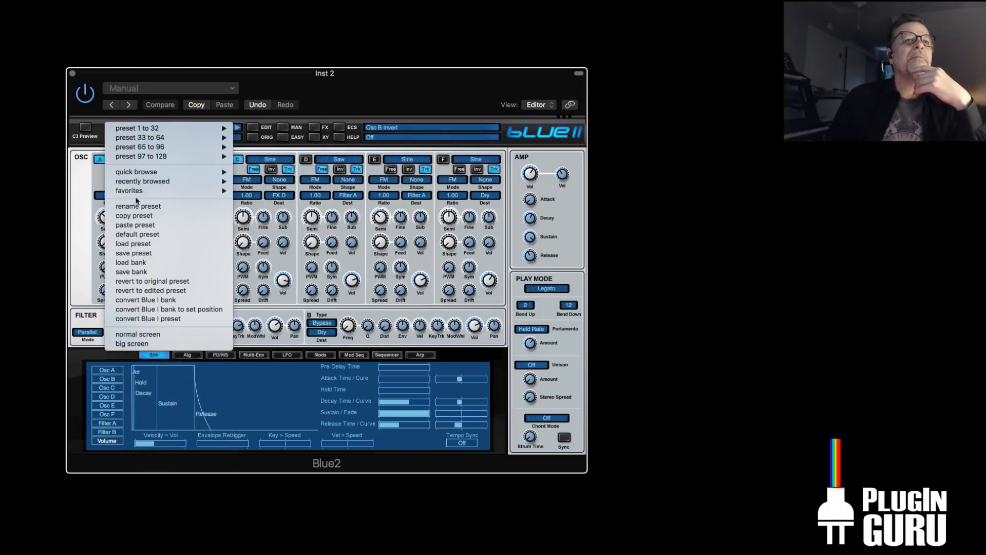
{"action": "mouse_move", "coordinate": [142, 175]}
{"action": "mouse_move", "coordinate": [285, 171]}
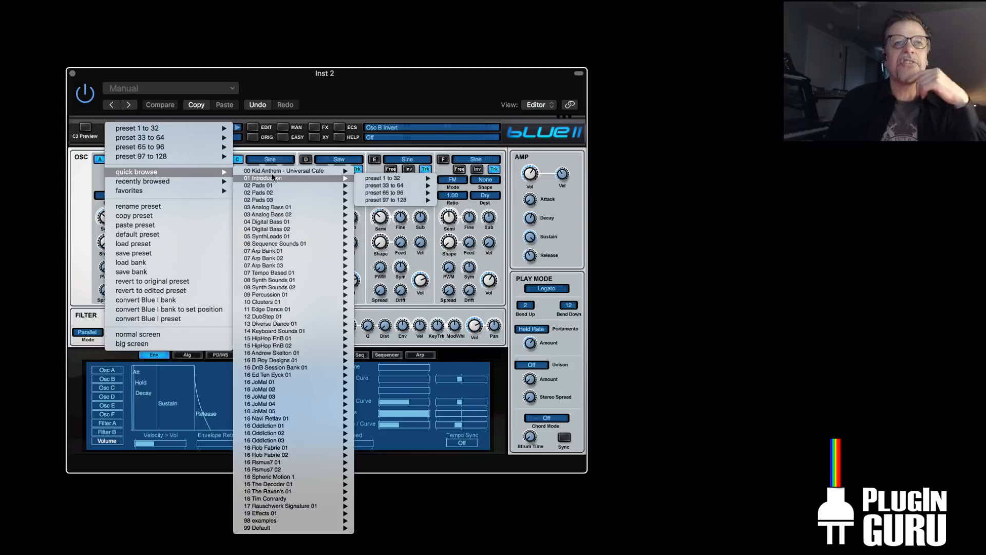
{"action": "mouse_move", "coordinate": [332, 171]}
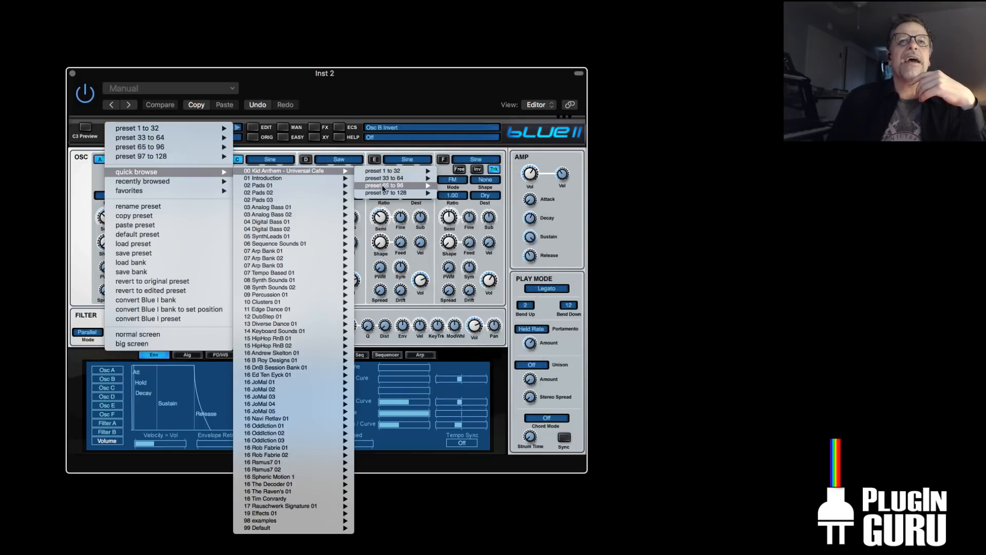
Load preset 001 BASS - Feeling Daft from the 00 Kid Anthem - Universal Cafe bank
{"action": "mouse_move", "coordinate": [383, 196]}
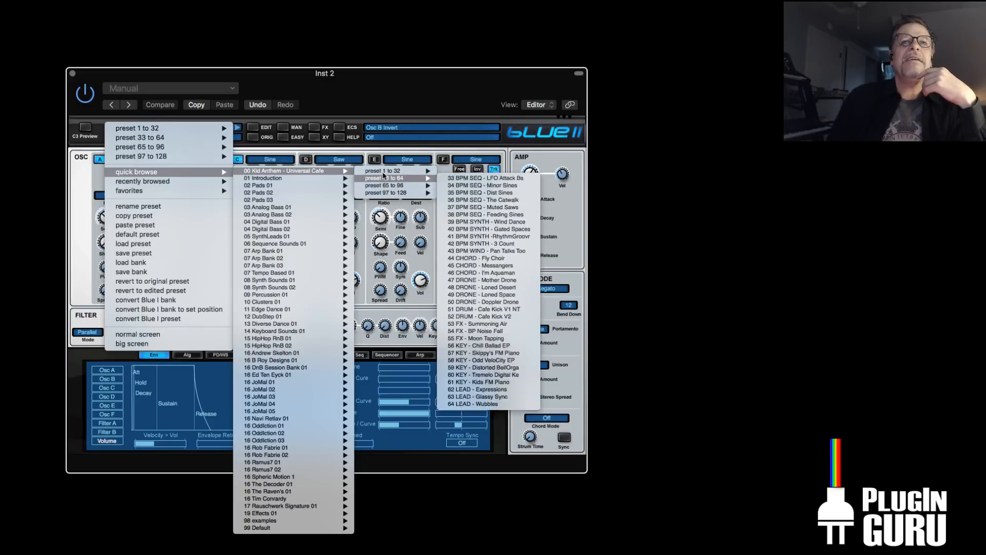
{"action": "mouse_move", "coordinate": [391, 171]}
{"action": "left_click", "coordinate": [486, 171]}
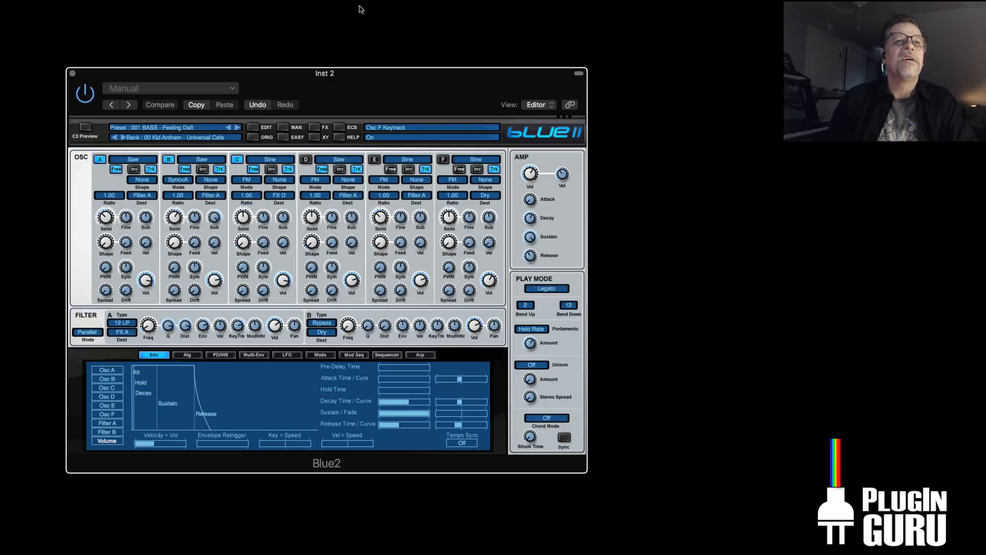
Advance one by one through the bass presets to 006 BASS - Riser Bass
{"action": "left_click", "coordinate": [238, 127]}
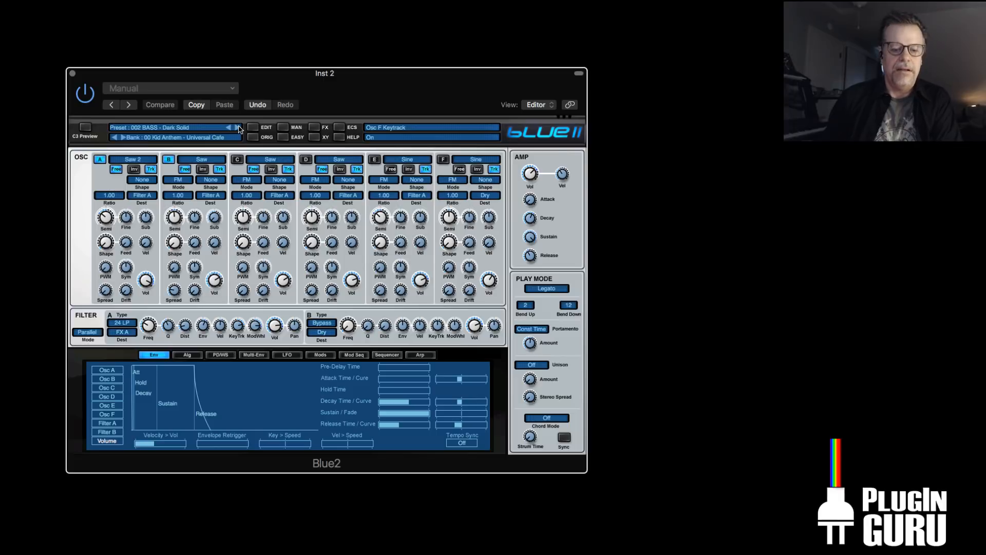
{"action": "left_click", "coordinate": [238, 127]}
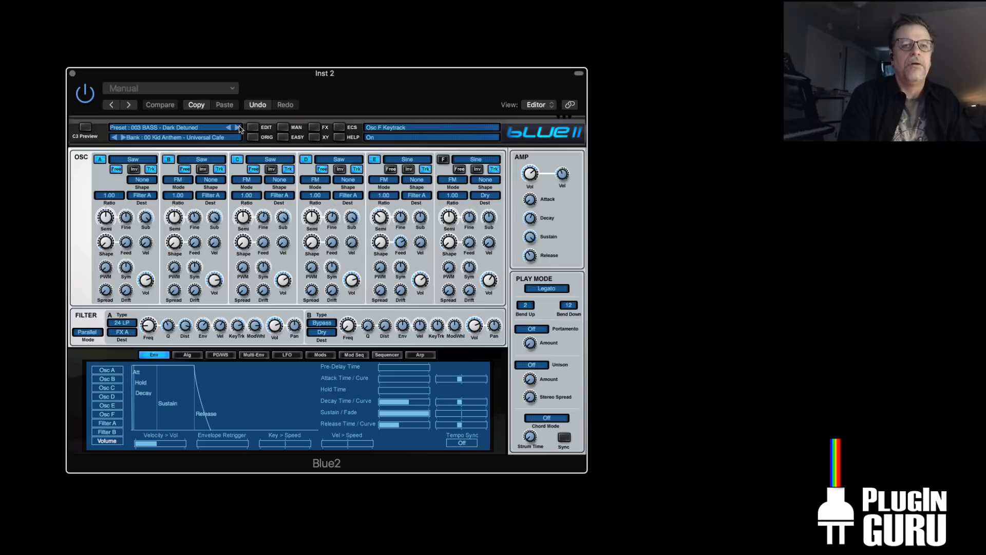
{"action": "left_click", "coordinate": [238, 128]}
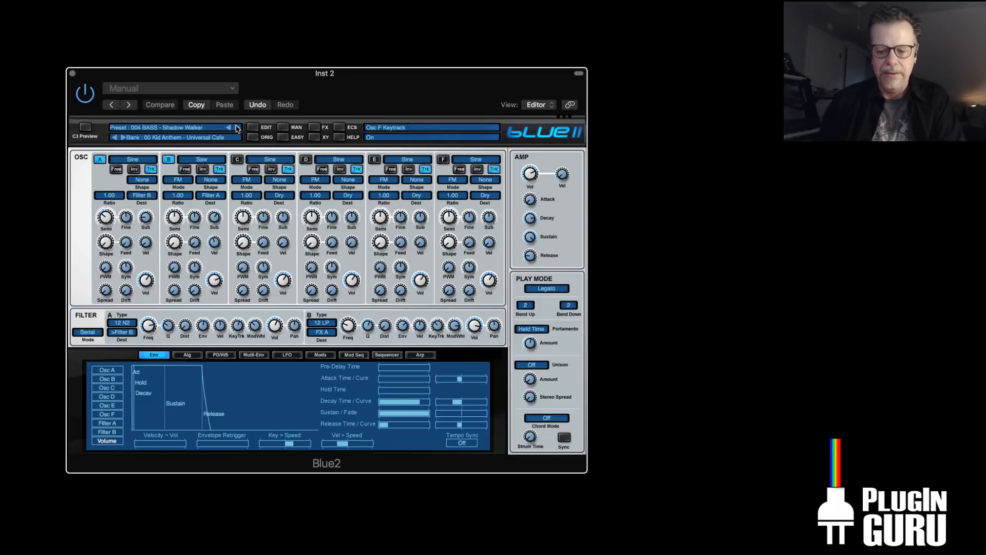
{"action": "left_click", "coordinate": [238, 128]}
{"action": "left_click", "coordinate": [238, 128]}
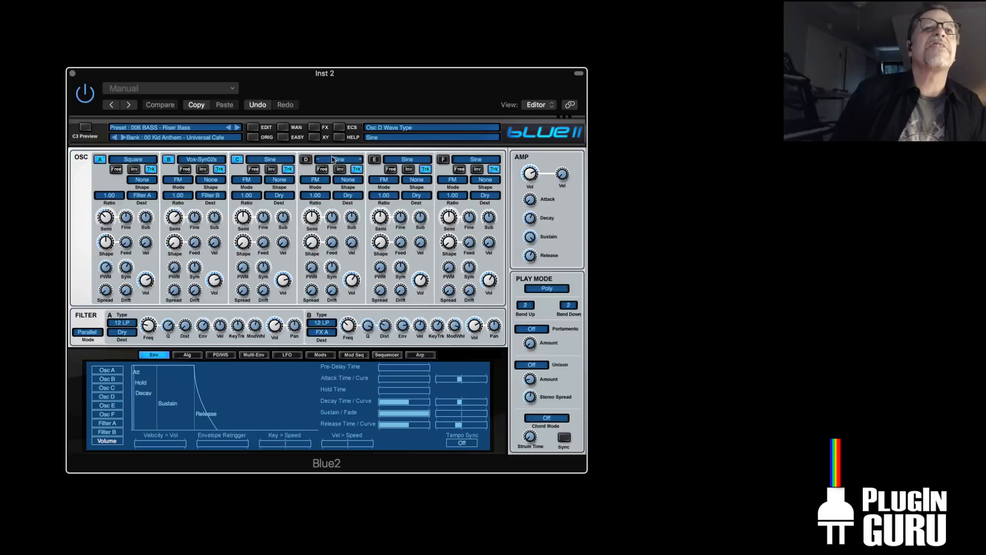
Show the effects page and raise the Bottom amount of the Waveshaper in FX B
{"action": "left_click", "coordinate": [314, 127]}
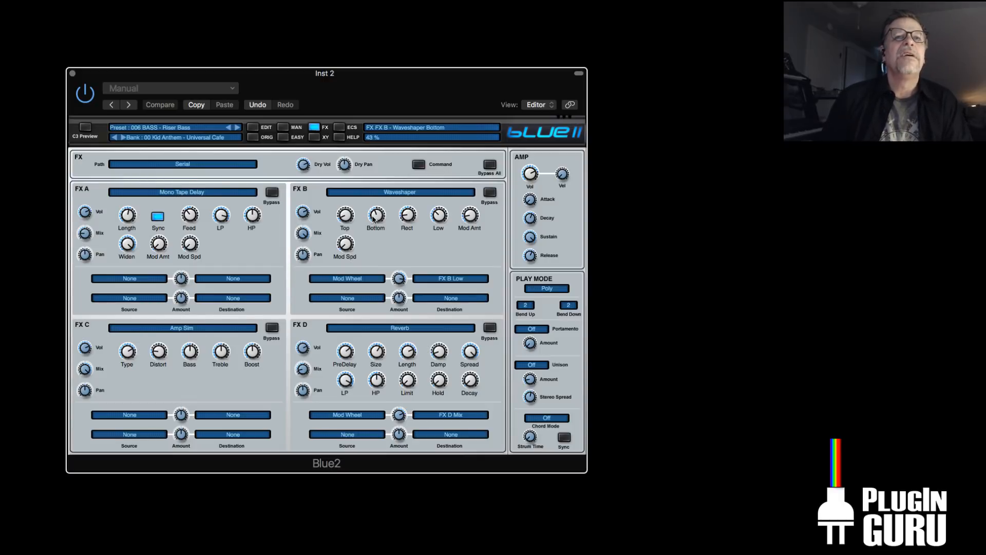
{"action": "left_click_drag", "start_coordinate": [372, 218], "coordinate": [425, 178]}
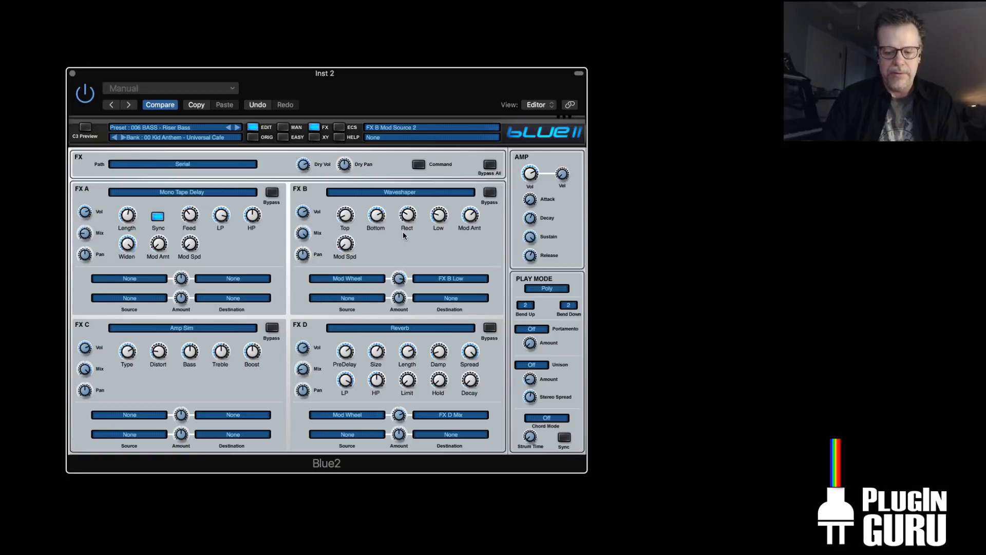
Compare presets 006 BASS - Riser Bass and 007 BASS - Mono Wide, and advance to 009 BASS - Mr Maniac
{"action": "left_click", "coordinate": [237, 127]}
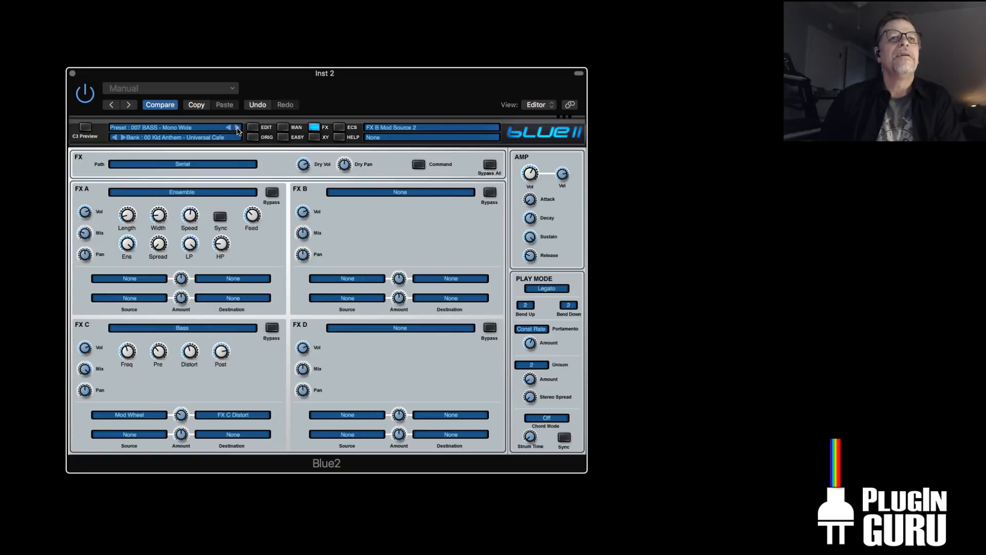
{"action": "left_click", "coordinate": [228, 127]}
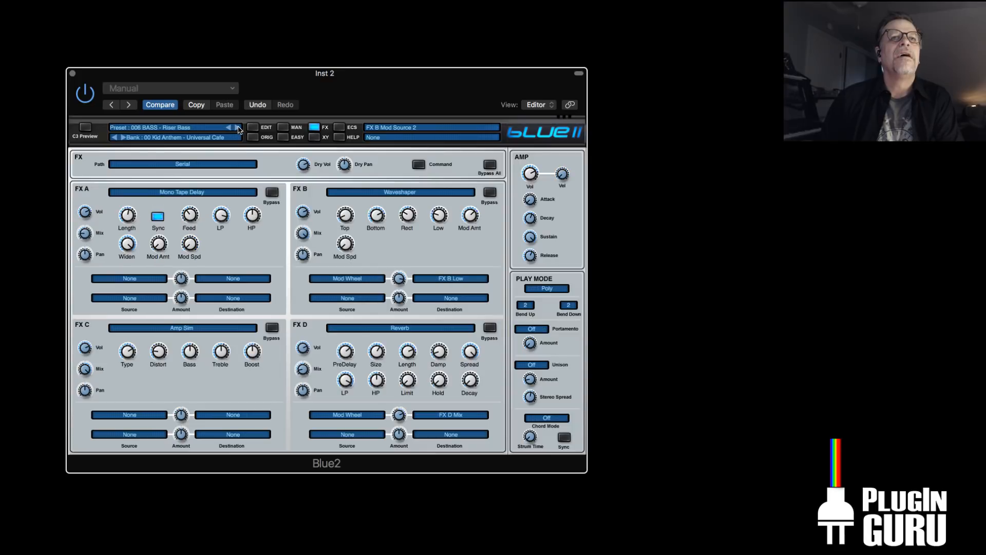
{"action": "left_click", "coordinate": [237, 128]}
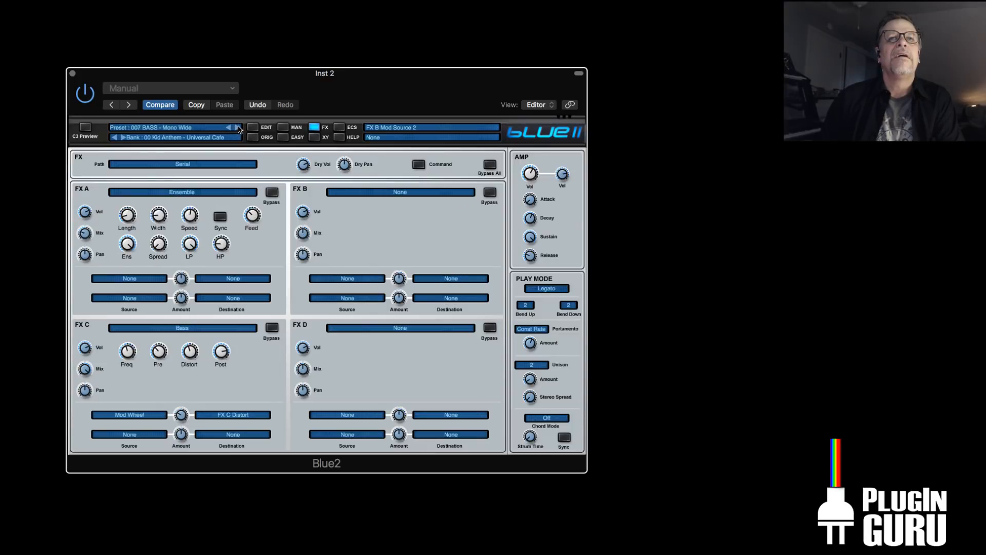
{"action": "left_click", "coordinate": [237, 128]}
{"action": "left_click", "coordinate": [238, 127]}
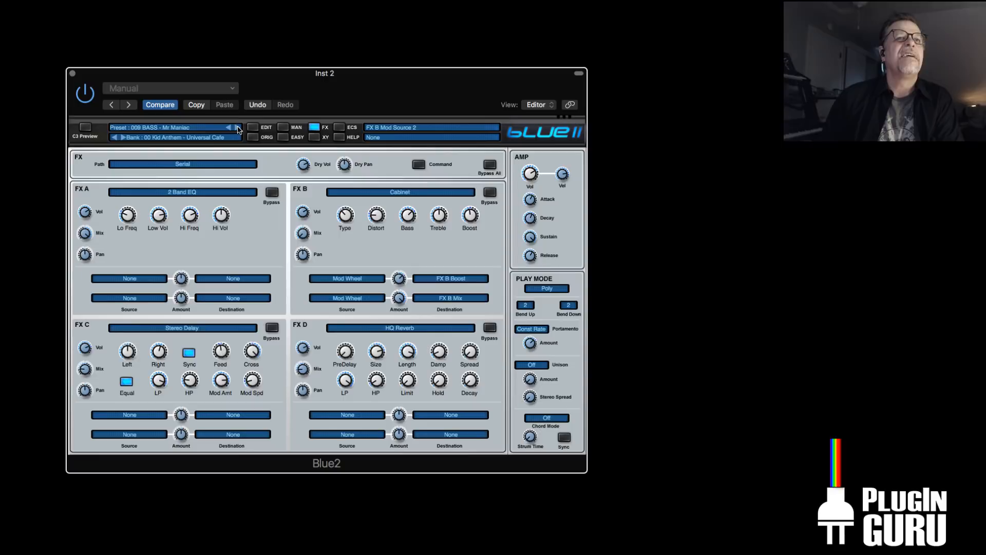
Load preset 012 BPM BASS - Rezzo Pulsar from the preset list and advance to 013 BPM BASS - Perc Droid 1
{"action": "left_click", "coordinate": [195, 127]}
{"action": "mouse_move", "coordinate": [203, 127]}
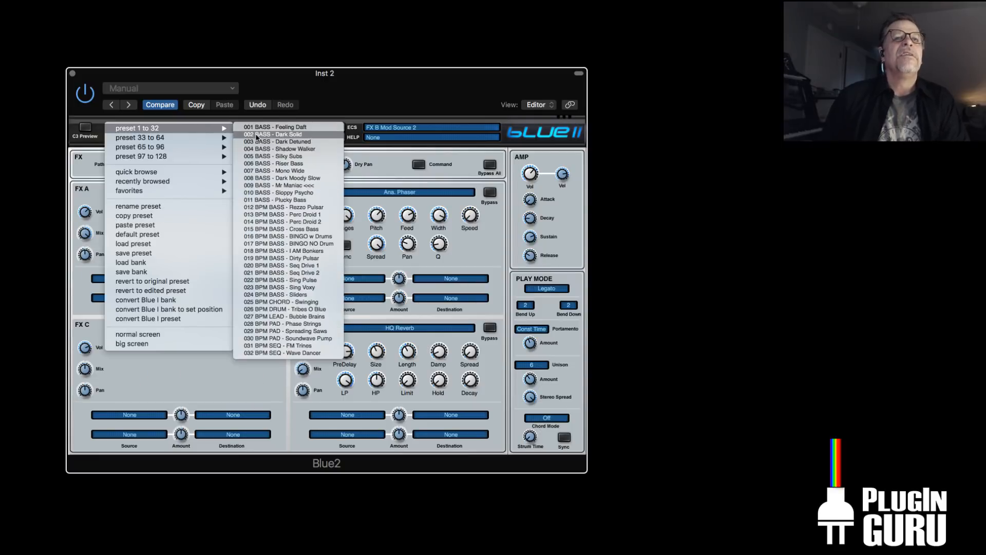
{"action": "left_click", "coordinate": [309, 208]}
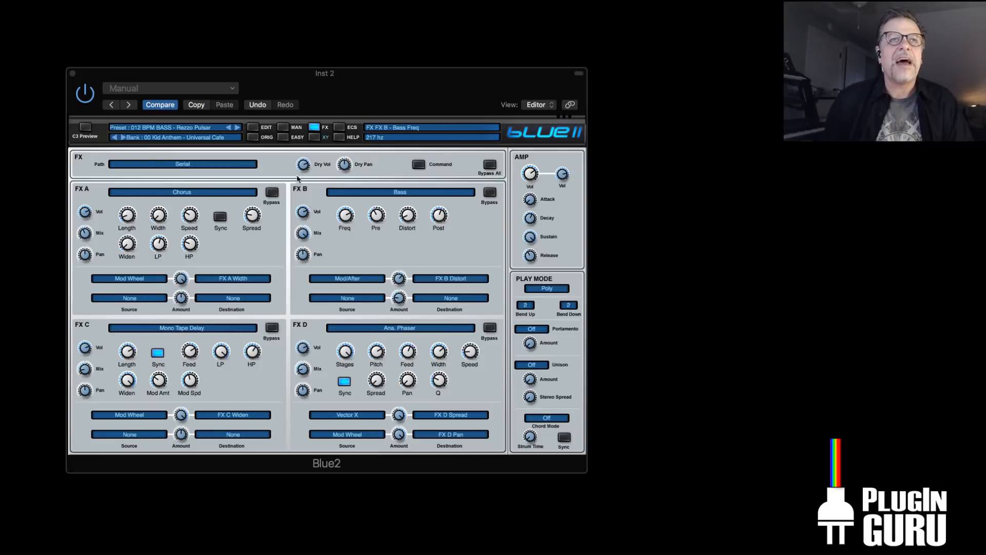
{"action": "left_click", "coordinate": [238, 128]}
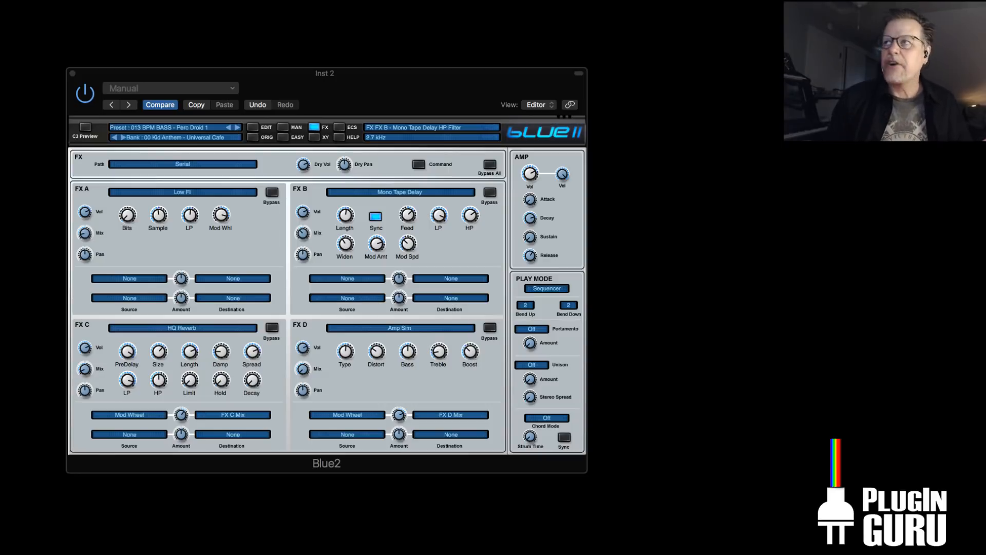
Switch from Blue2 to the Kontakt instrument and open the MegaMacho Drumz folder under SuperMacho Drumz in the Quick-Load browser
{"action": "key", "text": "super+w"}
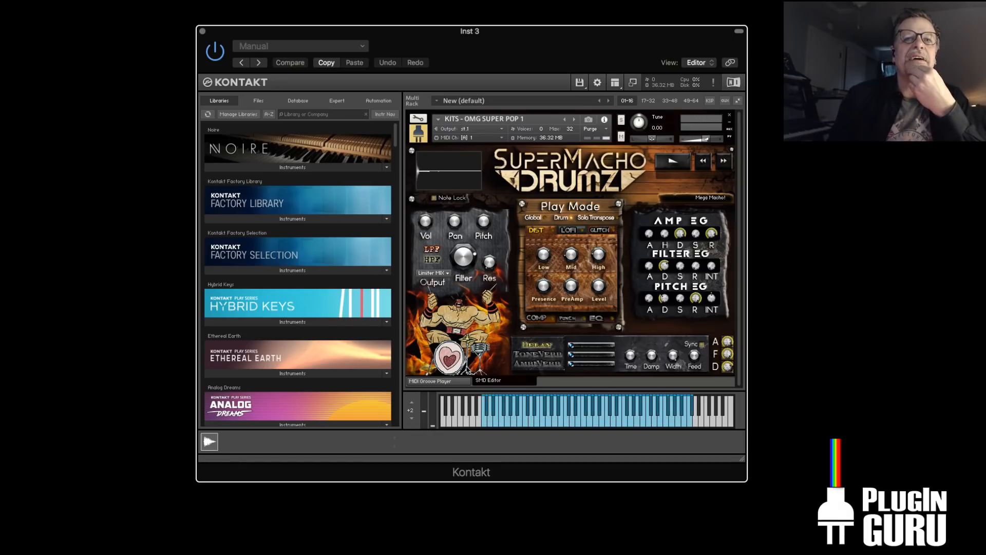
{"action": "double_click", "coordinate": [468, 367]}
{"action": "left_click", "coordinate": [461, 331]}
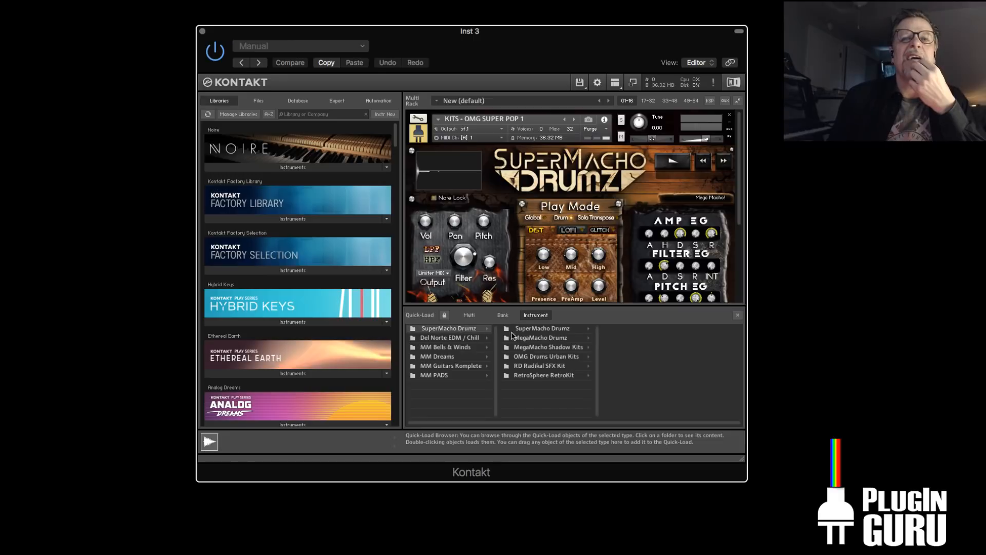
{"action": "left_click", "coordinate": [532, 338]}
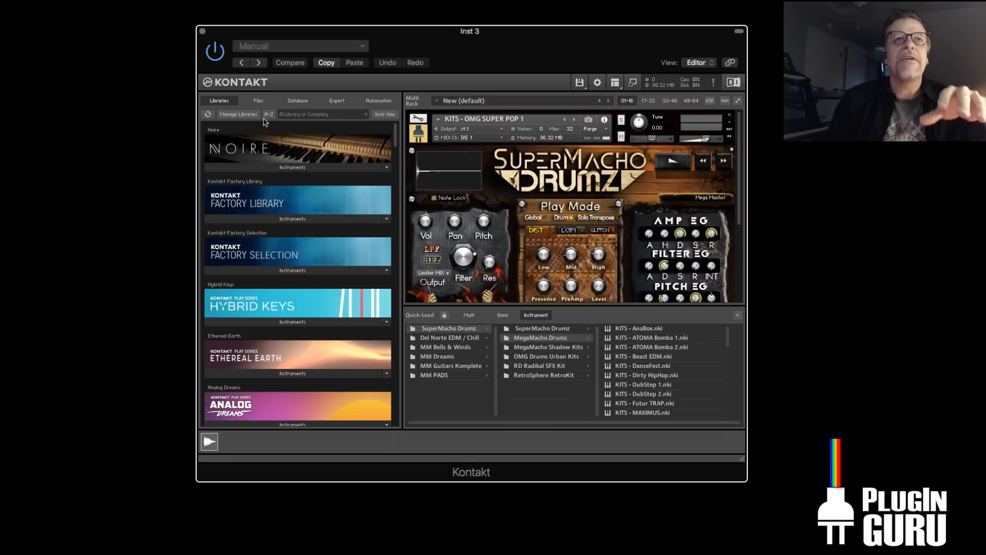
Load the R1 - Beast 4 EDM kit from the MegaMacho Drums library's instruments
{"action": "scroll", "coordinate": [312, 308], "scroll_direction": "down", "scroll_amount": 15}
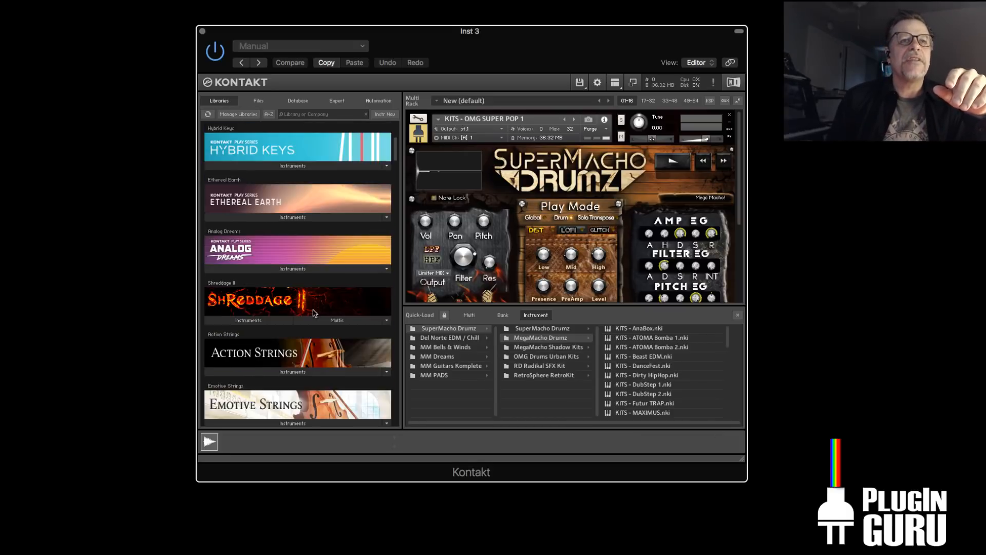
{"action": "scroll", "coordinate": [311, 308], "scroll_direction": "down", "scroll_amount": 9}
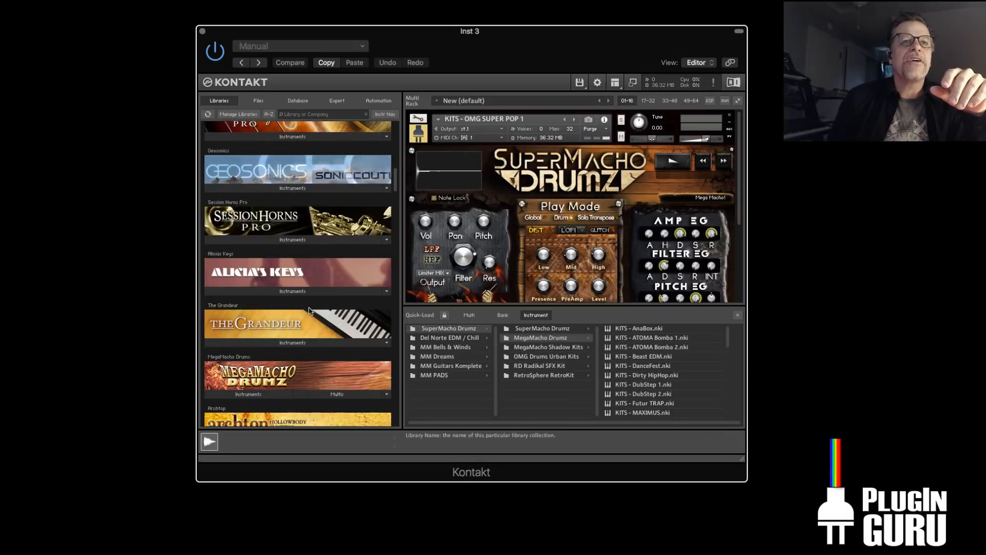
{"action": "left_click", "coordinate": [268, 310]}
{"action": "scroll", "coordinate": [268, 323], "scroll_direction": "down", "scroll_amount": 2}
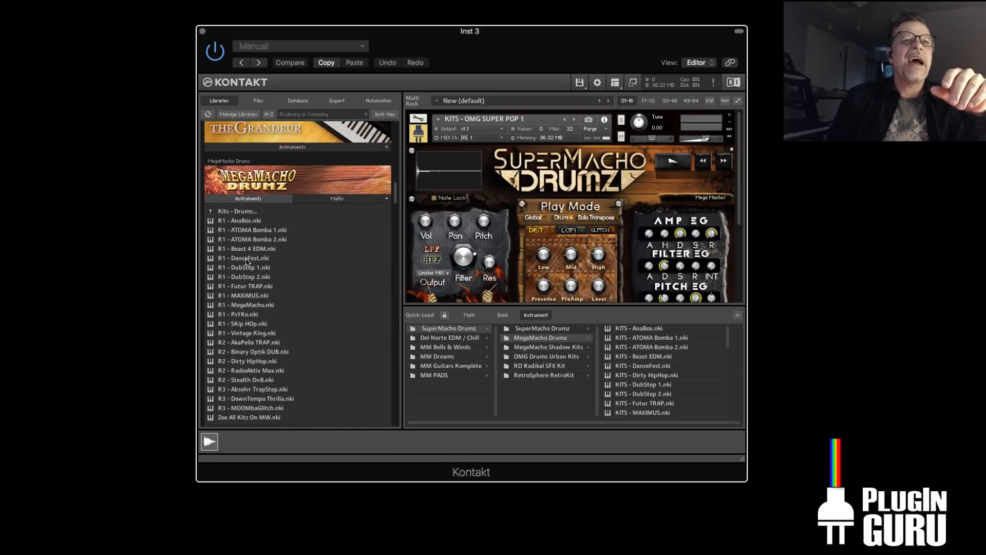
{"action": "left_click", "coordinate": [246, 249]}
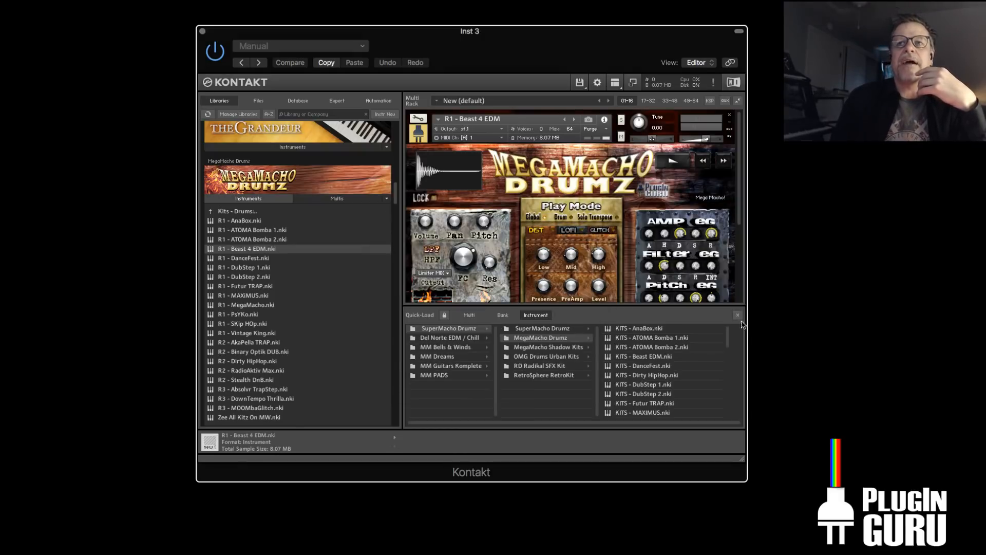
Enlarge the Kontakt window and switch from the MegaMacho Drums instrument listing to the file browser
{"action": "left_click_drag", "start_coordinate": [743, 459], "coordinate": [789, 554]}
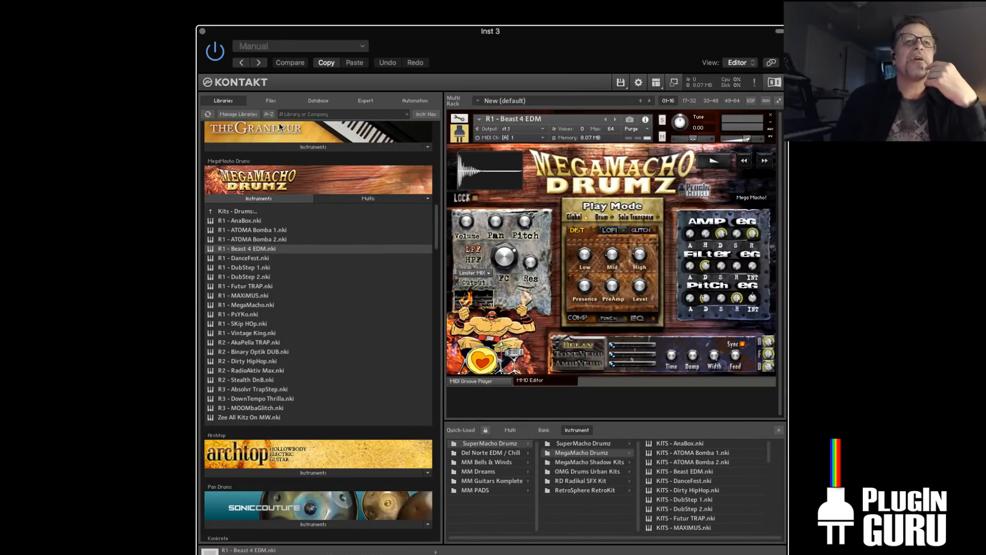
{"action": "left_click", "coordinate": [251, 202]}
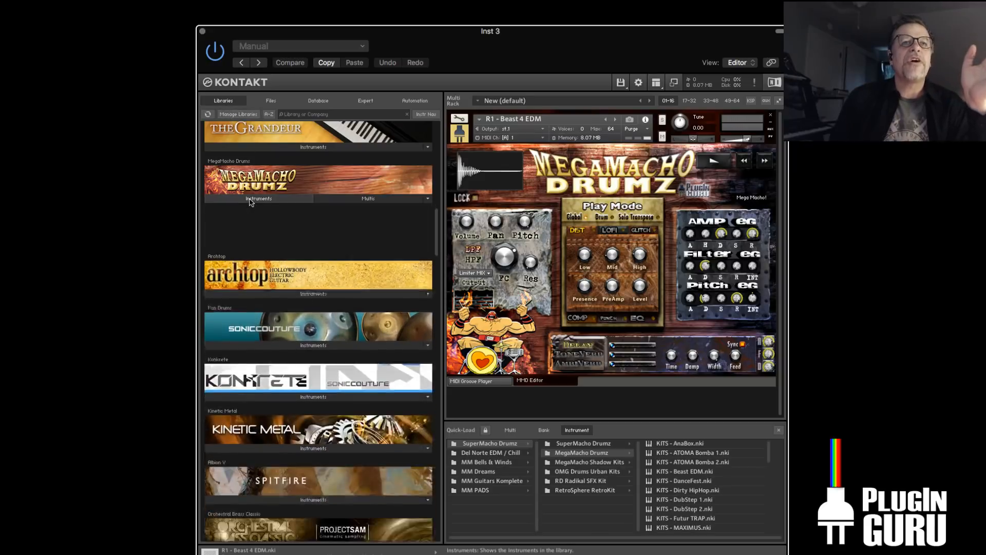
{"action": "left_click", "coordinate": [271, 102]}
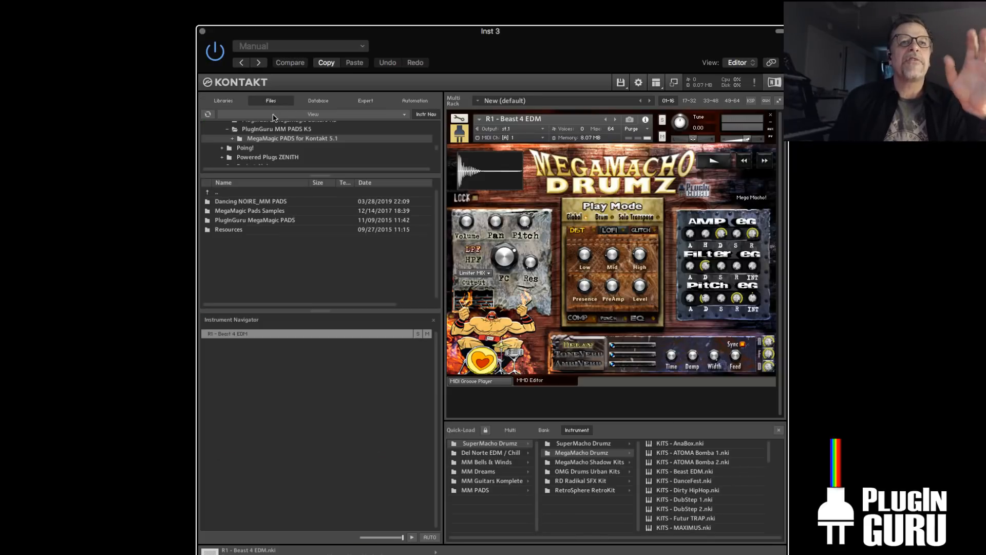
Hide and reshow the Quick-Load browser, and look into its MM PADS and SuperMacho Drumz folders
{"action": "right_click", "coordinate": [530, 397]}
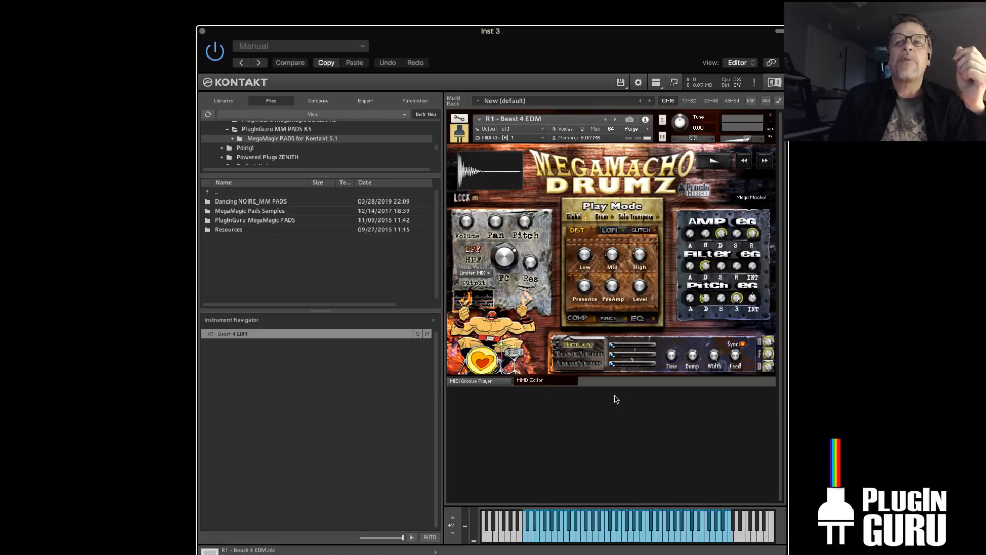
{"action": "right_click", "coordinate": [526, 414]}
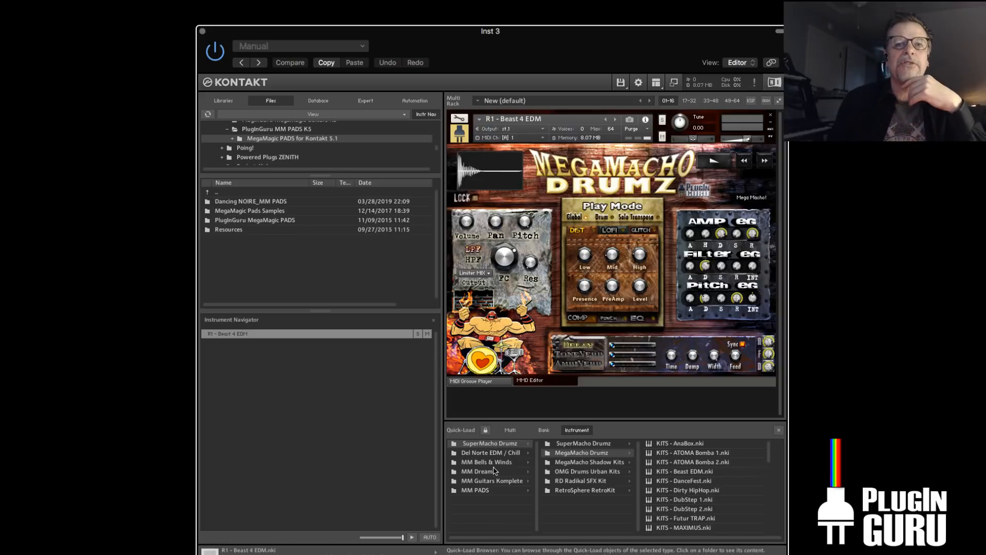
{"action": "left_click", "coordinate": [483, 490]}
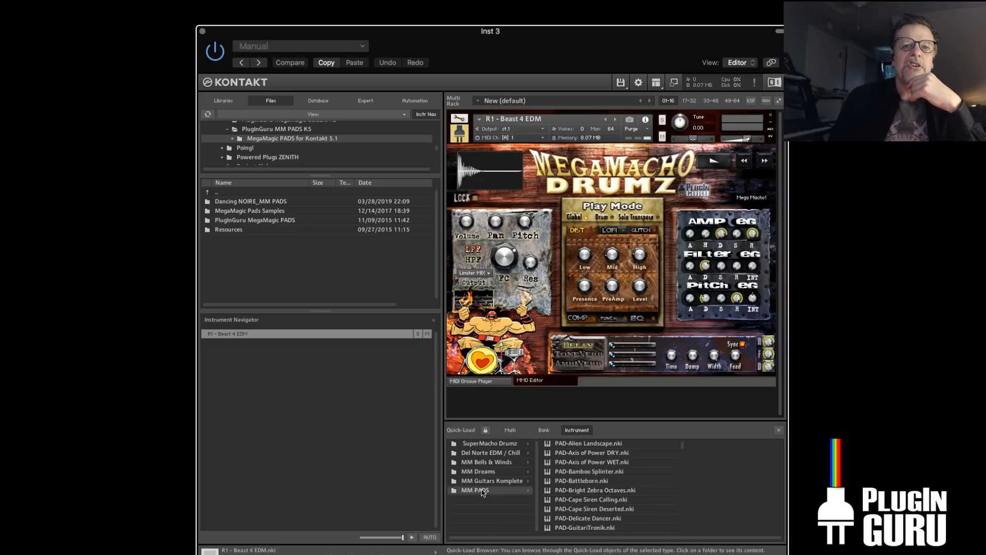
{"action": "left_click", "coordinate": [490, 447]}
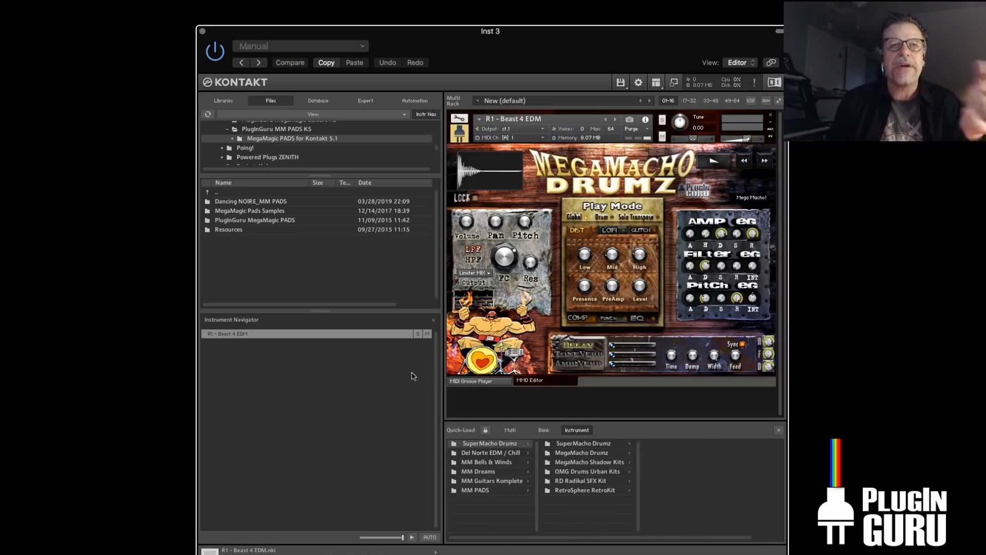
Look through the list of installed libraries and return to the file browser
{"action": "left_click", "coordinate": [223, 101]}
{"action": "scroll", "coordinate": [283, 368], "scroll_direction": "down", "scroll_amount": 3}
{"action": "scroll", "coordinate": [284, 369], "scroll_direction": "up", "scroll_amount": 10}
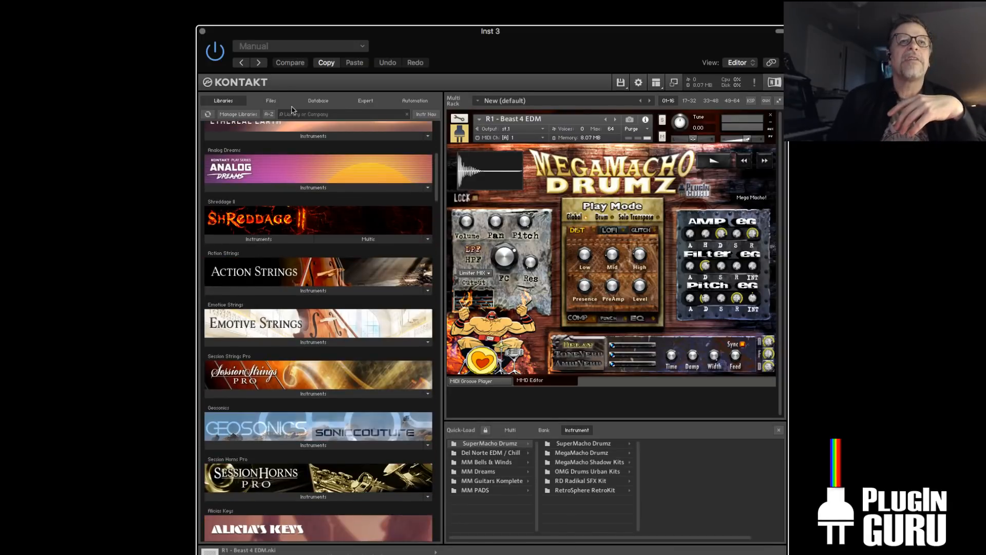
{"action": "left_click", "coordinate": [271, 101]}
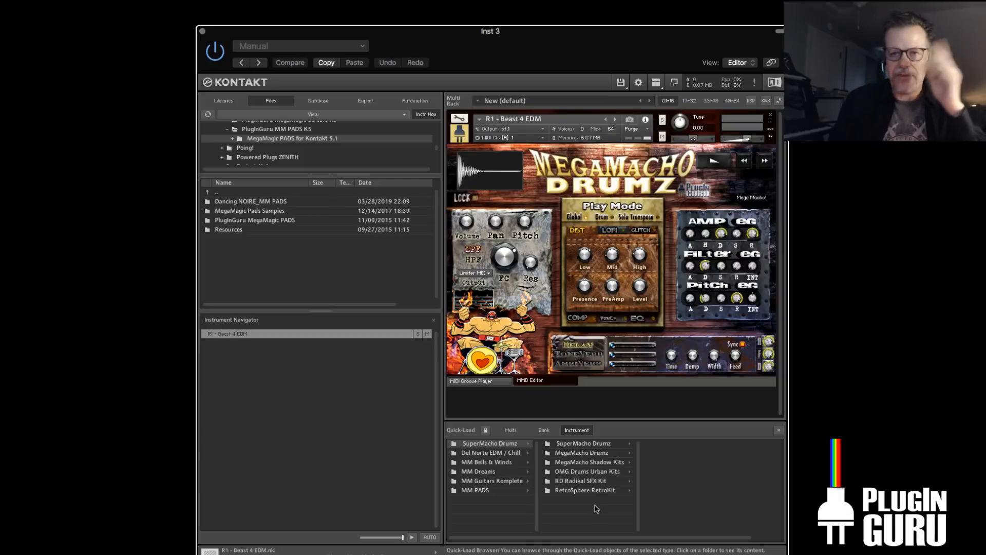
Load the KITS - MAXIMUS kit from the MegaMacho Drumz folder in the Quick-Load browser
{"action": "left_click", "coordinate": [579, 453]}
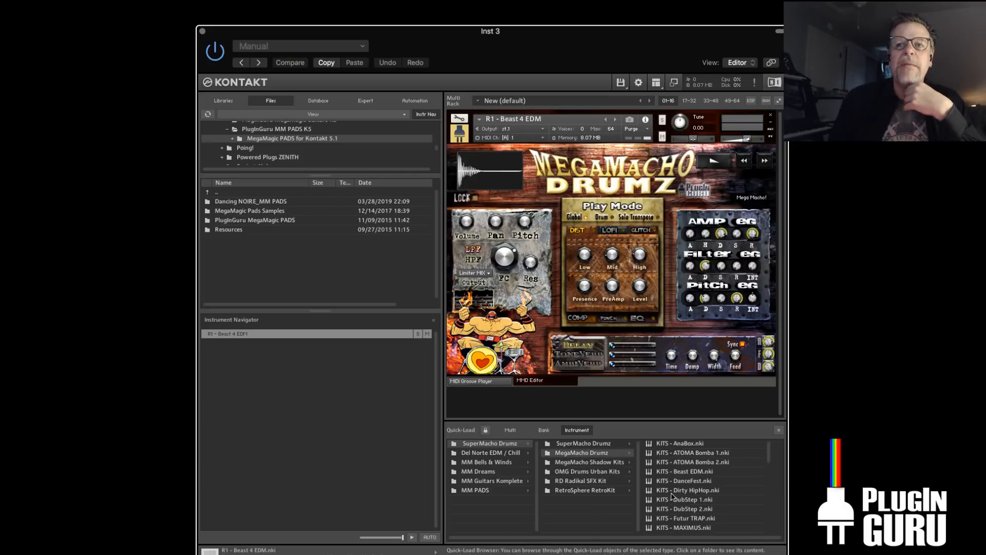
{"action": "scroll", "coordinate": [696, 512], "scroll_direction": "down", "scroll_amount": 3}
{"action": "left_click_drag", "start_coordinate": [692, 491], "coordinate": [571, 247]}
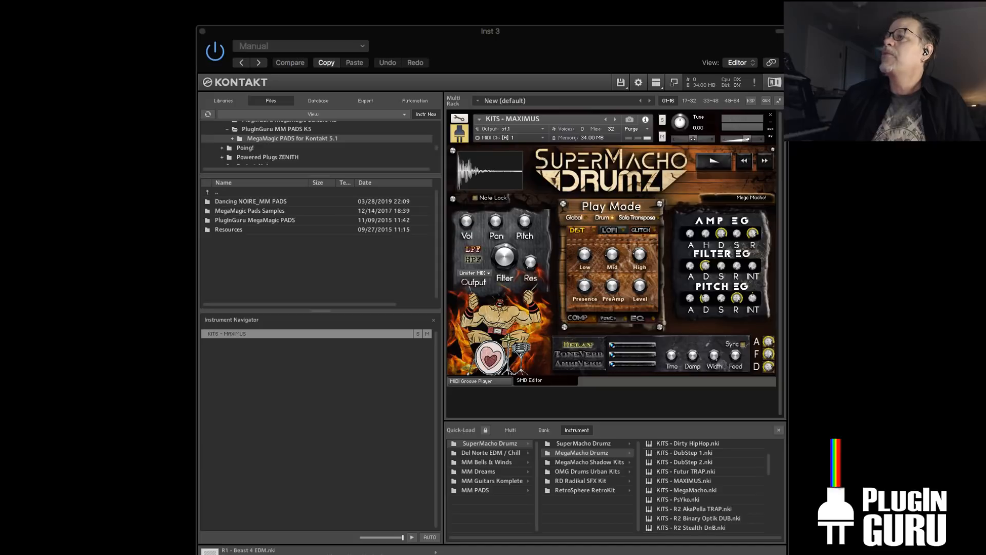
Open the project's metronome settings and raise the click volume
{"action": "key", "text": "alt+p"}
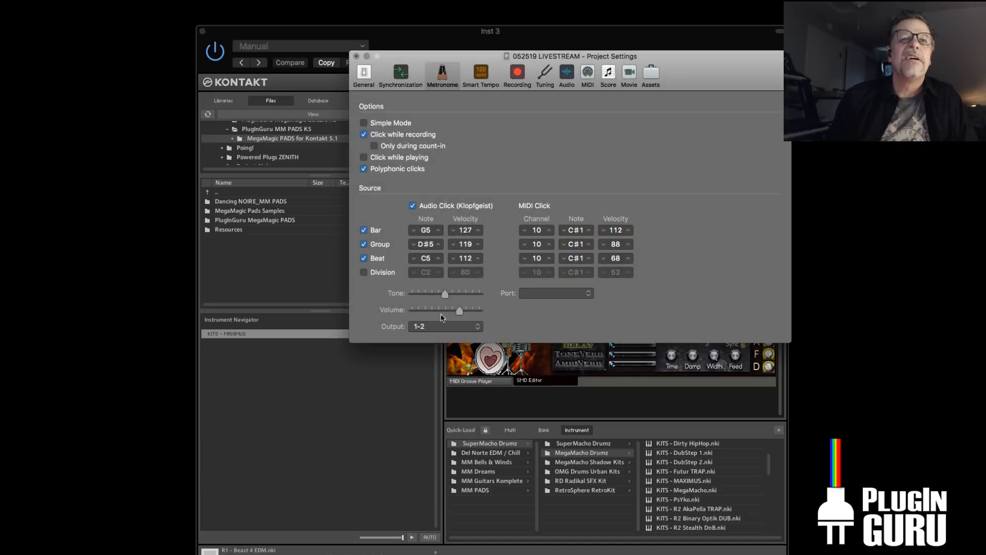
{"action": "left_click_drag", "start_coordinate": [459, 310], "coordinate": [474, 313]}
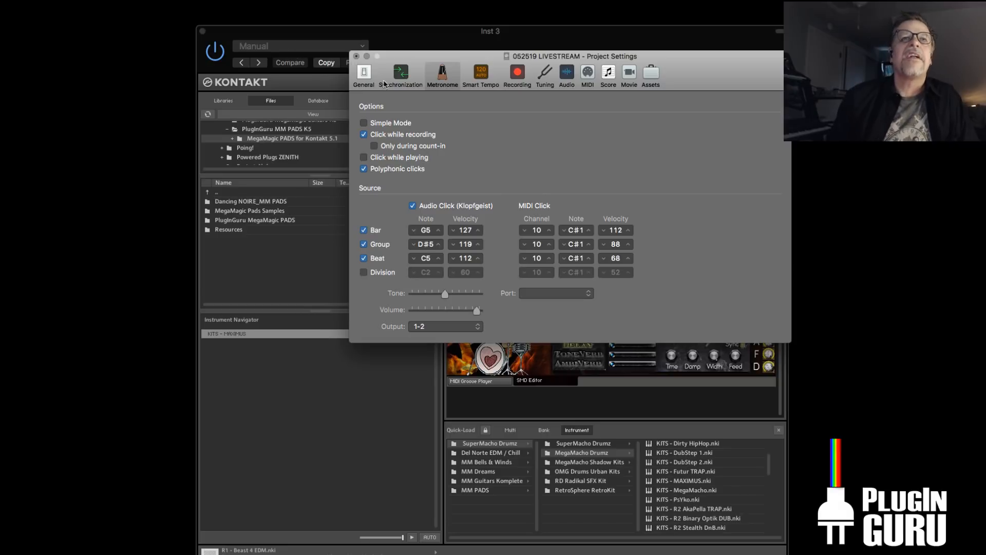
Close the project settings and adjust the MAXIMUS kit's Amp EG to a decay of 245.8 ms and a release of 107.1 ms
{"action": "left_click", "coordinate": [357, 56]}
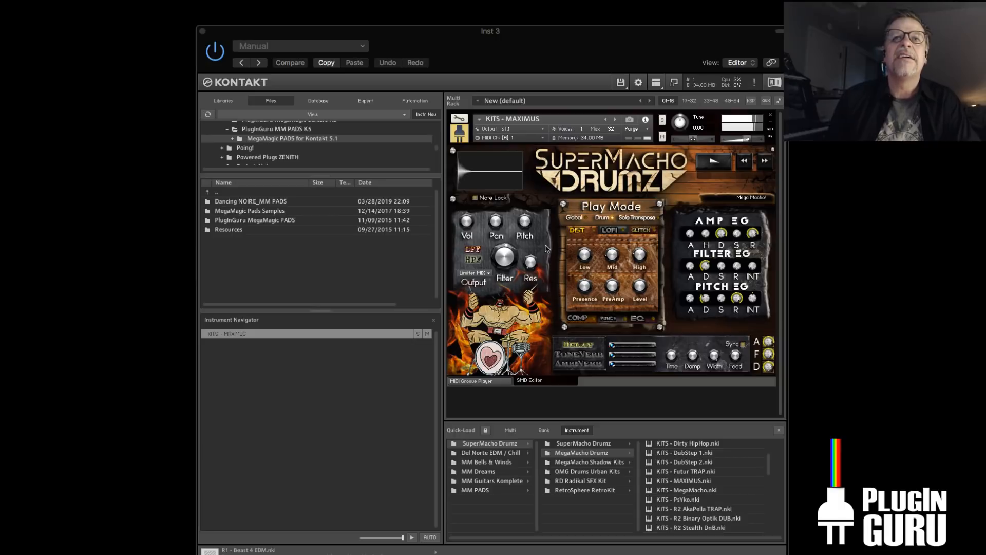
{"action": "left_click_drag", "start_coordinate": [724, 234], "coordinate": [719, 249]}
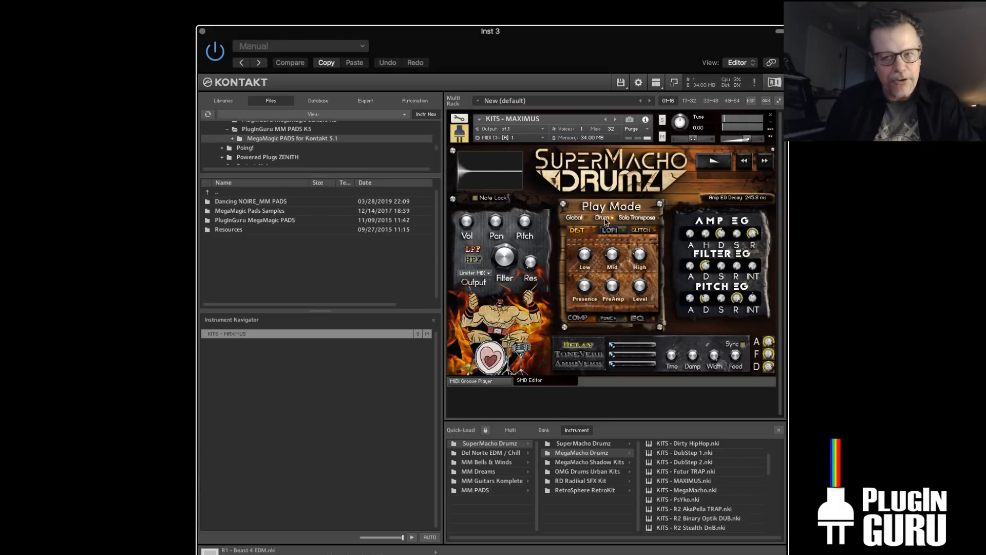
{"action": "left_click_drag", "start_coordinate": [752, 234], "coordinate": [746, 258]}
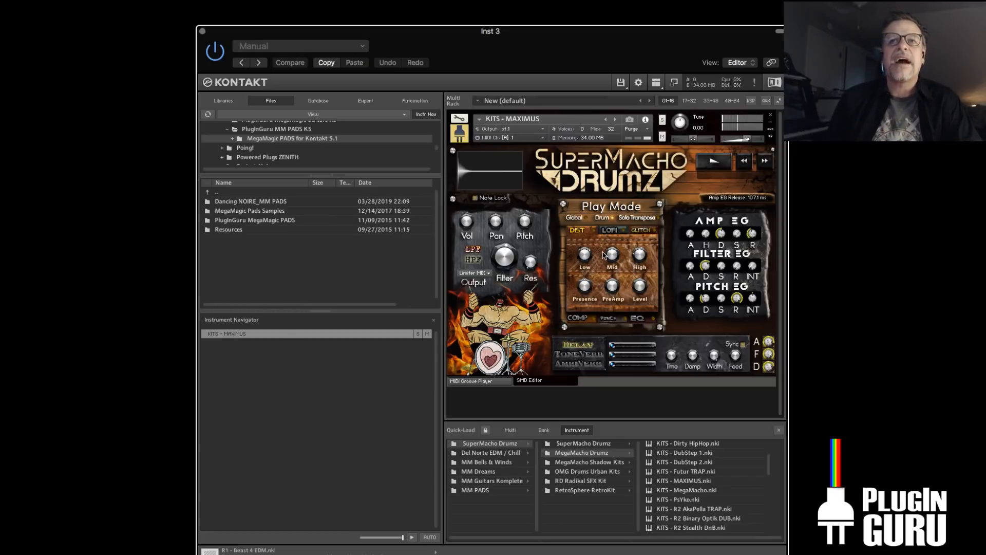
Retune the played drums with pitch values of -24, -22 and 2, and shorten the Amp EG release
{"action": "left_click_drag", "start_coordinate": [532, 225], "coordinate": [528, 251]}
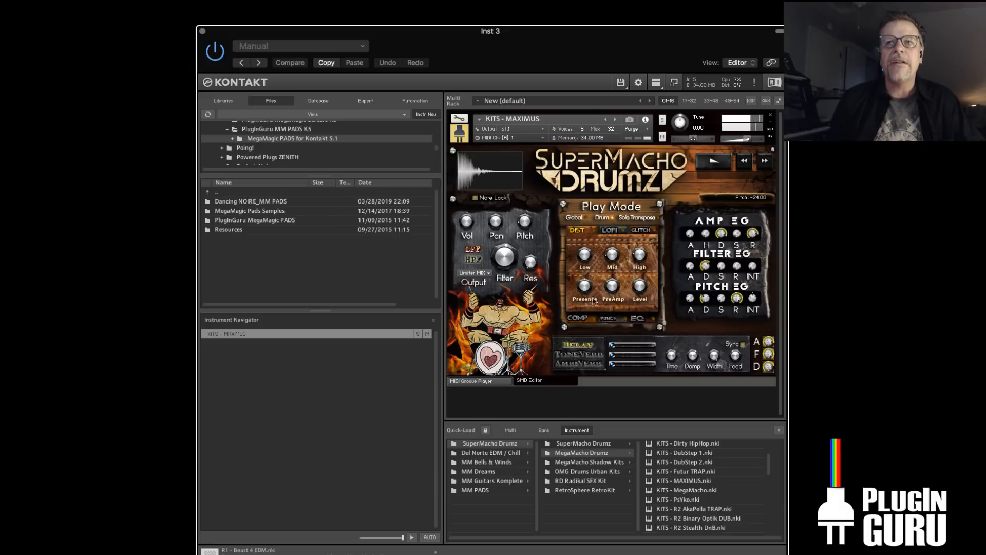
{"action": "left_click_drag", "start_coordinate": [530, 222], "coordinate": [530, 220]}
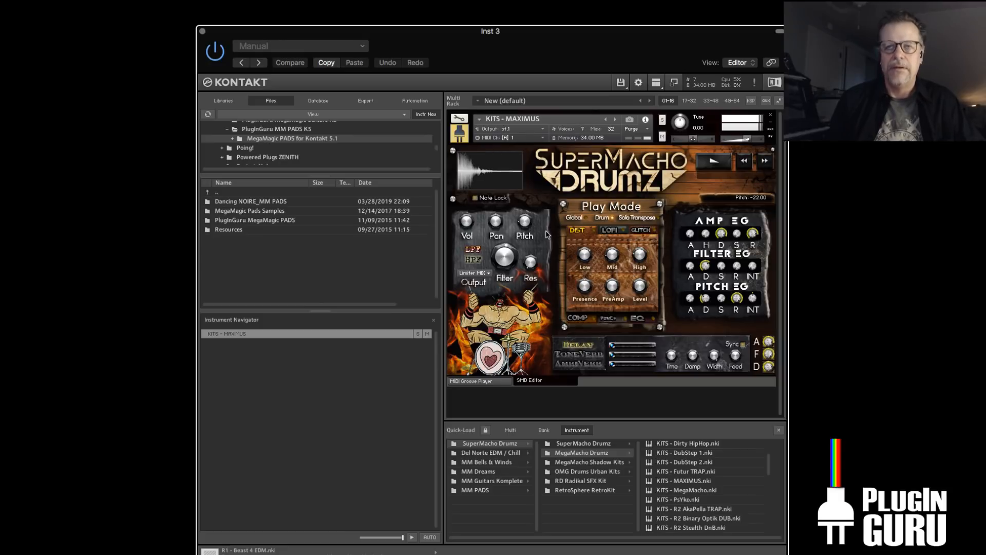
{"action": "left_click_drag", "start_coordinate": [529, 225], "coordinate": [534, 198]}
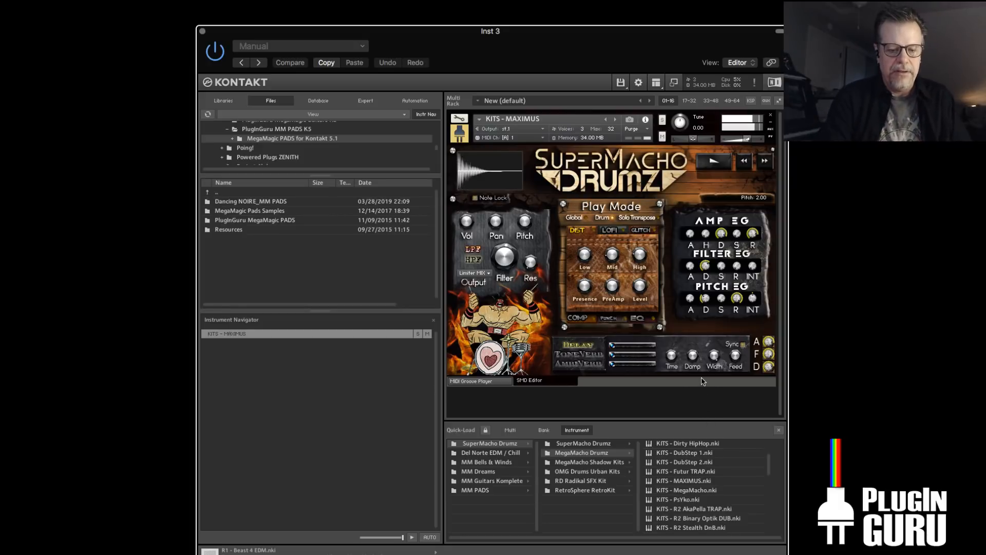
{"action": "left_click_drag", "start_coordinate": [751, 235], "coordinate": [750, 242]}
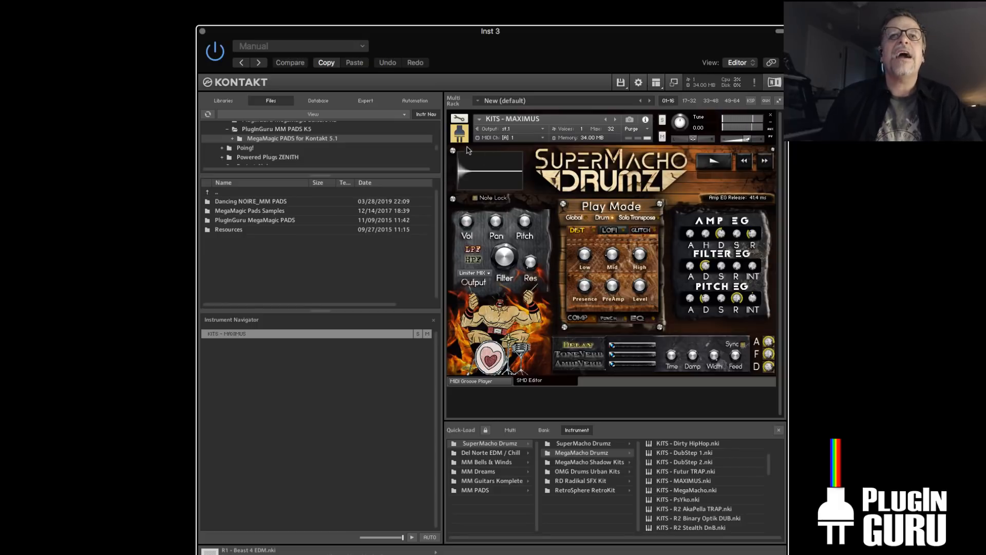
Lock the played drum note, set its volume to -3.9 dB, and tune the drum pitch down to -12
{"action": "left_click", "coordinate": [475, 198]}
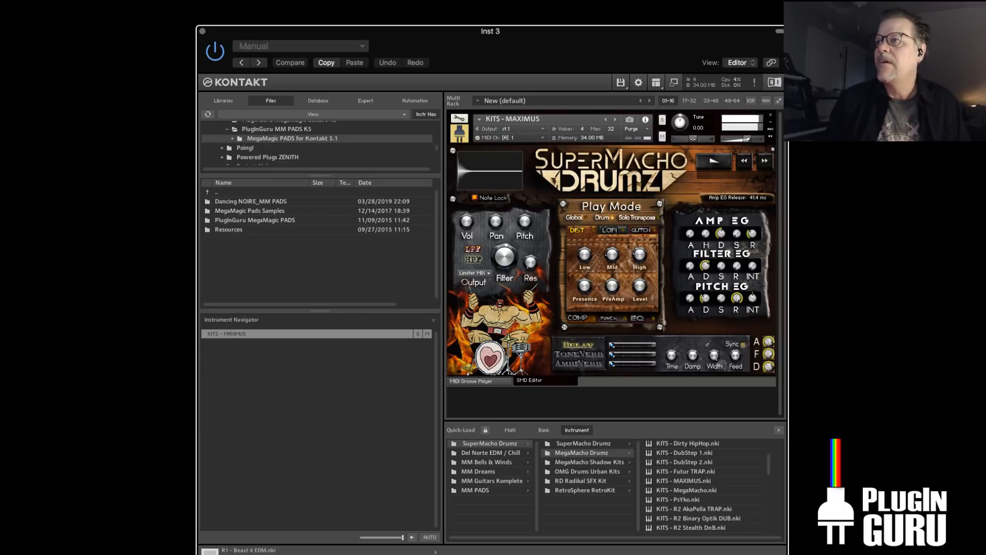
{"action": "left_click", "coordinate": [467, 219]}
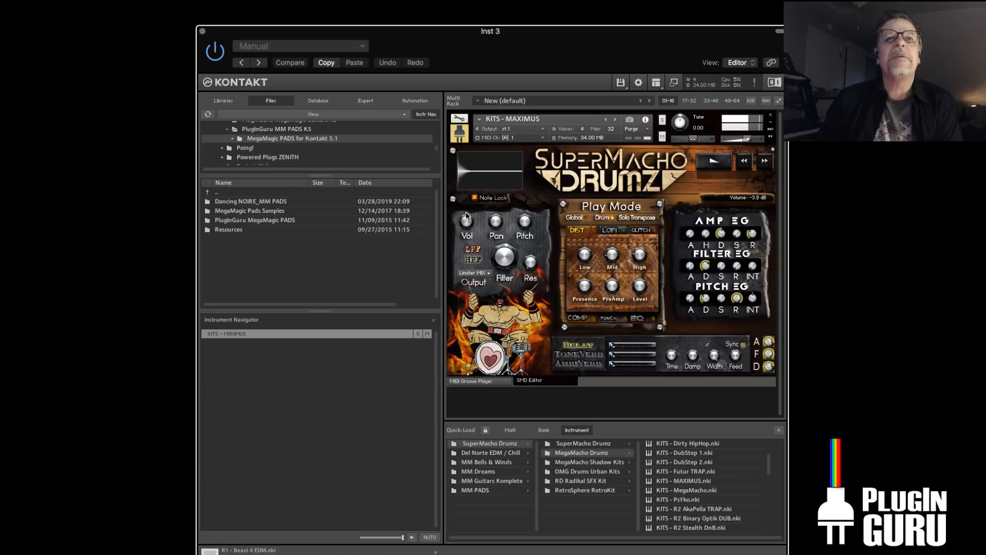
{"action": "left_click", "coordinate": [526, 225]}
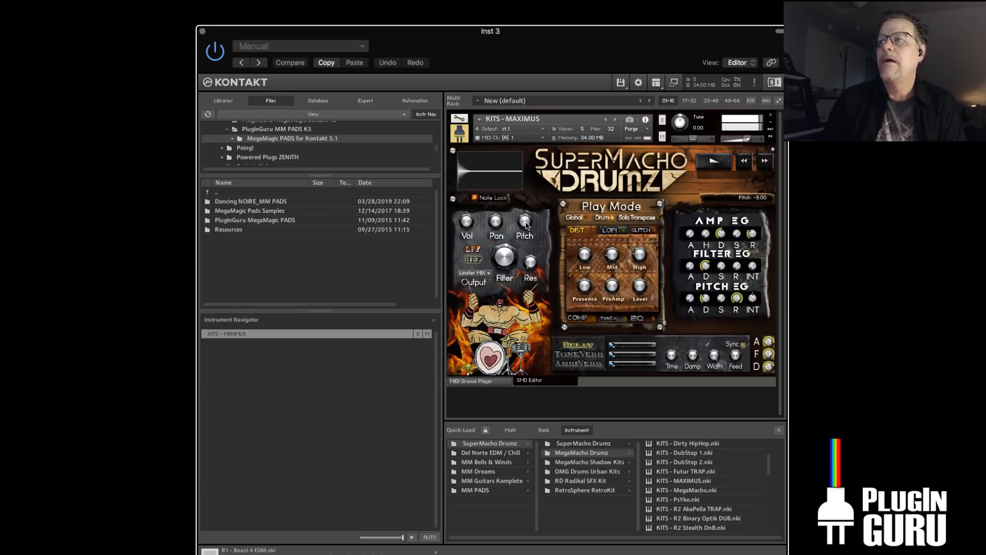
{"action": "left_click_drag", "start_coordinate": [527, 224], "coordinate": [523, 225]}
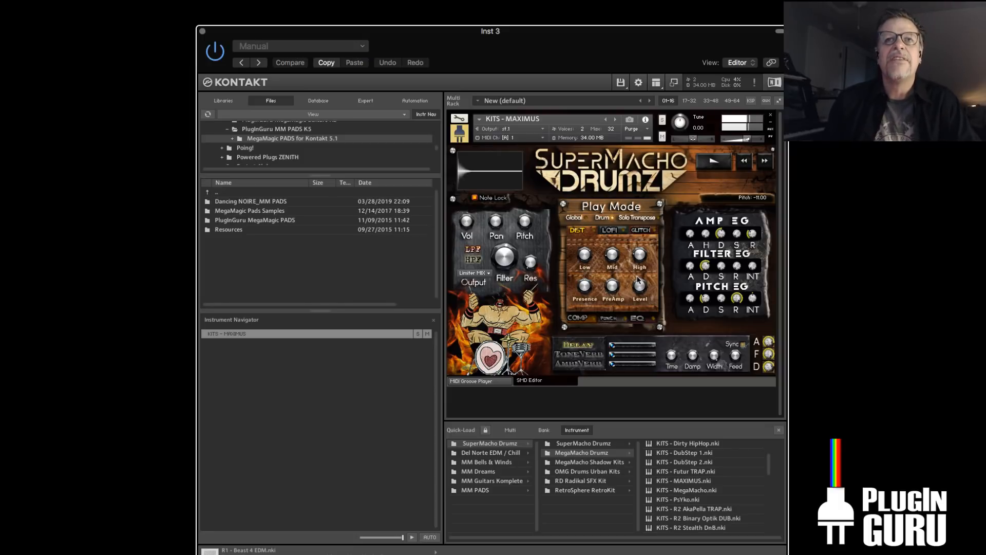
{"action": "left_click_drag", "start_coordinate": [525, 223], "coordinate": [525, 224]}
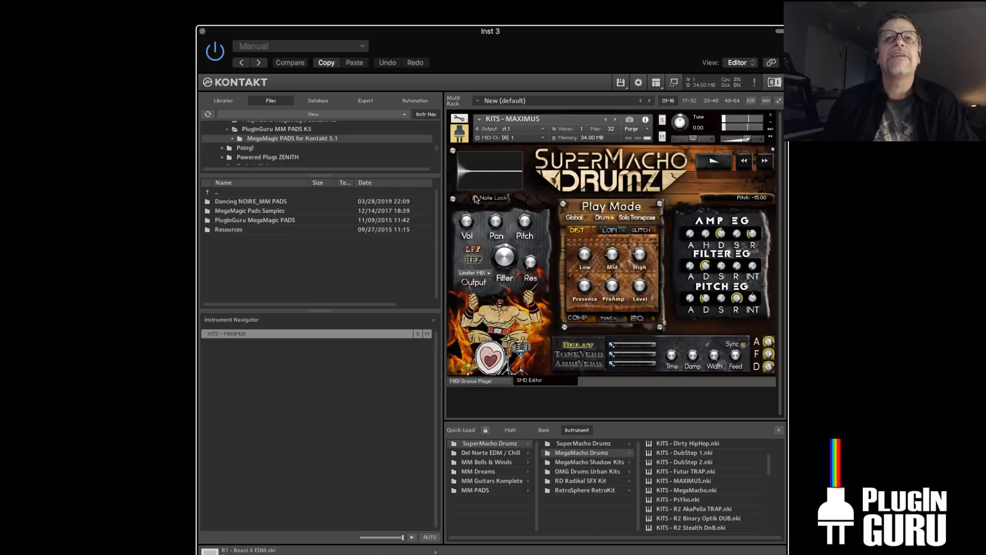
{"action": "left_click_drag", "start_coordinate": [528, 232], "coordinate": [525, 230]}
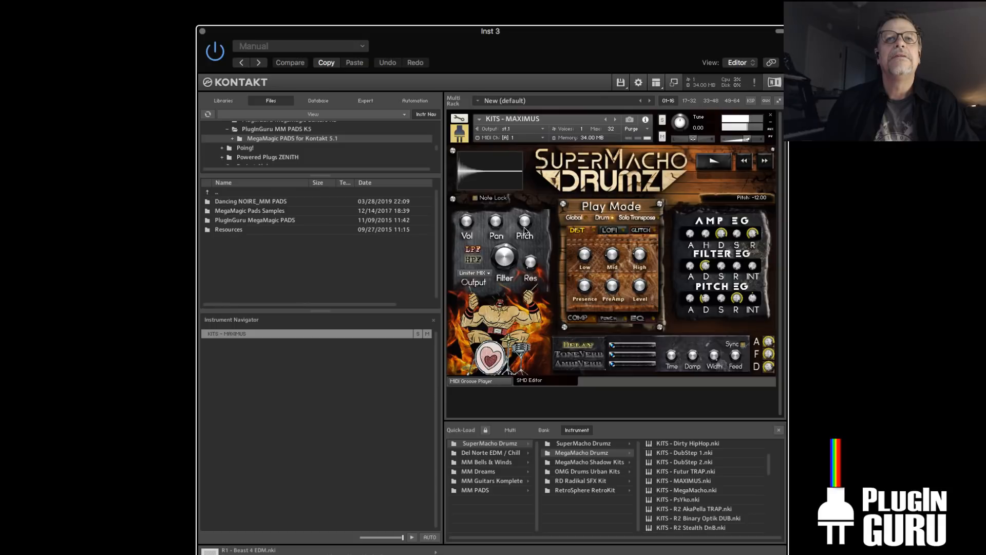
Turn Note Lock back on, set the Amp EG release to 15.2 ms, and close the drum kit's window
{"action": "left_click", "coordinate": [475, 199]}
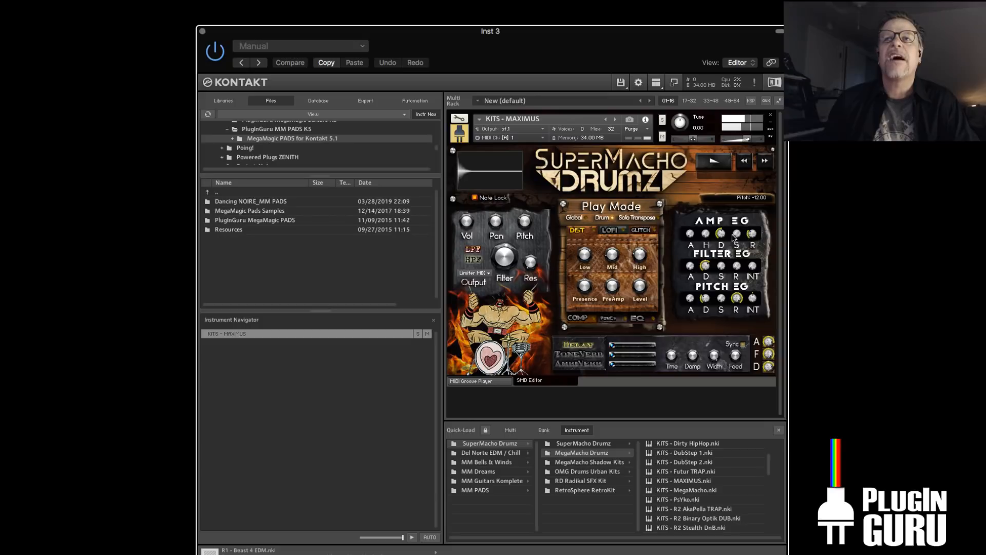
{"action": "left_click_drag", "start_coordinate": [722, 236], "coordinate": [755, 239]}
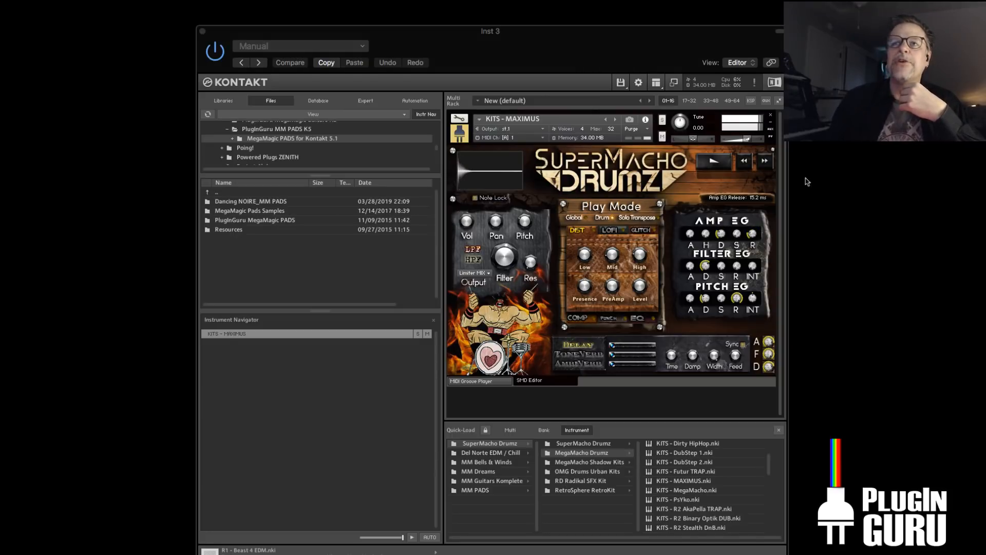
{"action": "left_click", "coordinate": [202, 31]}
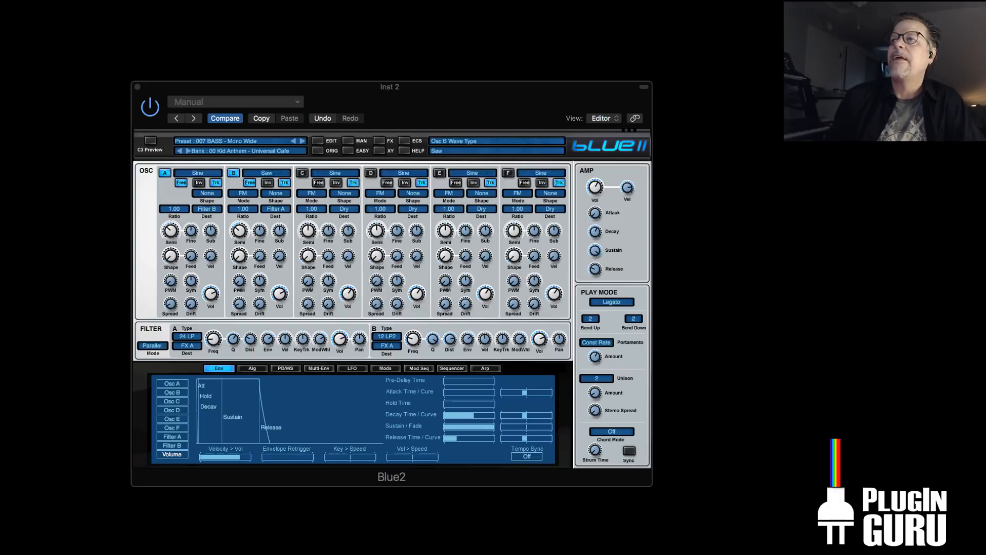
Audition the Blue2 presets 012 BPM BASS - Rezzo Pulsar, 013 Perc Droid 1 and 014 Perc Droid 2
{"action": "left_click", "coordinate": [239, 140]}
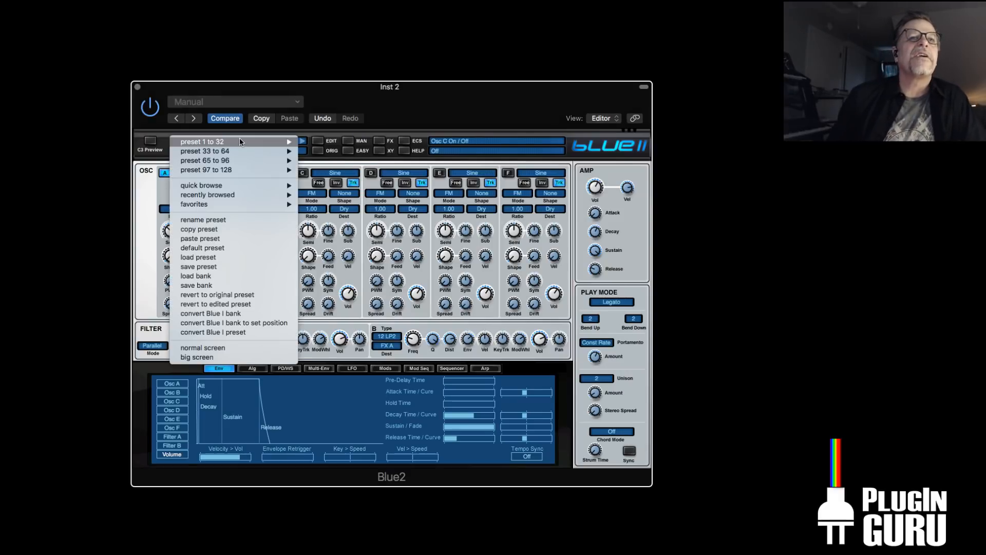
{"action": "mouse_move", "coordinate": [240, 139]}
{"action": "left_click", "coordinate": [351, 221]}
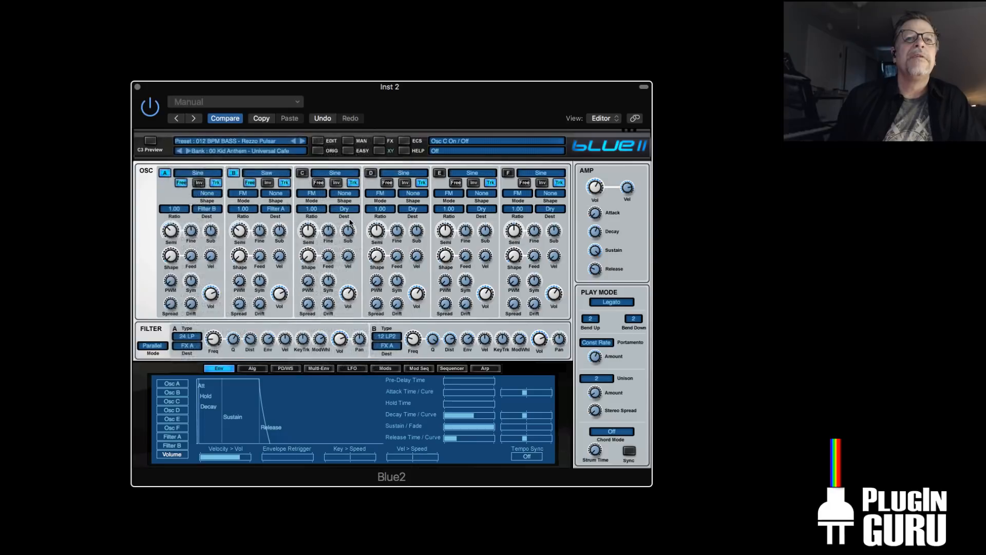
{"action": "left_click", "coordinate": [301, 142]}
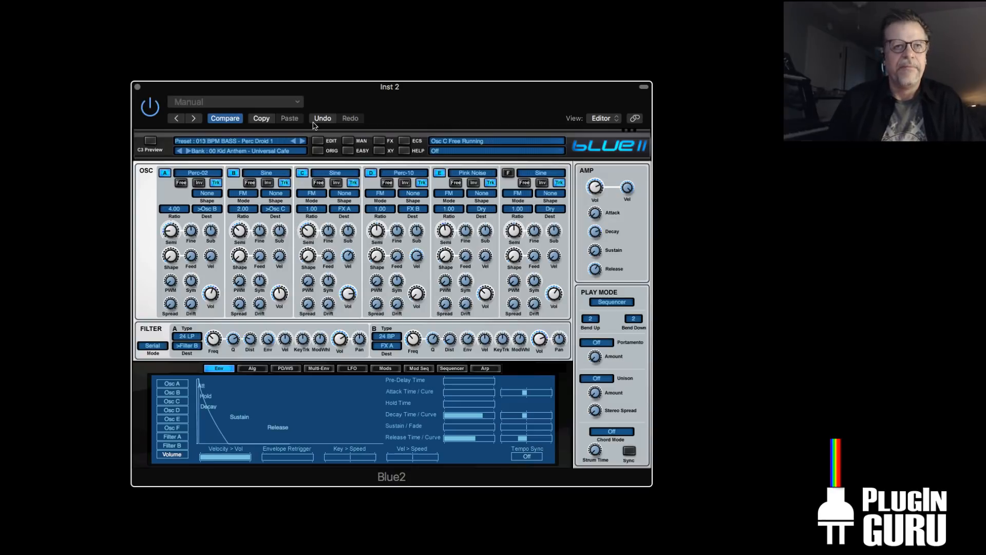
{"action": "left_click", "coordinate": [302, 142]}
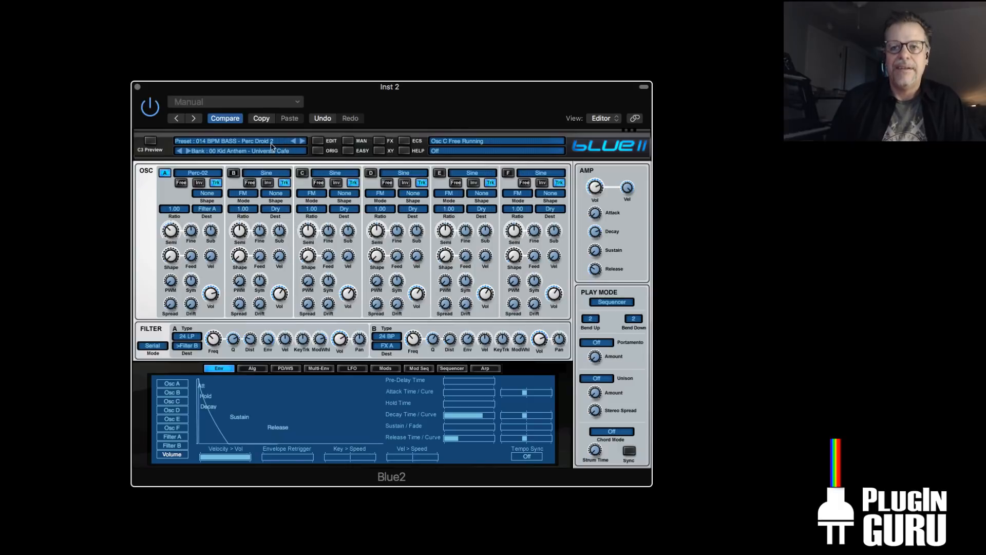
Audition the Blue2 presets 020 BPM BASS - Seq Drive 1, 021 Seq Drive 2 and 022 Sing Pulse
{"action": "left_click", "coordinate": [254, 141]}
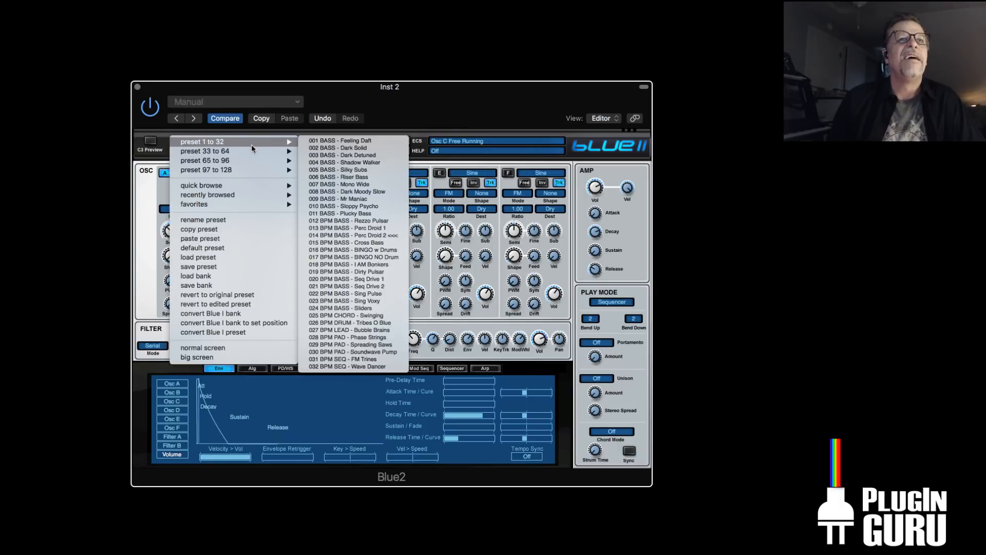
{"action": "mouse_move", "coordinate": [251, 152]}
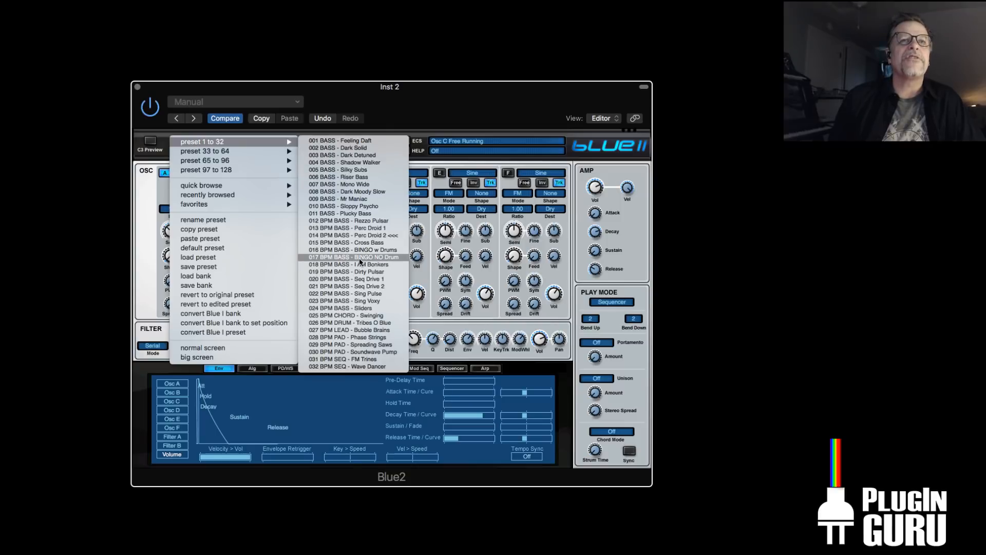
{"action": "left_click", "coordinate": [364, 278]}
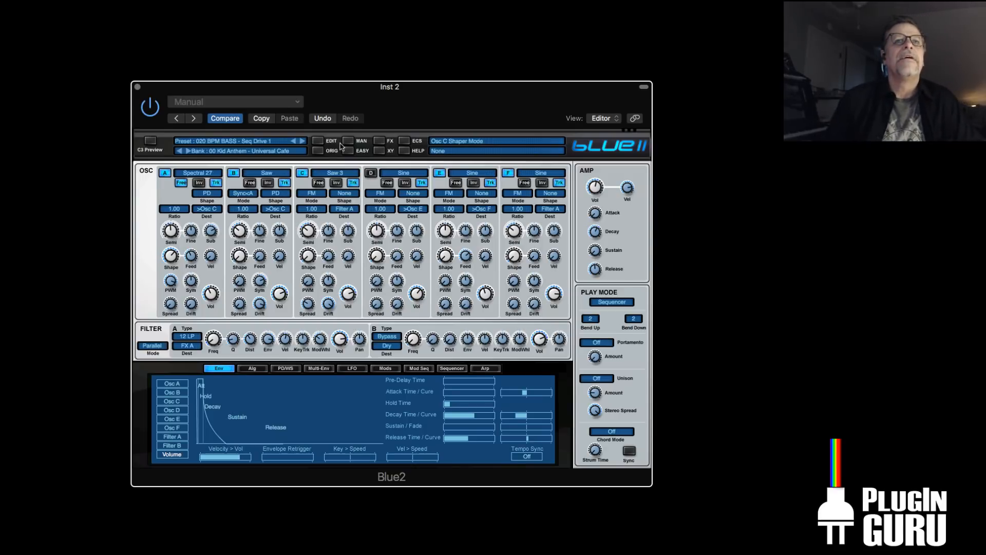
{"action": "left_click", "coordinate": [303, 141]}
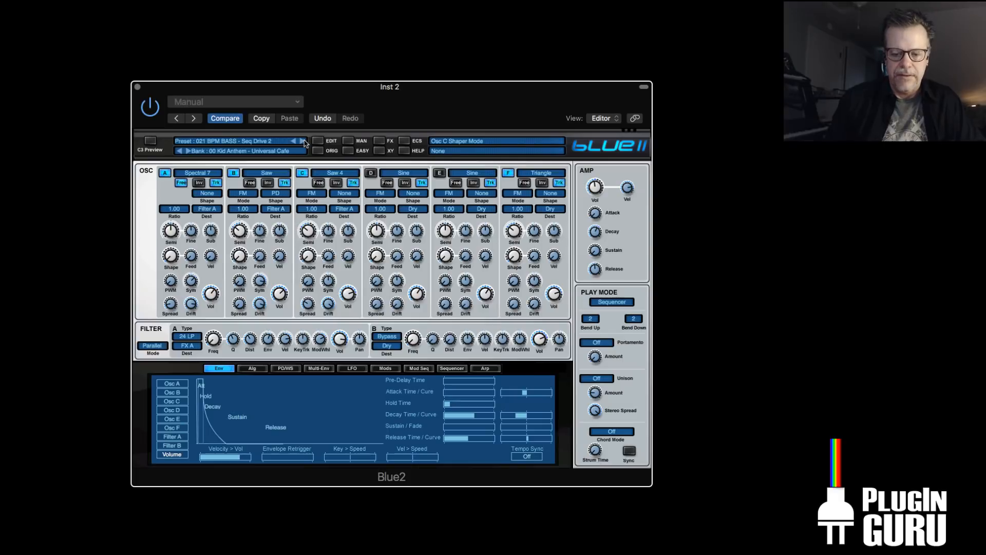
{"action": "left_click", "coordinate": [303, 142]}
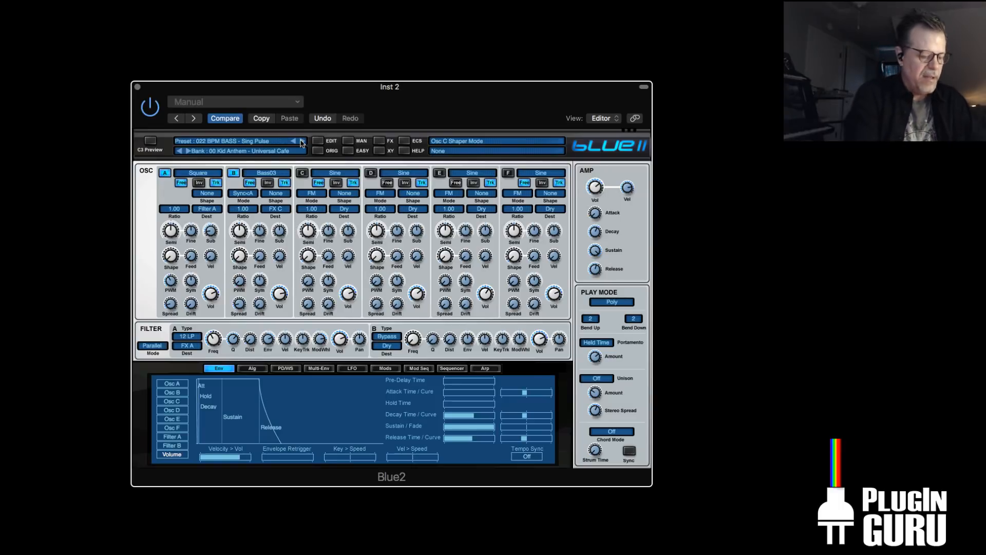
Switch to the web browser and look over the BLUE II product page on robpapen.com
{"action": "key", "text": "super+Tab"}
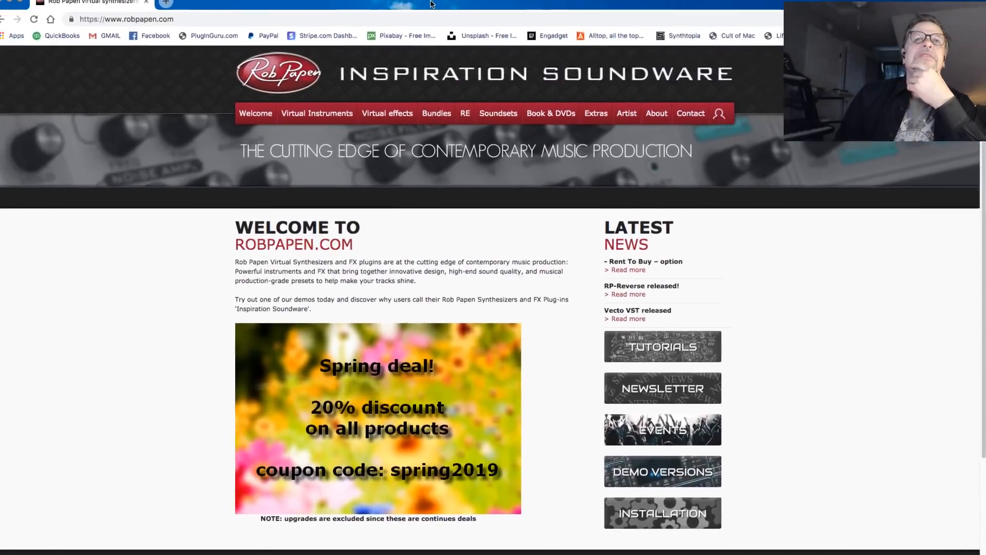
{"action": "mouse_move", "coordinate": [298, 107]}
{"action": "left_click", "coordinate": [305, 228]}
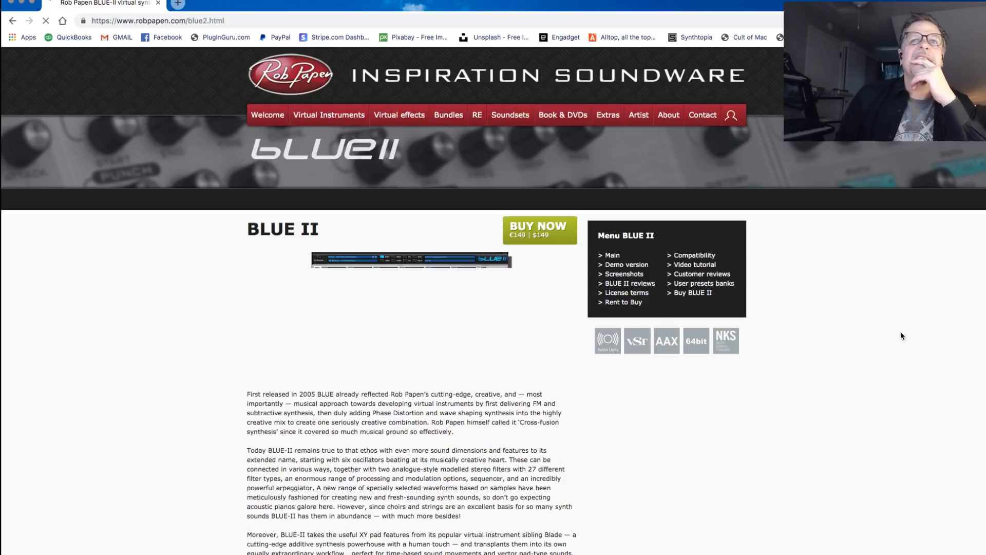
{"action": "scroll", "coordinate": [884, 331], "scroll_direction": "down", "scroll_amount": 4}
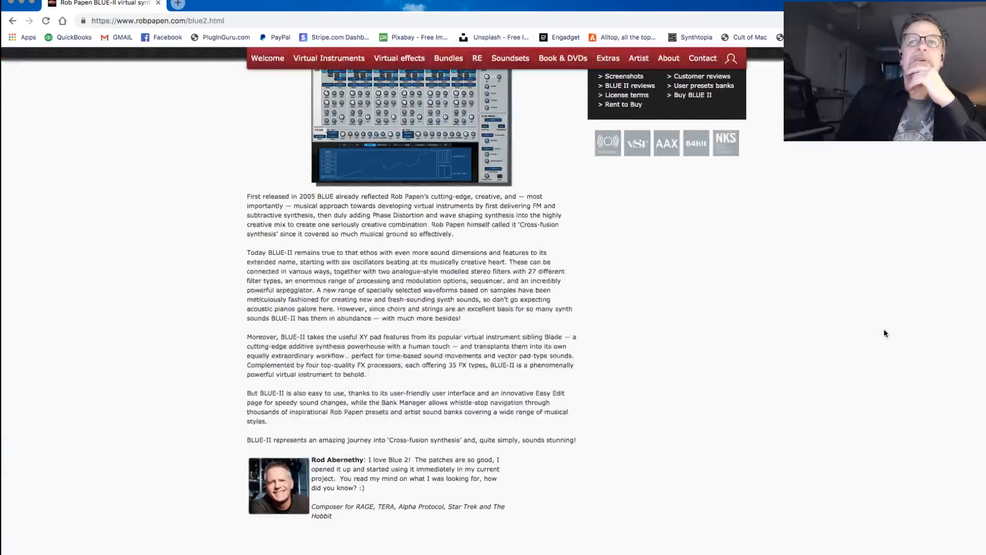
{"action": "scroll", "coordinate": [885, 332], "scroll_direction": "up", "scroll_amount": 4}
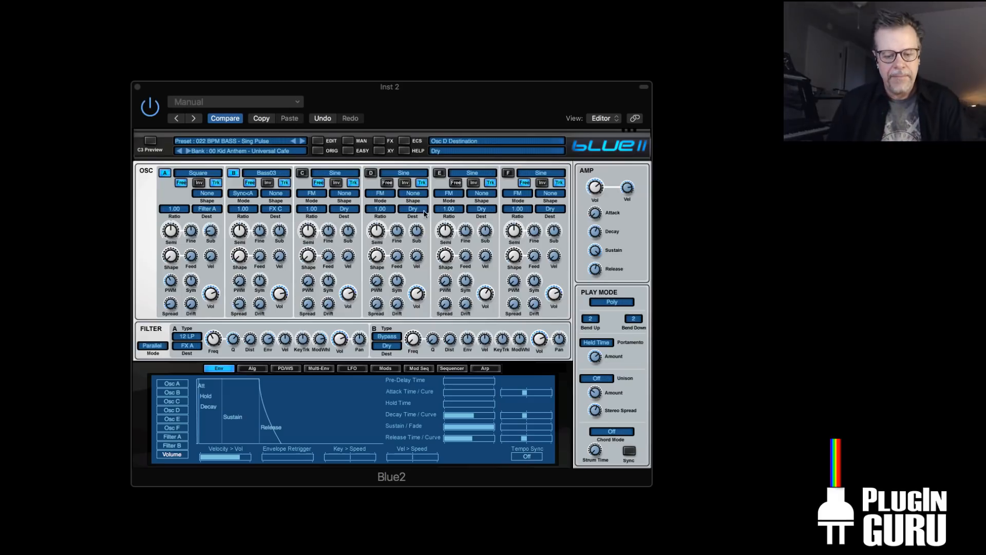
Return to Blue2 and audition presets 026 BPM DRUM - Tribes O Blue, 027 Bubble Brains, 028 Phase Strings, 029 Spreading Saws and 030 Soundwave Pump
{"action": "left_click", "coordinate": [263, 142]}
{"action": "mouse_move", "coordinate": [262, 144]}
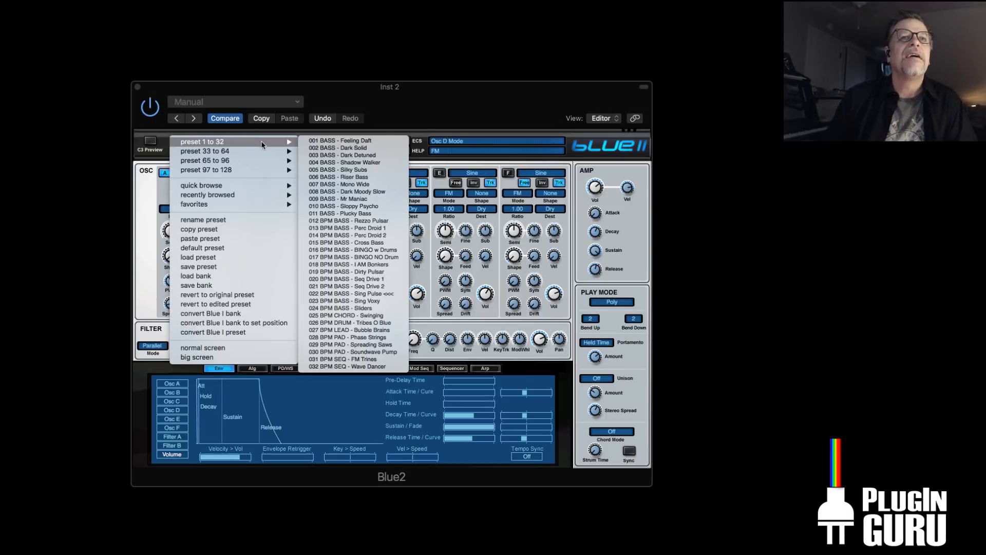
{"action": "left_click", "coordinate": [384, 322]}
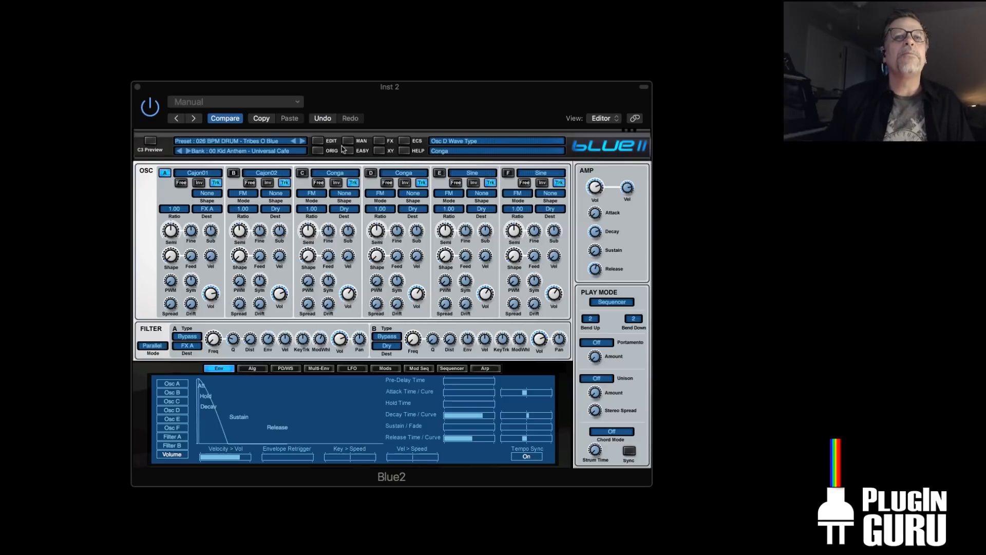
{"action": "left_click", "coordinate": [303, 141]}
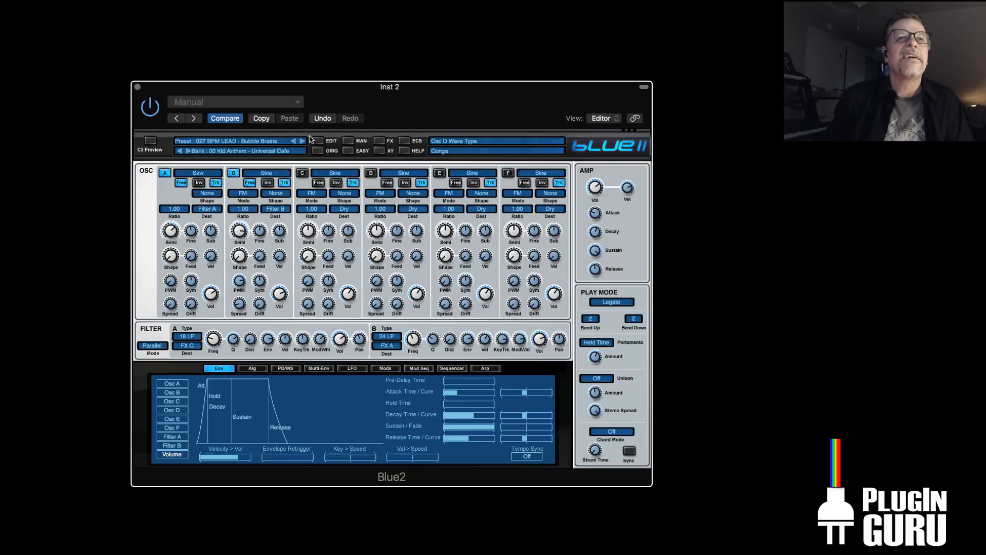
{"action": "left_click", "coordinate": [303, 141]}
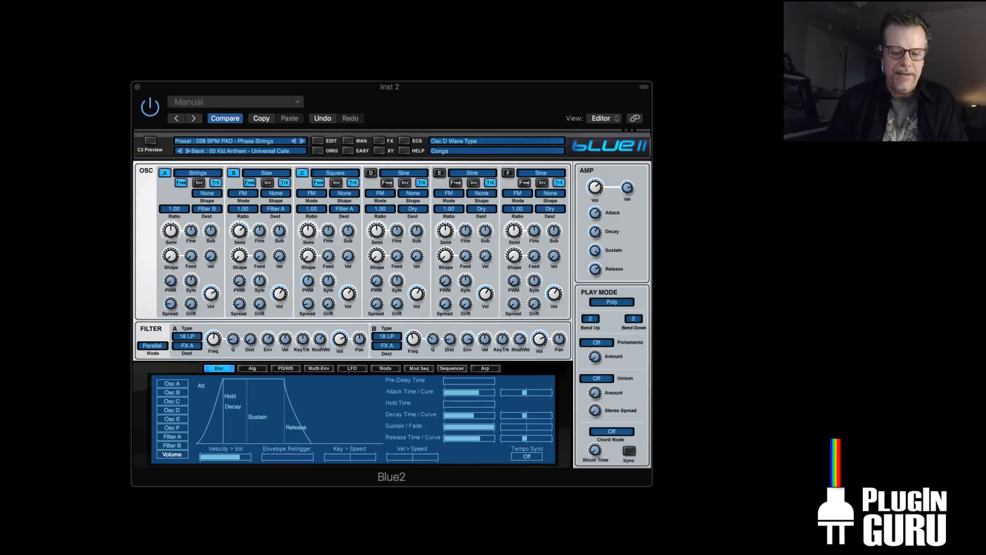
{"action": "left_click", "coordinate": [302, 141]}
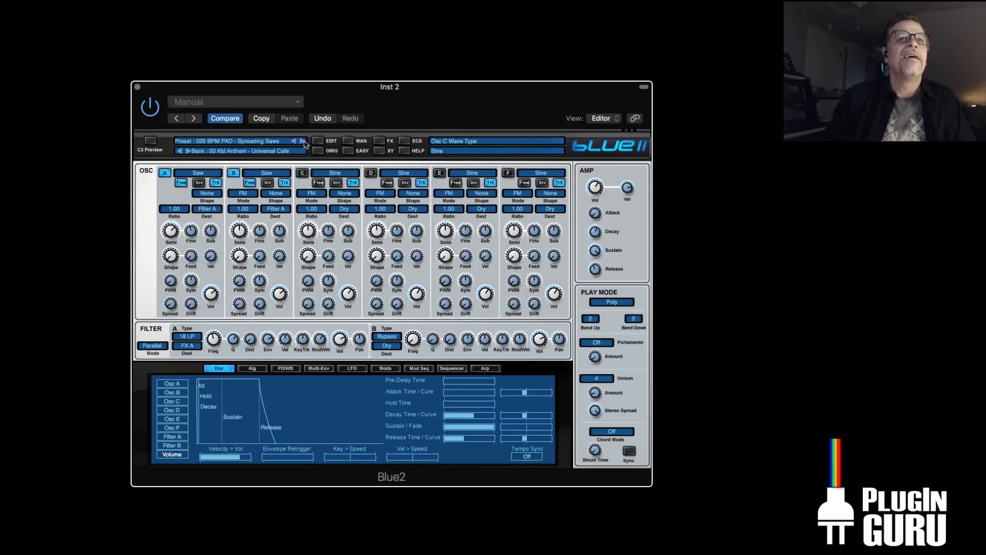
{"action": "left_click", "coordinate": [303, 142]}
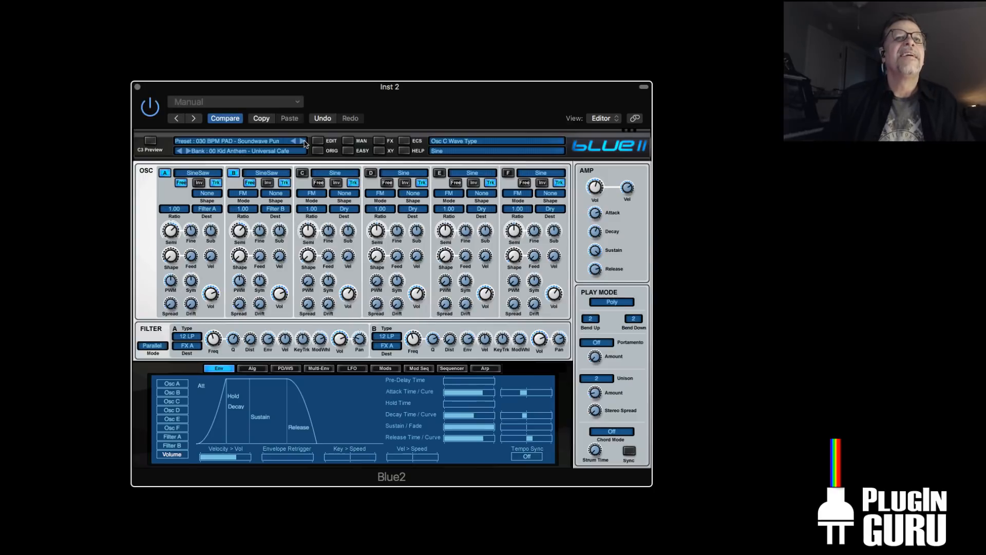
Load Blue2 preset 031 BPM SEQ - FM Trines and examine its oscillator algorithm, returning to the envelope view
{"action": "left_click", "coordinate": [302, 141]}
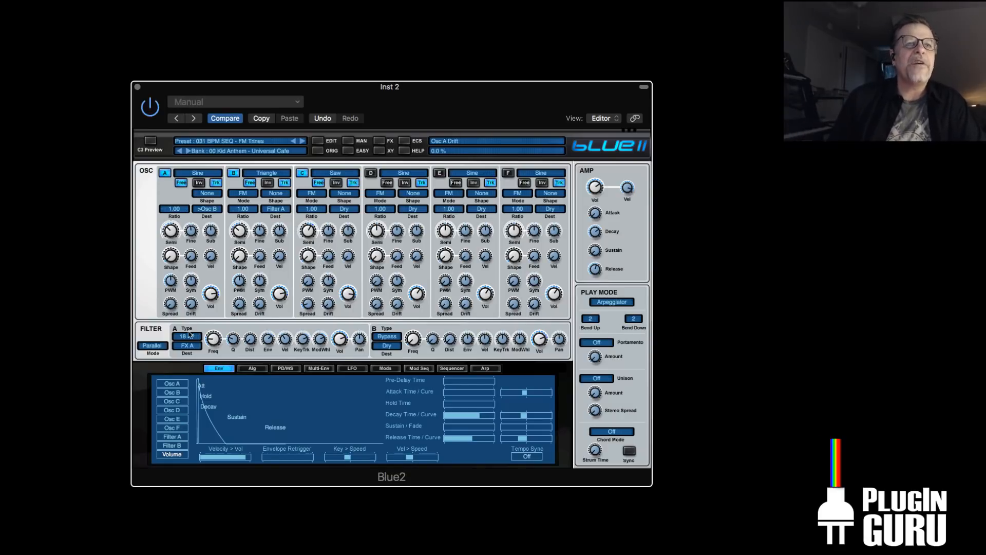
{"action": "left_click", "coordinate": [252, 370]}
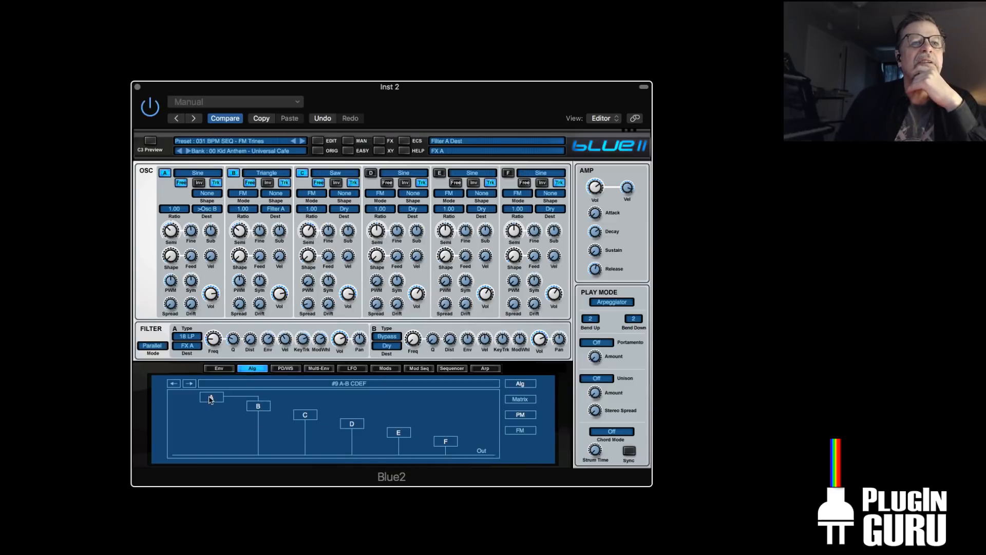
{"action": "left_click", "coordinate": [212, 368]}
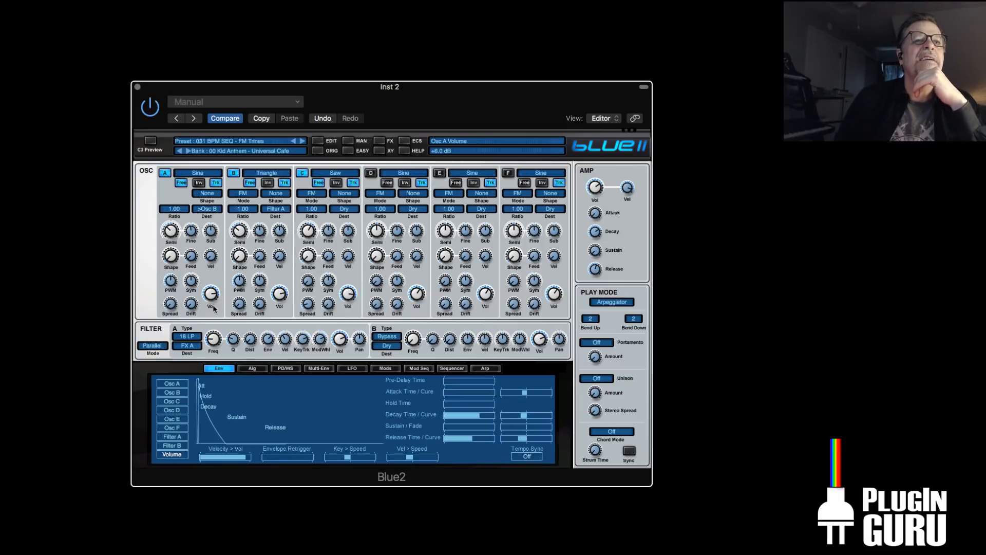
Vary oscillator A's volume and sweep Filter A's frequency on the FM Trines preset to hear the effect
{"action": "mouse_move", "coordinate": [212, 294]}
{"action": "left_mouse_down"}
{"action": "mouse_move", "coordinate": [207, 324]}
{"action": "mouse_move", "coordinate": [210, 291]}
{"action": "left_mouse_up"}
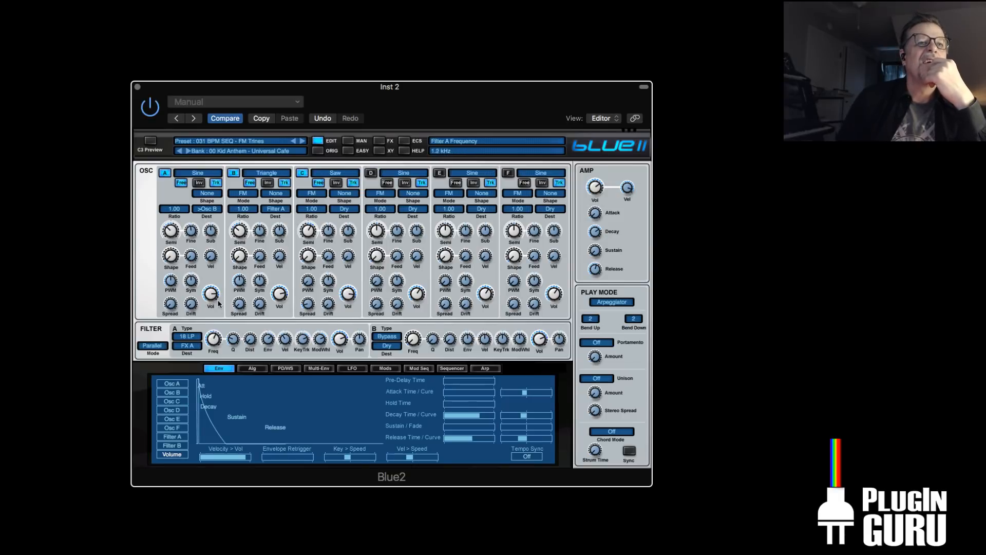
{"action": "left_click_drag", "start_coordinate": [213, 344], "coordinate": [214, 348]}
{"action": "left_click_drag", "start_coordinate": [213, 345], "coordinate": [210, 339]}
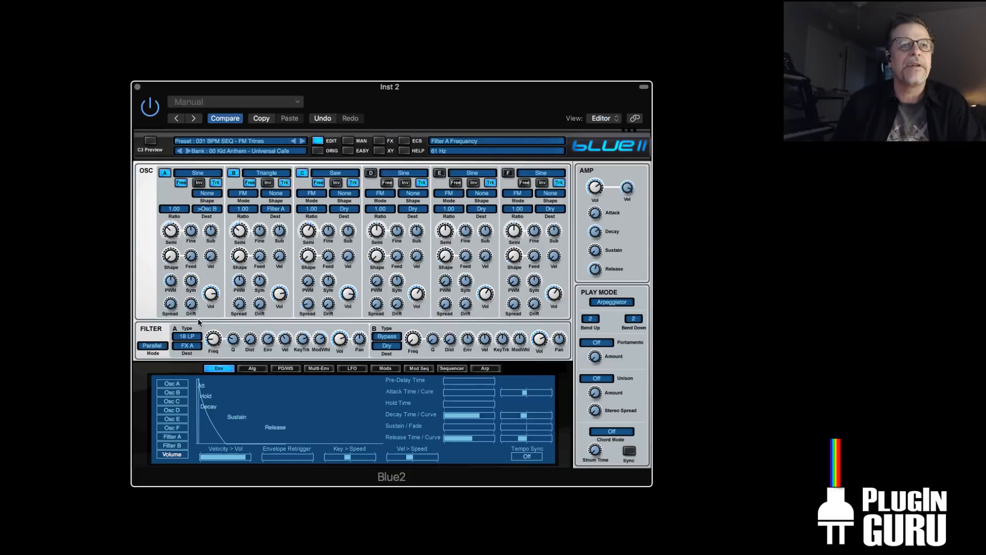
{"action": "mouse_move", "coordinate": [213, 340]}
{"action": "left_mouse_down"}
{"action": "mouse_move", "coordinate": [220, 319]}
{"action": "mouse_move", "coordinate": [214, 340]}
{"action": "left_mouse_up"}
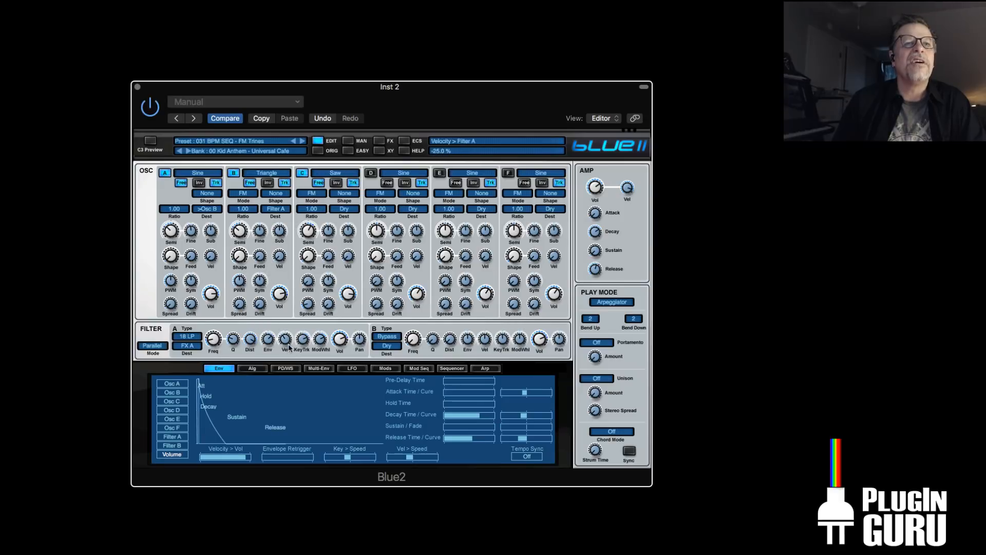
{"action": "mouse_move", "coordinate": [212, 335]}
{"action": "left_mouse_down"}
{"action": "mouse_move", "coordinate": [214, 327]}
{"action": "mouse_move", "coordinate": [215, 336]}
{"action": "left_mouse_up"}
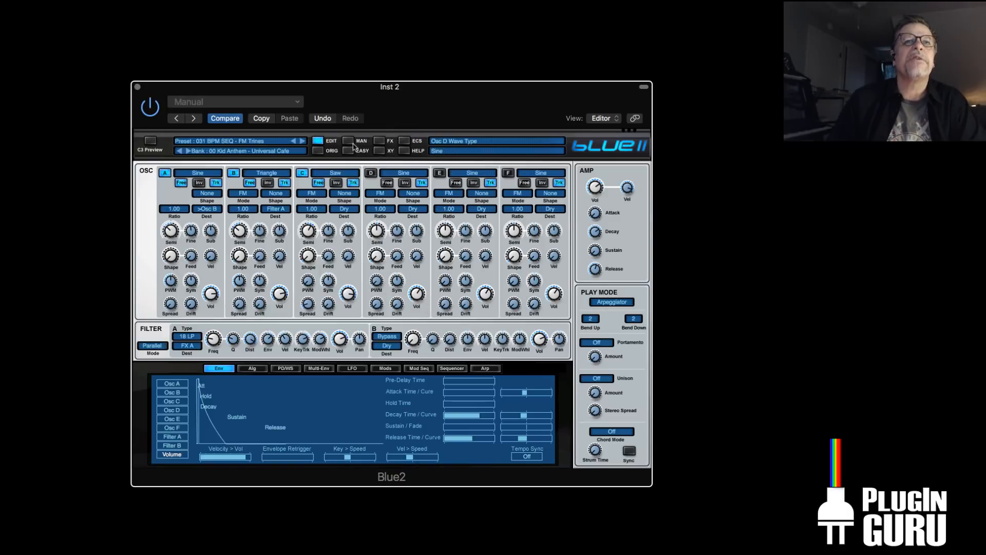
Audition presets 032 BPM SEQ - Wave Dancer, 033 LFO Attack Bs, 034 Minor Sines and 035 Dist Sines
{"action": "left_click", "coordinate": [302, 140]}
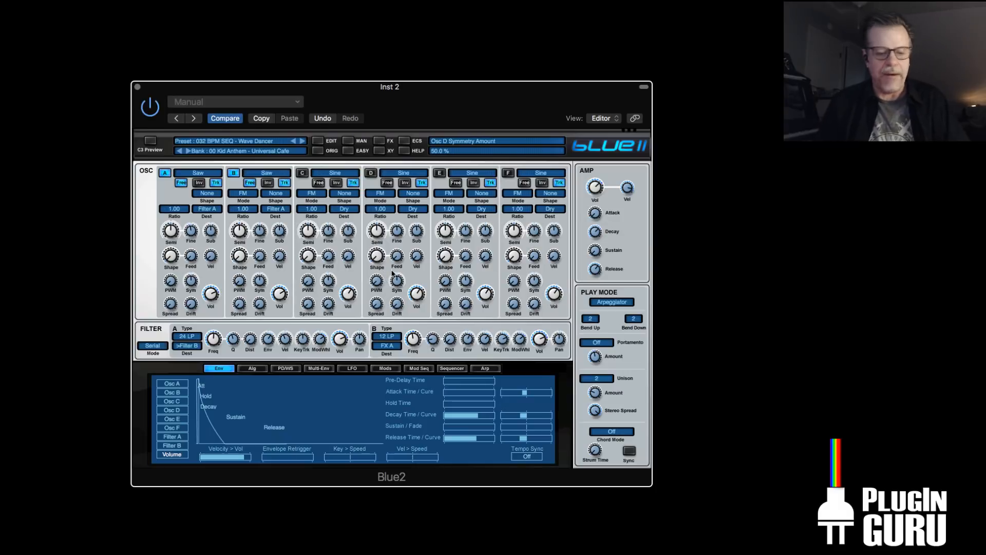
{"action": "left_click", "coordinate": [302, 141]}
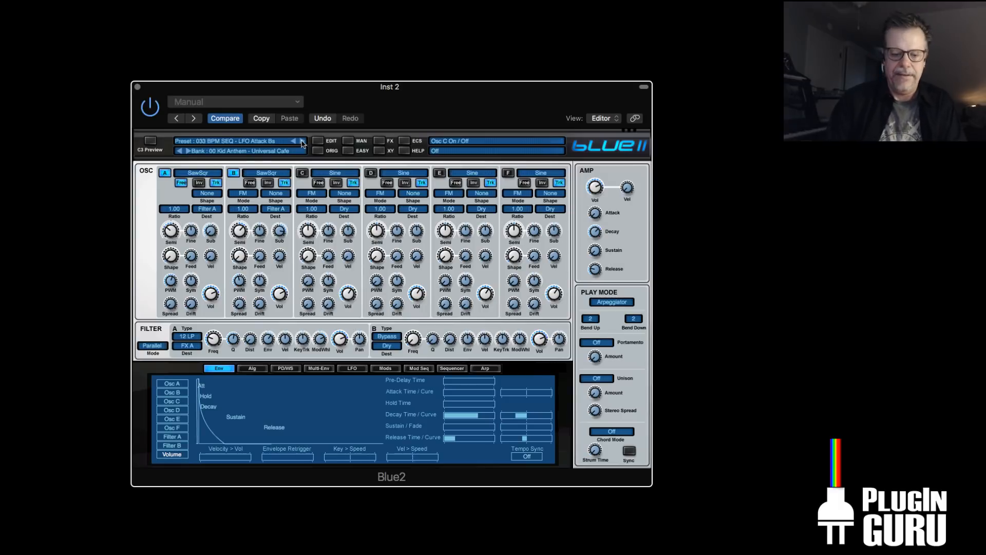
{"action": "left_click", "coordinate": [302, 141]}
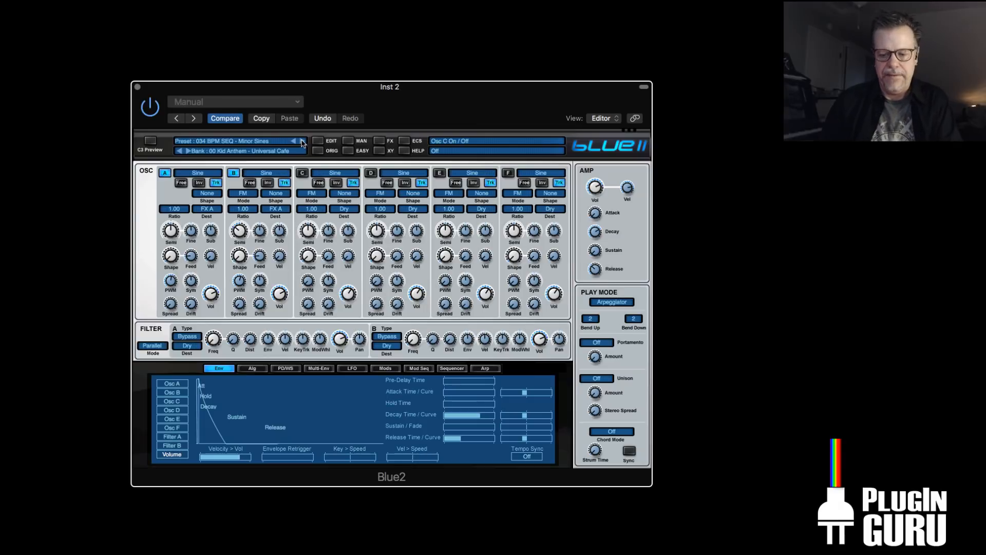
{"action": "left_click", "coordinate": [302, 141]}
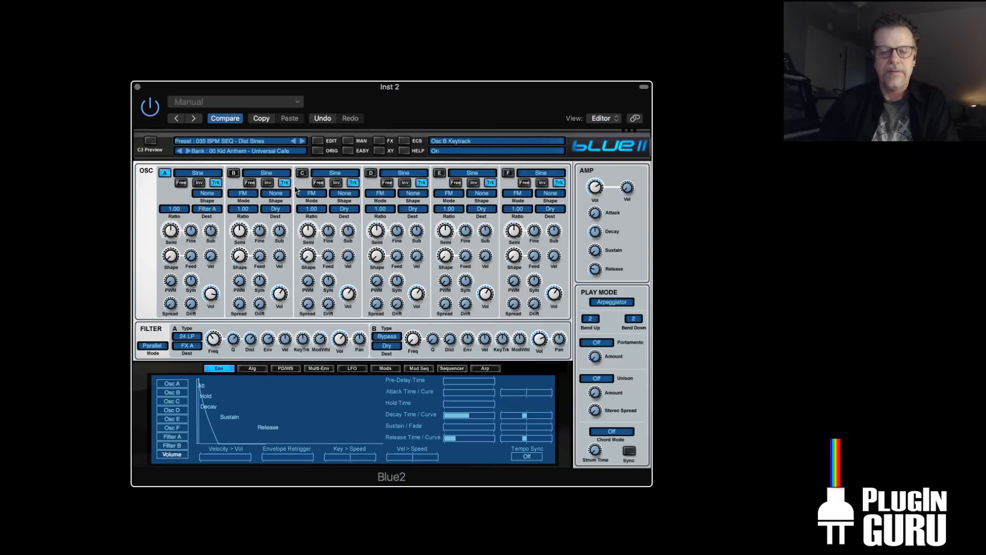
Reselect preset 035 BPM SEQ - Dist Sines and advance to 036 BPM SEQ - The Catwalk
{"action": "left_click", "coordinate": [251, 141]}
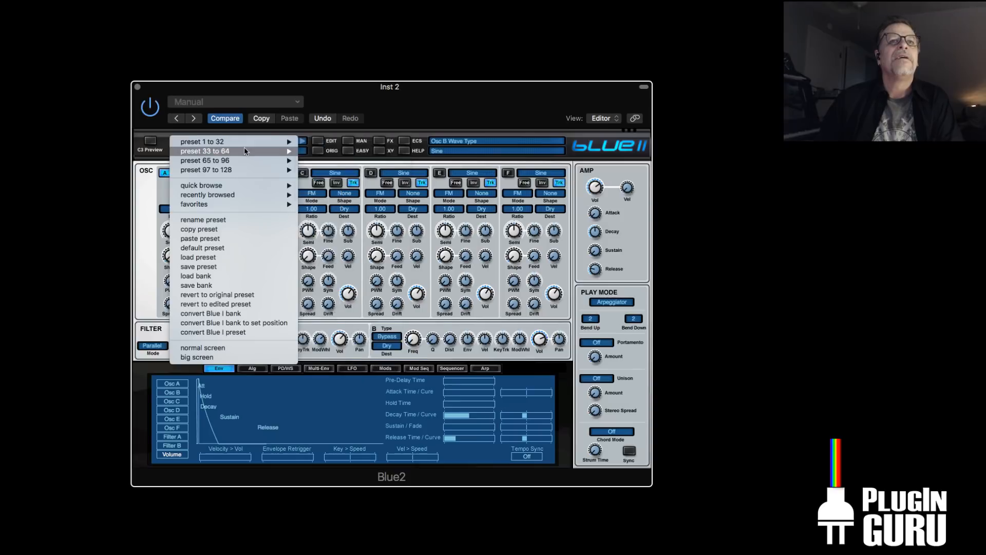
{"action": "mouse_move", "coordinate": [244, 147]}
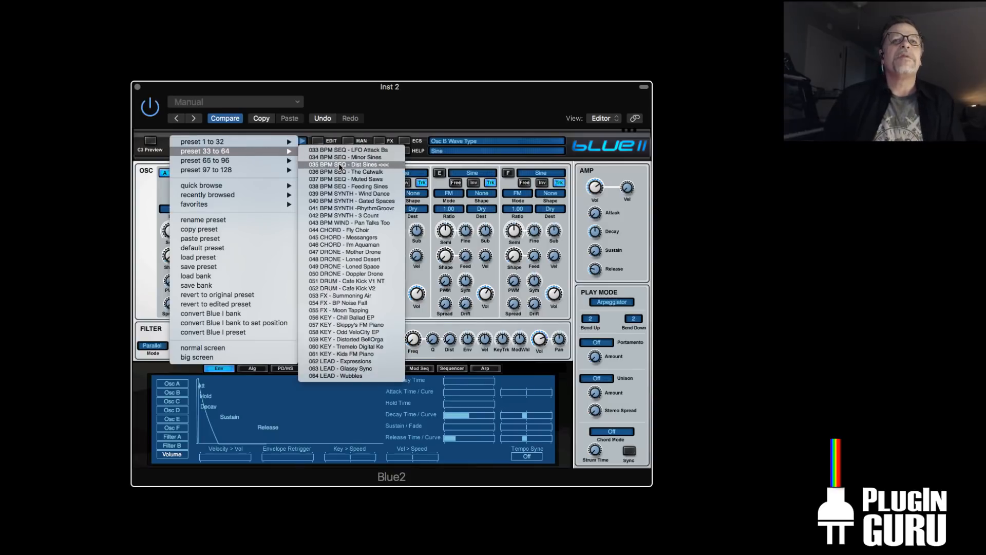
{"action": "left_click", "coordinate": [339, 166]}
{"action": "left_click", "coordinate": [303, 141]}
Audition the chord presets 044 CHORD - Fly Choir, 045 Messangers and 046 I'm Aquaman
{"action": "left_click", "coordinate": [261, 143]}
{"action": "mouse_move", "coordinate": [262, 147]}
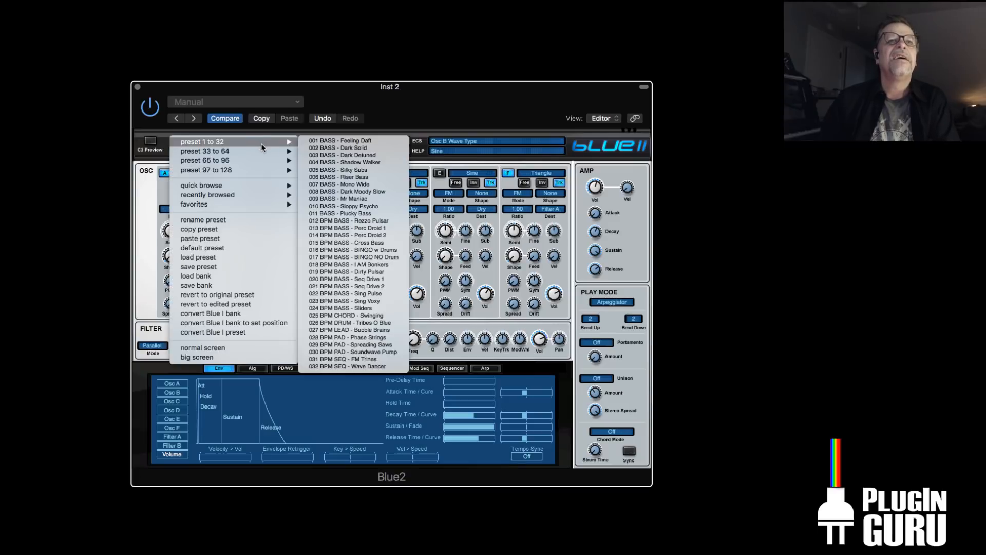
{"action": "mouse_move", "coordinate": [293, 153]}
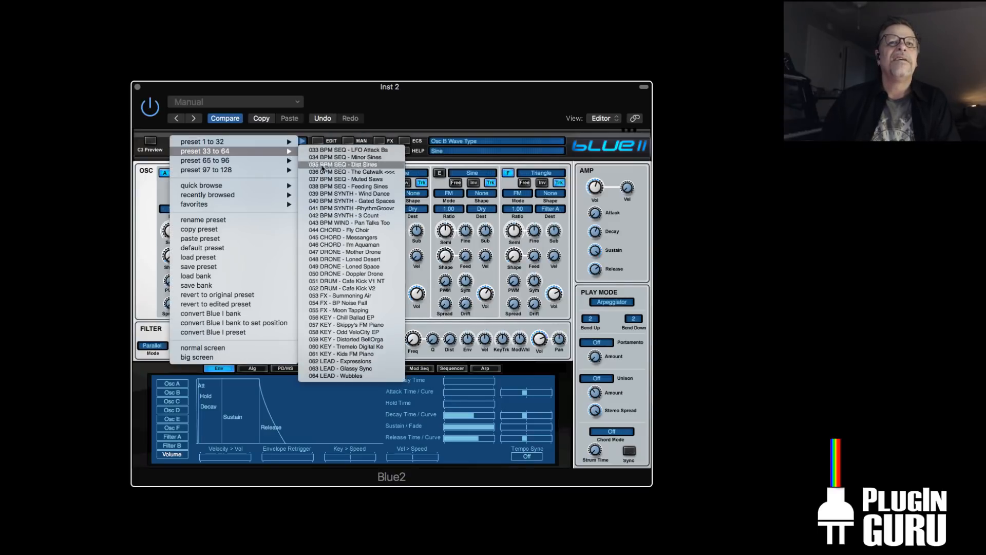
{"action": "left_click", "coordinate": [351, 231]}
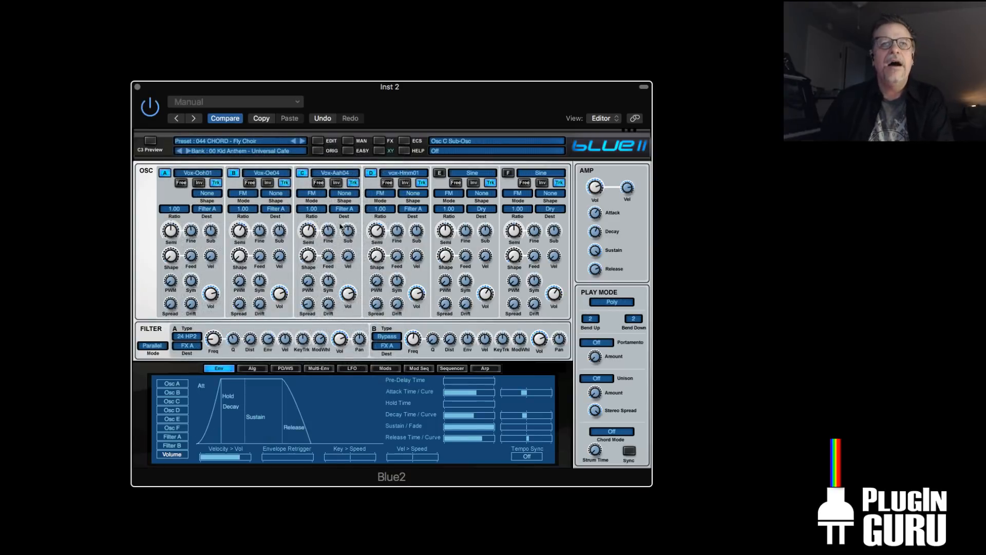
{"action": "left_click", "coordinate": [302, 142]}
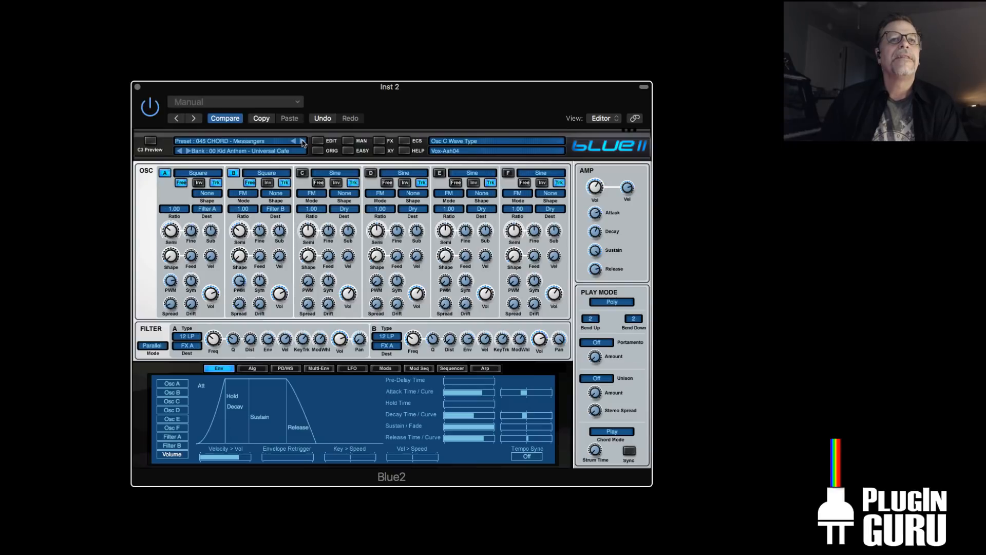
{"action": "left_click", "coordinate": [303, 141]}
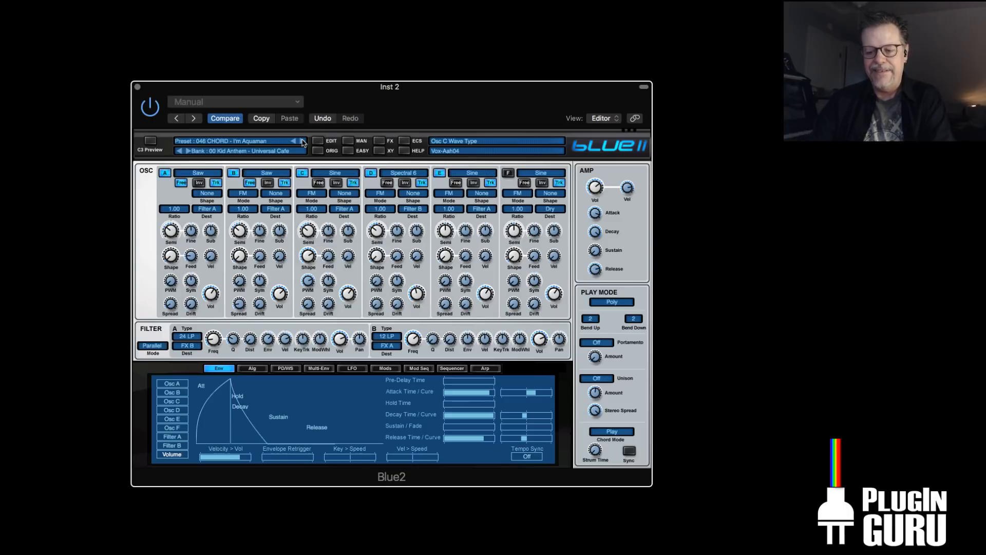
Load preset 048 DRONE - Loned Desert and sweep Filter A's resonance and frequency, ending at 35 Hz
{"action": "left_click", "coordinate": [245, 141]}
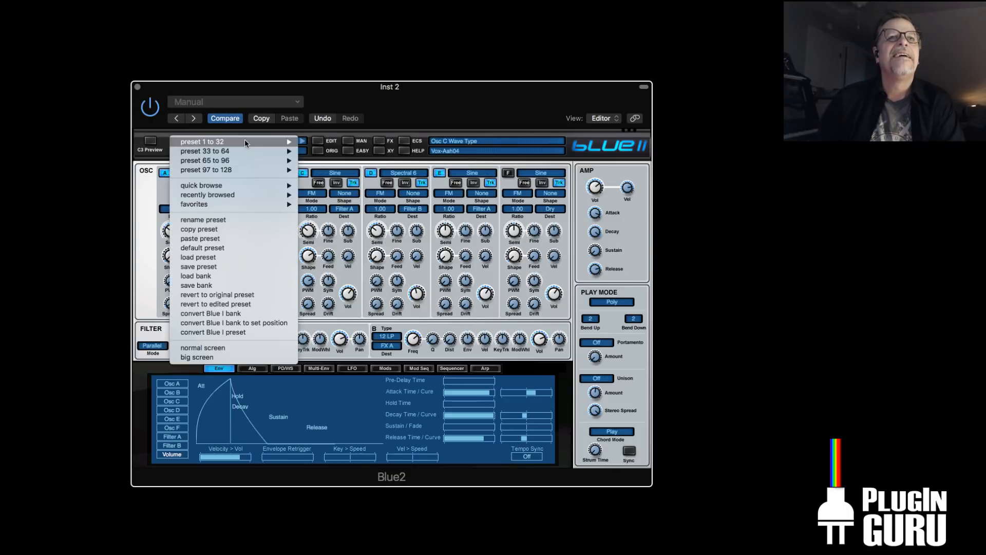
{"action": "mouse_move", "coordinate": [243, 149]}
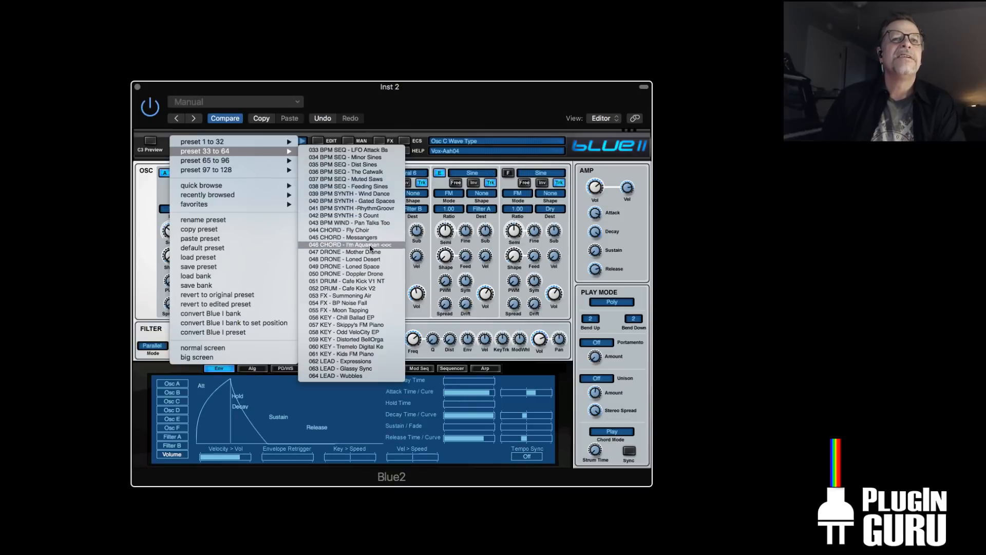
{"action": "left_click", "coordinate": [381, 261]}
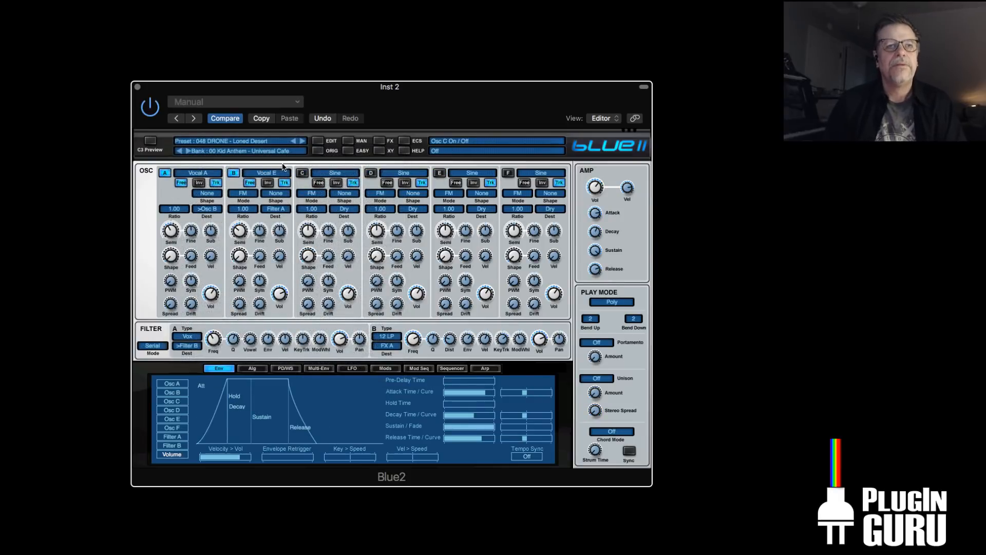
{"action": "left_click_drag", "start_coordinate": [232, 343], "coordinate": [231, 339]}
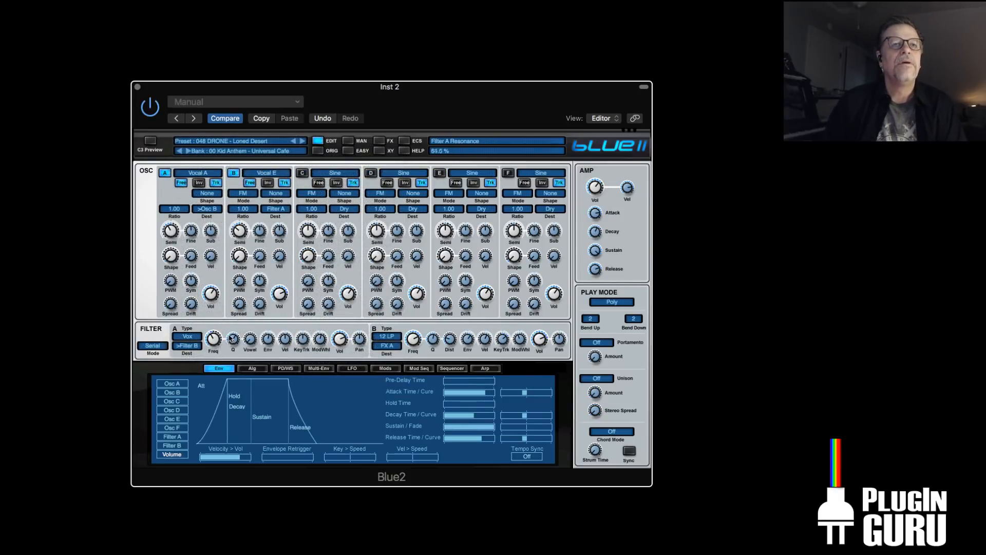
{"action": "left_click_drag", "start_coordinate": [213, 354], "coordinate": [214, 383]}
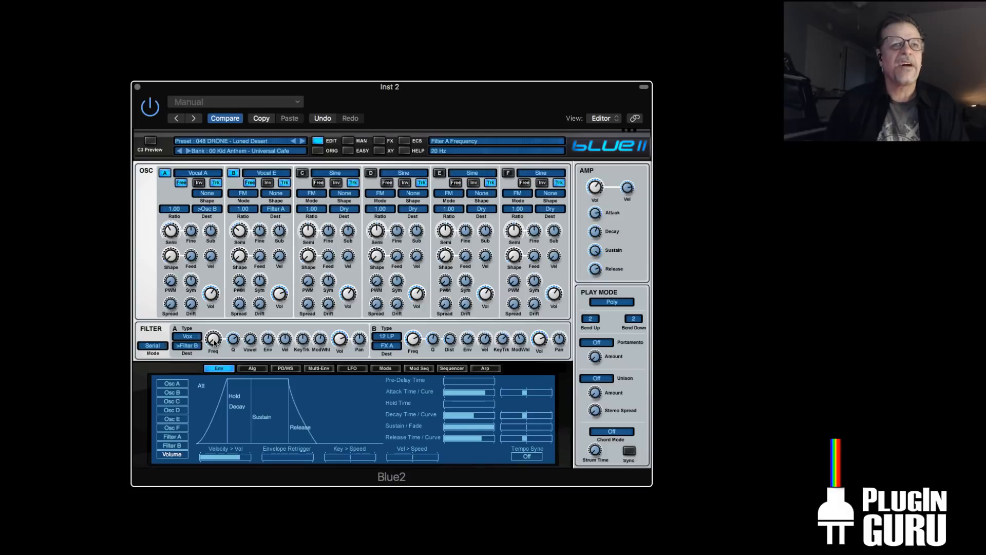
{"action": "mouse_move", "coordinate": [214, 342]}
{"action": "left_mouse_down"}
{"action": "mouse_move", "coordinate": [224, 278]}
{"action": "mouse_move", "coordinate": [217, 336]}
{"action": "left_mouse_up"}
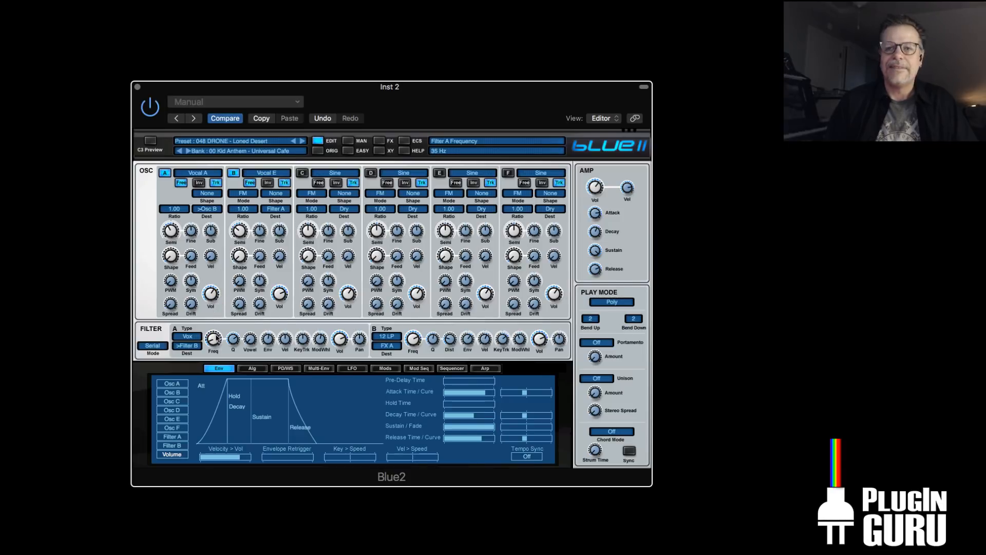
Audition presets 049 DRONE - Loned Space, 054 FX - BP Noise Fall and 055 FX - Moon Tapping
{"action": "left_click", "coordinate": [302, 140]}
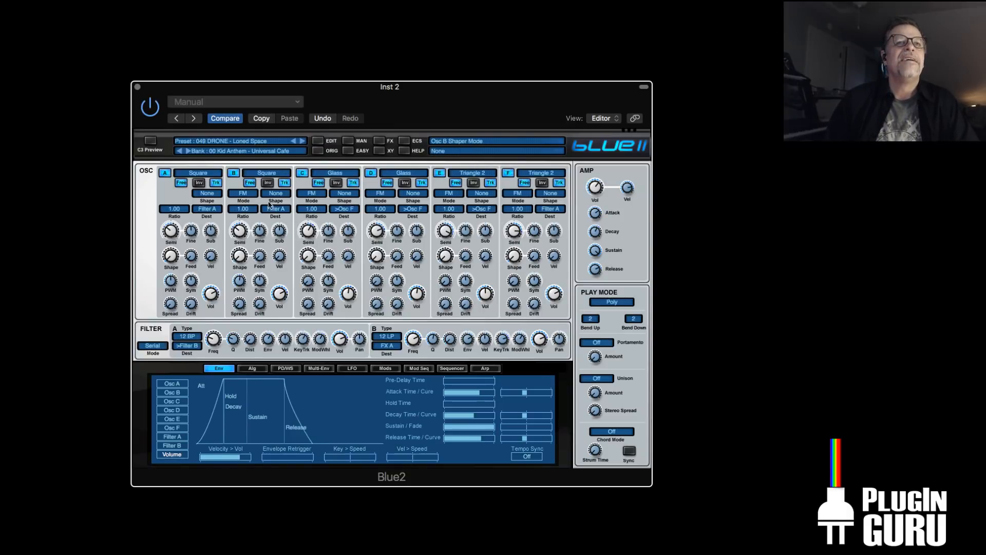
{"action": "left_click", "coordinate": [250, 141]}
{"action": "mouse_move", "coordinate": [248, 152]}
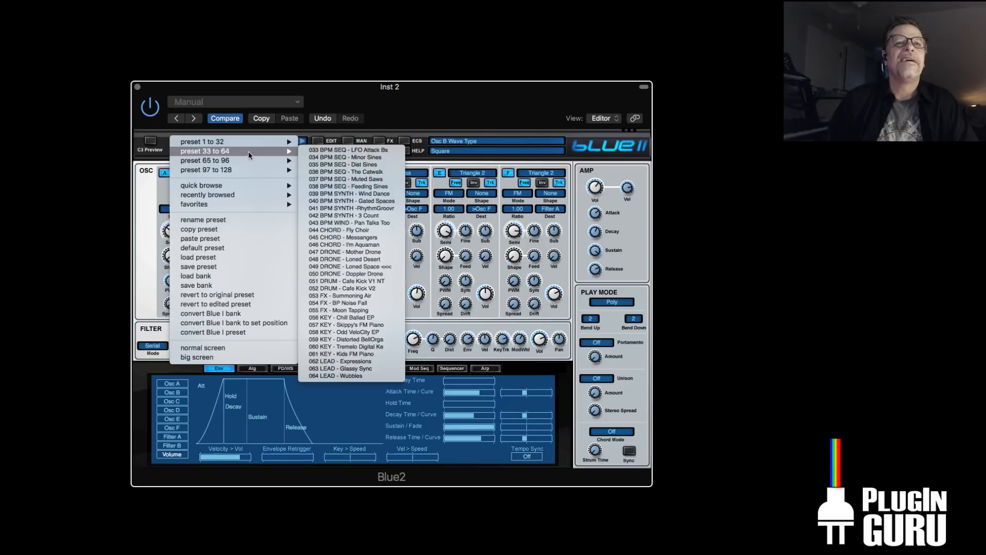
{"action": "left_click", "coordinate": [360, 303]}
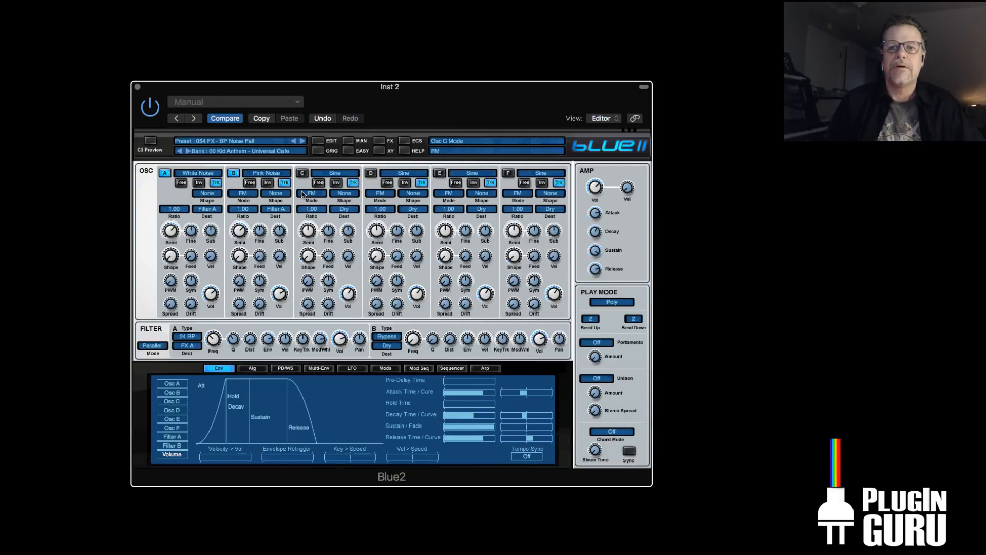
{"action": "left_click", "coordinate": [302, 141]}
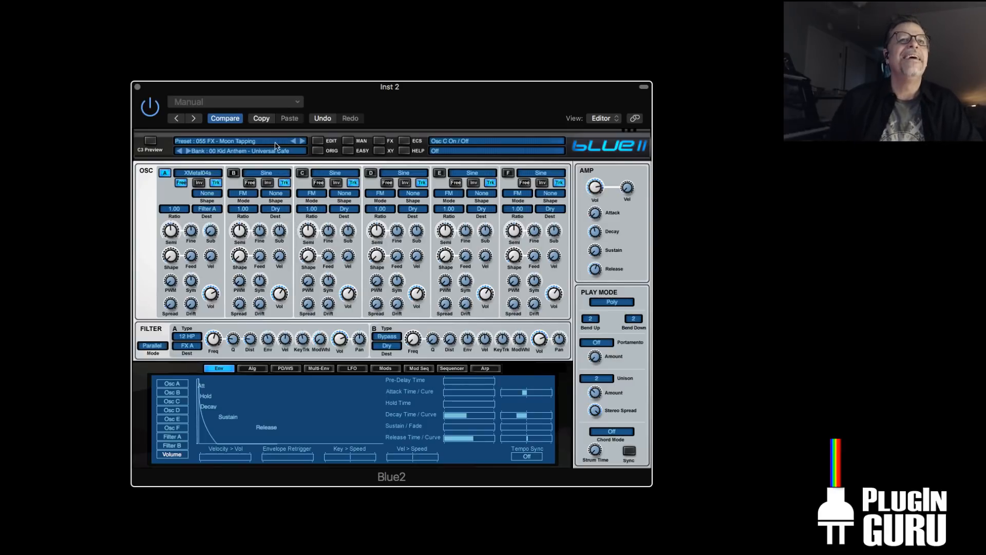
Load preset 056 KEY - Chill Ballad EP and examine its oscillator algorithm, returning to the envelope view
{"action": "left_click", "coordinate": [302, 141]}
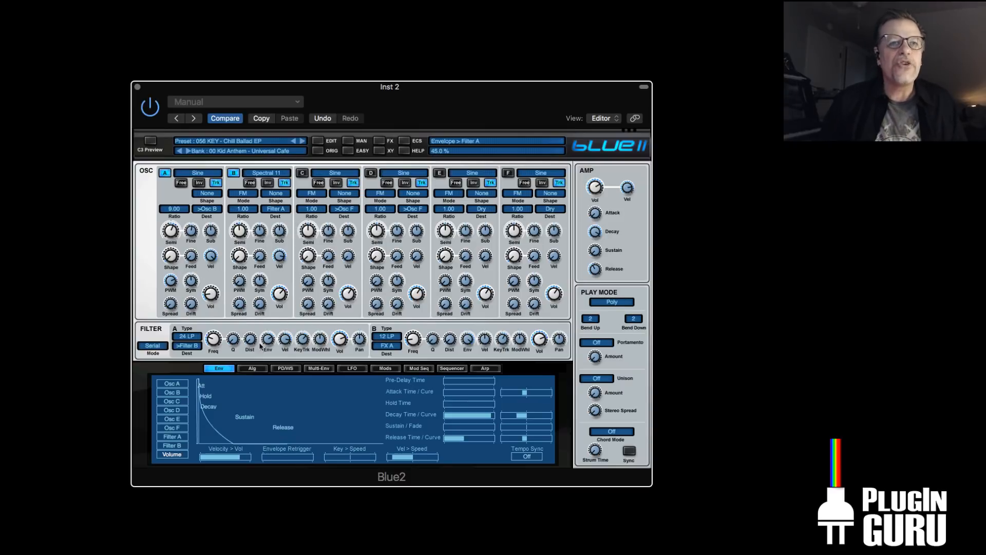
{"action": "left_click", "coordinate": [253, 368]}
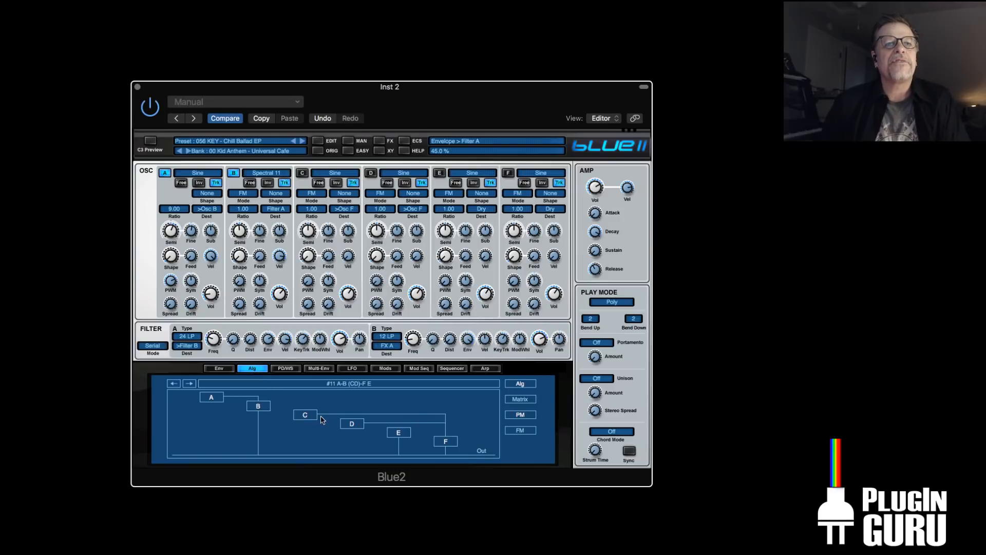
{"action": "left_click", "coordinate": [219, 368]}
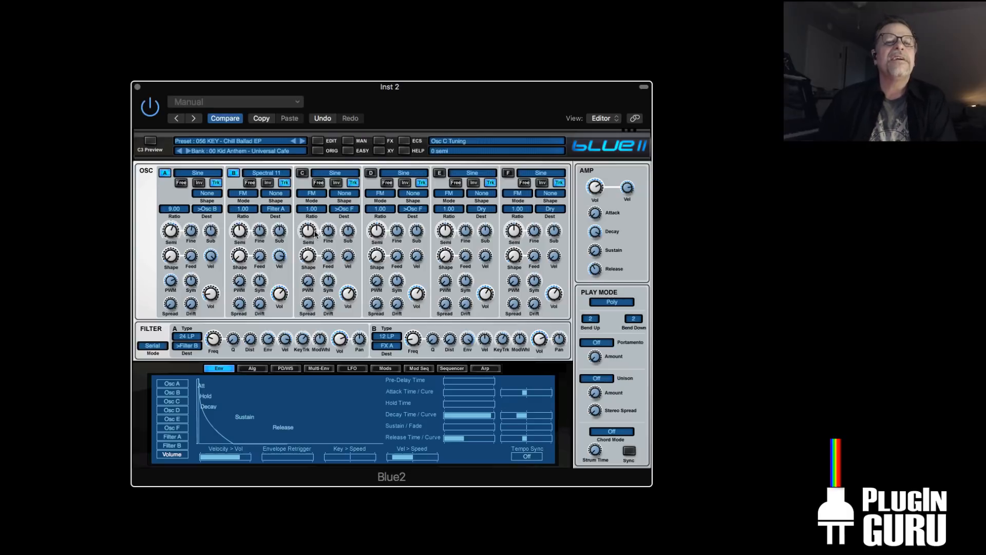
Raise the volumes of oscillators A, B, C and D and the semitone tuning of A, C and D on the Chill Ballad EP preset
{"action": "left_click_drag", "start_coordinate": [418, 292], "coordinate": [425, 275]}
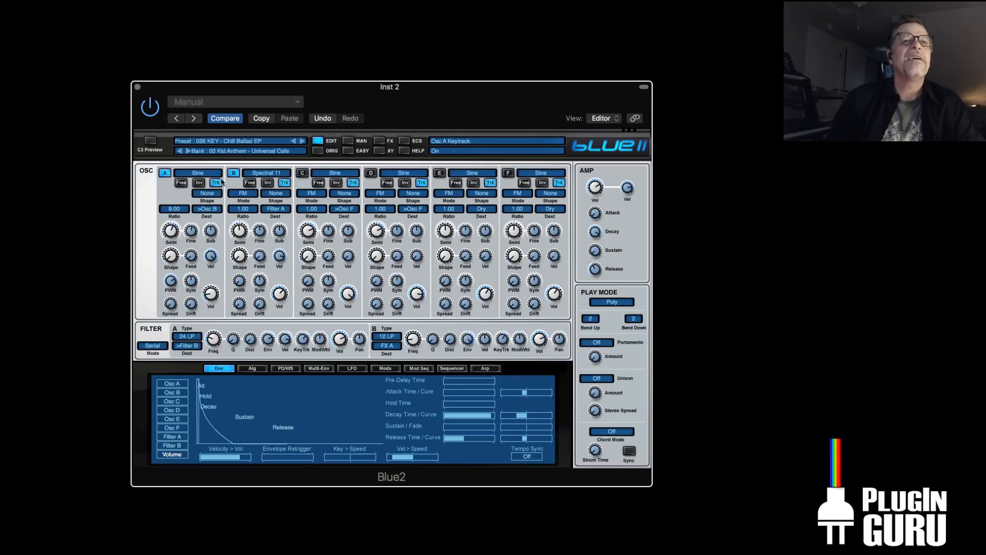
{"action": "left_click_drag", "start_coordinate": [278, 291], "coordinate": [281, 277]}
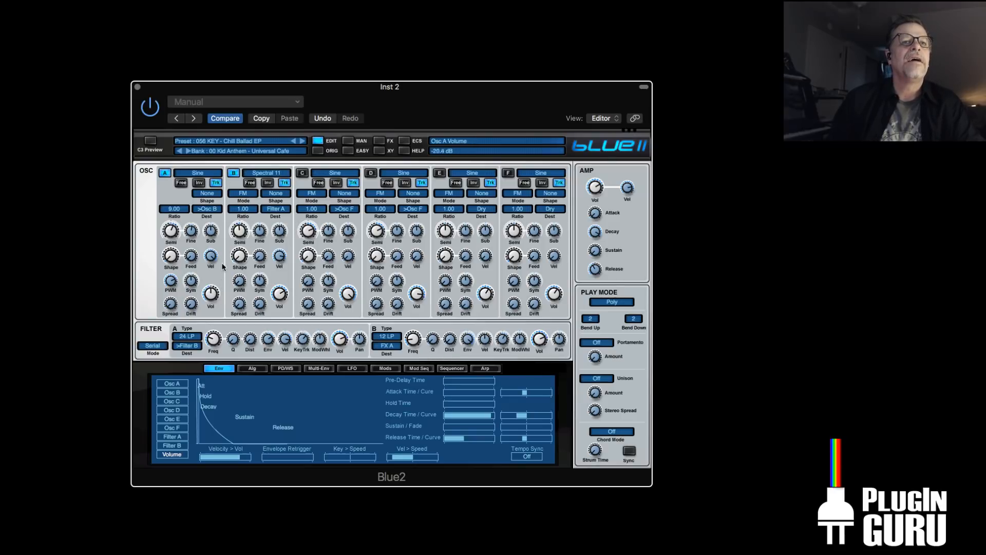
{"action": "mouse_move", "coordinate": [286, 296]}
{"action": "left_mouse_down"}
{"action": "mouse_move", "coordinate": [285, 308]}
{"action": "mouse_move", "coordinate": [274, 298]}
{"action": "left_mouse_up"}
{"action": "left_click", "coordinate": [212, 290]}
{"action": "left_click_drag", "start_coordinate": [213, 293], "coordinate": [213, 288]}
{"action": "left_click_drag", "start_coordinate": [173, 229], "coordinate": [172, 227]}
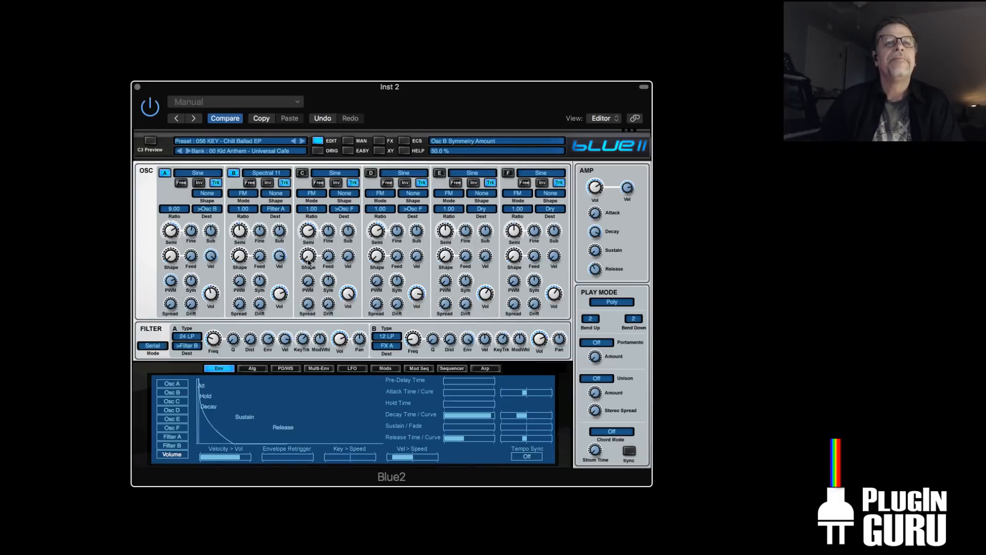
Load preset 057 KEY - Skippy's FM Piano to audition it
{"action": "left_click", "coordinate": [303, 141]}
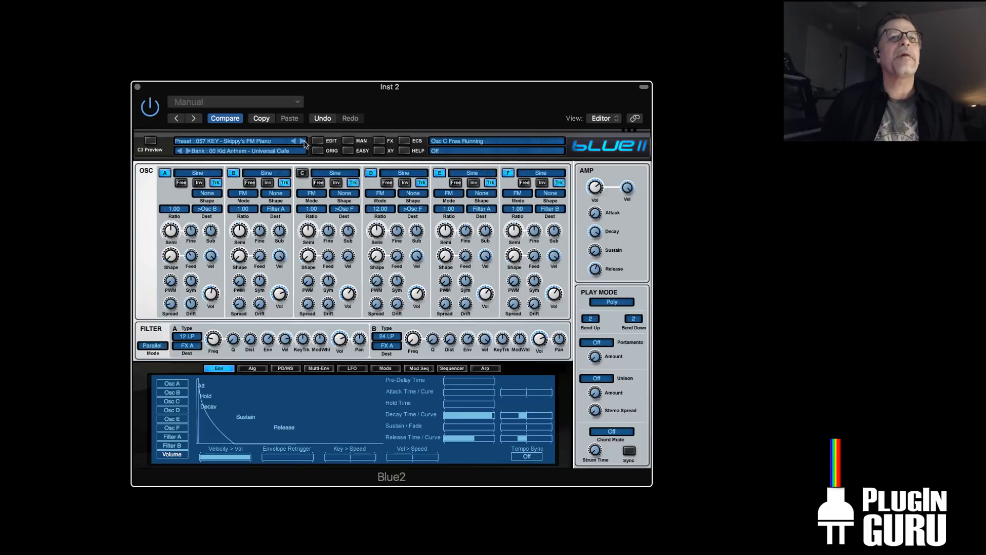
Audition presets 058 KEY - Odd VeloCity EP and 059 KEY - Distorted BellOrga, and load preset 062 LEAD - Expressions
{"action": "left_click", "coordinate": [303, 141]}
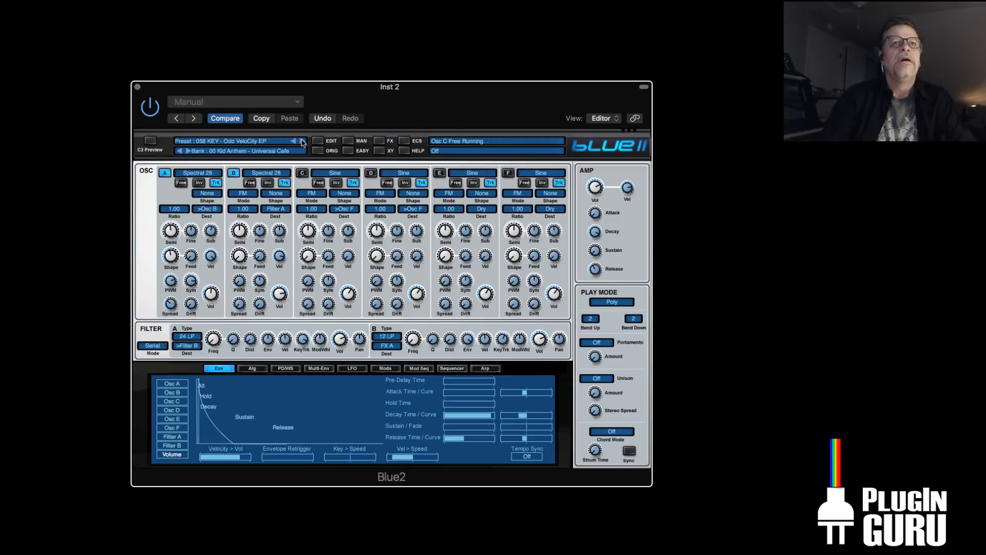
{"action": "left_click", "coordinate": [302, 141]}
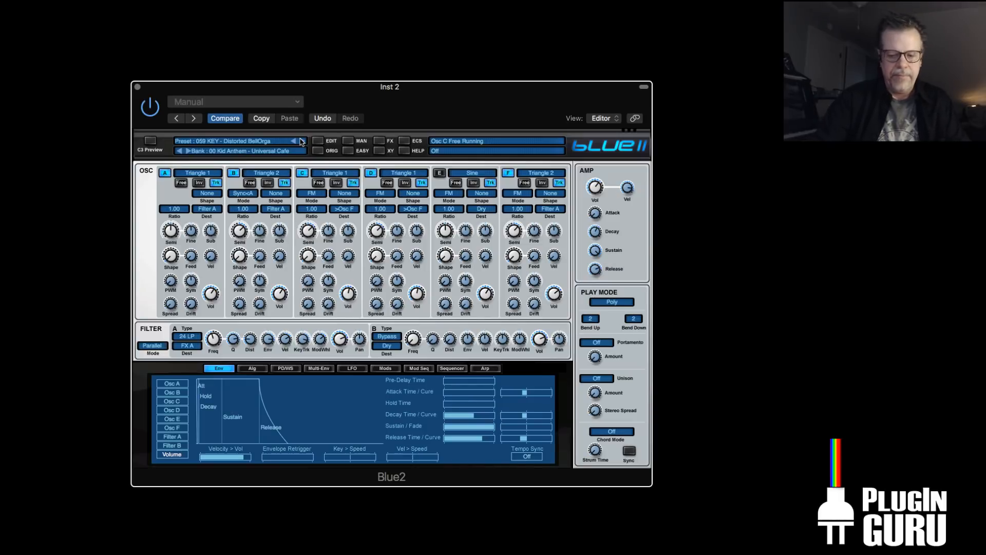
{"action": "left_click", "coordinate": [231, 141]}
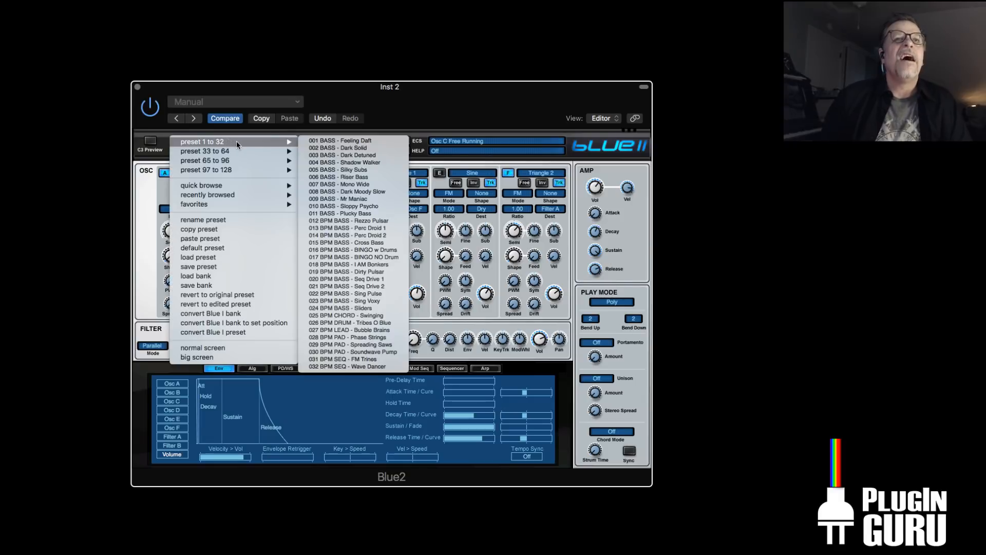
{"action": "mouse_move", "coordinate": [233, 150]}
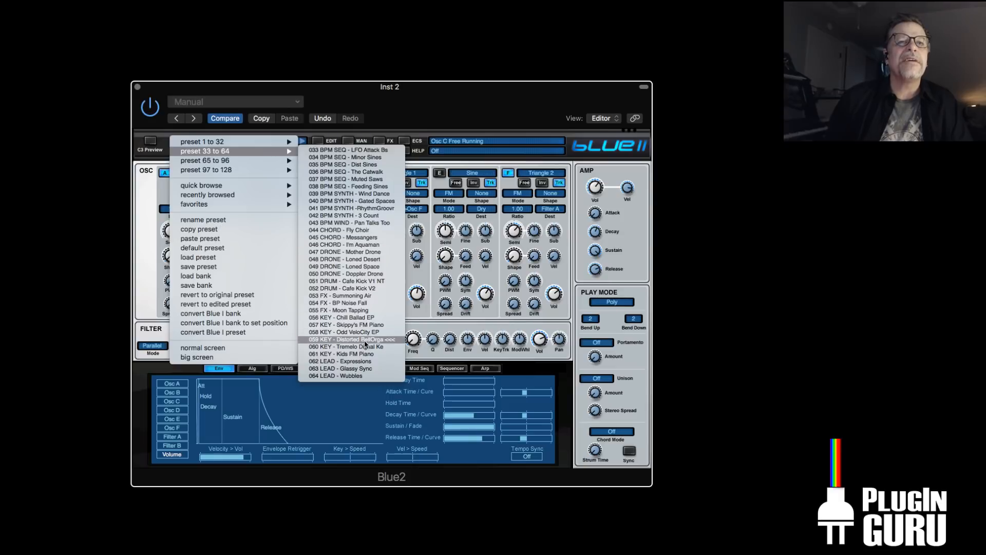
{"action": "left_click", "coordinate": [375, 360]}
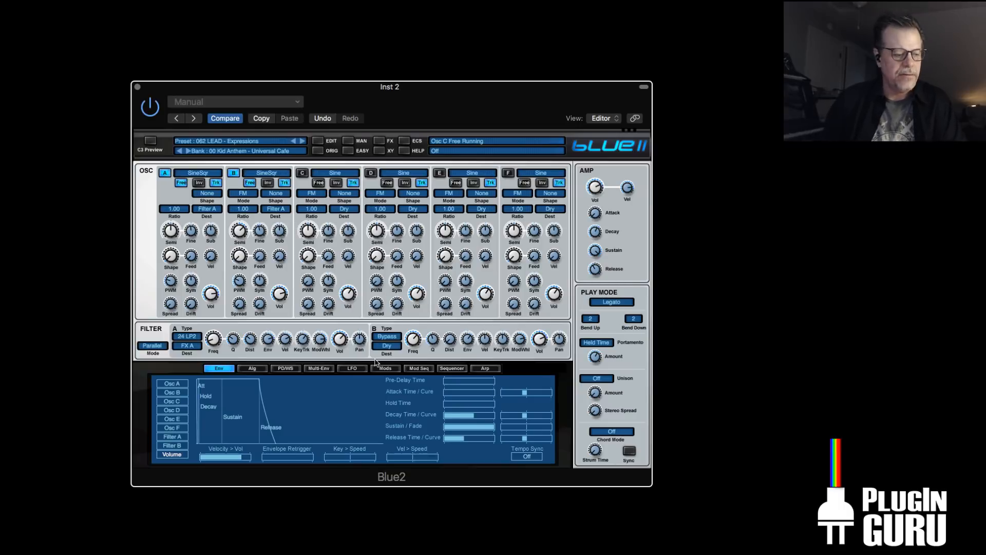
{"action": "key", "text": "super+Tab"}
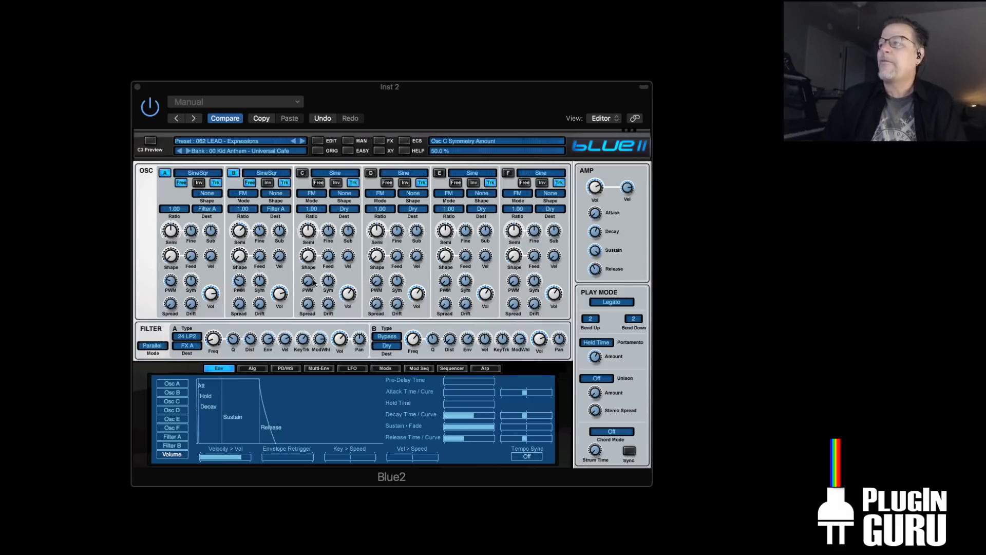
Audition the lead presets from 063 Glassy Sync through Wubbles, Cafe Snappy and Almost A Sync to 067 Sniff The Dirt
{"action": "left_click", "coordinate": [302, 141]}
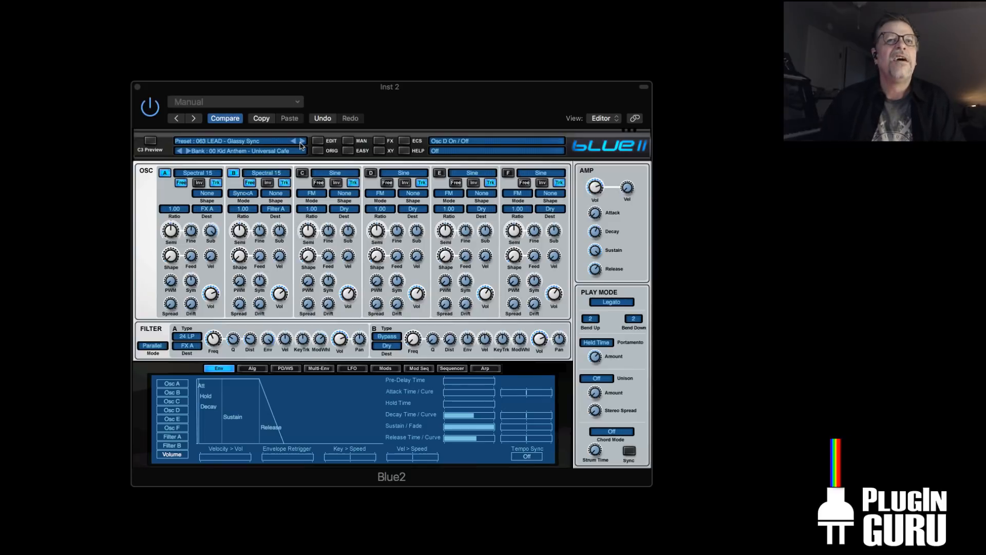
{"action": "left_click", "coordinate": [302, 141]}
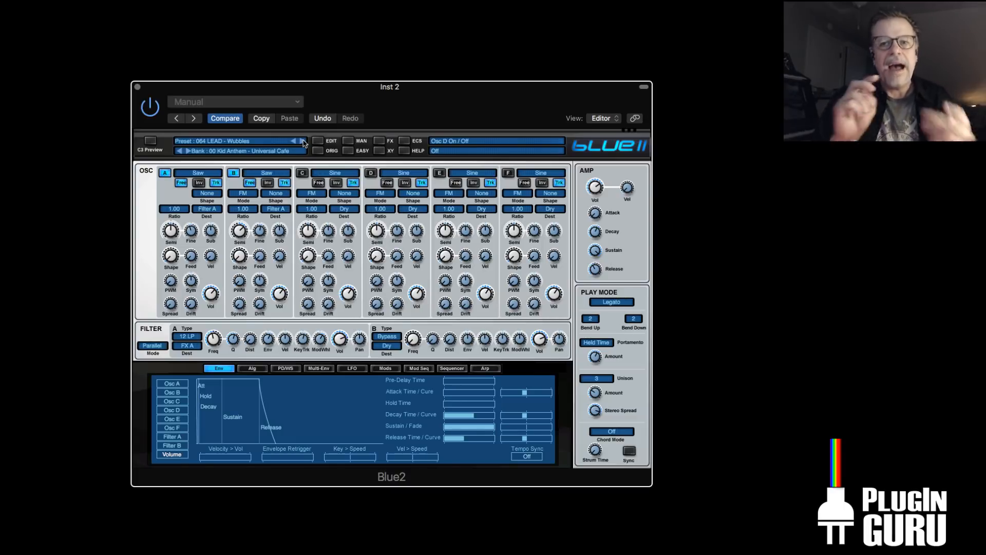
{"action": "left_click", "coordinate": [301, 141]}
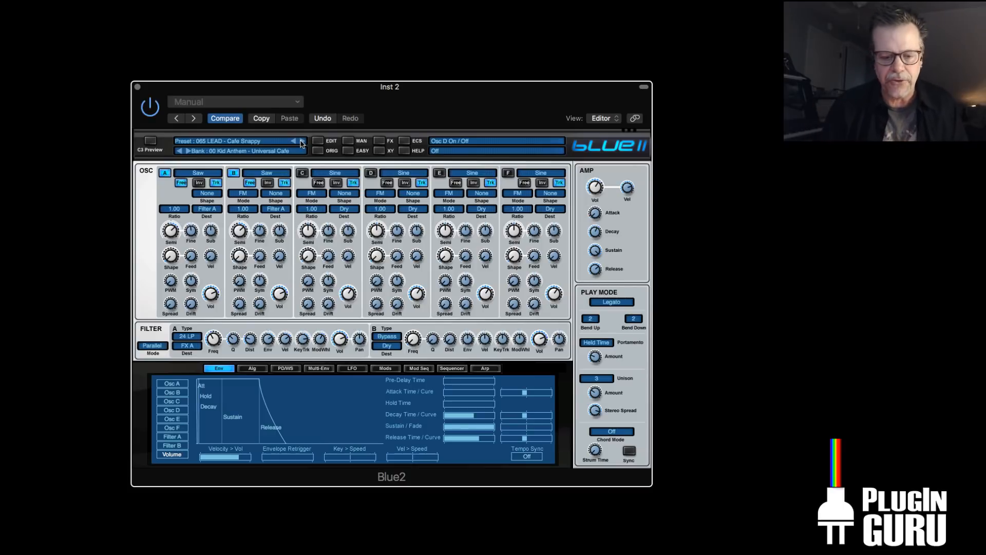
{"action": "left_click", "coordinate": [303, 141]}
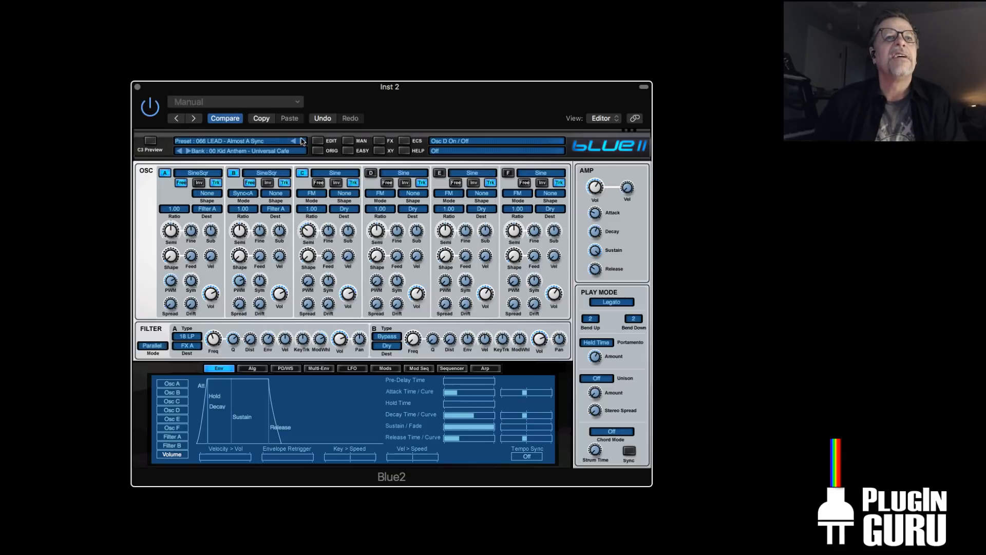
{"action": "left_click", "coordinate": [302, 142]}
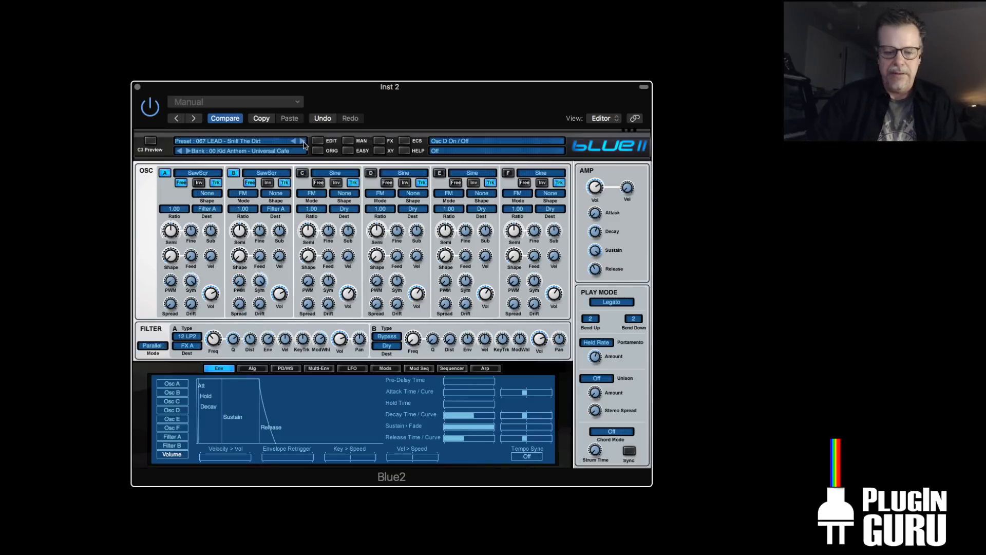
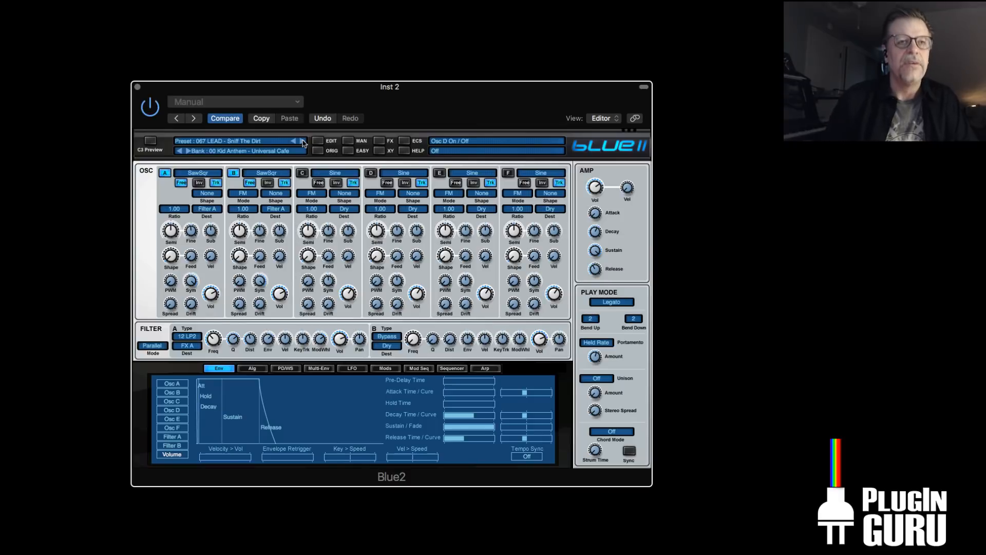
Show the oscillator algorithm of the Sniff The Dirt preset and set it to #9 A-B CDEF
{"action": "left_click", "coordinate": [252, 369]}
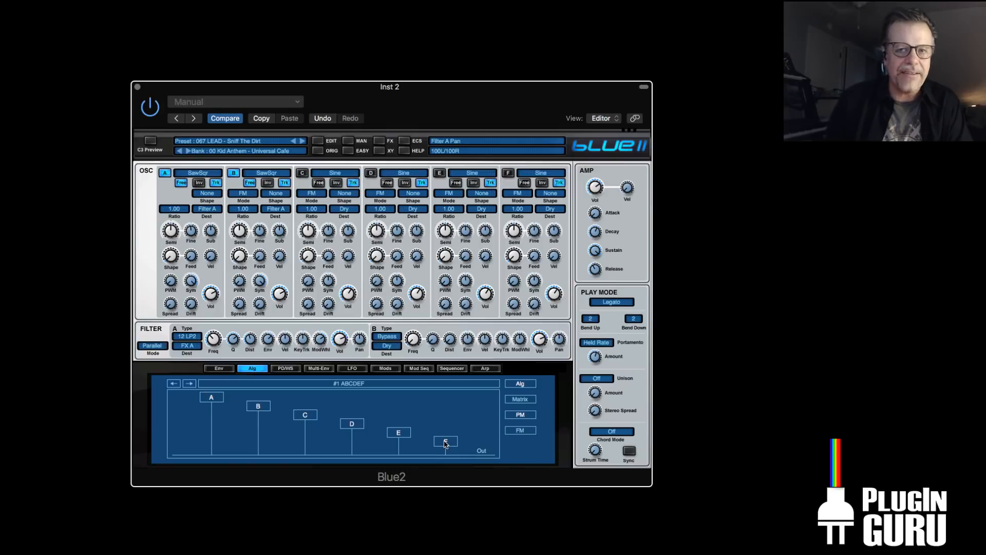
{"action": "left_click", "coordinate": [217, 399]}
{"action": "mouse_move", "coordinate": [222, 398]}
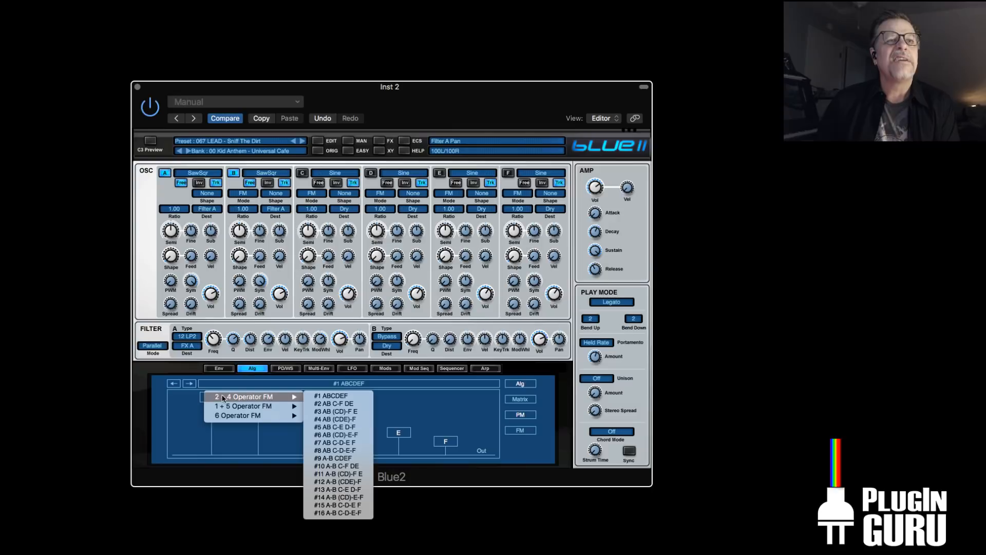
{"action": "left_click", "coordinate": [334, 458]}
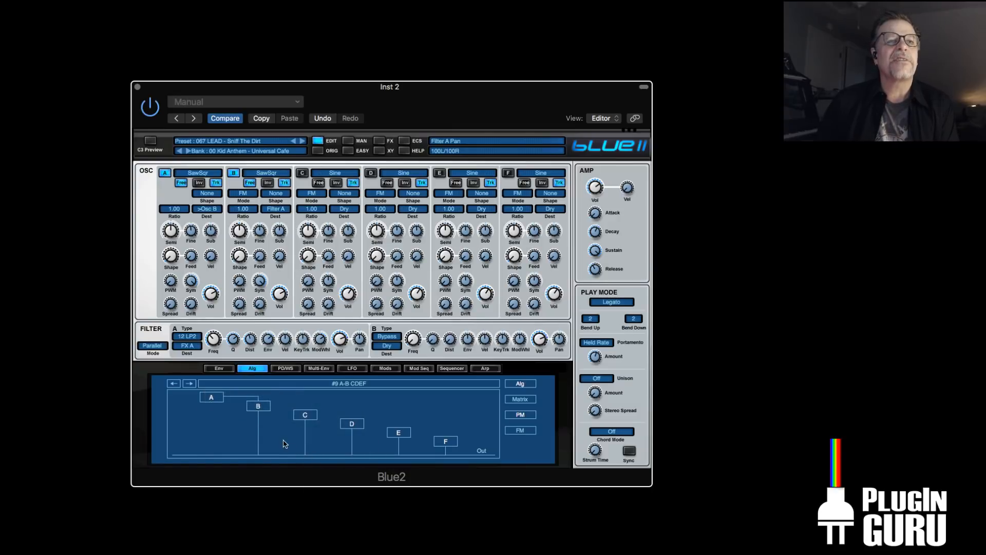
{"action": "left_click", "coordinate": [206, 400]}
{"action": "left_click", "coordinate": [185, 400]}
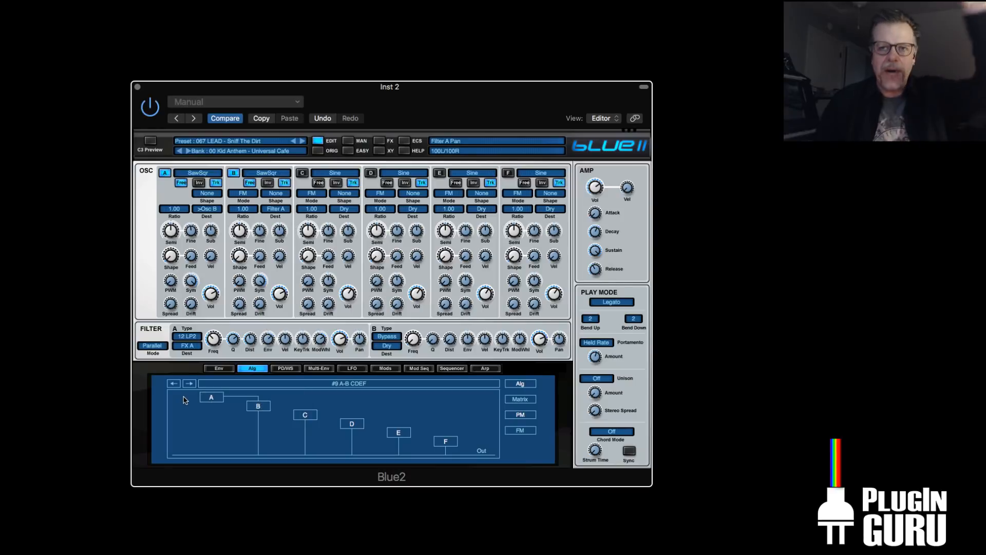
Try algorithms #6 AB (CD)-E-F and #12 A-B (CDE)-F on the Sniff The Dirt preset
{"action": "right_click", "coordinate": [257, 409]}
{"action": "left_click", "coordinate": [196, 426]}
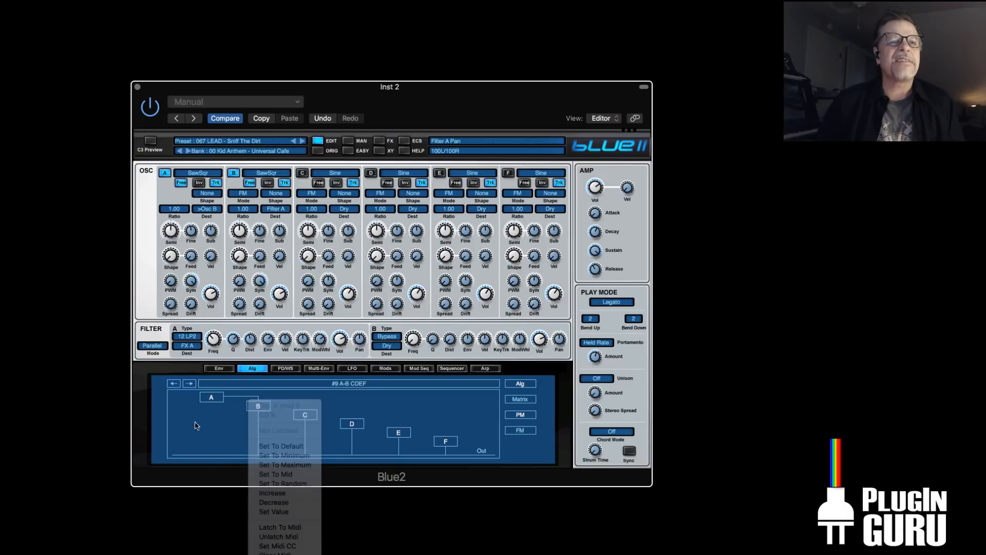
{"action": "left_click", "coordinate": [260, 408]}
{"action": "mouse_move", "coordinate": [262, 409]}
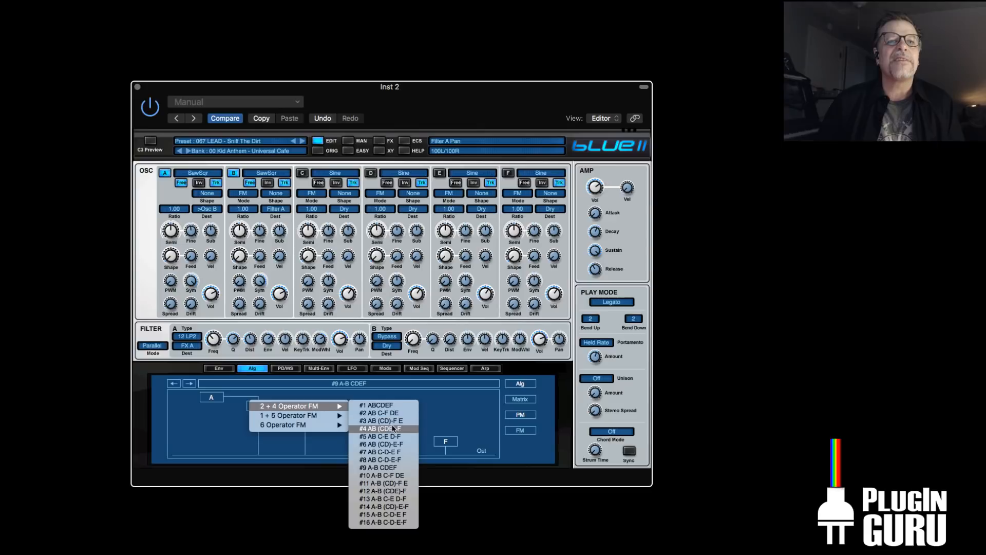
{"action": "left_click", "coordinate": [384, 444]}
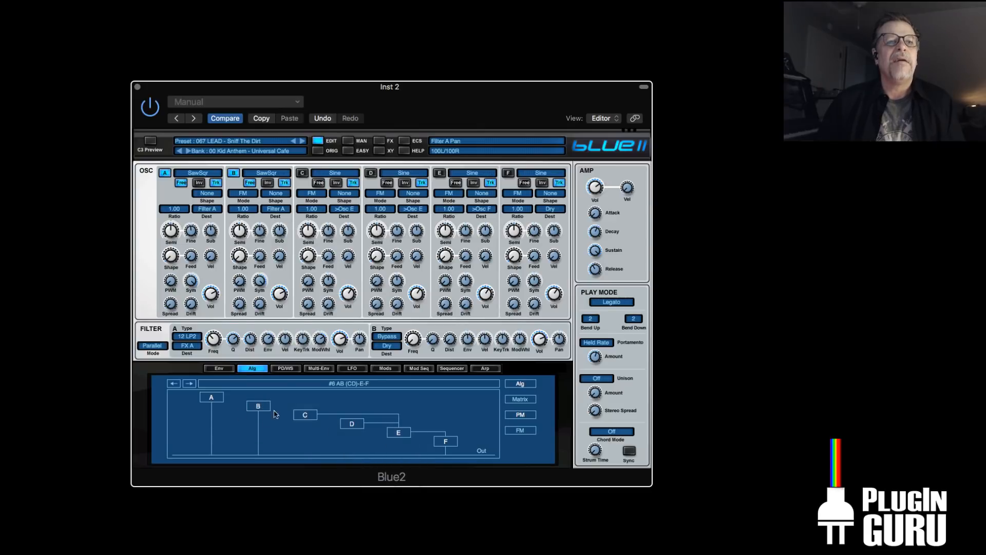
{"action": "left_click", "coordinate": [316, 404]}
{"action": "mouse_move", "coordinate": [315, 403]}
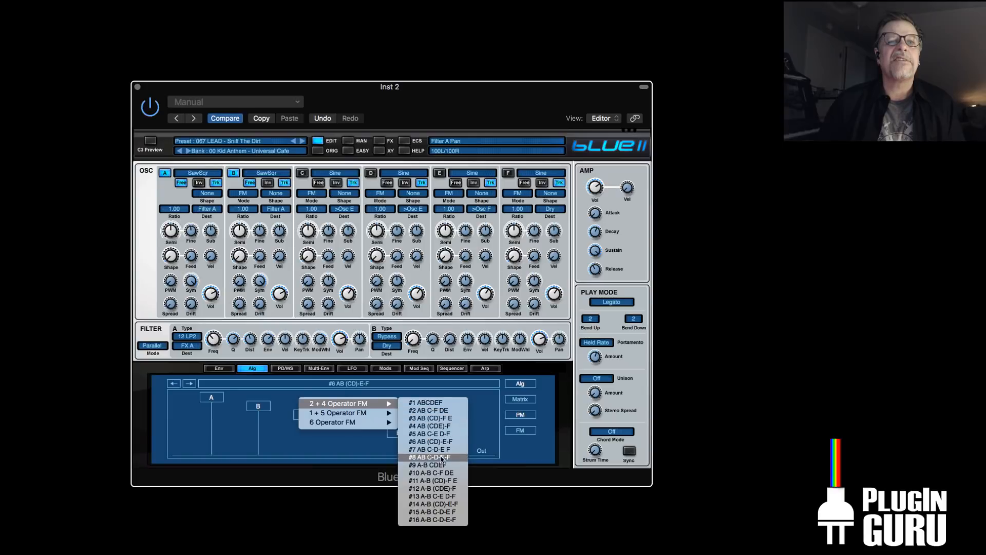
{"action": "left_click", "coordinate": [443, 489]}
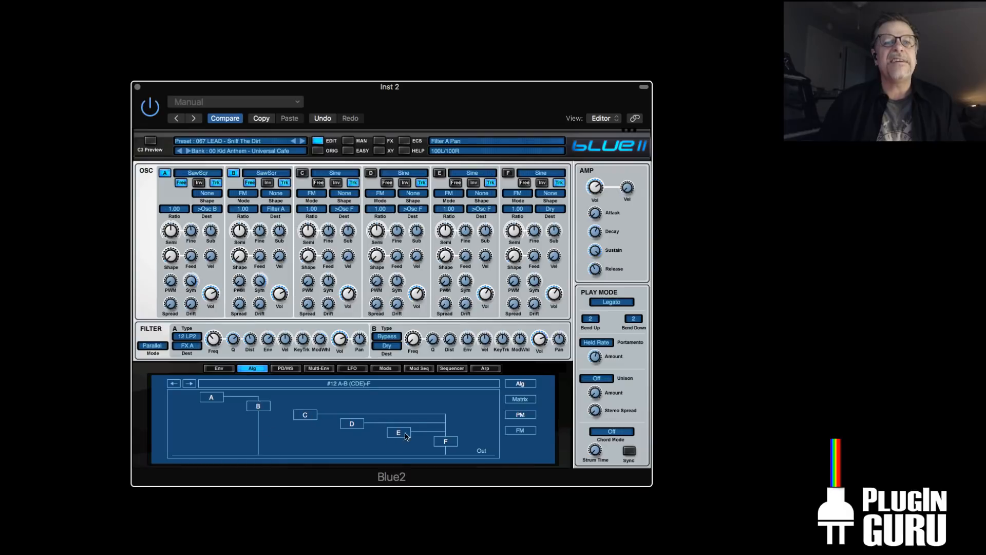
Change the Sniff The Dirt preset to the 6 Operator FM algorithm #30 A (BCD)-E F
{"action": "left_click", "coordinate": [303, 397]}
{"action": "mouse_move", "coordinate": [300, 398]}
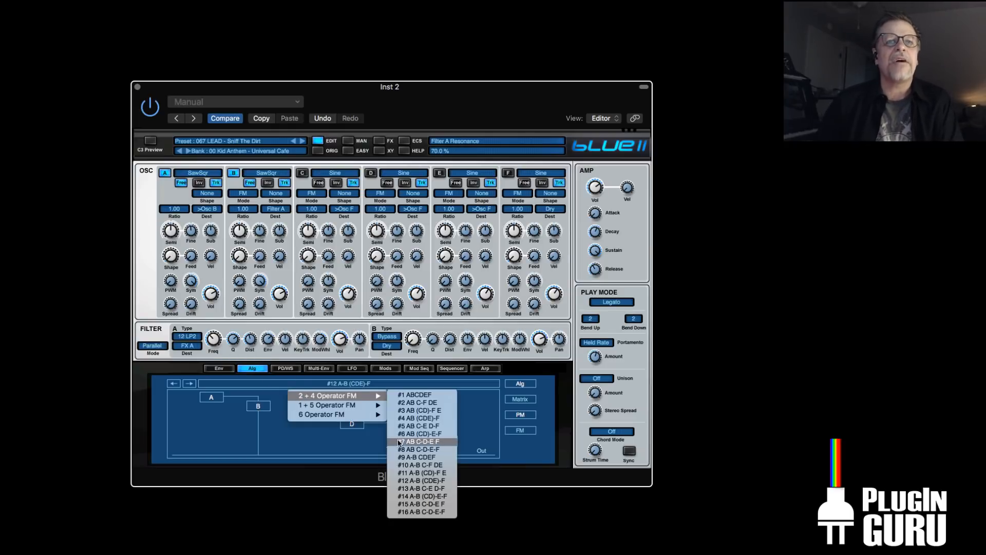
{"action": "mouse_move", "coordinate": [334, 405]}
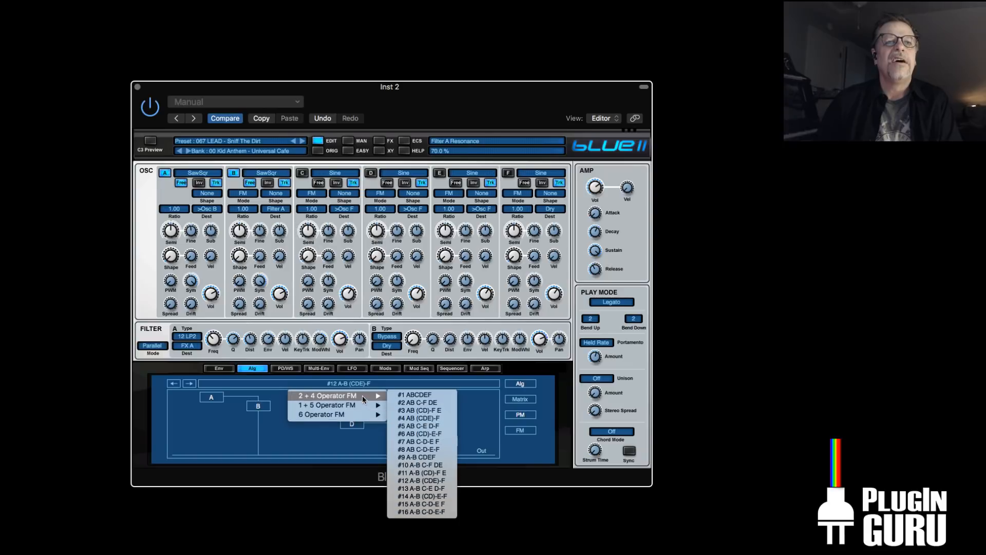
{"action": "left_click", "coordinate": [418, 438]}
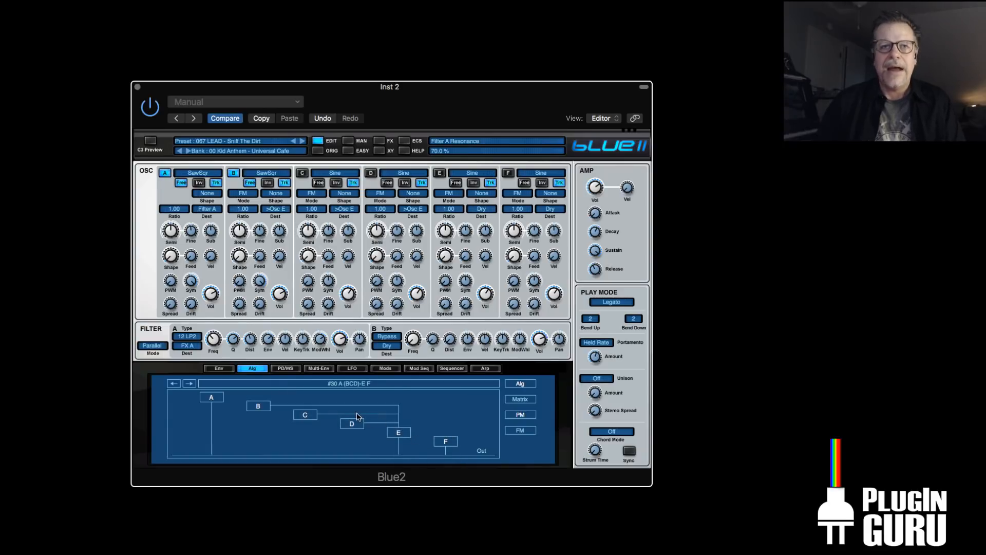
Load preset 066 LEAD - Almost A Sync and set its algorithm to #22 (AB)-C (DE)-F with oscillator C switched on
{"action": "left_click", "coordinate": [292, 141]}
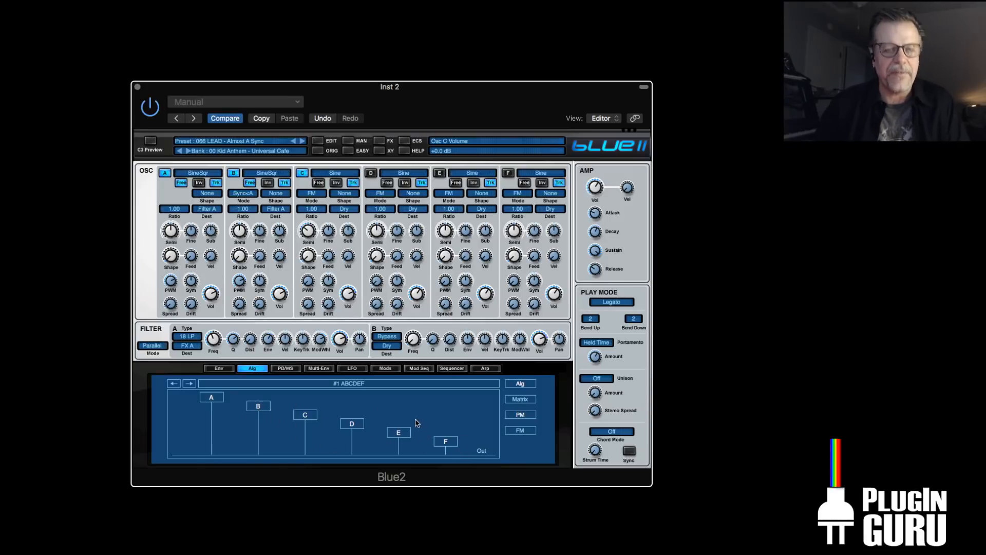
{"action": "left_click", "coordinate": [352, 403]}
{"action": "mouse_move", "coordinate": [375, 411]}
{"action": "left_click", "coordinate": [471, 448]}
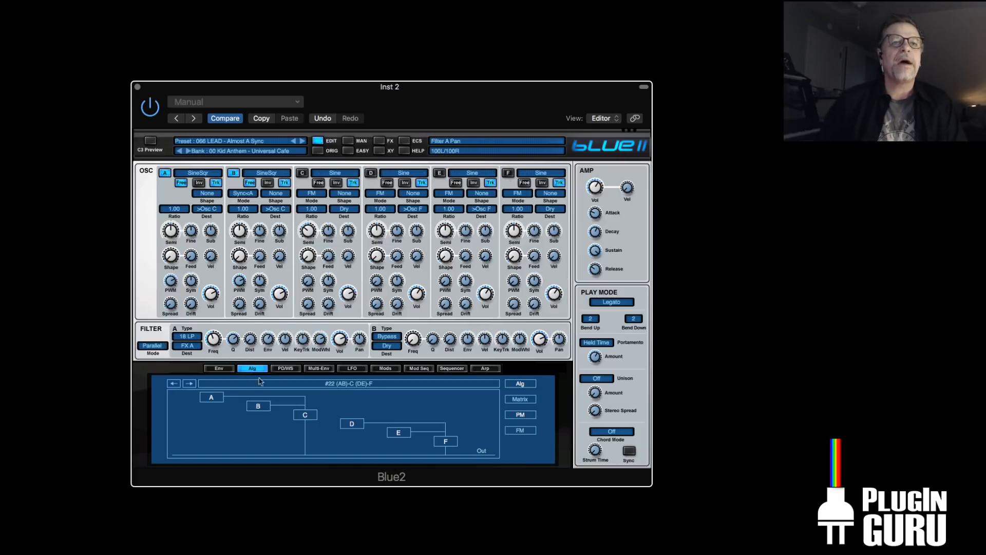
{"action": "left_click", "coordinate": [305, 173]}
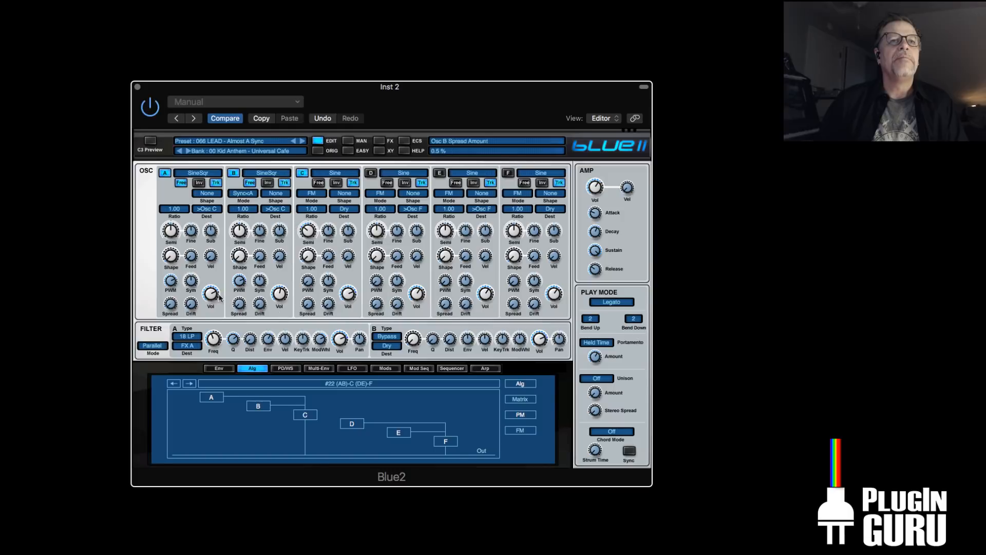
Adjust the volumes and semitone tuning of oscillators A and B on the Almost A Sync preset
{"action": "left_click_drag", "start_coordinate": [209, 302], "coordinate": [211, 354]}
{"action": "mouse_move", "coordinate": [281, 296]}
{"action": "left_mouse_down"}
{"action": "mouse_move", "coordinate": [278, 335]}
{"action": "mouse_move", "coordinate": [276, 298]}
{"action": "left_mouse_up"}
{"action": "left_click_drag", "start_coordinate": [213, 295], "coordinate": [224, 249]}
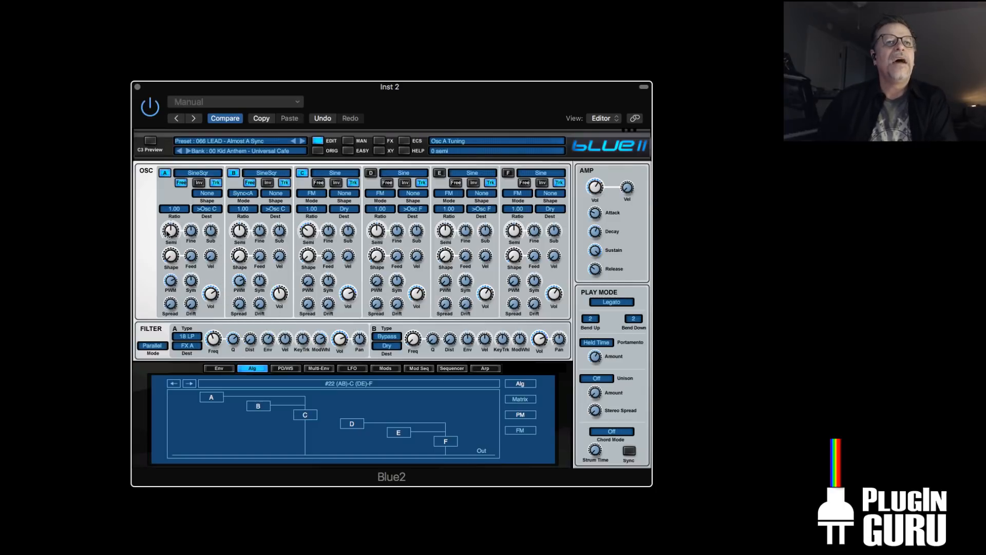
{"action": "left_click_drag", "start_coordinate": [240, 229], "coordinate": [241, 205]}
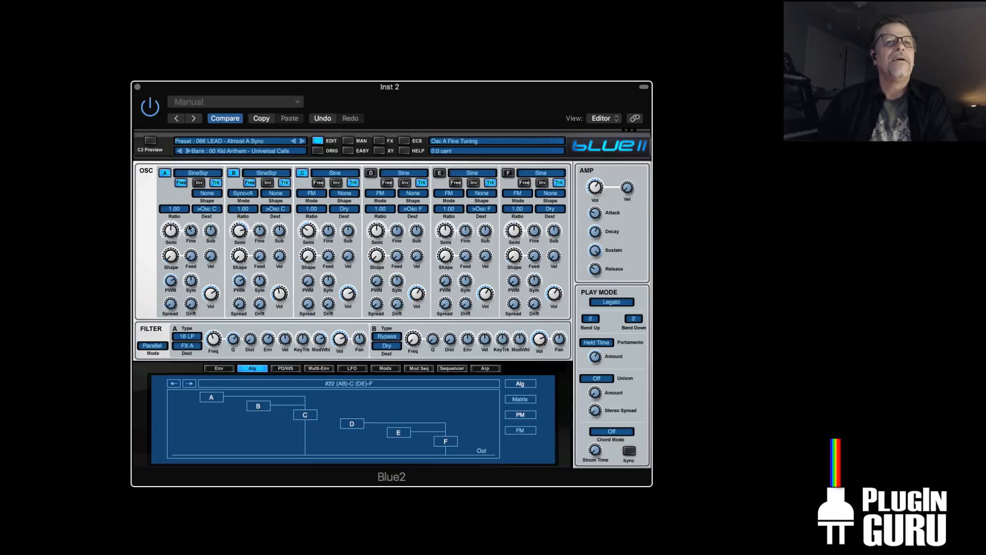
{"action": "mouse_move", "coordinate": [176, 230]}
{"action": "left_mouse_down"}
{"action": "mouse_move", "coordinate": [175, 213]}
{"action": "mouse_move", "coordinate": [177, 242]}
{"action": "mouse_move", "coordinate": [179, 221]}
{"action": "left_mouse_up"}
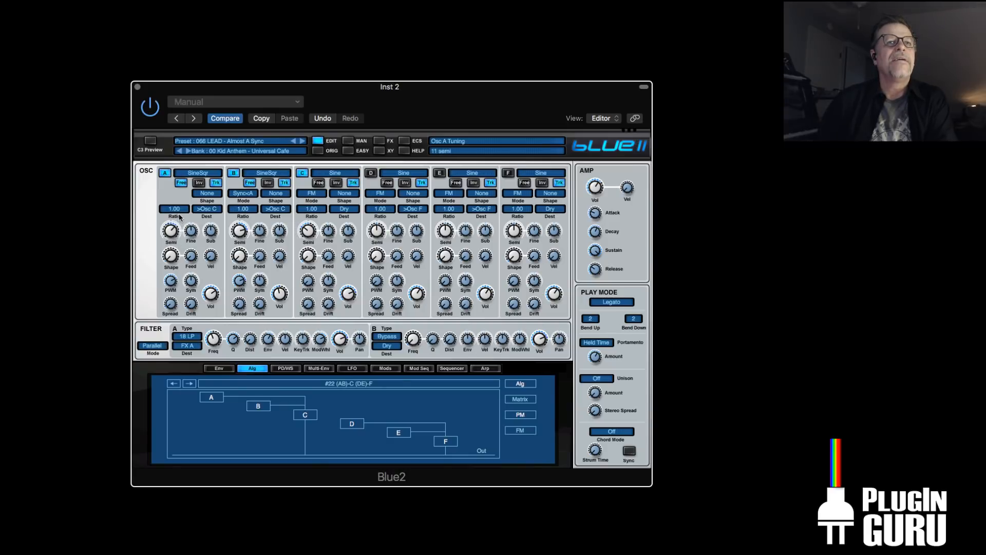
{"action": "mouse_move", "coordinate": [210, 294]}
{"action": "left_mouse_down"}
{"action": "mouse_move", "coordinate": [214, 277]}
{"action": "mouse_move", "coordinate": [214, 350]}
{"action": "mouse_move", "coordinate": [216, 286]}
{"action": "mouse_move", "coordinate": [215, 312]}
{"action": "left_mouse_up"}
Load preset 068 LEAD - Filthy Stuff and set its algorithm to #30 A (BCD)-E F
{"action": "left_click", "coordinate": [302, 142]}
{"action": "left_click", "coordinate": [302, 141]}
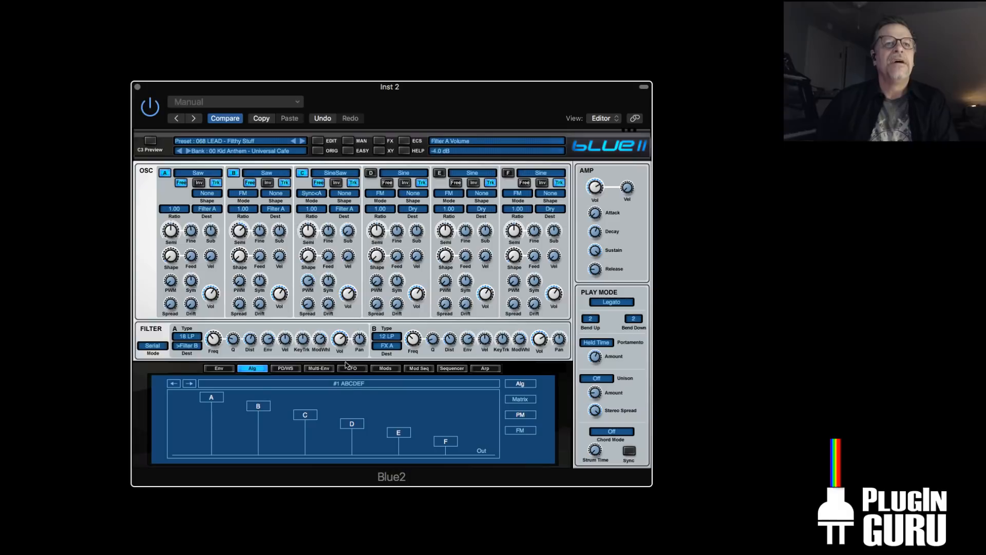
{"action": "left_click", "coordinate": [329, 408]}
{"action": "mouse_move", "coordinate": [362, 424]}
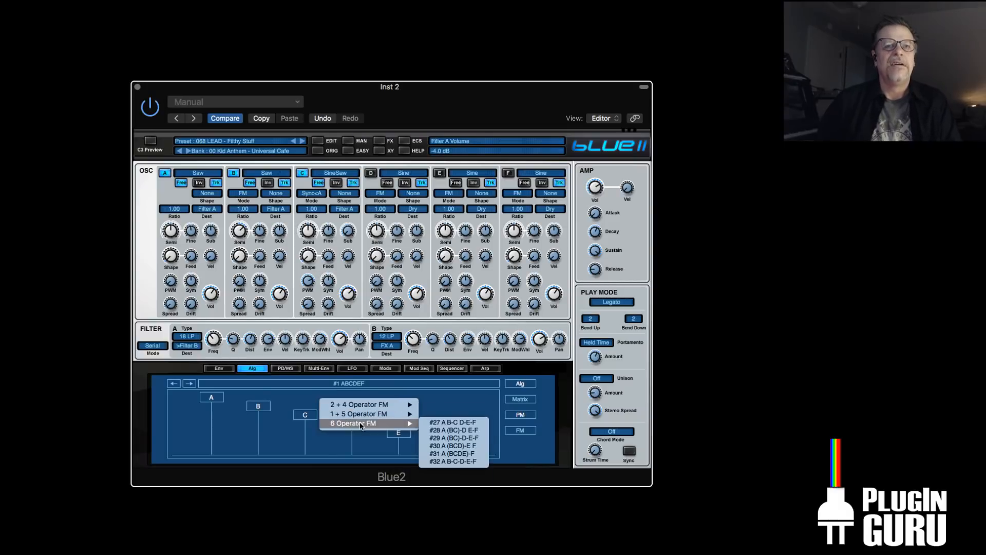
{"action": "left_click", "coordinate": [463, 446]}
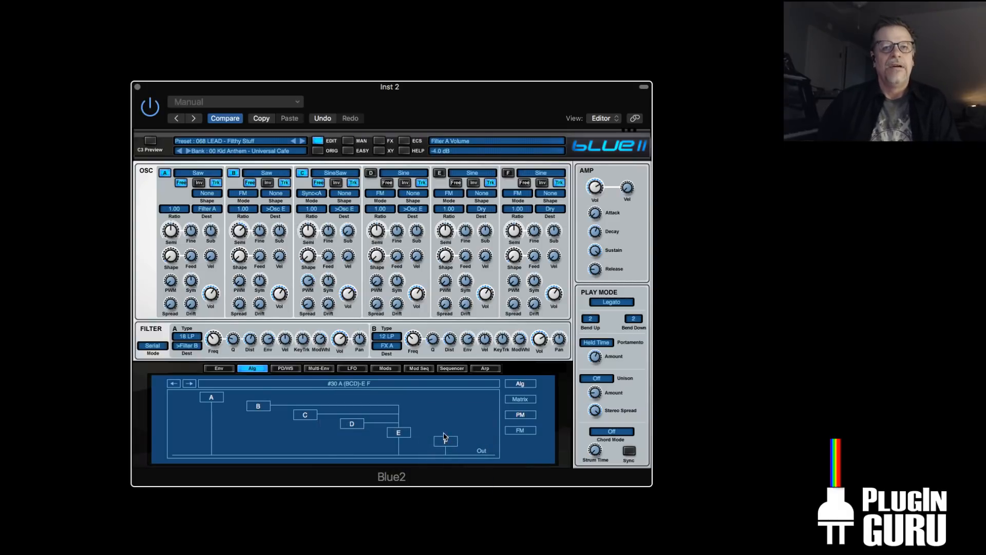
Change the Filthy Stuff preset's algorithm to #32 A B-C-D-E-F
{"action": "left_click", "coordinate": [420, 397]}
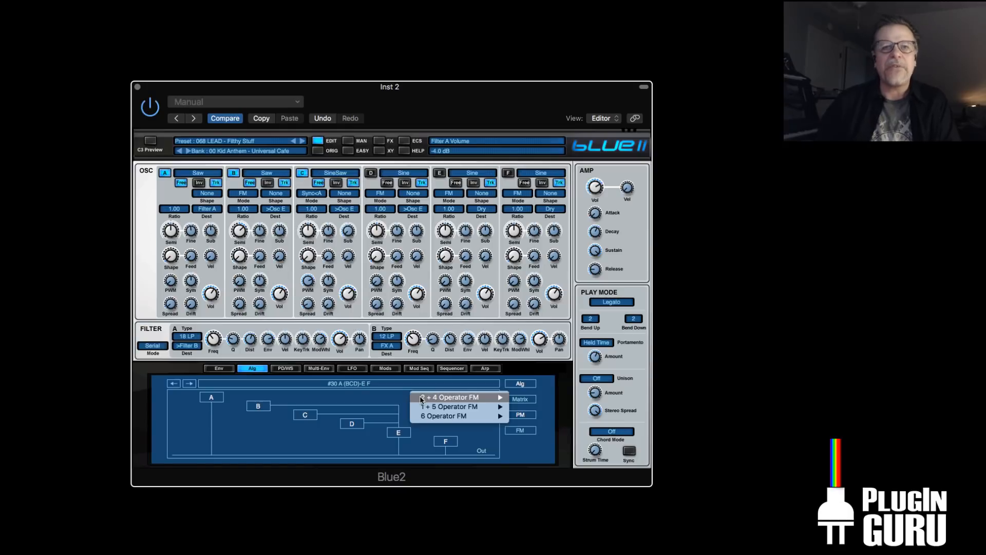
{"action": "mouse_move", "coordinate": [452, 417]}
{"action": "left_click", "coordinate": [555, 455]}
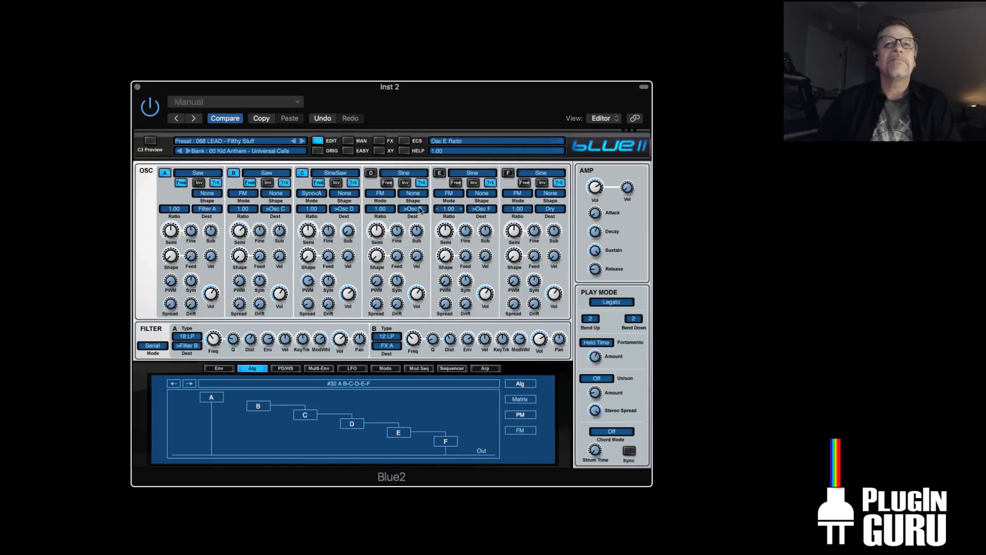
Switch on oscillators D, E and F in the Filthy Stuff preset
{"action": "left_click", "coordinate": [506, 174]}
{"action": "left_click", "coordinate": [439, 173]}
{"action": "left_click", "coordinate": [372, 173]}
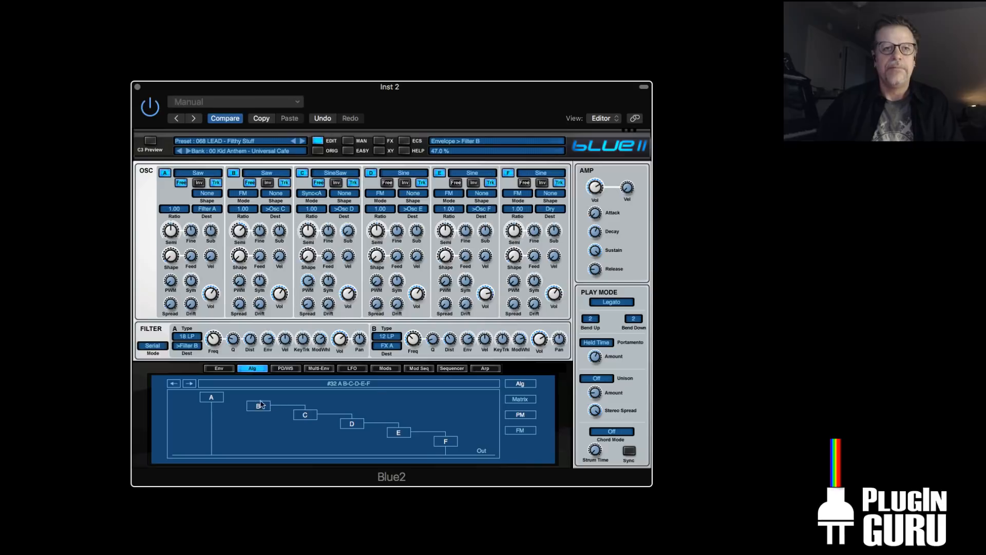
Advance through presets 069 PAD - Heavenly SINE and 070 PAD - Tremble Strings to 071 PAD - Airy Spectre
{"action": "left_click", "coordinate": [302, 141]}
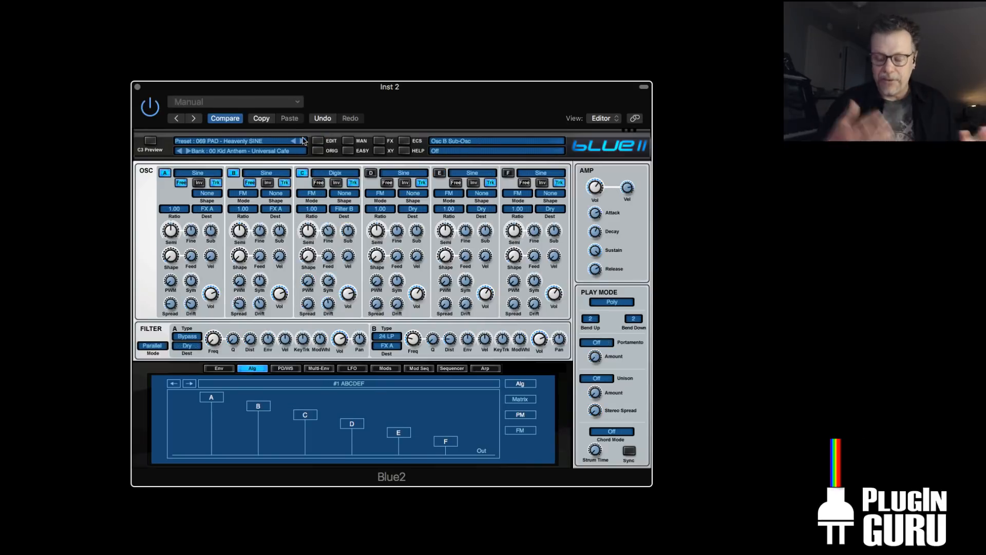
{"action": "left_click", "coordinate": [303, 141]}
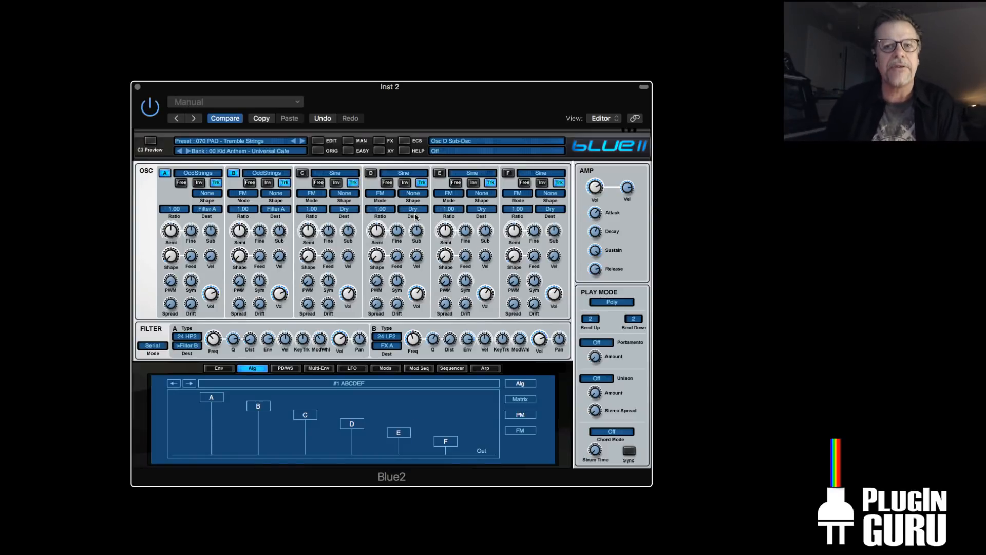
{"action": "left_click", "coordinate": [302, 141]}
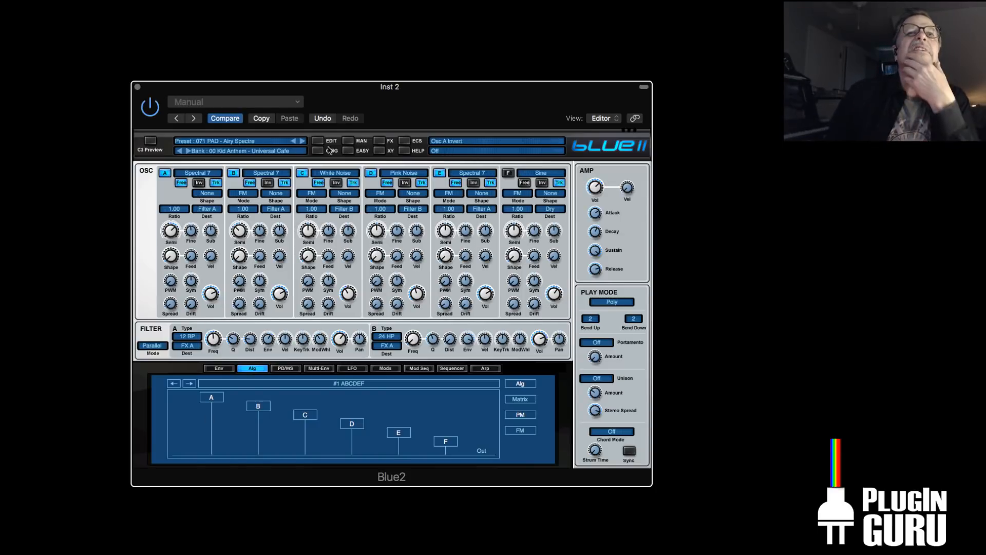
Reset preset slot 071 to the default preset and raise oscillator A's volume to +20.0 dB
{"action": "left_click", "coordinate": [259, 137]}
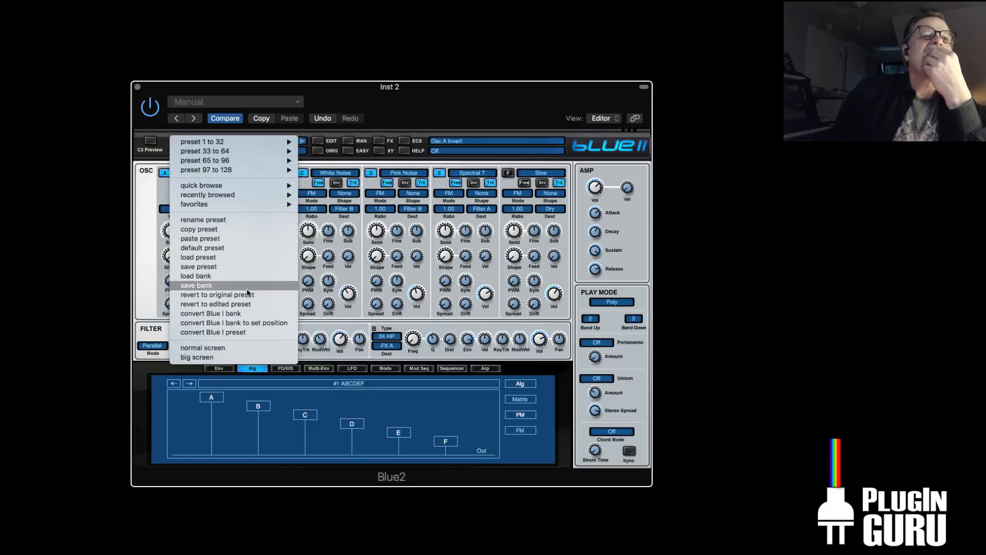
{"action": "left_click", "coordinate": [225, 249]}
{"action": "left_click_drag", "start_coordinate": [211, 296], "coordinate": [213, 260]}
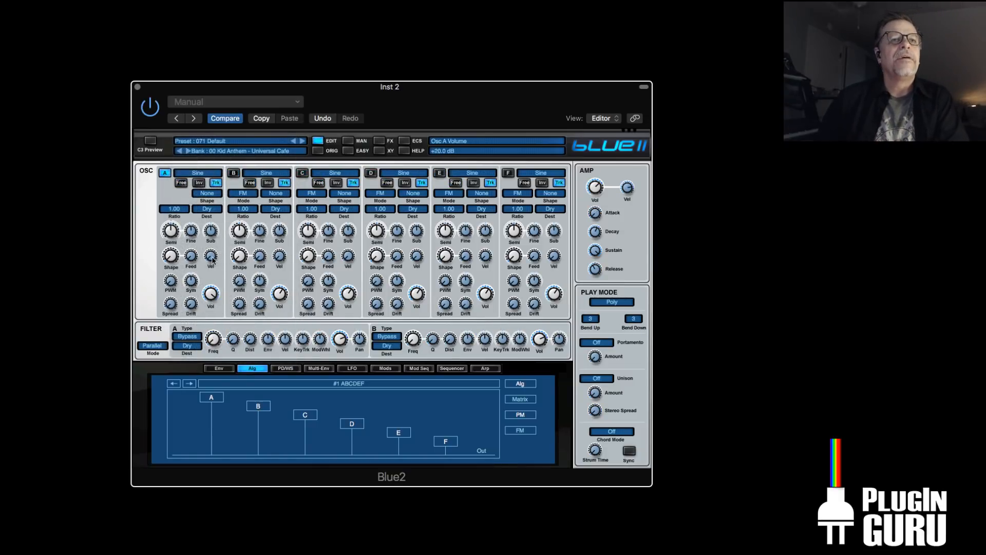
Try algorithms #2 AB C-F DE and #28 A (BC)-D E-F on the default preset
{"action": "left_click", "coordinate": [215, 397]}
{"action": "mouse_move", "coordinate": [250, 403]}
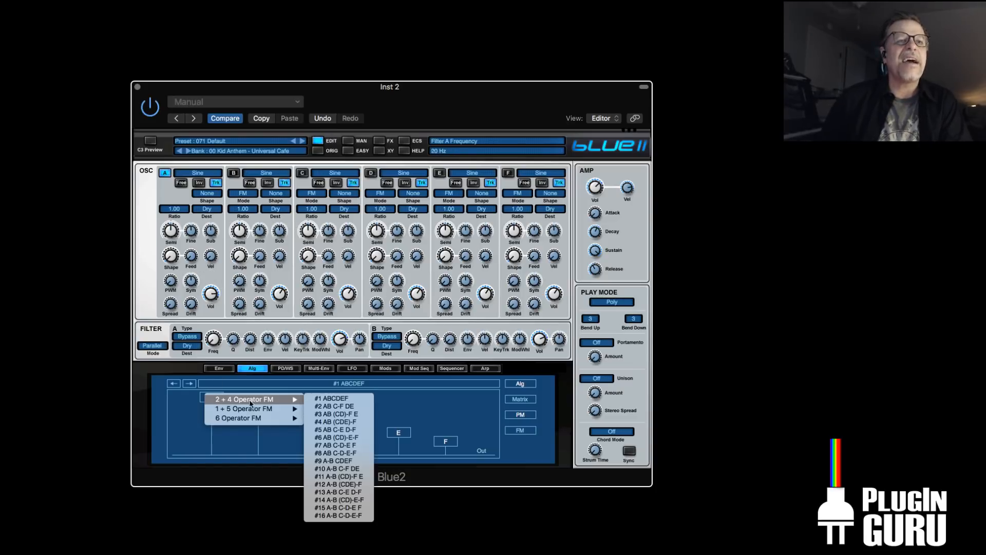
{"action": "left_click", "coordinate": [330, 407]}
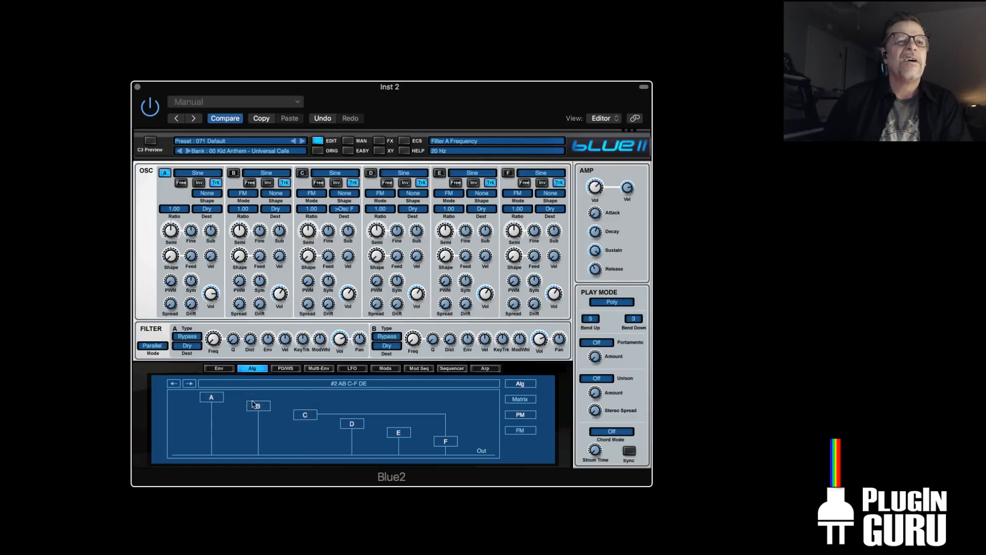
{"action": "left_click", "coordinate": [252, 404]}
{"action": "mouse_move", "coordinate": [316, 417]}
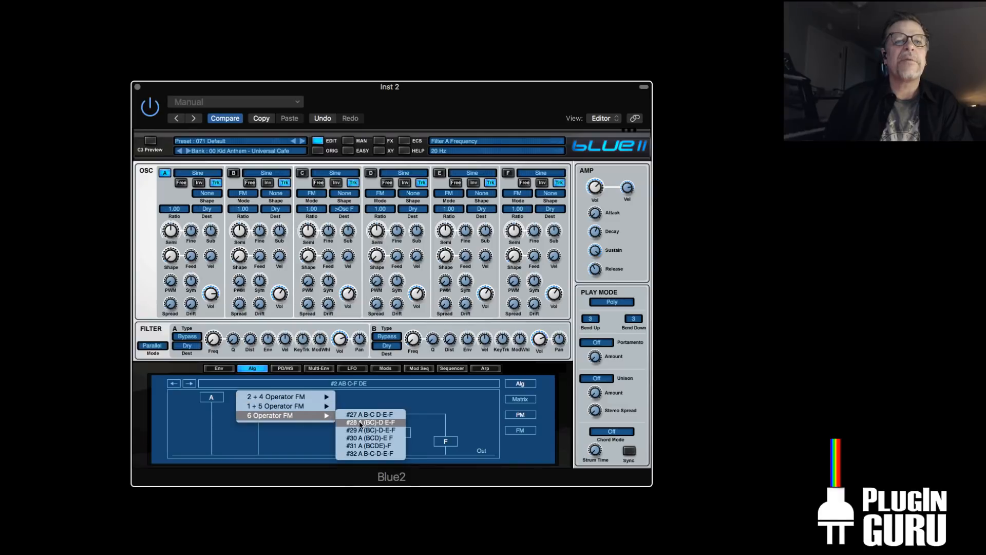
{"action": "left_click", "coordinate": [359, 421]}
Set the default preset's algorithm to #17 (ABCDE)-F
{"action": "left_click", "coordinate": [261, 410]}
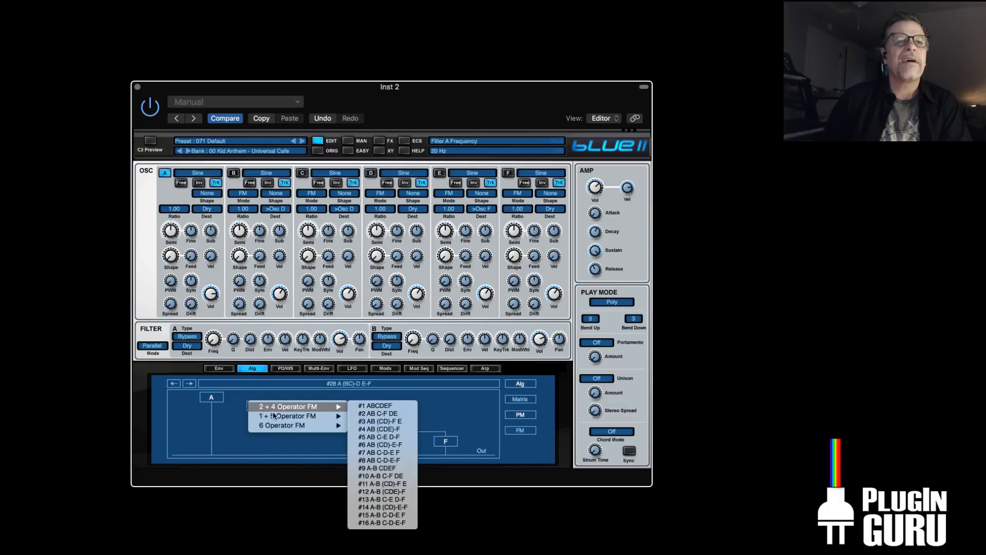
{"action": "mouse_move", "coordinate": [290, 425]}
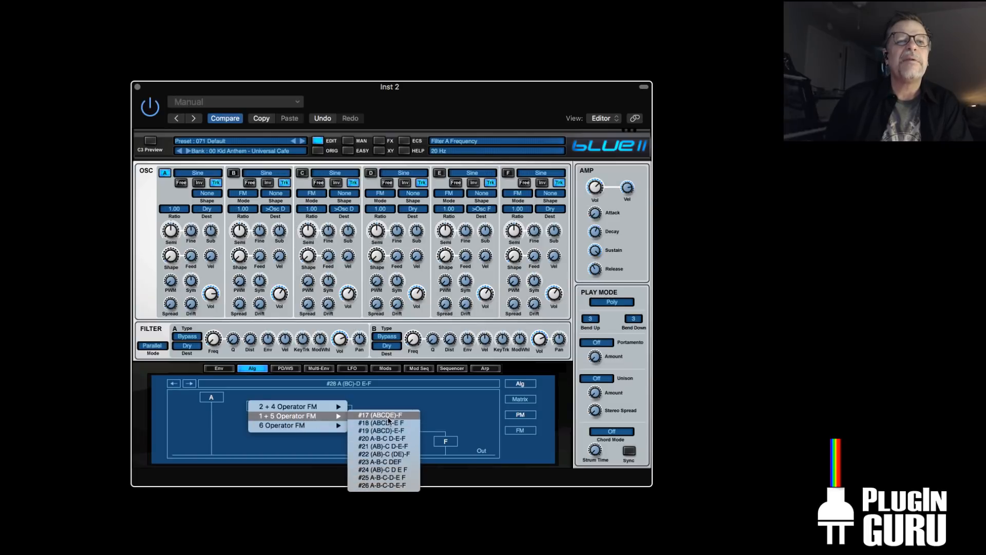
{"action": "left_click", "coordinate": [390, 415]}
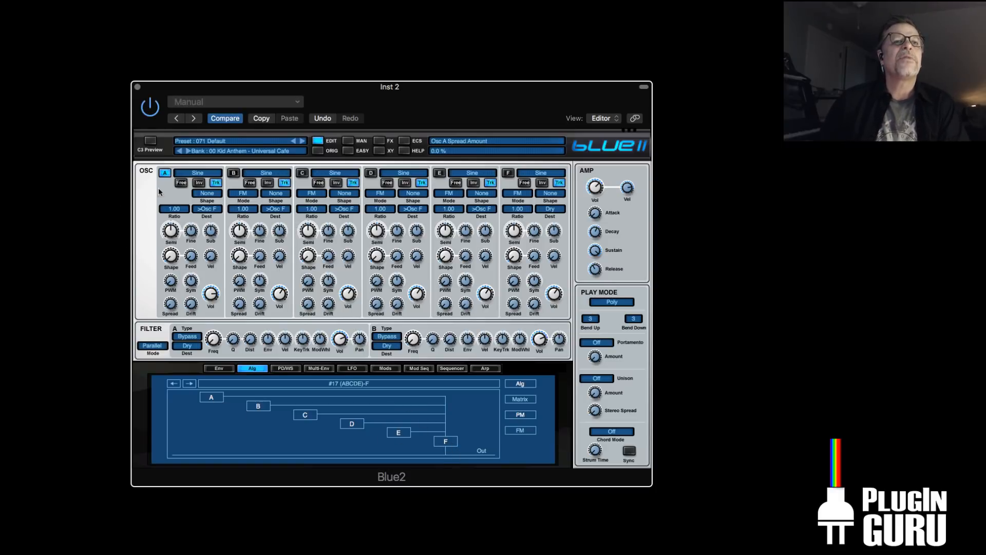
Switch on oscillator F, switch off oscillator A, and raise oscillator F's volume
{"action": "left_click", "coordinate": [508, 172]}
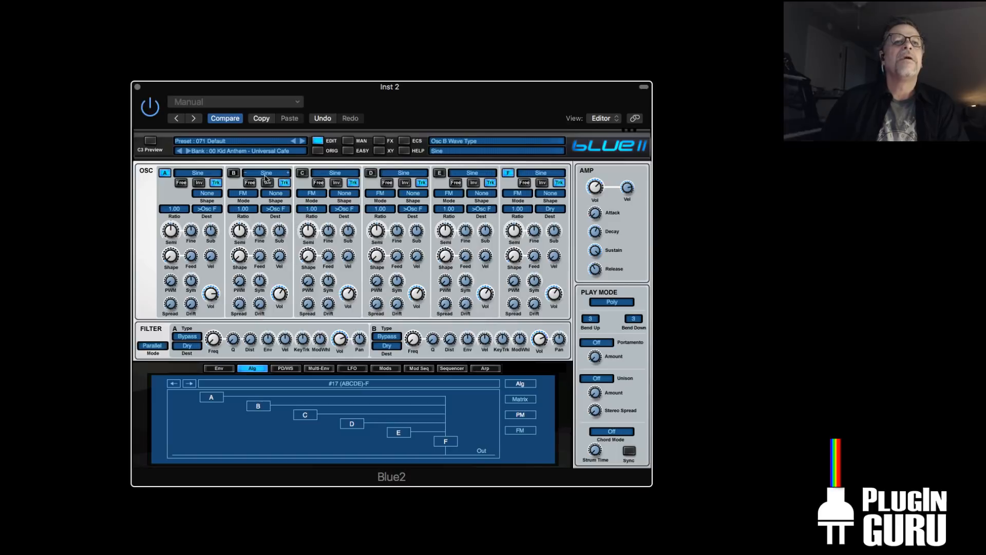
{"action": "left_click", "coordinate": [166, 173]}
{"action": "left_click_drag", "start_coordinate": [554, 294], "coordinate": [554, 276]}
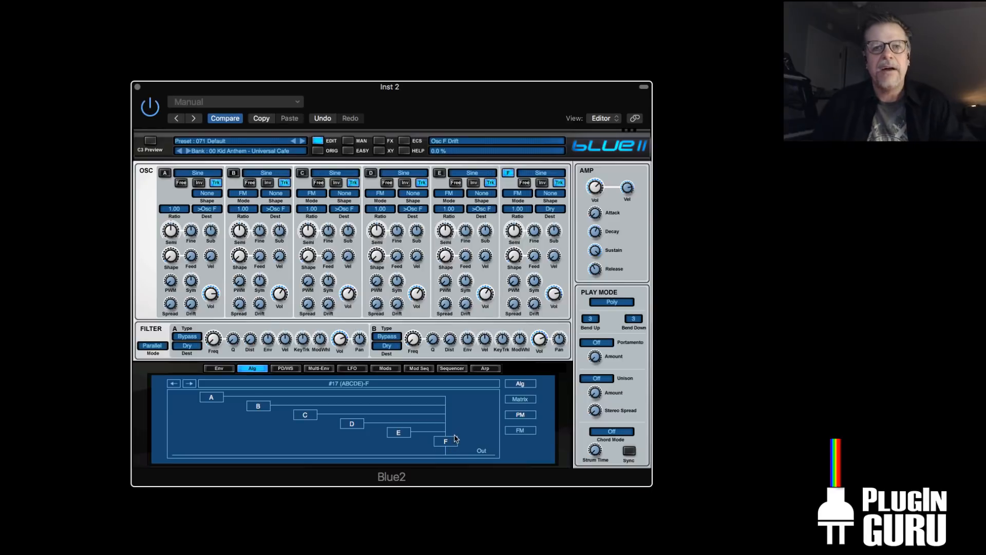
Switch on oscillator E and raise its volume so that it modulates oscillator F
{"action": "left_click", "coordinate": [440, 173]}
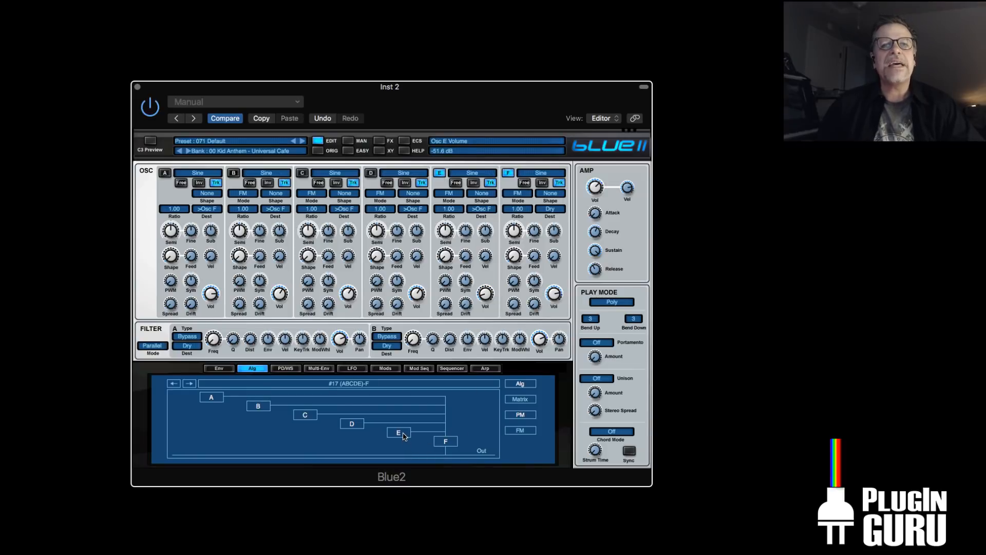
{"action": "left_click_drag", "start_coordinate": [486, 296], "coordinate": [489, 287]}
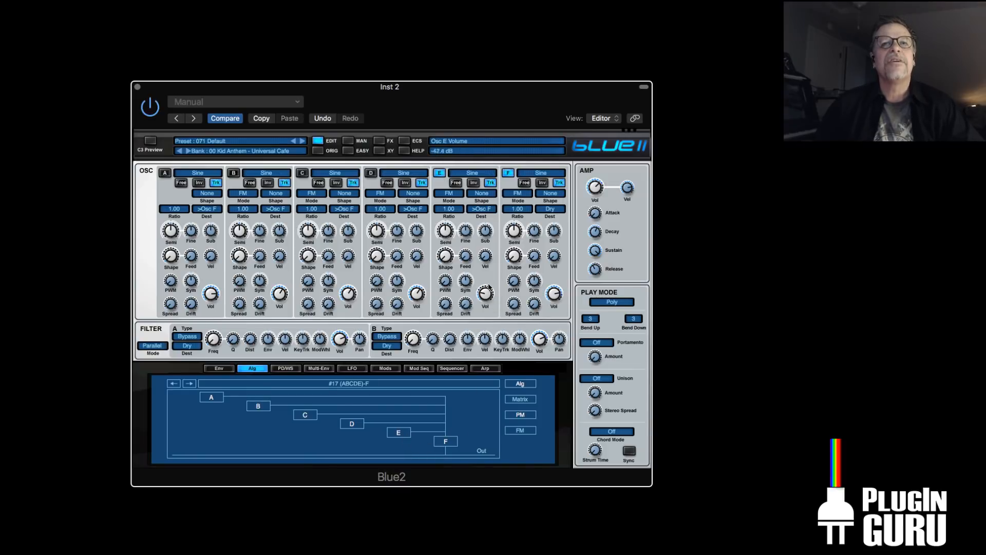
{"action": "left_click_drag", "start_coordinate": [496, 248], "coordinate": [515, 263]}
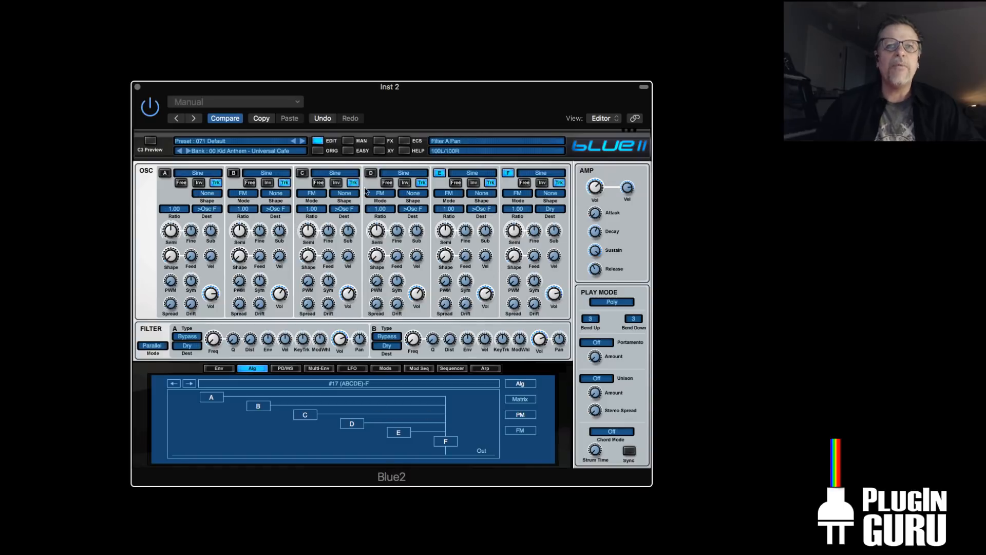
Bring in oscillators D and C as modulators, adjusting D's volume and raising C's semitone tuning and volume
{"action": "left_click_drag", "start_coordinate": [418, 293], "coordinate": [419, 284]}
{"action": "left_click", "coordinate": [302, 174]}
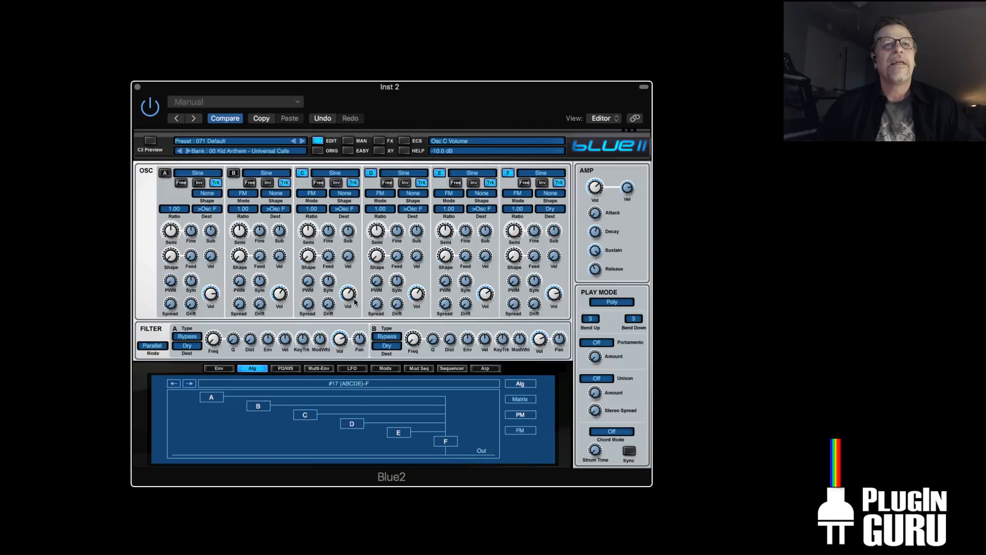
{"action": "left_click_drag", "start_coordinate": [306, 228], "coordinate": [305, 221]}
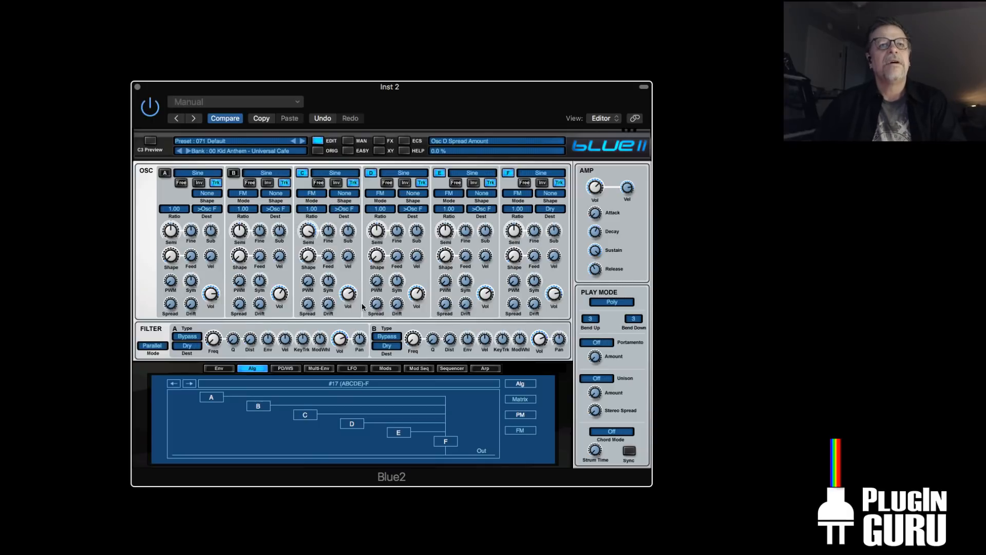
{"action": "left_click_drag", "start_coordinate": [352, 311], "coordinate": [353, 297]}
Switch on oscillators B and A as further modulators and raise their volumes
{"action": "left_click", "coordinate": [235, 173]}
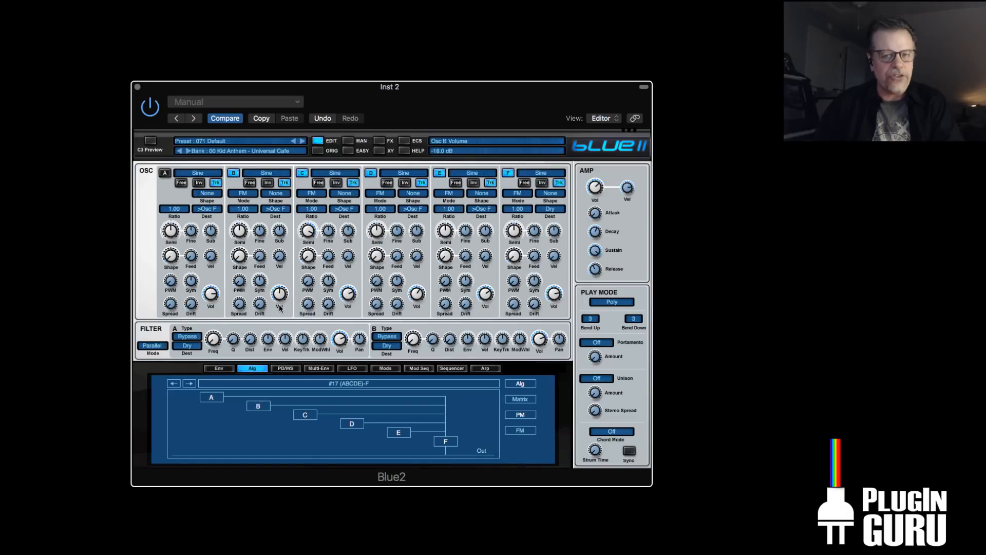
{"action": "left_click_drag", "start_coordinate": [280, 307], "coordinate": [282, 270]}
{"action": "left_click", "coordinate": [165, 173]}
{"action": "scroll", "coordinate": [213, 291], "scroll_direction": "up", "scroll_amount": 5}
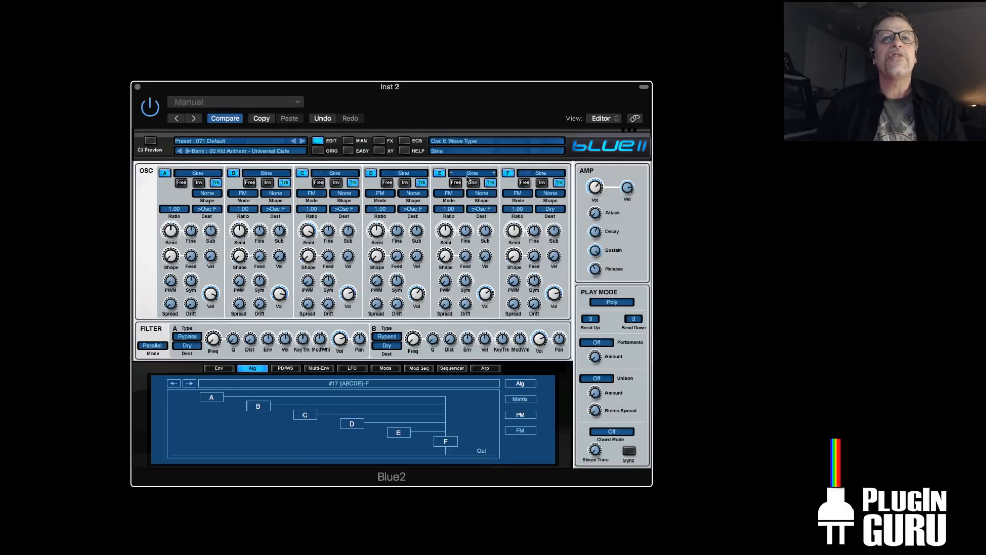
Switch off oscillators A, B, C and D, leaving only E and F active
{"action": "left_click", "coordinate": [370, 172]}
{"action": "left_click", "coordinate": [302, 173]}
{"action": "left_click", "coordinate": [234, 173]}
{"action": "left_click", "coordinate": [160, 173]}
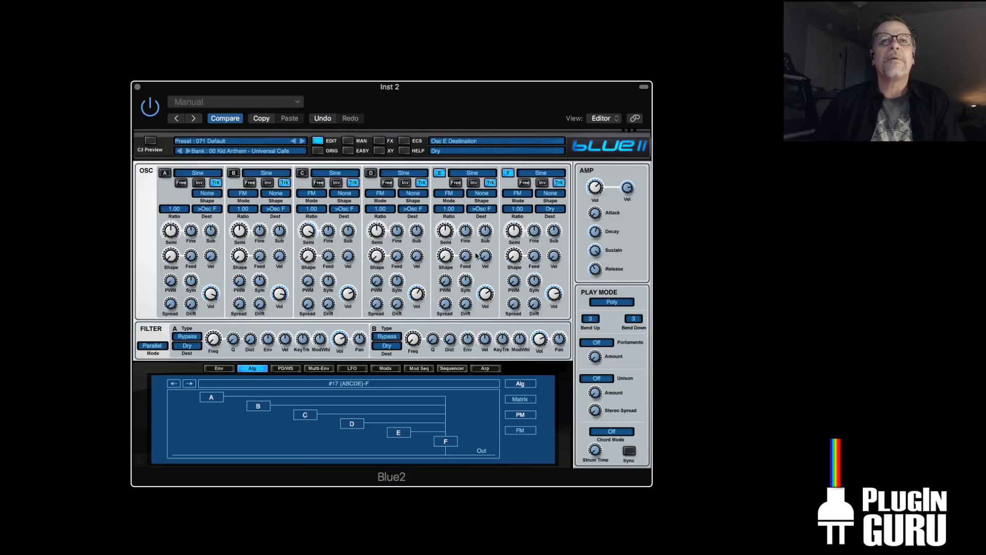
Try the Triangle waveform on oscillator E with its volume at +10.0 dB
{"action": "left_click", "coordinate": [470, 174]}
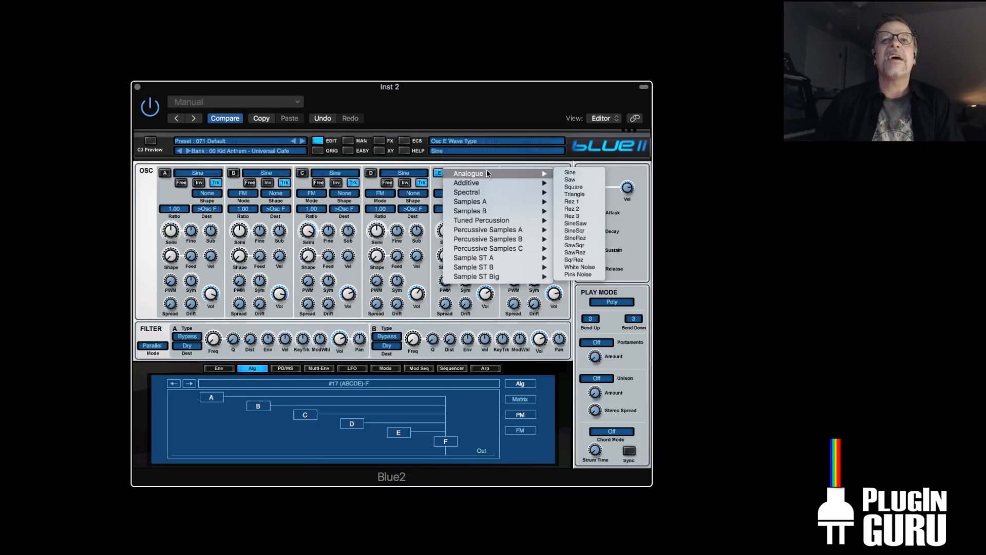
{"action": "left_click", "coordinate": [576, 194]}
{"action": "left_click_drag", "start_coordinate": [489, 292], "coordinate": [493, 281]}
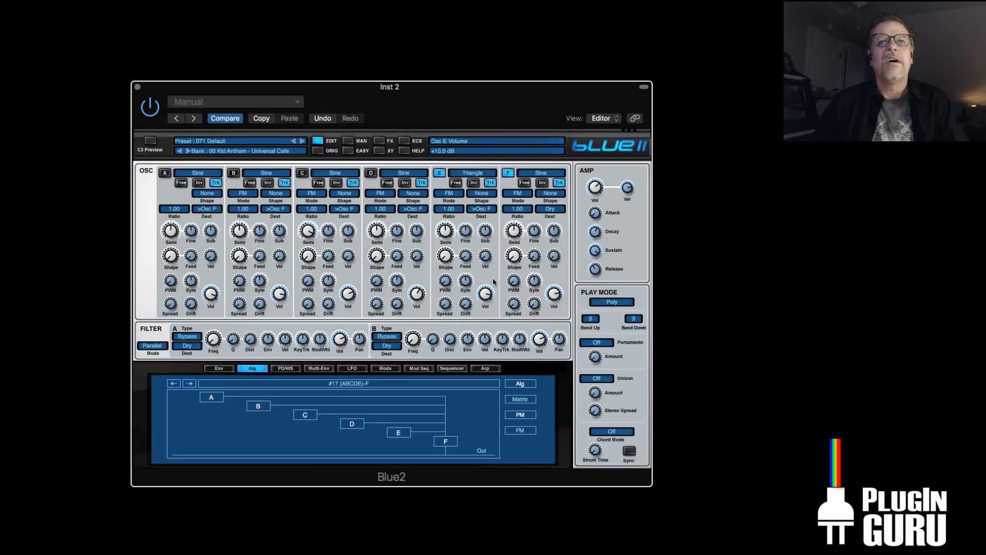
Change oscillator E's waveform to SineSaw and sweep its volume down and back up to +12.8 dB
{"action": "left_click", "coordinate": [469, 173]}
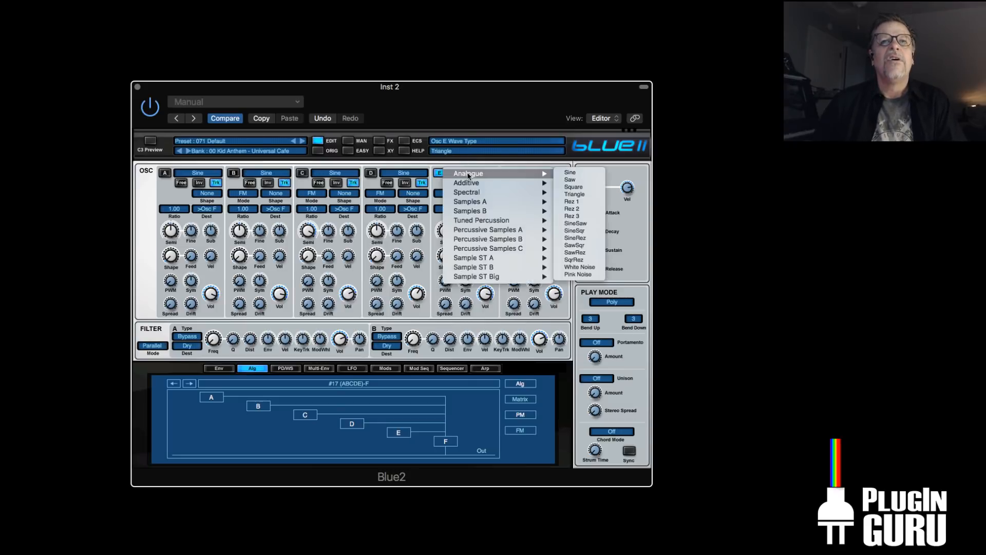
{"action": "left_click", "coordinate": [576, 224]}
{"action": "left_click_drag", "start_coordinate": [484, 298], "coordinate": [499, 425]}
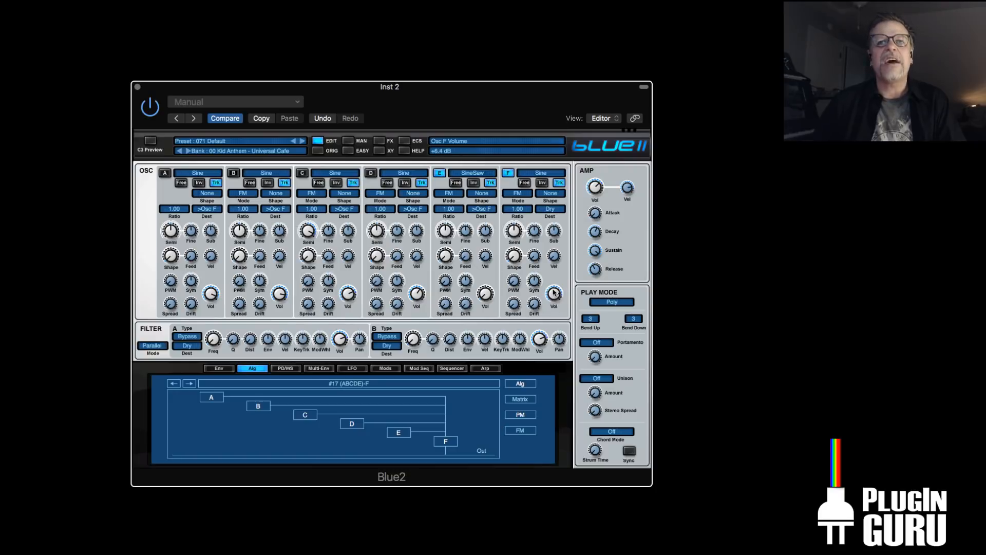
{"action": "left_click_drag", "start_coordinate": [485, 298], "coordinate": [510, 196]}
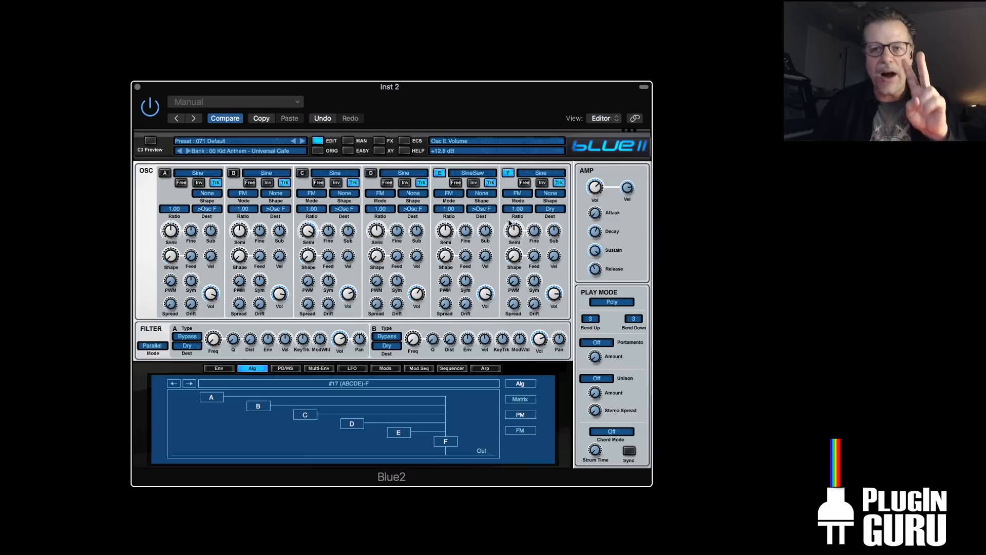
{"action": "left_click_drag", "start_coordinate": [510, 222], "coordinate": [508, 231]}
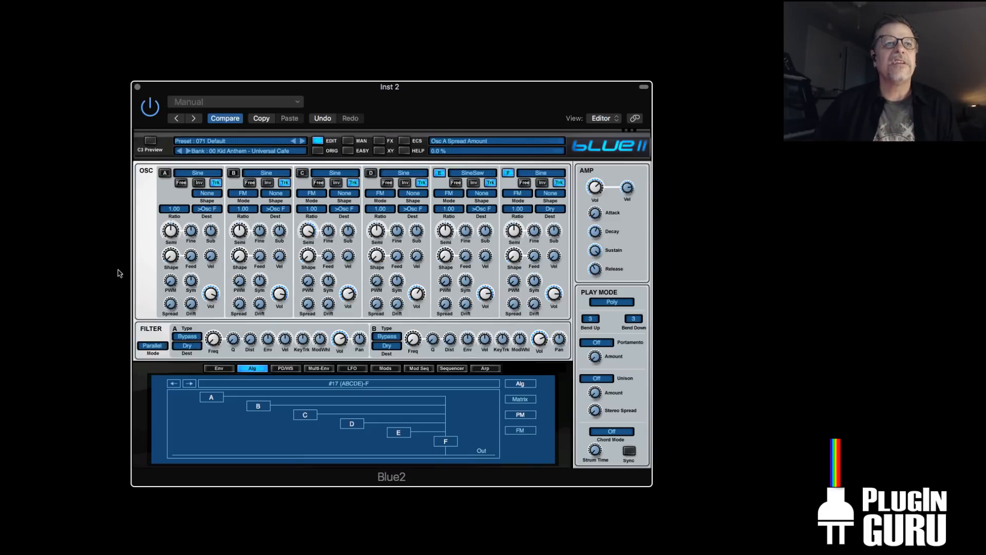
Load preset 76 PAD - Current Gliding from the 00 Kid Anthem - Universal Cafe bank
{"action": "left_click", "coordinate": [316, 141]}
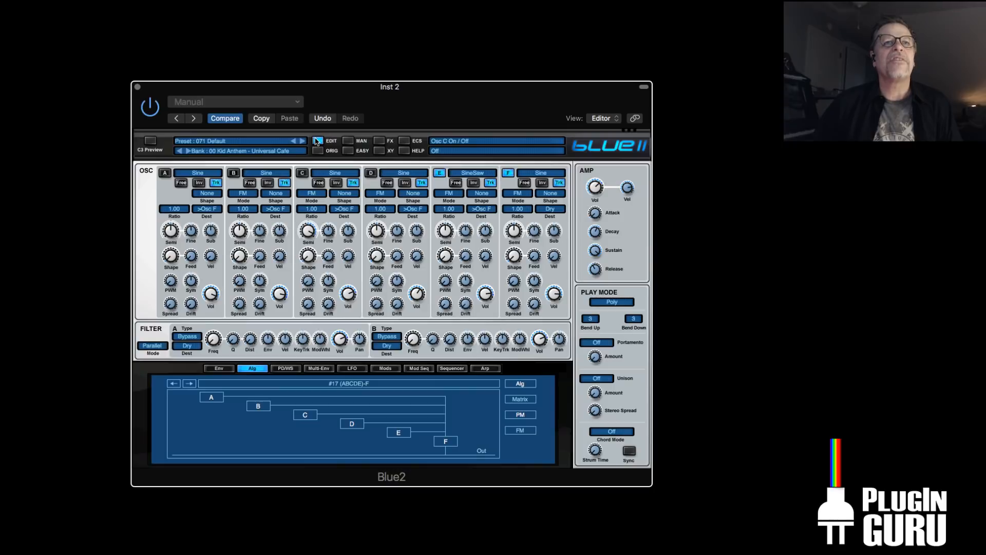
{"action": "left_click", "coordinate": [224, 141]}
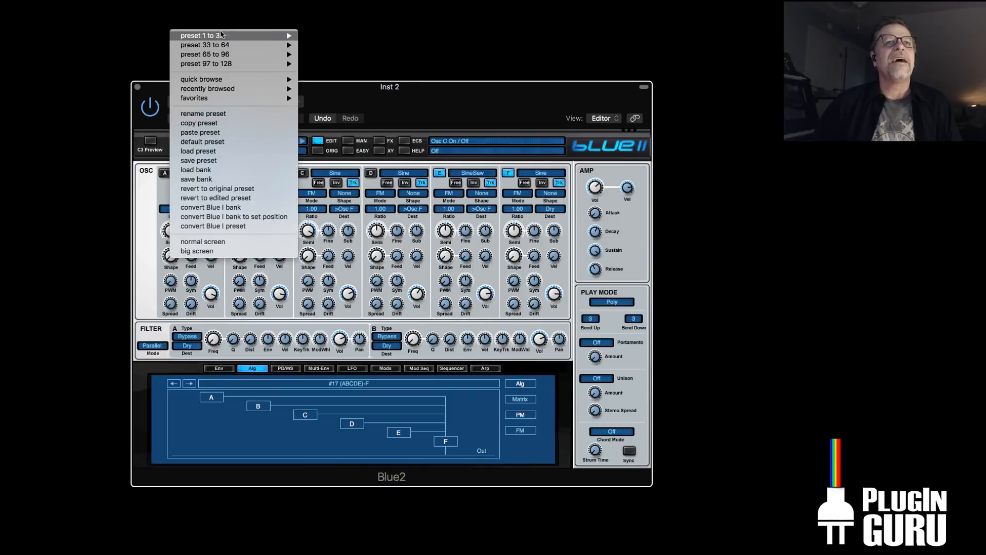
{"action": "mouse_move", "coordinate": [218, 91]}
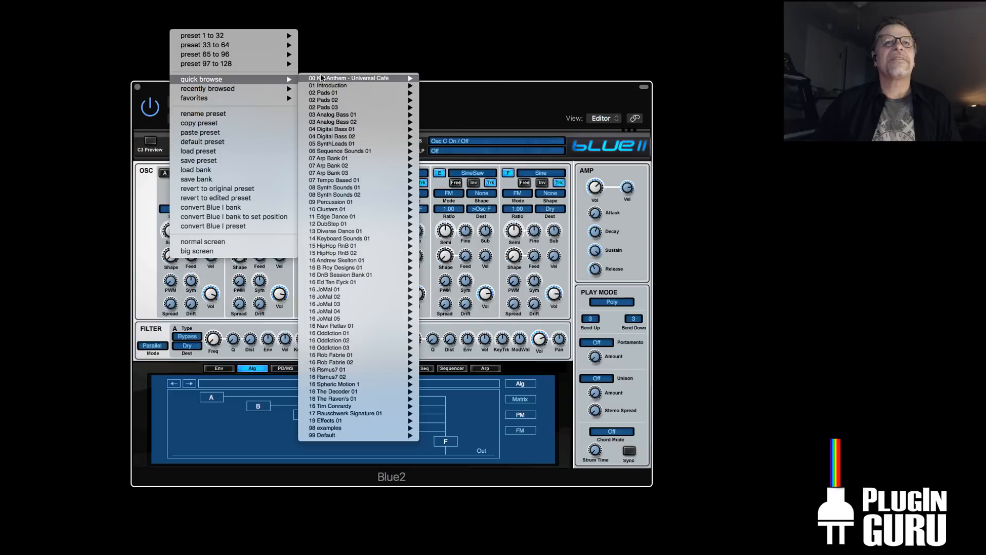
{"action": "mouse_move", "coordinate": [329, 80]}
{"action": "mouse_move", "coordinate": [447, 78]}
{"action": "mouse_move", "coordinate": [458, 95]}
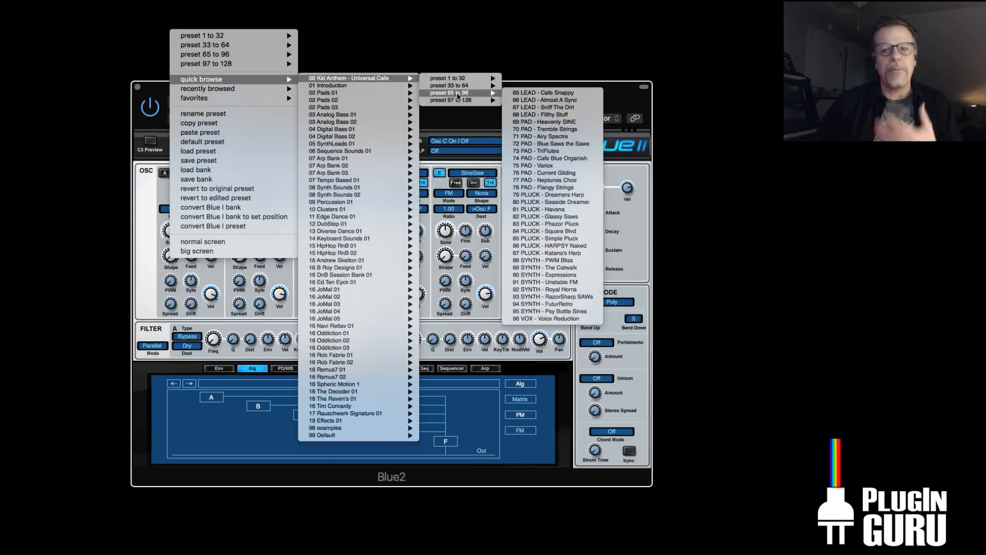
{"action": "left_click", "coordinate": [544, 173]}
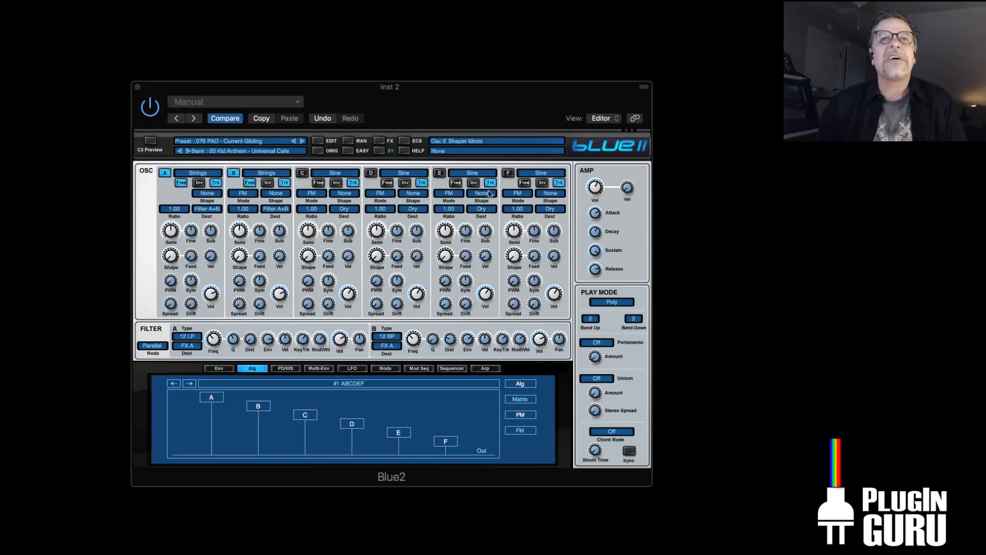
{"action": "left_click", "coordinate": [477, 172]}
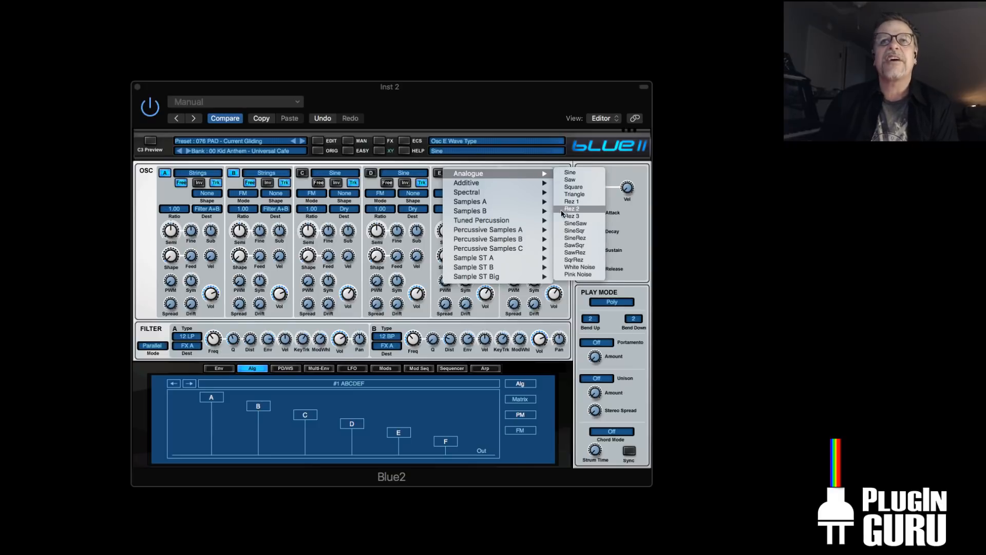
{"action": "mouse_move", "coordinate": [518, 195]}
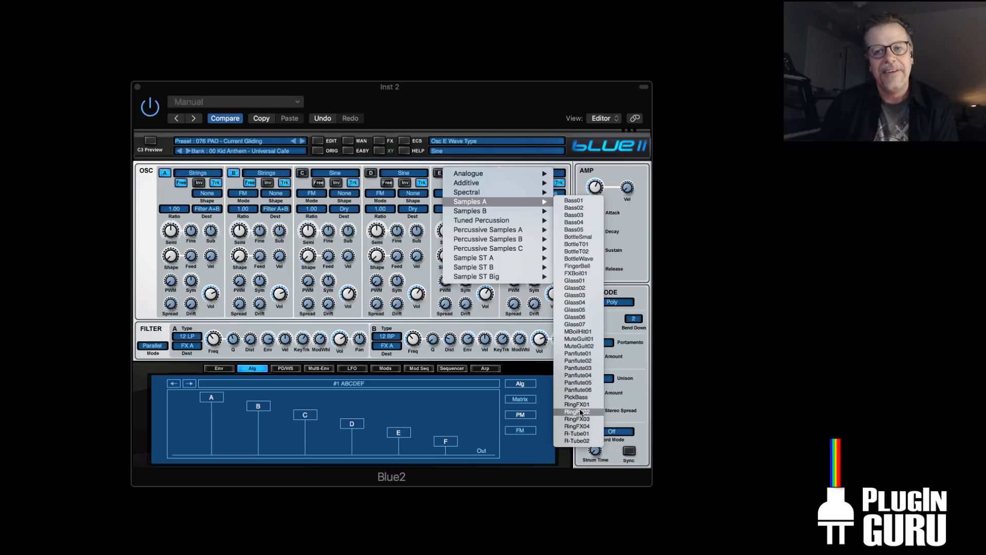
{"action": "left_click", "coordinate": [165, 140]}
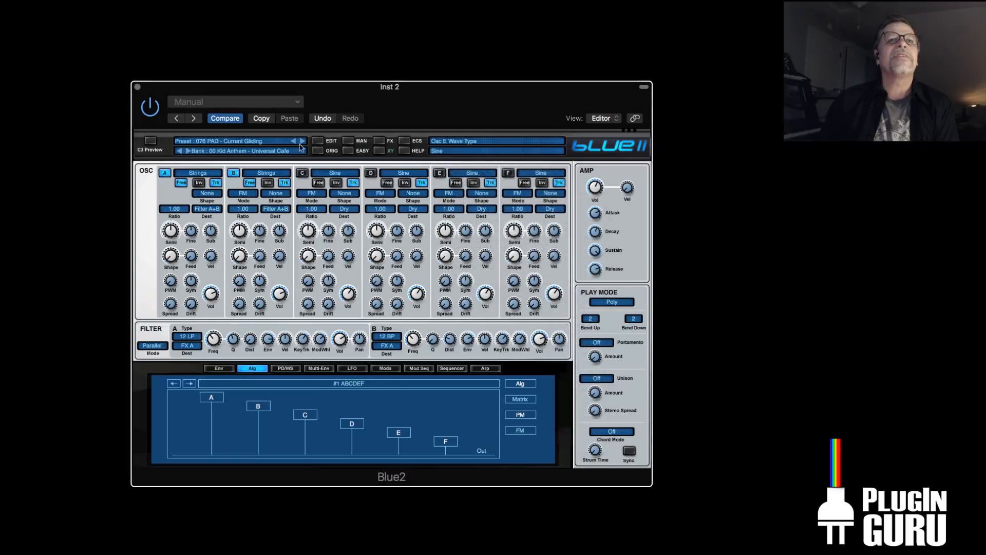
Reset preset 76 to the default sound and assign it the 6 Operator FM algorithm #31 A (BCDE)-F
{"action": "left_click", "coordinate": [270, 142]}
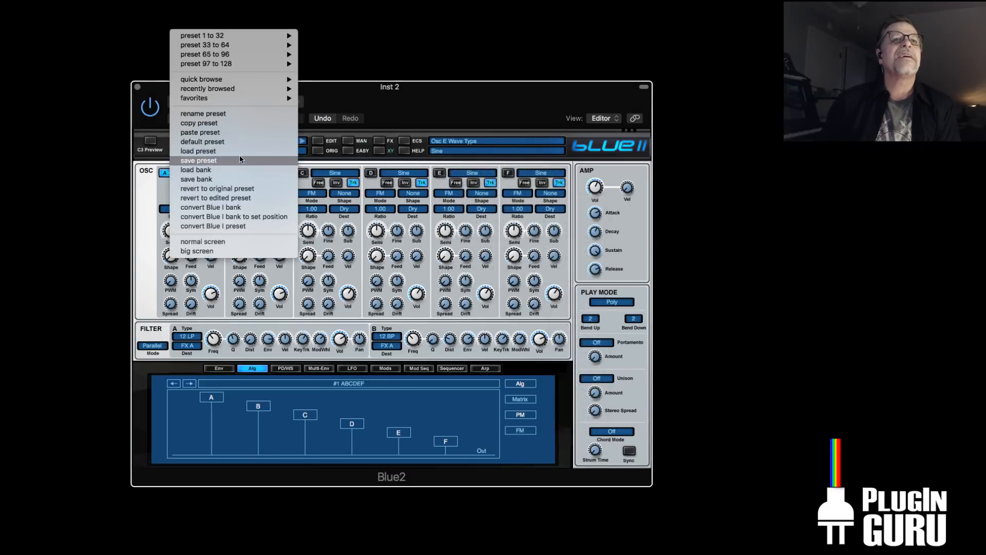
{"action": "left_click", "coordinate": [232, 142]}
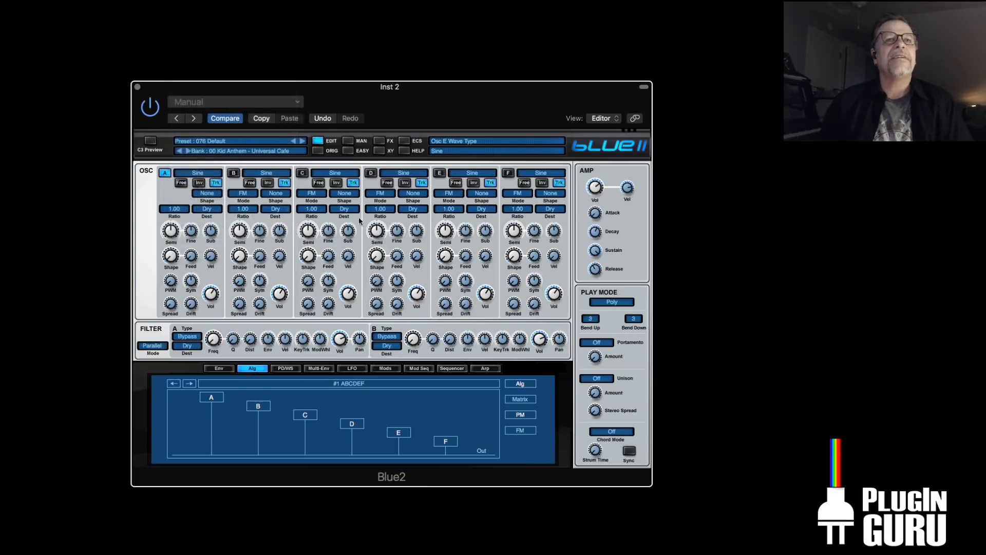
{"action": "left_click", "coordinate": [322, 401]}
{"action": "mouse_move", "coordinate": [342, 419]}
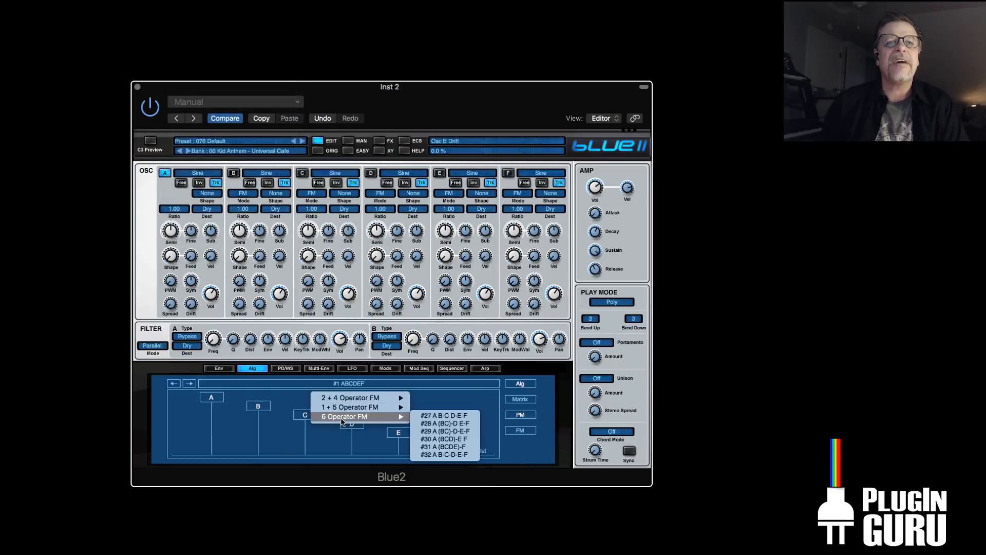
{"action": "left_click", "coordinate": [437, 446]}
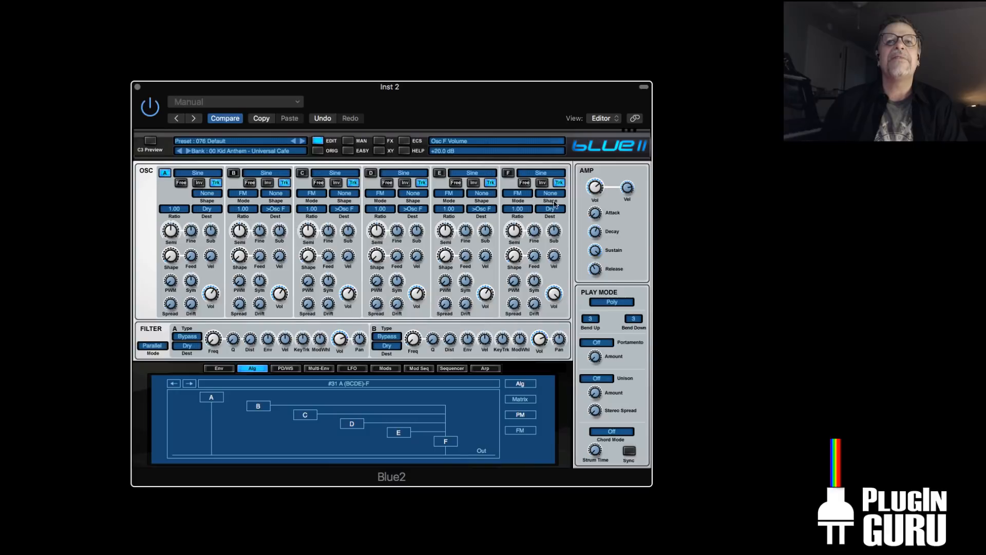
Switch on oscillators F and E, and try the Square waveform on E while sweeping its volume
{"action": "left_click", "coordinate": [508, 173]}
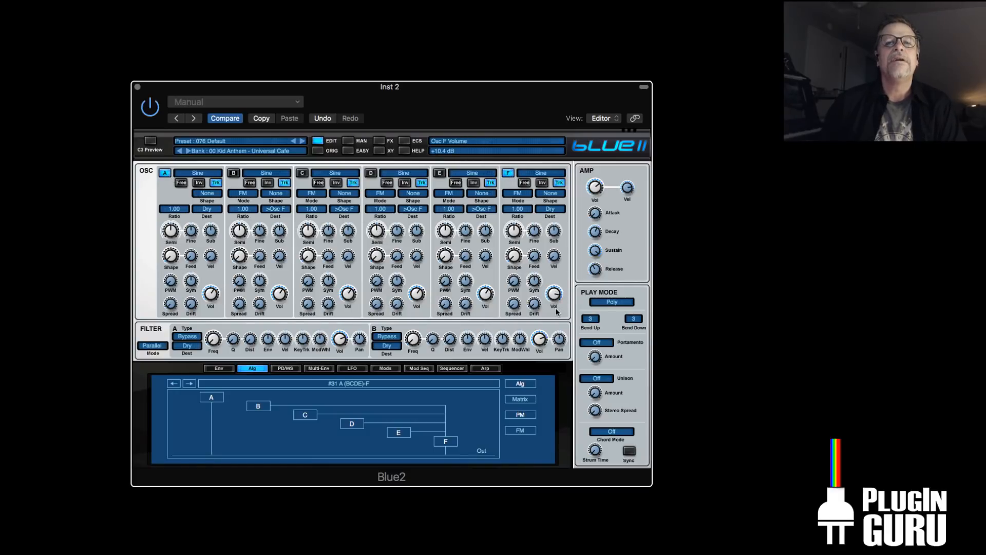
{"action": "left_click", "coordinate": [439, 174]}
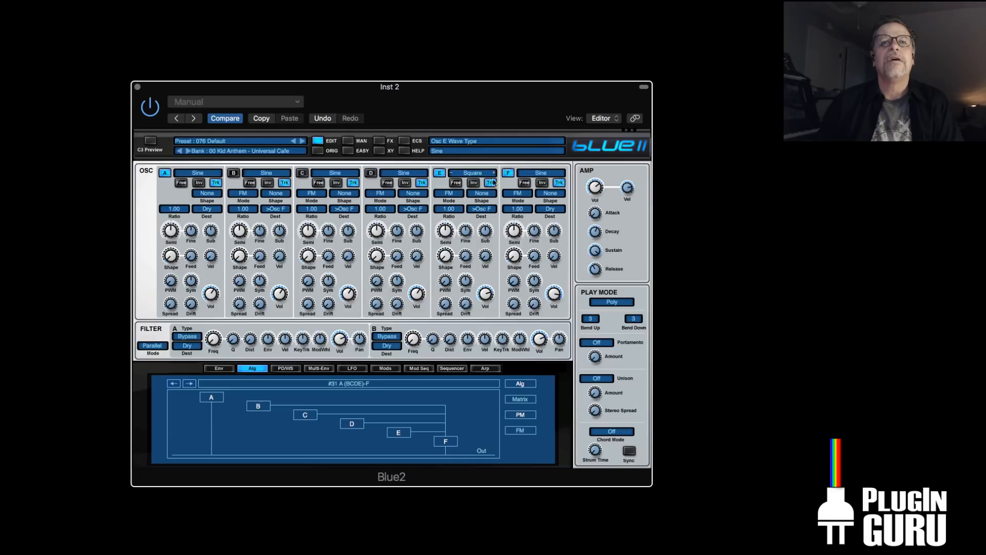
{"action": "mouse_move", "coordinate": [488, 294]}
{"action": "left_mouse_down"}
{"action": "mouse_move", "coordinate": [488, 349]}
{"action": "mouse_move", "coordinate": [497, 286]}
{"action": "left_mouse_up"}
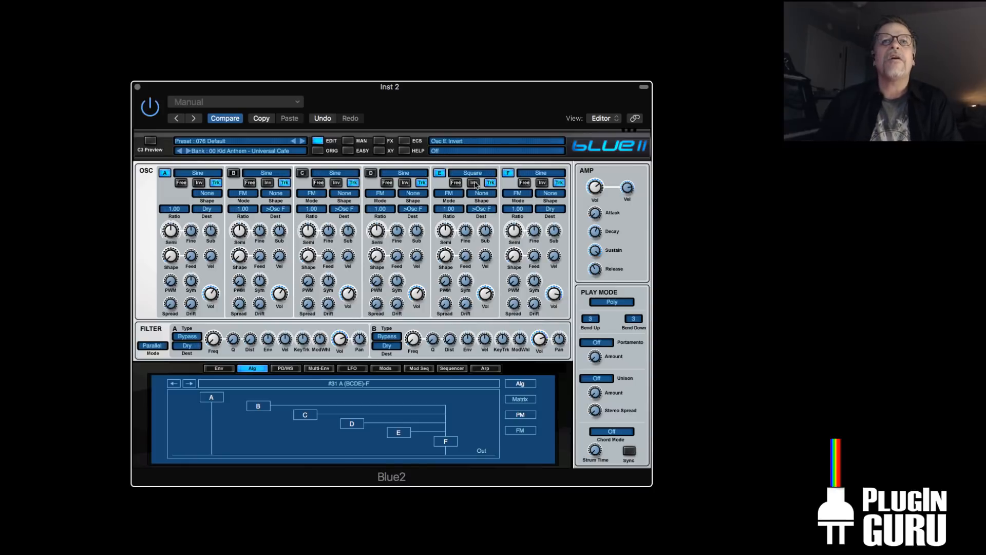
Try the Triangle and Sine waveforms on oscillator E, sweeping its volume up to +10.0 dB
{"action": "left_click", "coordinate": [495, 174]}
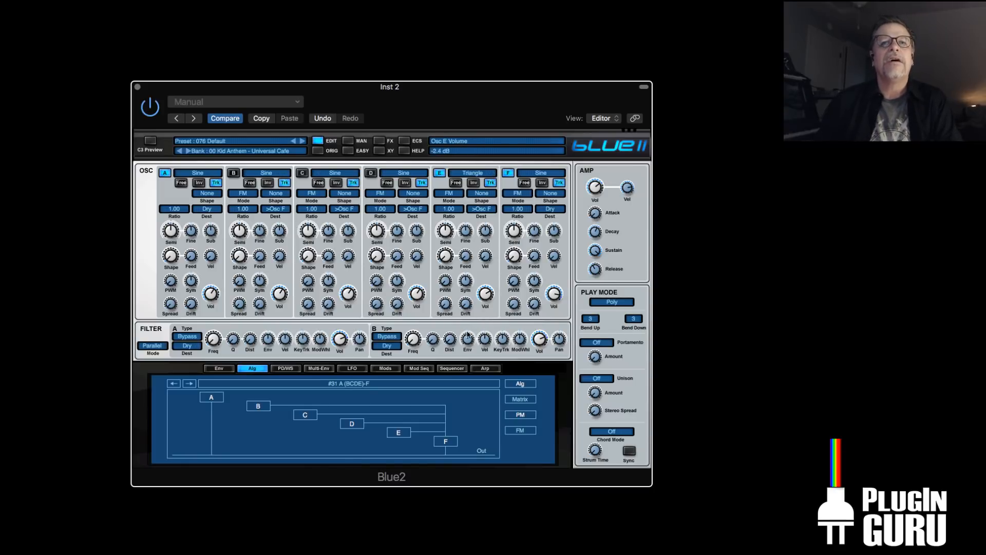
{"action": "mouse_move", "coordinate": [486, 301]}
{"action": "left_mouse_down"}
{"action": "mouse_move", "coordinate": [485, 318]}
{"action": "mouse_move", "coordinate": [487, 292]}
{"action": "left_mouse_up"}
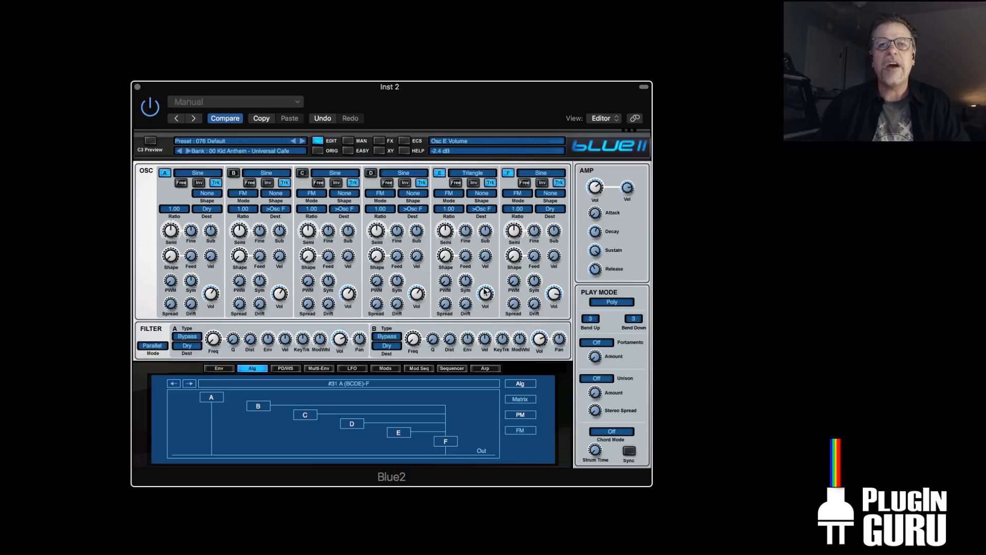
{"action": "left_click", "coordinate": [471, 173]}
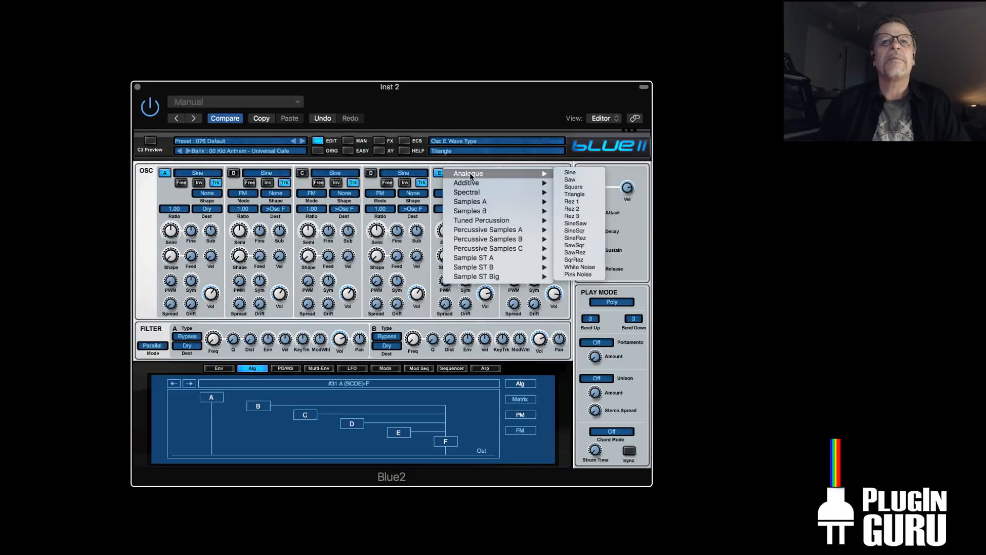
{"action": "left_click", "coordinate": [571, 173]}
{"action": "mouse_move", "coordinate": [483, 298]}
{"action": "left_mouse_down"}
{"action": "mouse_move", "coordinate": [490, 313]}
{"action": "mouse_move", "coordinate": [492, 294]}
{"action": "left_mouse_up"}
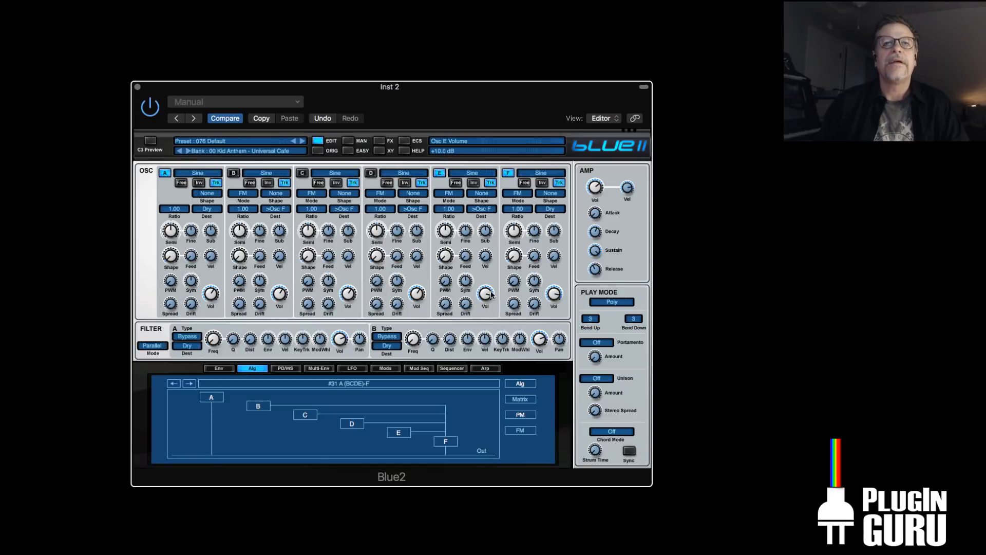
Try the Panflute01 waveform from Samples A on oscillator E and lower its volume
{"action": "left_click", "coordinate": [471, 174]}
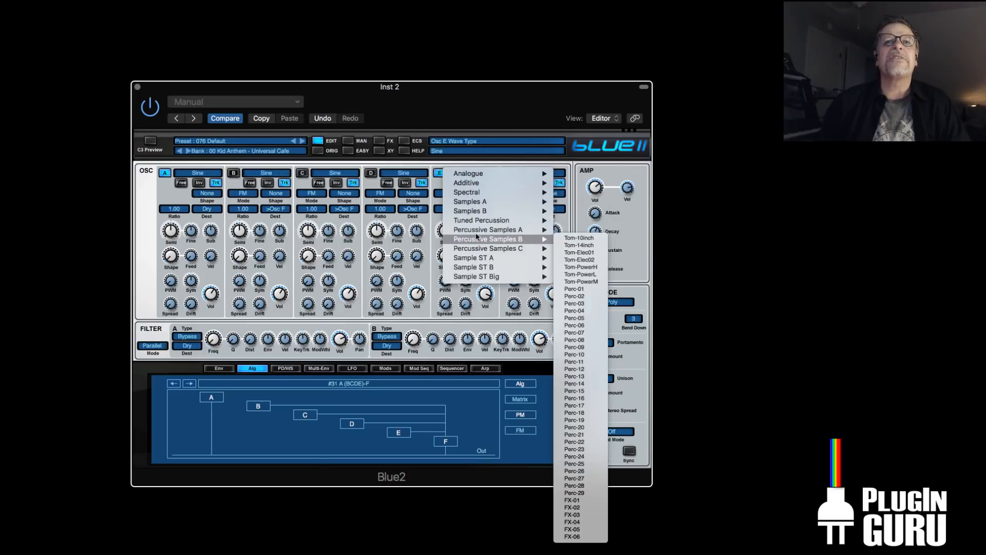
{"action": "mouse_move", "coordinate": [475, 204]}
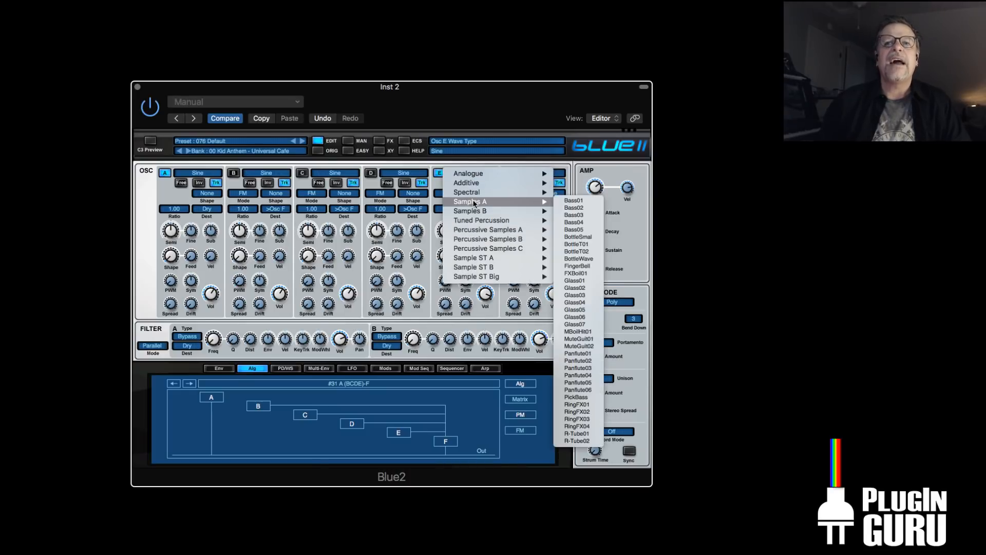
{"action": "left_click", "coordinate": [586, 352]}
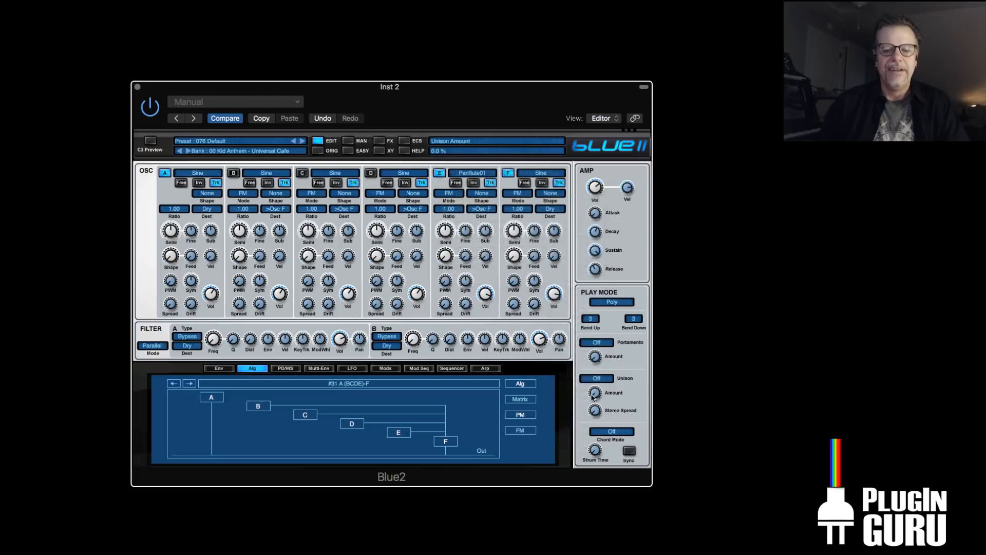
{"action": "left_click_drag", "start_coordinate": [485, 295], "coordinate": [491, 340]}
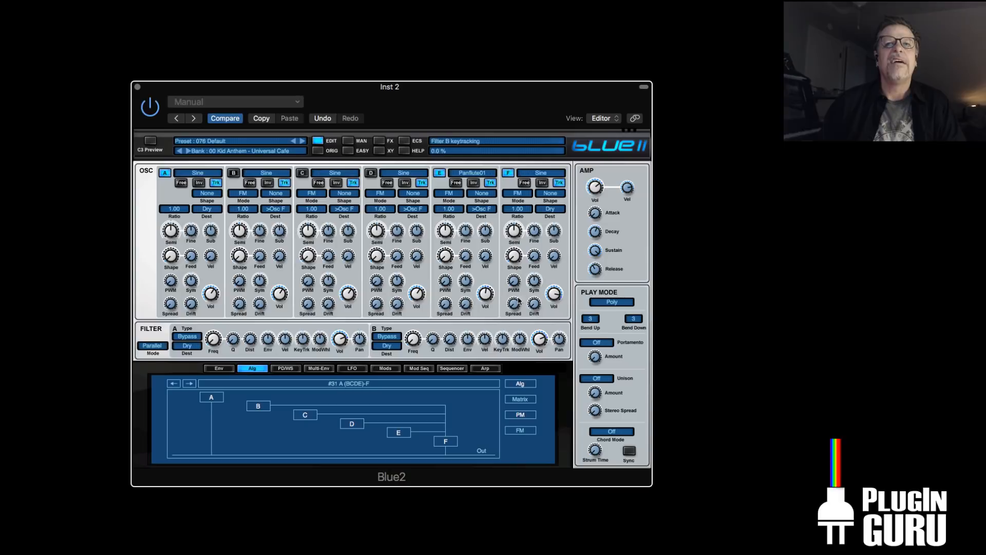
Change oscillator F's waveform to Panflute01 from Samples A
{"action": "left_click", "coordinate": [543, 174]}
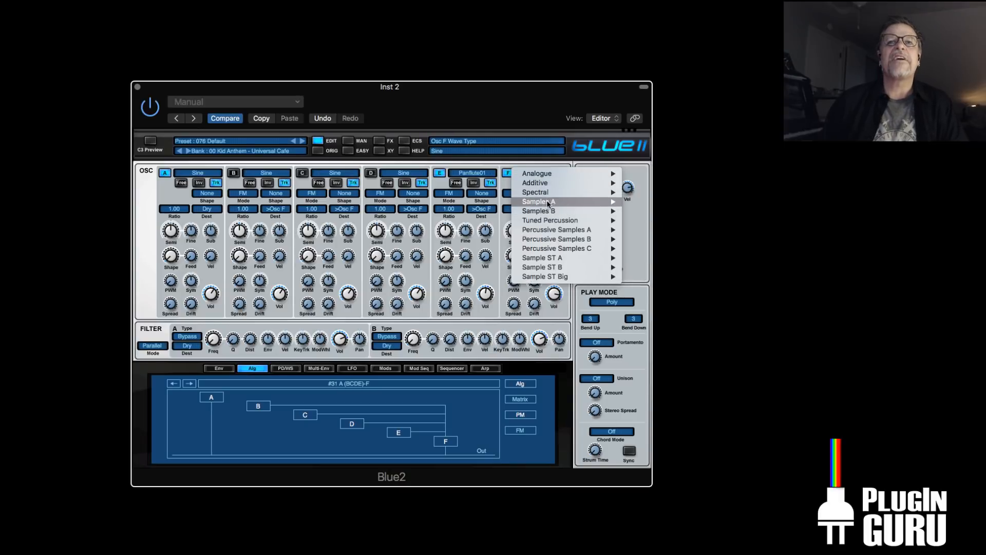
{"action": "mouse_move", "coordinate": [547, 200]}
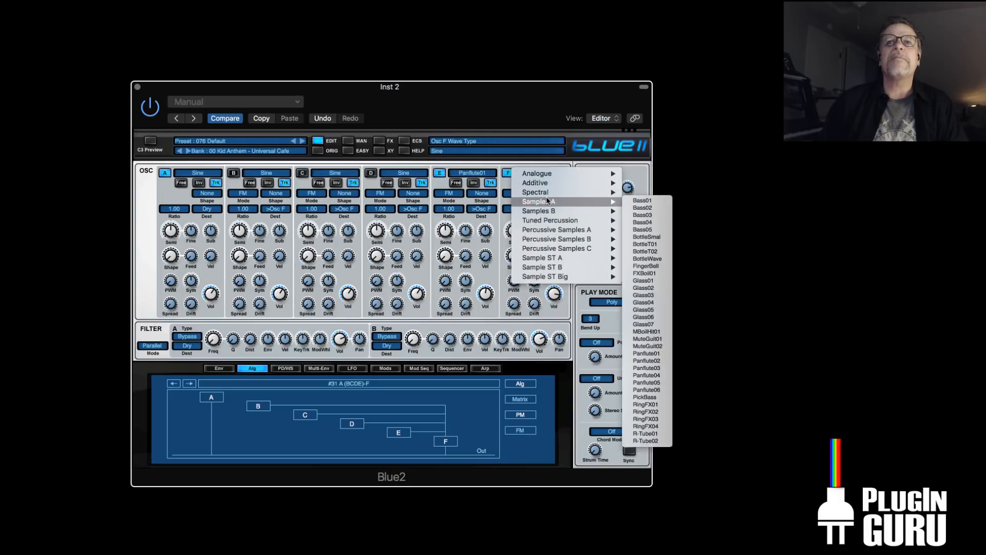
{"action": "left_click", "coordinate": [653, 355]}
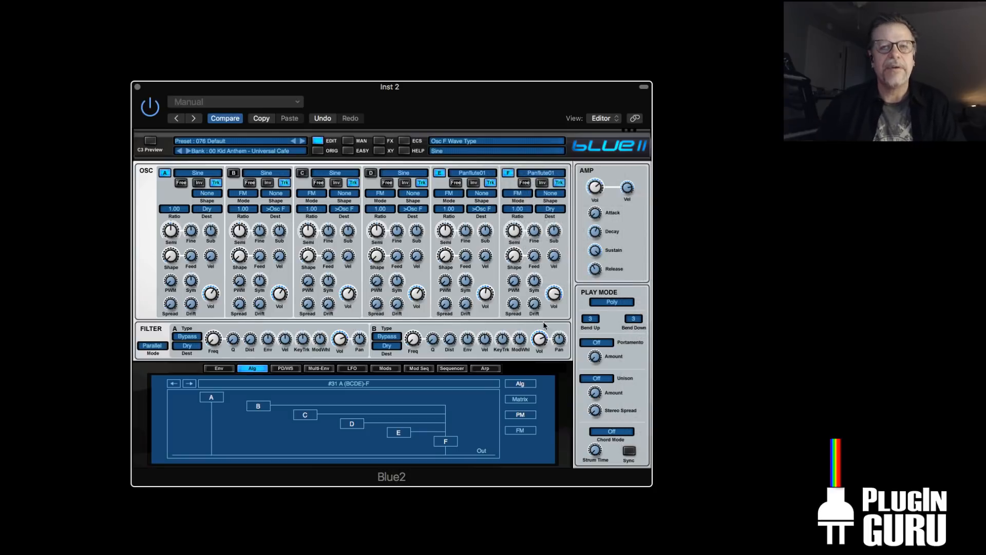
Raise oscillator E's volume and step its waveform through the Panflutes to Panflute06, settling on R-Tube01s from Sample ST A
{"action": "left_click_drag", "start_coordinate": [485, 294], "coordinate": [492, 263]}
{"action": "left_click_drag", "start_coordinate": [492, 265], "coordinate": [493, 267]}
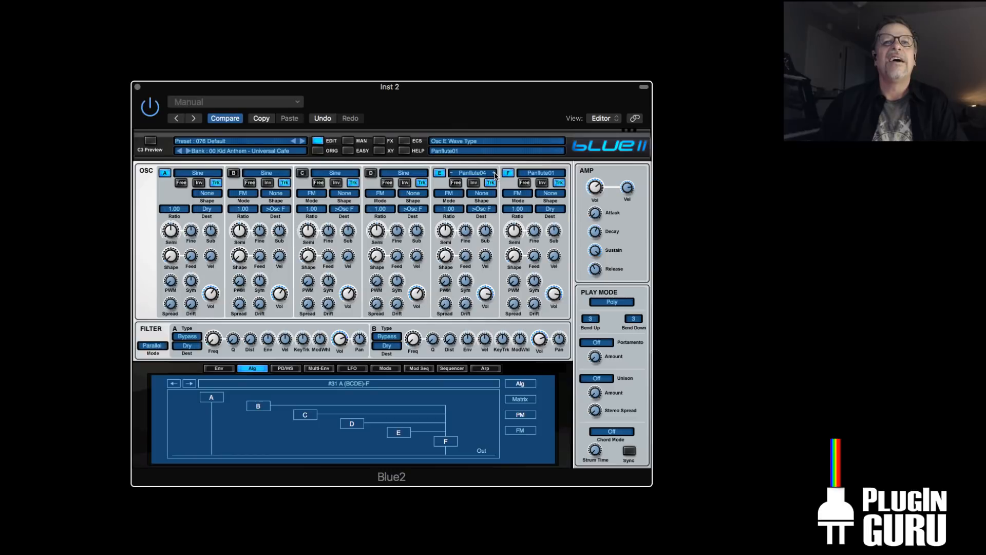
{"action": "left_click", "coordinate": [476, 176]}
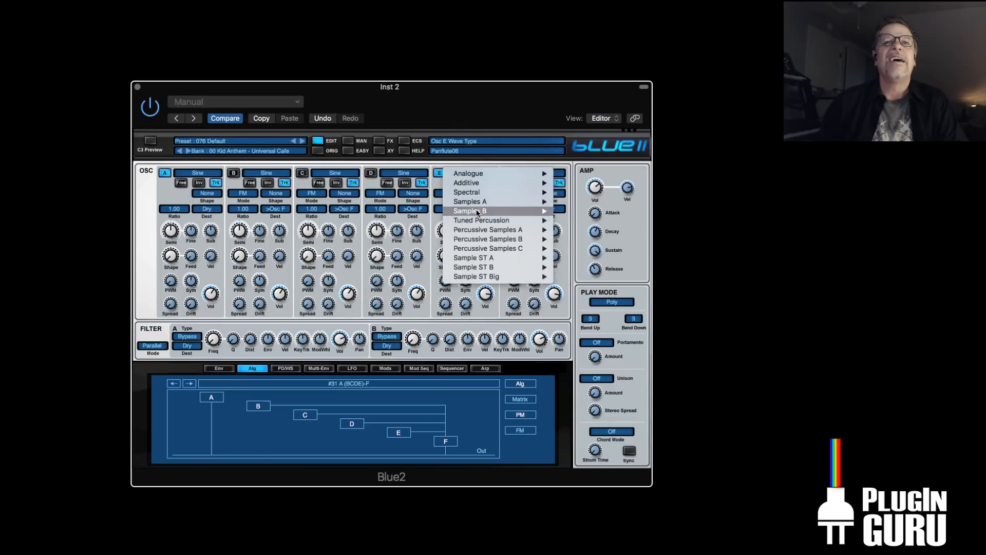
{"action": "mouse_move", "coordinate": [474, 258]}
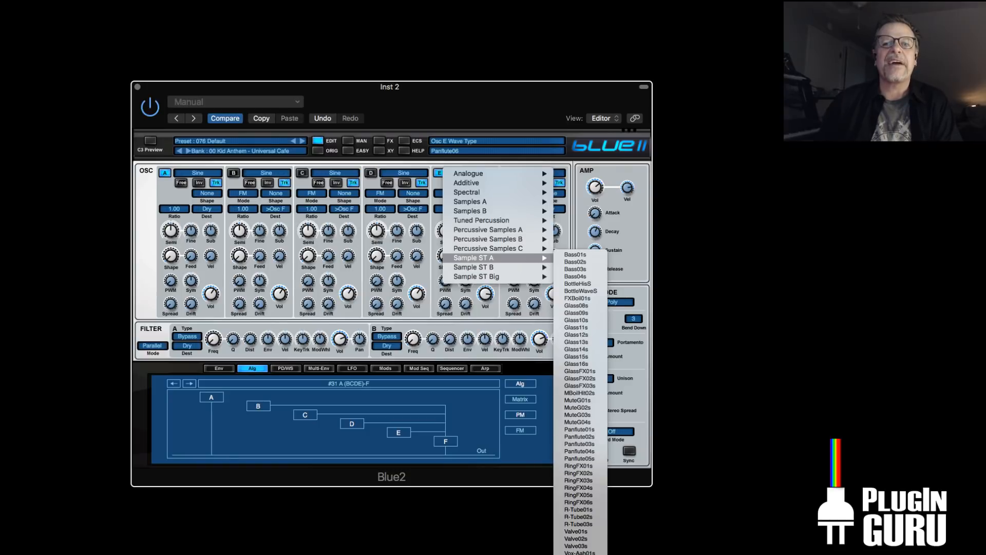
{"action": "left_click", "coordinate": [579, 509]}
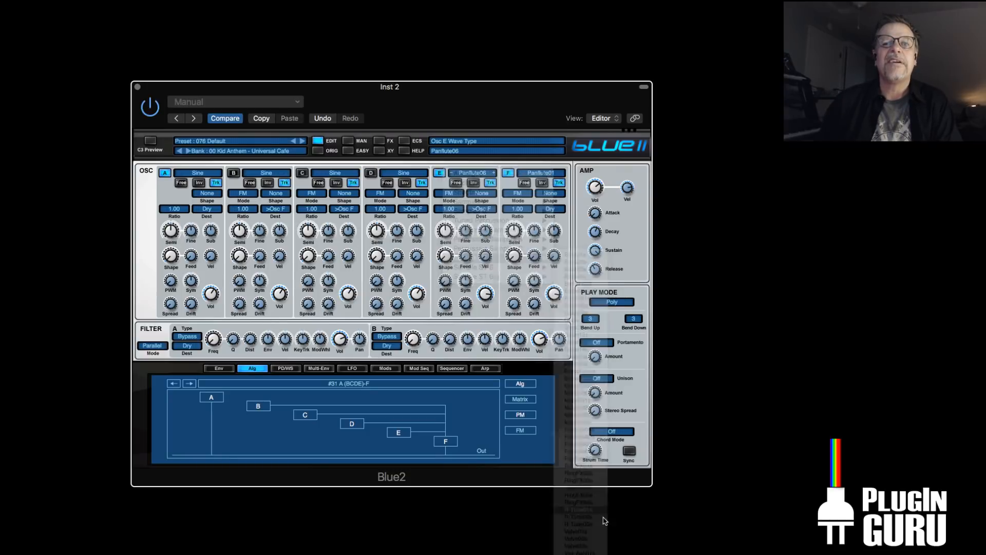
{"action": "mouse_move", "coordinate": [489, 289]}
{"action": "left_mouse_down"}
{"action": "mouse_move", "coordinate": [489, 303]}
{"action": "mouse_move", "coordinate": [491, 293]}
{"action": "left_mouse_up"}
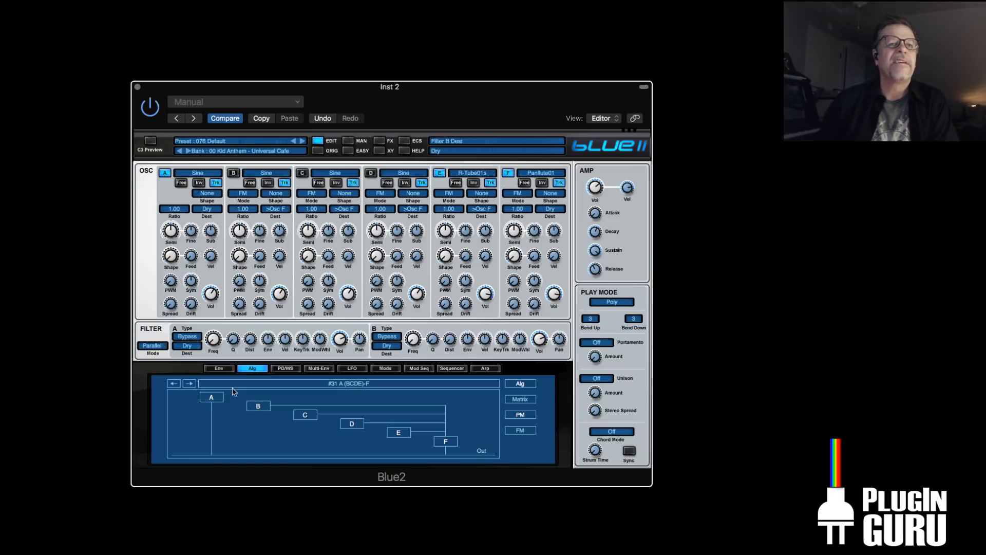
Lengthen oscillator F's envelope with a decay time of 16.4 sec and the attack time at maximum
{"action": "left_click", "coordinate": [220, 369]}
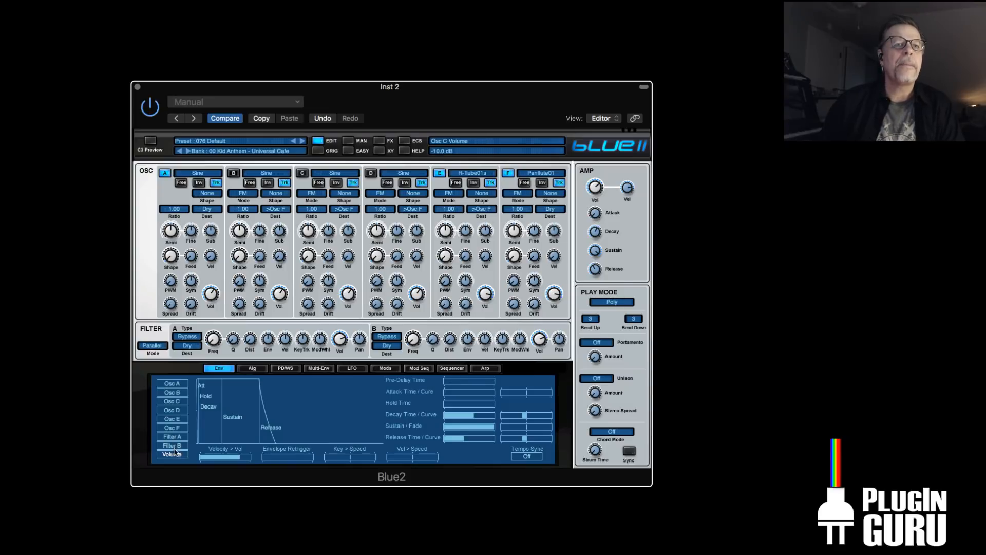
{"action": "left_click", "coordinate": [172, 428]}
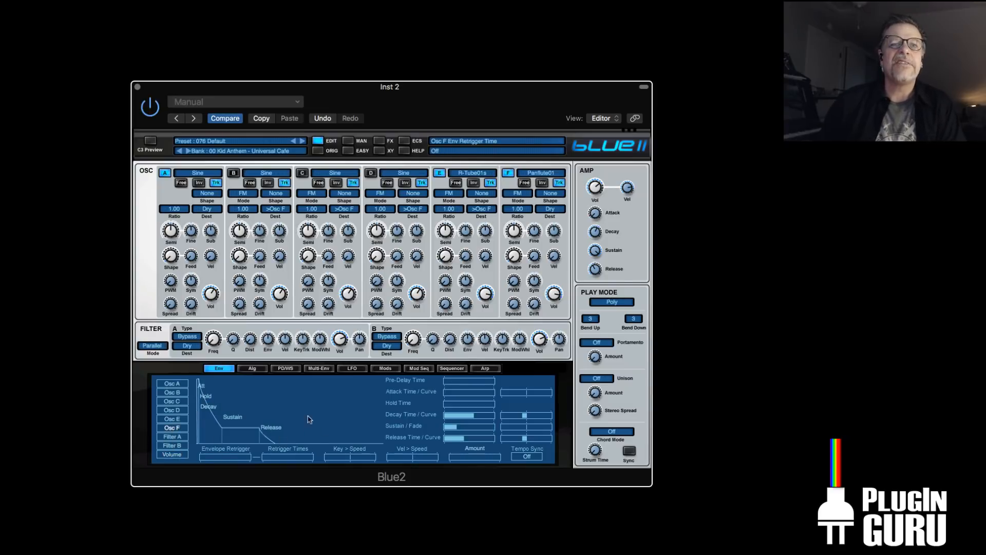
{"action": "left_click_drag", "start_coordinate": [207, 400], "coordinate": [259, 390]}
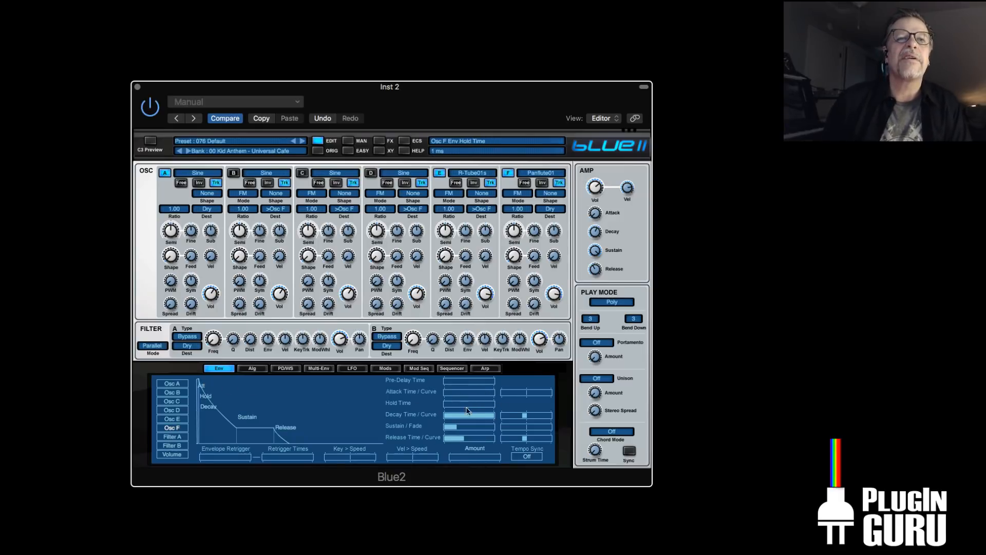
{"action": "left_click_drag", "start_coordinate": [455, 392], "coordinate": [493, 398]}
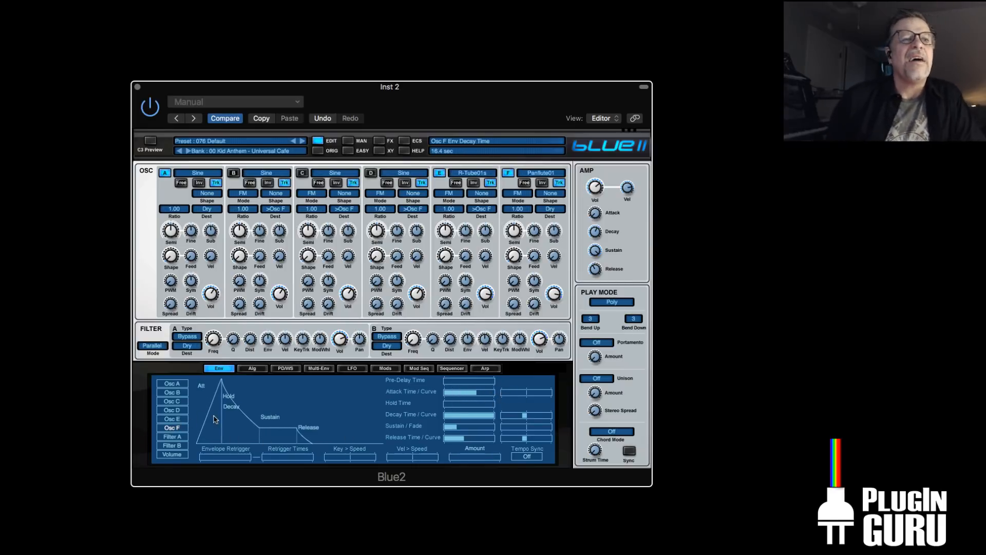
{"action": "left_click_drag", "start_coordinate": [213, 414], "coordinate": [226, 415]}
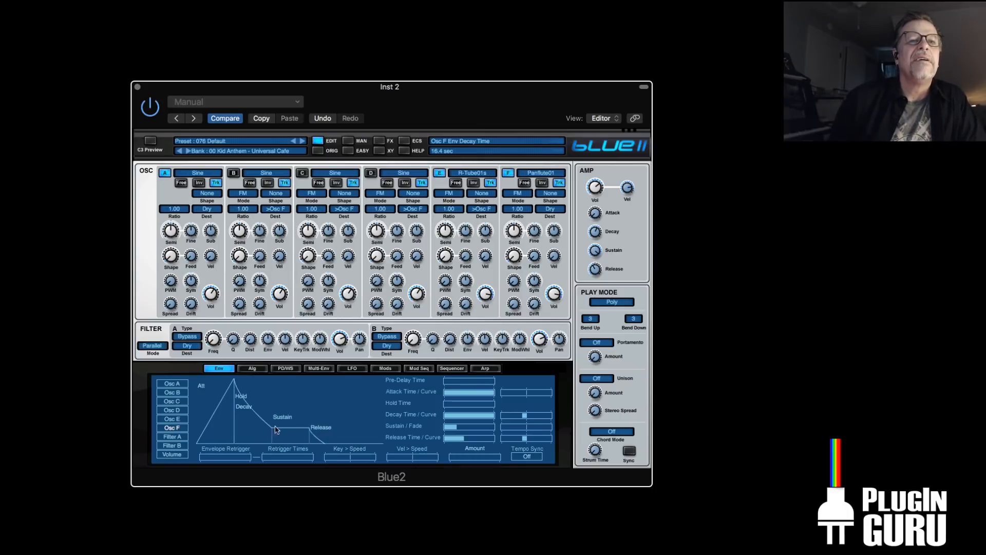
{"action": "left_click_drag", "start_coordinate": [468, 381], "coordinate": [387, 384]}
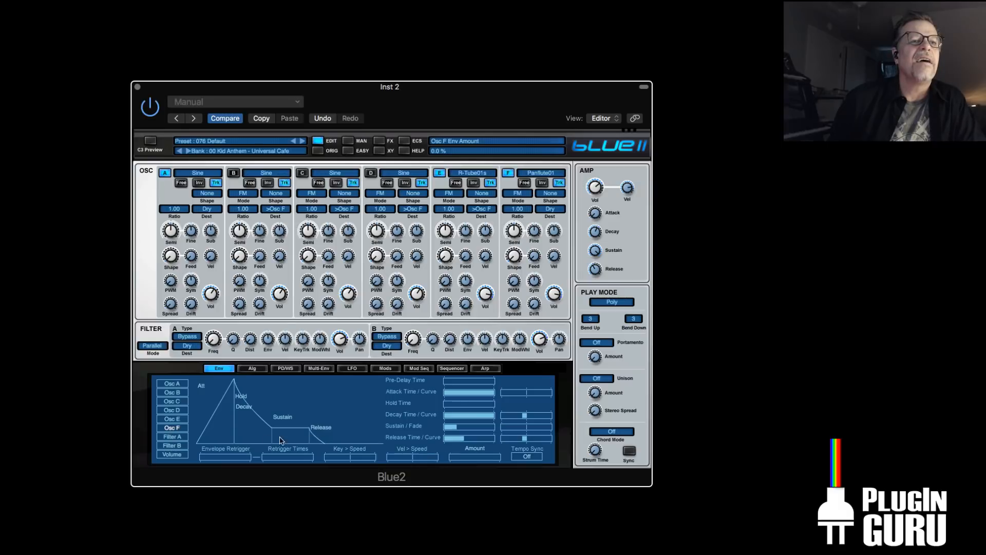
Lengthen the attack and release times of the Volume envelope
{"action": "left_click", "coordinate": [172, 456]}
{"action": "left_click_drag", "start_coordinate": [446, 393], "coordinate": [482, 394]}
{"action": "left_click_drag", "start_coordinate": [465, 439], "coordinate": [488, 440]}
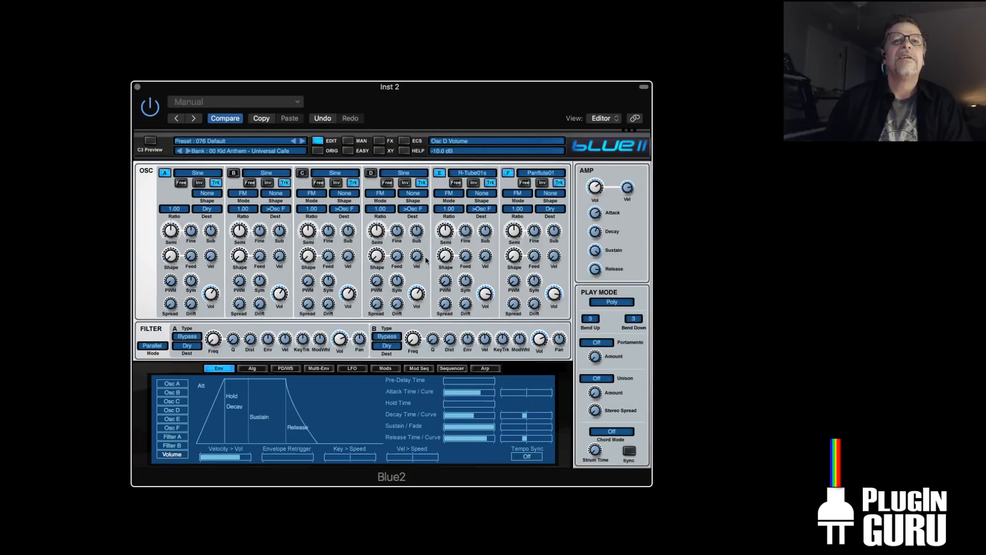
Load a Reverb effect into slot FX B of the default preset
{"action": "left_click", "coordinate": [382, 142]}
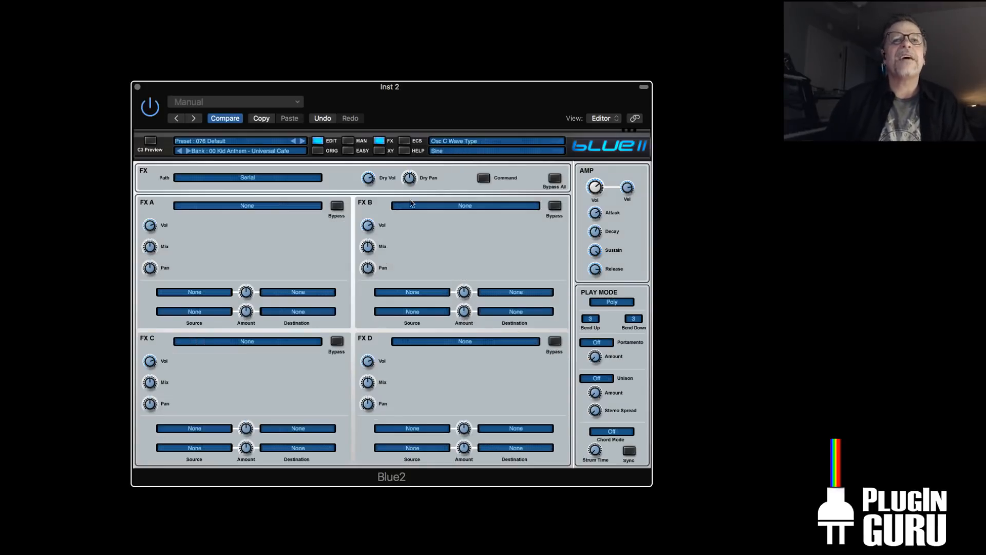
{"action": "left_click", "coordinate": [447, 205]}
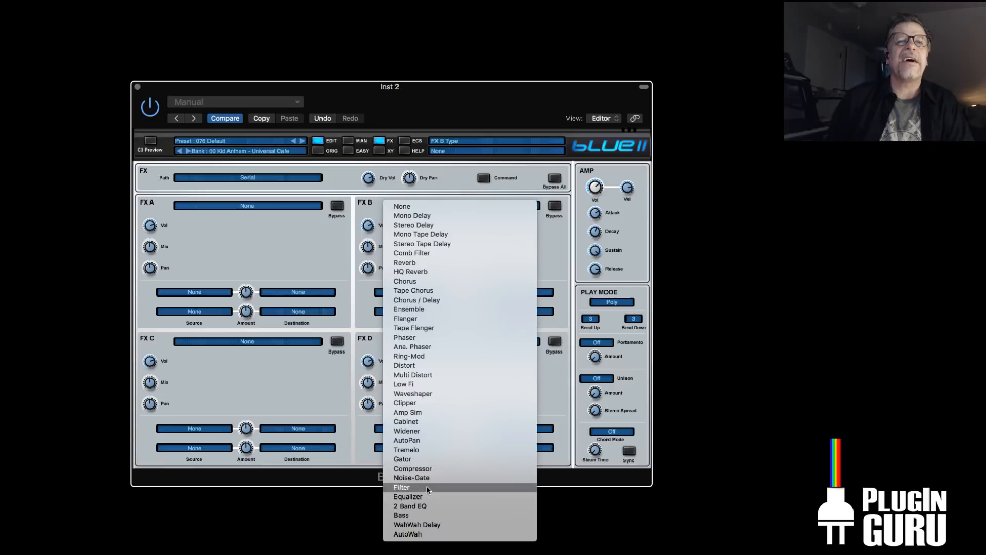
{"action": "left_click", "coordinate": [422, 264]}
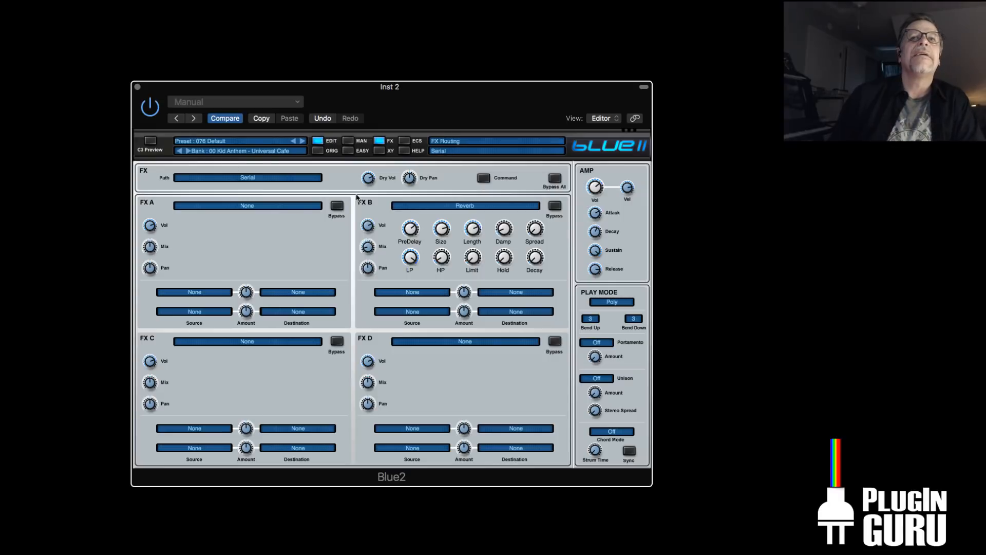
Route oscillator F's output destination to All FX
{"action": "left_click", "coordinate": [348, 141]}
{"action": "left_click", "coordinate": [350, 143]}
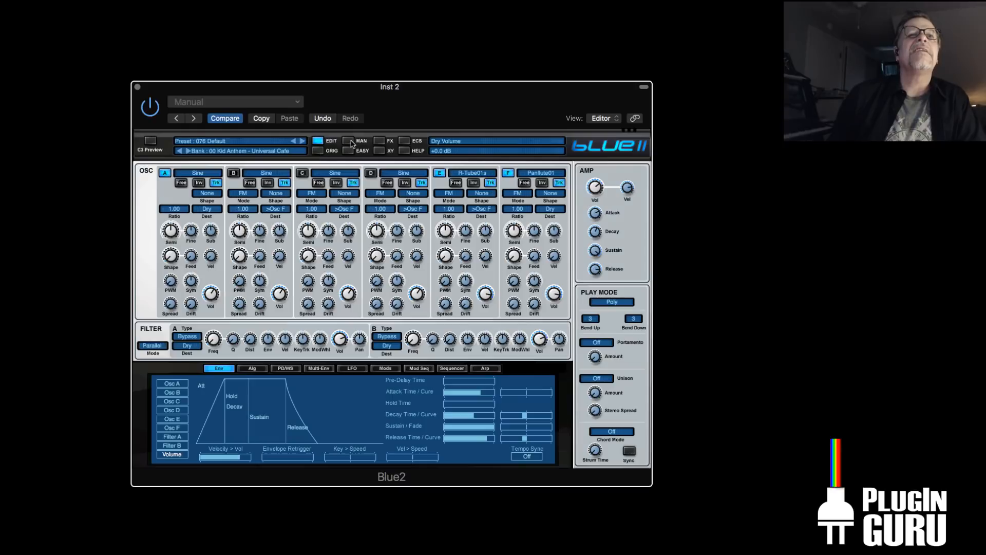
{"action": "left_click", "coordinate": [553, 212]}
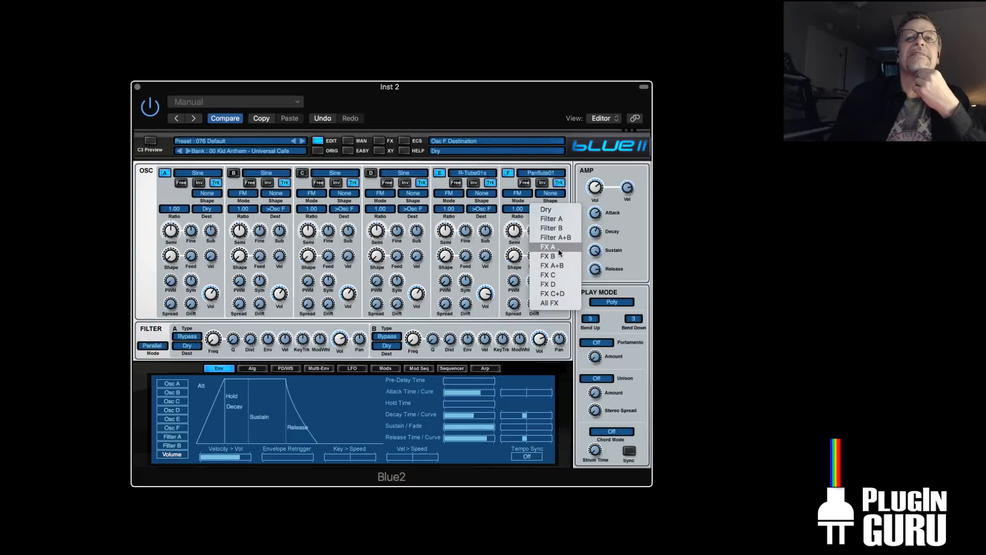
{"action": "left_click", "coordinate": [551, 303]}
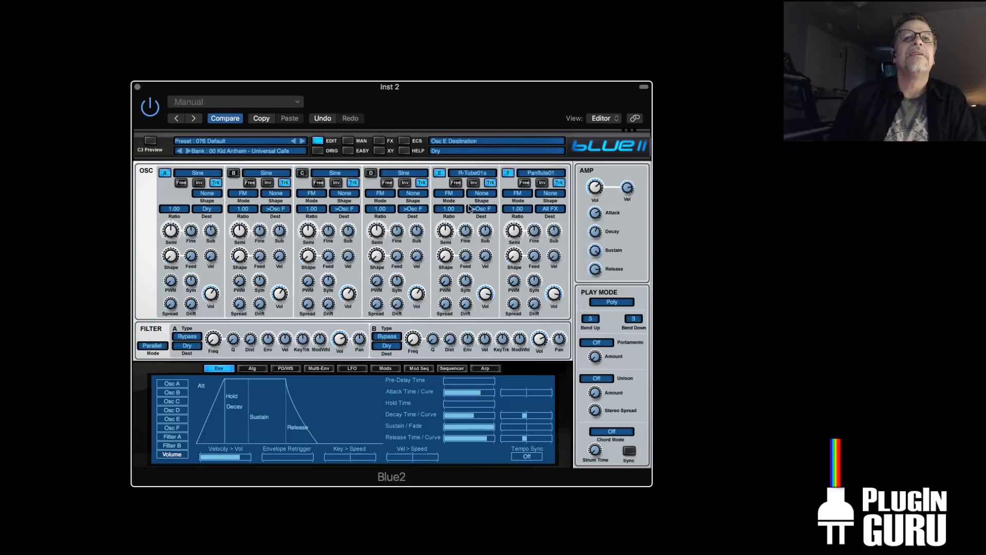
Load a Tape Chorus effect into slot FX D and return to the oscillator page
{"action": "left_click", "coordinate": [380, 141]}
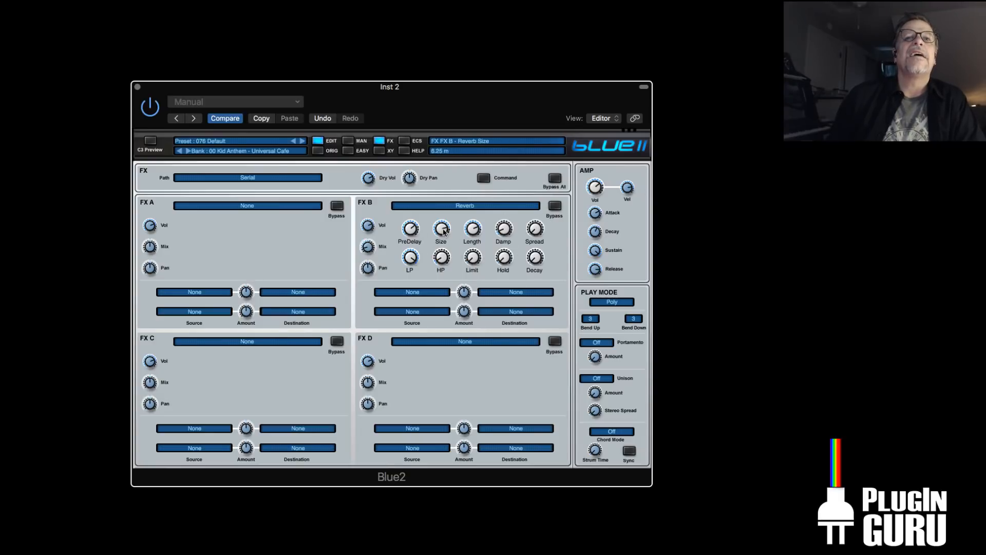
{"action": "left_click", "coordinate": [462, 341]}
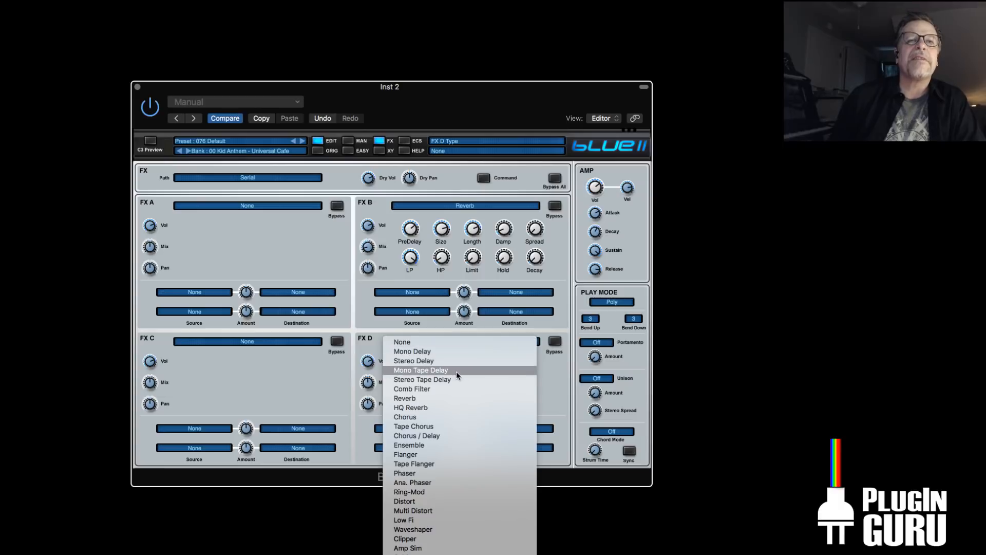
{"action": "left_click", "coordinate": [449, 426]}
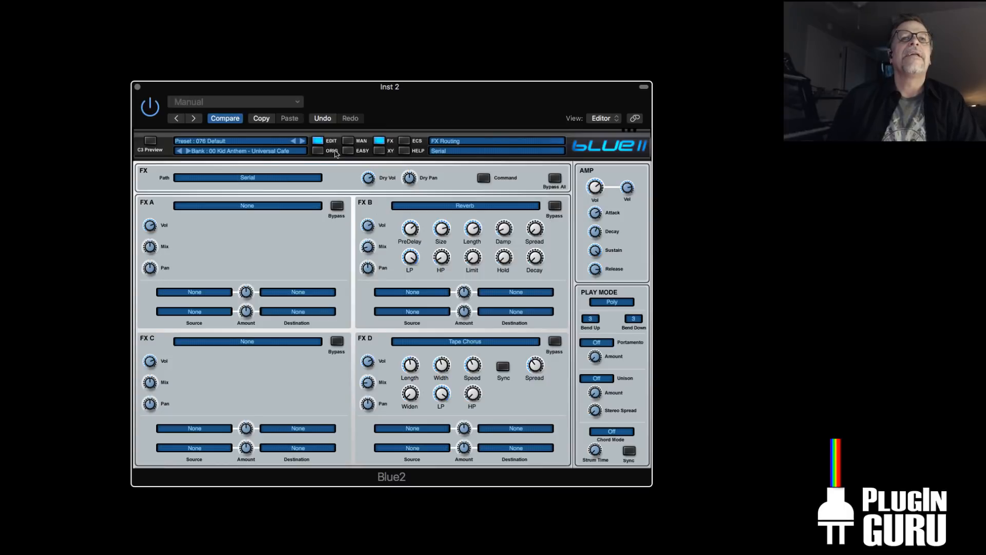
{"action": "left_click", "coordinate": [349, 142]}
{"action": "left_click", "coordinate": [349, 142]}
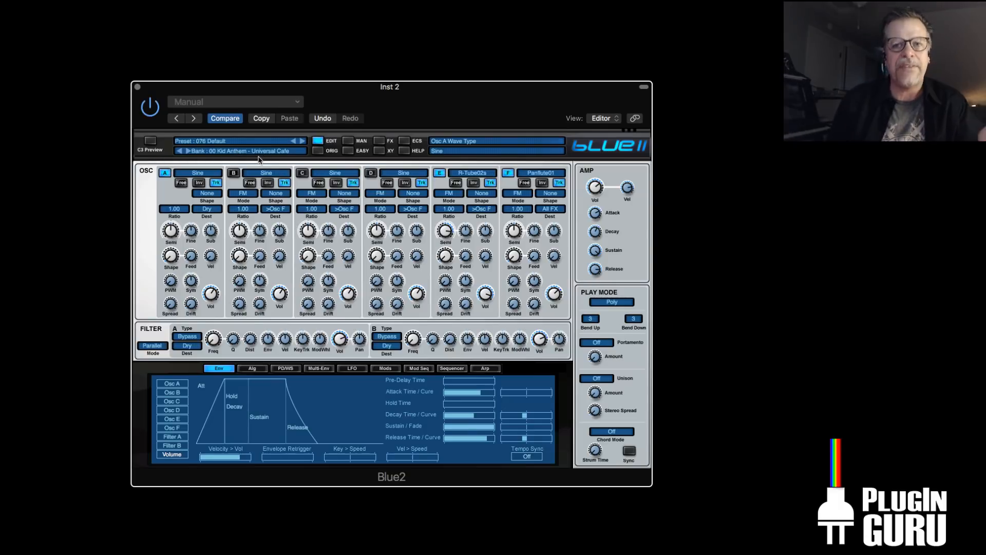
Load preset 069 PAD - Heavenly SINE and display its oscillator algorithm
{"action": "left_click", "coordinate": [237, 141]}
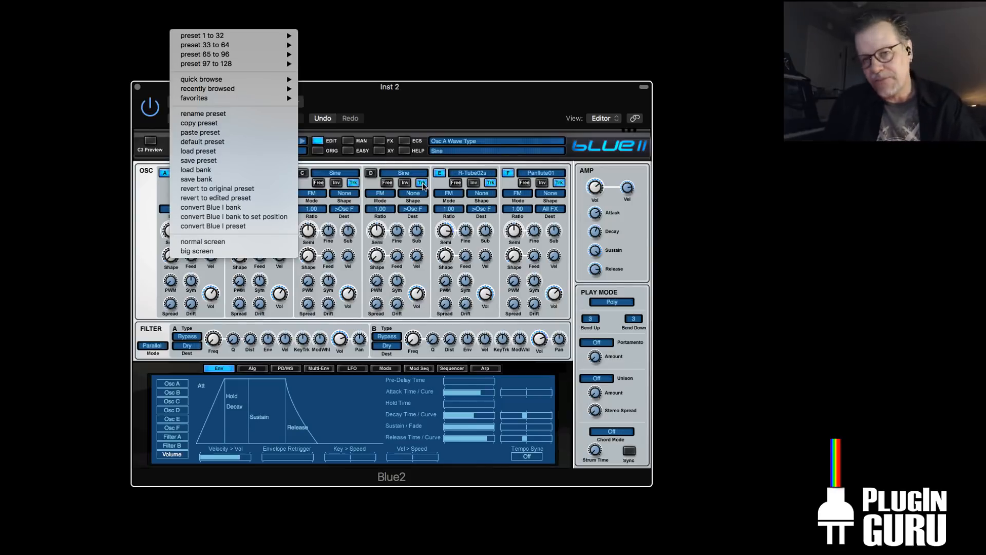
{"action": "left_click", "coordinate": [405, 196]}
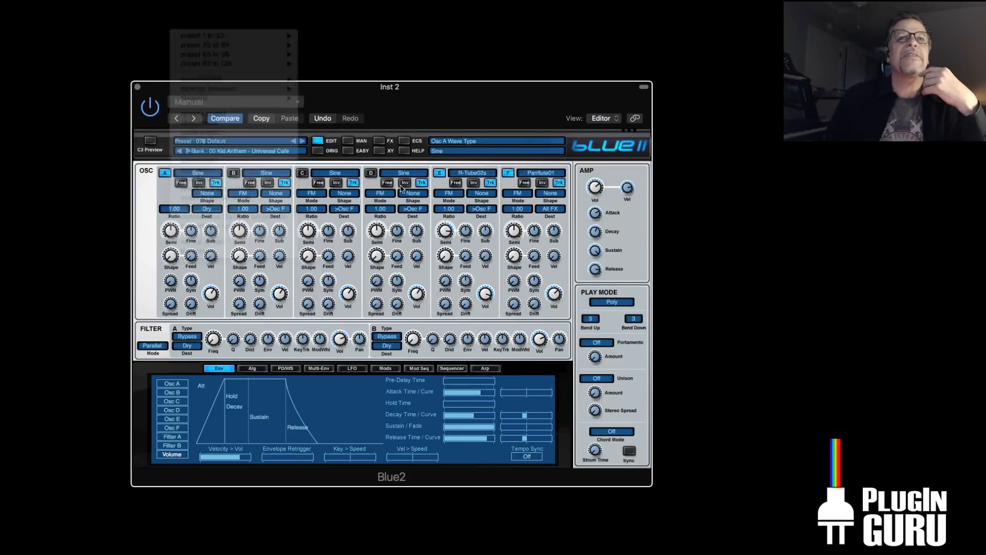
{"action": "left_click", "coordinate": [252, 139]}
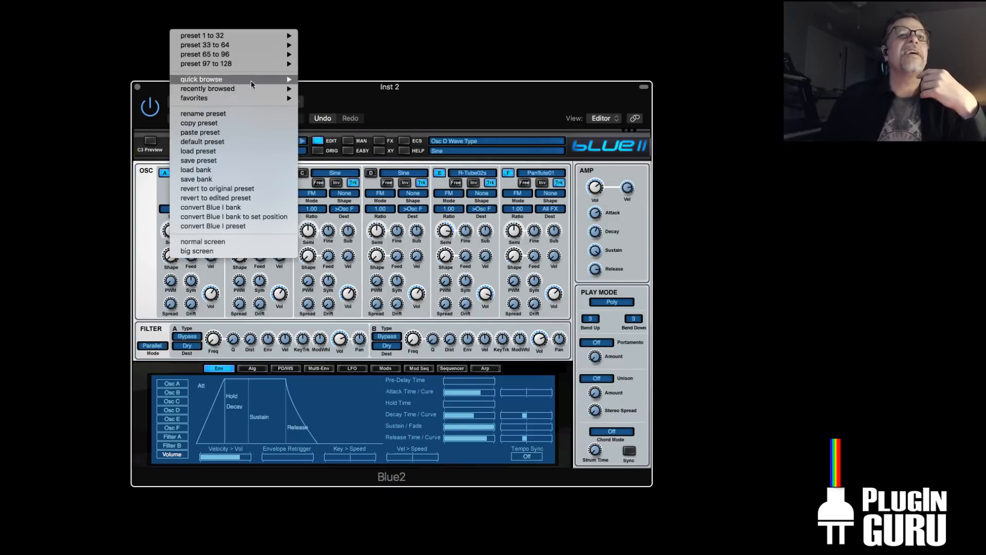
{"action": "mouse_move", "coordinate": [247, 61]}
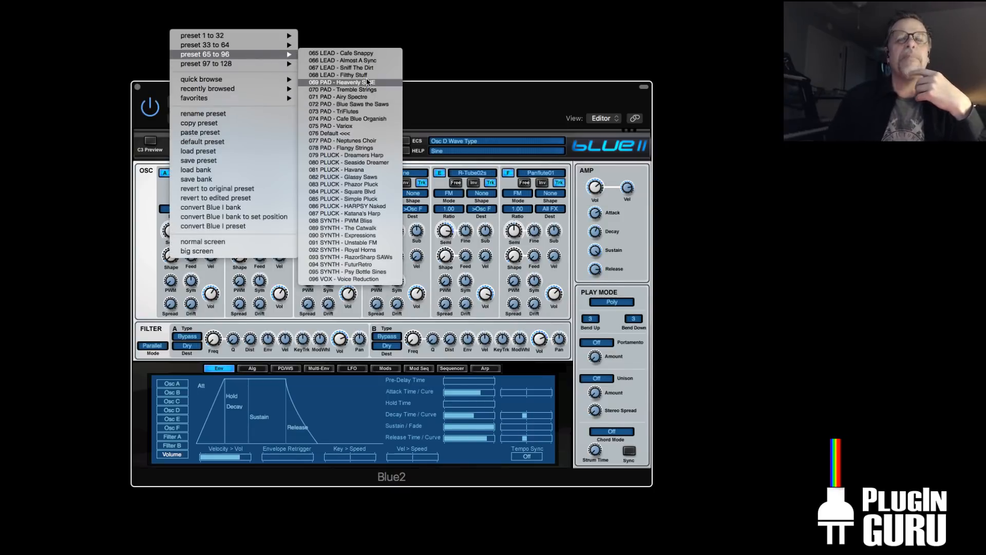
{"action": "left_click", "coordinate": [368, 82]}
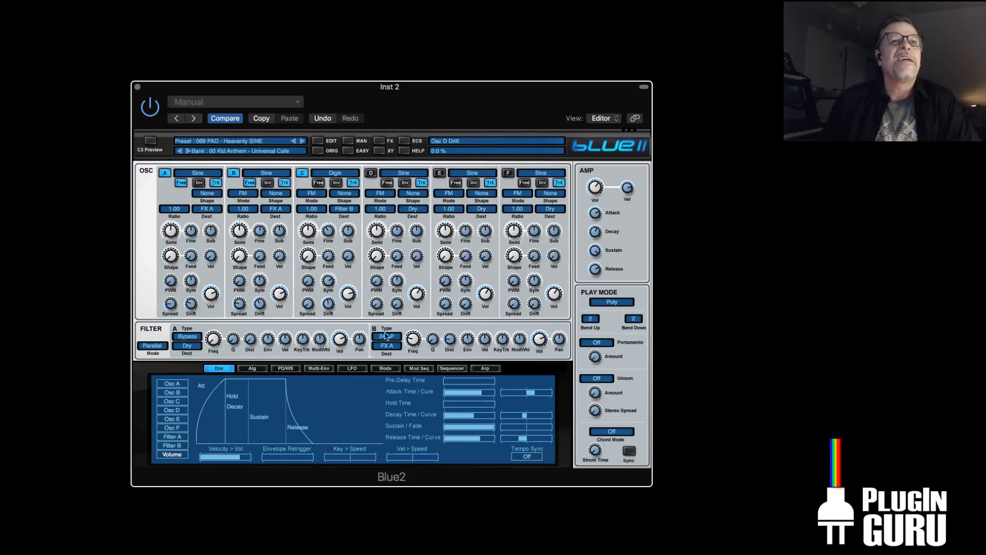
{"action": "left_click", "coordinate": [254, 370]}
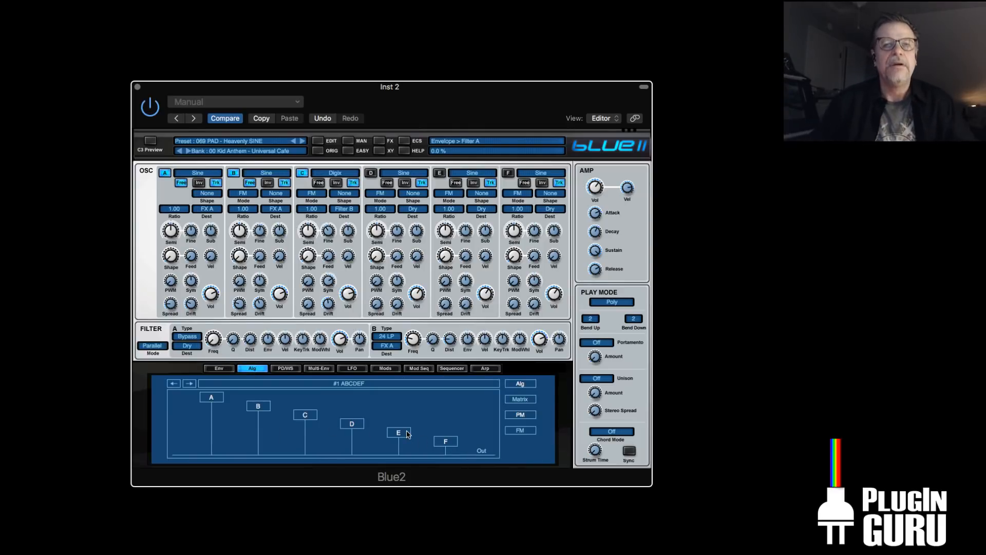
Open the preset manager and audition Airy Spectre, TriFlutes, Neptunes Choir and Seaside Dreamer from the Universal Cafe bank
{"action": "left_click", "coordinate": [349, 142]}
{"action": "left_click", "coordinate": [348, 142]}
{"action": "left_click", "coordinate": [352, 141]}
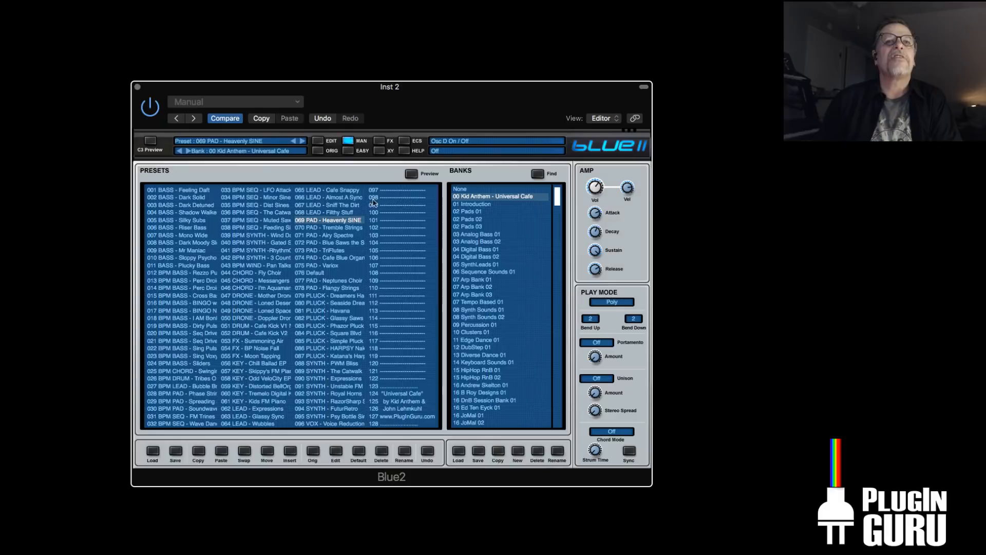
{"action": "left_click", "coordinate": [330, 237]}
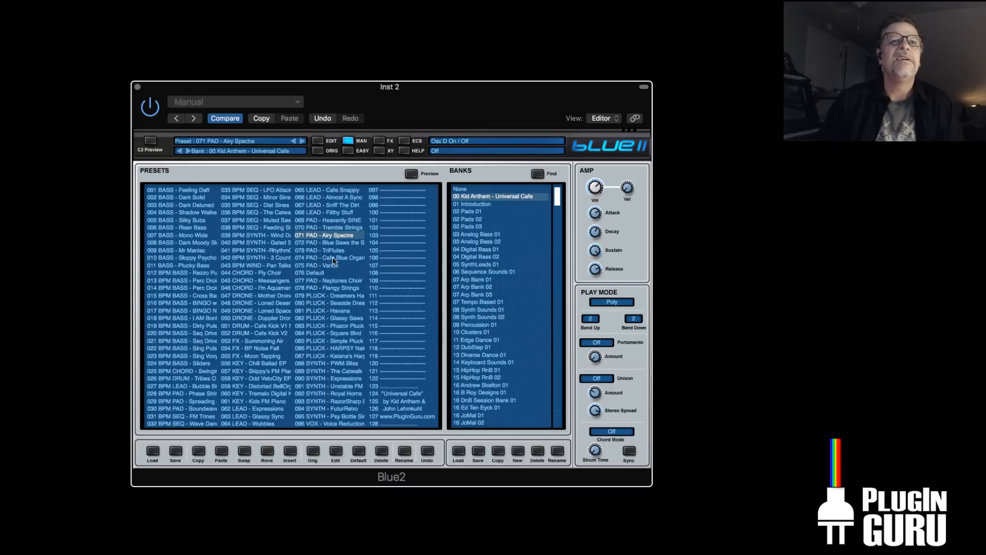
{"action": "left_click", "coordinate": [336, 251]}
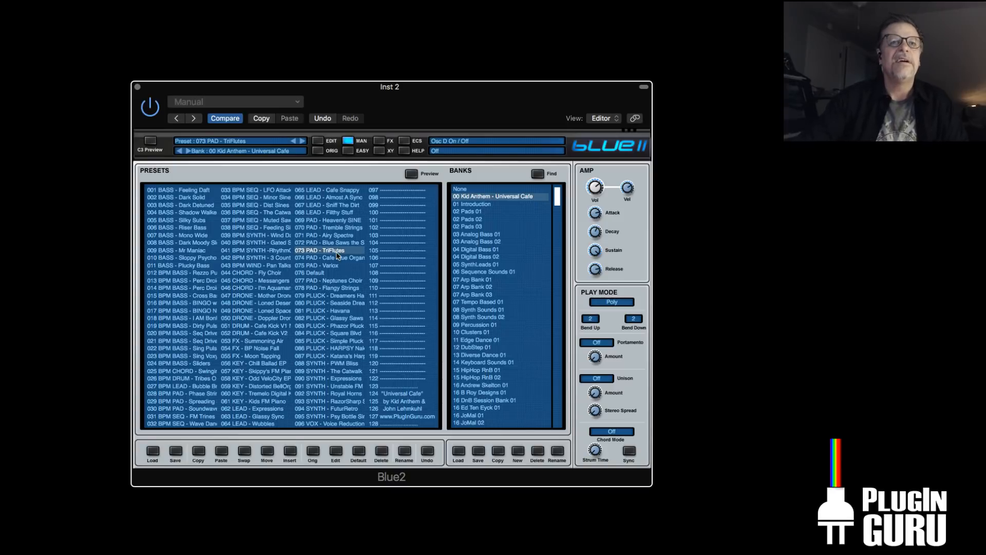
{"action": "left_click", "coordinate": [340, 282]}
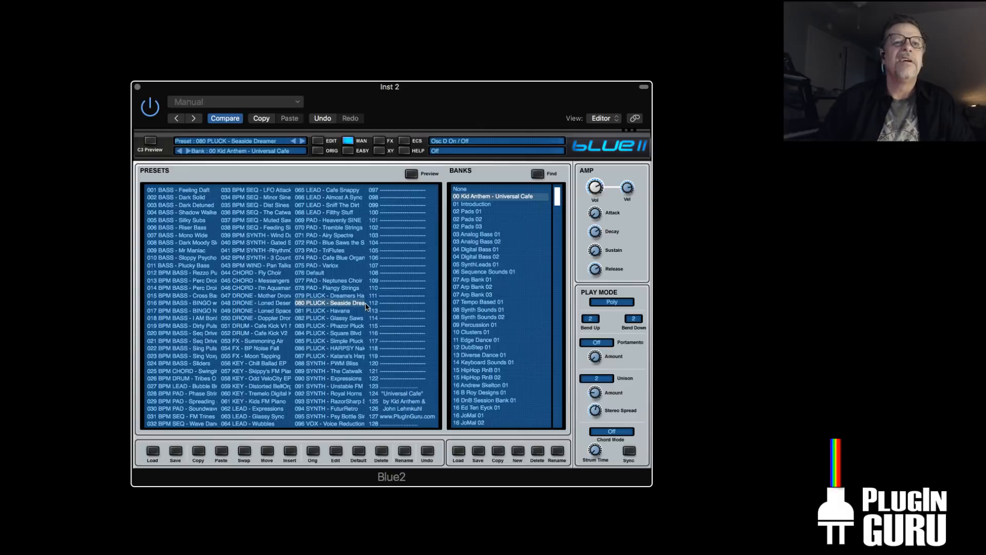
Audition HARPSY Naked, PWM Bliss, Expressions, The Catwalk and Royal Horns, ending on preset 093 SYNTH - RazorSharp SAWs
{"action": "left_click", "coordinate": [347, 349]}
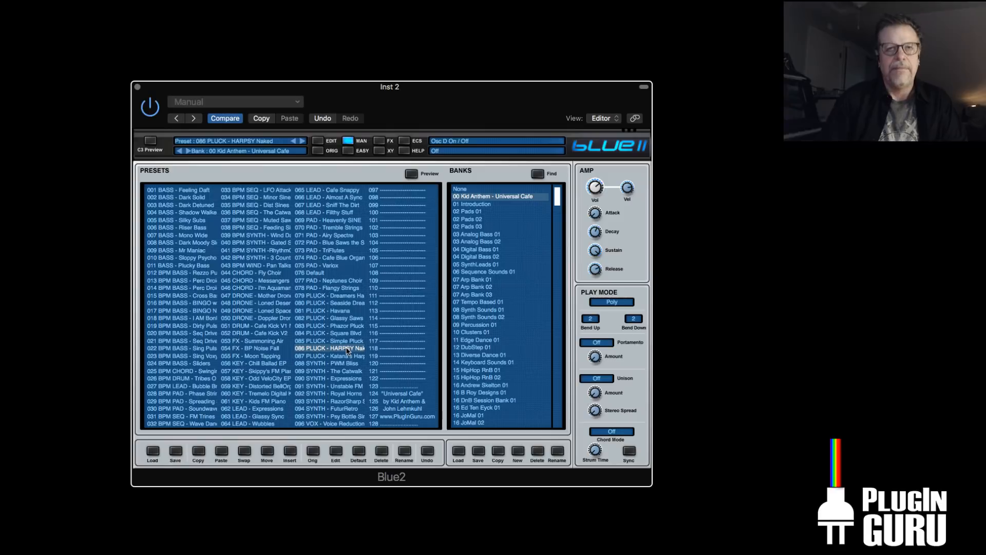
{"action": "left_click", "coordinate": [347, 363]}
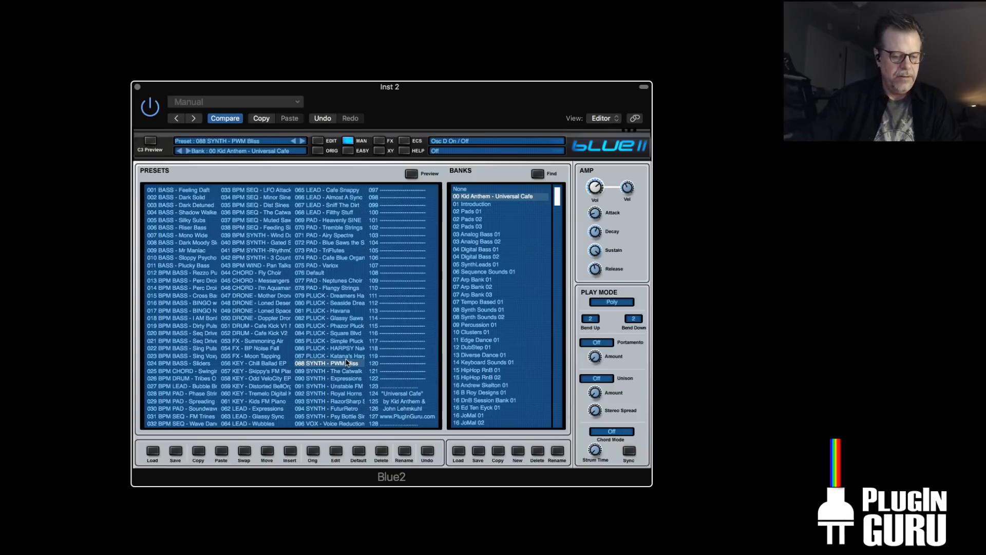
{"action": "left_click", "coordinate": [348, 378]}
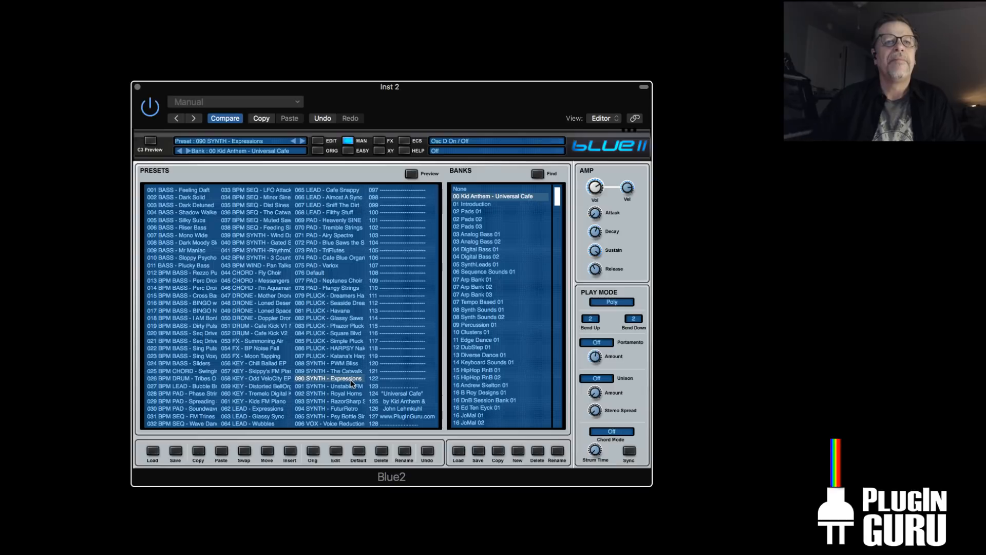
{"action": "left_click", "coordinate": [355, 365]}
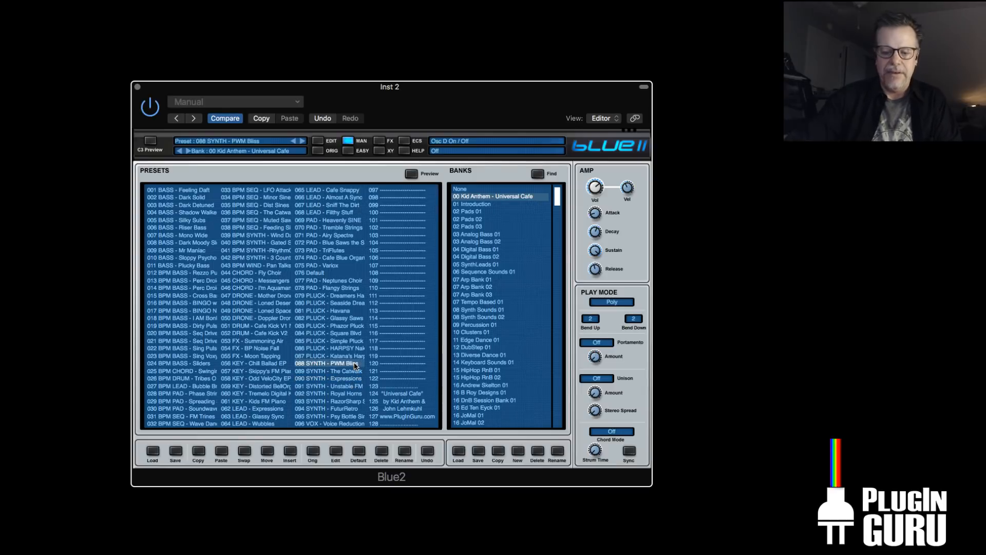
{"action": "left_click", "coordinate": [353, 371]}
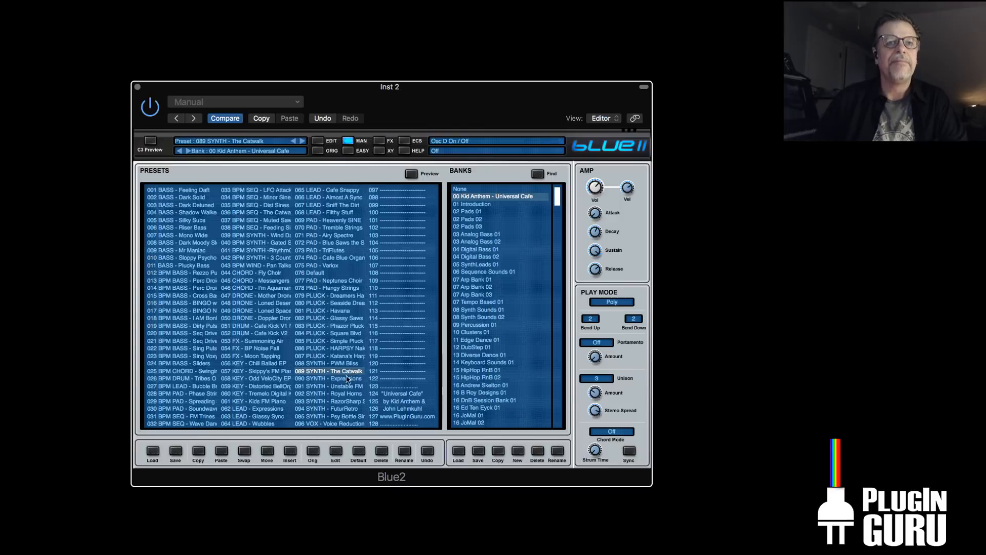
{"action": "left_click", "coordinate": [349, 394]}
{"action": "left_click", "coordinate": [350, 401]}
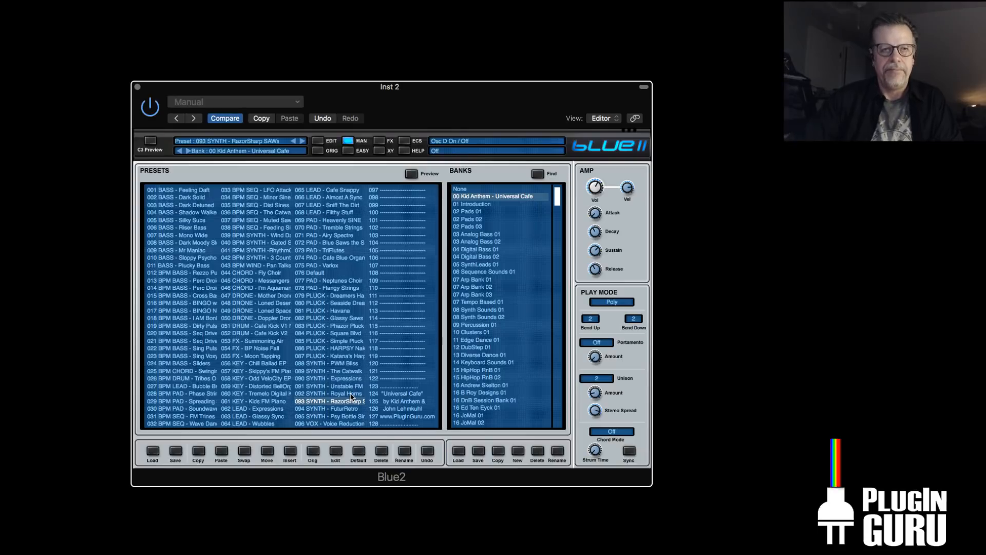
Return to the editor, lower the Filter A frequency, and sweep the Filter B frequency down to 121 Hz and back up
{"action": "left_click", "coordinate": [348, 141]}
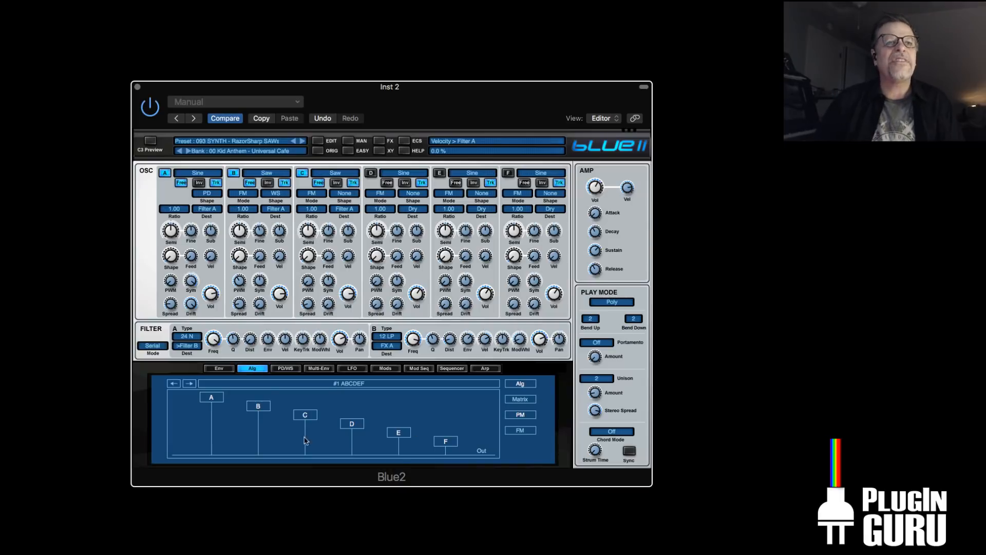
{"action": "left_click_drag", "start_coordinate": [213, 339], "coordinate": [215, 410]}
{"action": "left_click_drag", "start_coordinate": [413, 339], "coordinate": [408, 399]}
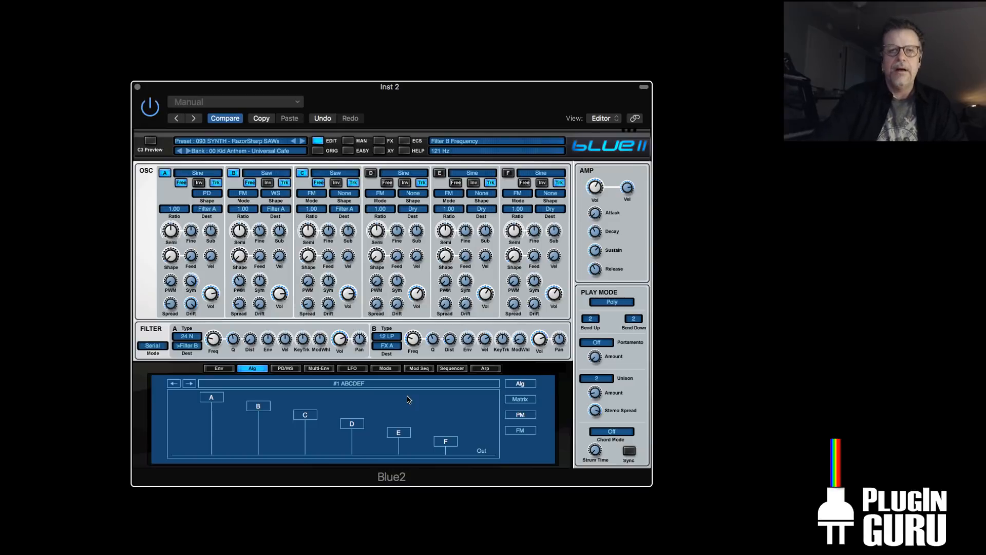
{"action": "left_click_drag", "start_coordinate": [408, 400], "coordinate": [426, 302]}
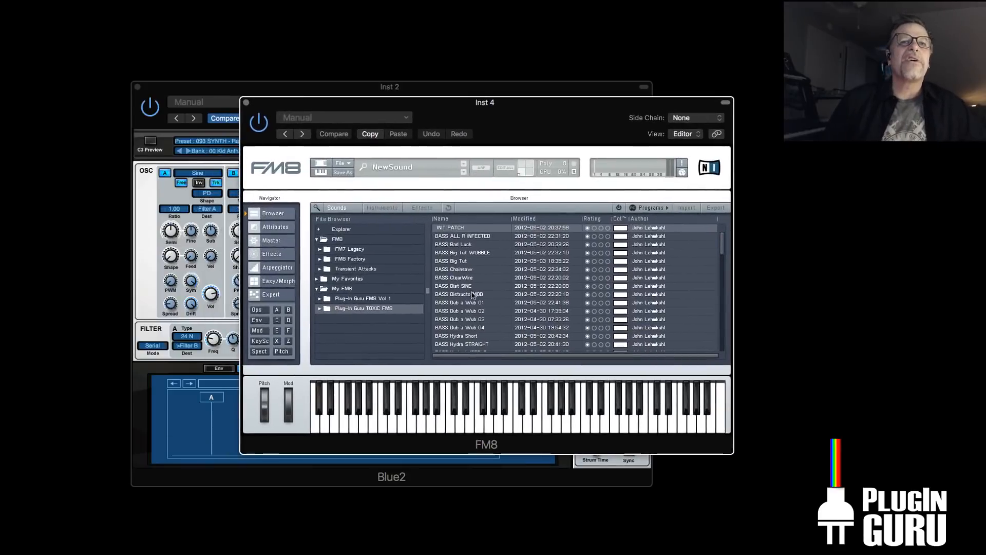
Switch to FM8 and audition SYN-6 Osc SAW Pad and SYN-4 Osc SAW Pad from the Plug-In Guru FM8 Vol. 1 folder
{"action": "left_click", "coordinate": [372, 300]}
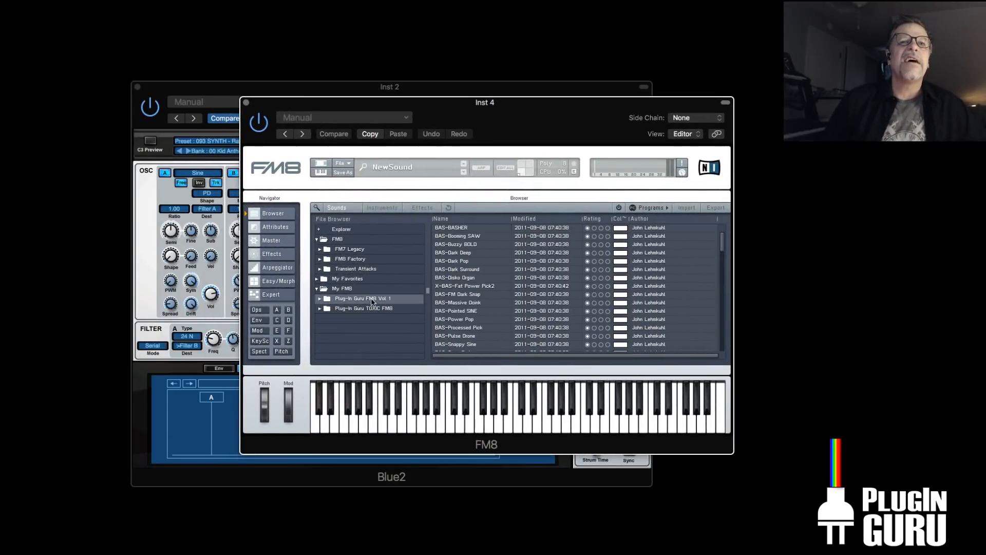
{"action": "scroll", "coordinate": [464, 280], "scroll_direction": "down", "scroll_amount": 15}
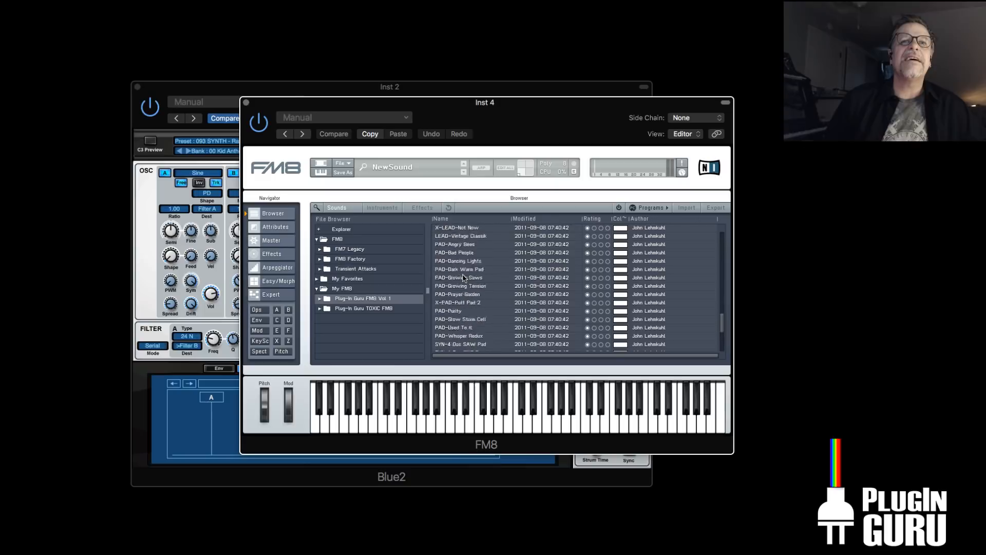
{"action": "scroll", "coordinate": [464, 278], "scroll_direction": "down", "scroll_amount": 4}
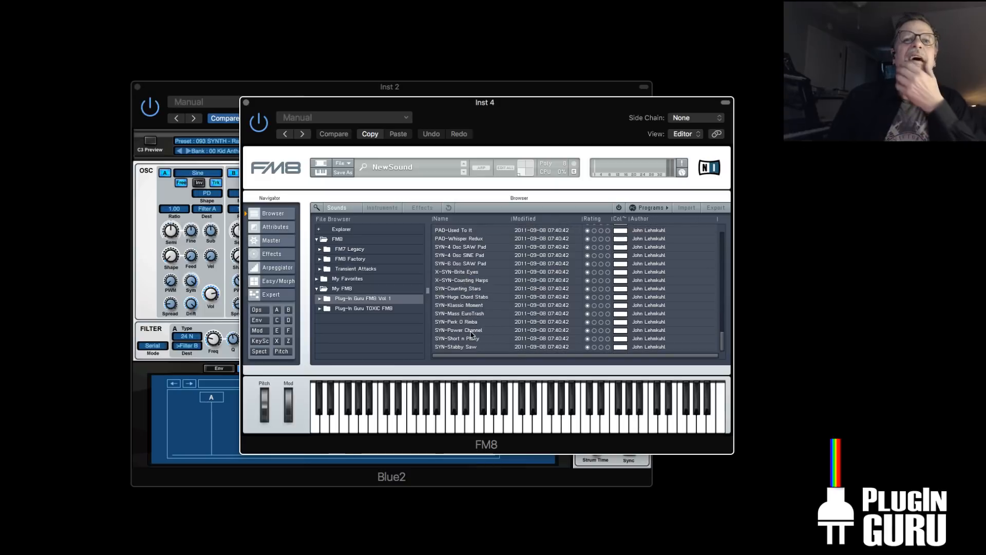
{"action": "left_click", "coordinate": [464, 263]}
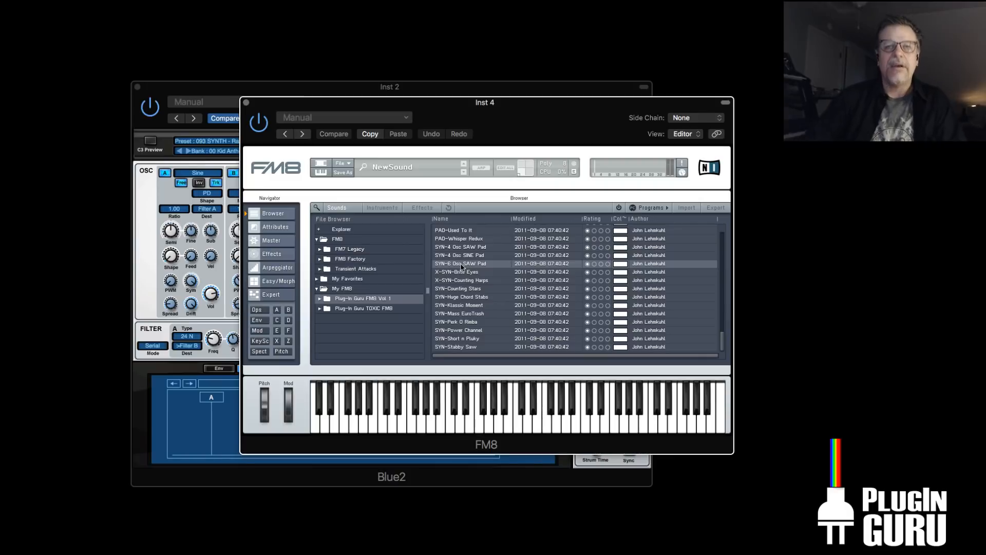
{"action": "double_click", "coordinate": [462, 265]}
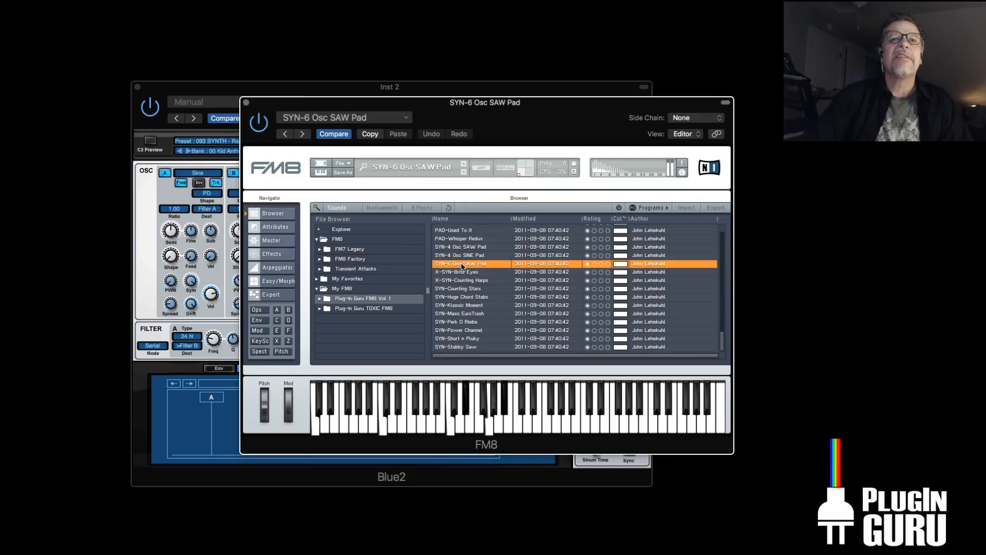
{"action": "double_click", "coordinate": [465, 248]}
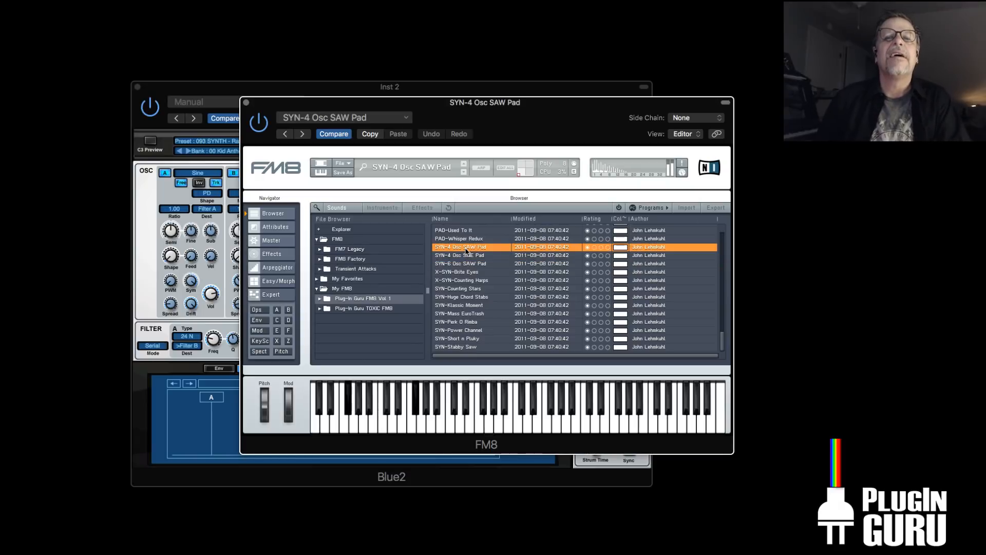
Load SYN-6 Osc SAW Pad, open its operator overview, and view operator A's envelope
{"action": "double_click", "coordinate": [466, 264]}
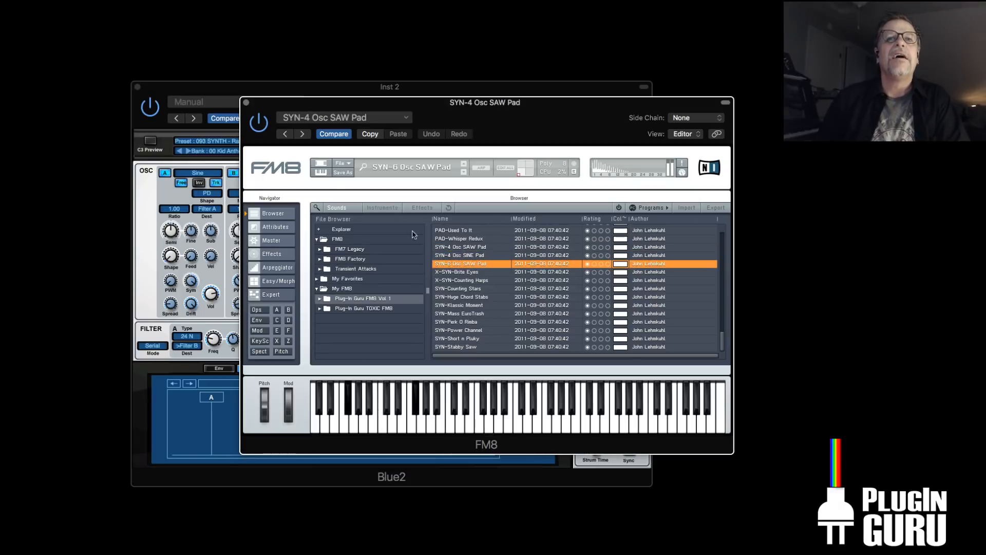
{"action": "left_click", "coordinate": [263, 311]}
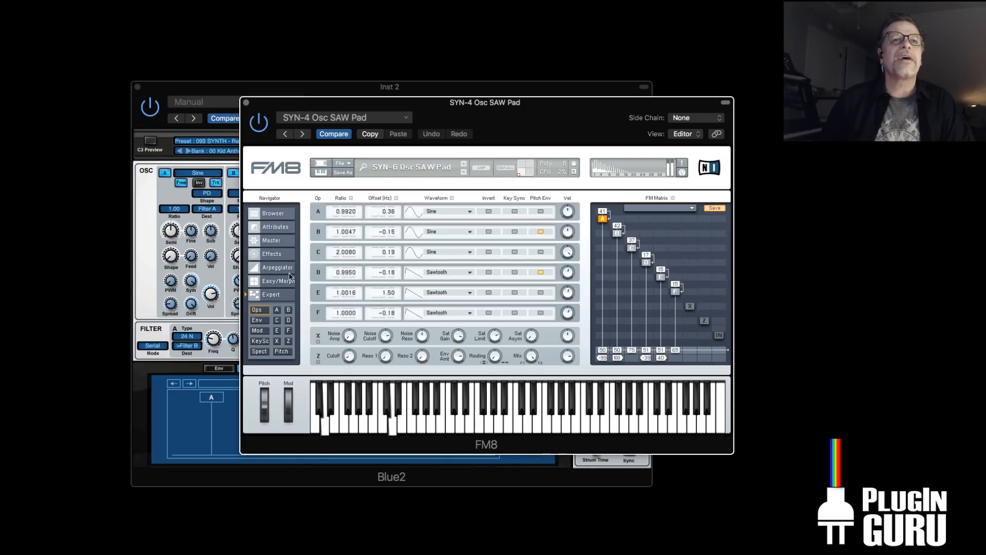
{"action": "left_click", "coordinate": [277, 311]}
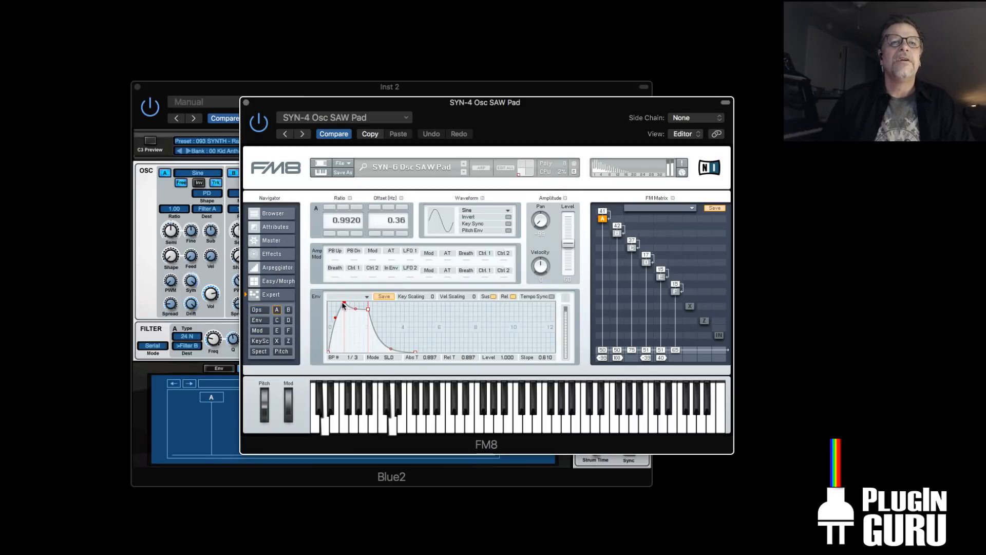
Shorten the envelope attacks of operators B and D, and inspect the envelopes of operators C, E and F
{"action": "left_click", "coordinate": [288, 310]}
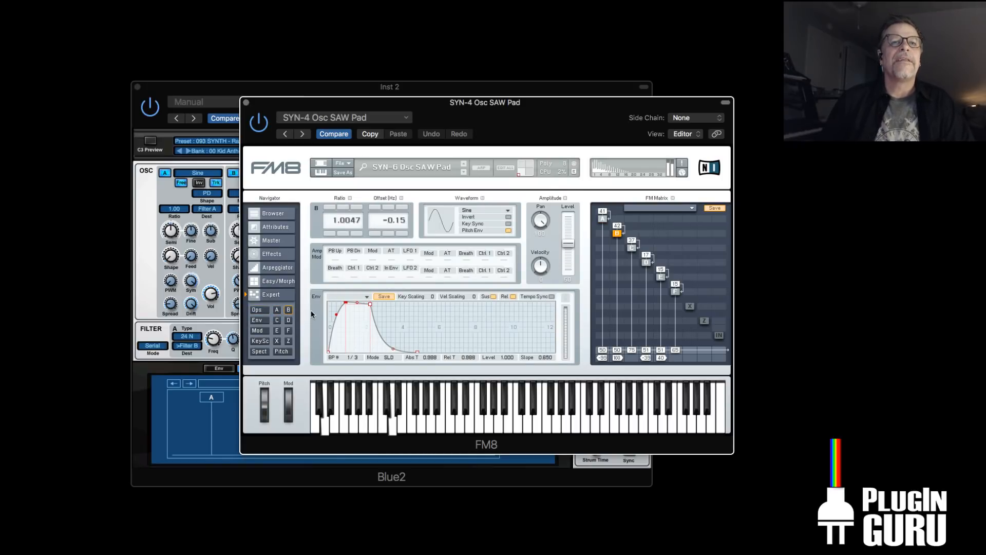
{"action": "left_click_drag", "start_coordinate": [346, 304], "coordinate": [297, 303]}
{"action": "left_click", "coordinate": [277, 320]}
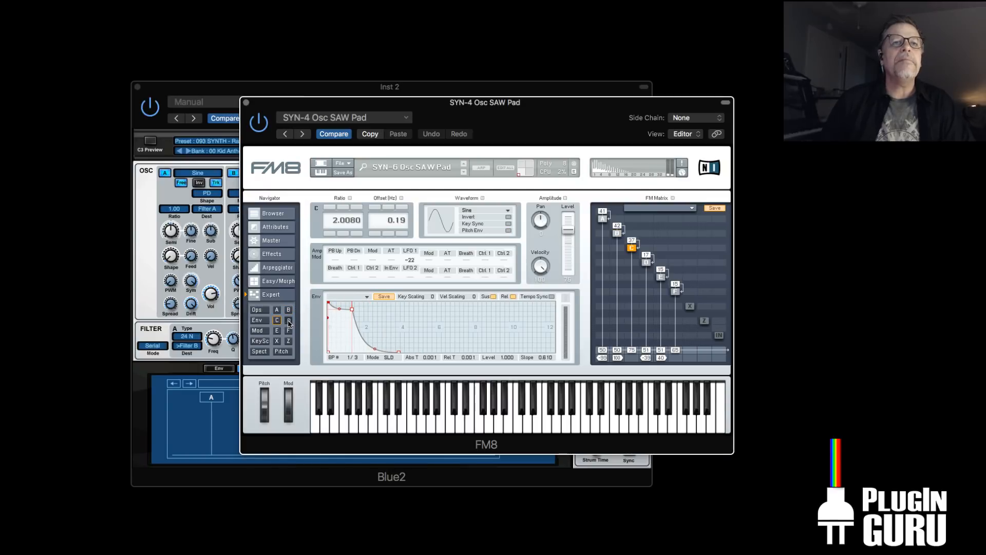
{"action": "left_click", "coordinate": [288, 320]}
{"action": "mouse_move", "coordinate": [344, 302]}
{"action": "left_mouse_down"}
{"action": "mouse_move", "coordinate": [311, 304]}
{"action": "mouse_move", "coordinate": [365, 307]}
{"action": "mouse_move", "coordinate": [328, 303]}
{"action": "left_mouse_up"}
{"action": "left_click", "coordinate": [277, 330]}
{"action": "left_click", "coordinate": [289, 330]}
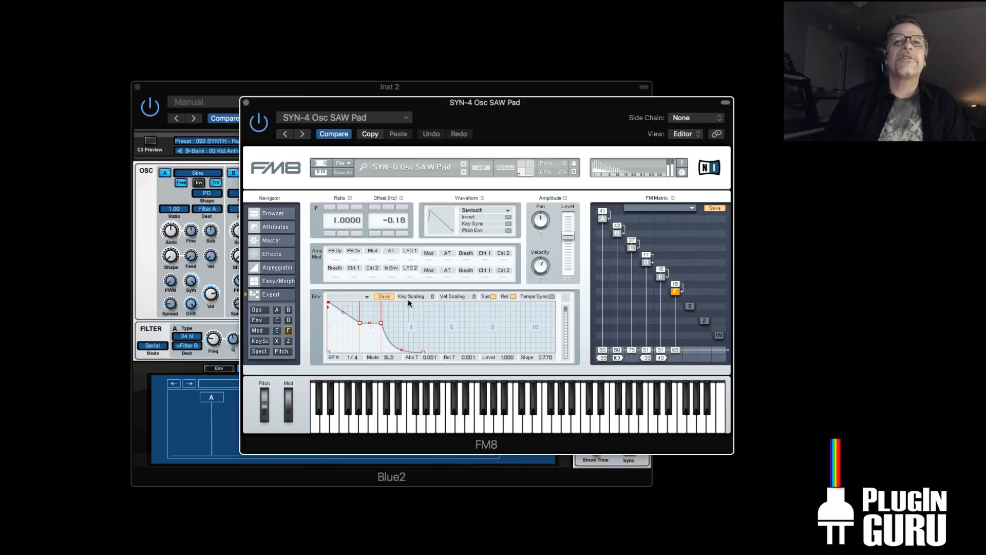
Return to the operator overview, turn down the Env Amt of operator Z, and lower operator E's frequency offset
{"action": "left_click", "coordinate": [256, 310]}
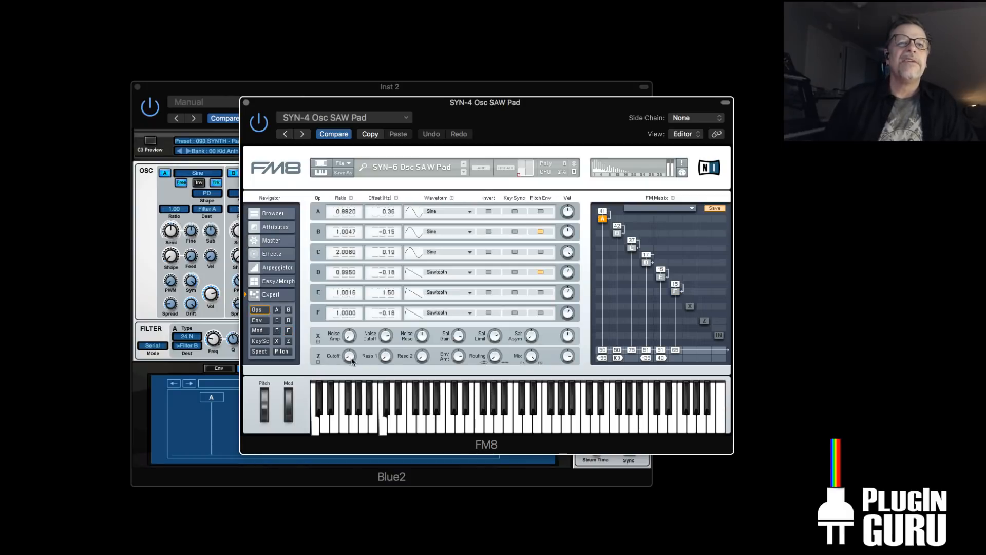
{"action": "left_click_drag", "start_coordinate": [456, 356], "coordinate": [458, 394]}
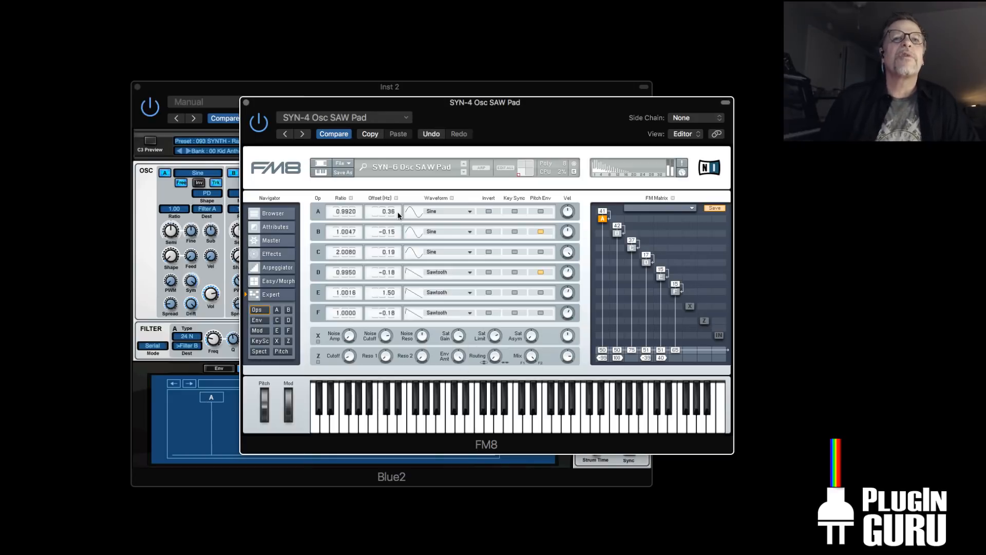
{"action": "left_click_drag", "start_coordinate": [392, 291], "coordinate": [392, 316]}
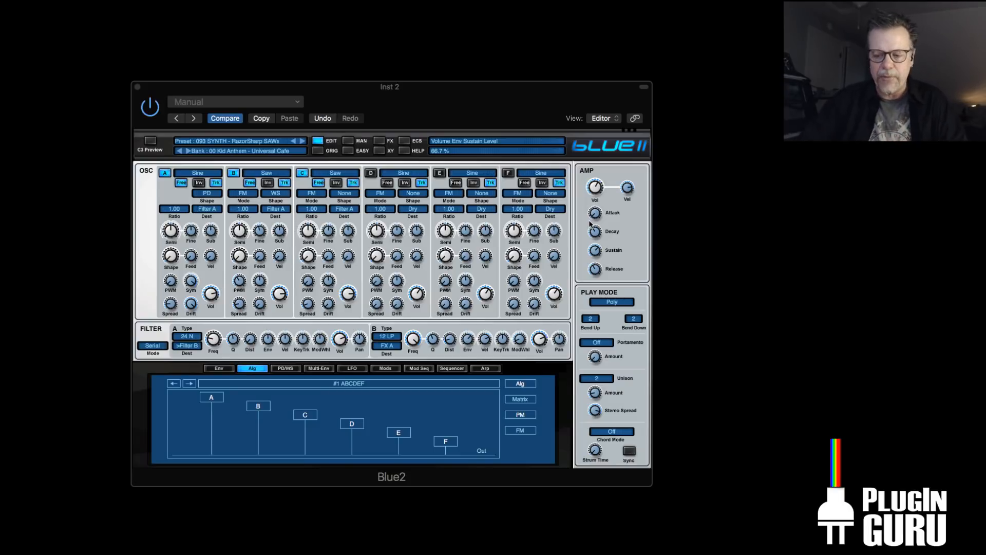
Switch to Blue2 and audition presets 094 SYNTH - FuturRetro, 095 SYNTH - Psy Bottle Sines and 096 VOX - Voice Reduction
{"action": "mouse_move", "coordinate": [598, 217]}
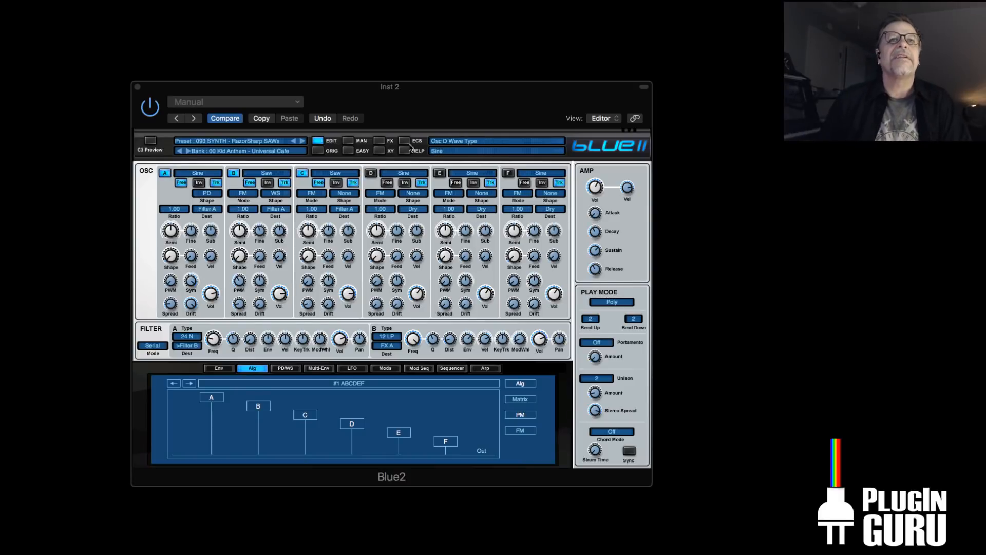
{"action": "left_click", "coordinate": [302, 141]}
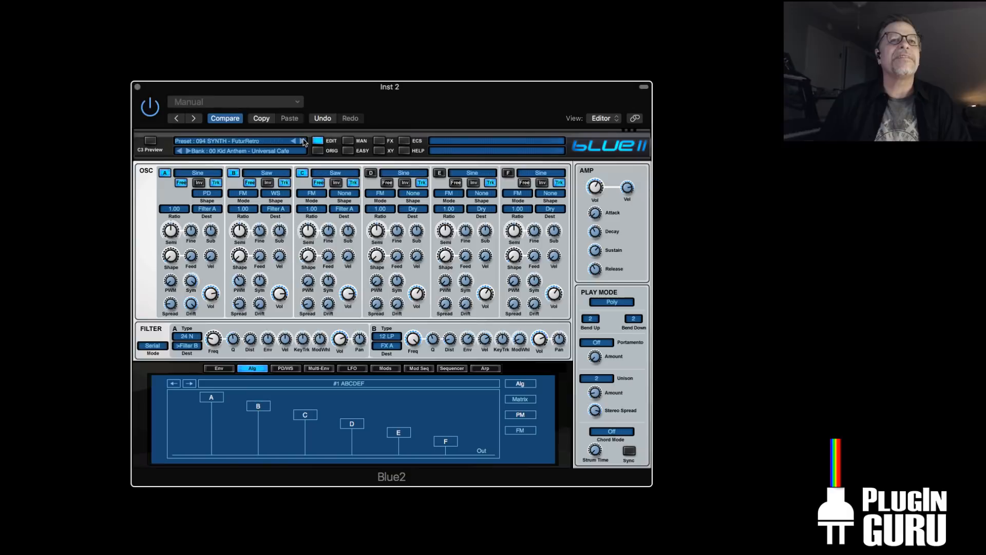
{"action": "left_click", "coordinate": [302, 141]}
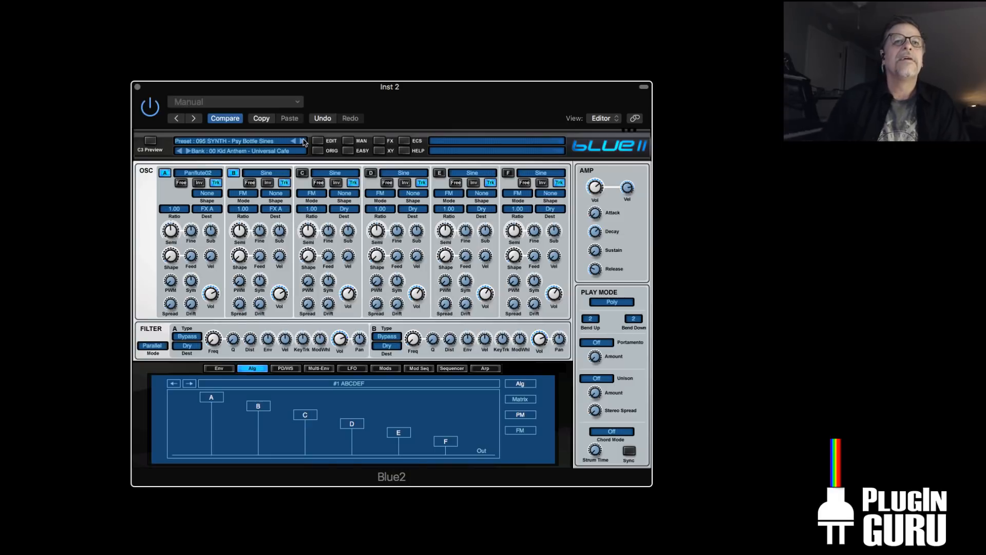
{"action": "left_click", "coordinate": [262, 142]}
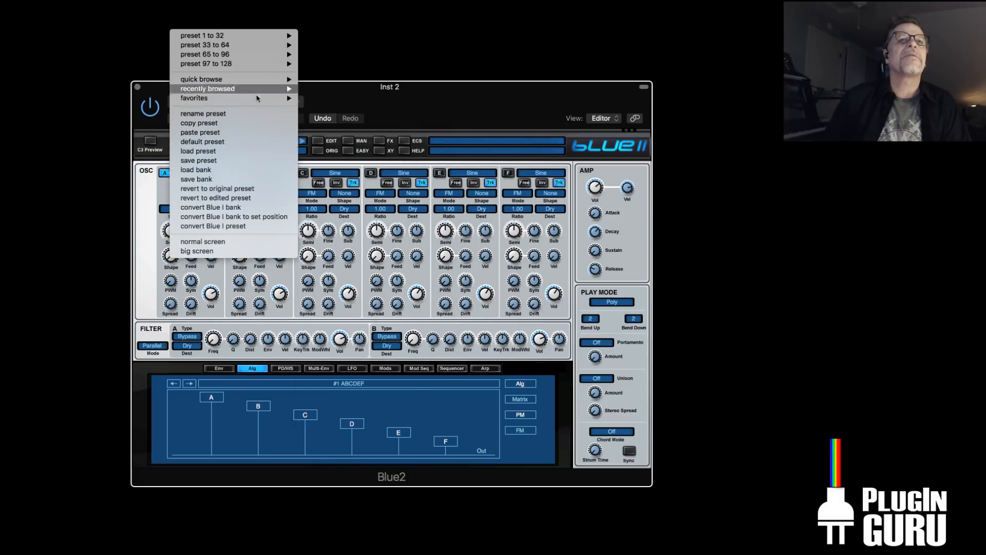
{"action": "left_click", "coordinate": [385, 122]}
{"action": "left_click", "coordinate": [350, 140]}
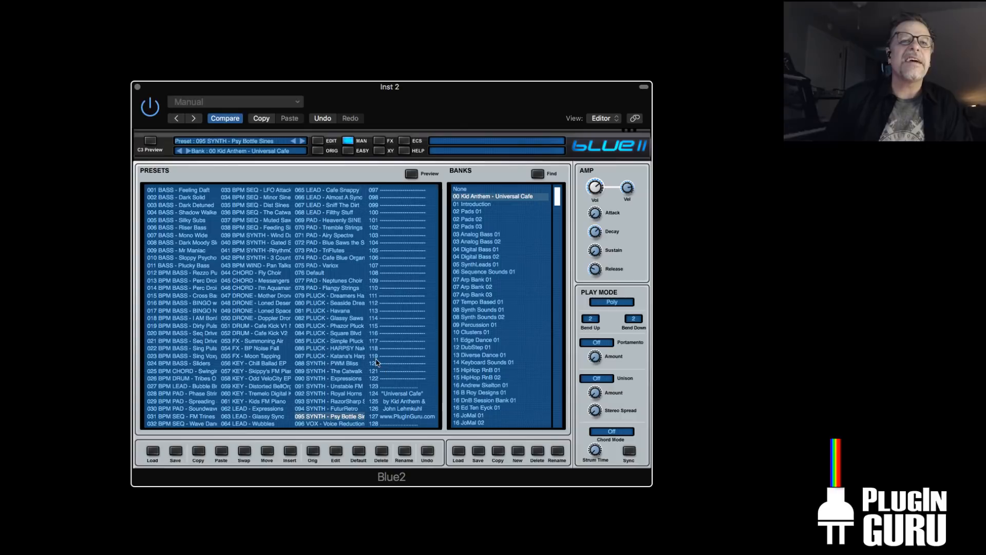
{"action": "left_click", "coordinate": [356, 423]}
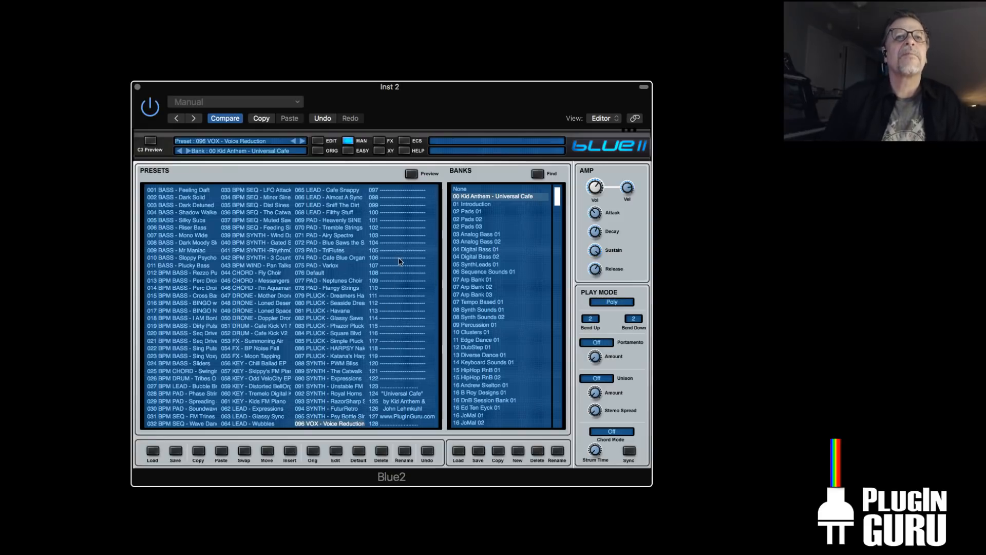
Close the Blue2 plug-in window and switch to Google Chrome
{"action": "left_click", "coordinate": [138, 87]}
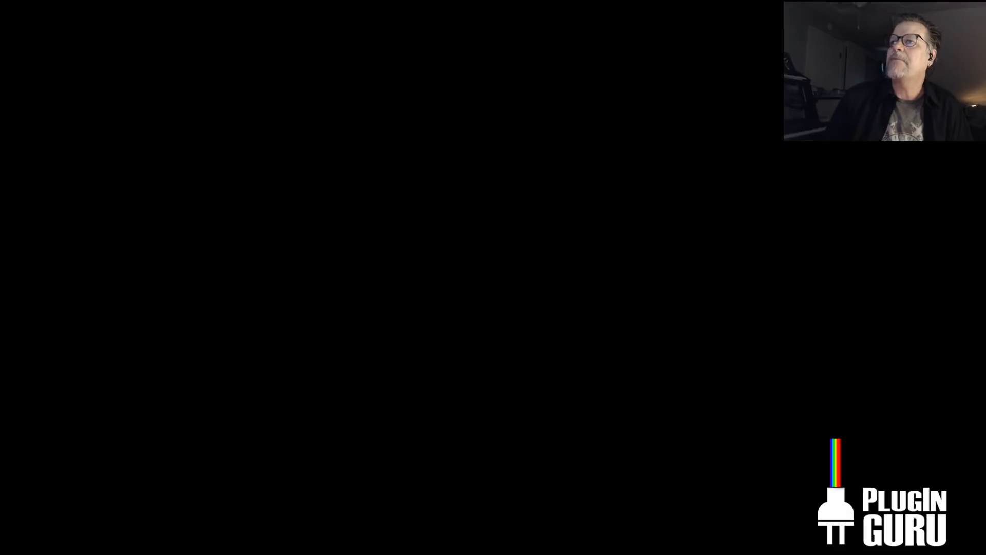
{"action": "key", "text": "super+Tab"}
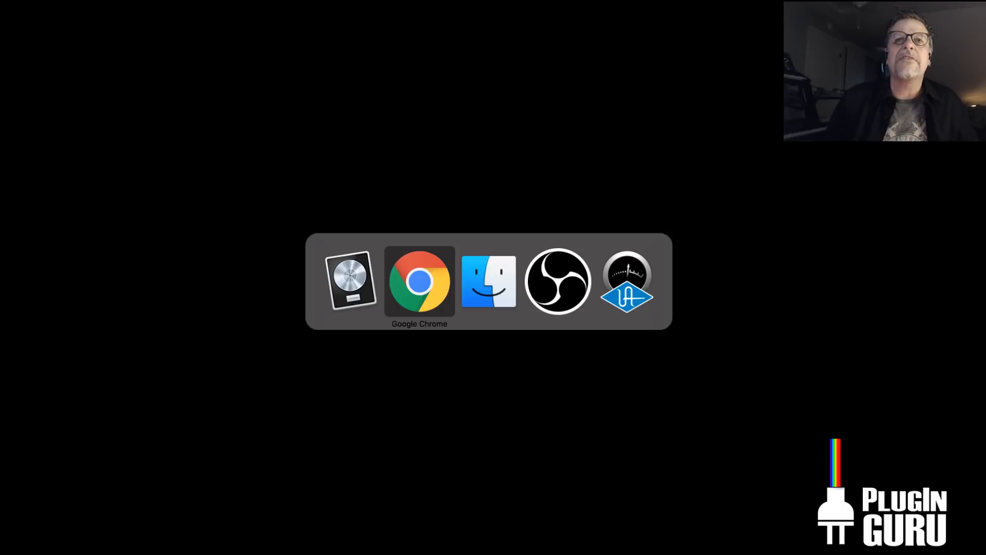
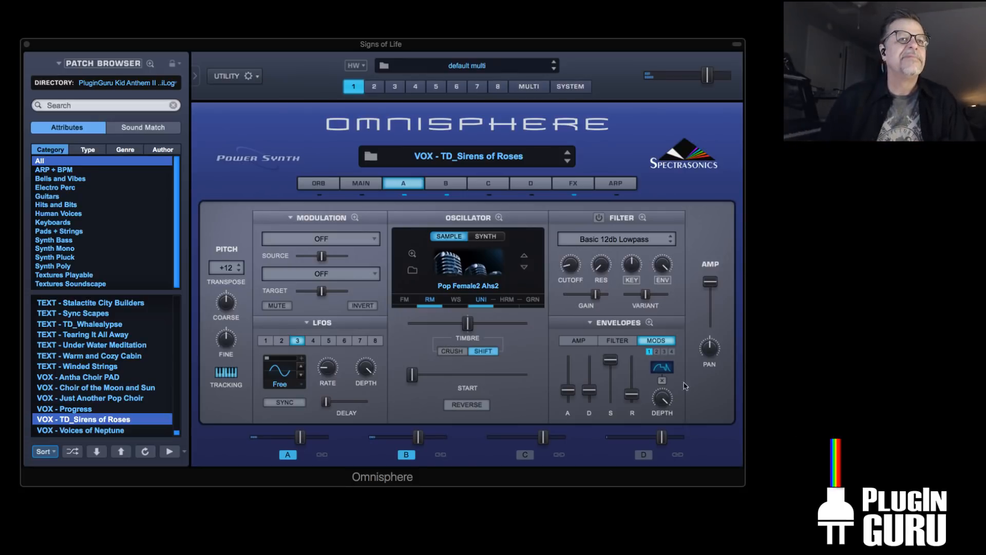
Set Omnisphere's patch directory to PluginGuru Signs of Life and audition BPM BASS - Solitude JX and BPM PAD - Anticipation
{"action": "left_click", "coordinate": [118, 83]}
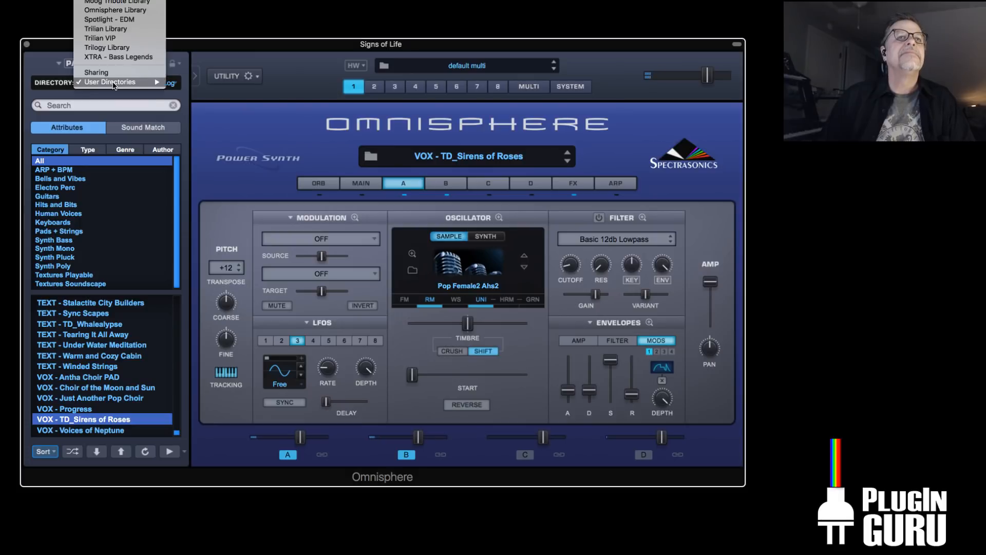
{"action": "mouse_move", "coordinate": [140, 82]}
{"action": "left_click", "coordinate": [242, 167]}
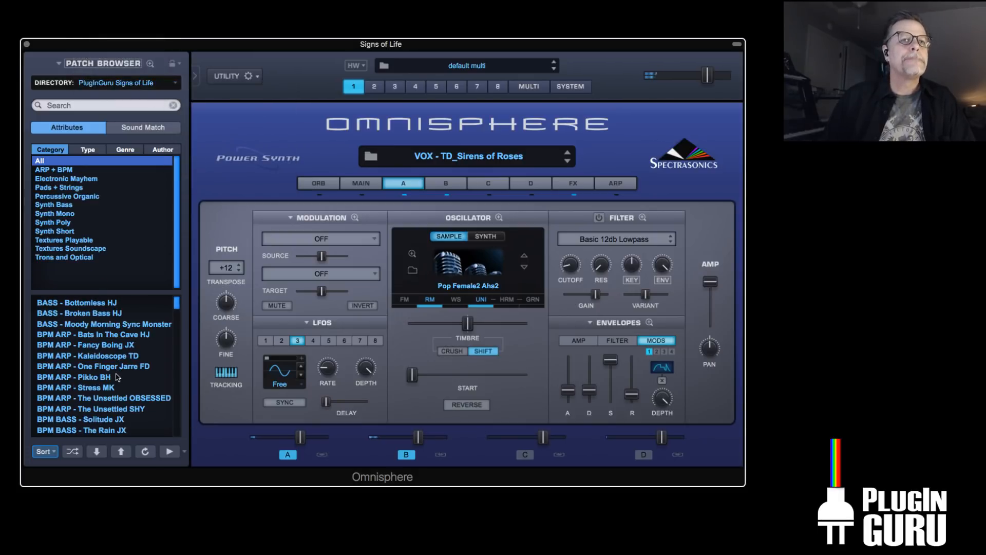
{"action": "left_click", "coordinate": [109, 419]}
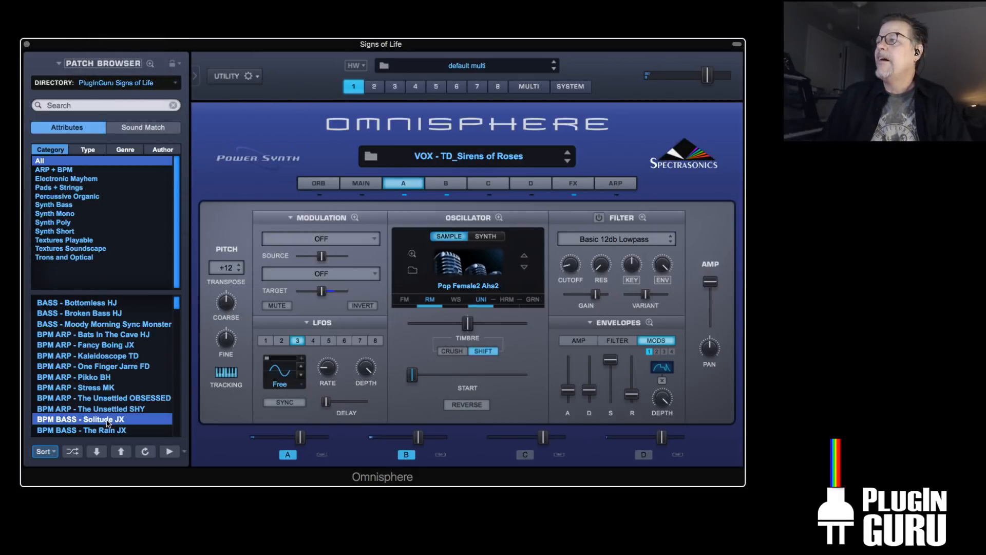
{"action": "scroll", "coordinate": [107, 400], "scroll_direction": "down", "scroll_amount": 2}
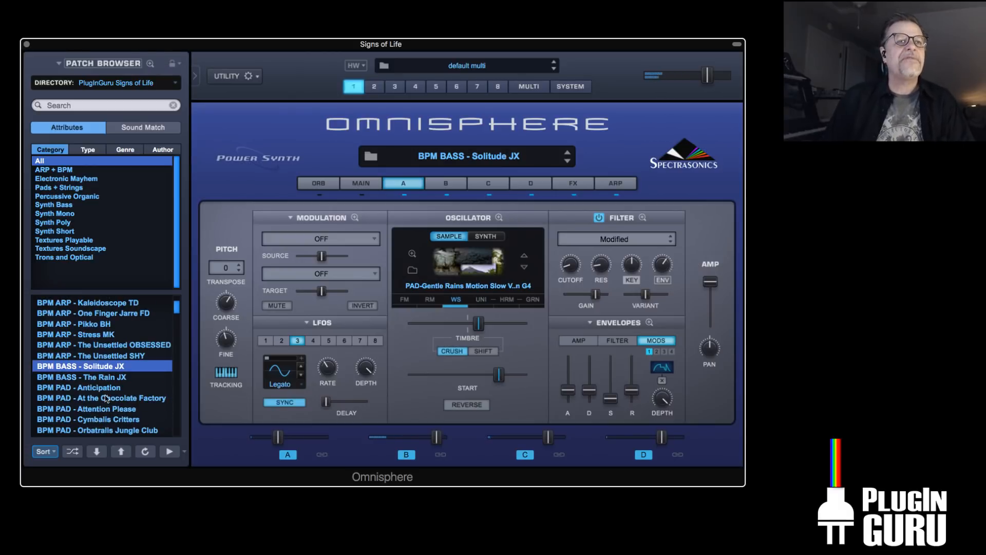
{"action": "left_click", "coordinate": [106, 389]}
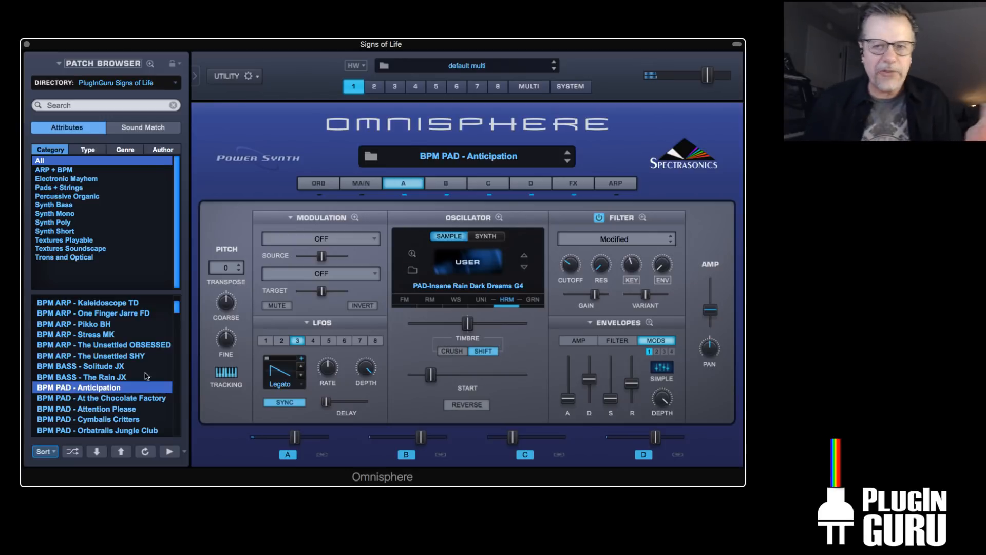
Load the zENV - LA Big Jet Landing 1 patch from the Signs of Life directory
{"action": "scroll", "coordinate": [144, 354], "scroll_direction": "down", "scroll_amount": 3}
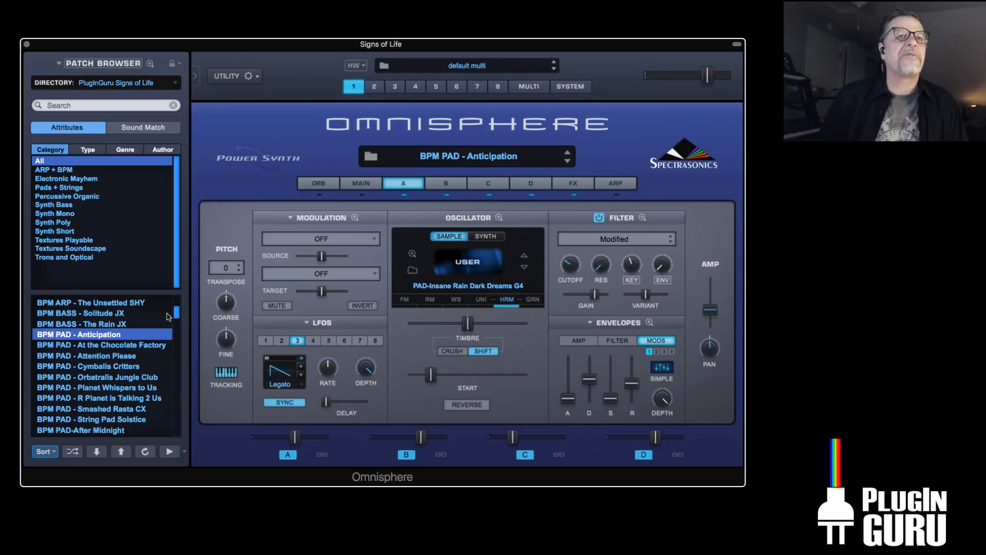
{"action": "left_click_drag", "start_coordinate": [175, 314], "coordinate": [176, 376]}
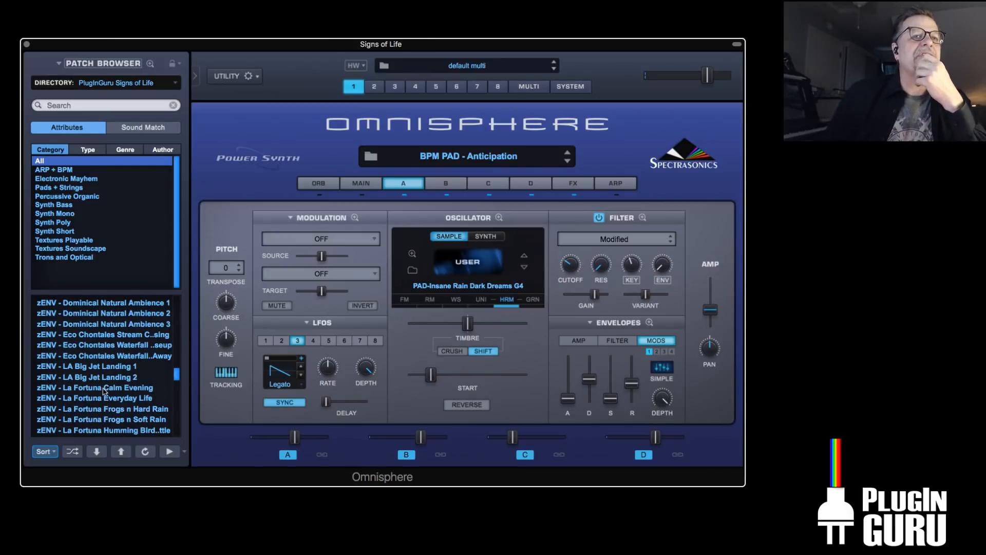
{"action": "left_click", "coordinate": [109, 369]}
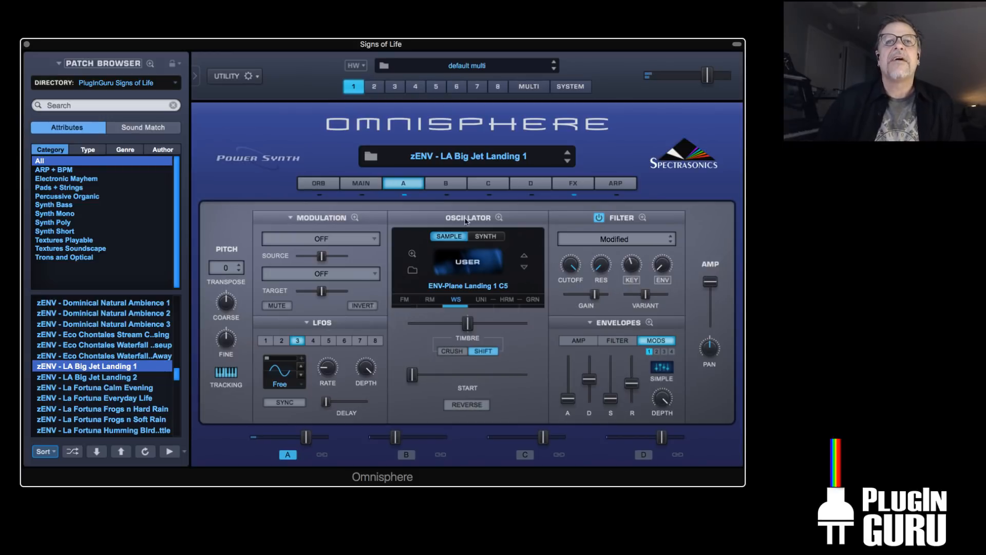
Lower the filter cutoff, set the filter's envelope depth to 1.000, and give the filter envelope a slow attack with low sustain
{"action": "left_click_drag", "start_coordinate": [570, 265], "coordinate": [574, 290]}
{"action": "left_click_drag", "start_coordinate": [663, 266], "coordinate": [699, 148]}
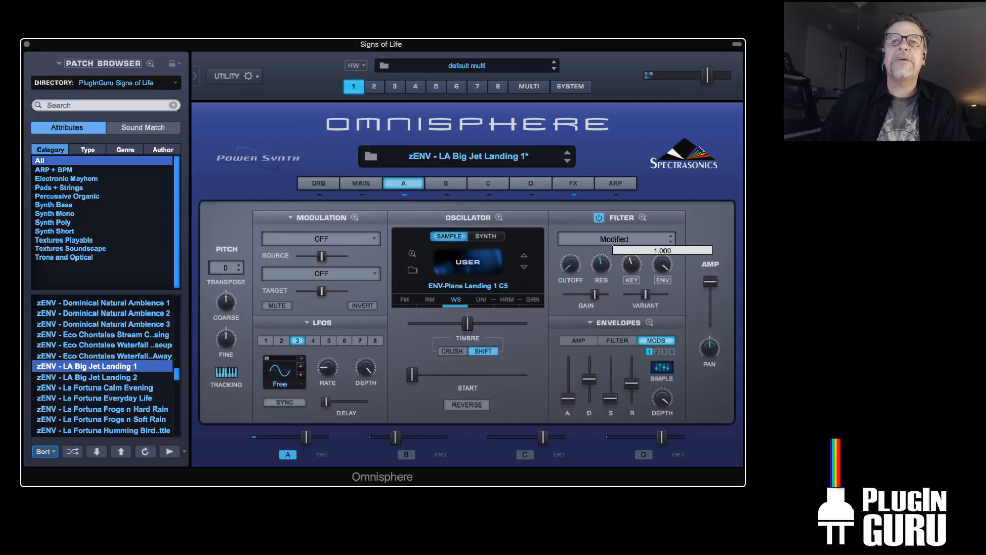
{"action": "left_click", "coordinate": [617, 341]}
{"action": "left_click_drag", "start_coordinate": [568, 401], "coordinate": [606, 402]}
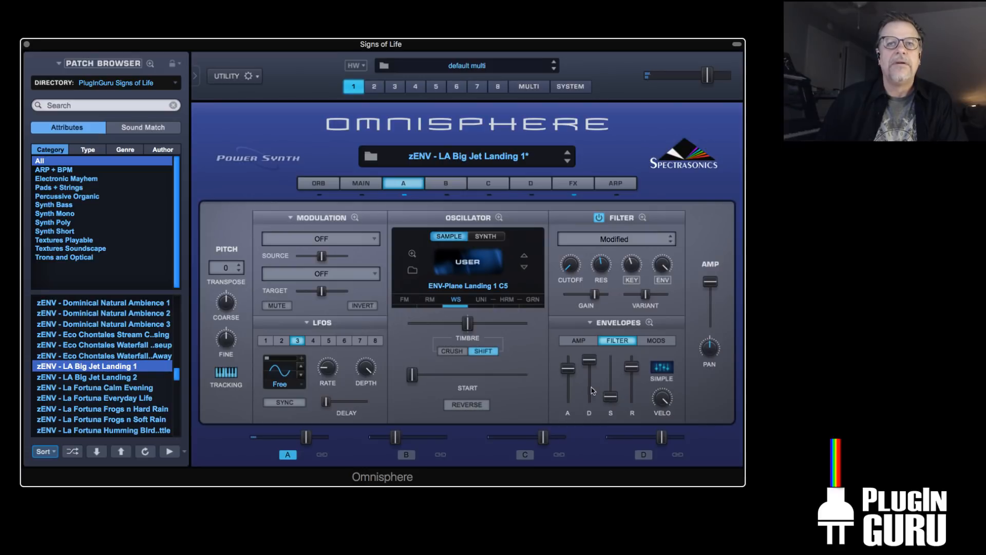
Raise the filter resonance and apply the LPF Juicy 24db lowpass filter preset
{"action": "left_click_drag", "start_coordinate": [604, 265], "coordinate": [605, 250]}
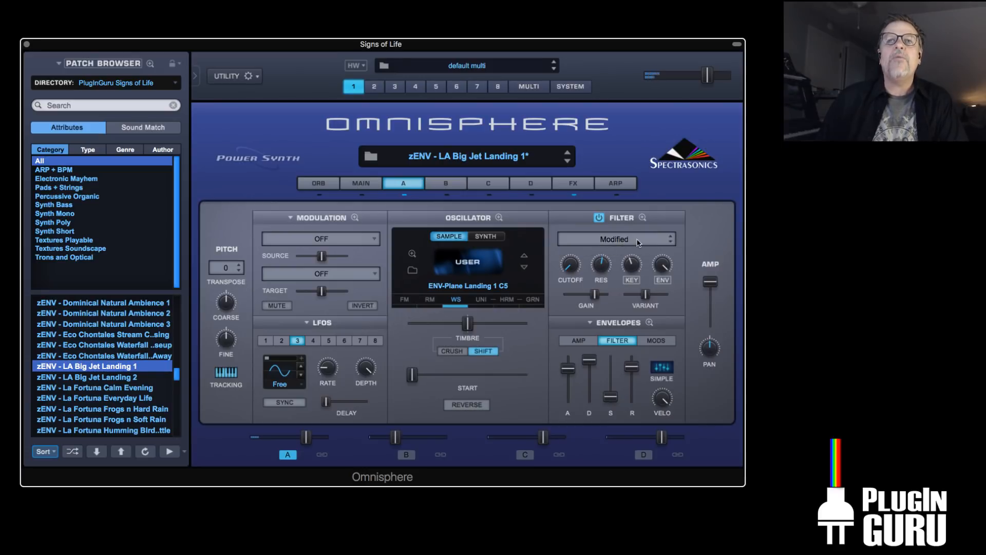
{"action": "left_click", "coordinate": [639, 241]}
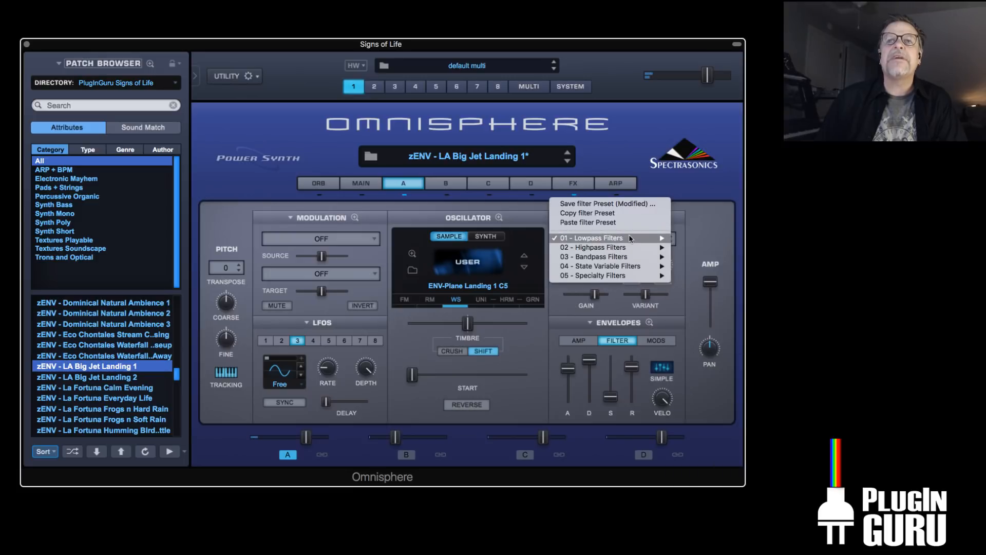
{"action": "mouse_move", "coordinate": [631, 237]}
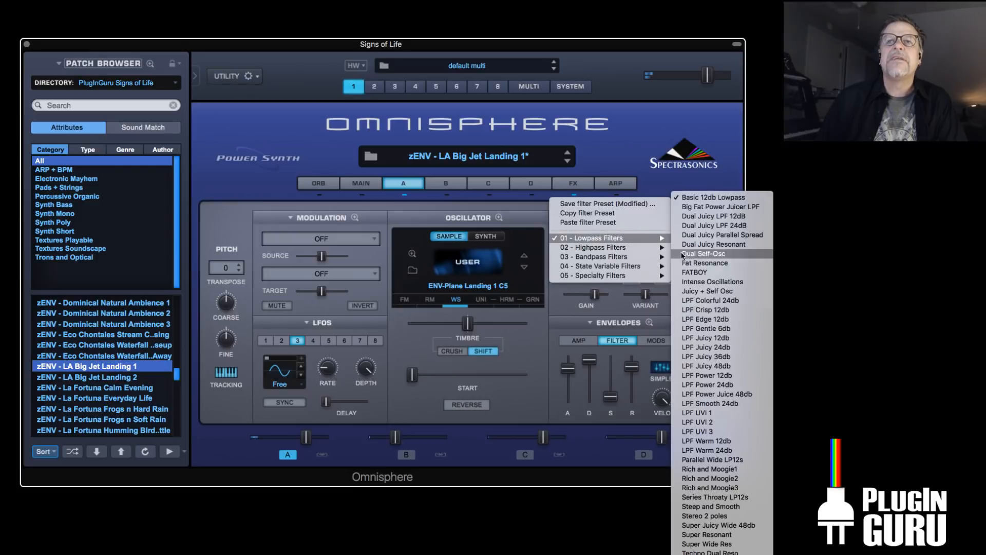
{"action": "left_click", "coordinate": [726, 348]}
{"action": "mouse_move", "coordinate": [605, 265]}
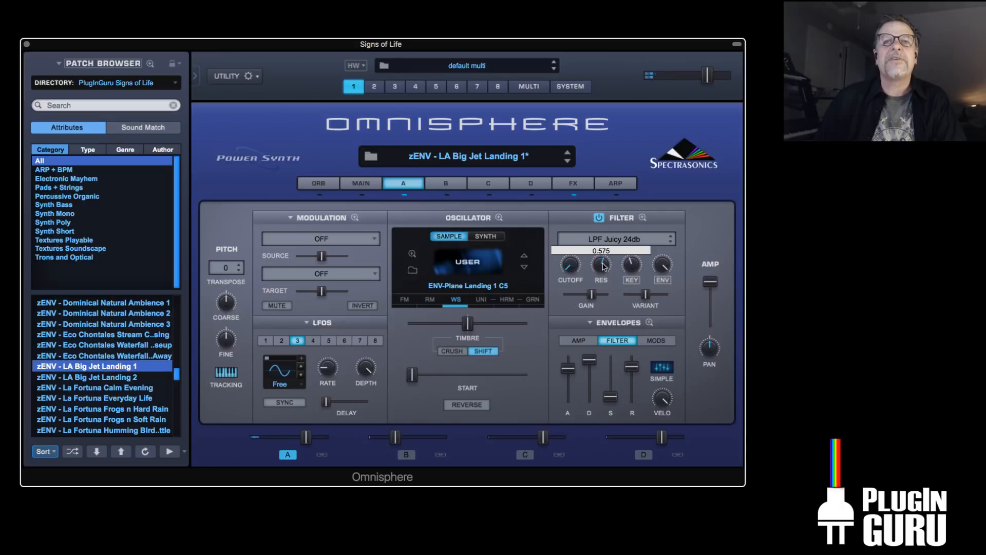
Turn the filter envelope's velocity sensitivity down to minimum and reduce the filter resonance slightly
{"action": "left_click_drag", "start_coordinate": [660, 397], "coordinate": [666, 523]}
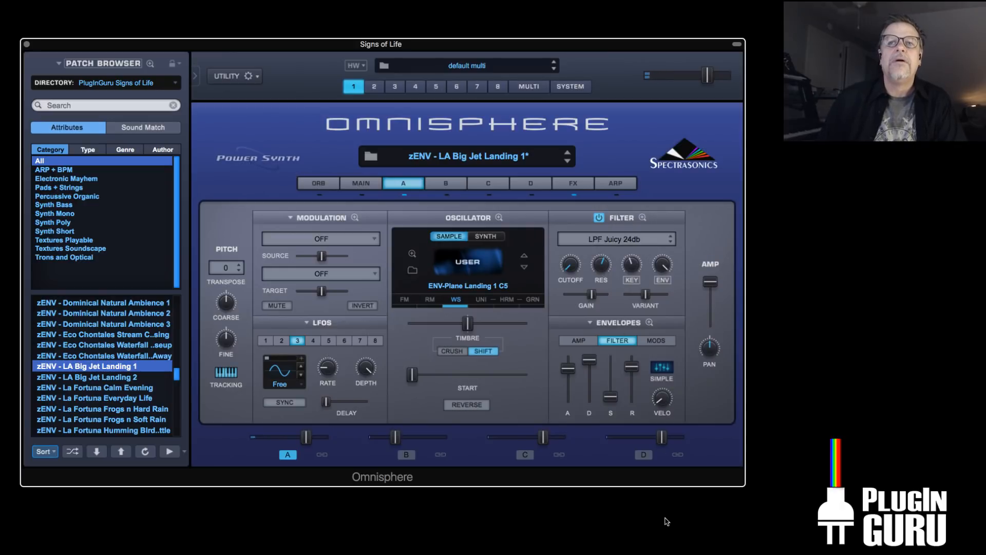
{"action": "left_click_drag", "start_coordinate": [599, 264], "coordinate": [599, 277]}
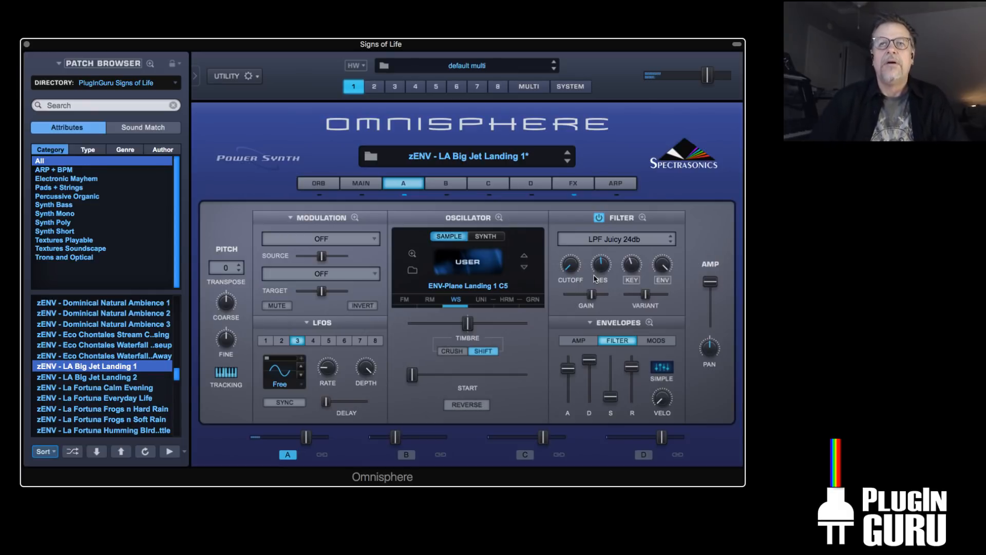
Open layer A's filter envelope in the zoomed editor, turn on its Lock option and return to the layer page
{"action": "left_click", "coordinate": [650, 322]}
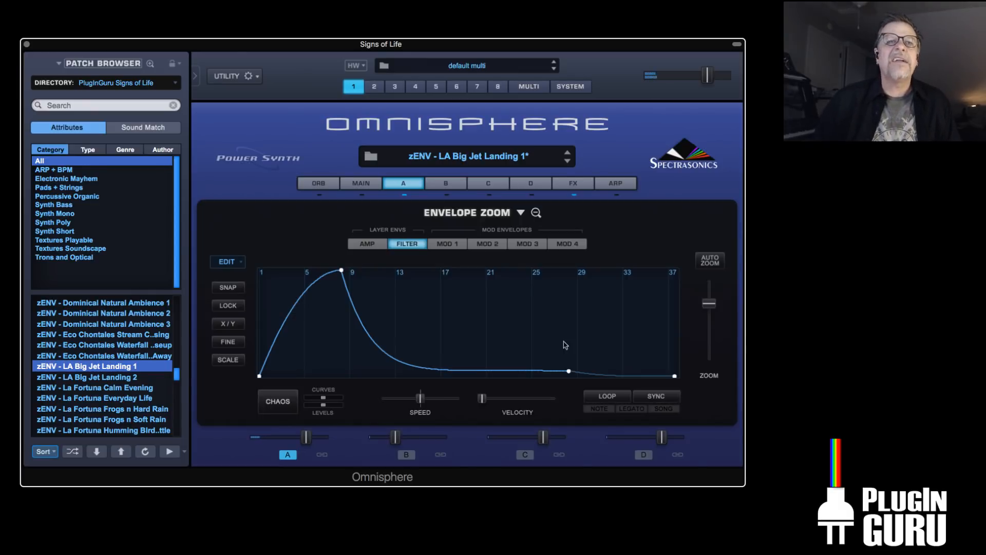
{"action": "left_click", "coordinate": [231, 305]}
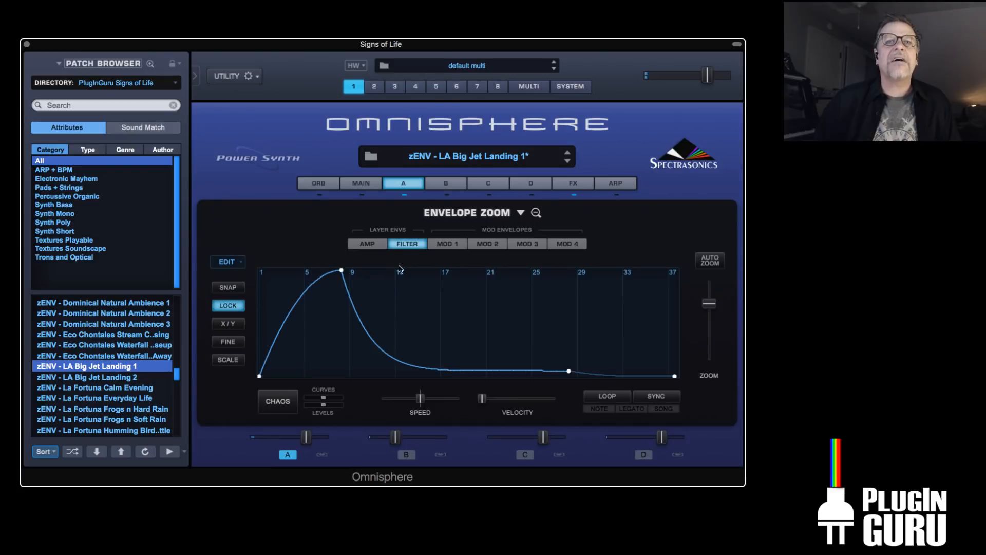
{"action": "left_click", "coordinate": [407, 186]}
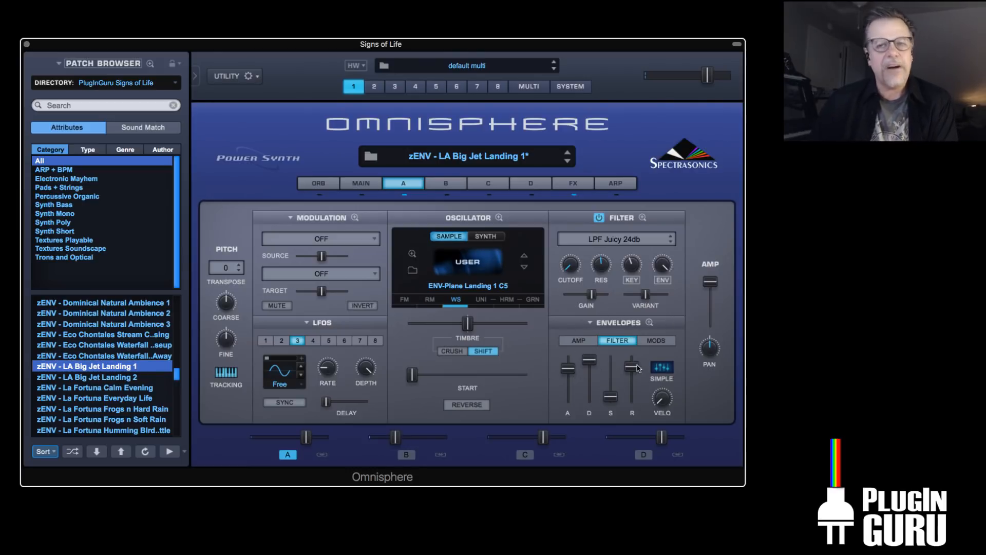
Look through layer A's zoomed envelope, oscillator and modulation matrix views, returning to the layer page
{"action": "left_click", "coordinate": [649, 324]}
{"action": "left_click", "coordinate": [408, 185]}
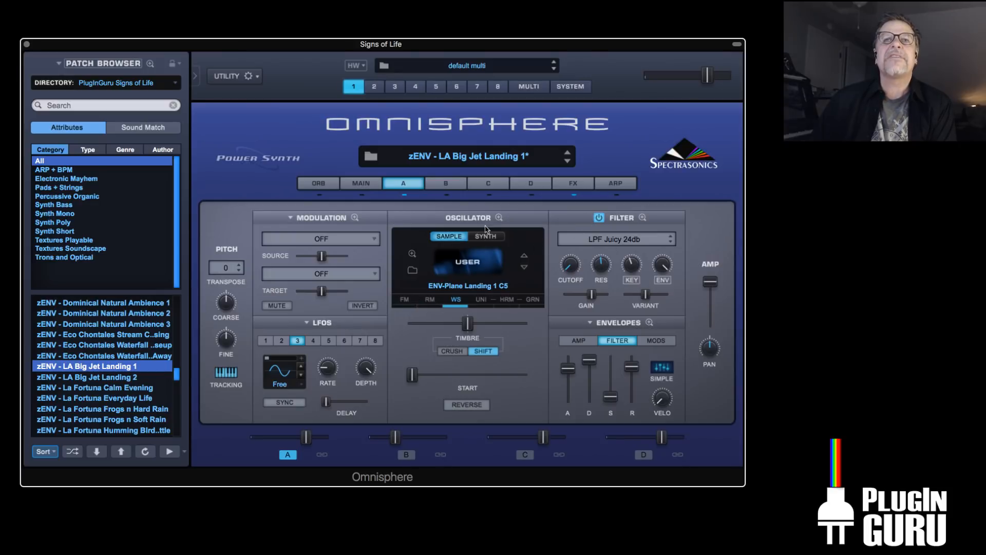
{"action": "left_click", "coordinate": [499, 218]}
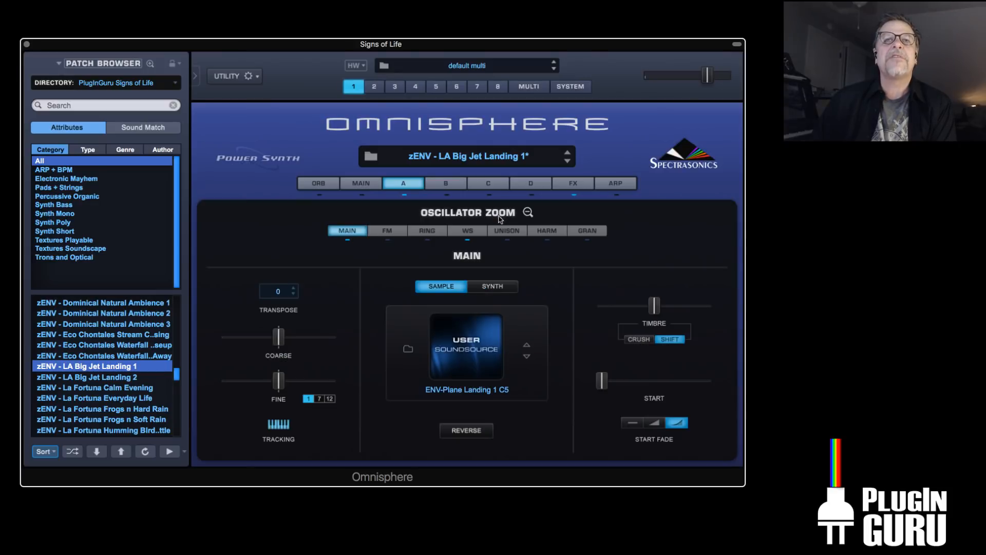
{"action": "left_click", "coordinate": [423, 187]}
{"action": "left_click", "coordinate": [354, 218]}
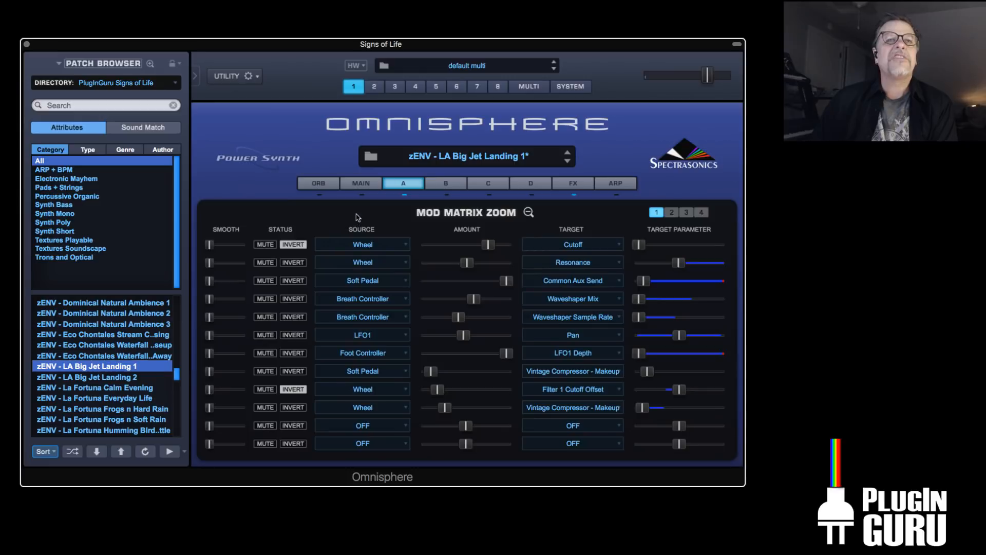
{"action": "left_click", "coordinate": [404, 184]}
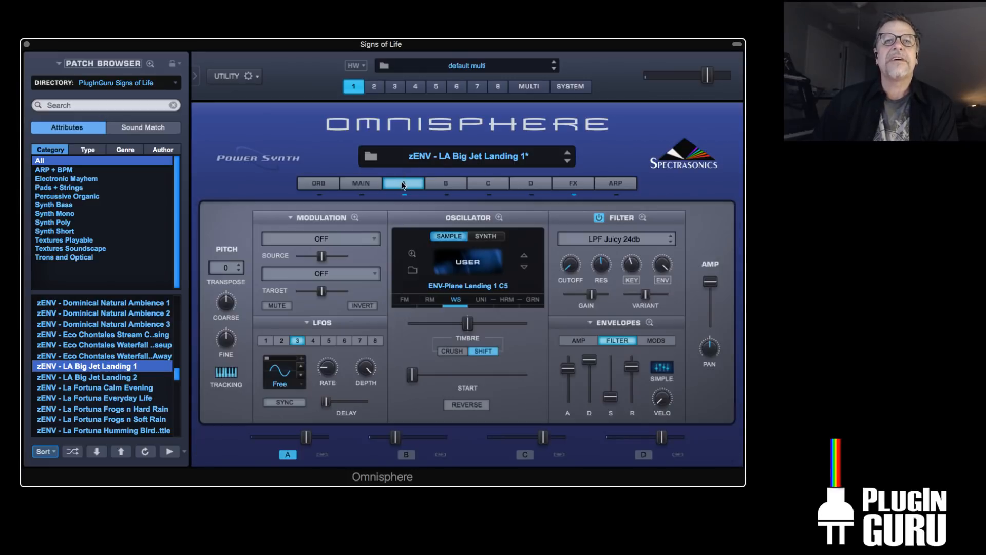
Bend the filter envelope's attack segment into a rounder curve in the zoomed editor and view the segment's curve shape options
{"action": "left_click", "coordinate": [650, 323]}
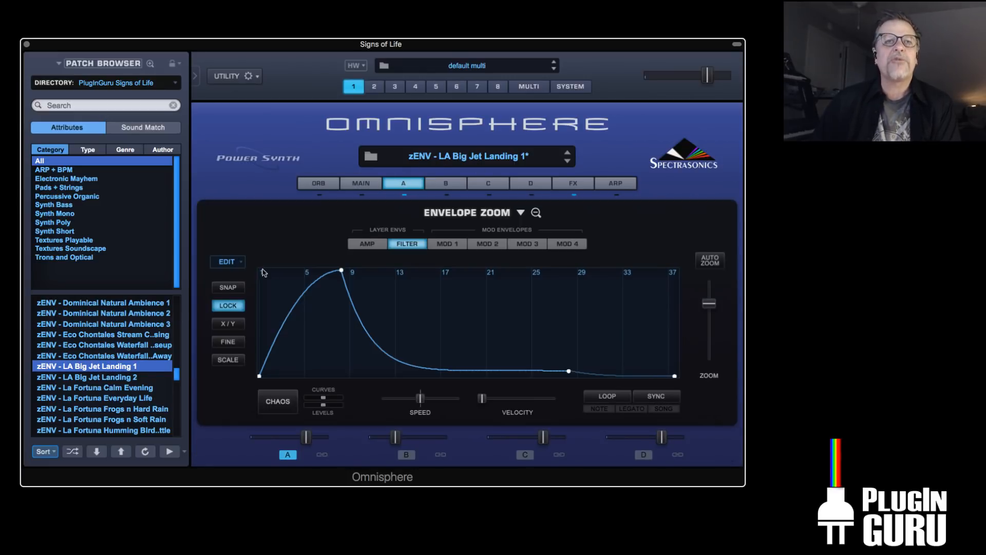
{"action": "mouse_move", "coordinate": [291, 307]}
{"action": "left_mouse_down"}
{"action": "mouse_move", "coordinate": [297, 321]}
{"action": "mouse_move", "coordinate": [292, 294]}
{"action": "left_mouse_up"}
{"action": "right_click", "coordinate": [292, 293]}
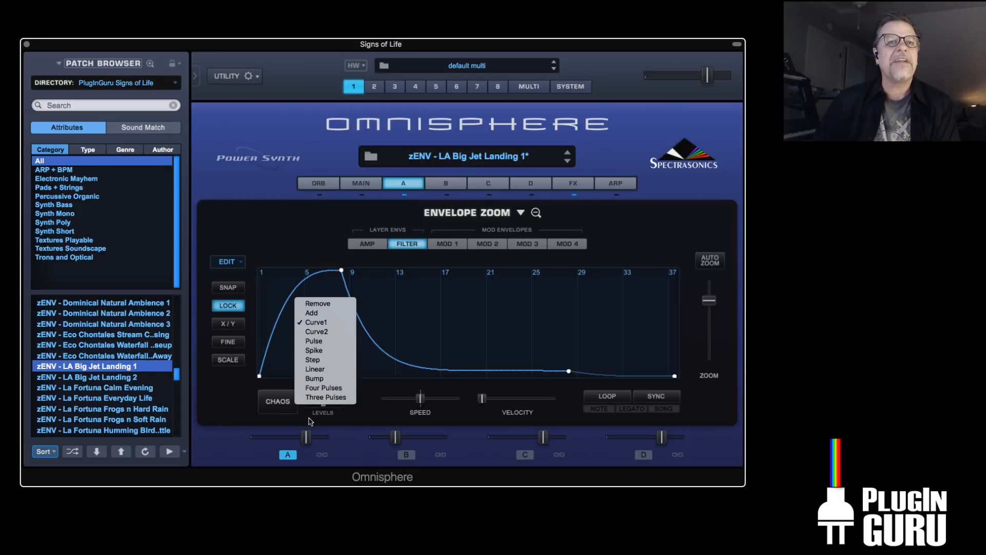
{"action": "left_click", "coordinate": [445, 307]}
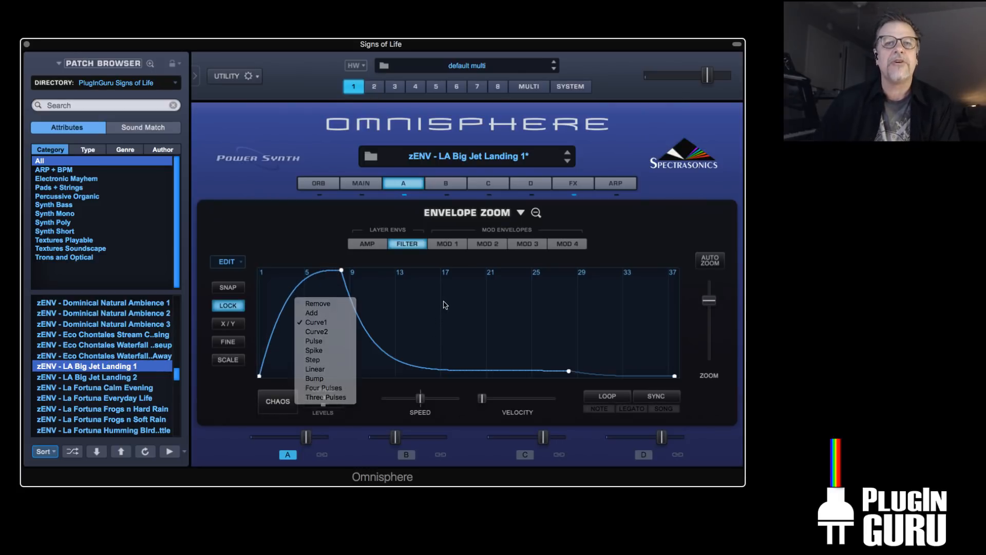
{"action": "left_click", "coordinate": [228, 306]}
{"action": "left_click", "coordinate": [228, 305]}
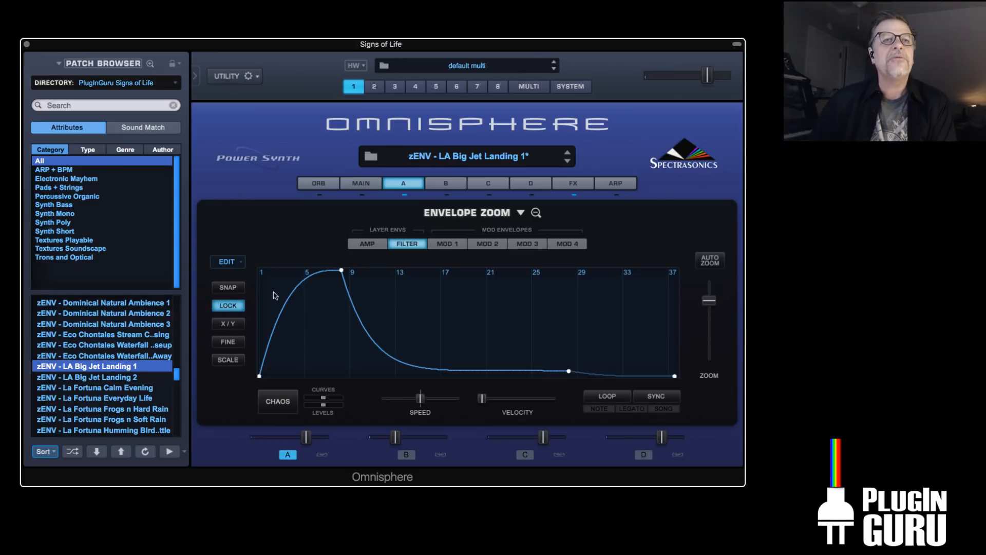
Move the filter envelope's peak out to about 18 on the time axis and straighten its attack and decay curves with Lock off
{"action": "left_click_drag", "start_coordinate": [341, 271], "coordinate": [384, 272]}
{"action": "scroll", "coordinate": [498, 320], "scroll_direction": "down", "scroll_amount": 5}
{"action": "left_click_drag", "start_coordinate": [307, 273], "coordinate": [335, 273]}
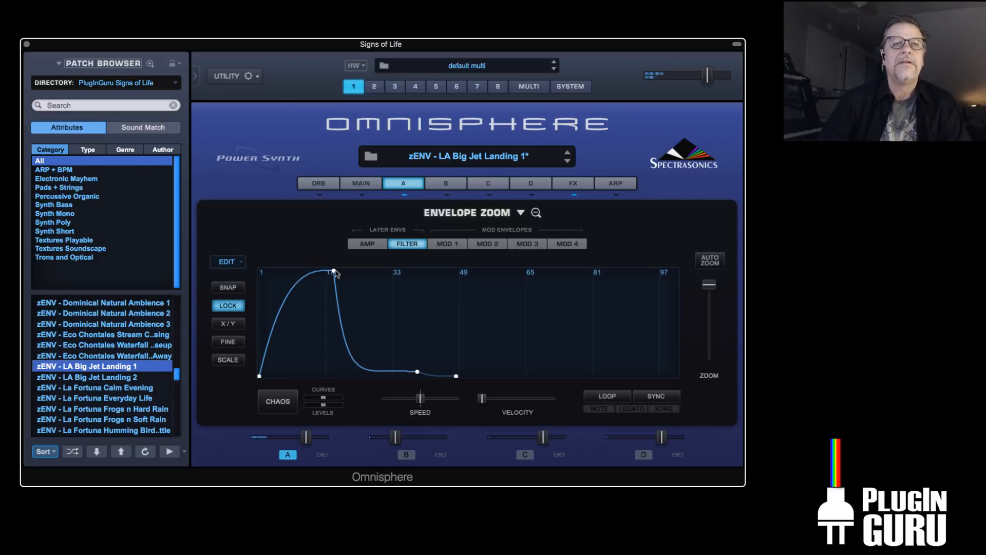
{"action": "left_click_drag", "start_coordinate": [294, 290], "coordinate": [299, 302]}
{"action": "left_click", "coordinate": [232, 306]}
{"action": "left_click_drag", "start_coordinate": [348, 353], "coordinate": [383, 318]}
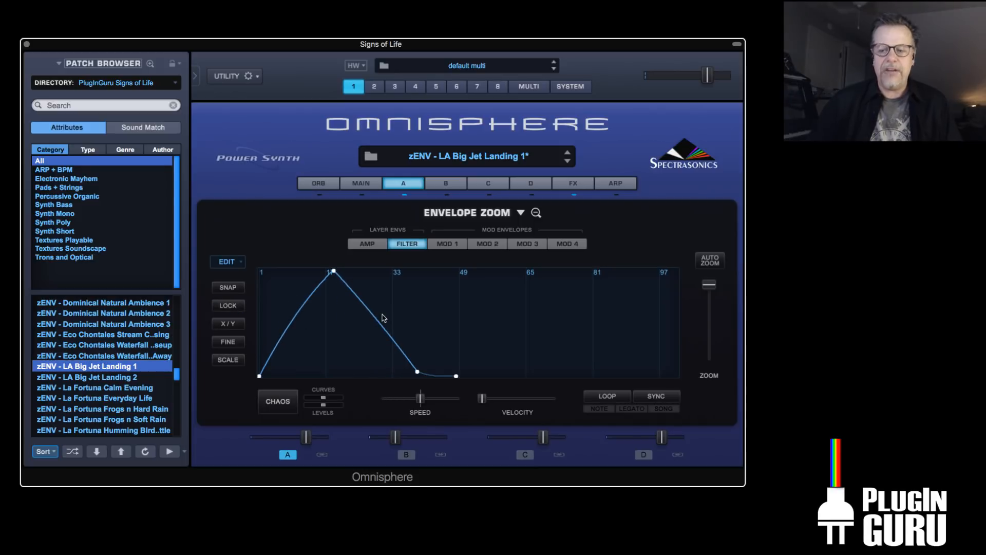
Lower layer A's level slightly and move the filter envelope's peak in to about 9 on the time axis
{"action": "left_click", "coordinate": [404, 185]}
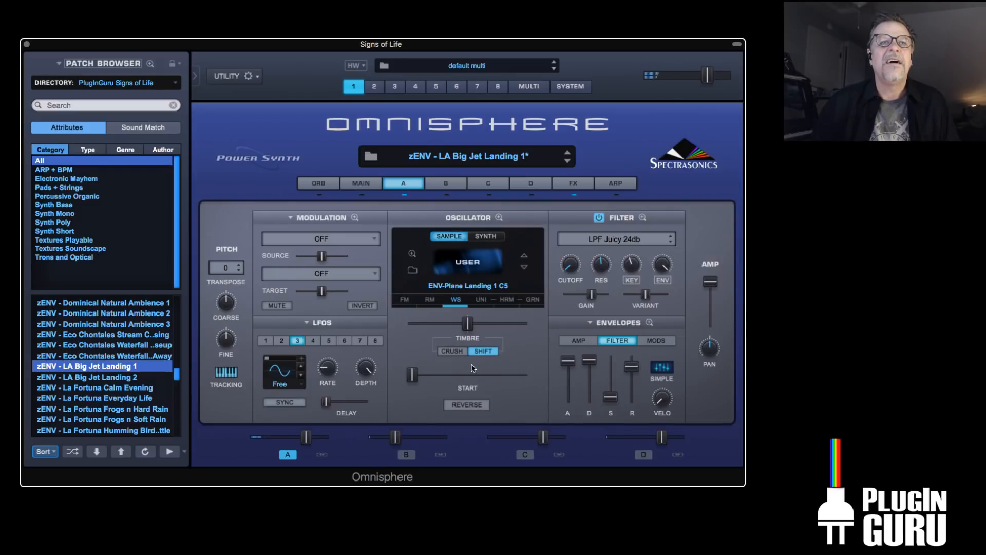
{"action": "left_click_drag", "start_coordinate": [304, 442], "coordinate": [302, 442]}
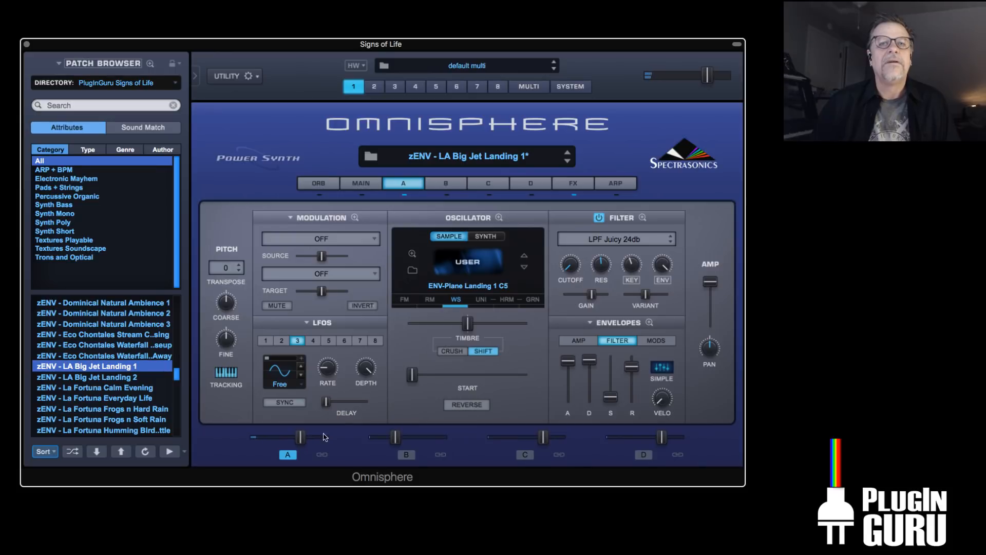
{"action": "left_click", "coordinate": [648, 323]}
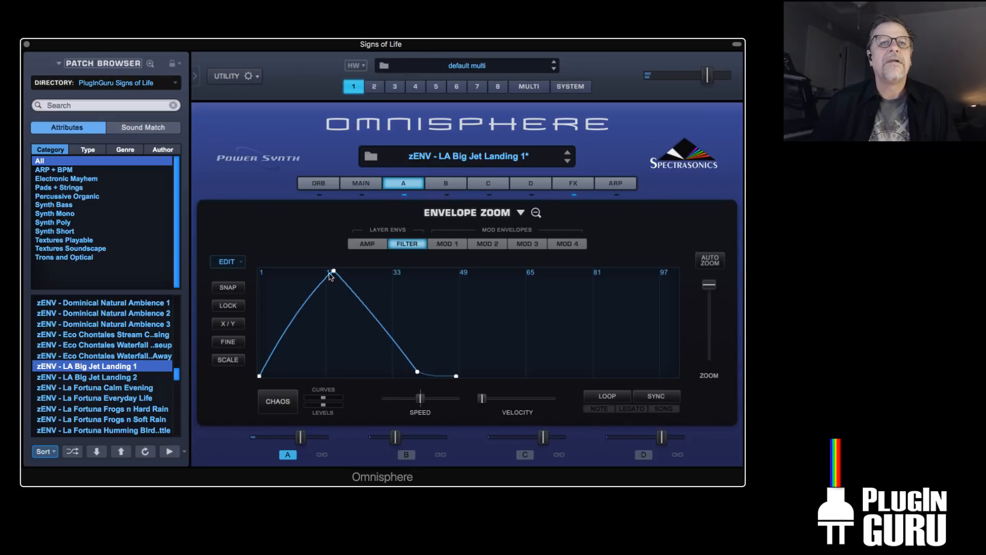
{"action": "left_click_drag", "start_coordinate": [333, 272], "coordinate": [293, 270]}
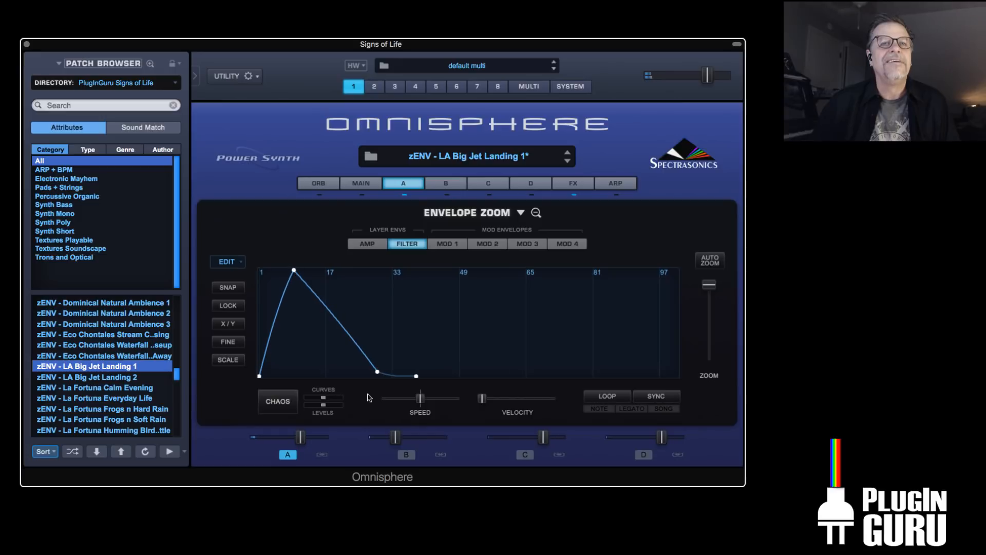
End the filter envelope's decay at about 24 with an inward curve, and extend the release to about 54 on the time axis
{"action": "left_click_drag", "start_coordinate": [376, 371], "coordinate": [352, 374]}
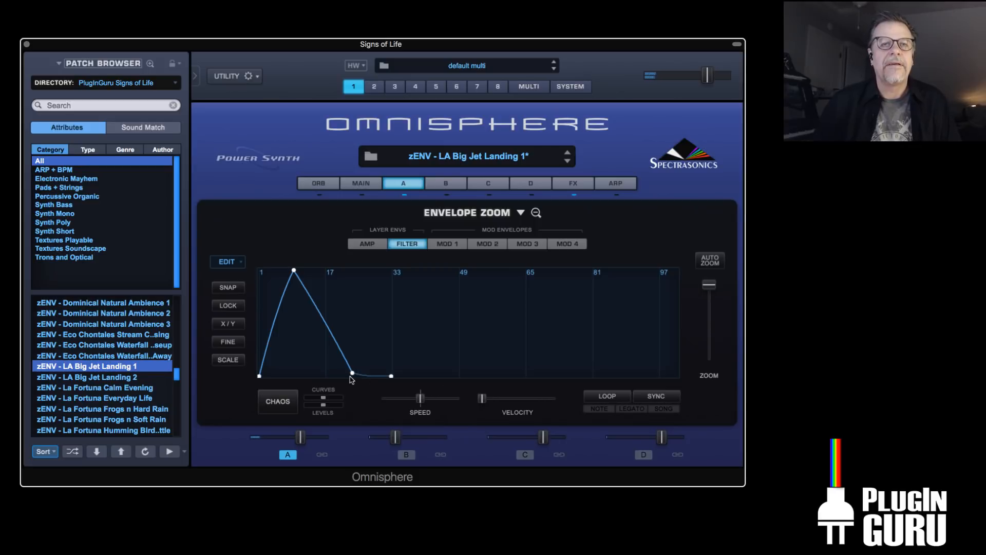
{"action": "left_click_drag", "start_coordinate": [353, 375], "coordinate": [358, 375]}
{"action": "left_click_drag", "start_coordinate": [327, 322], "coordinate": [321, 327]}
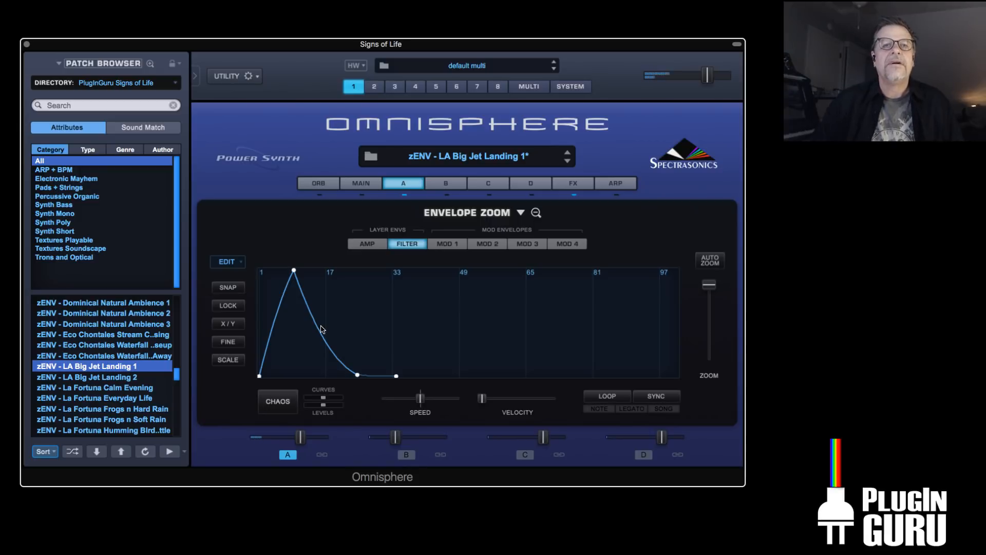
{"action": "left_click_drag", "start_coordinate": [397, 377], "coordinate": [485, 387]}
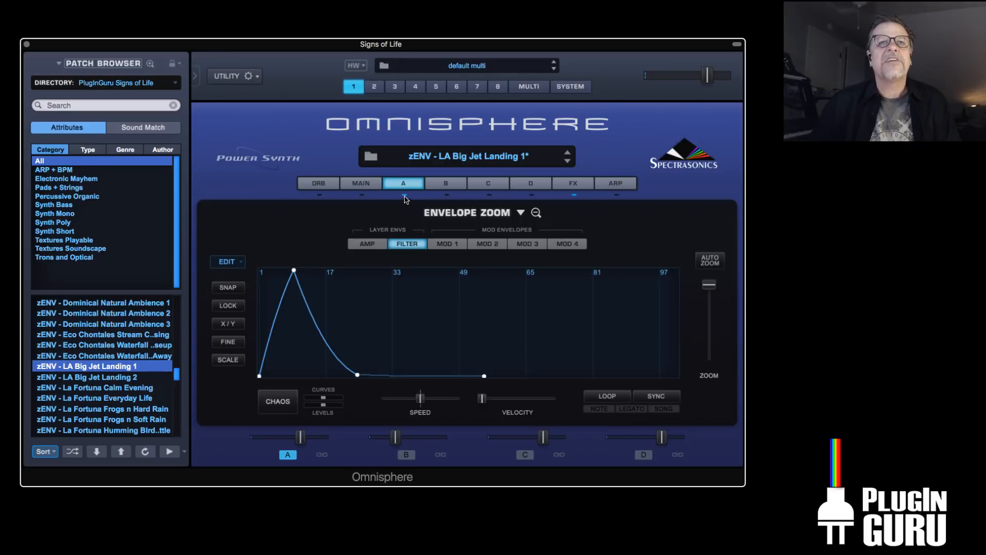
Switch layer B's oscillator from Synth to Sample mode and raise the layer's level
{"action": "left_click", "coordinate": [445, 184]}
{"action": "left_click", "coordinate": [445, 184]}
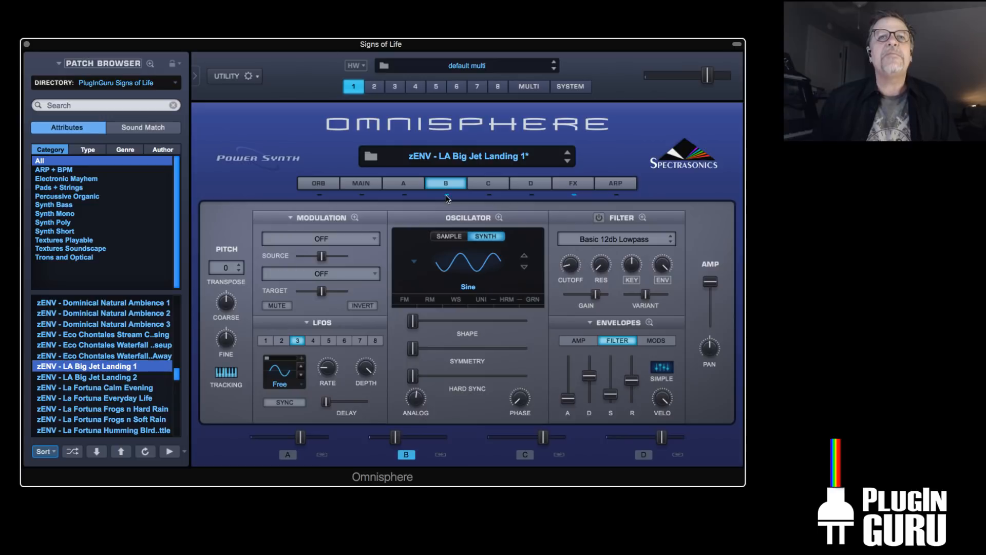
{"action": "left_click", "coordinate": [446, 239]}
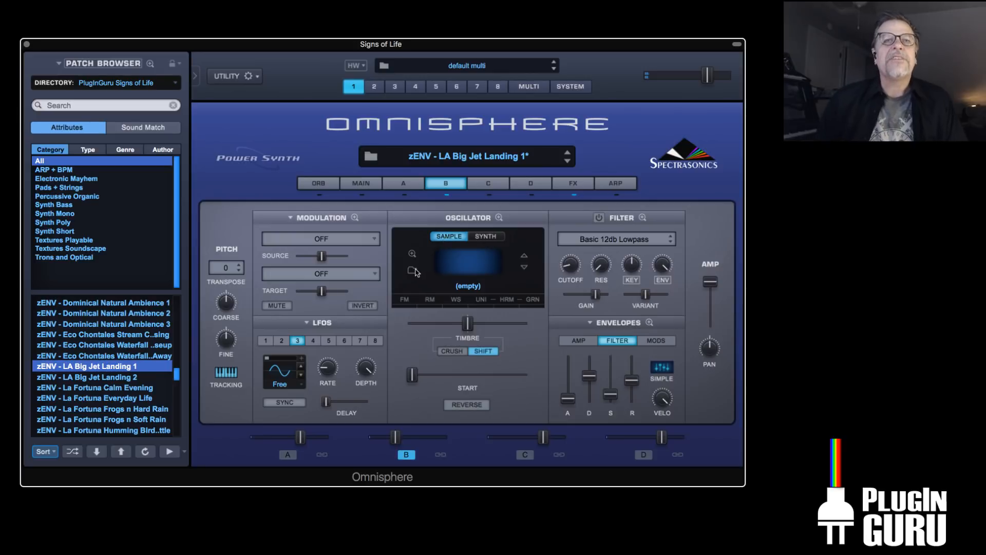
{"action": "left_click_drag", "start_coordinate": [397, 436], "coordinate": [425, 437]}
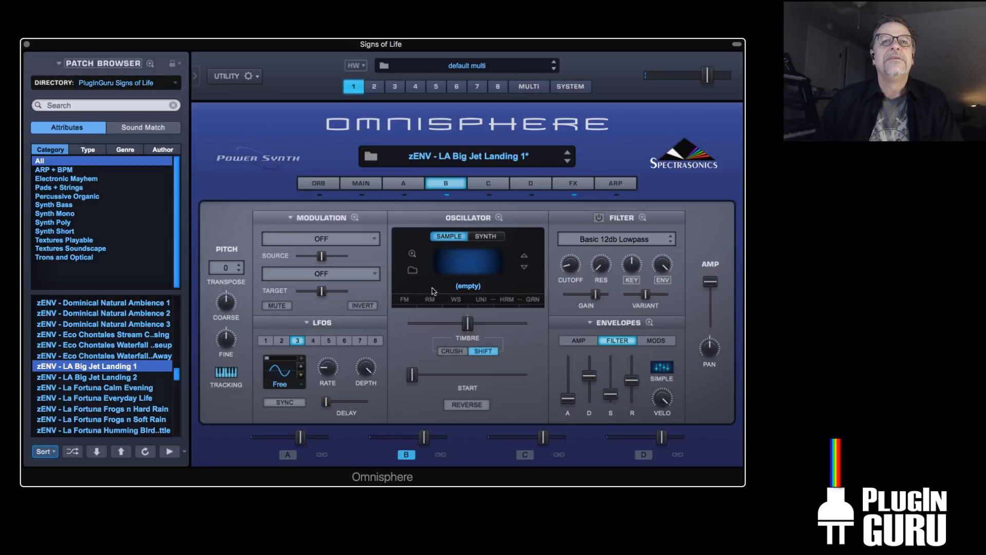
Show layer B's amp envelope and lower the layer's level slightly, leaving its oscillator in Sample mode
{"action": "left_click", "coordinate": [589, 341]}
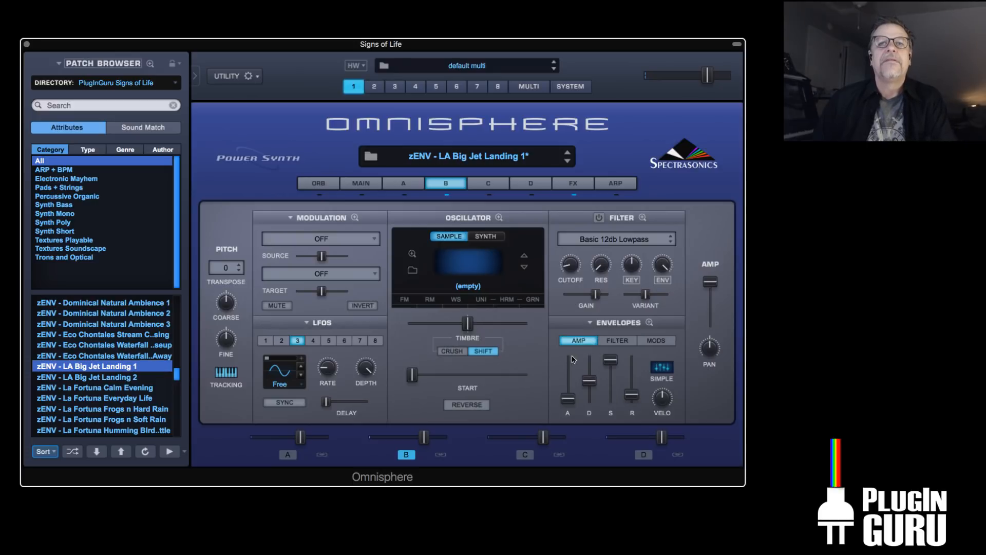
{"action": "left_click_drag", "start_coordinate": [429, 449], "coordinate": [425, 450]}
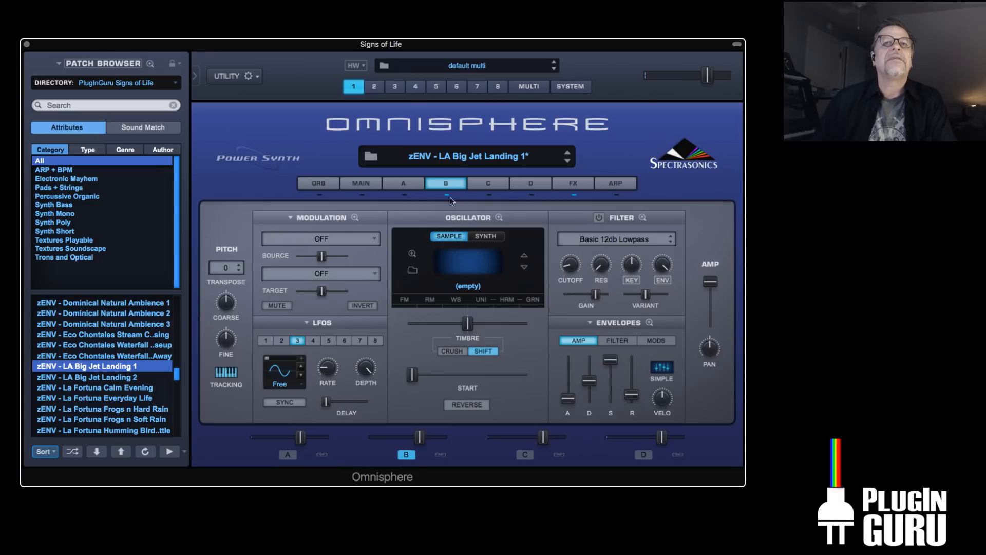
{"action": "left_click", "coordinate": [486, 237]}
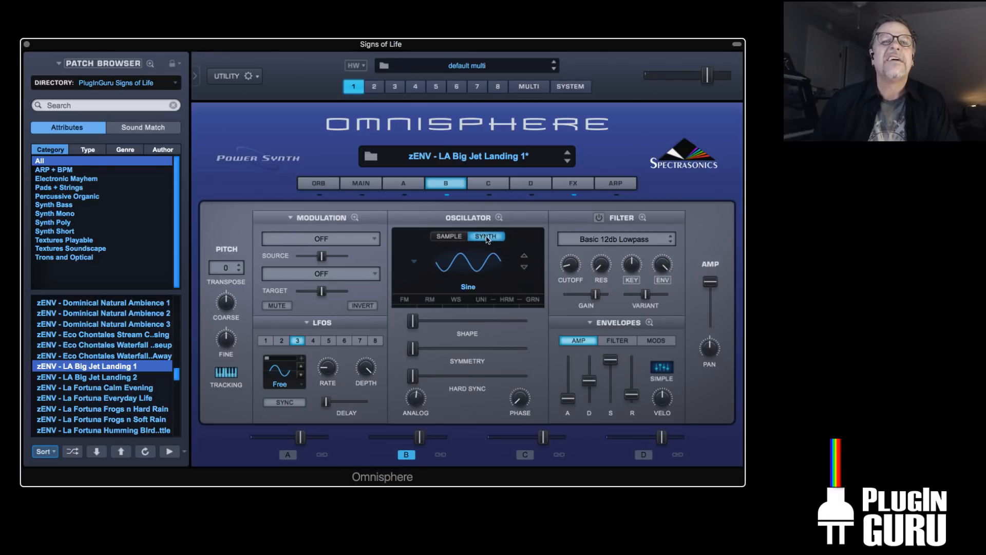
{"action": "left_click", "coordinate": [450, 237]}
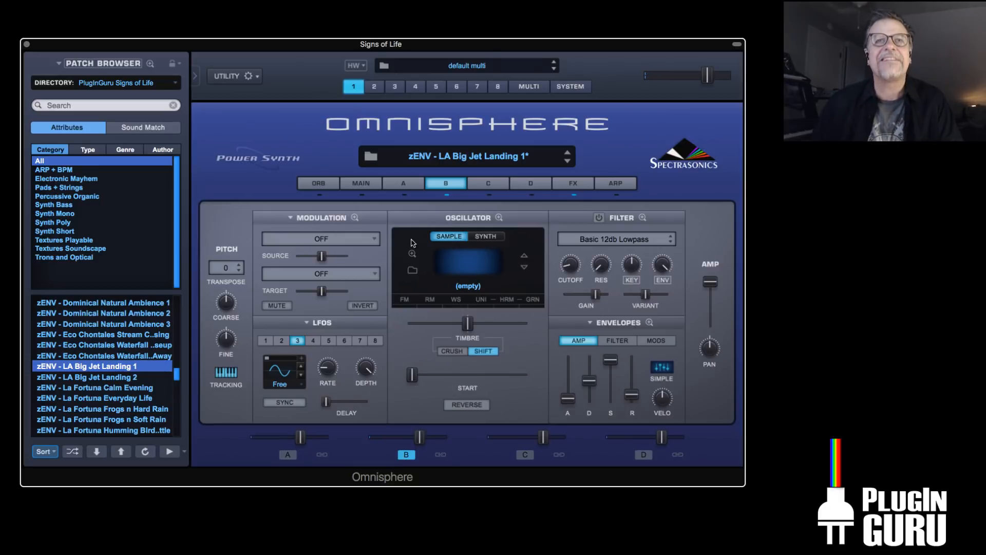
Browse soundsources for layer B, restricting the directory to Core Library and the category to Human Voices
{"action": "left_click", "coordinate": [414, 272]}
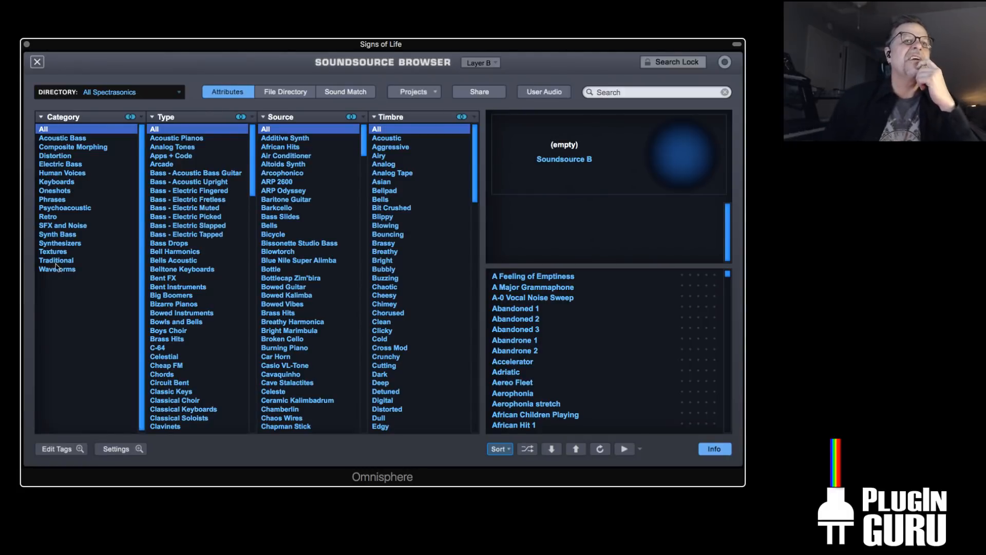
{"action": "left_click", "coordinate": [124, 91]}
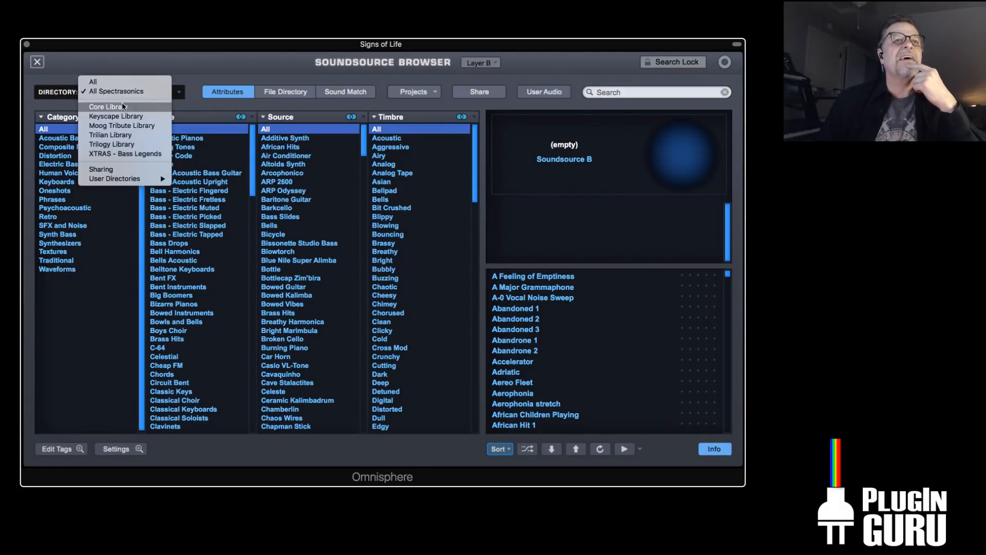
{"action": "left_click", "coordinate": [124, 105]}
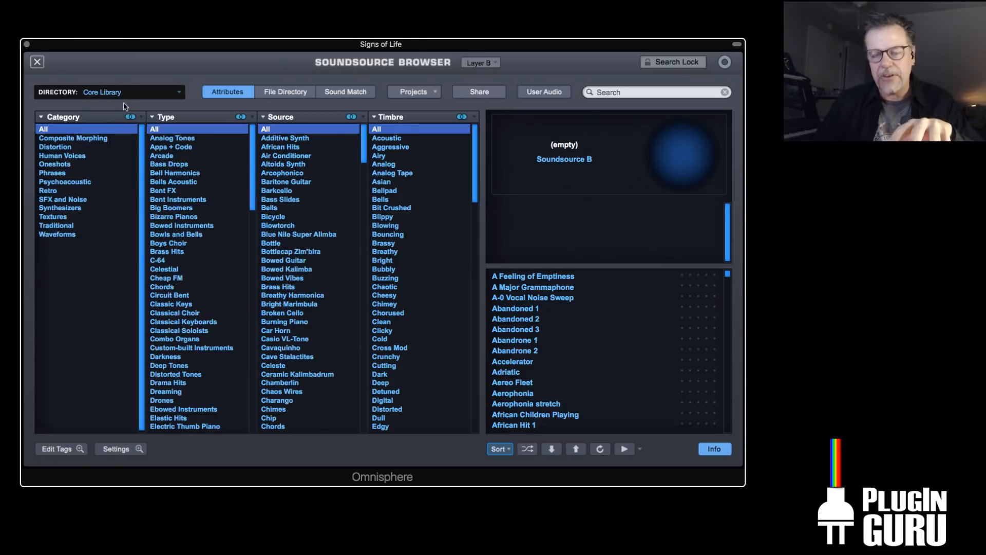
{"action": "left_click", "coordinate": [118, 91]}
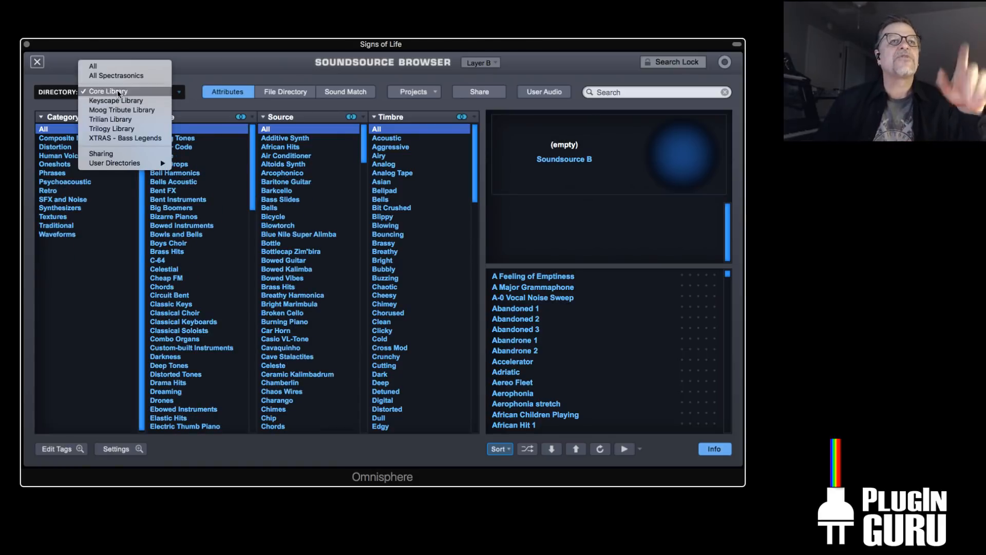
{"action": "left_click", "coordinate": [98, 235]}
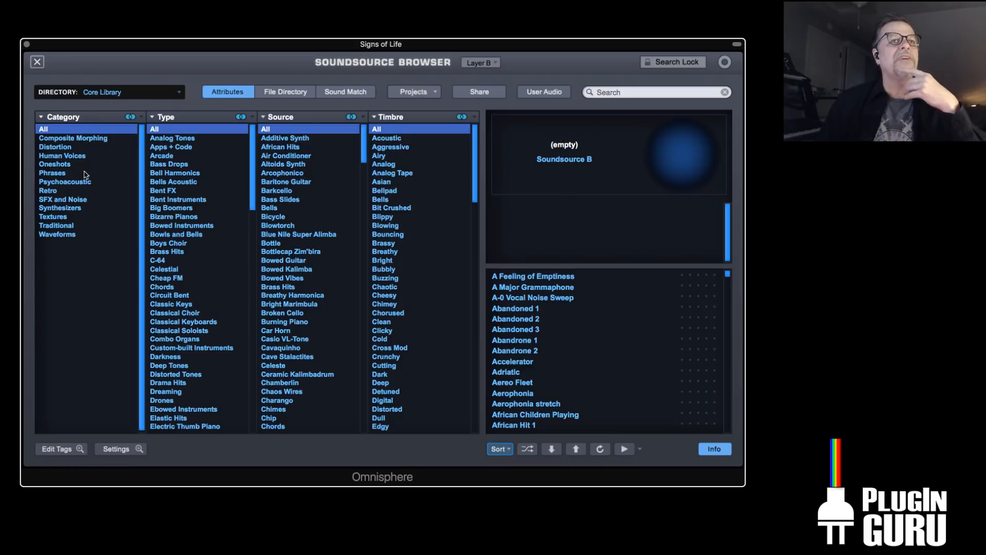
{"action": "left_click", "coordinate": [62, 156]}
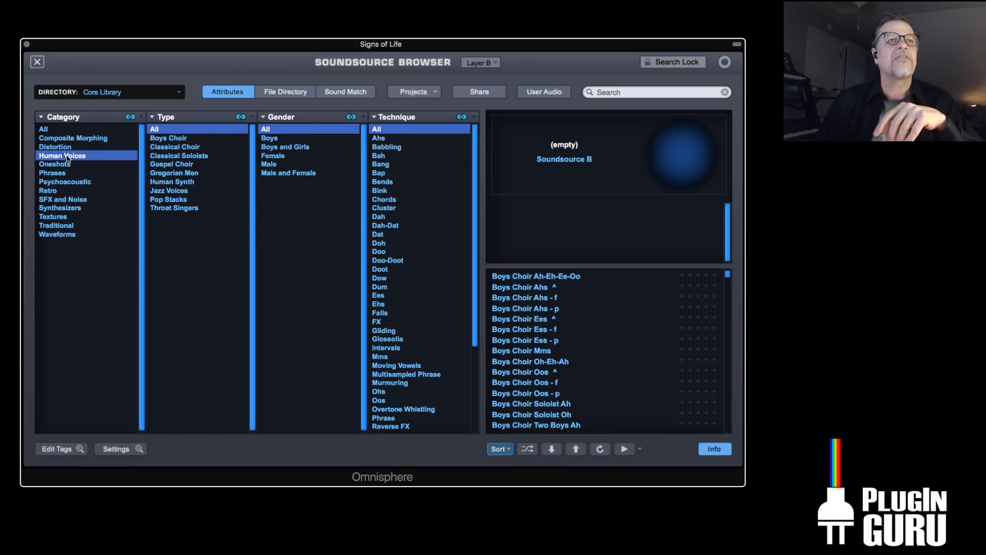
Load the Choral FX Women Ligeti 3 soundsource into layer B
{"action": "left_click_drag", "start_coordinate": [729, 274], "coordinate": [722, 319]}
{"action": "scroll", "coordinate": [590, 355], "scroll_direction": "down", "scroll_amount": 2}
{"action": "scroll", "coordinate": [590, 362], "scroll_direction": "down", "scroll_amount": 3}
{"action": "left_click", "coordinate": [575, 359]}
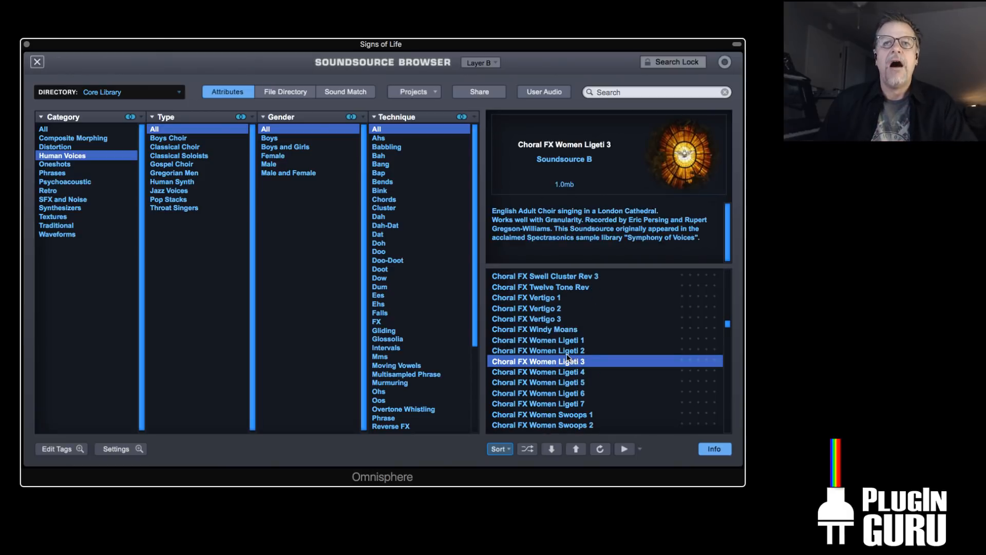
{"action": "scroll", "coordinate": [562, 359], "scroll_direction": "down", "scroll_amount": 3}
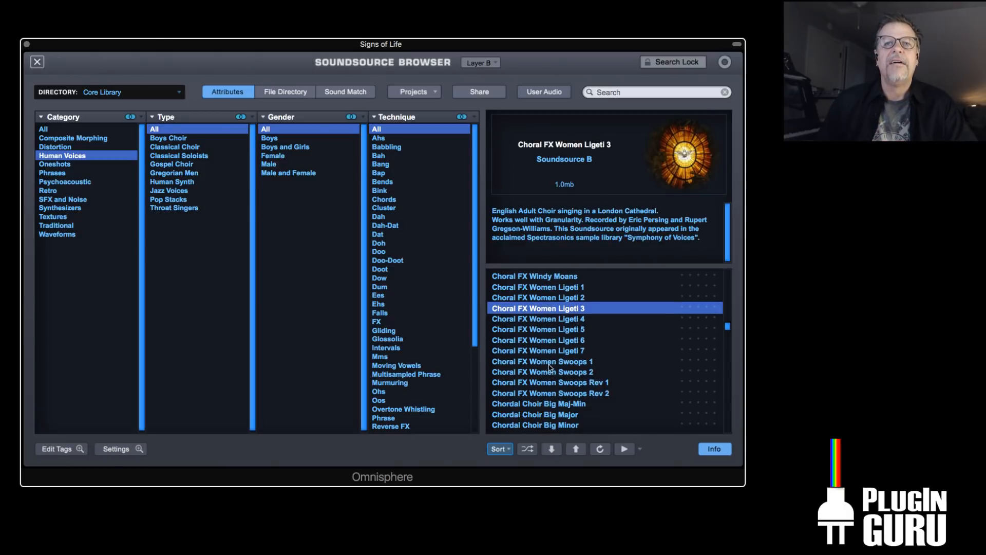
Load the Choral FX Women Swoops 1 soundsource into layer B and return to the patch view
{"action": "left_click", "coordinate": [549, 363]}
{"action": "scroll", "coordinate": [563, 353], "scroll_direction": "down", "scroll_amount": 3}
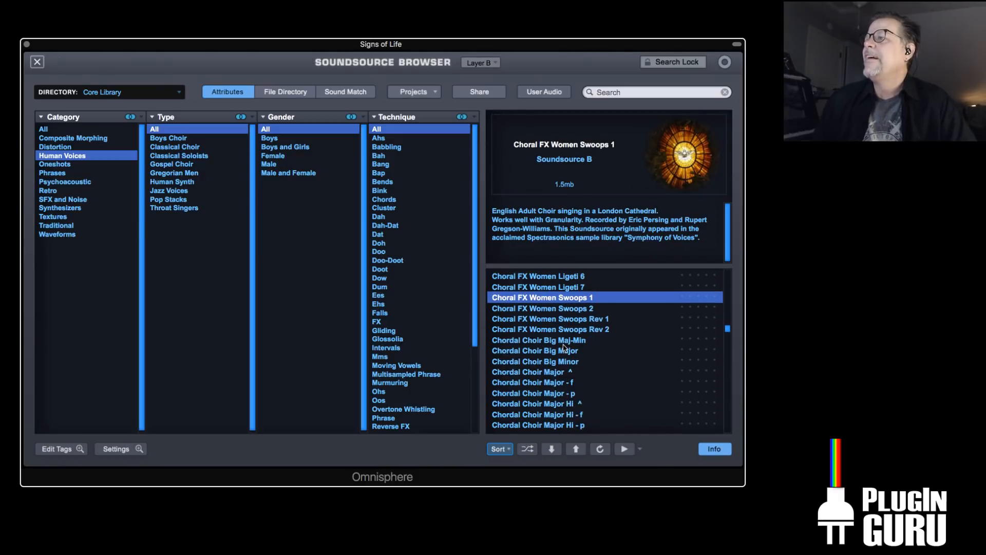
{"action": "scroll", "coordinate": [564, 348], "scroll_direction": "down", "scroll_amount": 1}
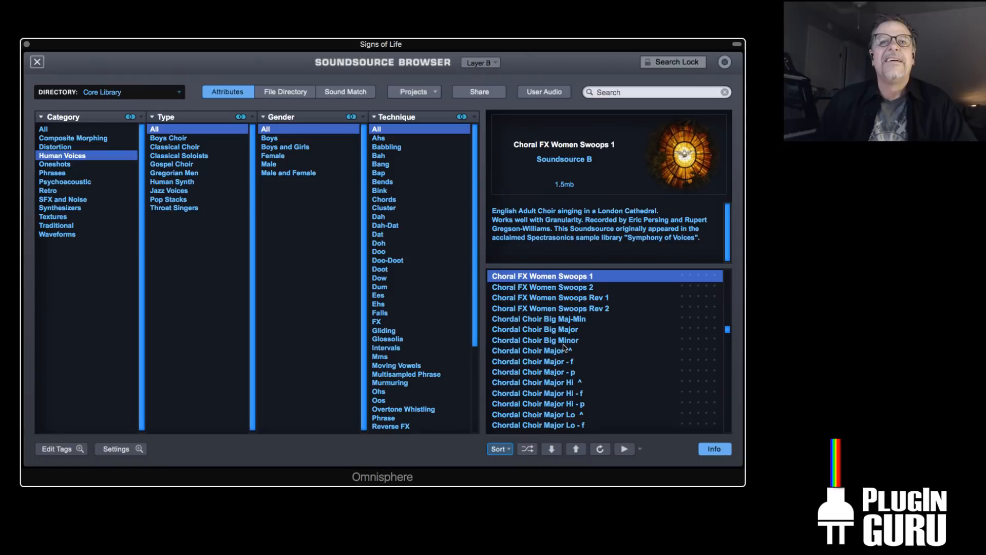
{"action": "scroll", "coordinate": [564, 348], "scroll_direction": "up", "scroll_amount": 2}
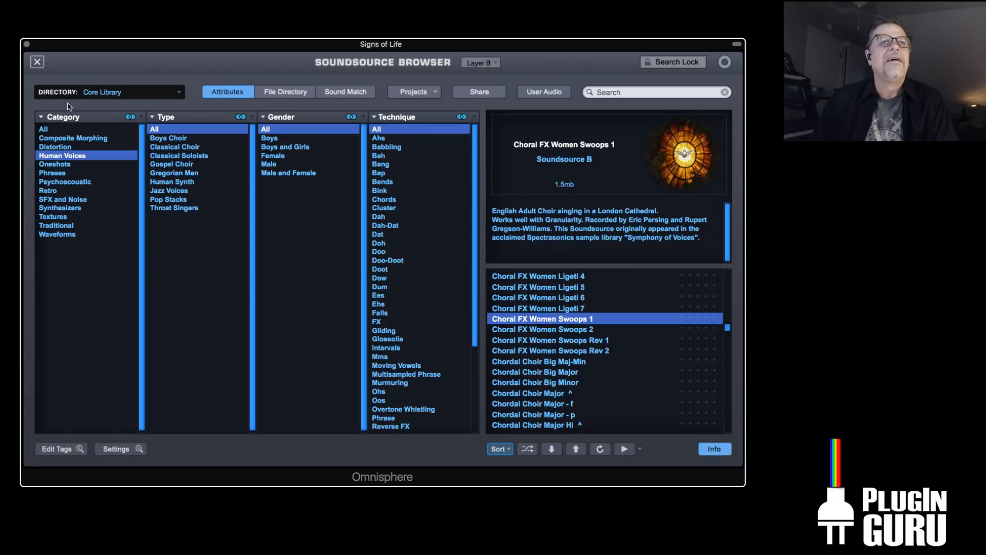
{"action": "left_click", "coordinate": [38, 63]}
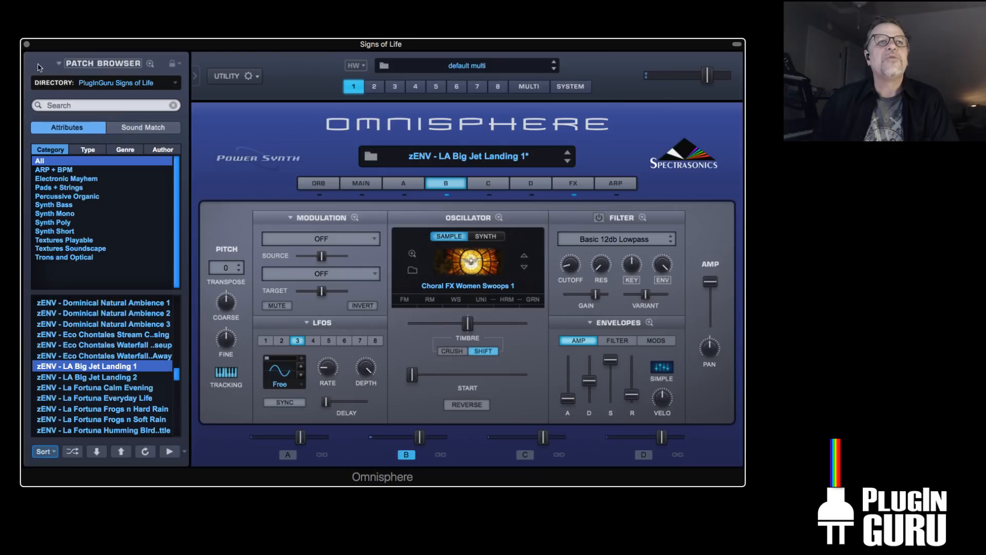
Lower layer A's level slightly and show its oscillator's waveshaper settings
{"action": "left_click", "coordinate": [404, 186]}
{"action": "left_click_drag", "start_coordinate": [301, 437], "coordinate": [288, 437]}
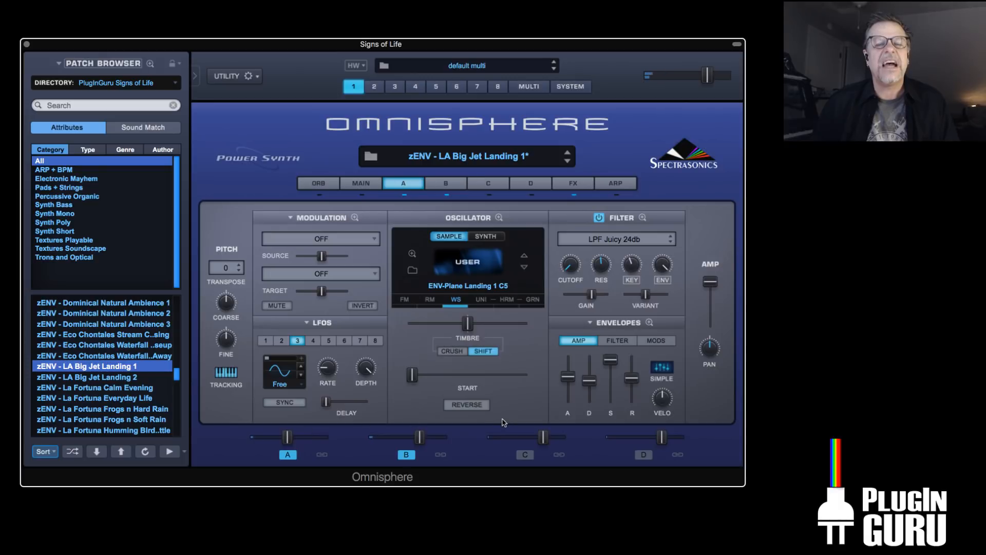
{"action": "left_click", "coordinate": [457, 302]}
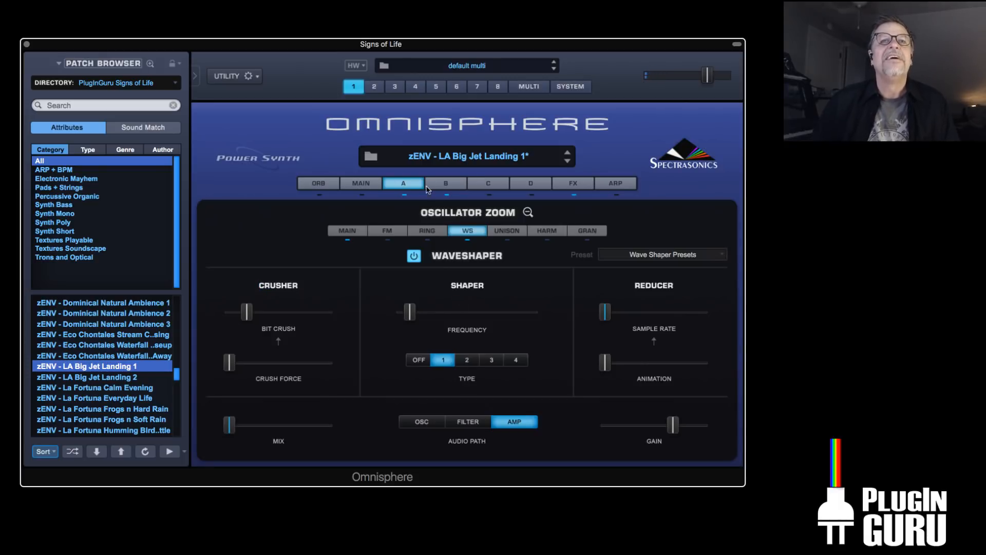
Audition the Chordal Choir Major Hi ^ soundsource in layer B and replace it with Choir Women Oos ^
{"action": "left_click", "coordinate": [446, 183]}
{"action": "left_click", "coordinate": [450, 184]}
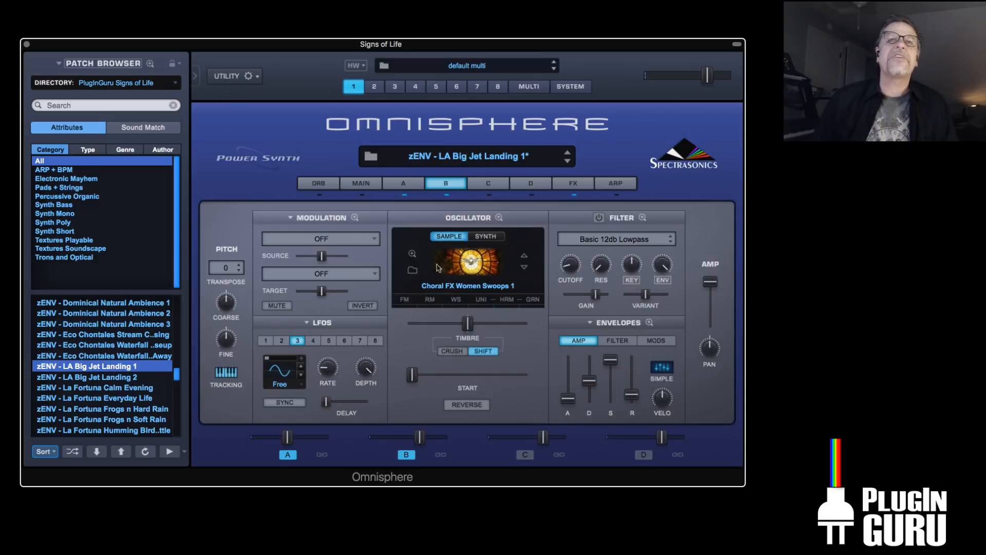
{"action": "left_click", "coordinate": [413, 270]}
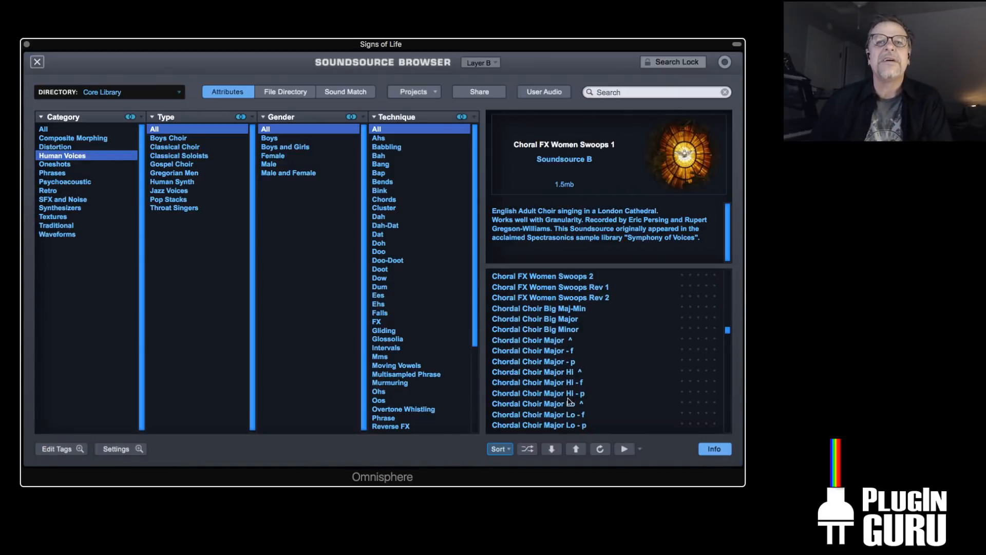
{"action": "left_click", "coordinate": [552, 373]}
{"action": "scroll", "coordinate": [553, 359], "scroll_direction": "up", "scroll_amount": 5}
{"action": "scroll", "coordinate": [553, 352], "scroll_direction": "up", "scroll_amount": 8}
{"action": "scroll", "coordinate": [553, 353], "scroll_direction": "up", "scroll_amount": 8}
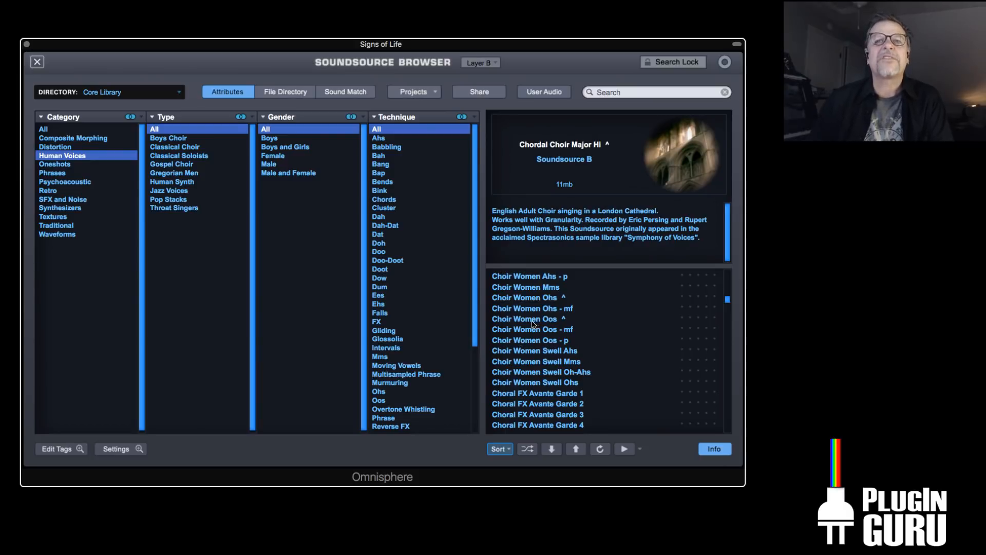
{"action": "left_click", "coordinate": [533, 322]}
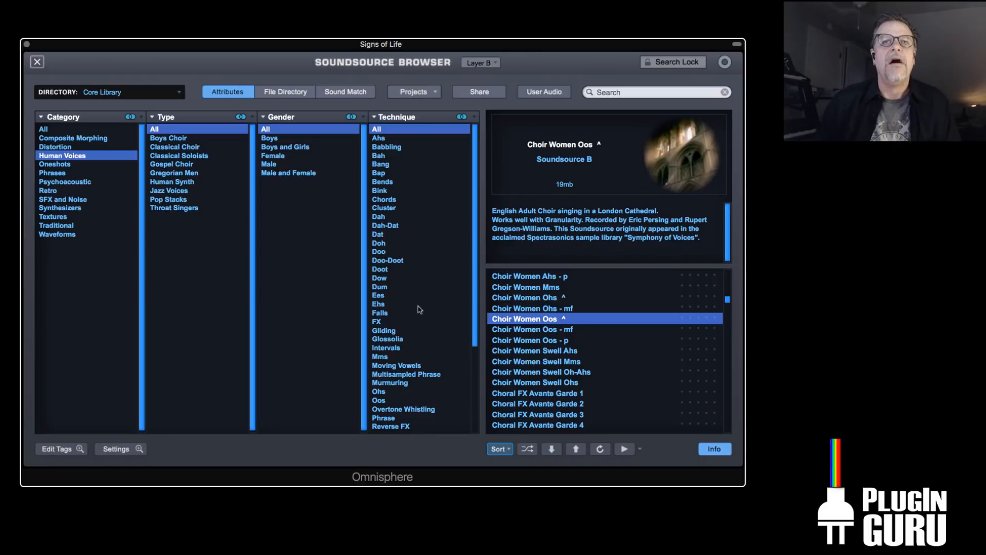
{"action": "left_click", "coordinate": [37, 62]}
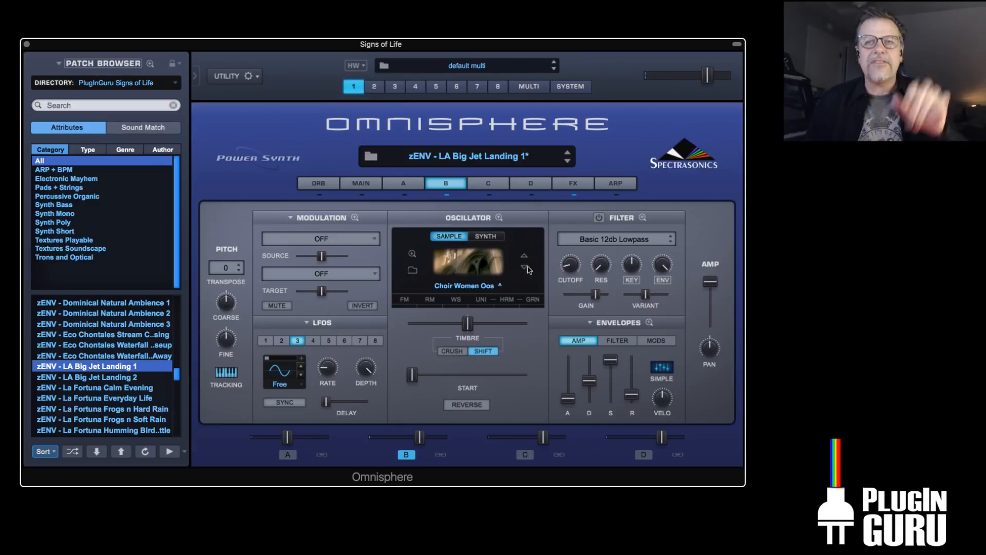
Lengthen the attack and release of layer B's amp envelope and turn on the layer's waveshaper
{"action": "left_click_drag", "start_coordinate": [572, 401], "coordinate": [582, 372]}
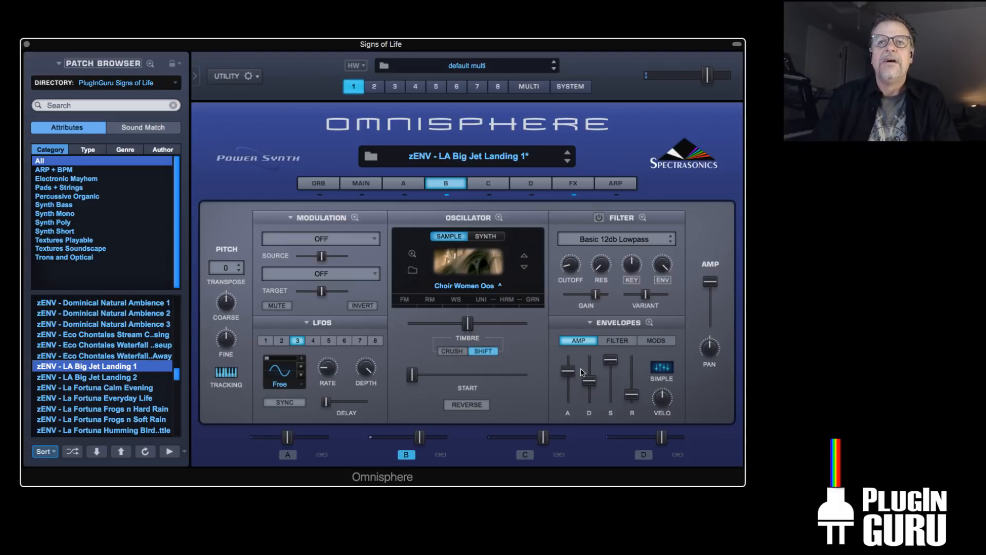
{"action": "left_click_drag", "start_coordinate": [632, 395], "coordinate": [634, 376]}
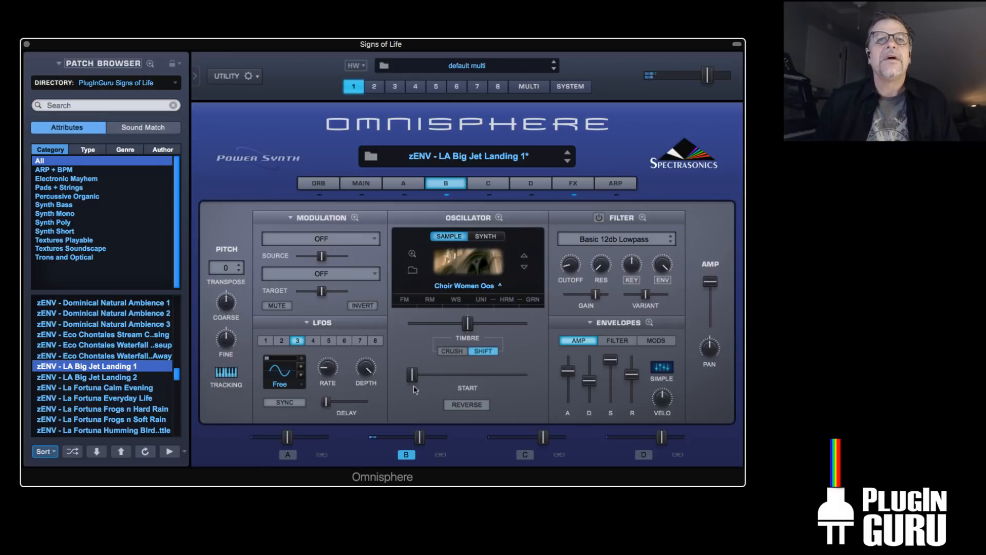
{"action": "left_click", "coordinate": [457, 304]}
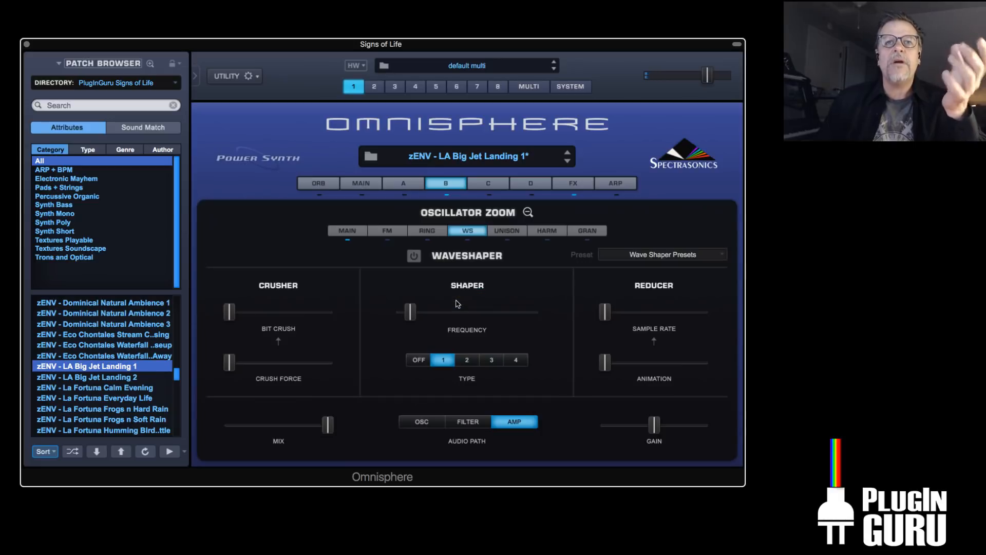
{"action": "left_click", "coordinate": [414, 256]}
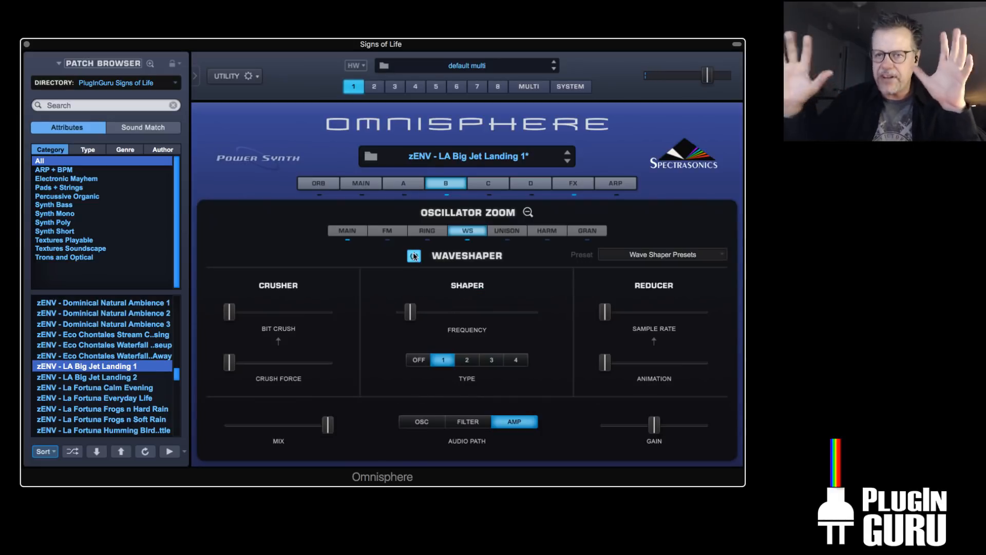
Raise the bit crush in layer B's waveshaper slightly and turn down the layer's filter resonance
{"action": "left_click_drag", "start_coordinate": [236, 312], "coordinate": [257, 318]}
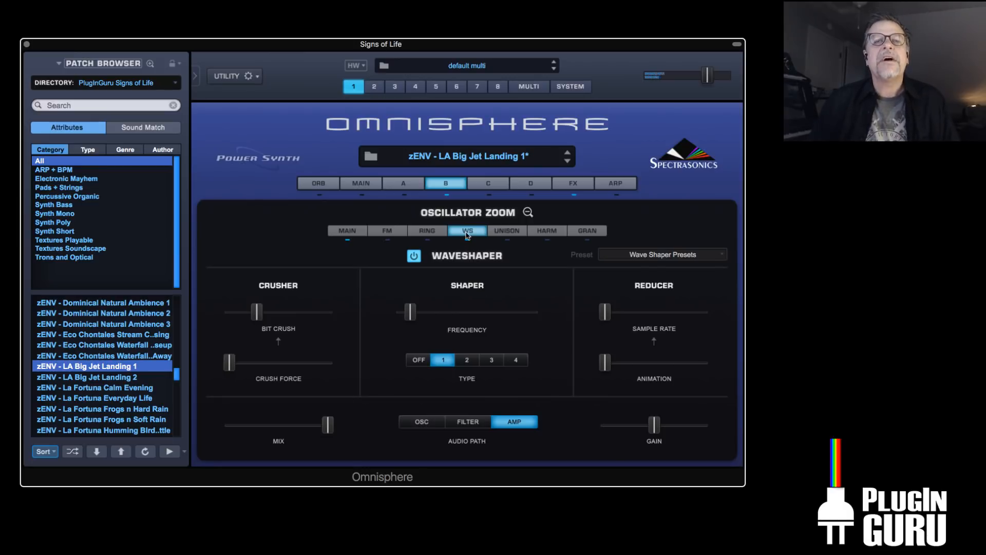
{"action": "left_click", "coordinate": [450, 208]}
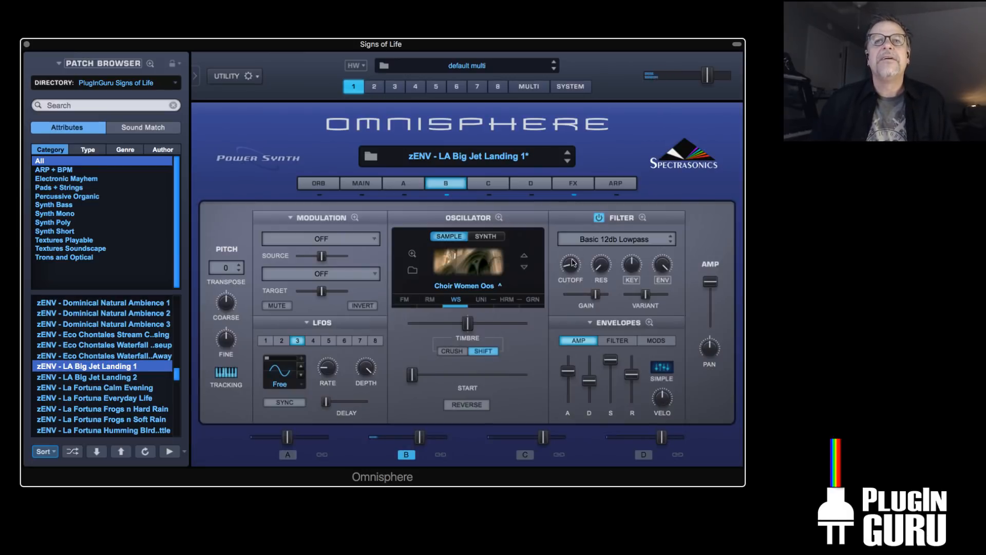
{"action": "mouse_move", "coordinate": [600, 265]}
{"action": "left_mouse_down"}
{"action": "mouse_move", "coordinate": [601, 244]}
{"action": "mouse_move", "coordinate": [575, 246]}
{"action": "mouse_move", "coordinate": [576, 236]}
{"action": "mouse_move", "coordinate": [594, 238]}
{"action": "mouse_move", "coordinate": [584, 266]}
{"action": "mouse_move", "coordinate": [591, 277]}
{"action": "left_mouse_up"}
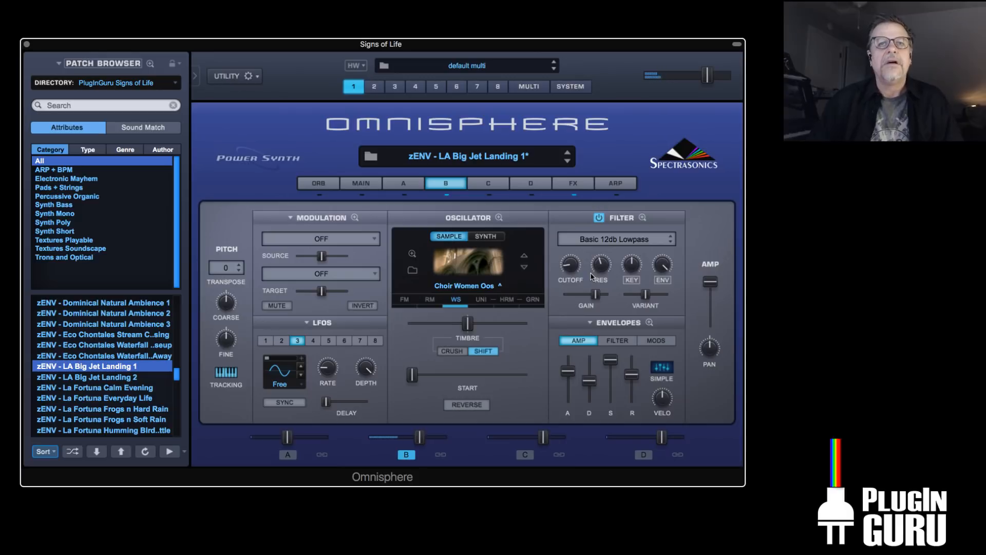
Try the FILTER and OSC audio paths for layer B's waveshaper and readjust the layer's filter cutoff
{"action": "left_click", "coordinate": [456, 301]}
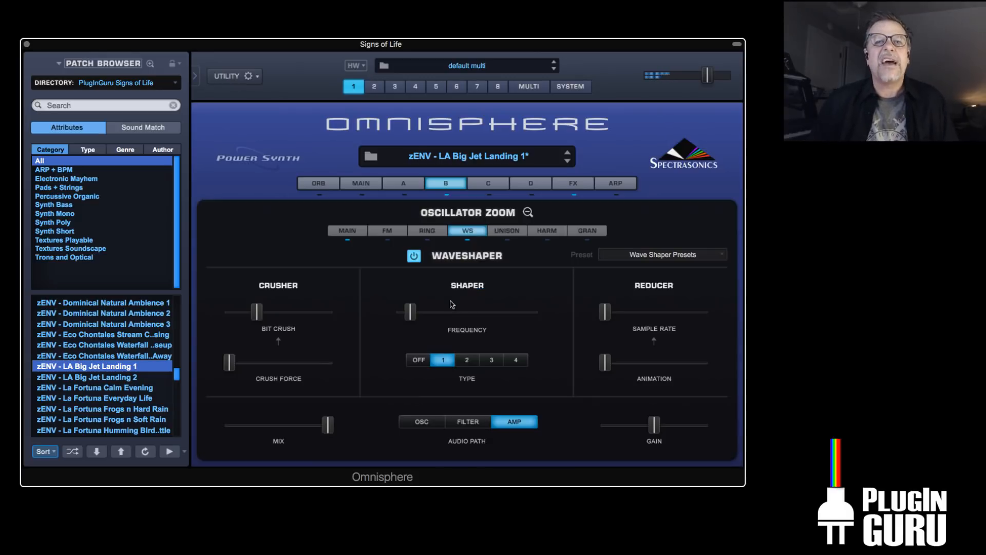
{"action": "left_click", "coordinate": [473, 424]}
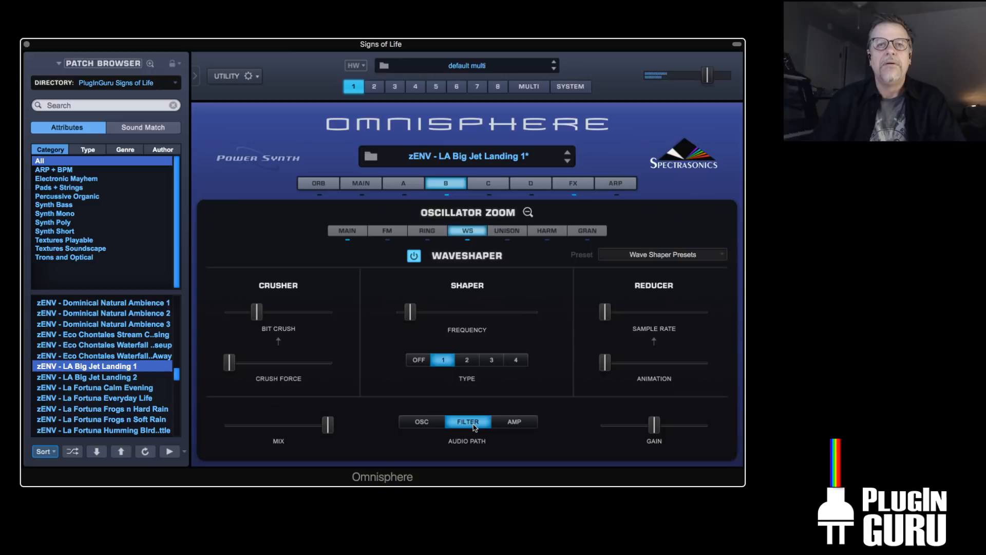
{"action": "left_click", "coordinate": [430, 422]}
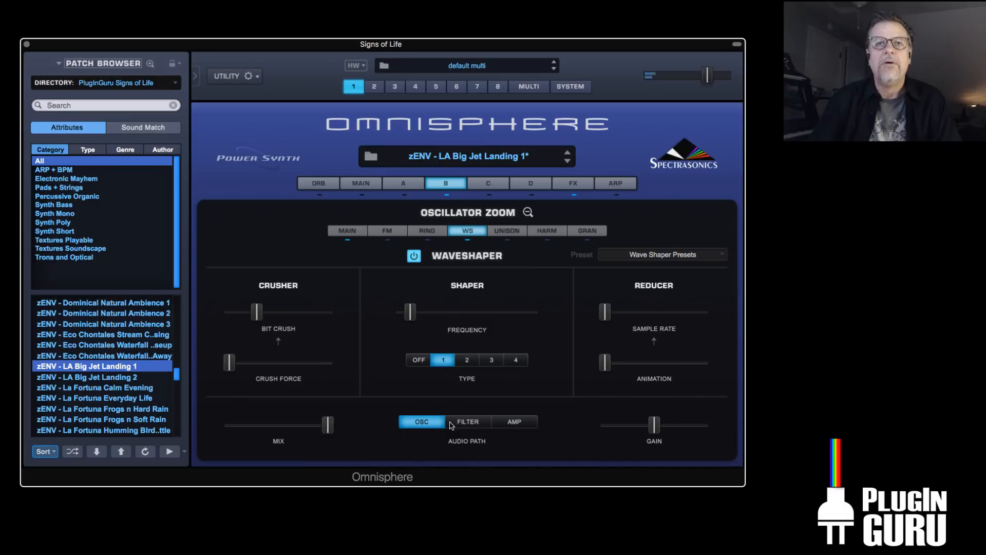
{"action": "left_click", "coordinate": [446, 184]}
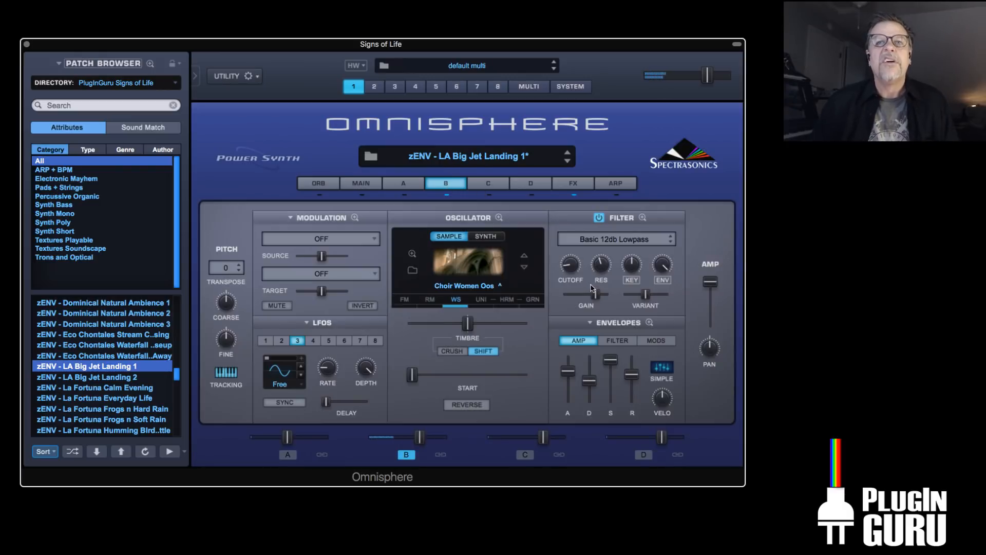
{"action": "left_click_drag", "start_coordinate": [572, 272], "coordinate": [568, 317]}
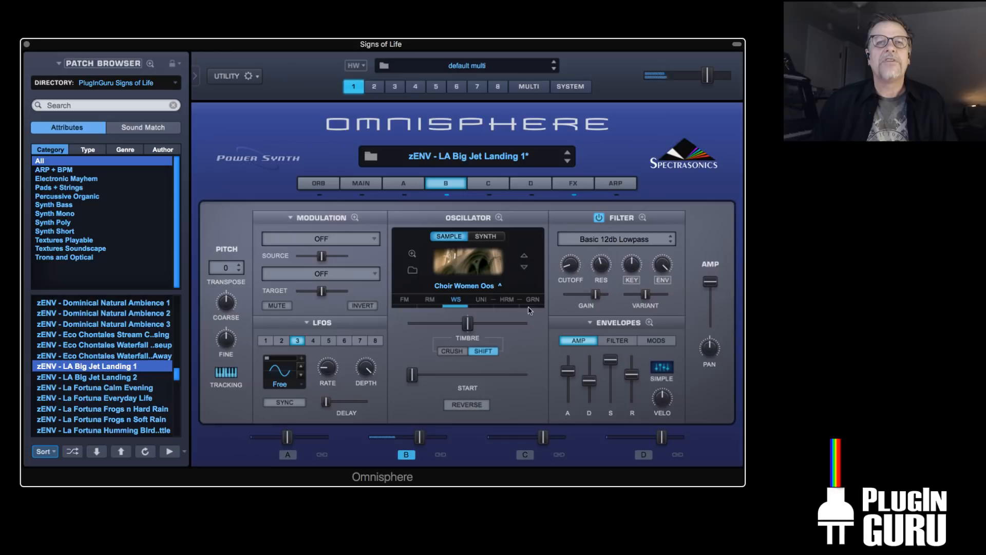
Raise the waveshaper's sample rate reduction and bit crush slightly, and route its audio path to OSC
{"action": "left_click", "coordinate": [456, 303]}
{"action": "left_click", "coordinate": [468, 420]}
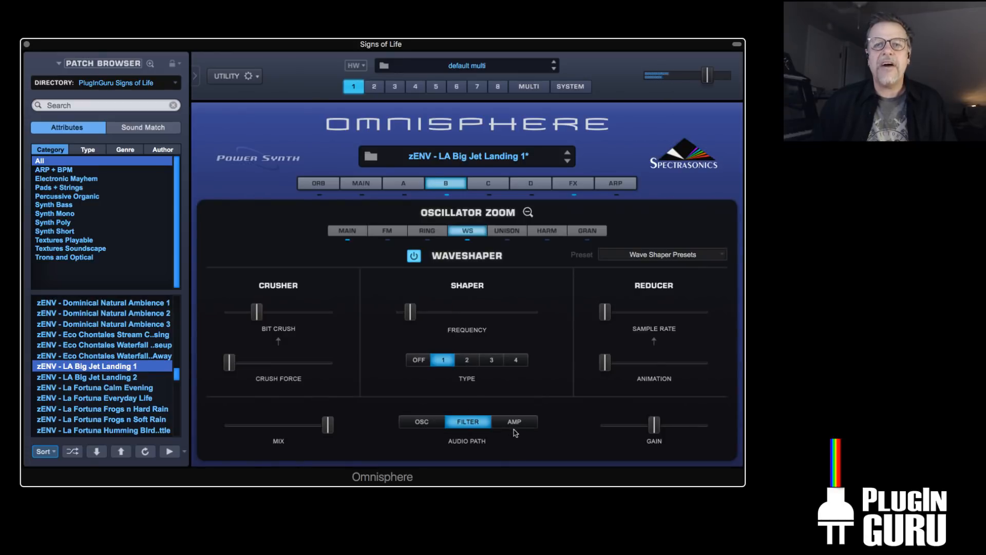
{"action": "left_click_drag", "start_coordinate": [605, 311], "coordinate": [617, 312]}
{"action": "left_click_drag", "start_coordinate": [257, 312], "coordinate": [268, 312]}
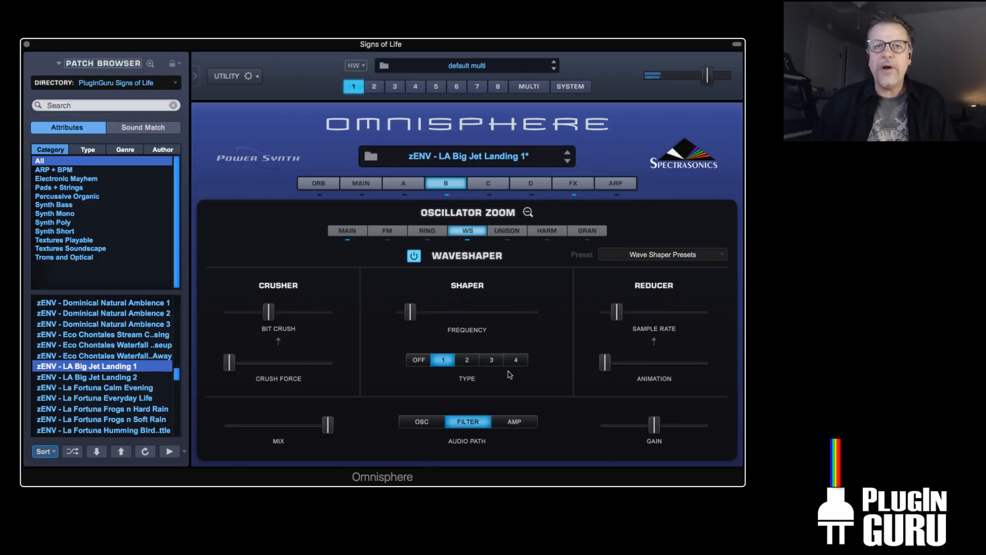
{"action": "left_click", "coordinate": [415, 425]}
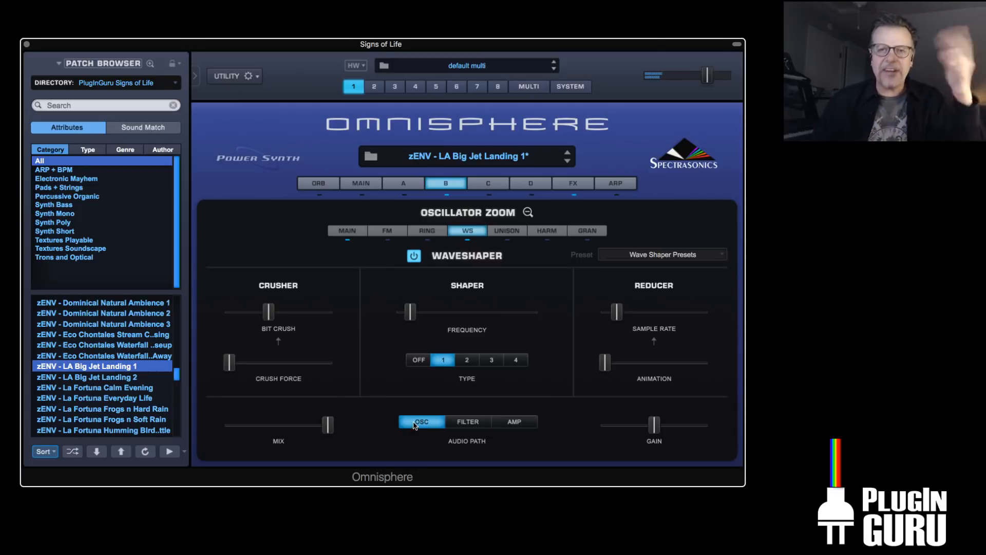
Set layer B's filter cutoff to about 0.069 kHz
{"action": "left_click", "coordinate": [449, 186]}
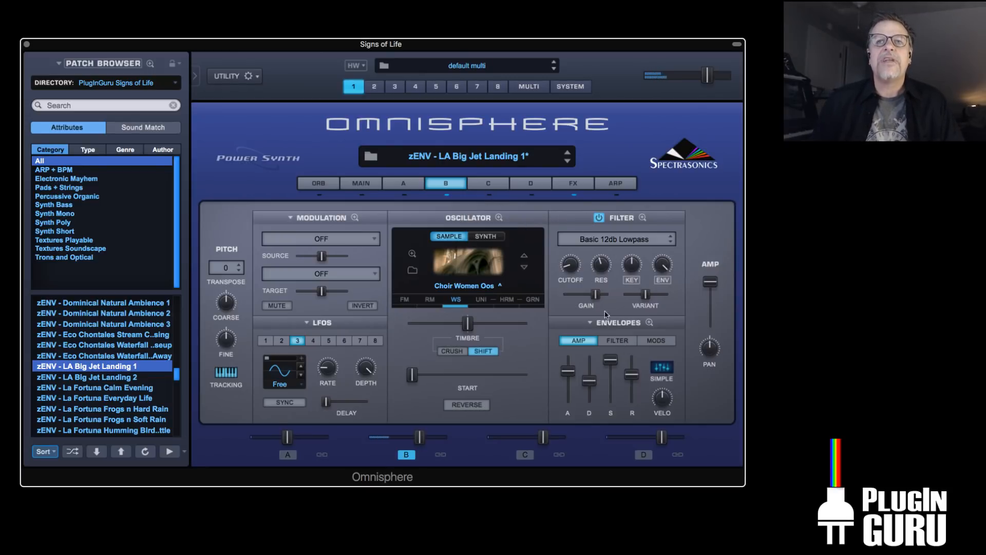
{"action": "left_click_drag", "start_coordinate": [568, 263], "coordinate": [570, 261]}
{"action": "left_click_drag", "start_coordinate": [573, 252], "coordinate": [579, 273]}
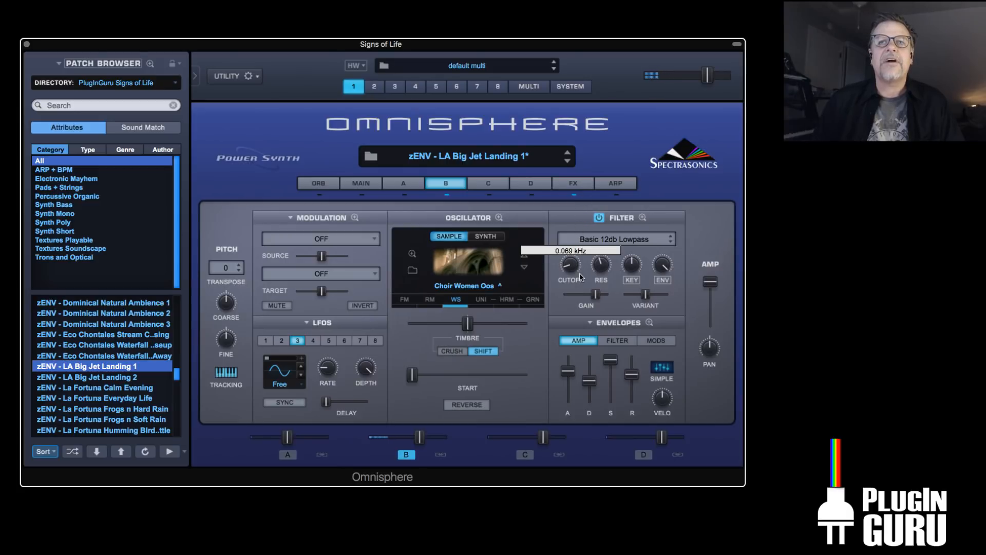
Copy layer A's filter envelope preset and paste it onto layer B's filter envelope
{"action": "left_click", "coordinate": [623, 340]}
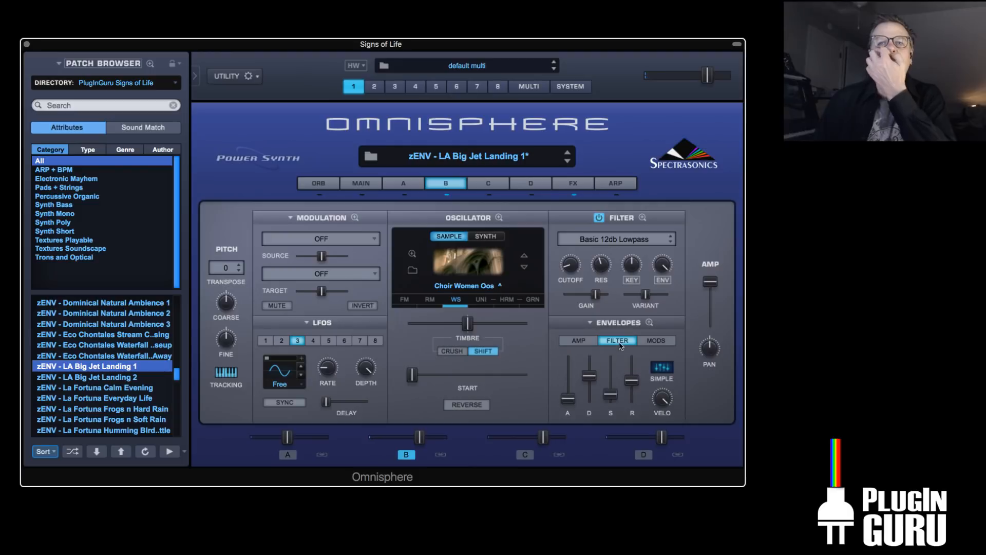
{"action": "left_click", "coordinate": [650, 322]}
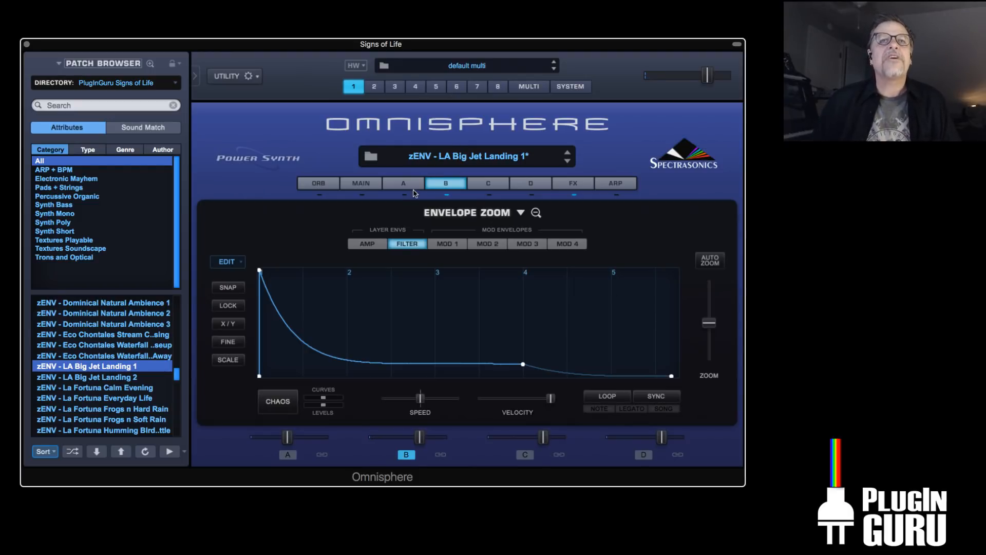
{"action": "left_click", "coordinate": [410, 185]}
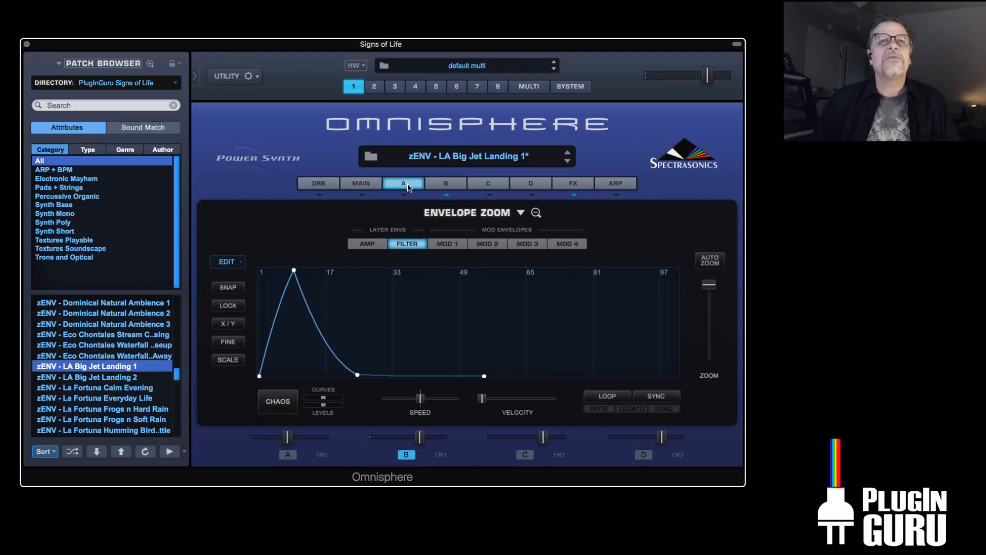
{"action": "left_click", "coordinate": [522, 213]}
{"action": "left_click", "coordinate": [529, 222]}
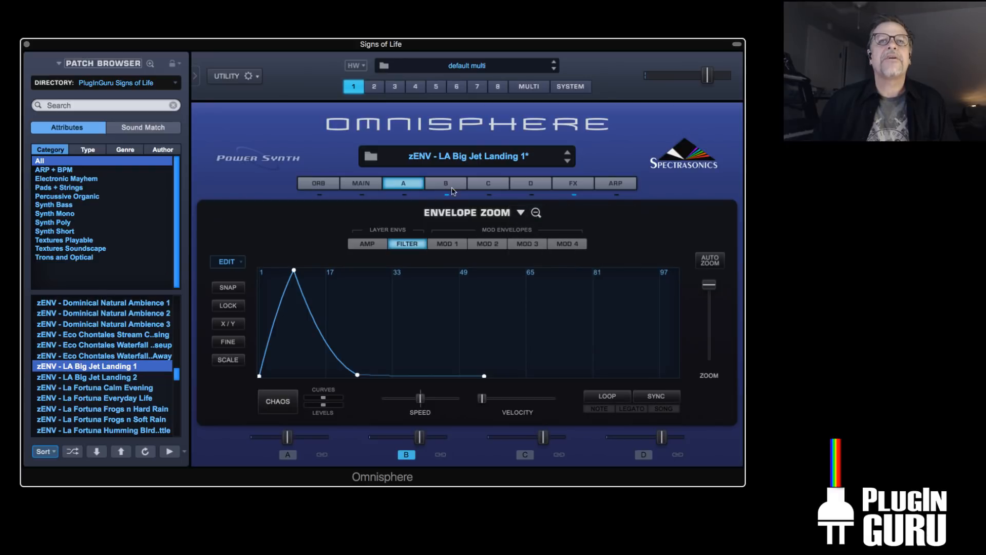
{"action": "left_click", "coordinate": [451, 186]}
{"action": "left_click", "coordinate": [518, 212]}
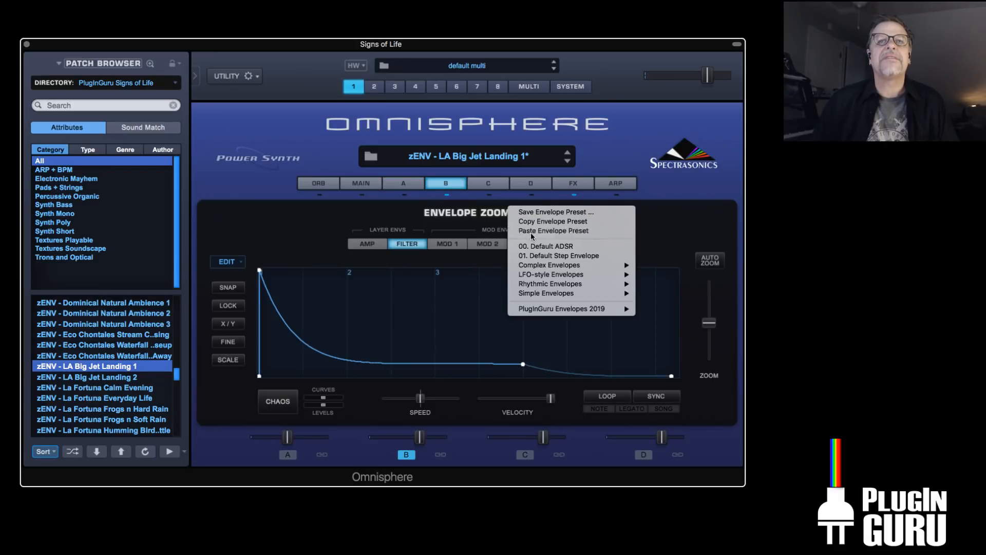
{"action": "left_click", "coordinate": [532, 232]}
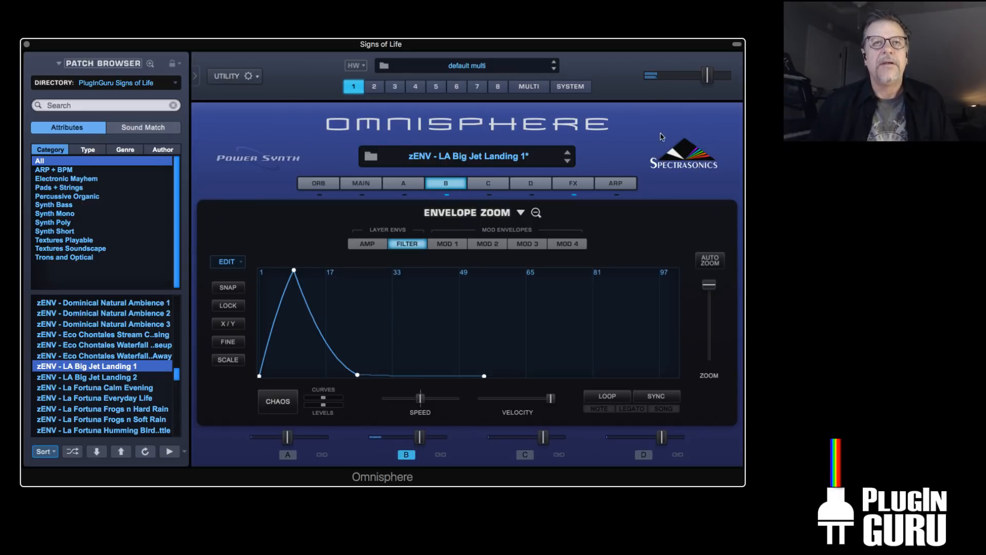
Turn on layer A, and with the points locked shift layer B's filter envelope peak to about 12 on the time axis
{"action": "left_click", "coordinate": [406, 199]}
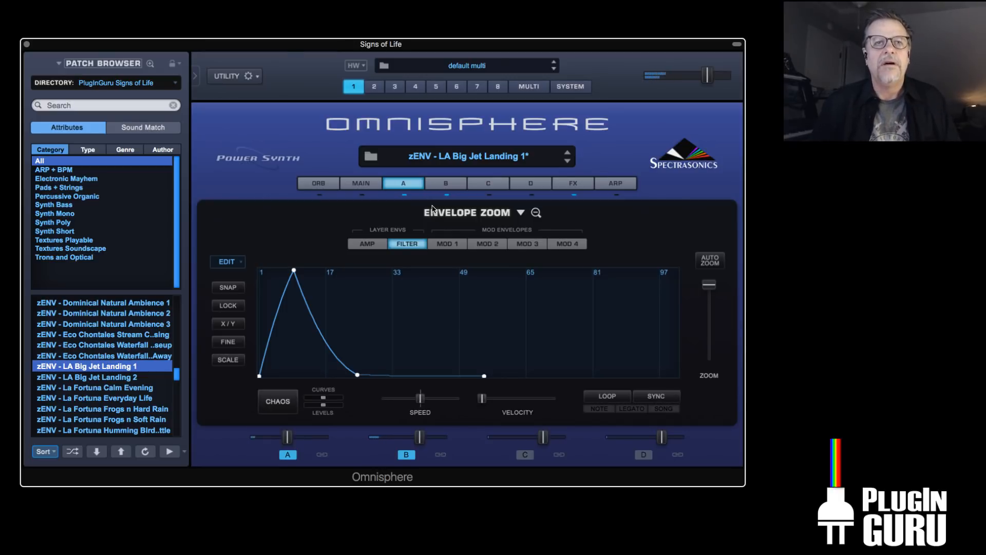
{"action": "left_click", "coordinate": [459, 183]}
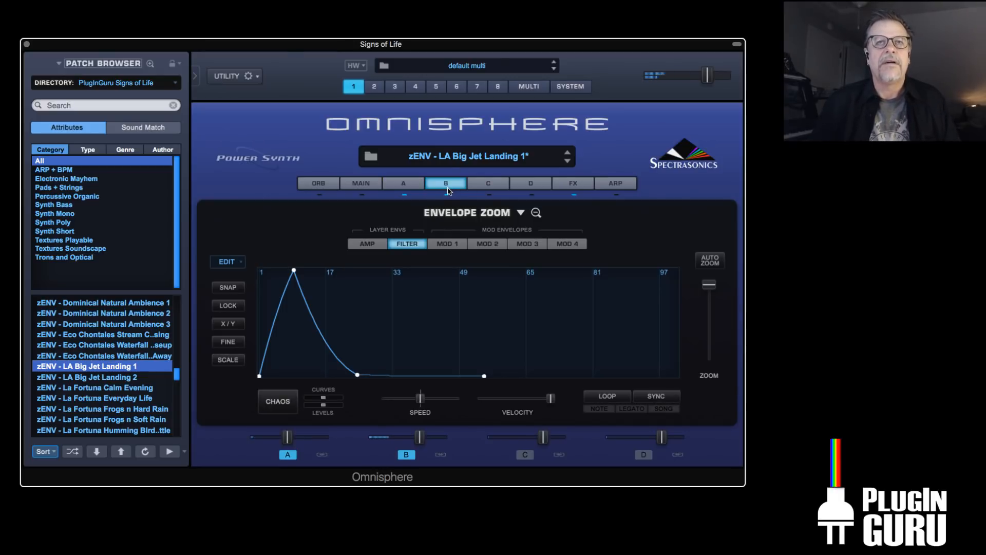
{"action": "left_click", "coordinate": [229, 307]}
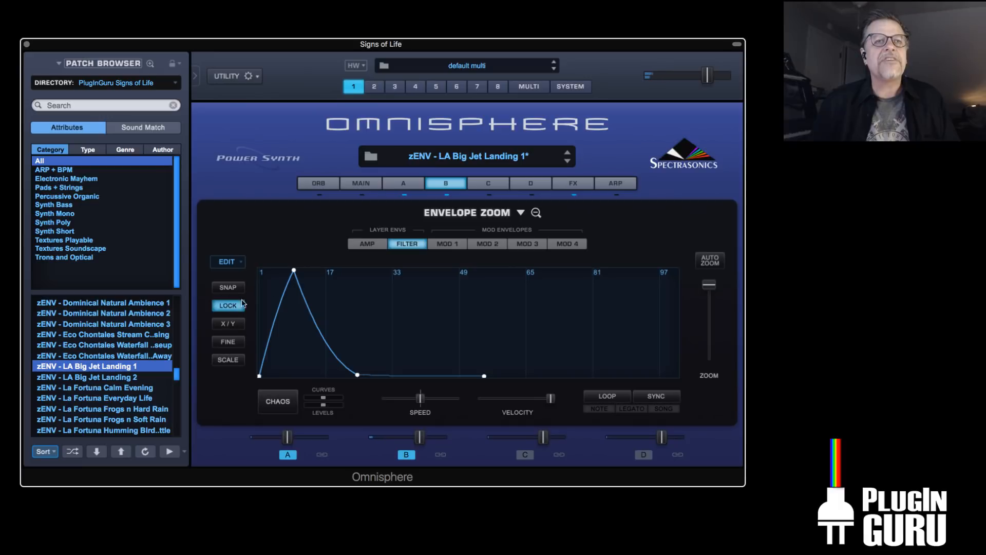
{"action": "left_click_drag", "start_coordinate": [295, 271], "coordinate": [306, 268]}
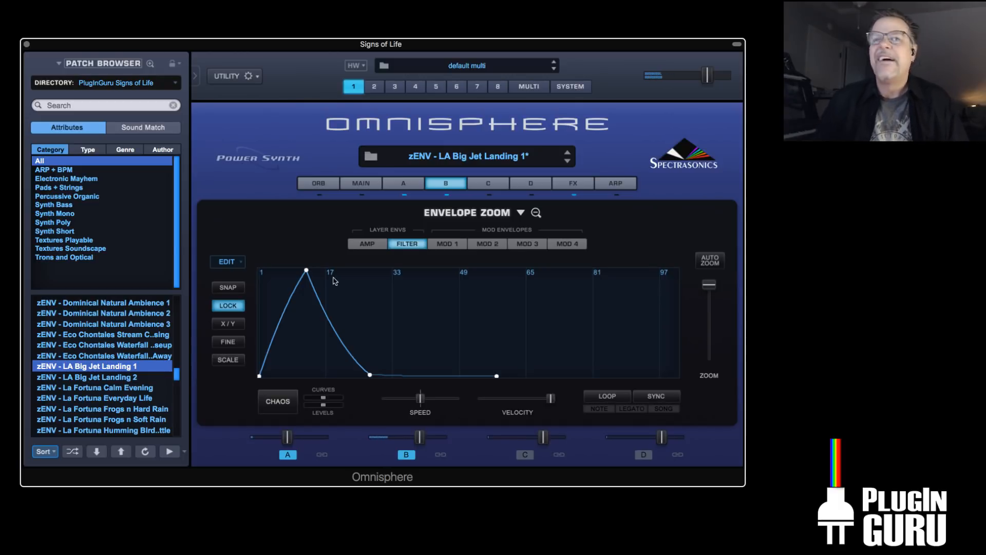
{"action": "left_click", "coordinate": [458, 188]}
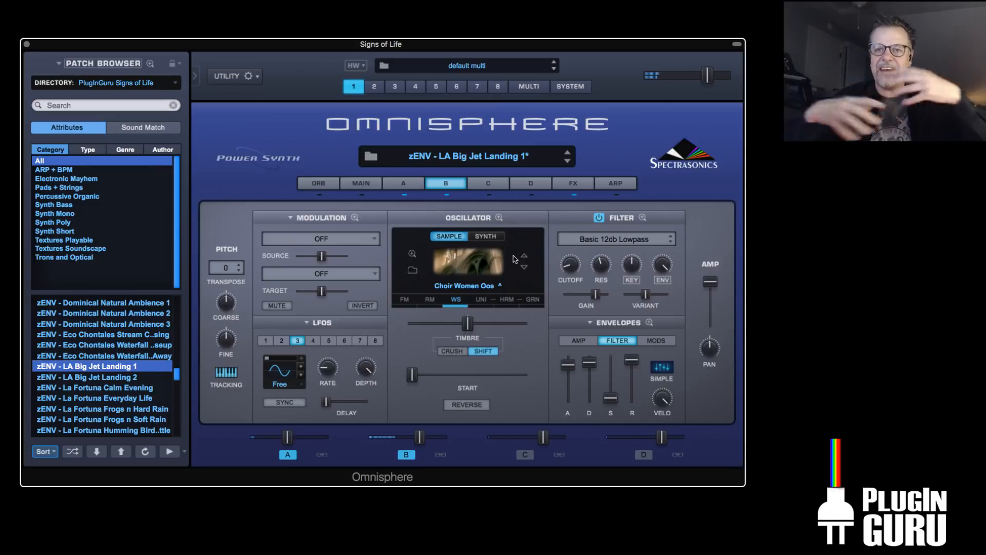
Turn on layer C, set its oscillator to Sample and load ENV-La Fortuna Gentle Rain 1 C5 from the PluginGuru Signs of Life category
{"action": "left_click", "coordinate": [493, 188]}
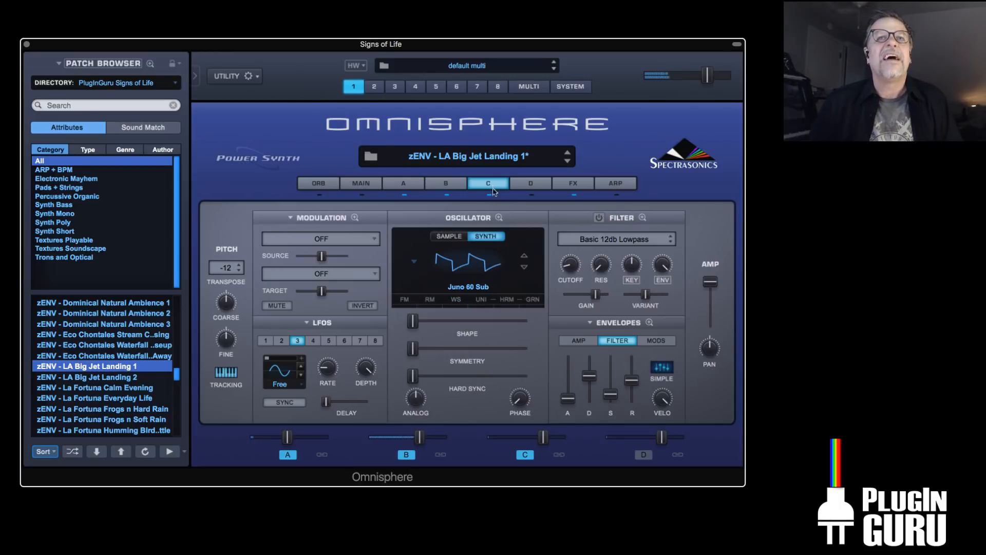
{"action": "left_click_drag", "start_coordinate": [175, 376], "coordinate": [177, 357]}
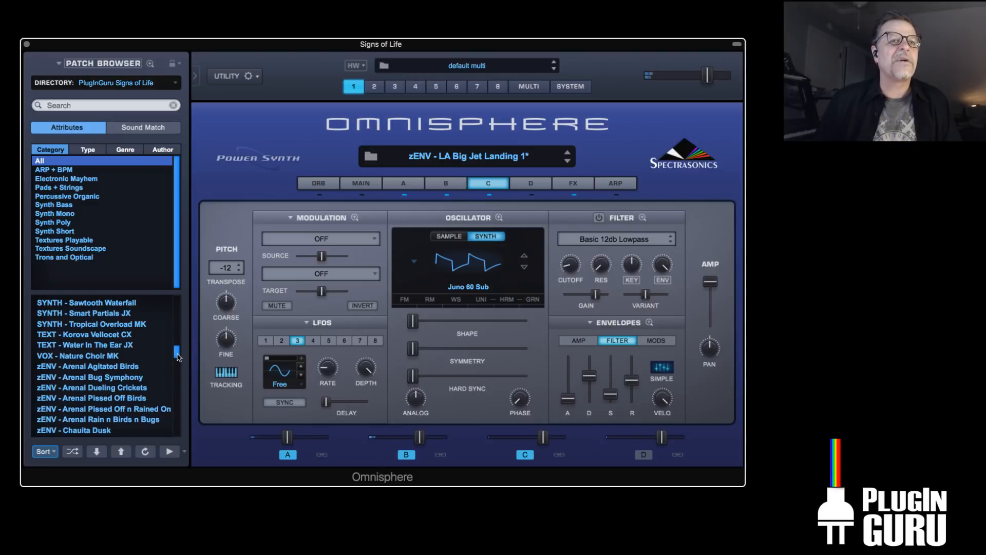
{"action": "left_click_drag", "start_coordinate": [178, 357], "coordinate": [178, 387]}
{"action": "left_click", "coordinate": [448, 237]}
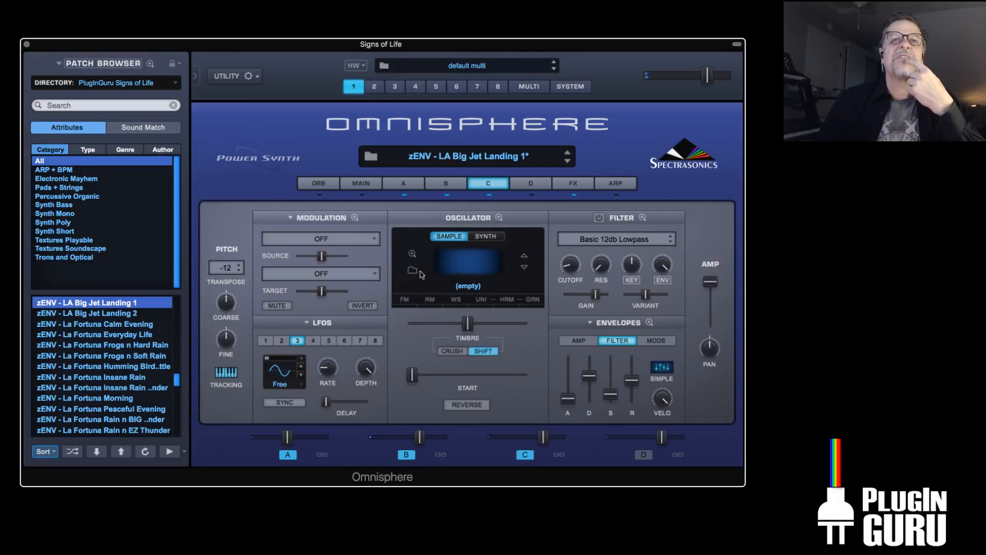
{"action": "left_click", "coordinate": [414, 277]}
{"action": "left_click", "coordinate": [107, 95]}
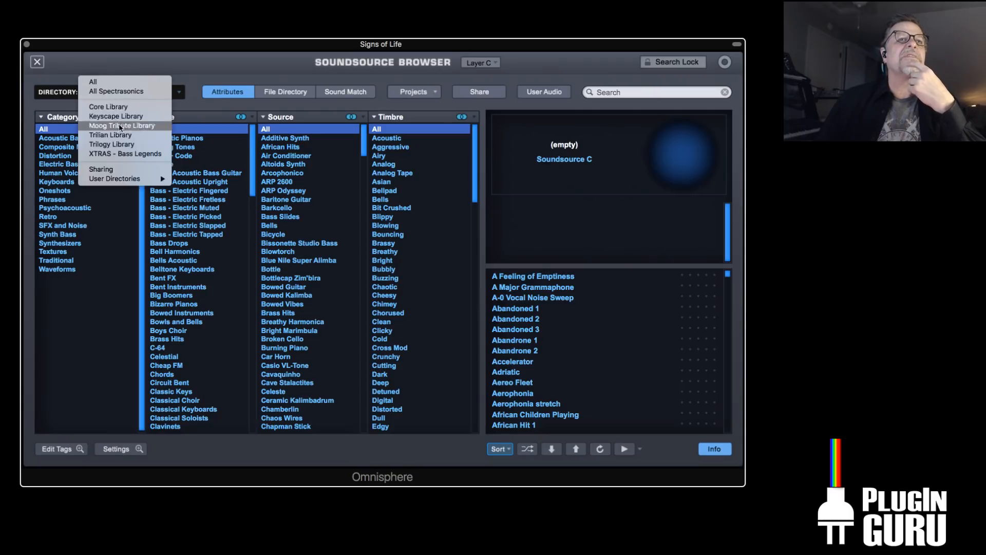
{"action": "left_click", "coordinate": [93, 82]}
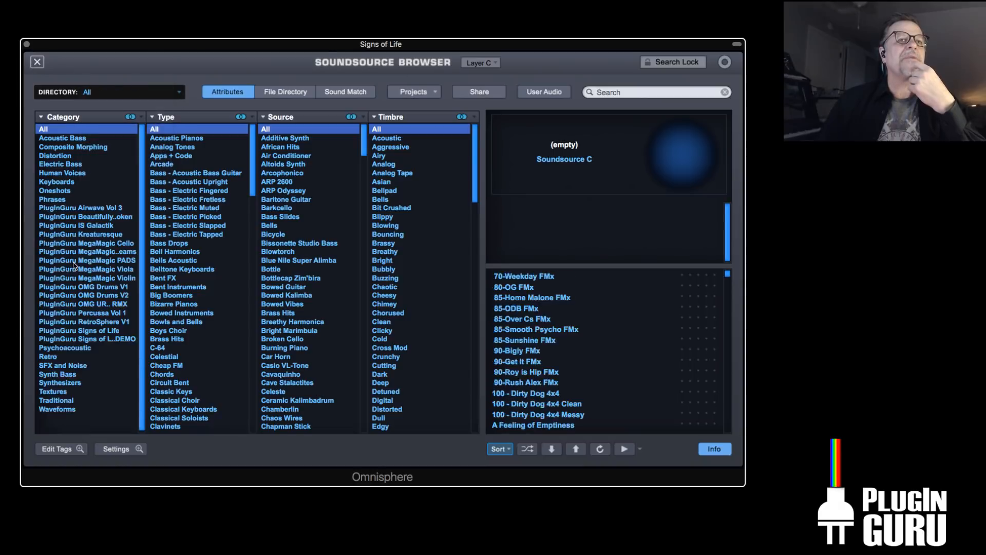
{"action": "left_click", "coordinate": [88, 332]}
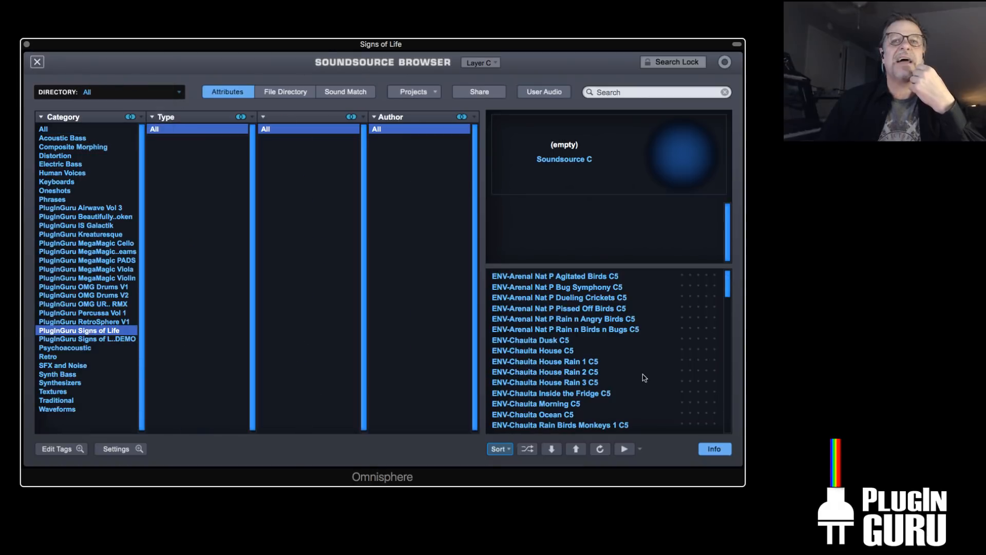
{"action": "left_click_drag", "start_coordinate": [728, 278], "coordinate": [730, 310]}
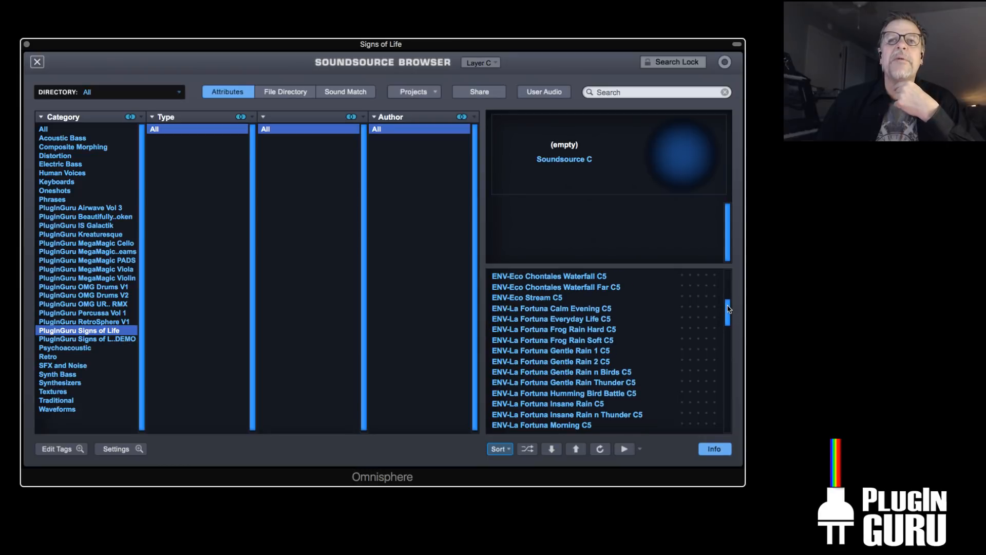
{"action": "left_click", "coordinate": [572, 352]}
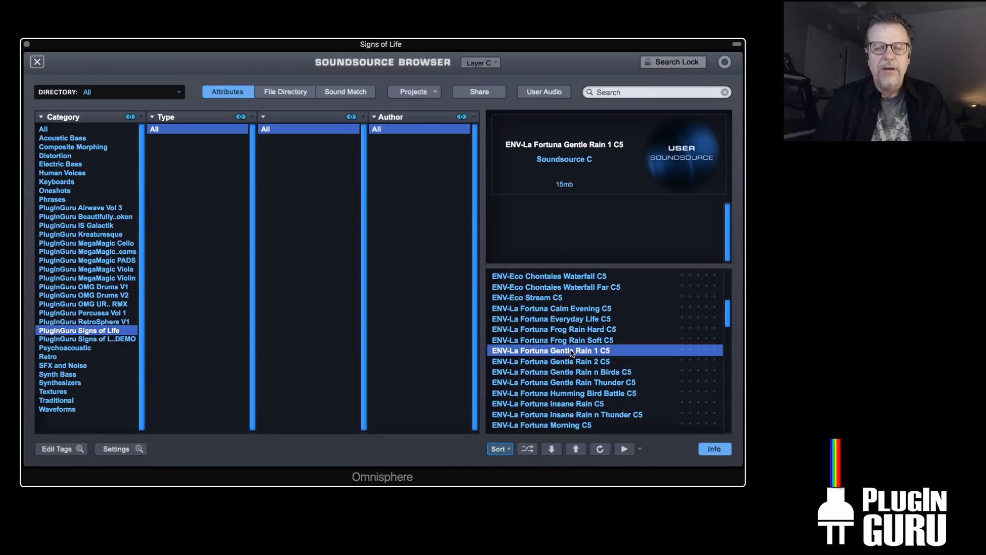
{"action": "left_click", "coordinate": [37, 62]}
Reshape layer C's amp envelope with locked points so it stays low until about 8, peaks near 14 and fades out by about 24
{"action": "left_click", "coordinate": [649, 323]}
{"action": "left_click", "coordinate": [374, 244]}
{"action": "left_click_drag", "start_coordinate": [711, 324], "coordinate": [715, 304]}
{"action": "left_click", "coordinate": [227, 305]}
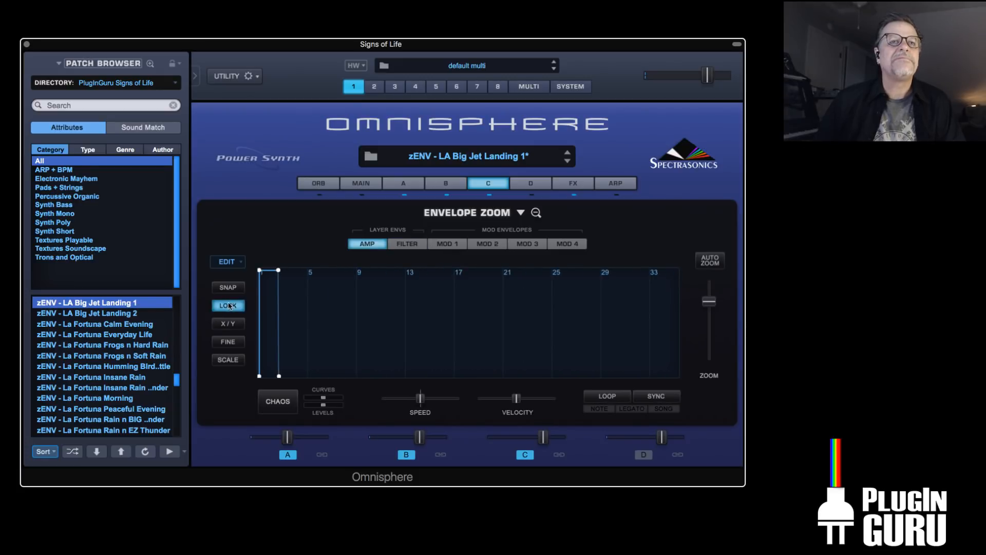
{"action": "left_click_drag", "start_coordinate": [259, 269], "coordinate": [348, 375]}
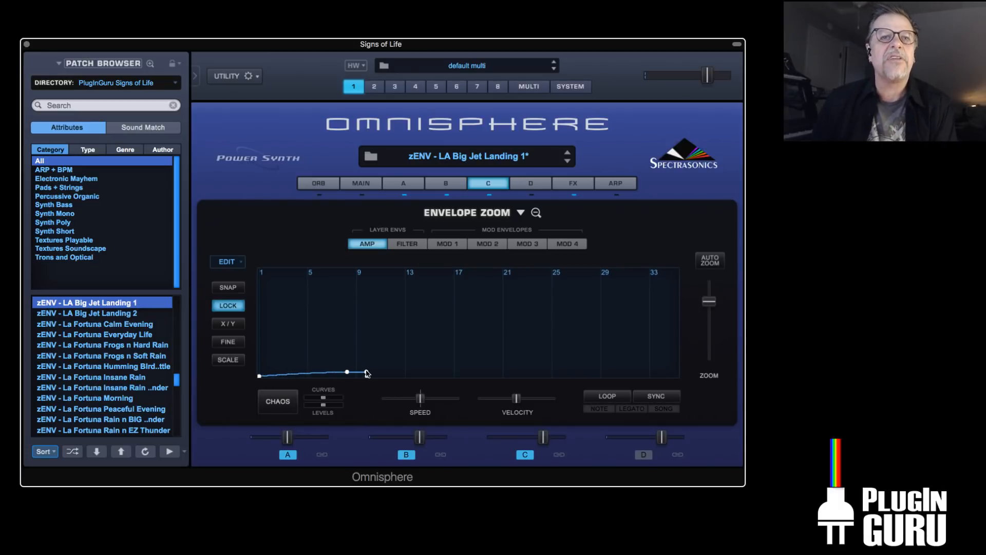
{"action": "right_click", "coordinate": [353, 376]}
{"action": "left_click", "coordinate": [374, 394]}
{"action": "left_click_drag", "start_coordinate": [360, 374], "coordinate": [545, 401]}
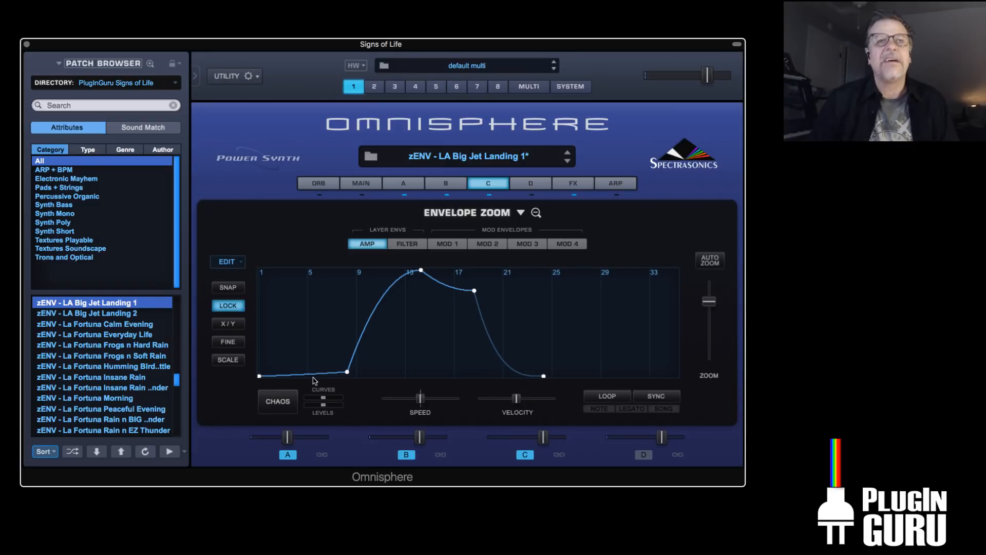
Set layer C's transpose to 0 and shift its locked amp envelope earlier so the rise starts at about 7
{"action": "left_click", "coordinate": [478, 185]}
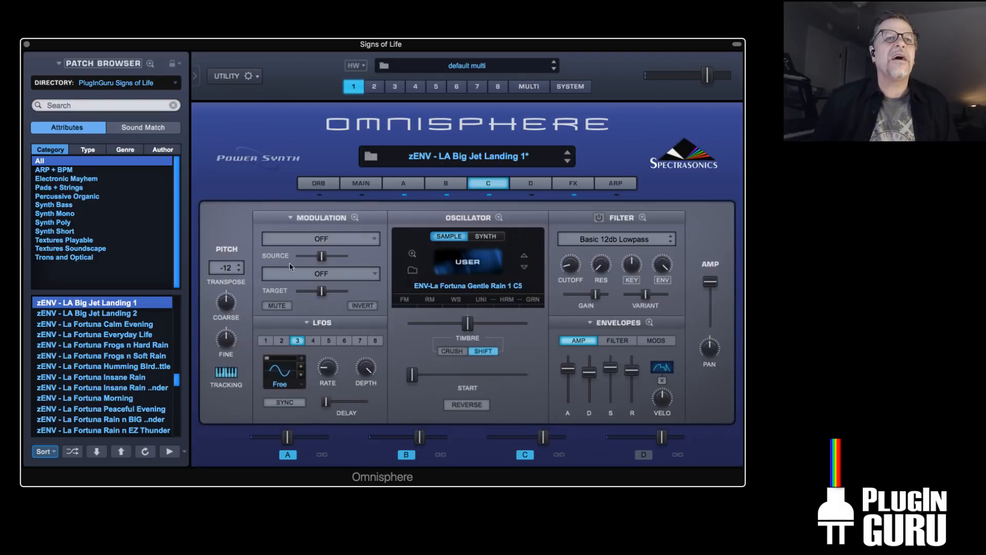
{"action": "left_click", "coordinate": [229, 272]}
{"action": "left_click", "coordinate": [227, 155]}
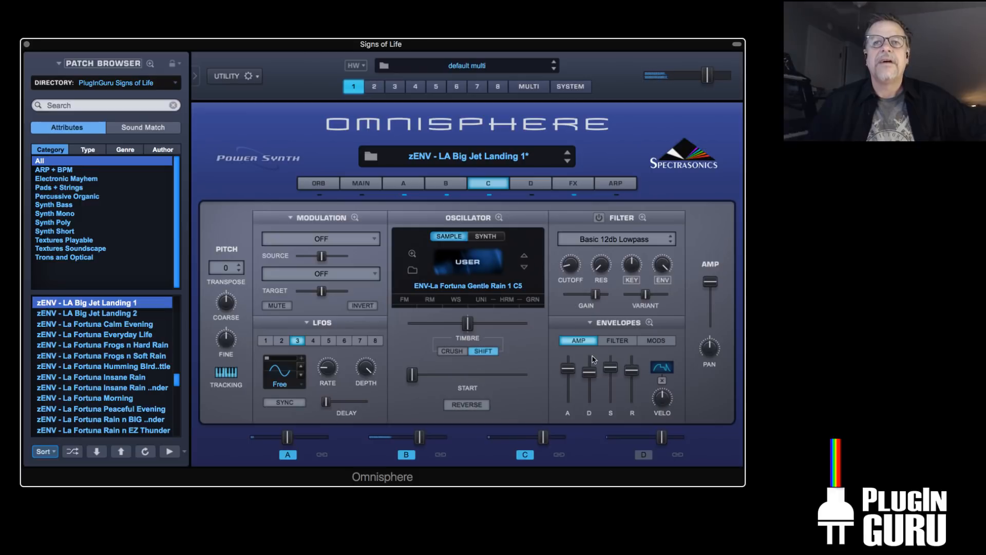
{"action": "left_click", "coordinate": [651, 323]}
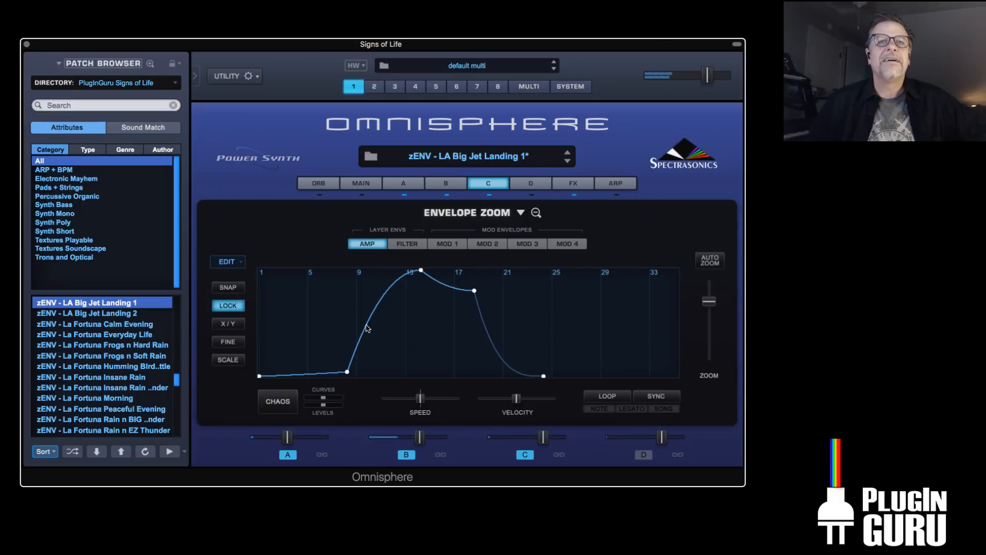
{"action": "left_click_drag", "start_coordinate": [348, 373], "coordinate": [334, 371]}
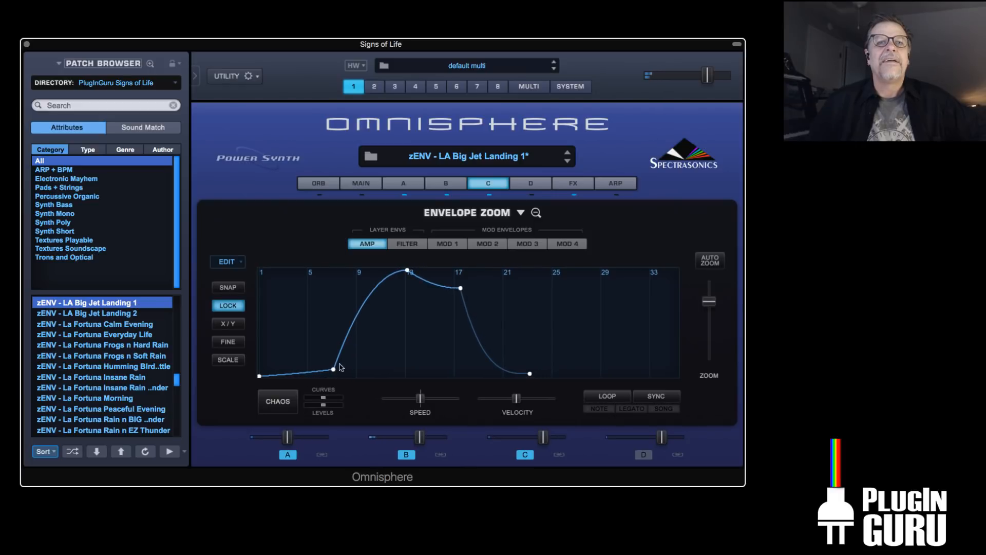
{"action": "left_click", "coordinate": [588, 183]}
{"action": "left_click", "coordinate": [556, 219]}
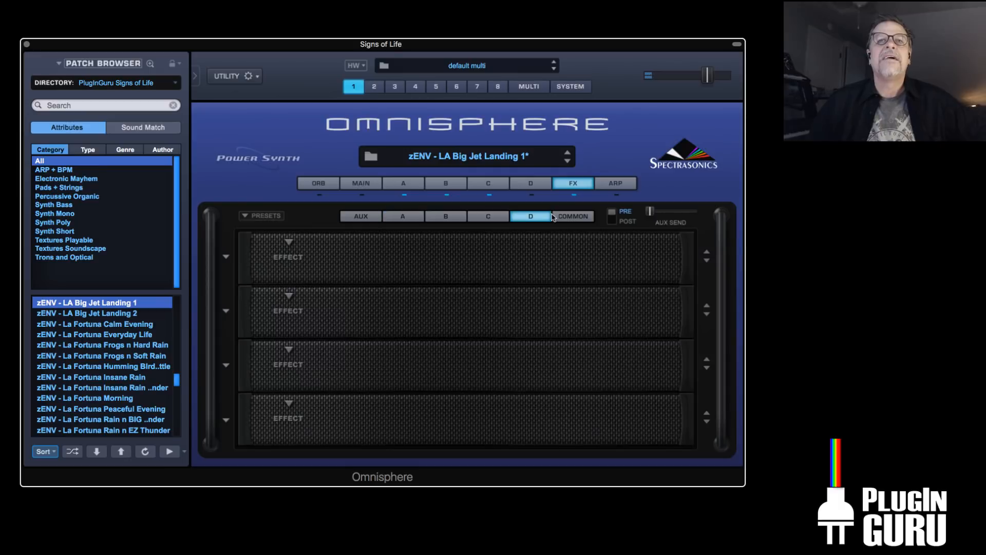
{"action": "mouse_move", "coordinate": [355, 314]}
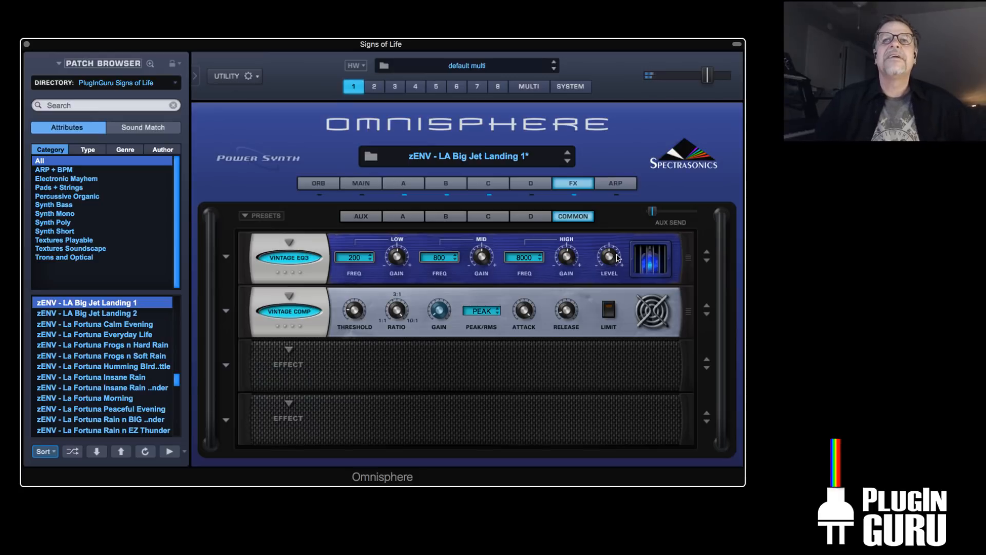
{"action": "mouse_move", "coordinate": [612, 259]}
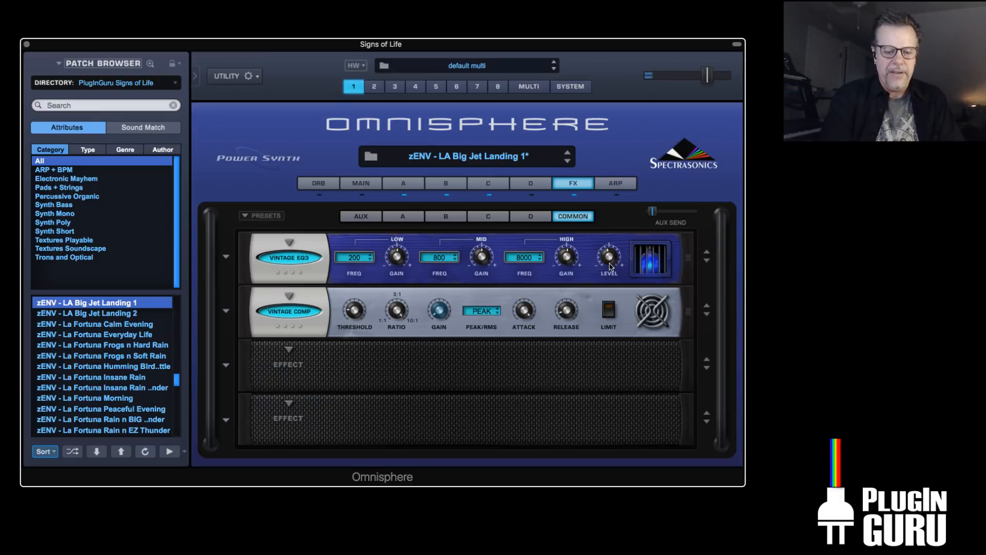
Load the Boys Choir Ahs - p soundsource from the Core Library's Human Voices category into layer D
{"action": "left_click", "coordinate": [532, 184]}
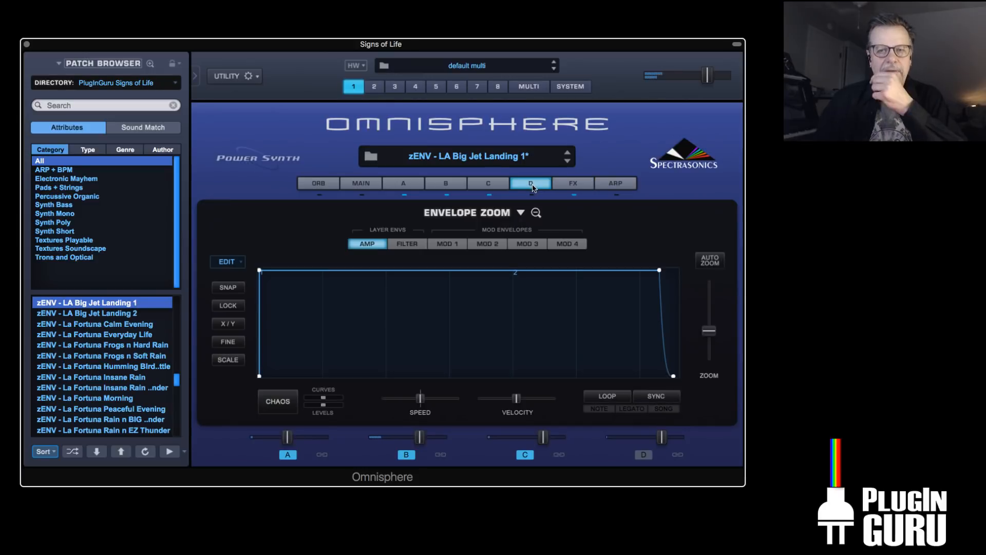
{"action": "left_click", "coordinate": [532, 185]}
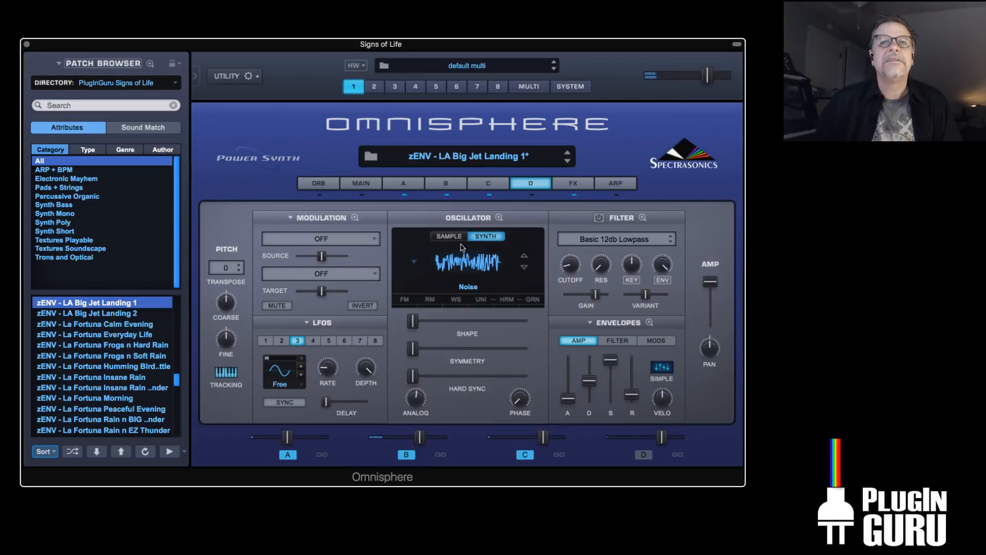
{"action": "left_click", "coordinate": [412, 271]}
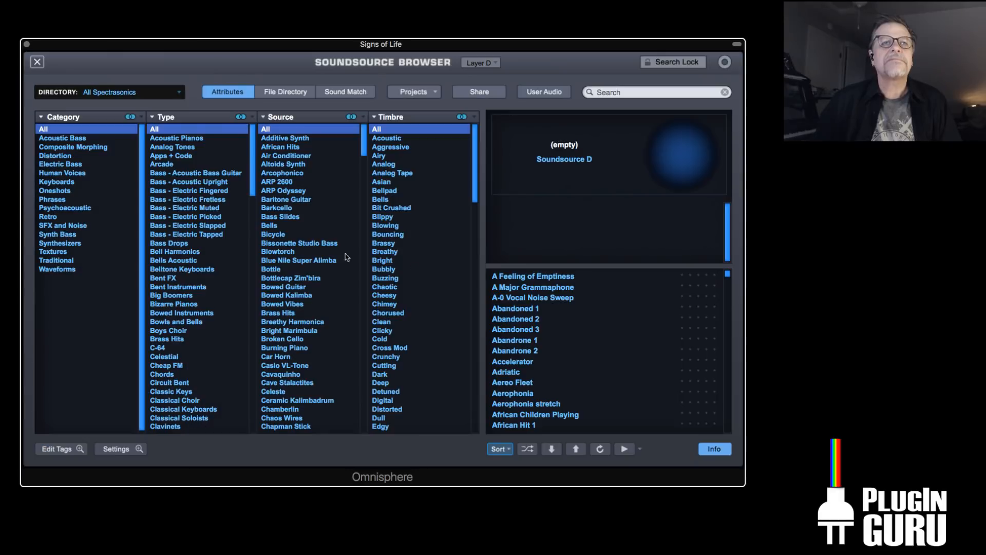
{"action": "left_click", "coordinate": [111, 91]}
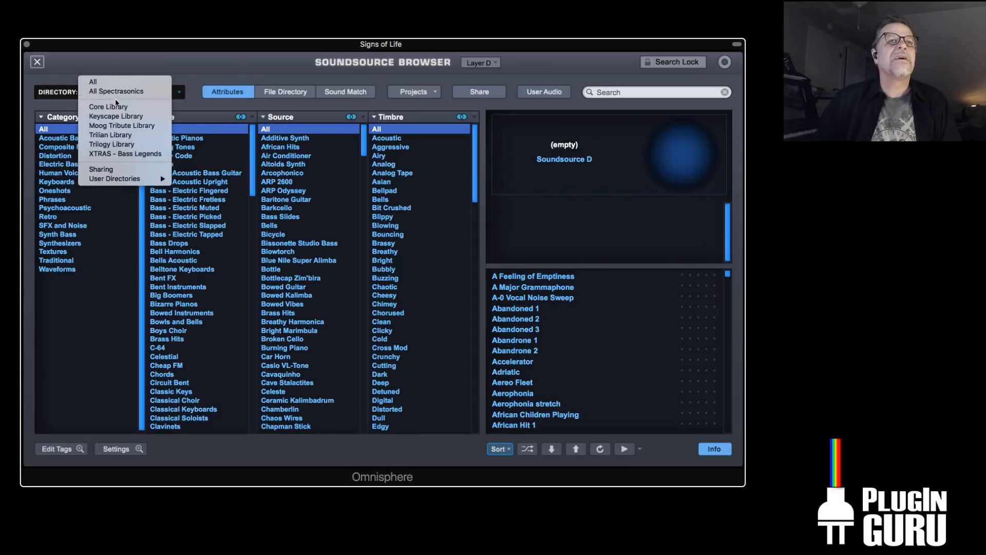
{"action": "left_click", "coordinate": [119, 107]}
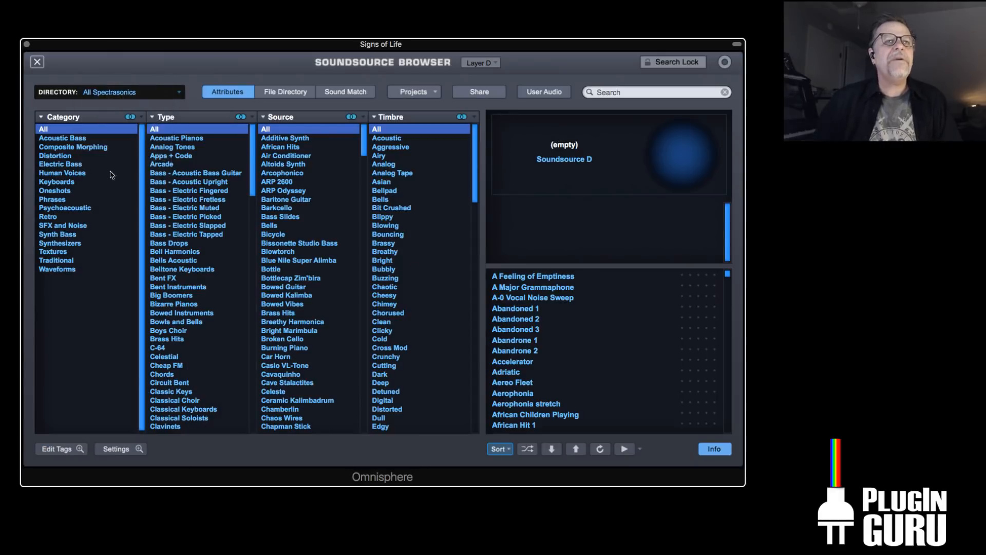
{"action": "left_click", "coordinate": [75, 173]}
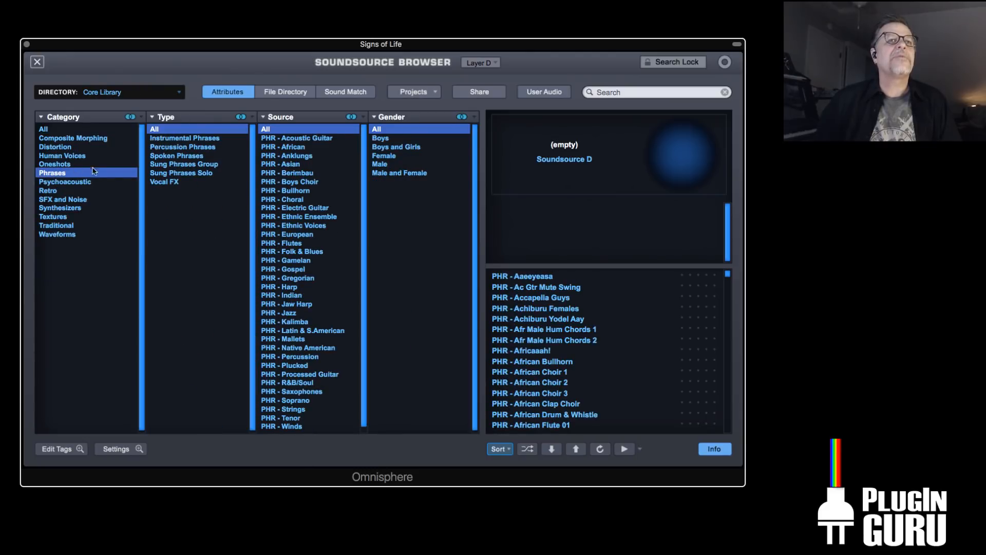
{"action": "left_click", "coordinate": [112, 91]}
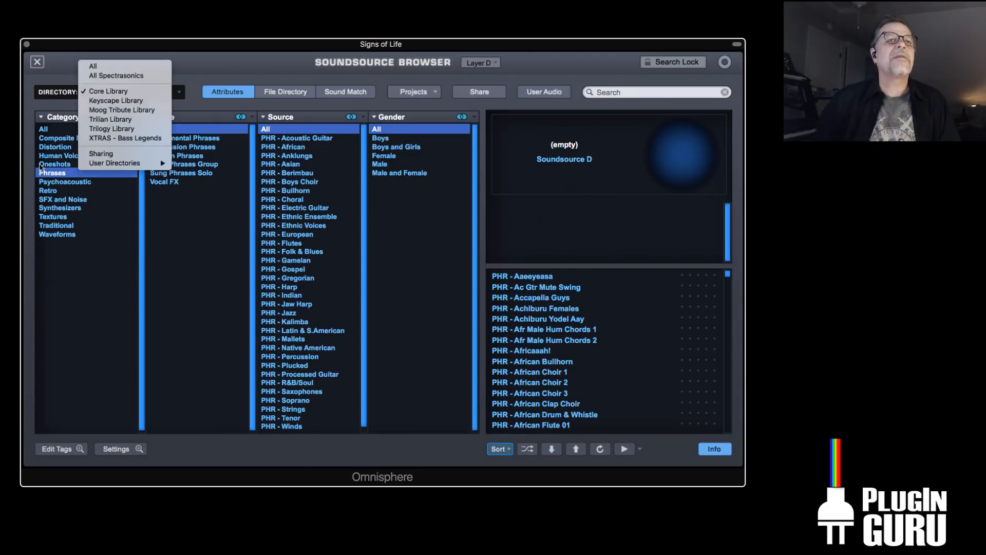
{"action": "left_click", "coordinate": [67, 162]}
{"action": "left_click", "coordinate": [106, 155]}
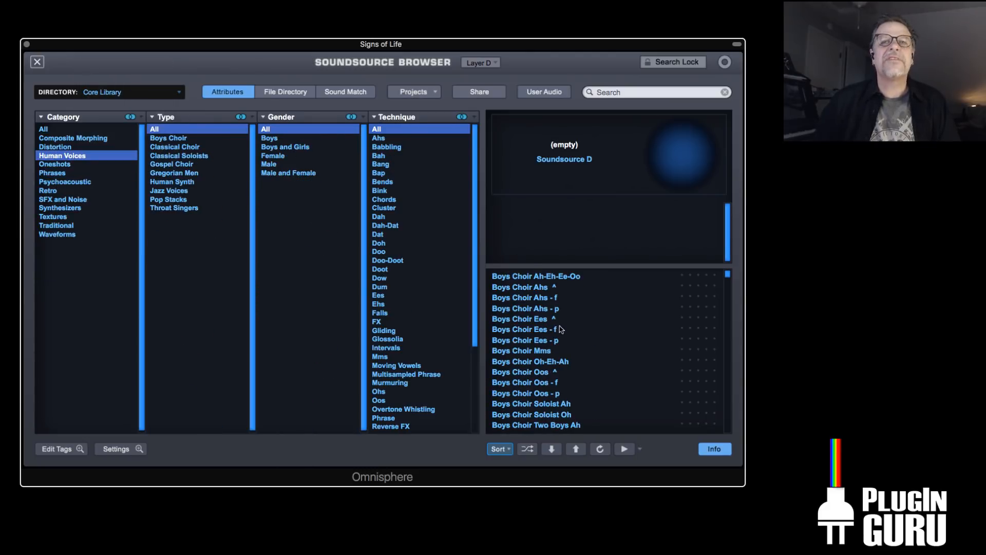
{"action": "left_click", "coordinate": [536, 309]}
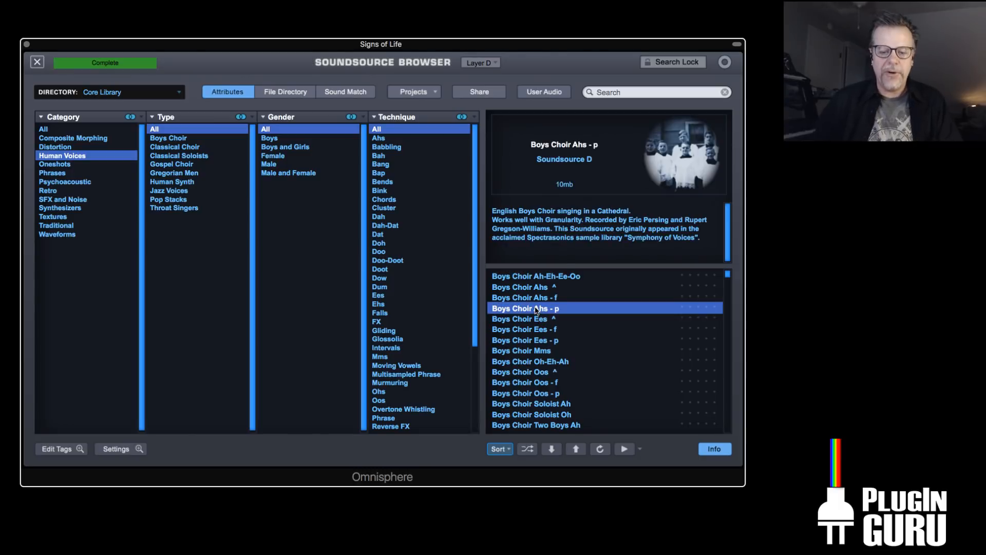
{"action": "left_click", "coordinate": [38, 61]}
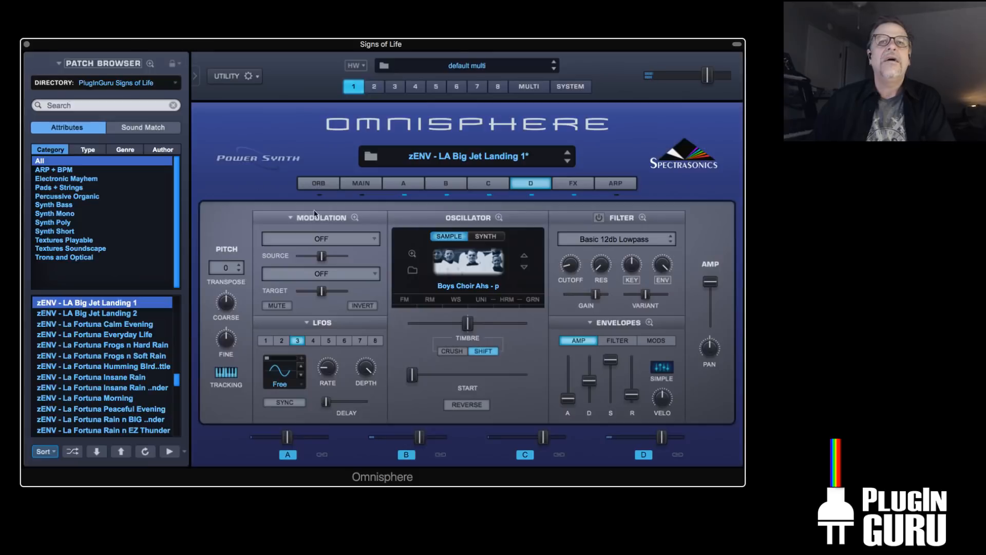
Lower layer D's mix level and lengthen its amp envelope's attack and release
{"action": "left_click_drag", "start_coordinate": [662, 437], "coordinate": [639, 437]}
{"action": "left_click_drag", "start_coordinate": [631, 394], "coordinate": [635, 379]}
{"action": "left_click_drag", "start_coordinate": [568, 399], "coordinate": [580, 384]}
{"action": "left_click_drag", "start_coordinate": [644, 440], "coordinate": [638, 440]}
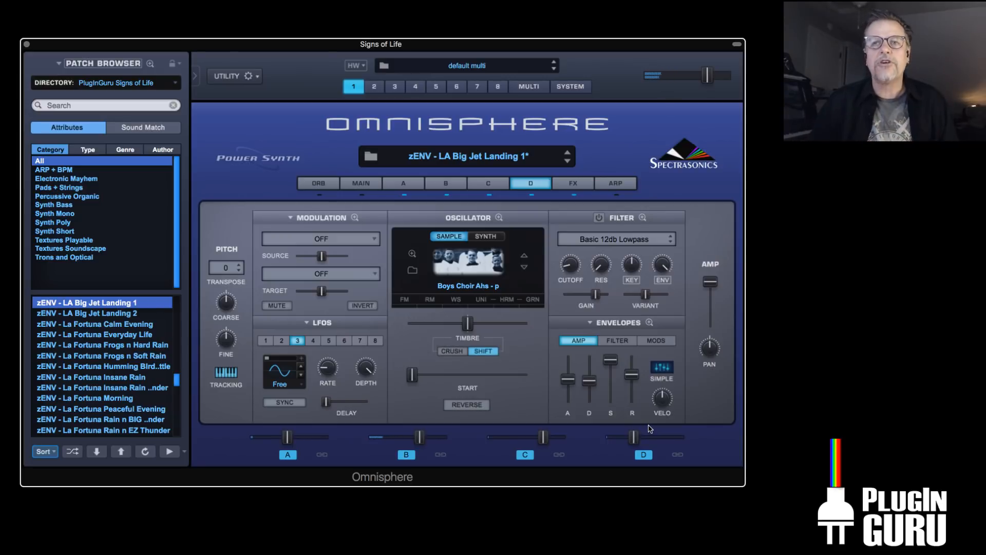
{"action": "left_click_drag", "start_coordinate": [639, 440], "coordinate": [641, 443]}
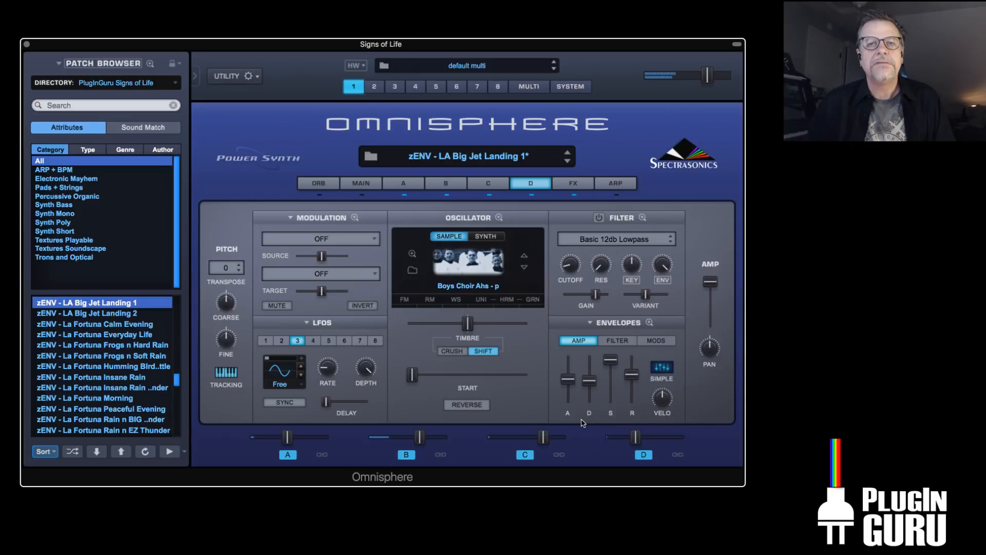
Adjust layer C's amp envelope to rise from about 6.5, hold until about 18 and end near 24, and raise the layer's level slightly
{"action": "left_click", "coordinate": [650, 322]}
{"action": "left_click", "coordinate": [486, 183]}
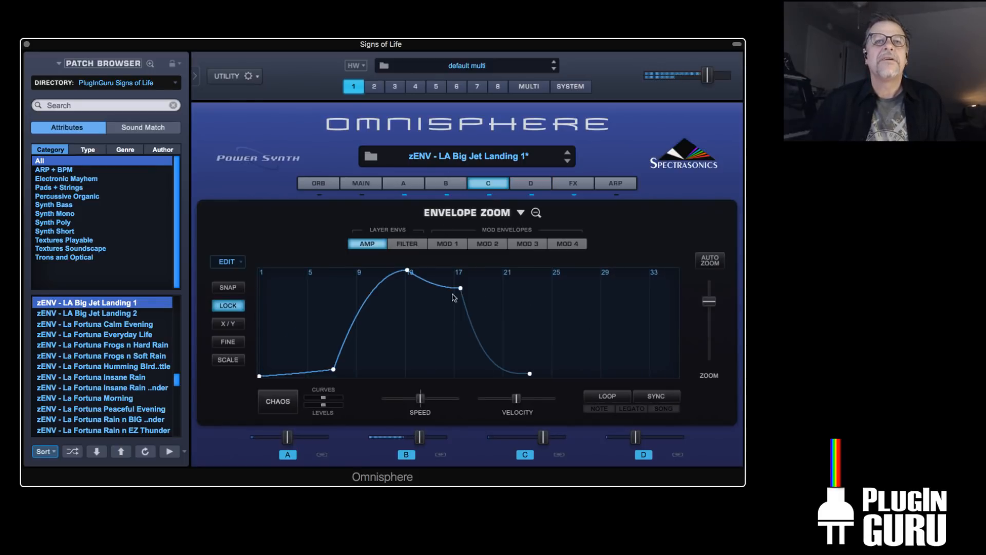
{"action": "left_click_drag", "start_coordinate": [334, 370], "coordinate": [326, 372]}
{"action": "left_click_drag", "start_coordinate": [454, 291], "coordinate": [465, 286]}
{"action": "left_click_drag", "start_coordinate": [534, 372], "coordinate": [537, 380]}
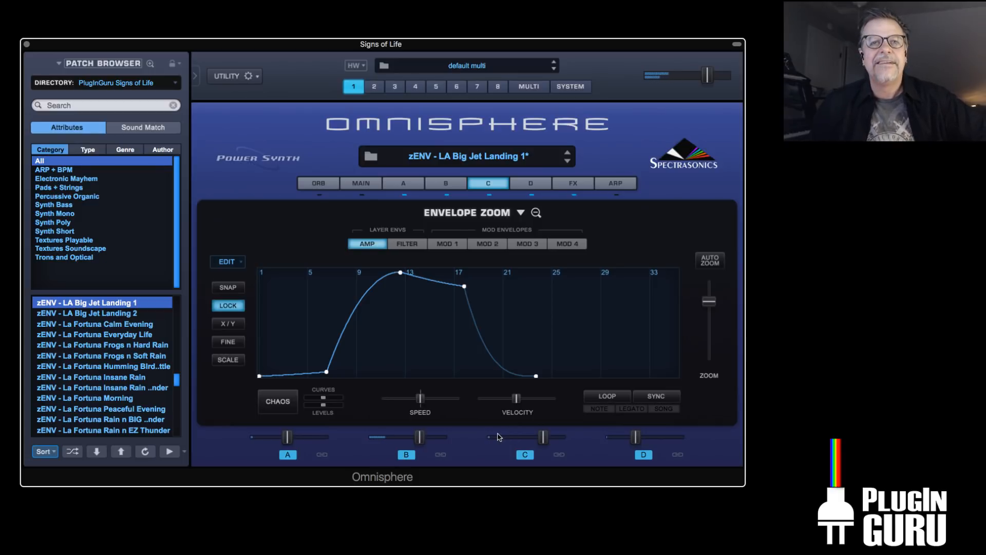
{"action": "left_click_drag", "start_coordinate": [545, 439], "coordinate": [551, 440]}
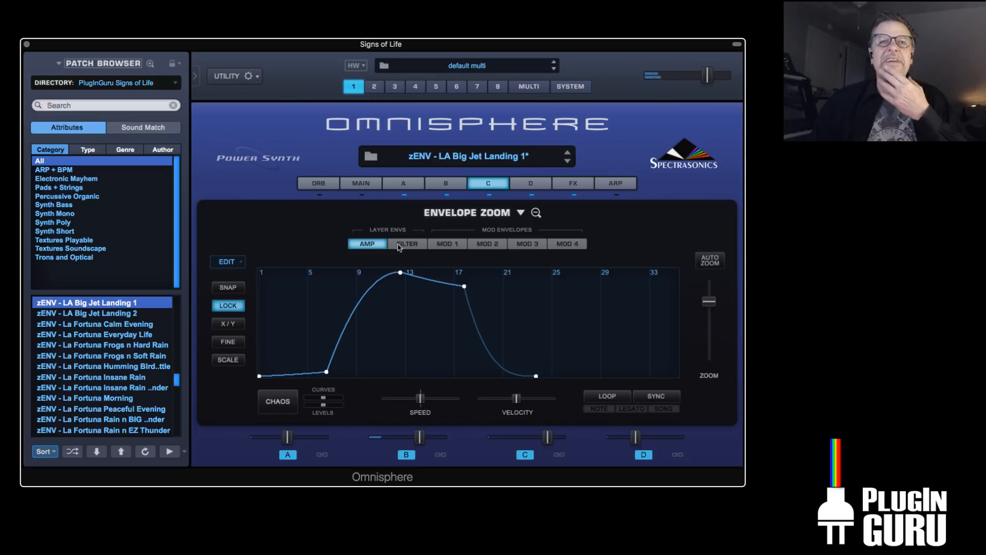
With points locked, extend layer B's amp envelope decay to about 30 at a slightly lower level, and straighten the decay curve
{"action": "left_click", "coordinate": [442, 185]}
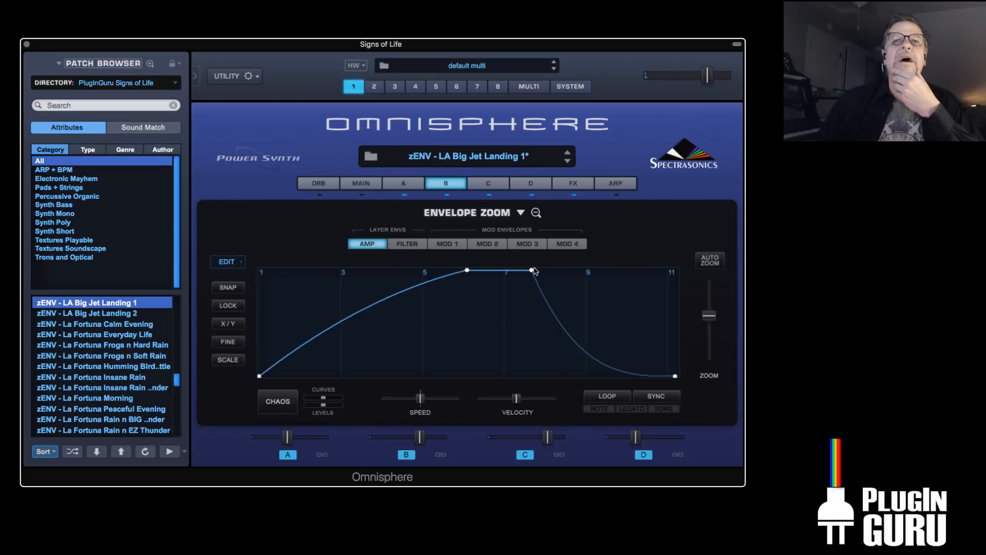
{"action": "left_click_drag", "start_coordinate": [711, 318], "coordinate": [711, 295]}
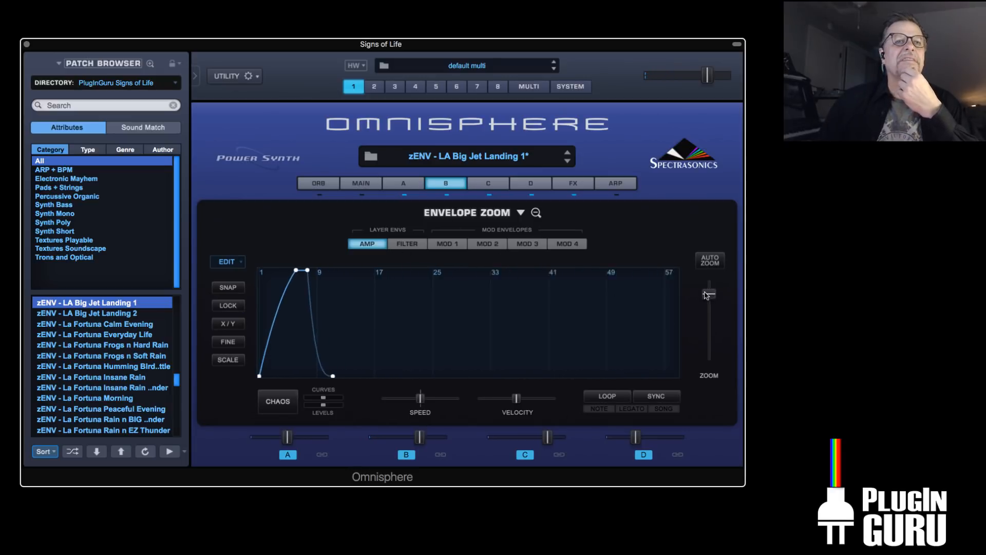
{"action": "left_click", "coordinate": [230, 306]}
{"action": "left_click_drag", "start_coordinate": [305, 271], "coordinate": [464, 294]}
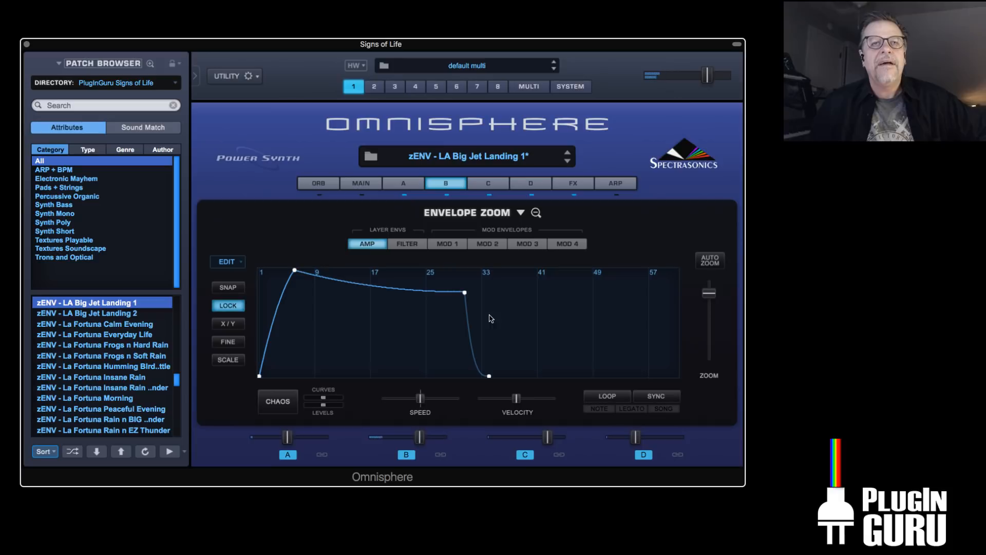
{"action": "left_click_drag", "start_coordinate": [375, 290], "coordinate": [374, 278]}
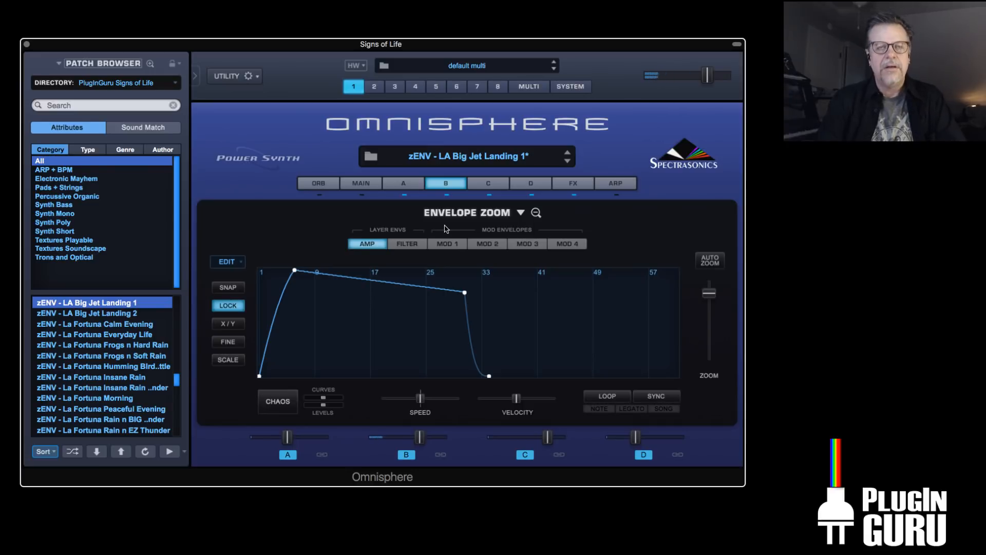
Lower layer B's filter resonance and modulate it with the Filter Envelope at a small positive amount
{"action": "left_click", "coordinate": [445, 184]}
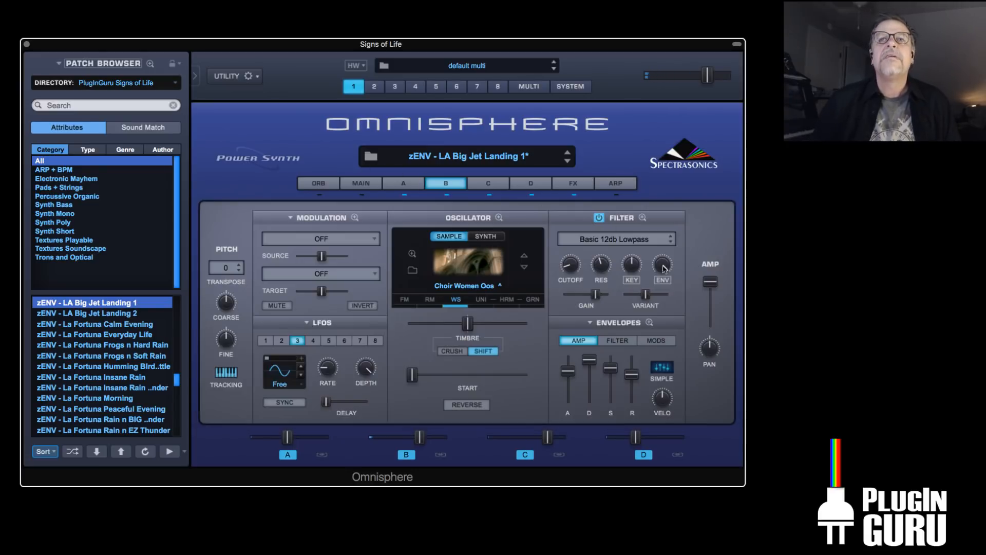
{"action": "left_click_drag", "start_coordinate": [605, 266], "coordinate": [604, 275]}
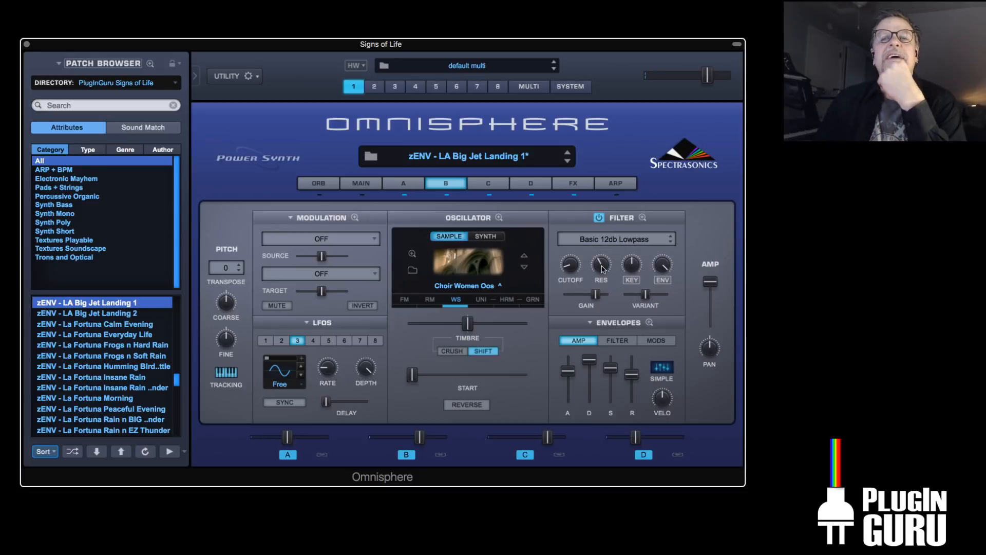
{"action": "left_click_drag", "start_coordinate": [603, 268], "coordinate": [600, 300]}
{"action": "right_click", "coordinate": [600, 264]}
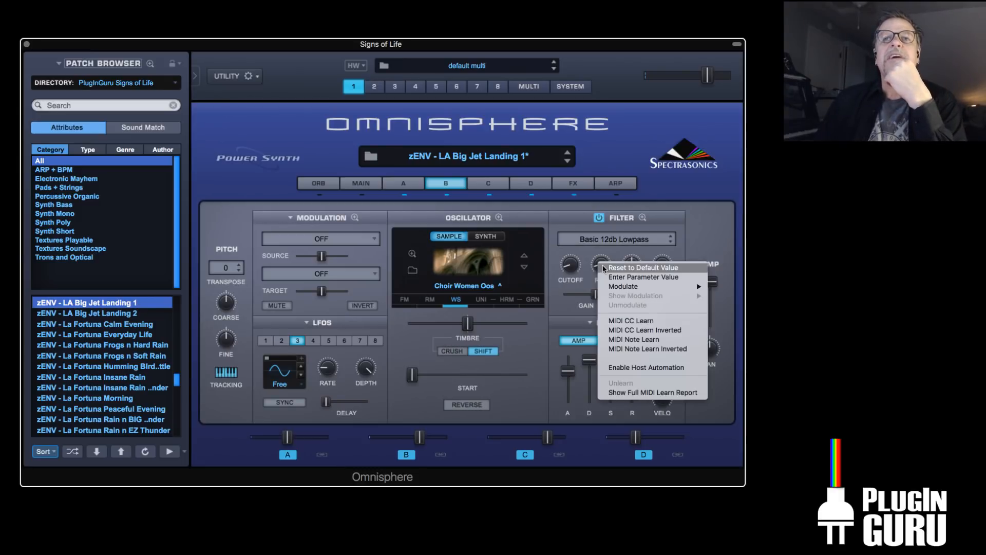
{"action": "mouse_move", "coordinate": [625, 286]}
{"action": "mouse_move", "coordinate": [745, 399]}
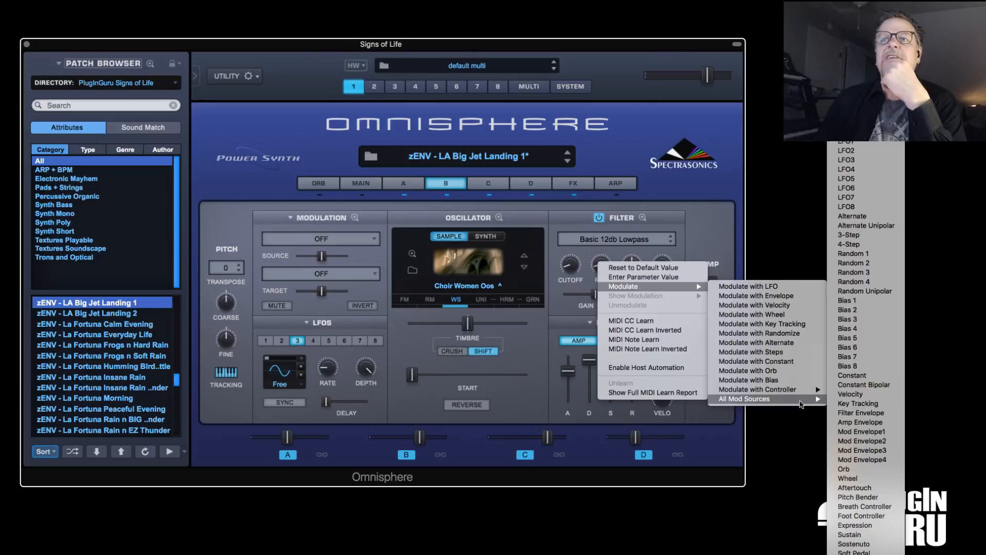
{"action": "left_click", "coordinate": [857, 414]}
{"action": "left_click_drag", "start_coordinate": [321, 257], "coordinate": [325, 262]}
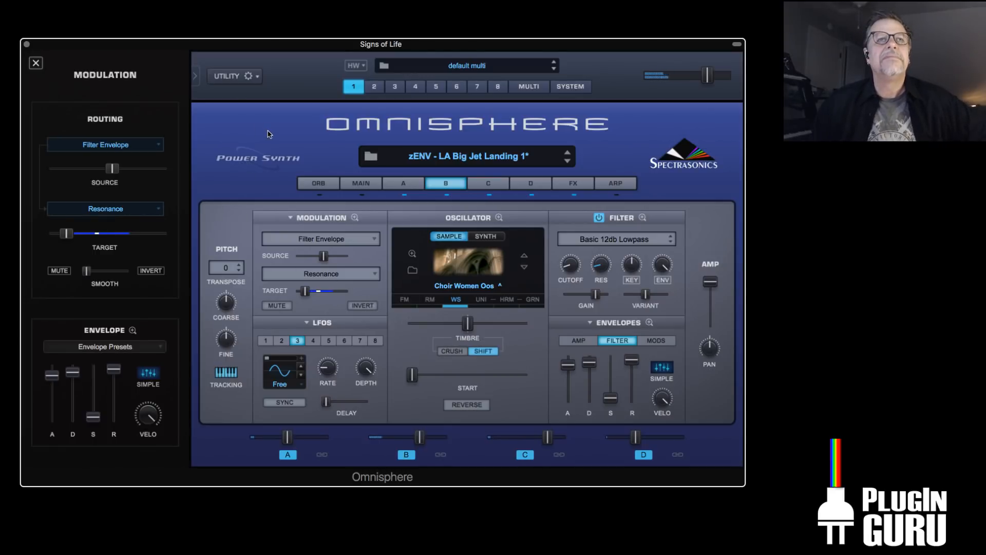
In the common effects rack, move Vintage Comp to the third slot and Vintage EQ3 to the second
{"action": "left_click", "coordinate": [574, 185]}
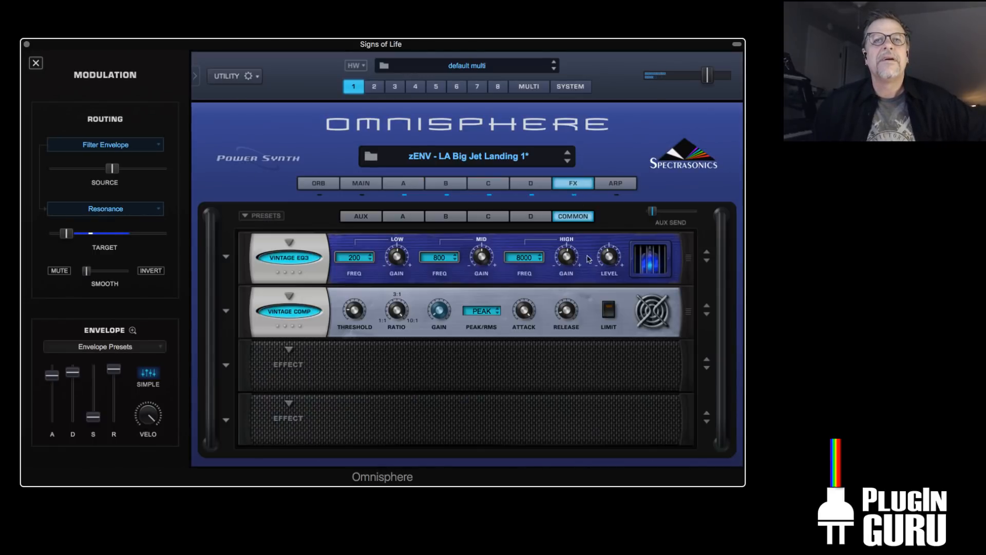
{"action": "left_click_drag", "start_coordinate": [248, 314], "coordinate": [251, 362]}
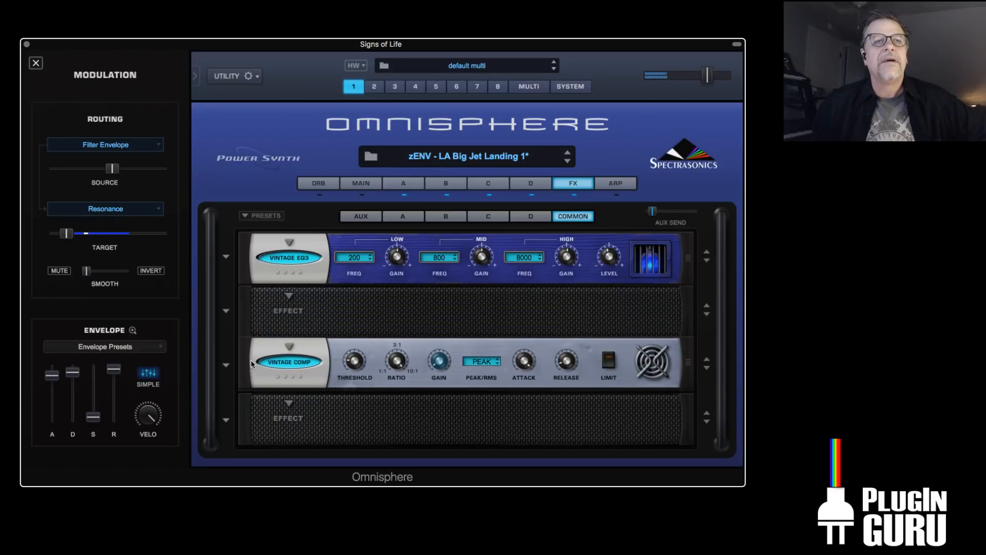
{"action": "left_click_drag", "start_coordinate": [253, 262], "coordinate": [255, 312]}
Add a Chorus Echo to the first slot of the common effects rack and lower its mix to a subtle amount
{"action": "left_click", "coordinate": [289, 243]}
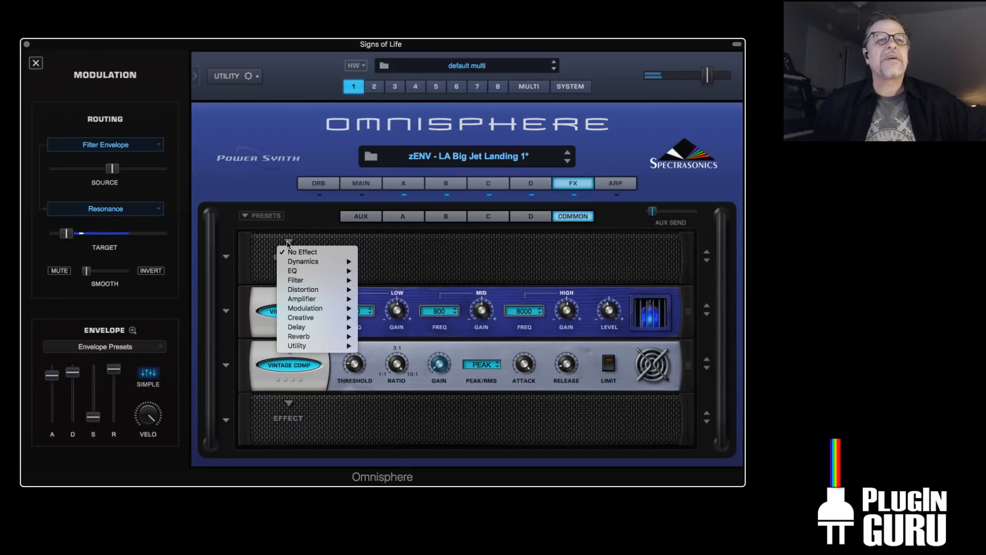
{"action": "mouse_move", "coordinate": [303, 329]}
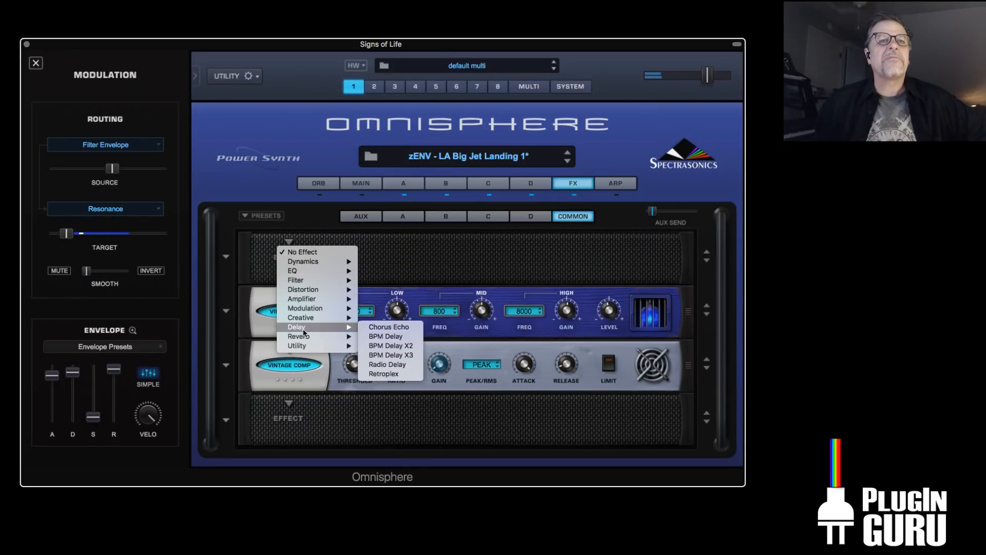
{"action": "left_click", "coordinate": [402, 325]}
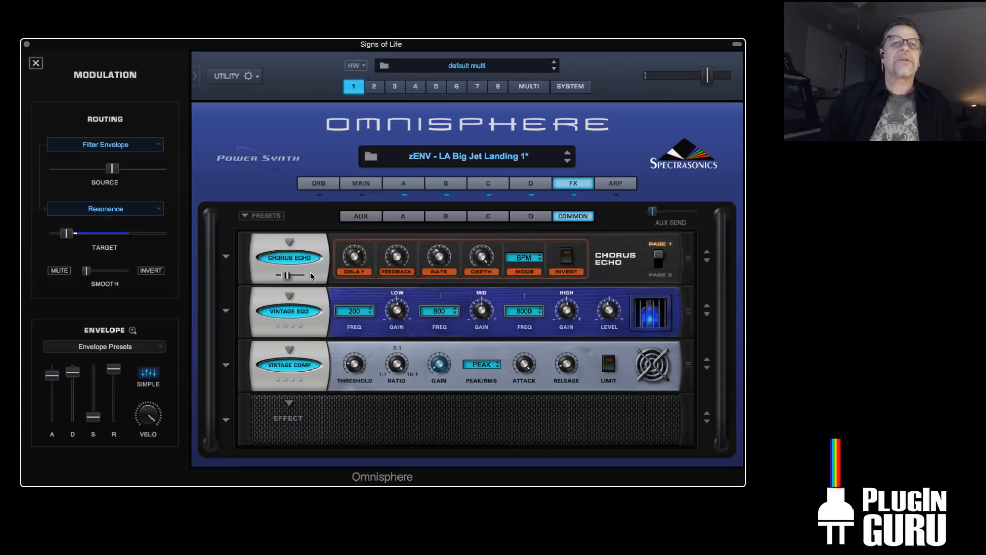
{"action": "left_click_drag", "start_coordinate": [288, 276], "coordinate": [282, 277]}
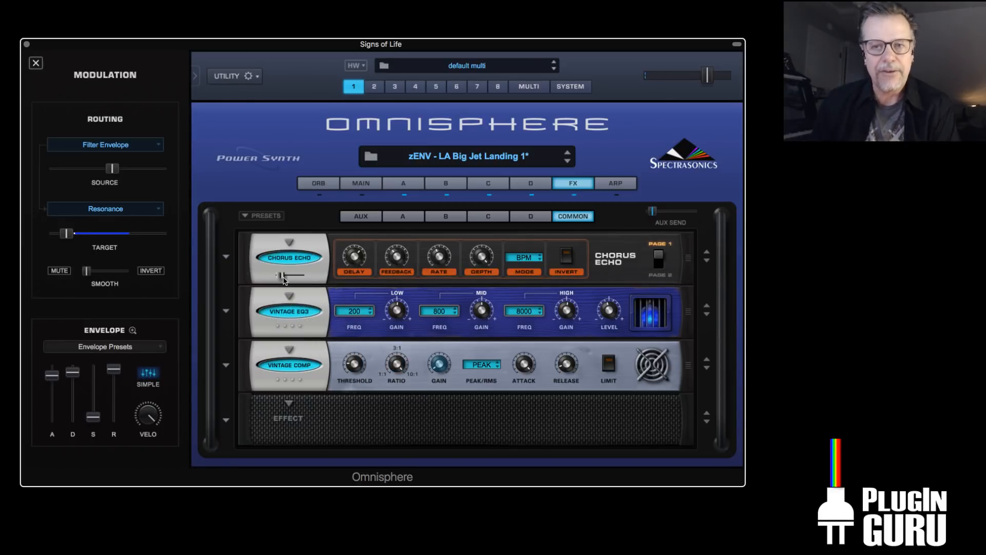
{"action": "left_click_drag", "start_coordinate": [353, 261], "coordinate": [354, 331]}
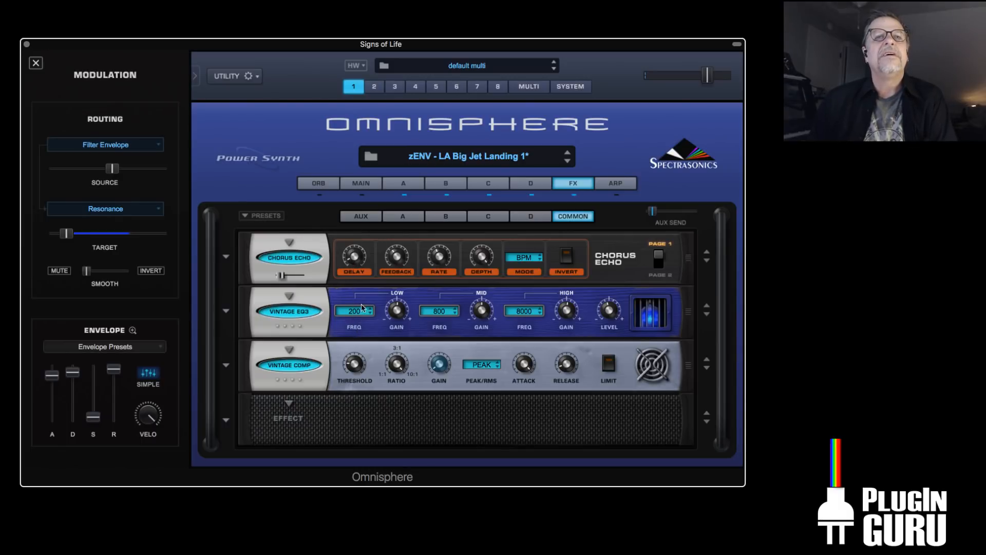
{"action": "left_click_drag", "start_coordinate": [282, 284], "coordinate": [285, 282]}
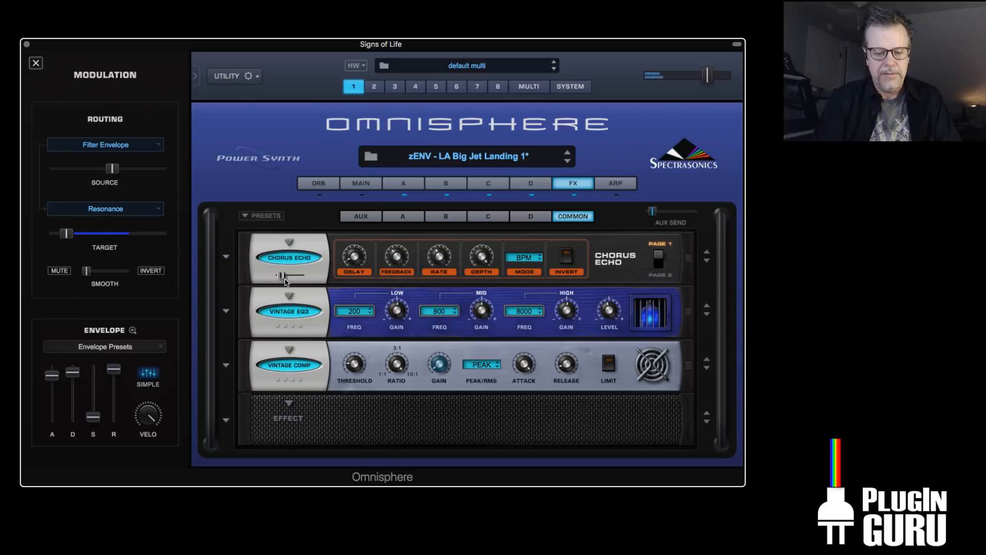
Solo layer C and switch on the Waveshaper for its rain oscillator, trying out the bit crush and sample rate controls
{"action": "left_click", "coordinate": [405, 185]}
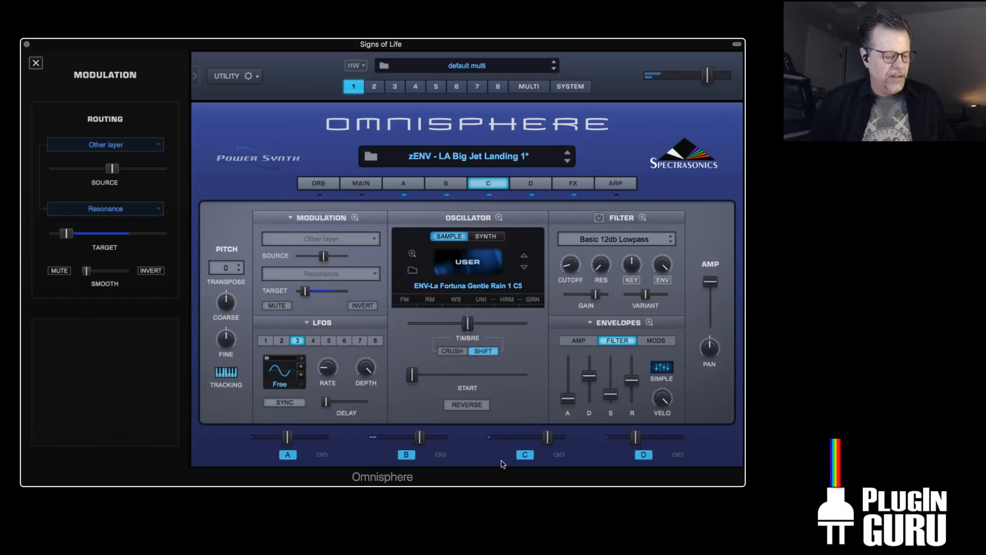
{"action": "left_click", "coordinate": [524, 454]}
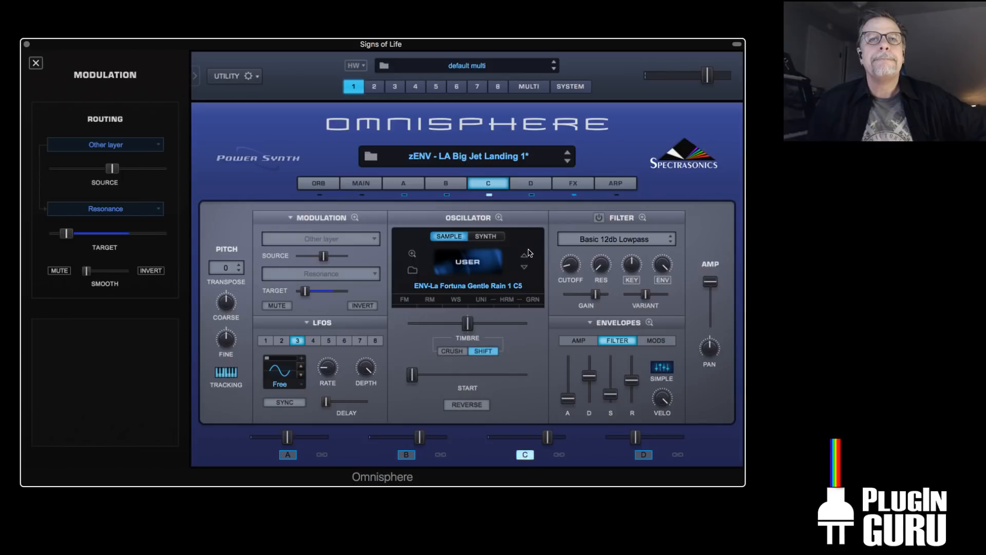
{"action": "left_click", "coordinate": [457, 301]}
{"action": "left_click", "coordinate": [414, 256]}
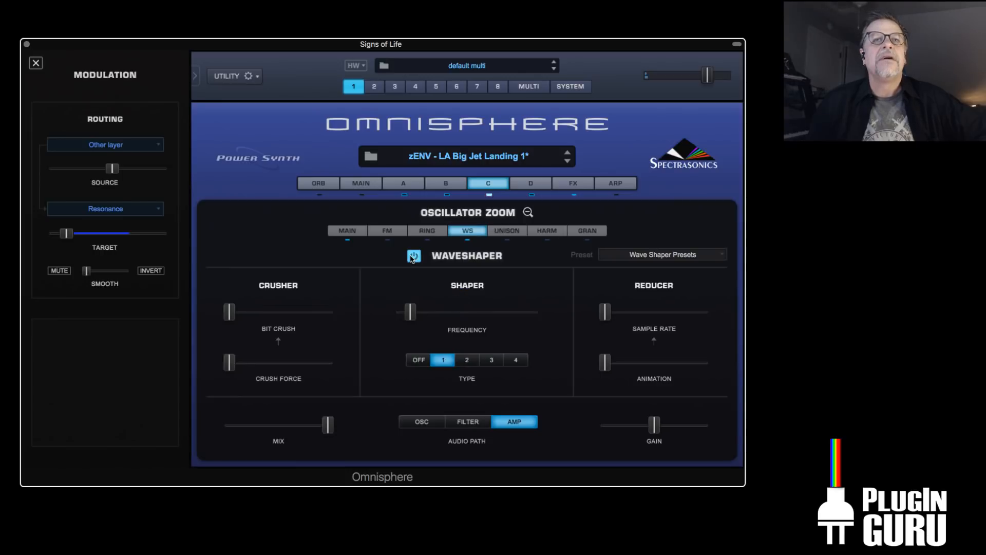
{"action": "mouse_move", "coordinate": [229, 311]}
{"action": "left_mouse_down"}
{"action": "mouse_move", "coordinate": [288, 316]}
{"action": "mouse_move", "coordinate": [229, 321]}
{"action": "left_mouse_up"}
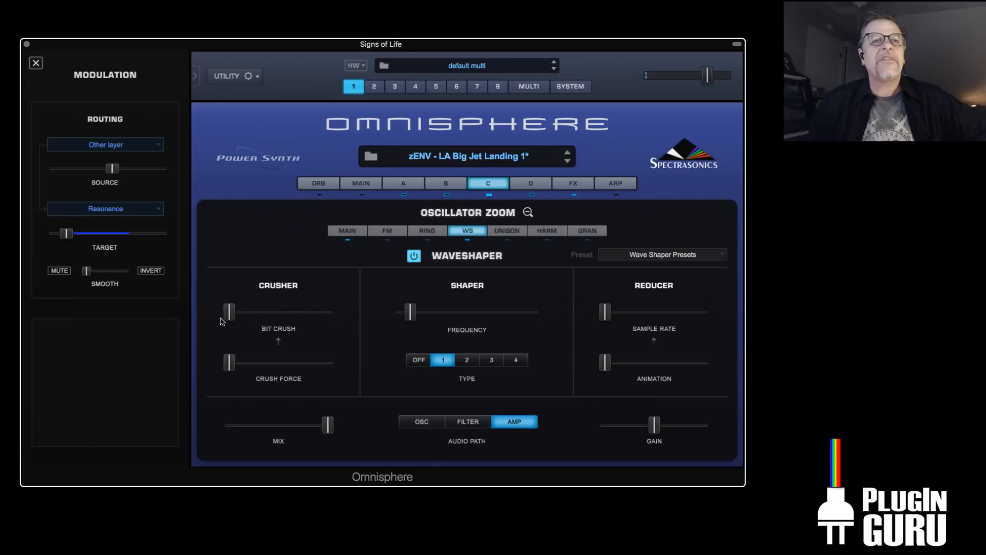
{"action": "mouse_move", "coordinate": [606, 312]}
{"action": "left_mouse_down"}
{"action": "mouse_move", "coordinate": [675, 315]}
{"action": "mouse_move", "coordinate": [627, 316]}
{"action": "mouse_move", "coordinate": [655, 329]}
{"action": "mouse_move", "coordinate": [598, 329]}
{"action": "left_mouse_up"}
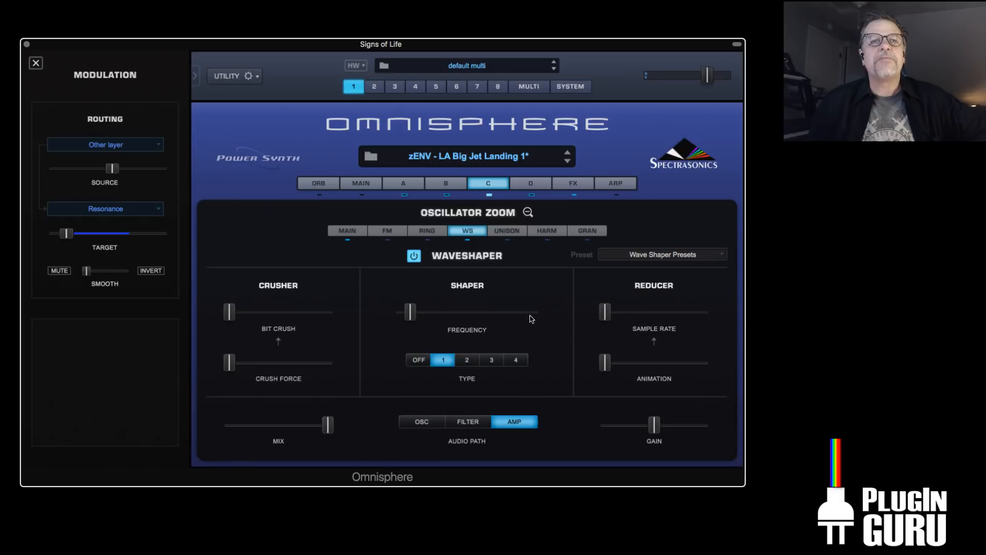
Raise layer C's Bit Crush slightly and modulate it with an LFO using the stepped random waveform
{"action": "mouse_move", "coordinate": [232, 311]}
{"action": "left_mouse_down"}
{"action": "mouse_move", "coordinate": [276, 313]}
{"action": "mouse_move", "coordinate": [244, 315]}
{"action": "left_mouse_up"}
{"action": "right_click", "coordinate": [244, 317]}
{"action": "mouse_move", "coordinate": [273, 335]}
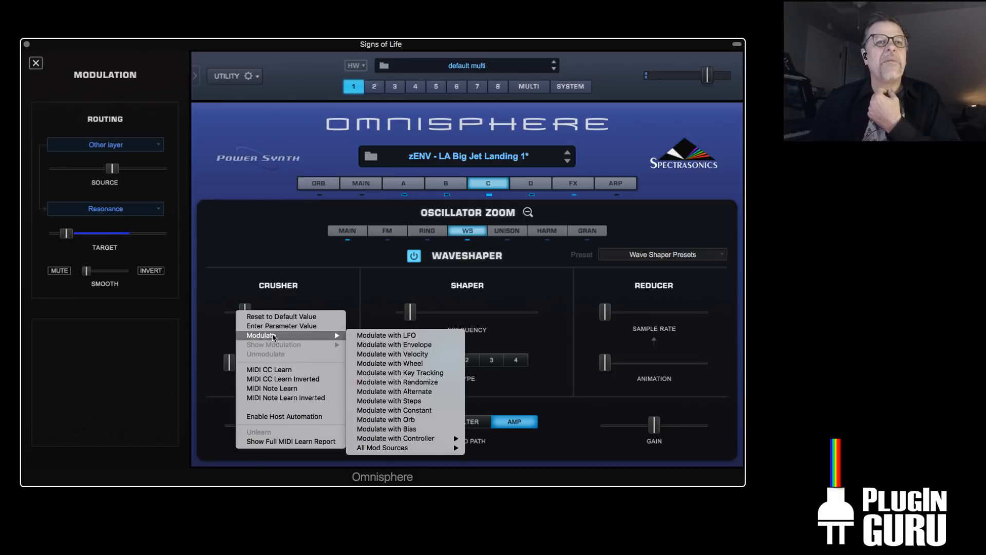
{"action": "left_click", "coordinate": [419, 334]}
{"action": "left_click", "coordinate": [81, 383]}
{"action": "left_click", "coordinate": [81, 383]}
{"action": "left_click", "coordinate": [81, 383]}
{"action": "left_click", "coordinate": [82, 384]}
{"action": "left_click", "coordinate": [82, 383]}
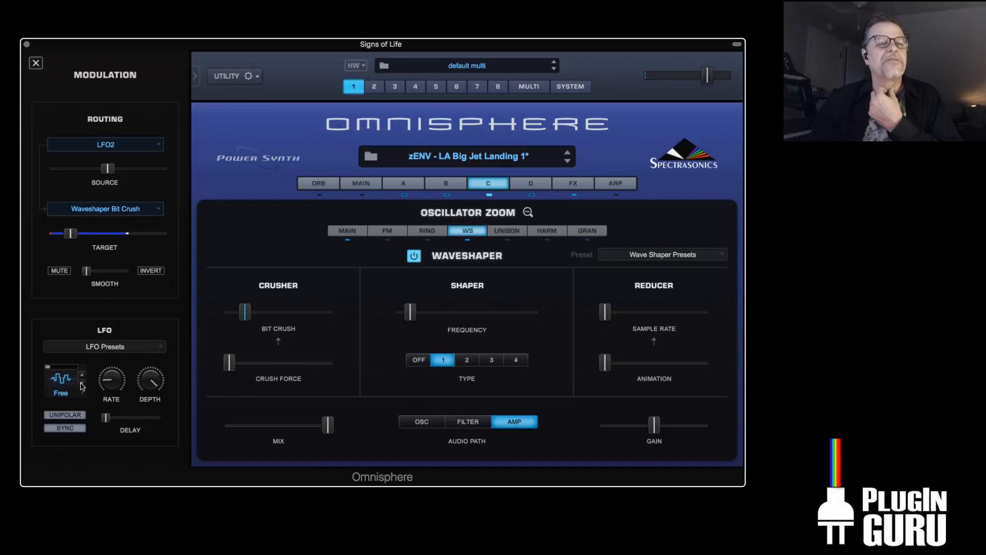
Raise the Bit Crush base amount moderately, narrow the LFO2 modulation depth to a small positive amount, and speed up the LFO rate
{"action": "left_click_drag", "start_coordinate": [72, 238], "coordinate": [99, 236]}
{"action": "left_click_drag", "start_coordinate": [109, 173], "coordinate": [86, 175]}
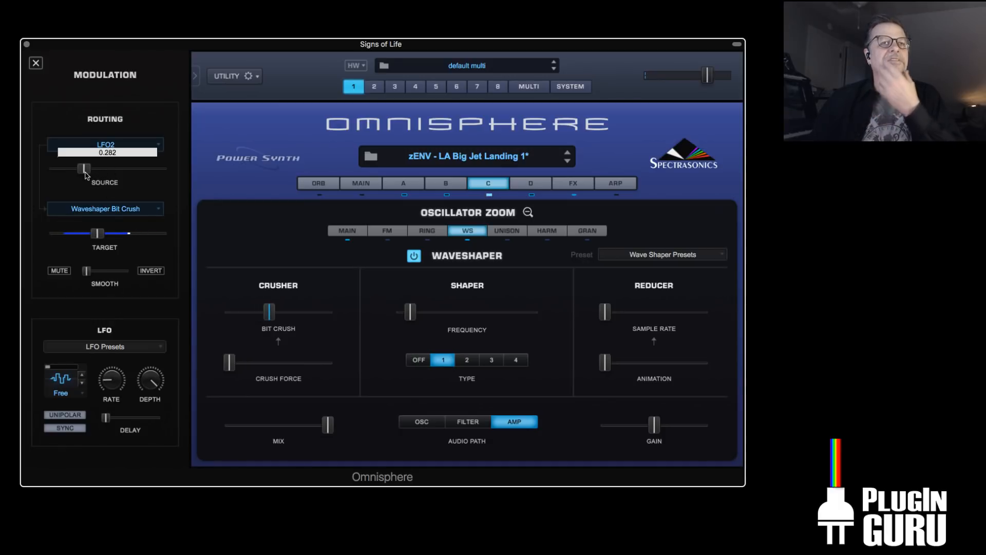
{"action": "left_click_drag", "start_coordinate": [118, 386], "coordinate": [118, 354]}
{"action": "left_click_drag", "start_coordinate": [98, 226], "coordinate": [90, 227]}
{"action": "left_click_drag", "start_coordinate": [83, 173], "coordinate": [78, 174]}
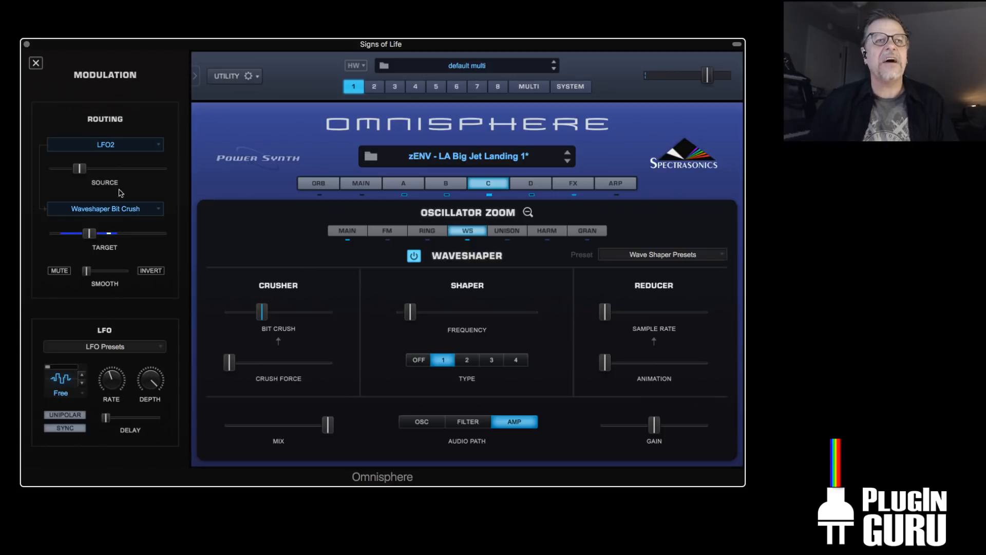
Modulate the Waveshaper Sample Rate with LFO3 using the stepped random waveform at about 1.39 Hz
{"action": "right_click", "coordinate": [604, 311]}
{"action": "mouse_move", "coordinate": [640, 334]}
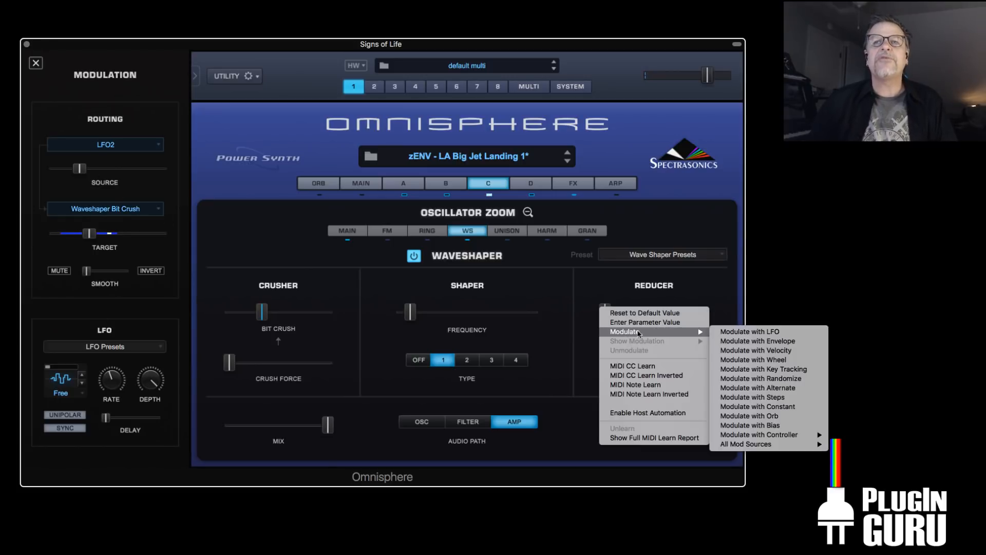
{"action": "left_click", "coordinate": [767, 333]}
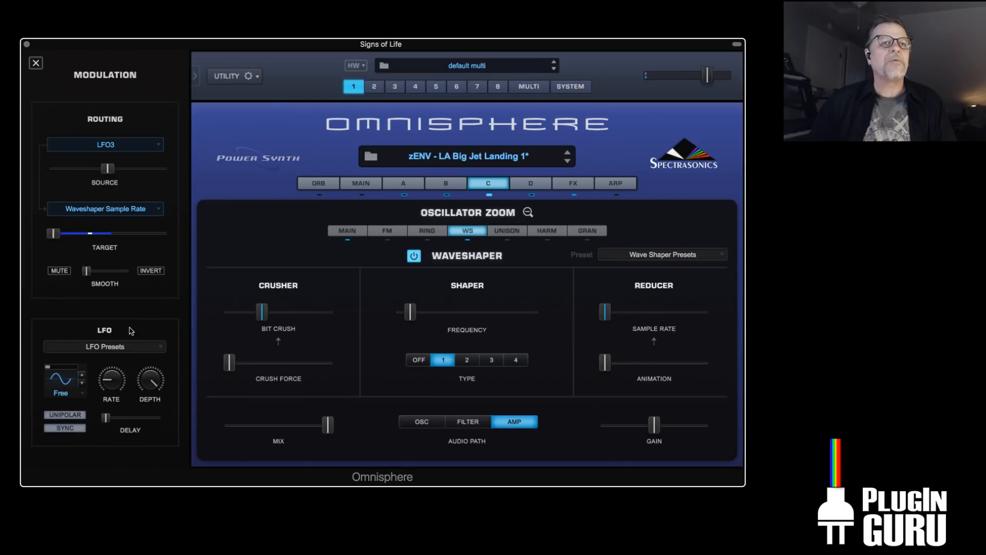
{"action": "left_click", "coordinate": [82, 383]}
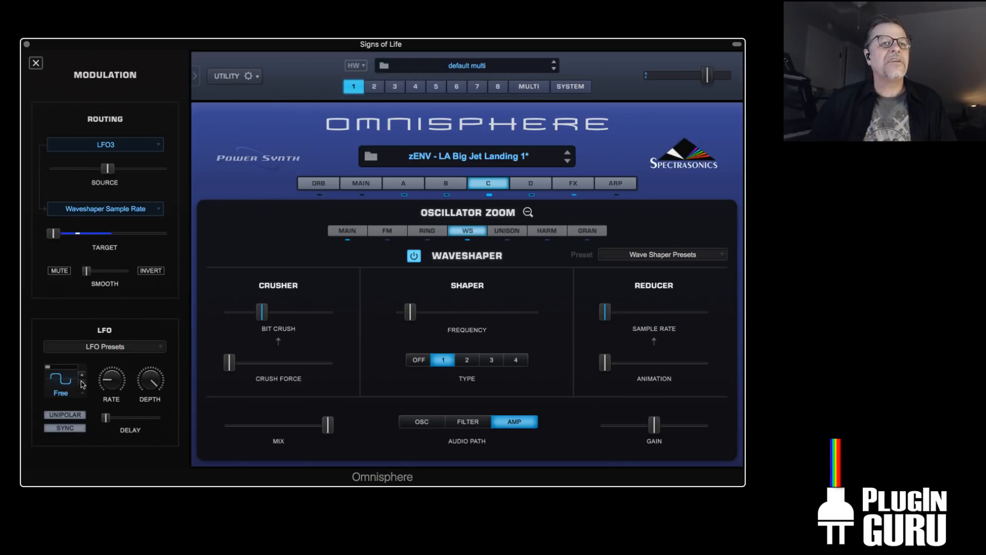
{"action": "left_click", "coordinate": [82, 383]}
{"action": "left_click", "coordinate": [81, 383]}
{"action": "left_click", "coordinate": [82, 383]}
{"action": "mouse_move", "coordinate": [114, 383]}
{"action": "left_click_drag", "start_coordinate": [114, 383], "coordinate": [118, 373]}
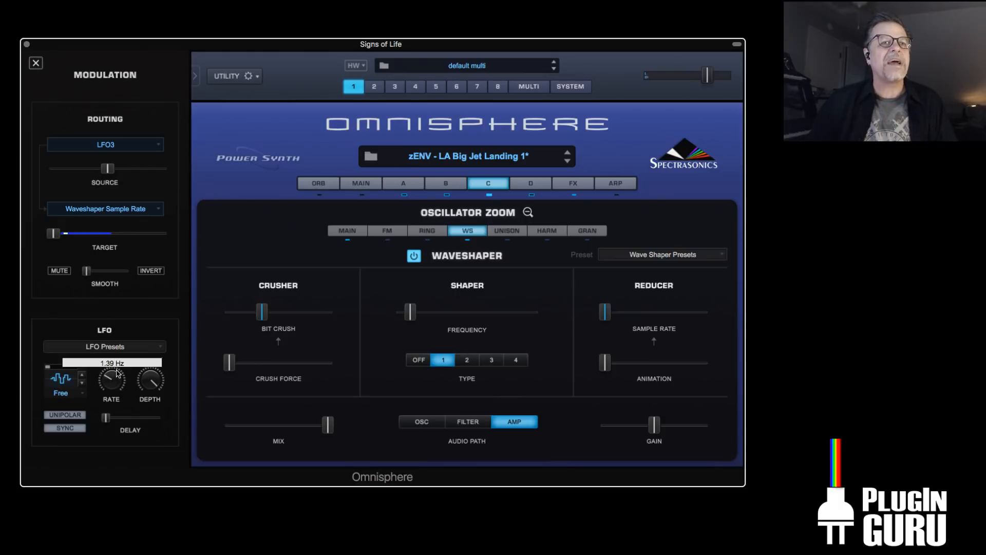
Set the Sample Rate base amount to about 0.362 and narrow the LFO3 modulation depth
{"action": "left_click_drag", "start_coordinate": [54, 234], "coordinate": [82, 234]}
{"action": "left_click_drag", "start_coordinate": [109, 169], "coordinate": [95, 169]}
{"action": "left_click_drag", "start_coordinate": [85, 235], "coordinate": [95, 236]}
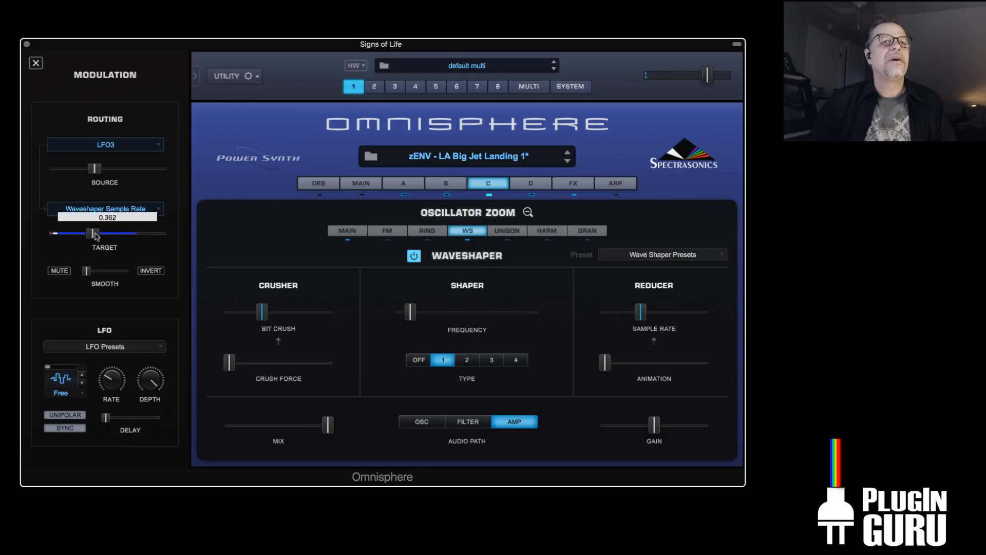
{"action": "left_click_drag", "start_coordinate": [97, 170], "coordinate": [80, 175]}
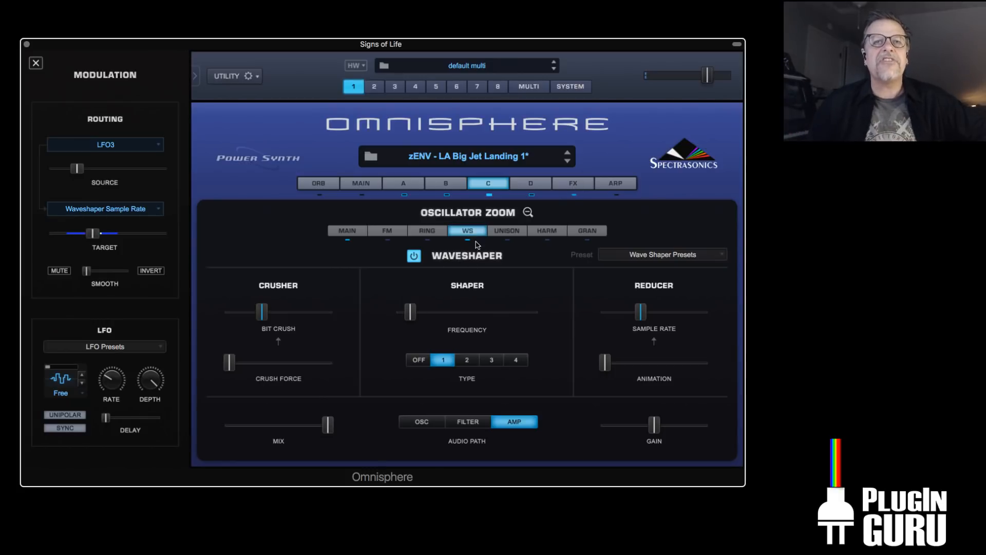
Raise the Waveshaper's Shaper frequency slightly and take layer C out of solo
{"action": "mouse_move", "coordinate": [413, 317]}
{"action": "left_mouse_down"}
{"action": "mouse_move", "coordinate": [462, 320]}
{"action": "mouse_move", "coordinate": [420, 319]}
{"action": "left_mouse_up"}
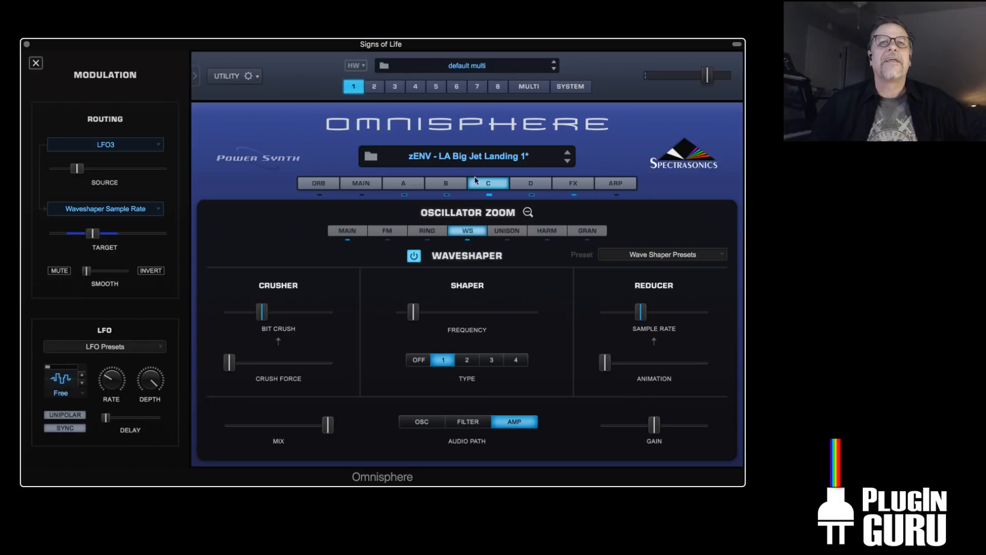
{"action": "left_click", "coordinate": [488, 184]}
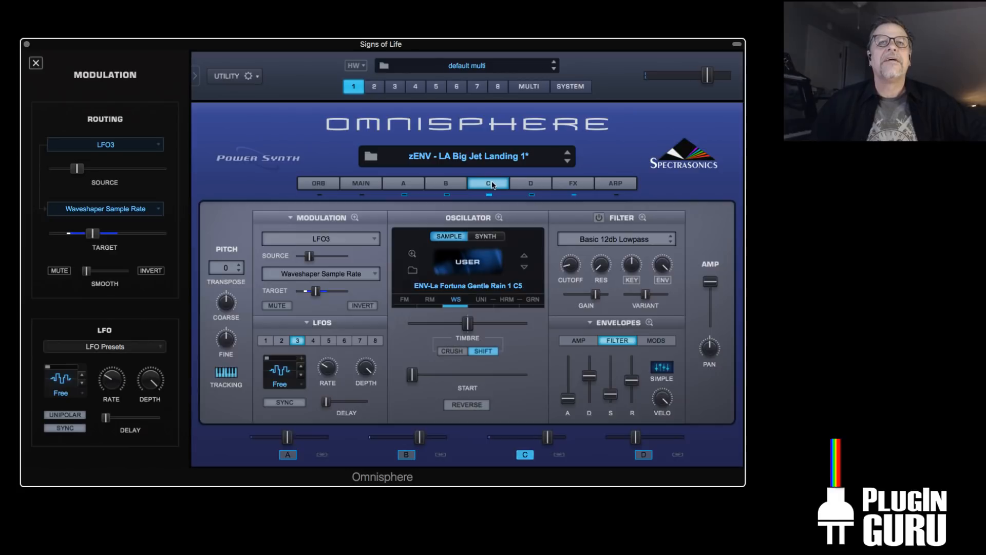
{"action": "left_click", "coordinate": [527, 457], "text": "super"}
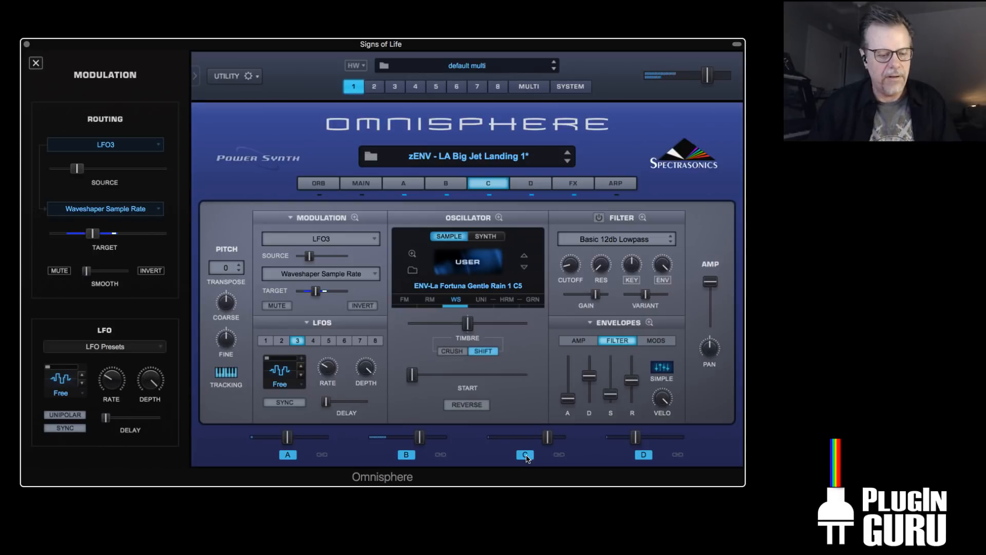
Check the Chorus Echo in the common rack, layer C's effects rack and layer B's settings
{"action": "left_click", "coordinate": [580, 185]}
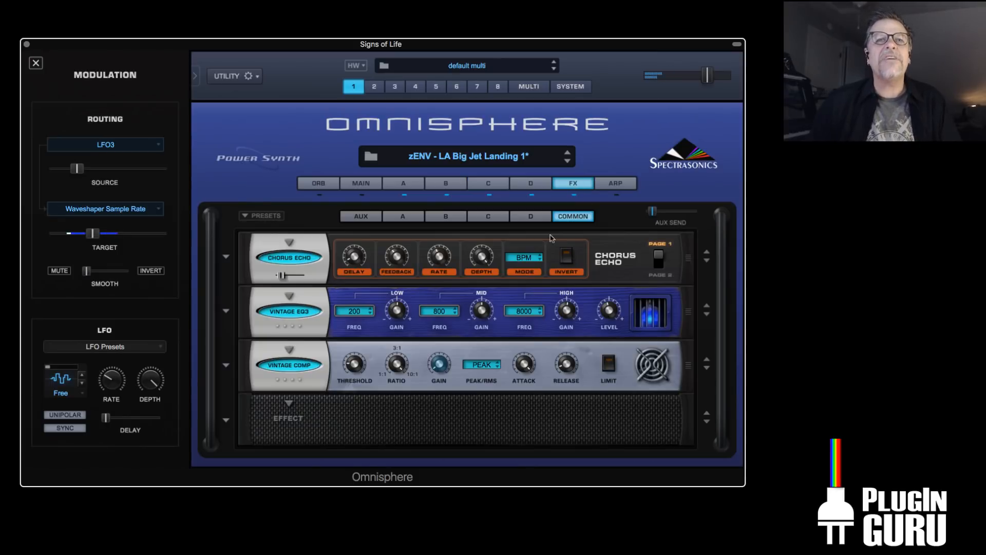
{"action": "left_click_drag", "start_coordinate": [485, 260], "coordinate": [496, 342]}
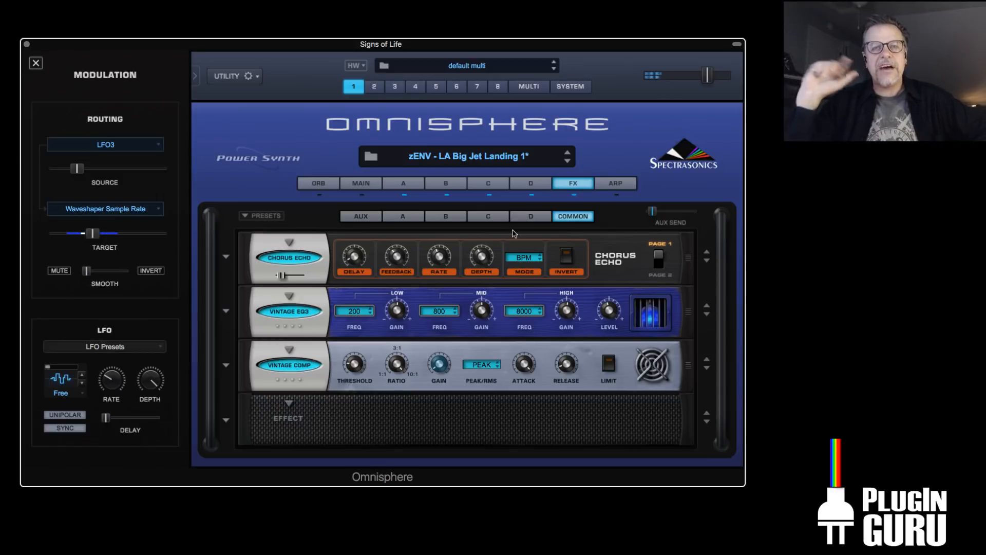
{"action": "left_click", "coordinate": [488, 218]}
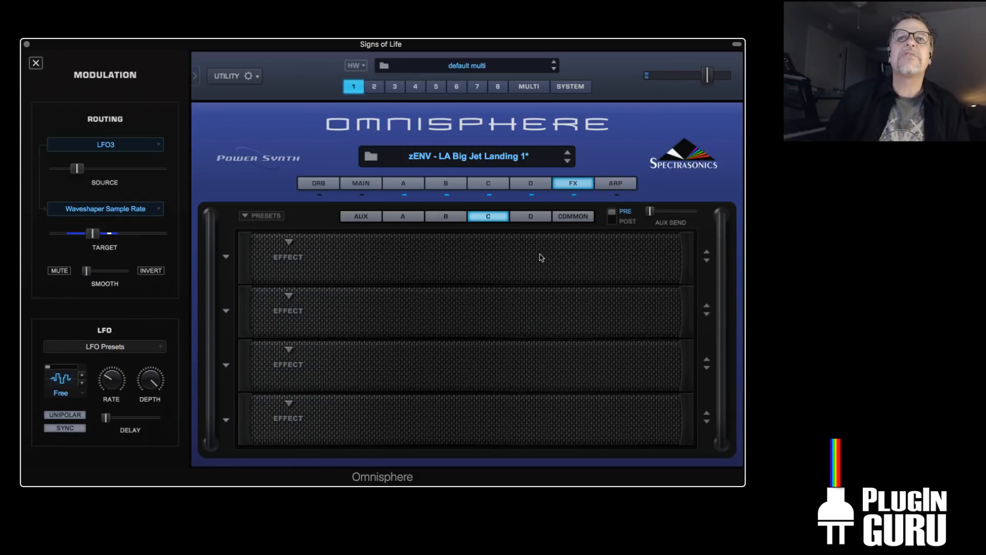
{"action": "left_click", "coordinate": [447, 183]}
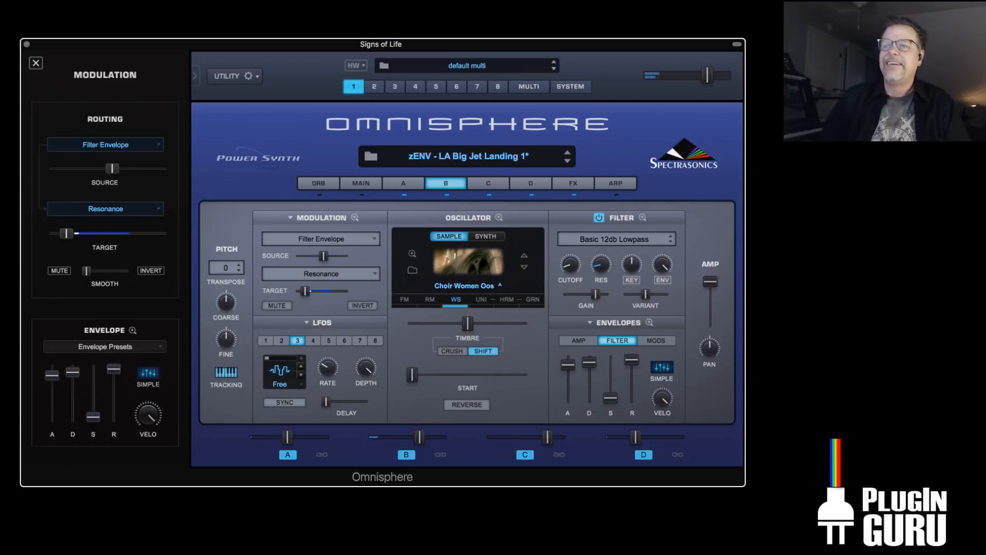
{"action": "key", "text": "super+Tab"}
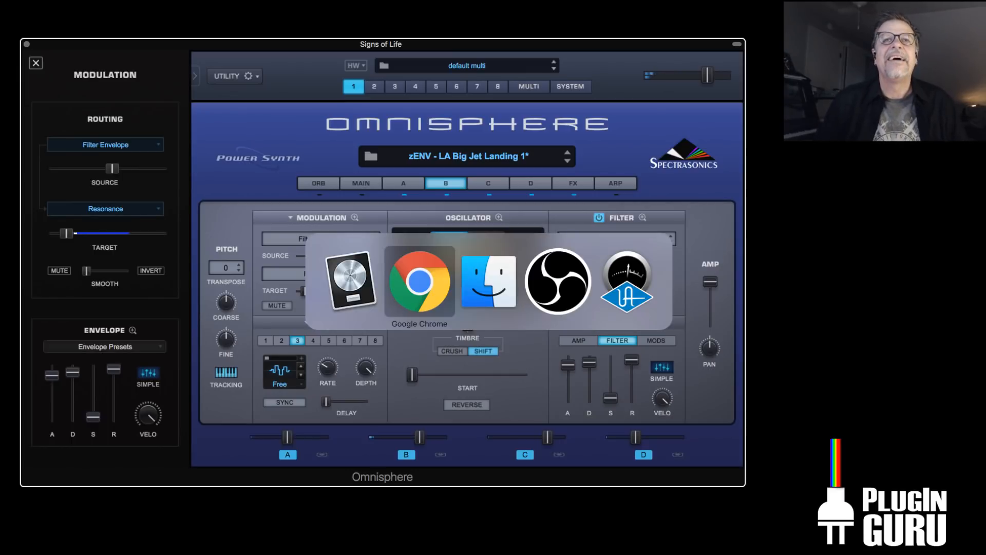
{"action": "key", "text": "super+Tab"}
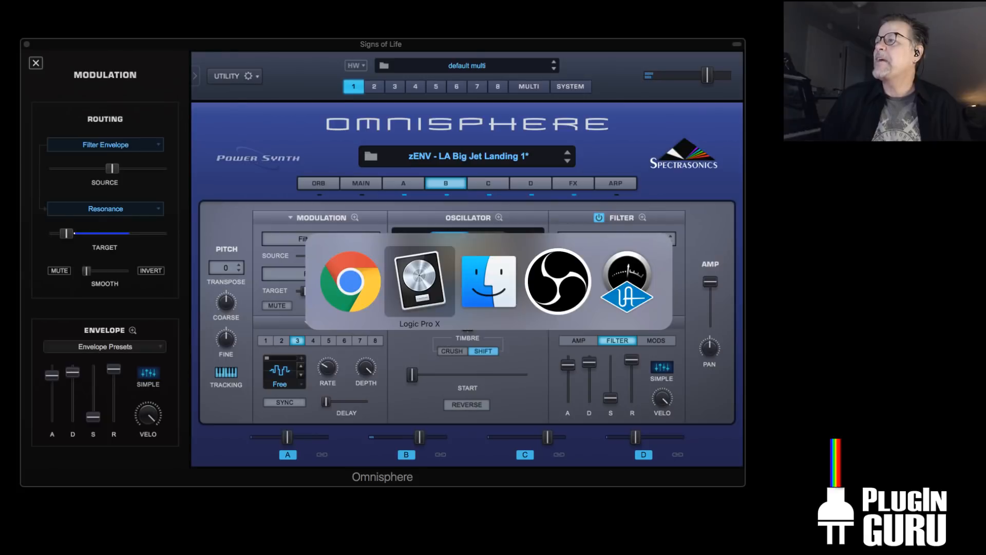
{"action": "key", "text": "super+Tab"}
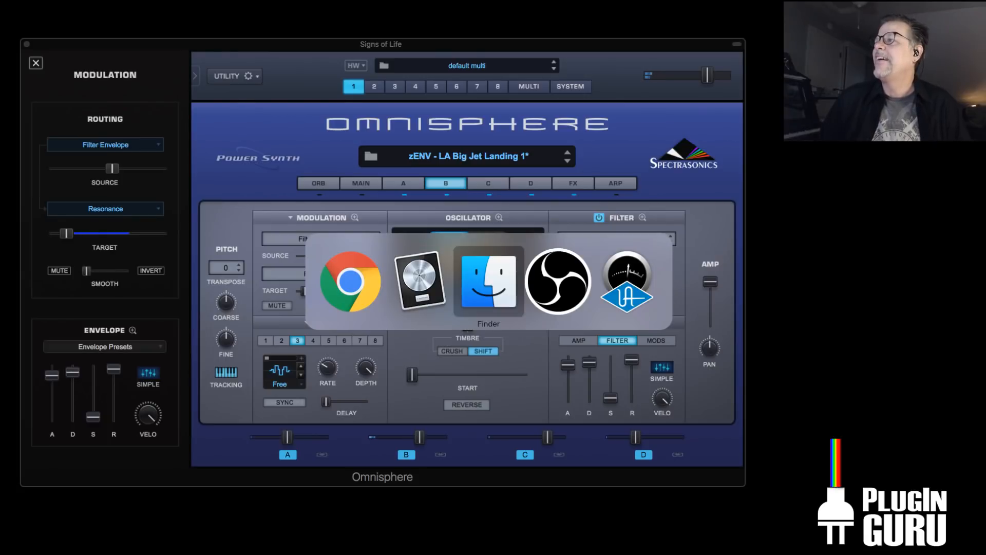
{"action": "key", "text": "super+Tab"}
{"action": "key", "text": "super+Tab"}
{"action": "key", "text": "super+Tab"}
{"action": "key", "text": "super+Tab"}
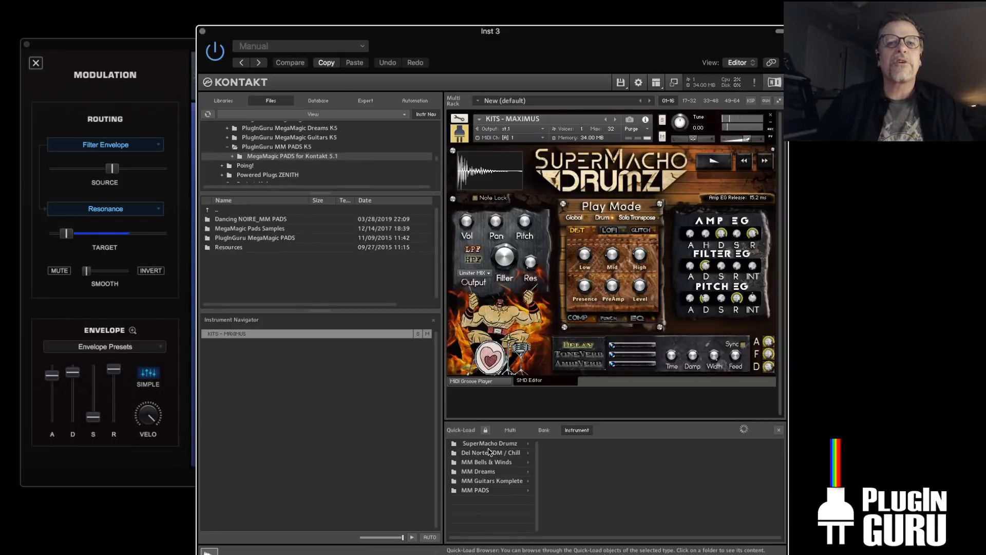
Replace the loaded Kontakt kit with MENU - GroovBits Kit 2 from the MegaMacho Drumz folder of SuperMacho Drumz
{"action": "left_click", "coordinate": [479, 444]}
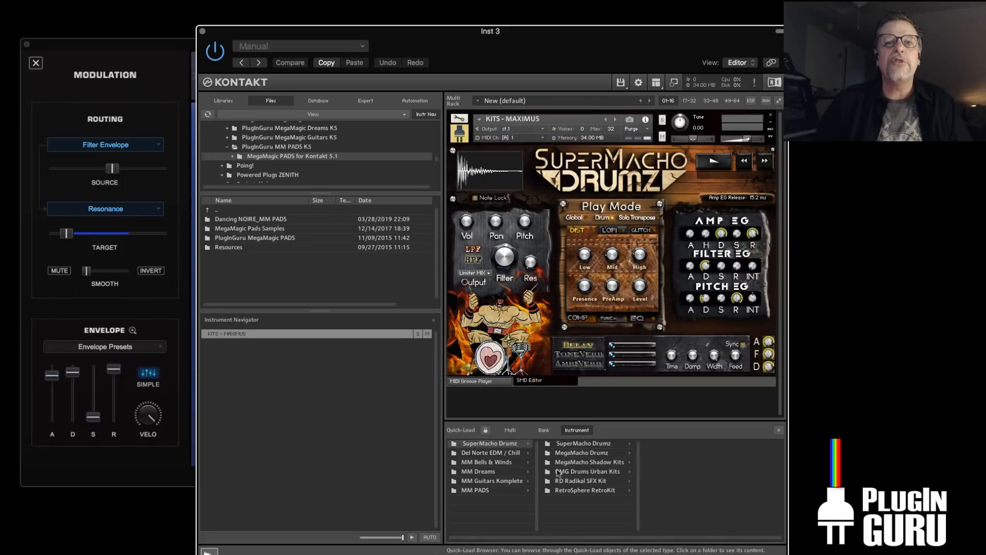
{"action": "left_click", "coordinate": [588, 445]}
{"action": "scroll", "coordinate": [699, 494], "scroll_direction": "down", "scroll_amount": 10}
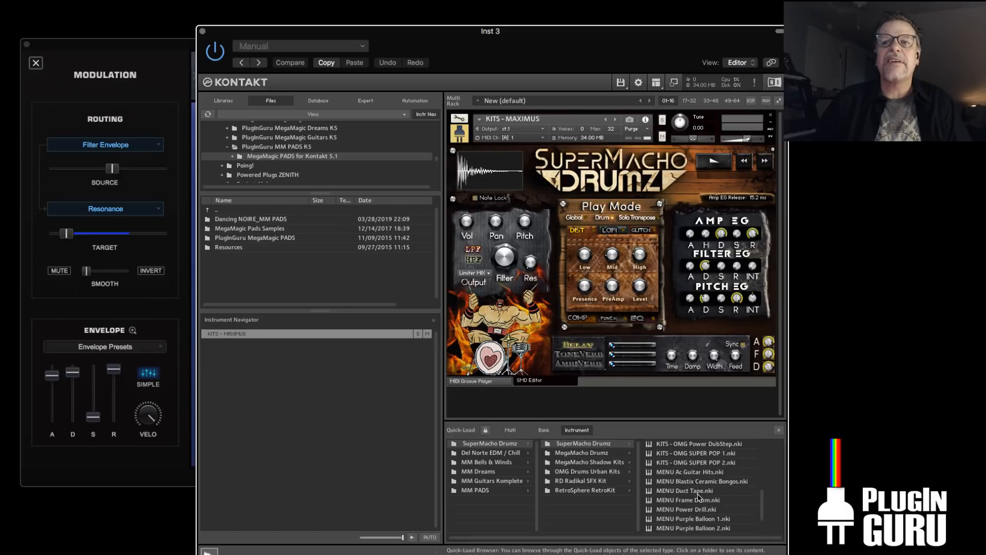
{"action": "left_click", "coordinate": [578, 454]}
{"action": "scroll", "coordinate": [698, 493], "scroll_direction": "down", "scroll_amount": 10}
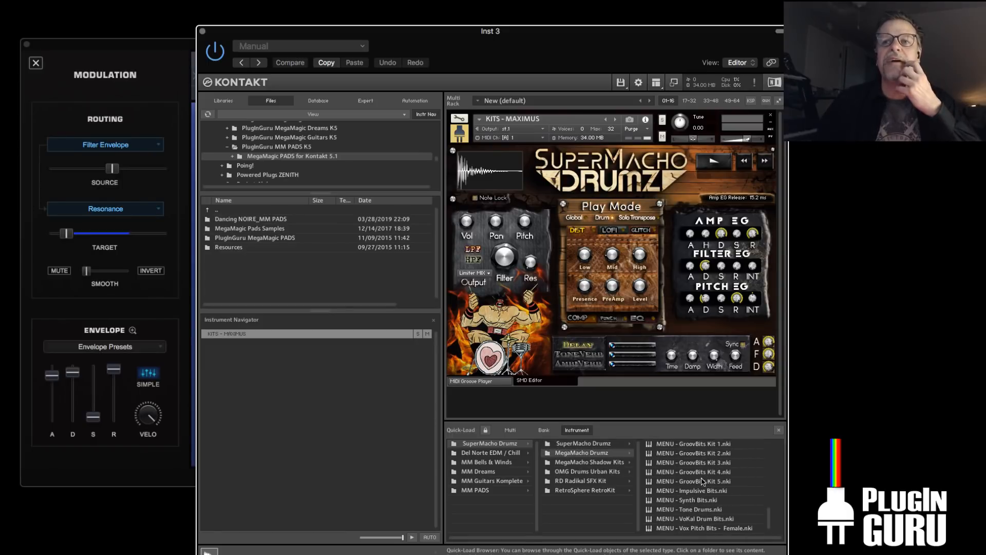
{"action": "scroll", "coordinate": [700, 475], "scroll_direction": "up", "scroll_amount": 1}
{"action": "left_click_drag", "start_coordinate": [695, 465], "coordinate": [607, 296]}
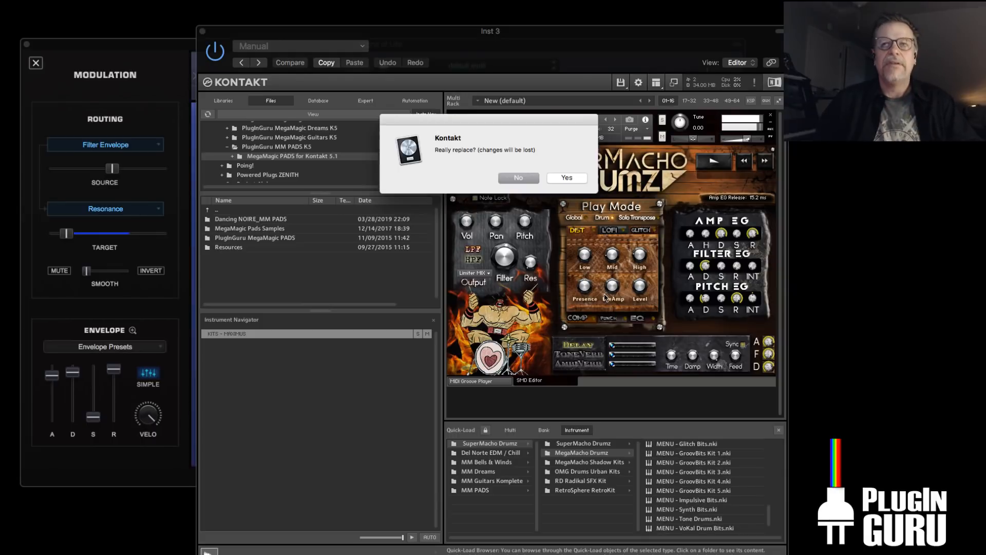
{"action": "left_click", "coordinate": [580, 178]}
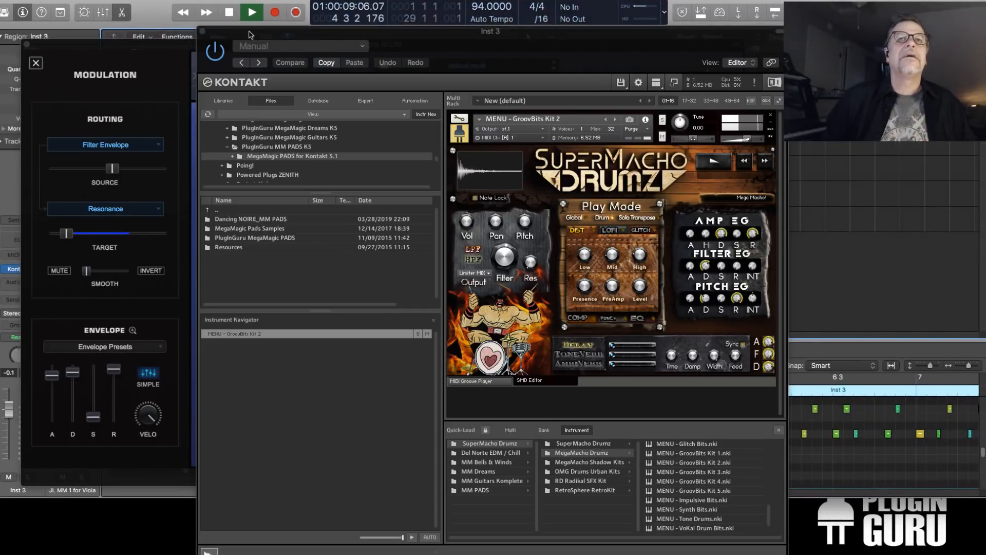
Clear the Kontakt and Omnisphere windows from the arrangement and play the song from the start
{"action": "left_click_drag", "start_coordinate": [249, 32], "coordinate": [809, 76]}
{"action": "left_click", "coordinate": [762, 76]}
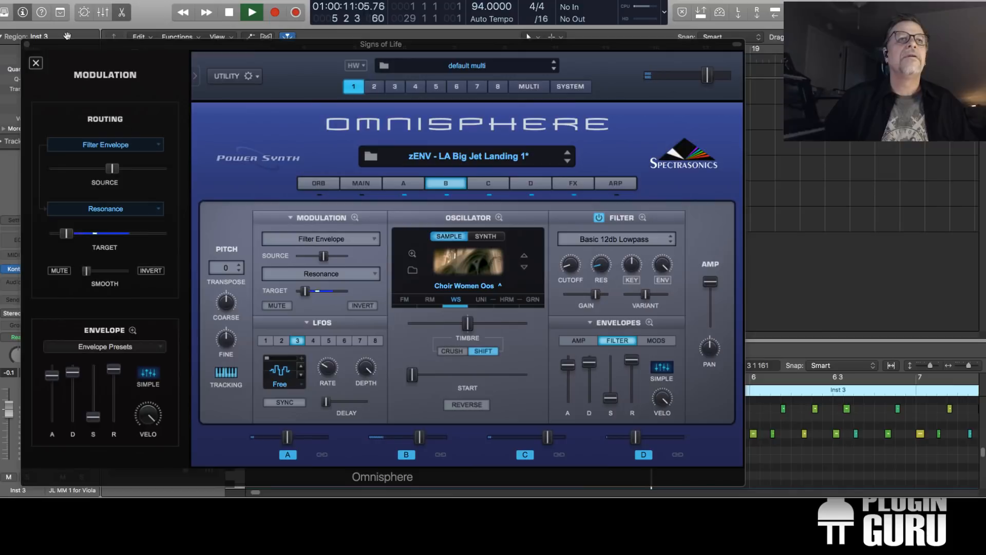
{"action": "left_click", "coordinate": [27, 45]}
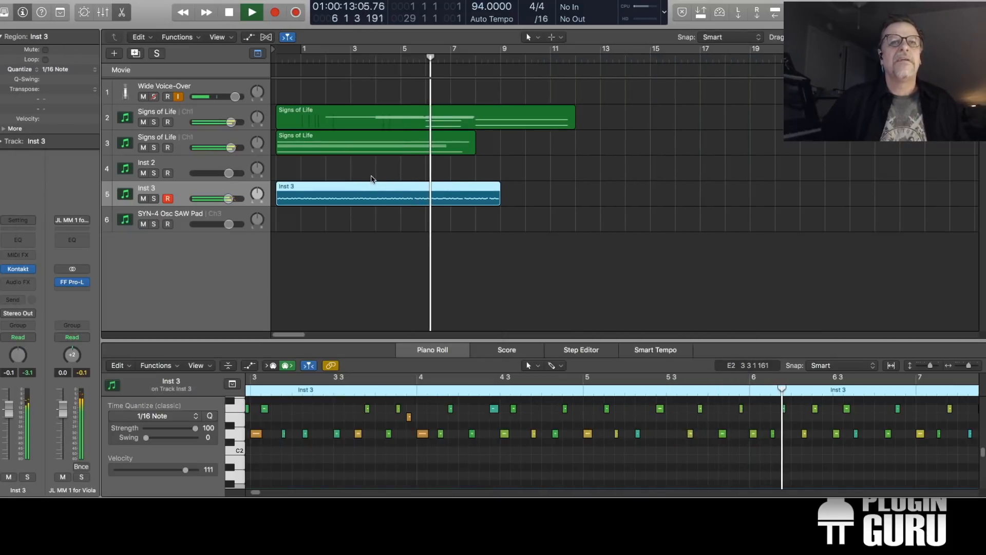
{"action": "key", "text": "space"}
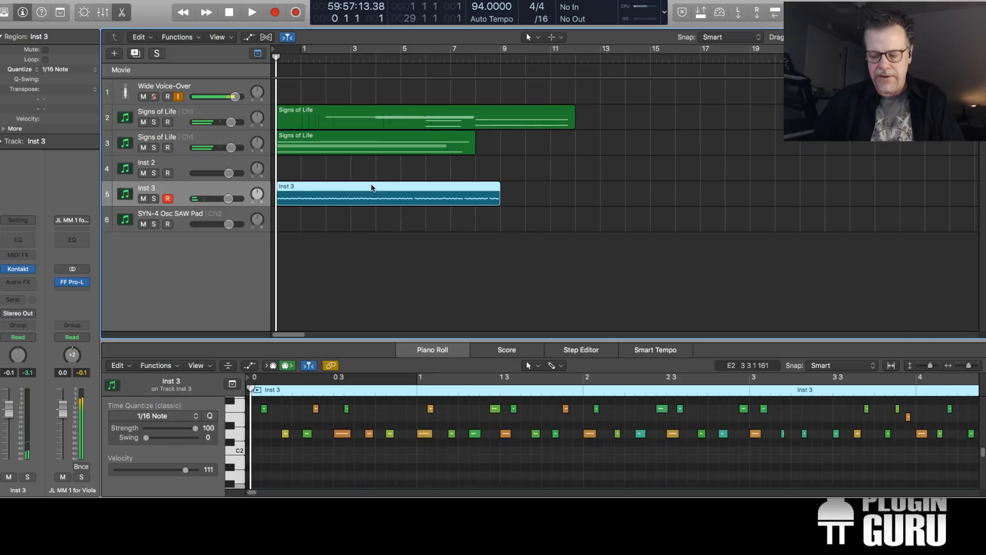
{"action": "key", "text": "space"}
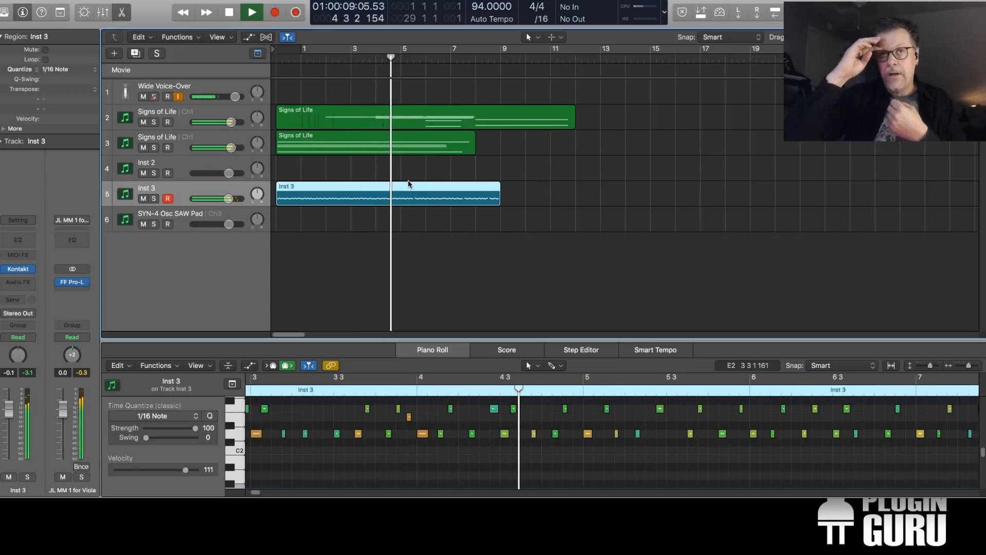
{"action": "key", "text": "space"}
Shorten the Inst 3 region to end at bar 4, loop it, and play it from the start
{"action": "left_click_drag", "start_coordinate": [495, 200], "coordinate": [376, 201]}
{"action": "key", "text": "l"}
{"action": "key", "text": "Return"}
{"action": "key", "text": "space"}
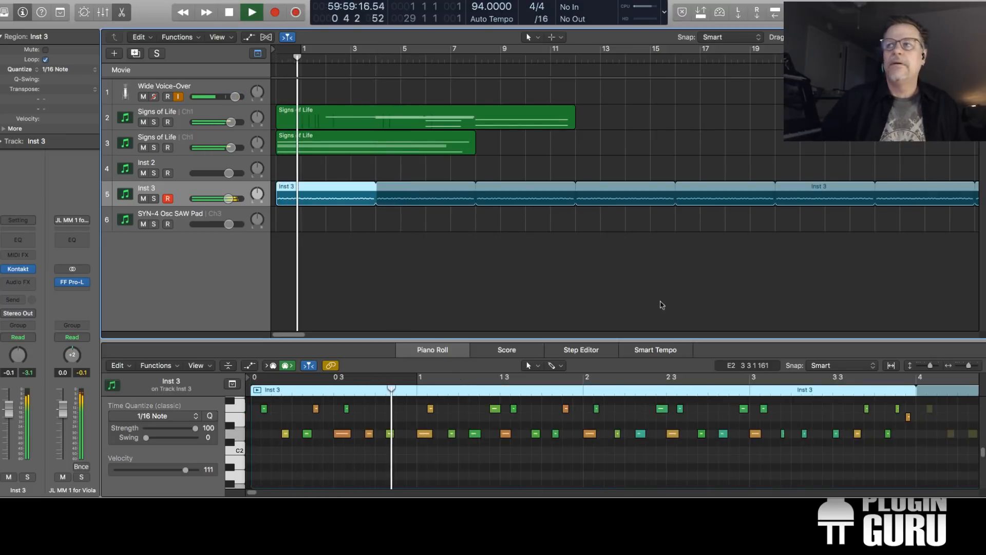
{"action": "key", "text": "space"}
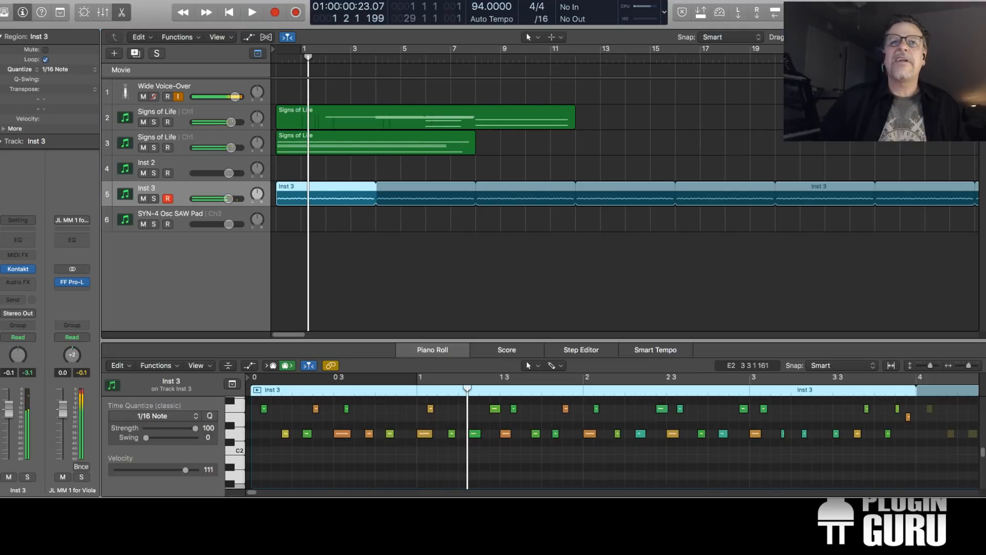
Solo the Inst 3 track and set GroovBits Kit 2 to Global play mode with Pitch at 9.00
{"action": "left_click", "coordinate": [153, 198]}
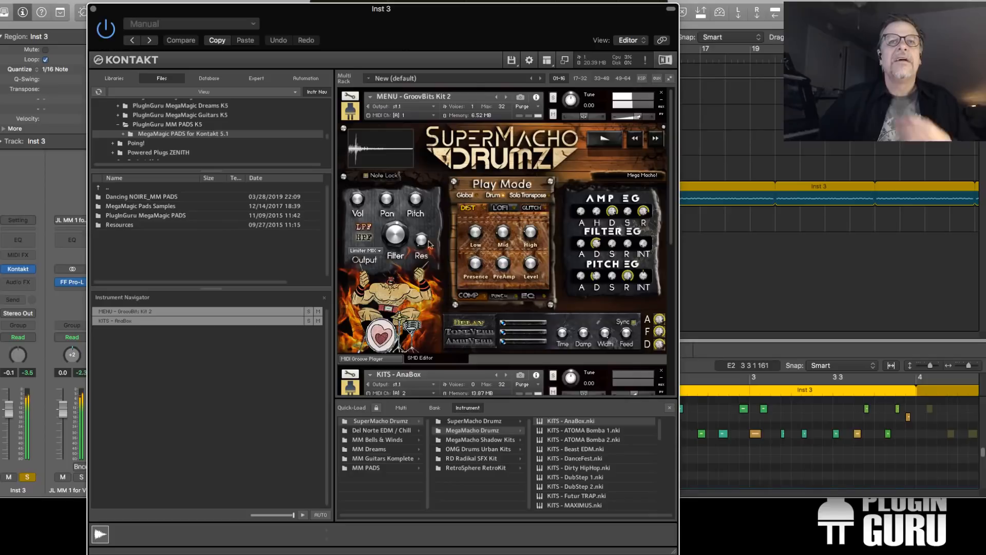
{"action": "left_click", "coordinate": [669, 408]}
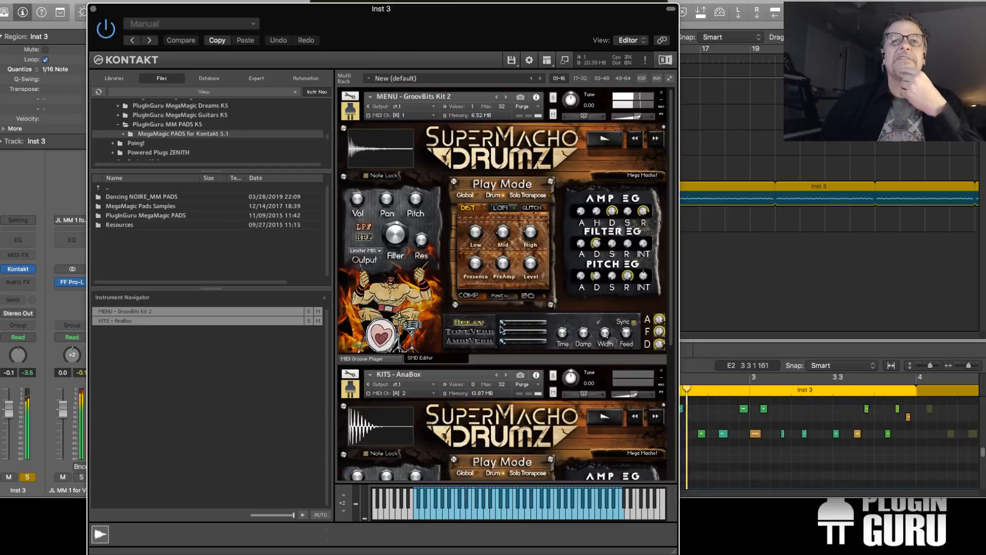
{"action": "left_click", "coordinate": [476, 196]}
{"action": "left_click_drag", "start_coordinate": [416, 200], "coordinate": [419, 193]}
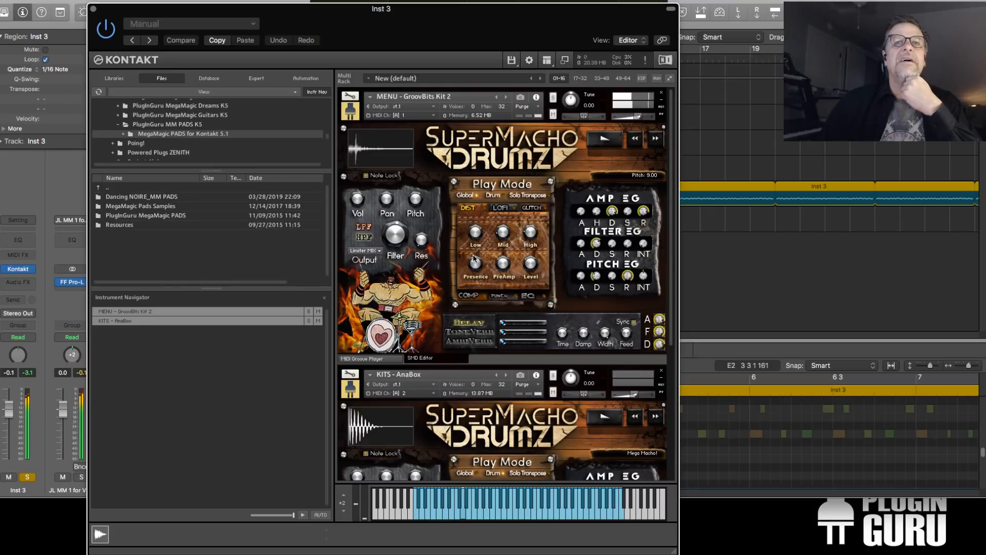
Add delay at -6.5 dB and AmbiVerb at -21.9 dB to GroovBits Kit 2, using 1.6 Synth Hall at 76.6% size
{"action": "left_click_drag", "start_coordinate": [504, 325], "coordinate": [522, 324]}
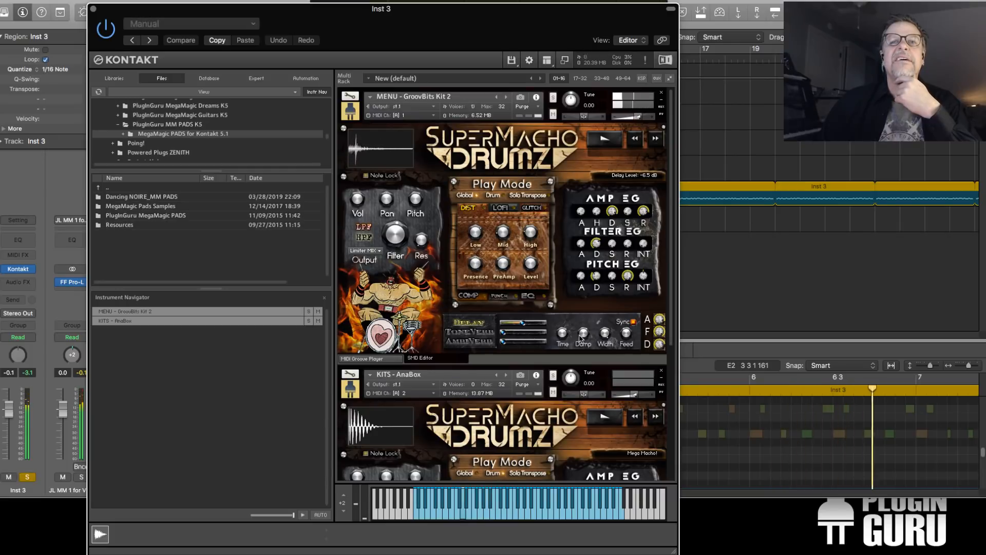
{"action": "left_click_drag", "start_coordinate": [502, 347], "coordinate": [517, 346]}
{"action": "left_click", "coordinate": [616, 319]}
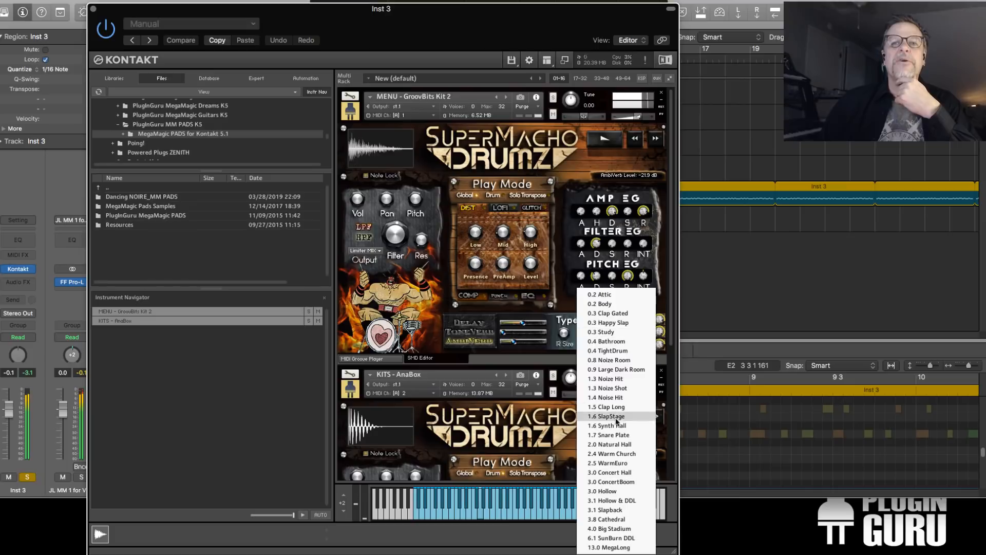
{"action": "left_click", "coordinate": [611, 425]}
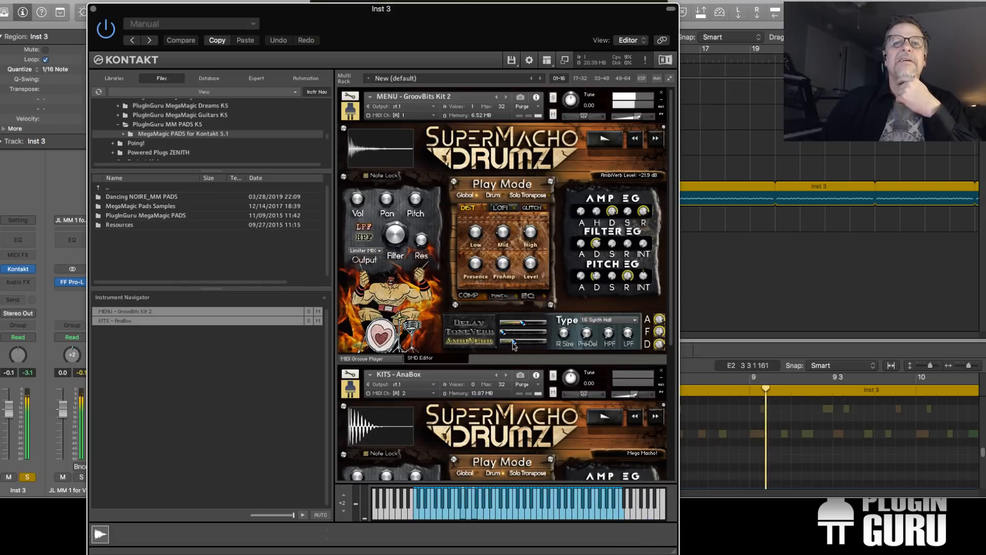
{"action": "left_click_drag", "start_coordinate": [562, 336], "coordinate": [562, 357]}
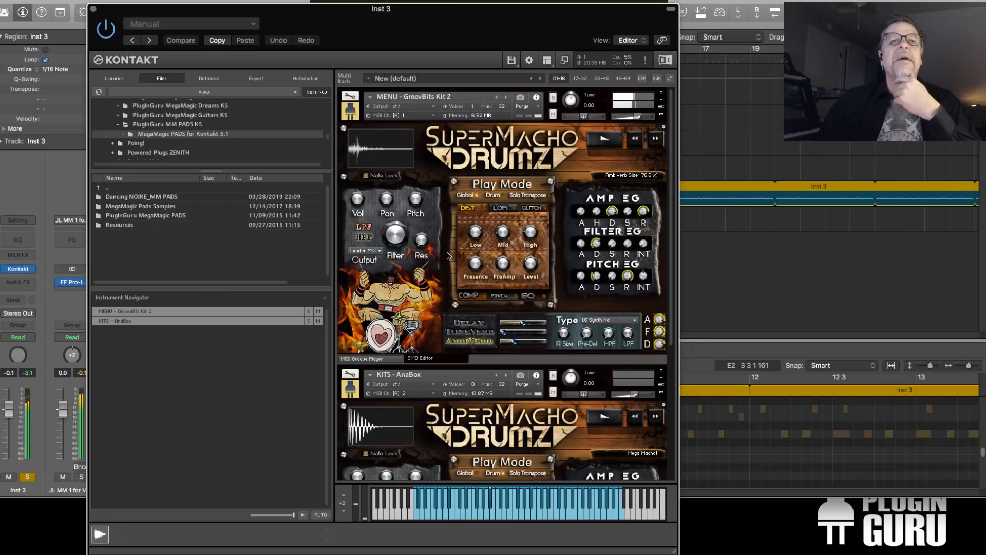
Shape the kit's filter with 13.7% velocity to LPF, 401.0 Hz cutoff, higher envelope intensity, 90.4 ms decay and 3.8 ms attack
{"action": "left_click_drag", "start_coordinate": [660, 332], "coordinate": [655, 360]}
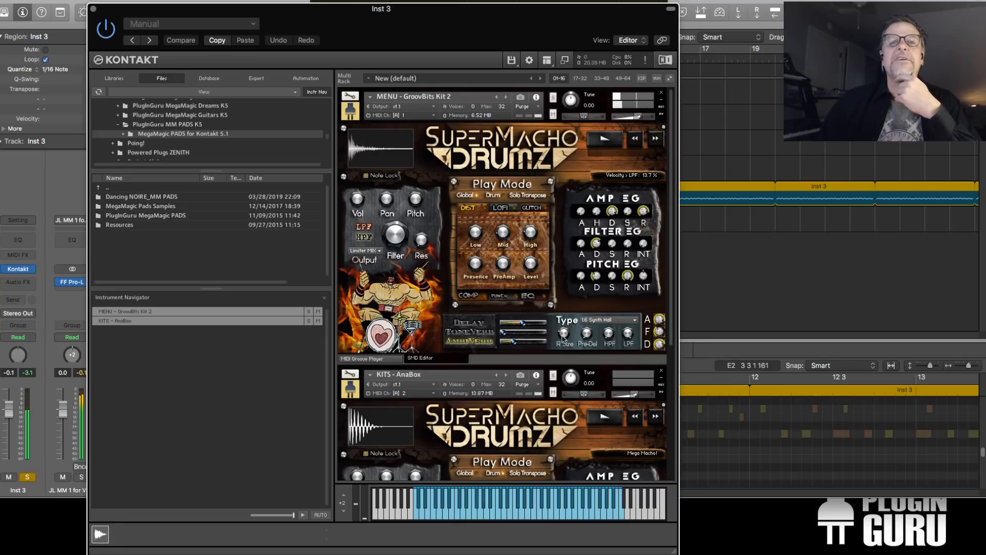
{"action": "left_click_drag", "start_coordinate": [395, 236], "coordinate": [397, 246]}
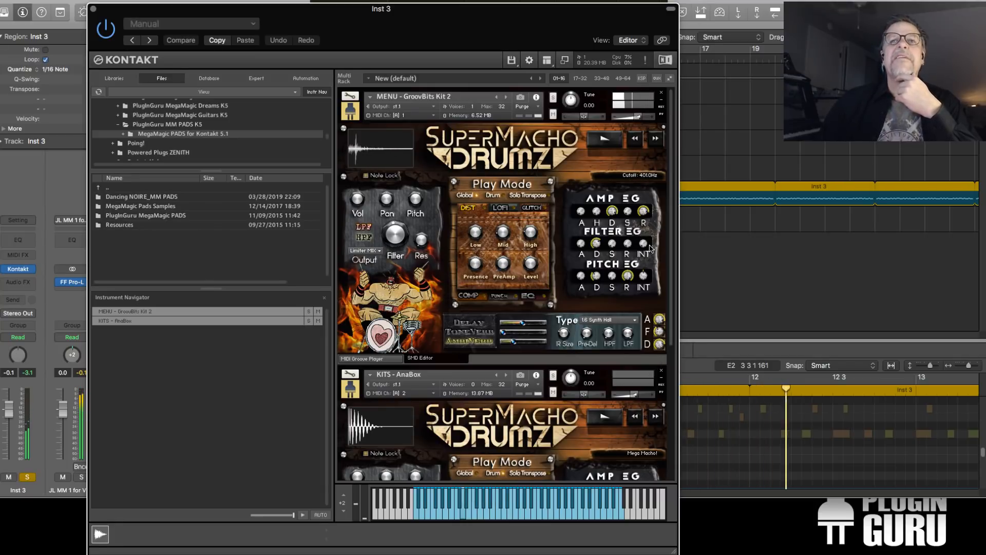
{"action": "left_click_drag", "start_coordinate": [644, 243], "coordinate": [652, 215]}
{"action": "left_click_drag", "start_coordinate": [595, 244], "coordinate": [597, 257]}
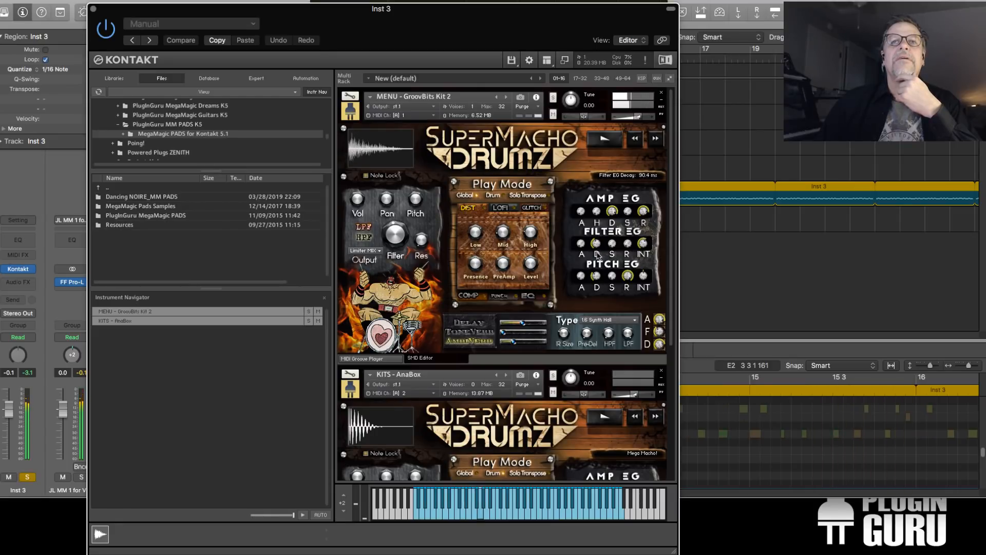
{"action": "left_click_drag", "start_coordinate": [582, 245], "coordinate": [581, 195]}
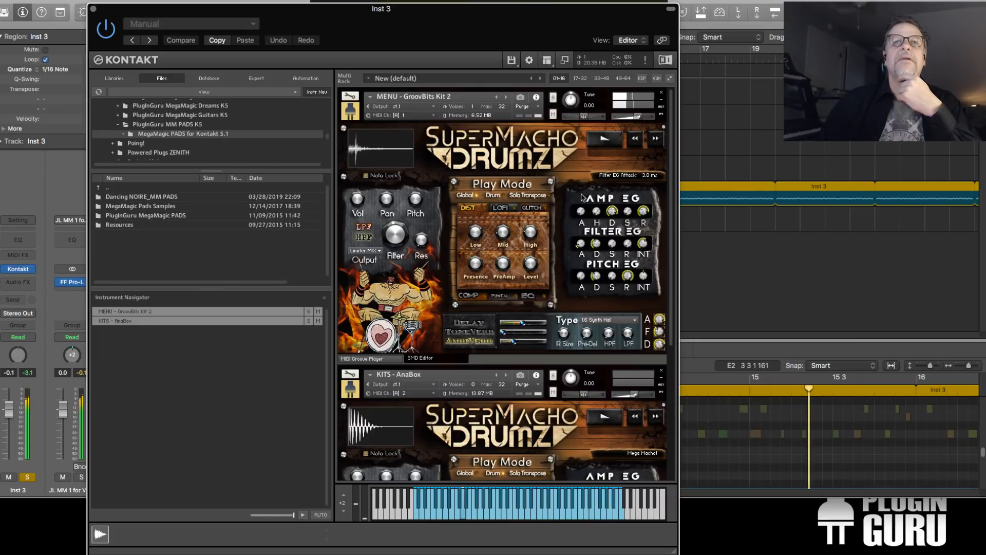
Move Kontakt aside, take Inst 3 out of solo, and play the full arrangement from the start
{"action": "left_click_drag", "start_coordinate": [576, 8], "coordinate": [985, 23]}
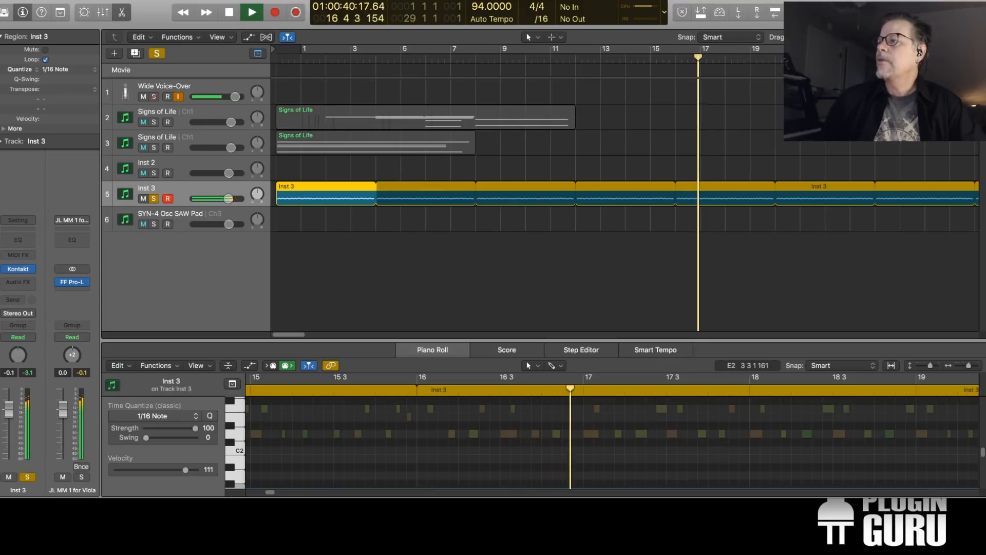
{"action": "key", "text": "space"}
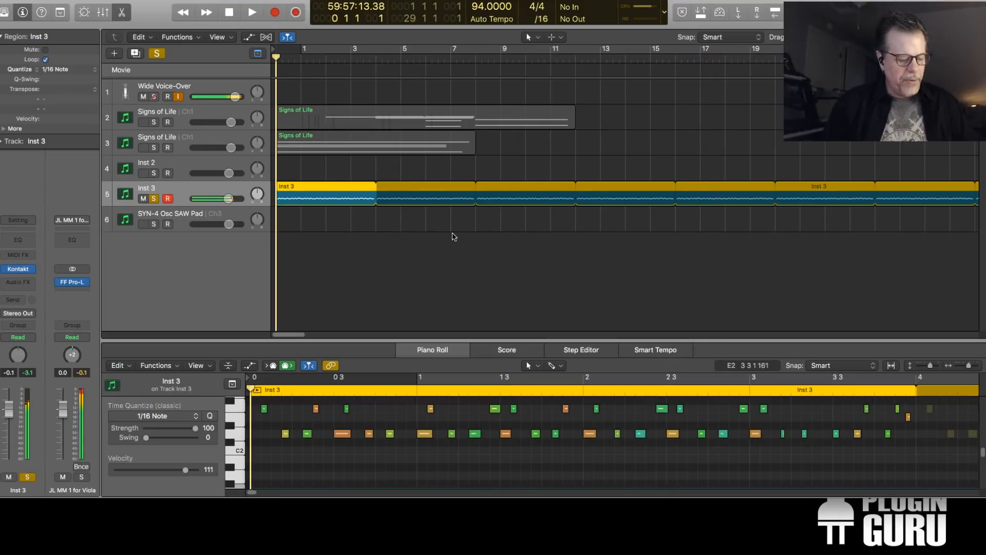
{"action": "key", "text": "space"}
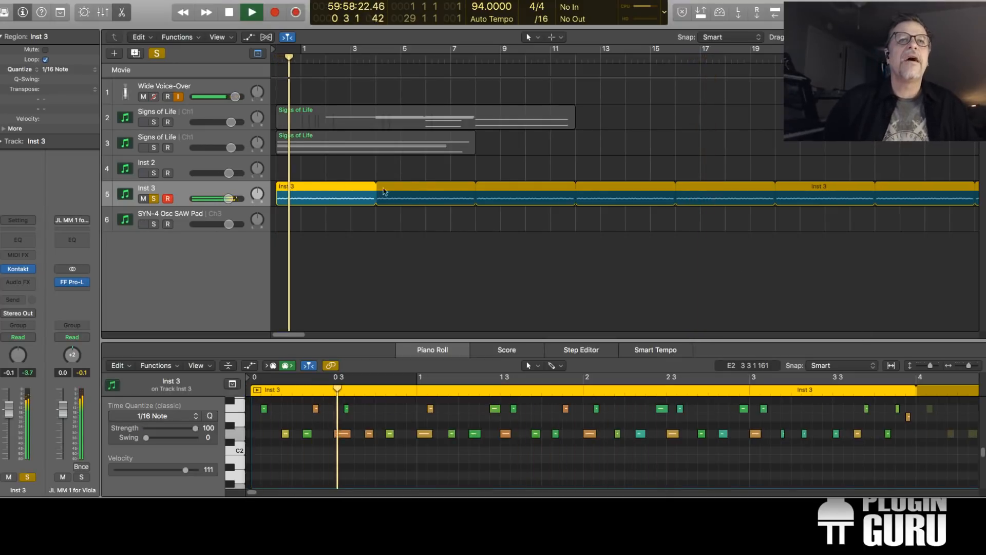
{"action": "key", "text": "space"}
{"action": "left_click", "coordinate": [152, 201]}
{"action": "key", "text": "space"}
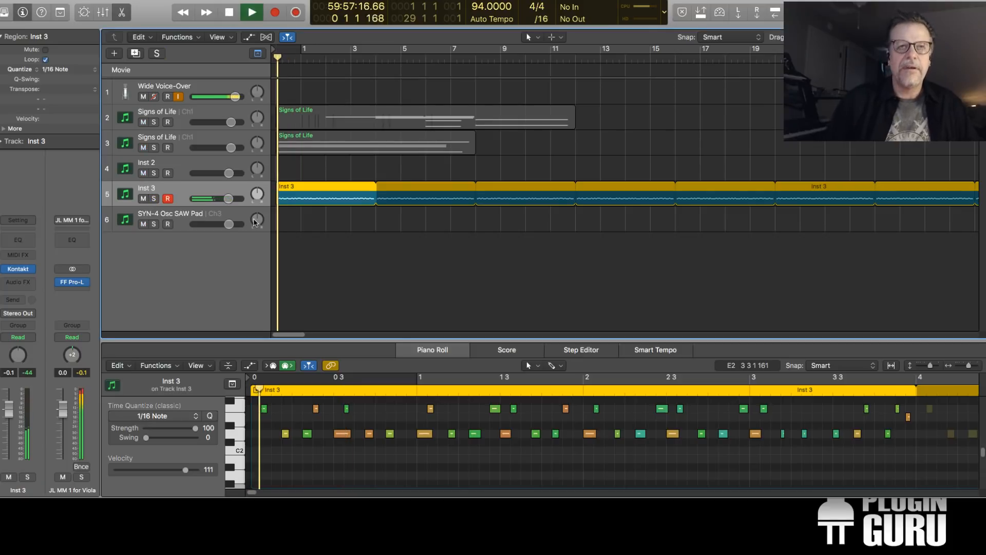
{"action": "key", "text": "space"}
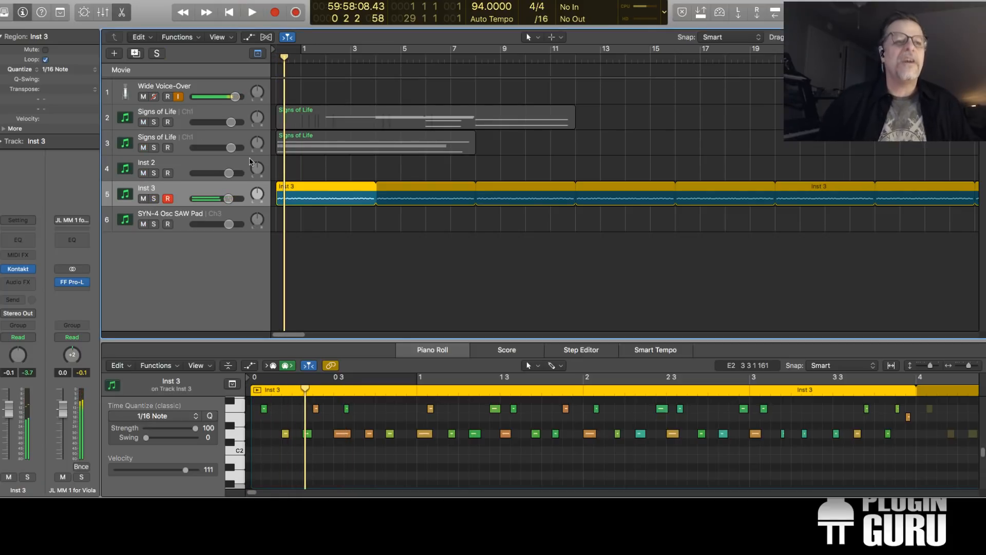
{"action": "key", "text": "space"}
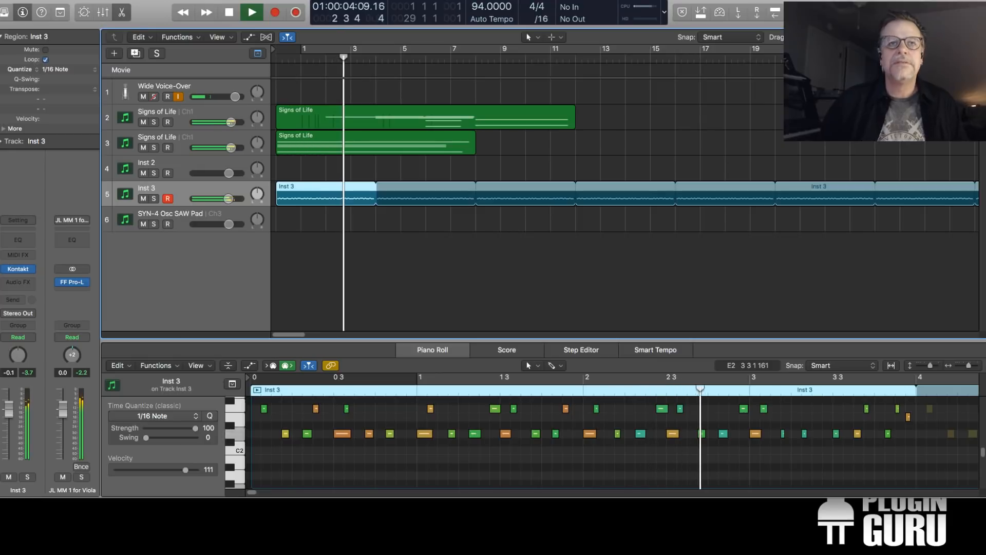
{"action": "key", "text": "space"}
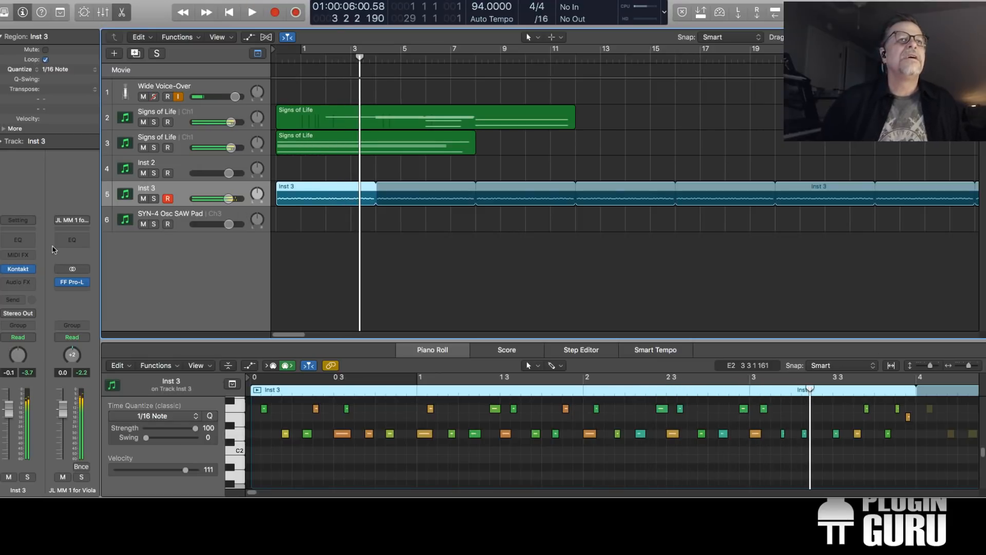
Set the MIDI channel of the Inst 3 track to 1
{"action": "left_click", "coordinate": [2, 141]}
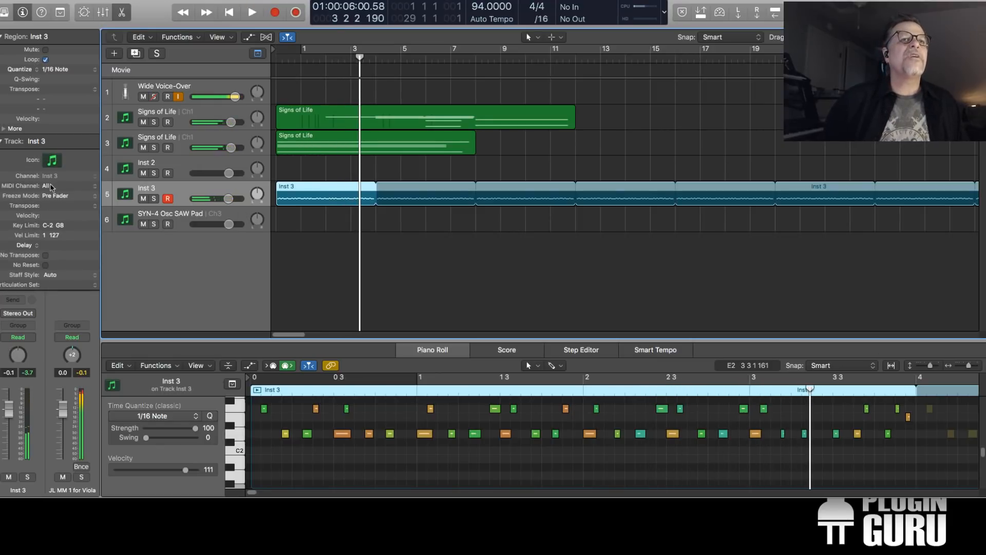
{"action": "left_click", "coordinate": [51, 187]}
{"action": "left_click", "coordinate": [54, 195]}
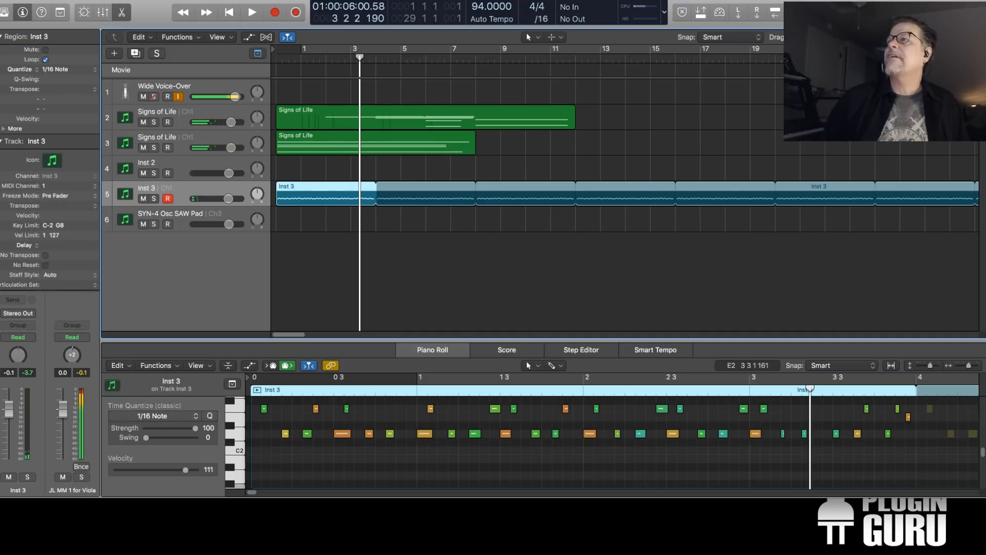
Bring Kontakt back and load MENU - Damaged Perc from the MegaMacho Drumz quick-load list as a second instrument
{"action": "left_click_drag", "start_coordinate": [985, 15], "coordinate": [391, 12]}
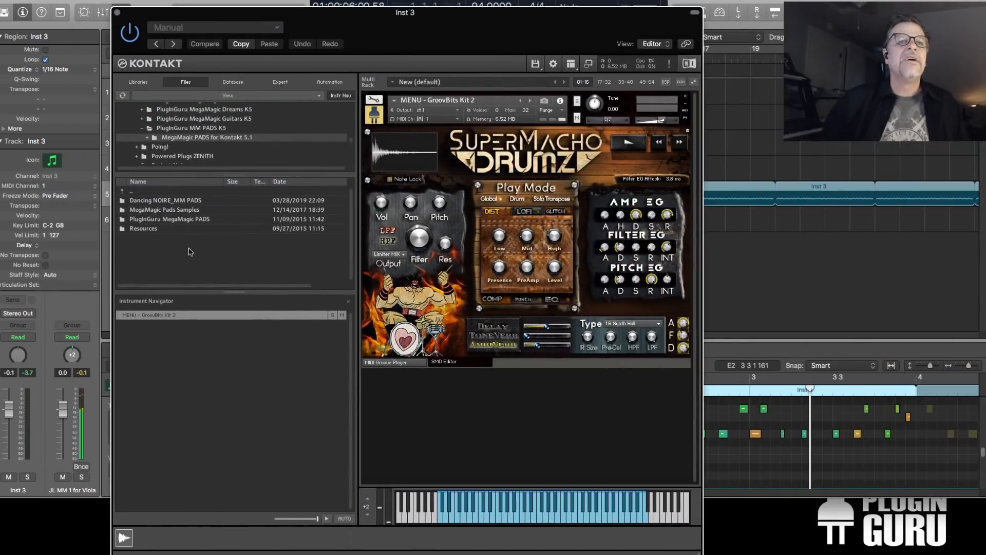
{"action": "right_click", "coordinate": [428, 407]}
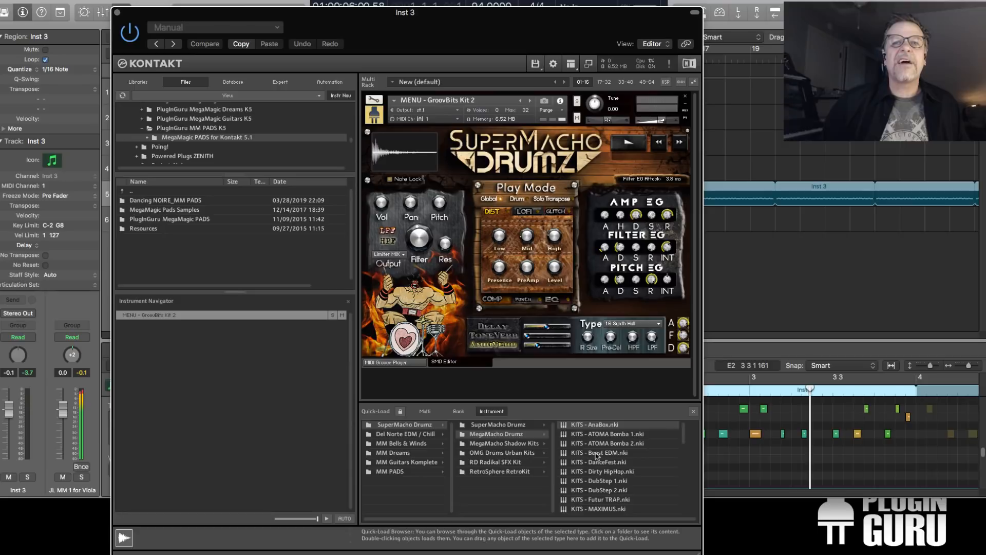
{"action": "scroll", "coordinate": [605, 460], "scroll_direction": "down", "scroll_amount": 10}
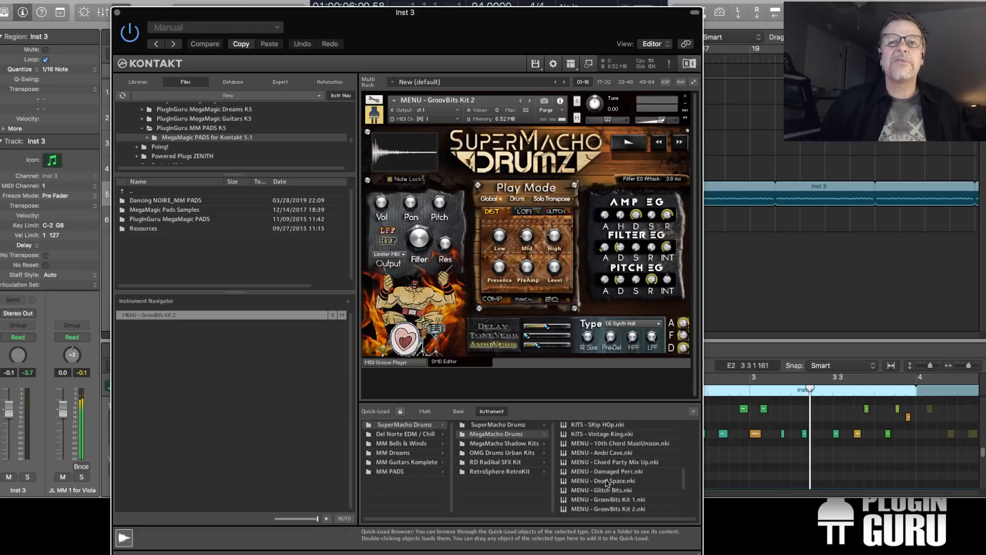
{"action": "scroll", "coordinate": [609, 485], "scroll_direction": "down", "scroll_amount": 3}
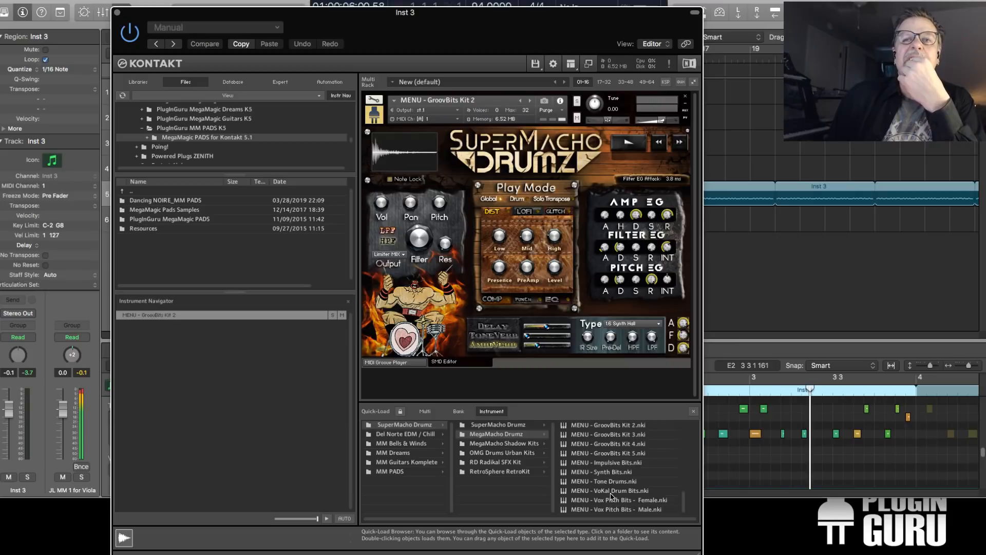
{"action": "scroll", "coordinate": [610, 484], "scroll_direction": "up", "scroll_amount": 6}
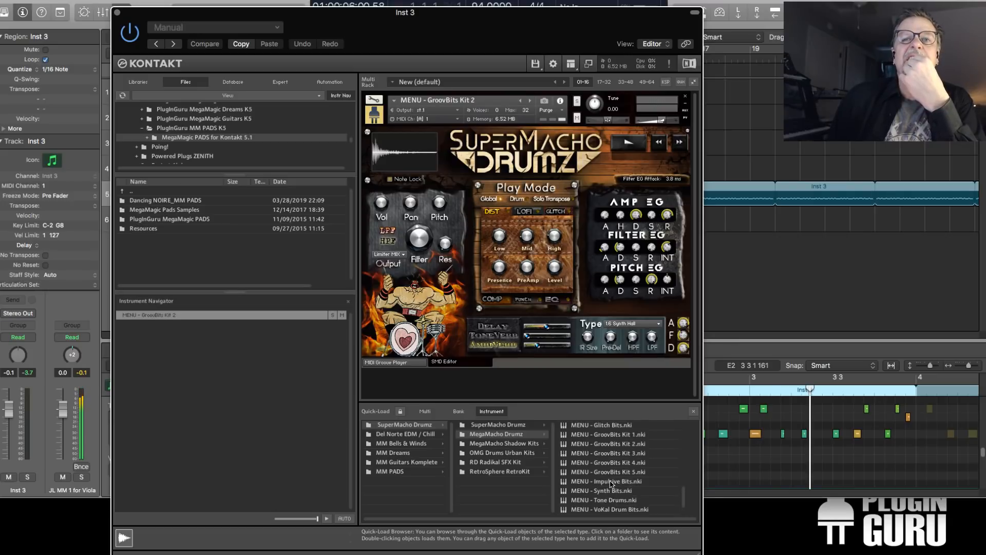
{"action": "scroll", "coordinate": [608, 470], "scroll_direction": "up", "scroll_amount": 2}
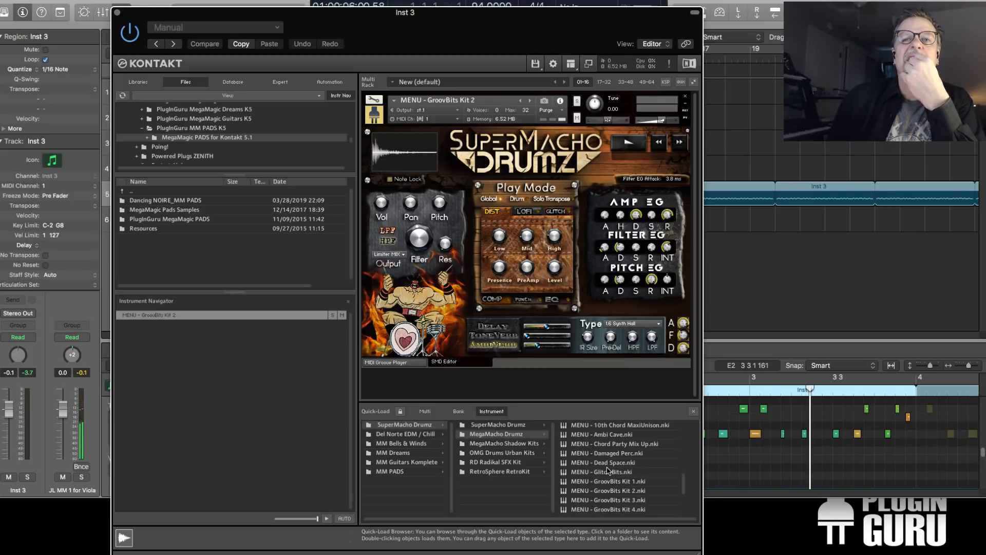
{"action": "left_click_drag", "start_coordinate": [611, 464], "coordinate": [425, 397]}
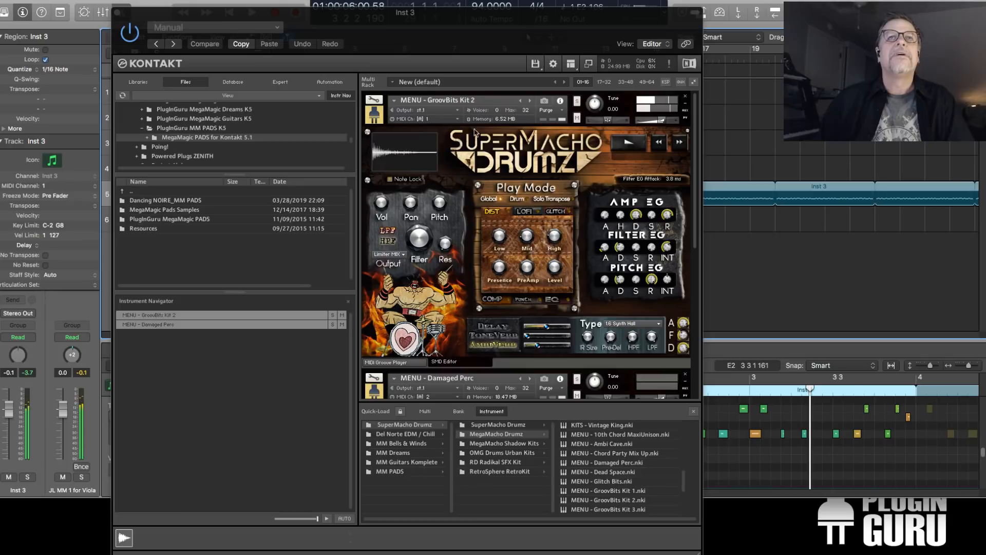
Create three more Inst 3 tracks on MIDI channels 2, 3 and 4, and select the channel 2 track
{"action": "left_click_drag", "start_coordinate": [476, 40], "coordinate": [659, 41]}
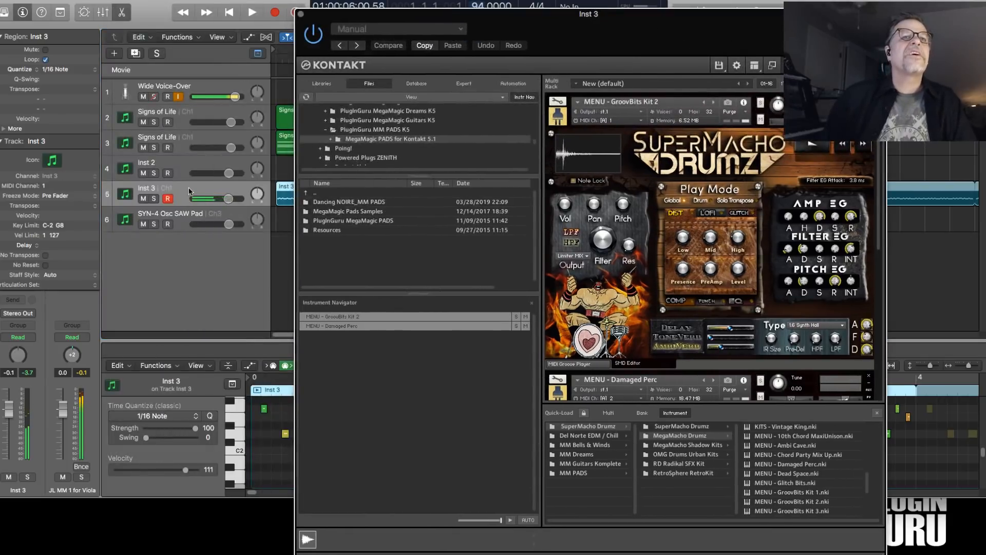
{"action": "key", "text": "ctrl+Return"}
{"action": "key", "text": "ctrl+Return"}
{"action": "key", "text": "ctrl+Return"}
{"action": "left_click", "coordinate": [201, 221]}
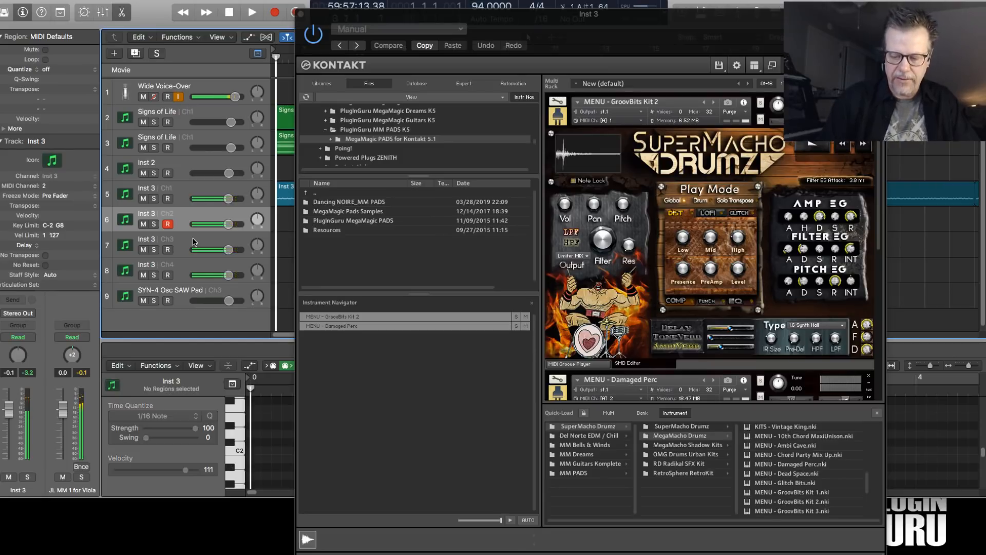
Record a Damaged Perc part on the channel 2 Inst 3 track, redoing the take as needed
{"action": "key", "text": "r"}
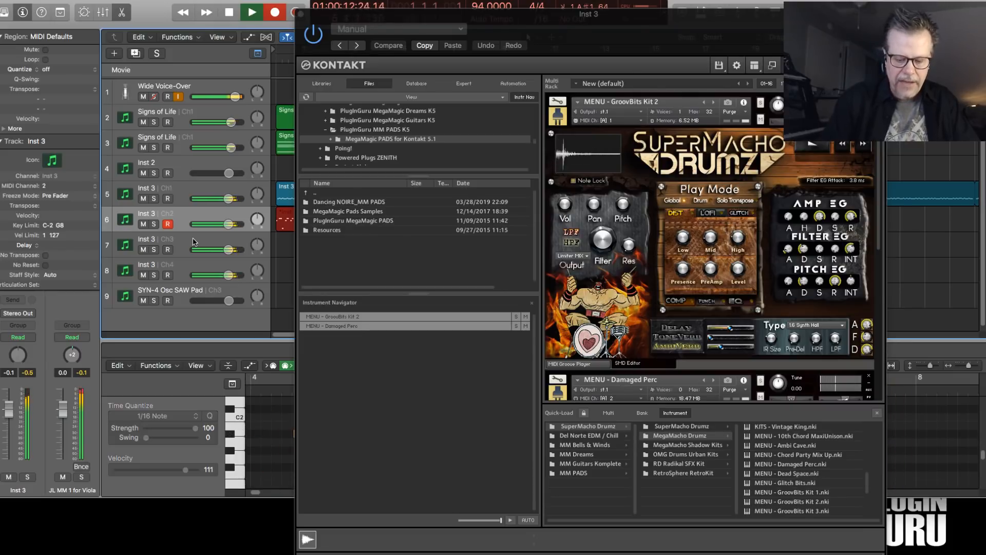
{"action": "key", "text": "r"}
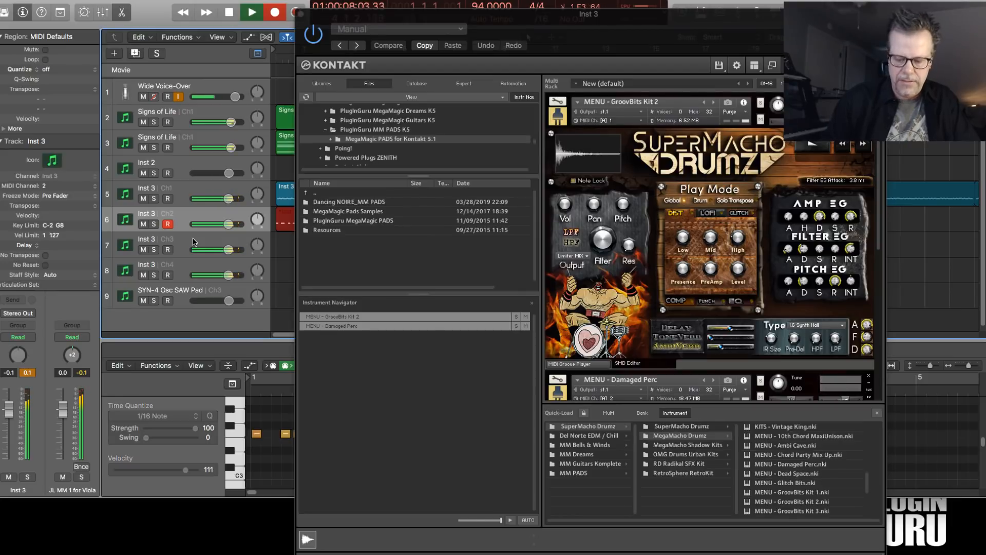
{"action": "key", "text": "space"}
{"action": "key", "text": "r"}
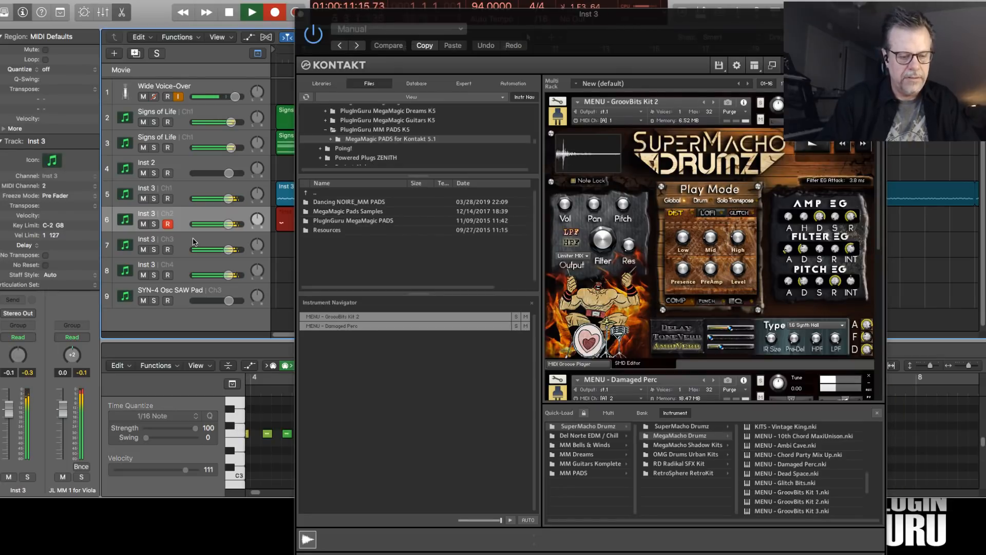
{"action": "key", "text": "space"}
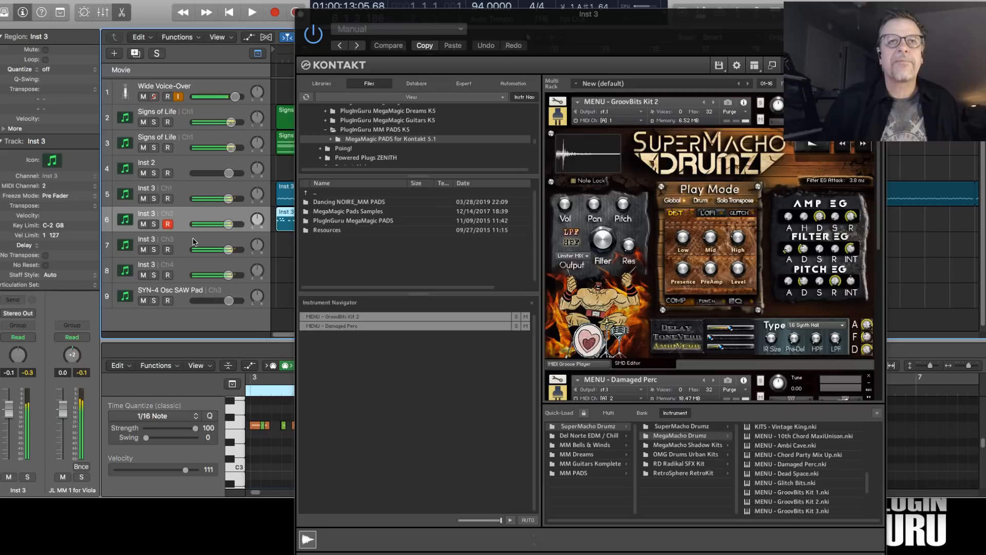
Quantize the new Inst 3 channel 2 region to 1/16 Note and play it back from the start
{"action": "left_click_drag", "start_coordinate": [542, 37], "coordinate": [748, 275]}
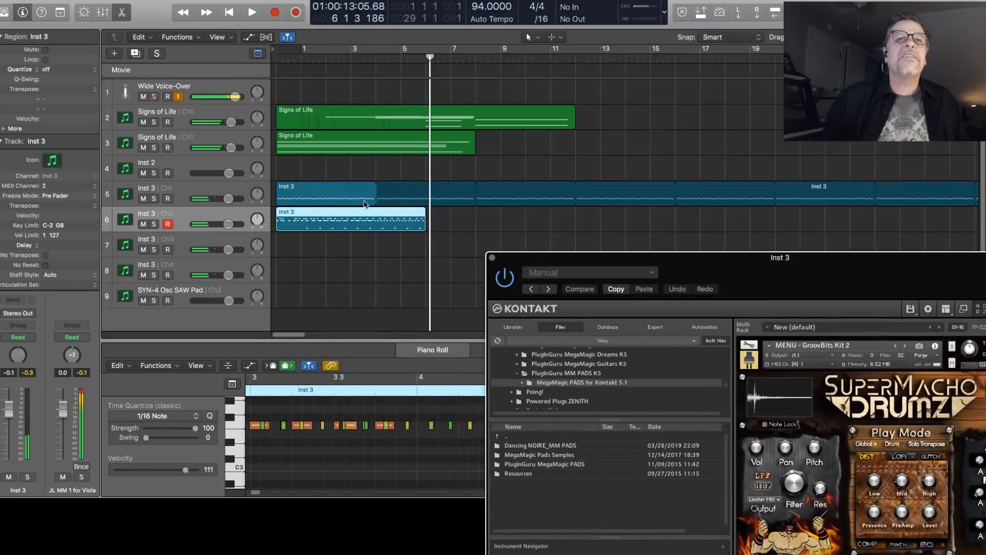
{"action": "left_click", "coordinate": [336, 193]}
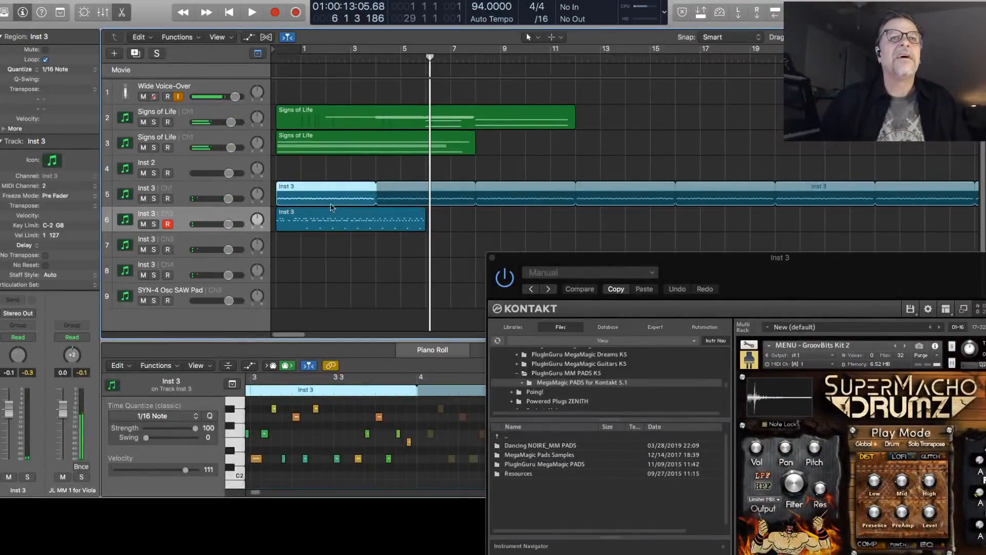
{"action": "left_click", "coordinate": [312, 215]}
{"action": "key", "text": "q"}
{"action": "key", "text": "Return"}
{"action": "key", "text": "space"}
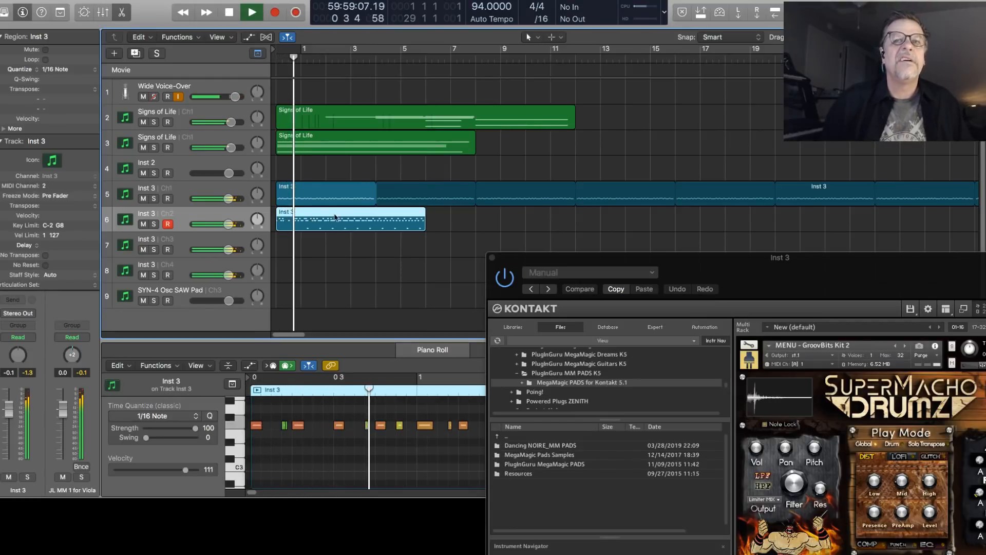
{"action": "key", "text": "space"}
Collapse GroovBits Kit 2 in Kontakt and give the Damaged Perc drum a pitch of -6.00 and an EQ gain of 6.5 dB
{"action": "left_click_drag", "start_coordinate": [769, 274], "coordinate": [352, 92]}
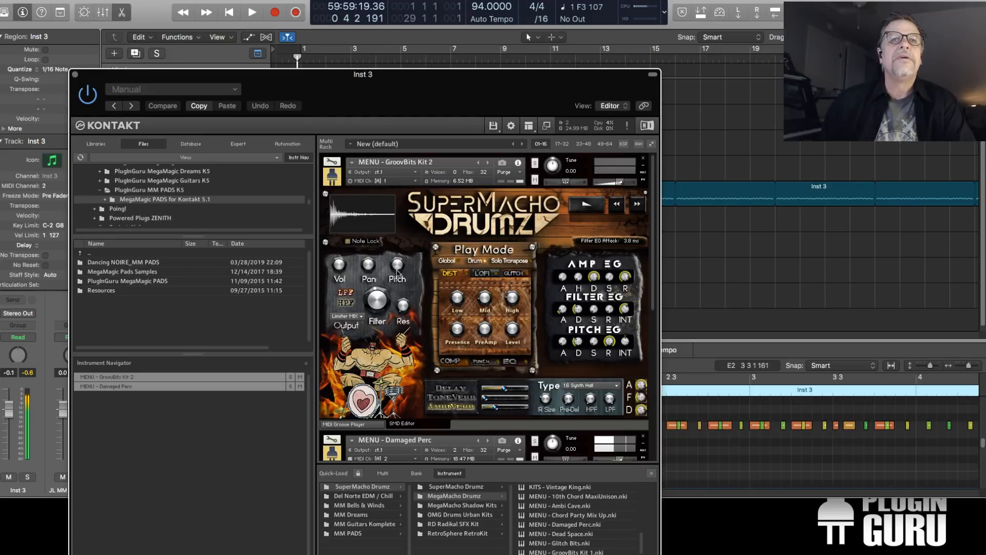
{"action": "left_click", "coordinate": [646, 189]}
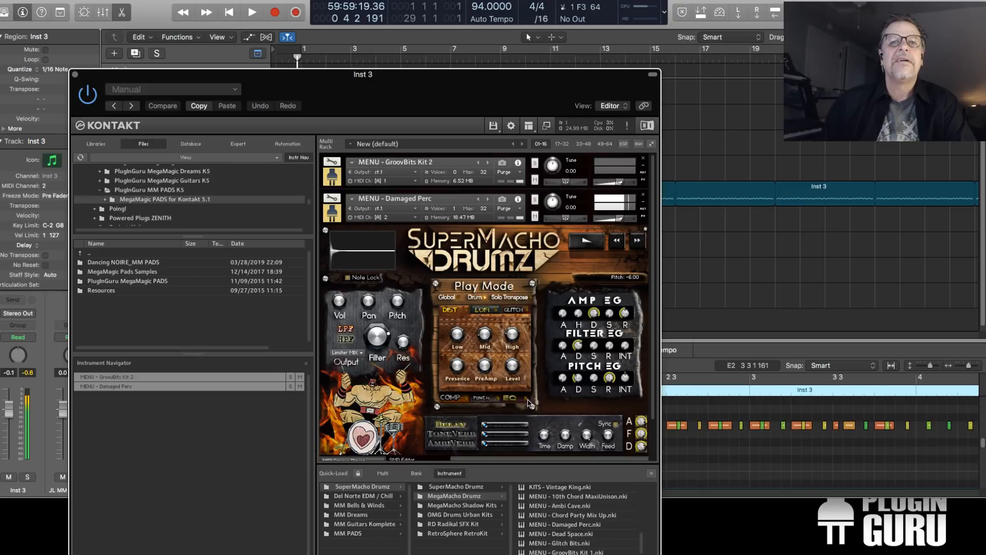
{"action": "left_click", "coordinate": [509, 399]}
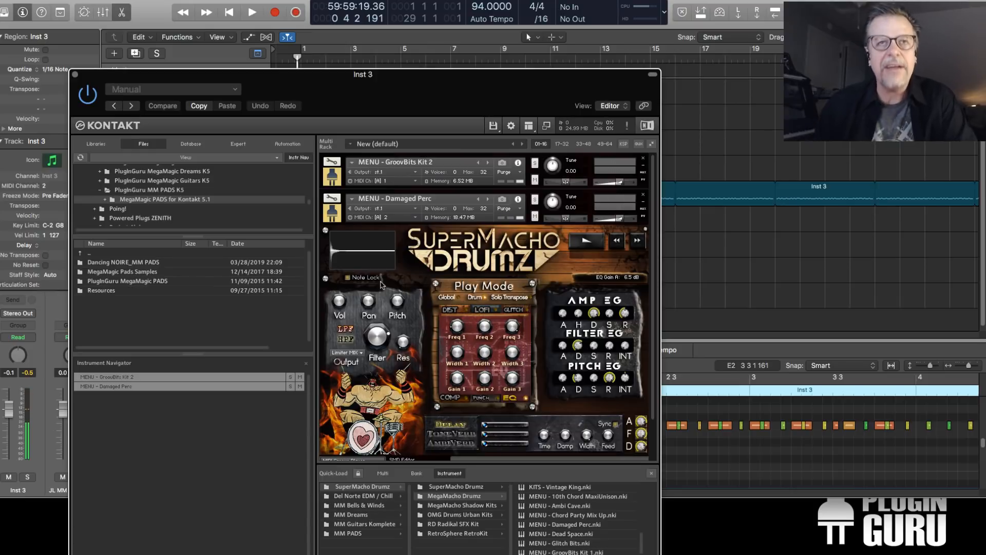
Examine the Damaged Perc sample zones in the Mapping Editor while playing the groove, and return to the multi rack
{"action": "left_click", "coordinate": [333, 200]}
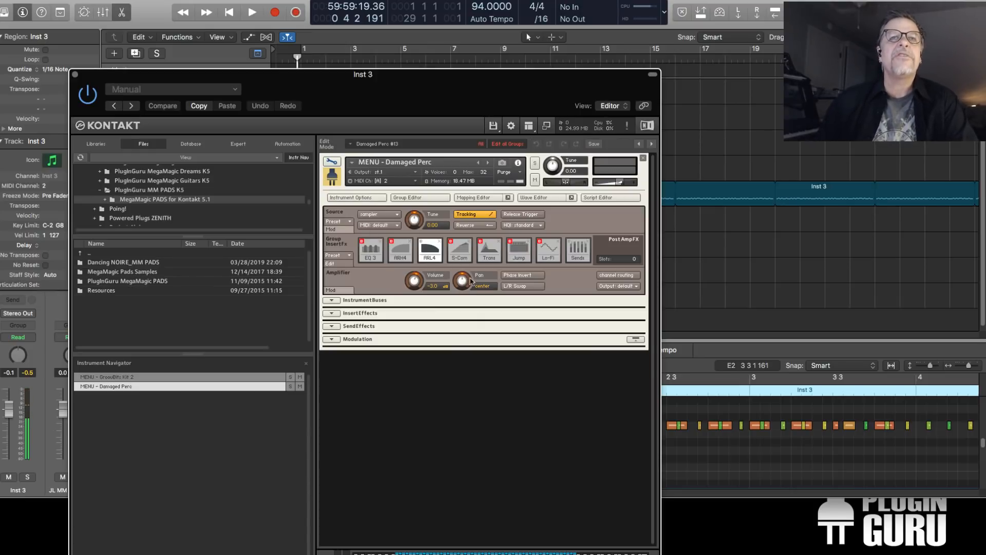
{"action": "left_click", "coordinate": [473, 197]}
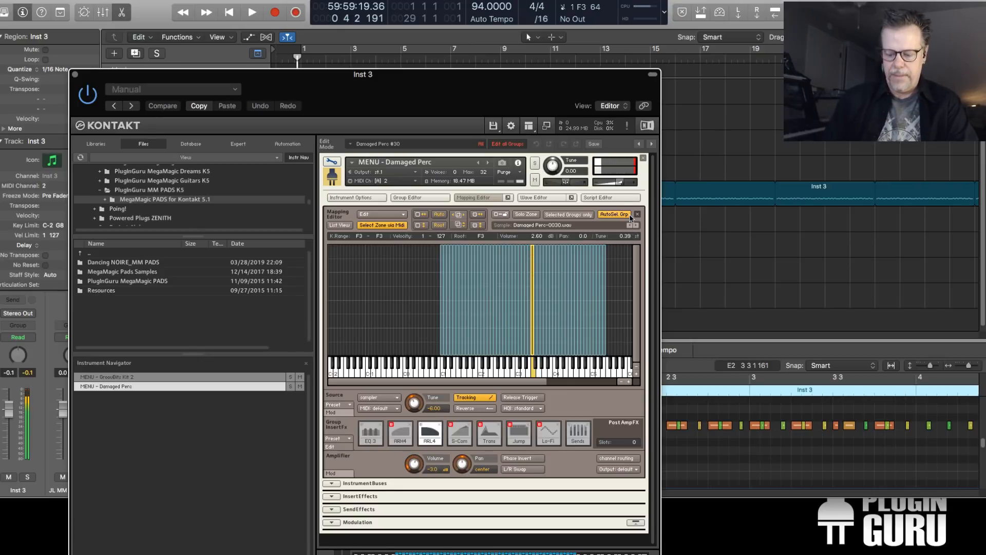
{"action": "key", "text": "space"}
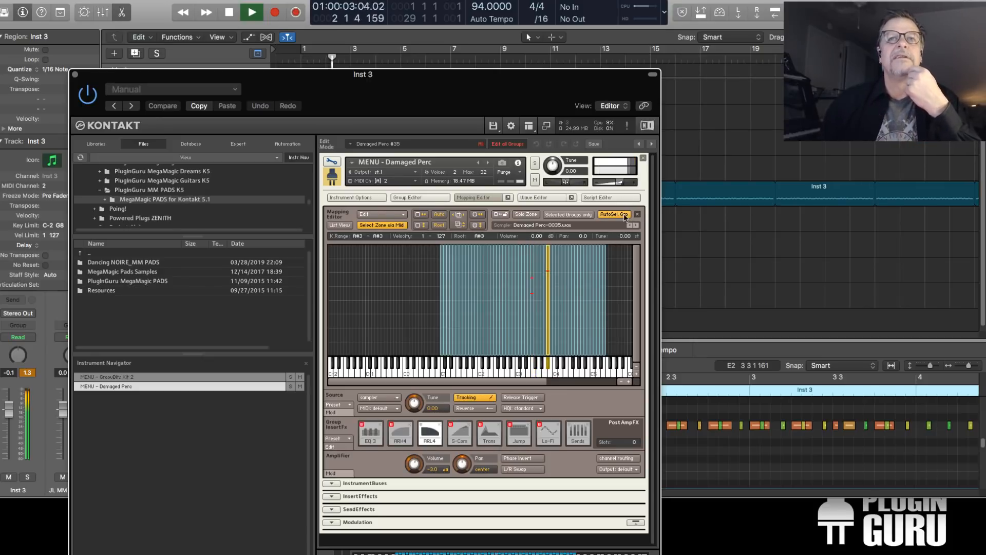
{"action": "key", "text": "space"}
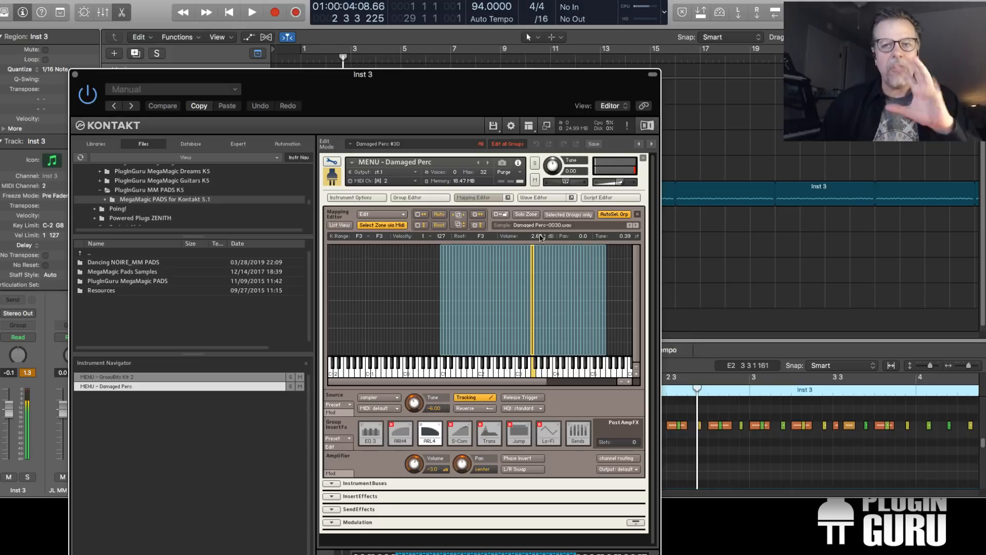
{"action": "left_click", "coordinate": [331, 163]}
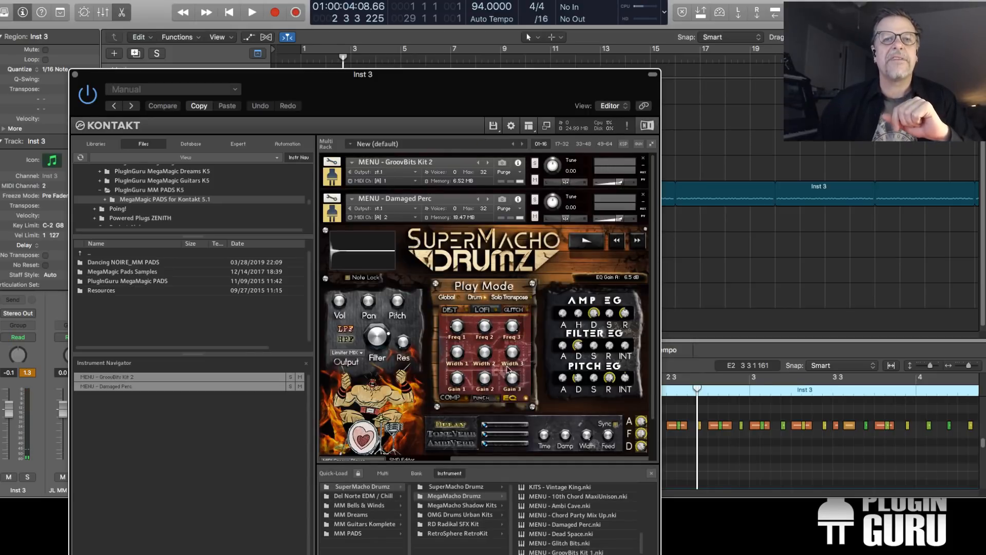
Hide the quick-load browser, collapse Damaged Perc in the rack, and hide the Kontakt window
{"action": "right_click", "coordinate": [555, 404]}
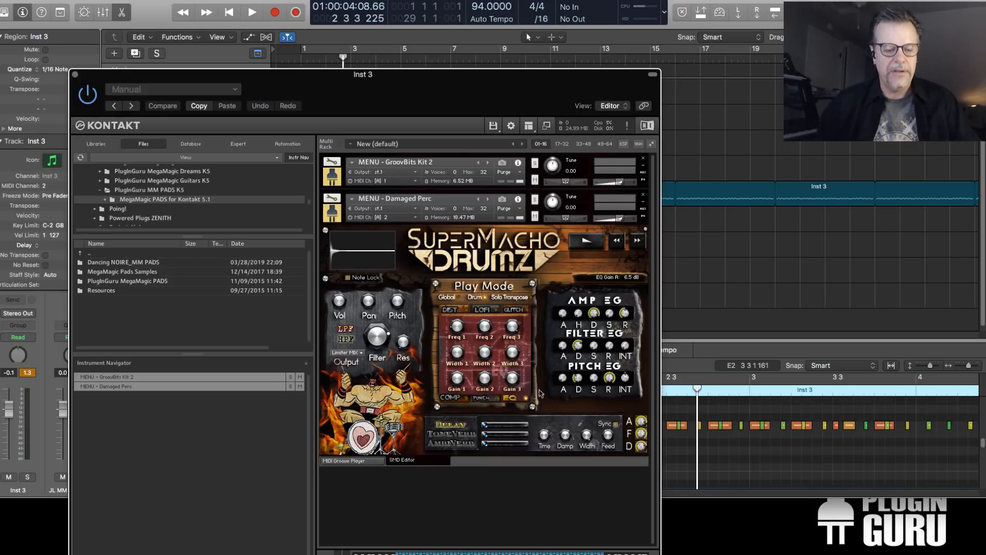
{"action": "left_click", "coordinate": [644, 217]}
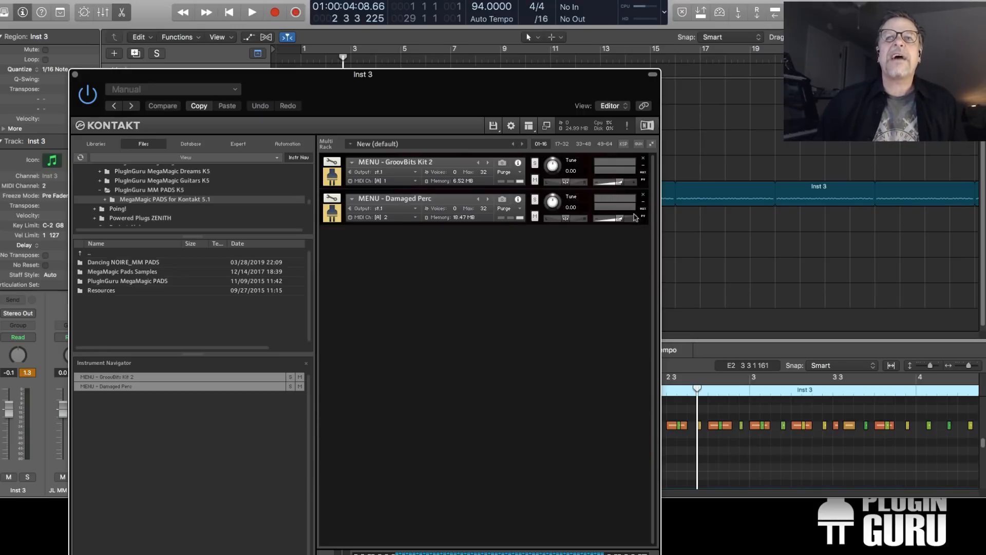
{"action": "left_click_drag", "start_coordinate": [515, 90], "coordinate": [522, 87]}
{"action": "key", "text": "v"}
Play from the start, shorten the channel 2 percussion region to two bars, and loop it
{"action": "key", "text": "Return"}
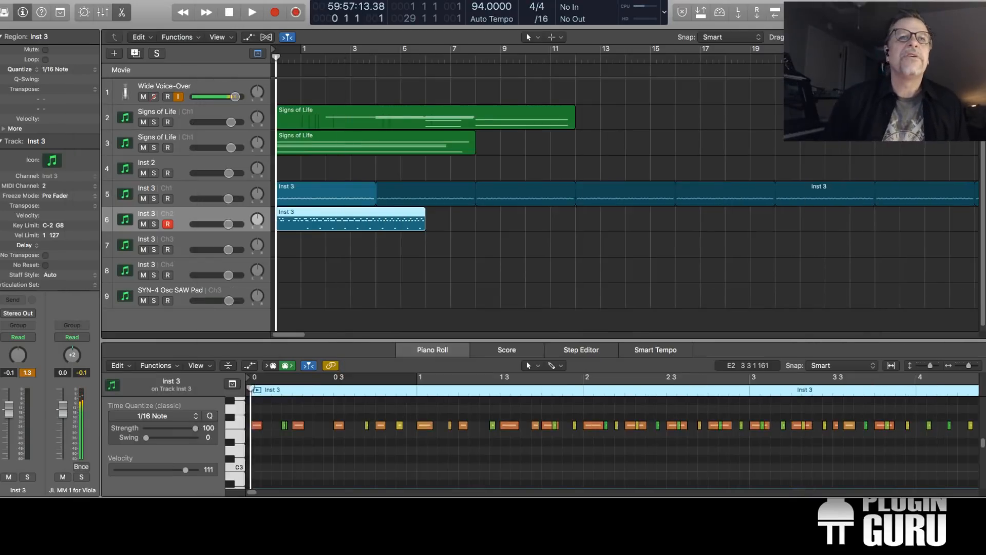
{"action": "key", "text": "space"}
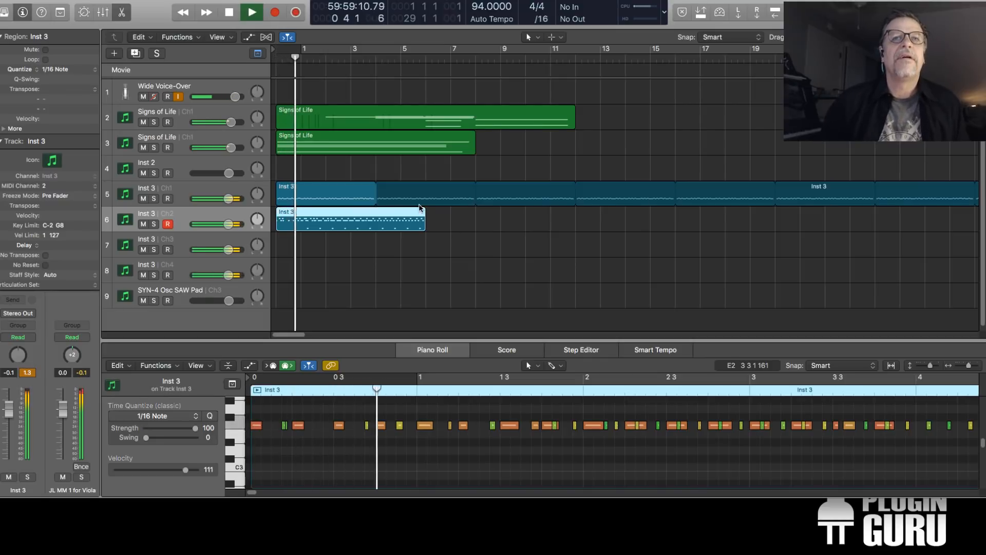
{"action": "left_click_drag", "start_coordinate": [423, 227], "coordinate": [332, 227]}
{"action": "key", "text": "l"}
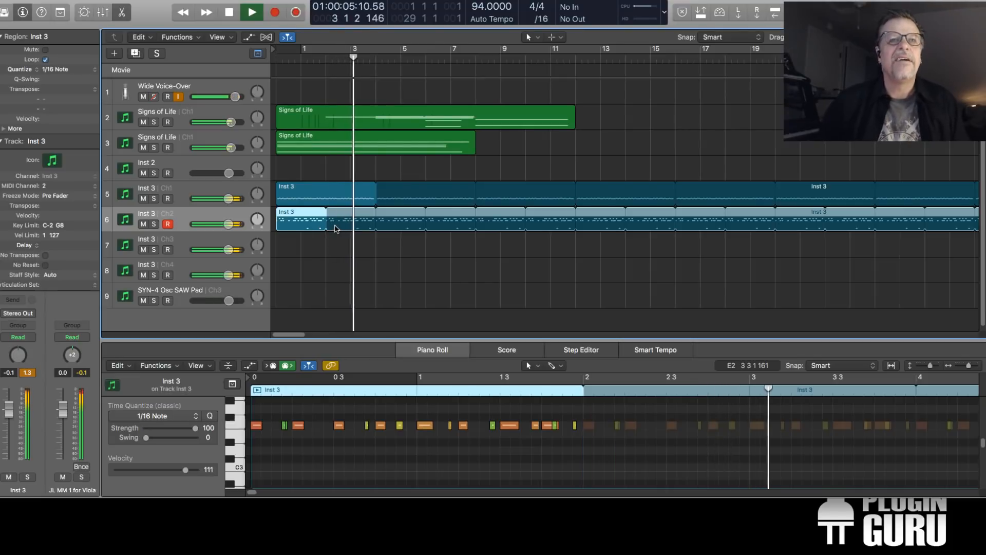
Select the channel 3 Inst 3 track and add KITS - DOPE VST EDM from the SuperMacho Drumz quick-load list to Kontakt
{"action": "left_click", "coordinate": [306, 238]}
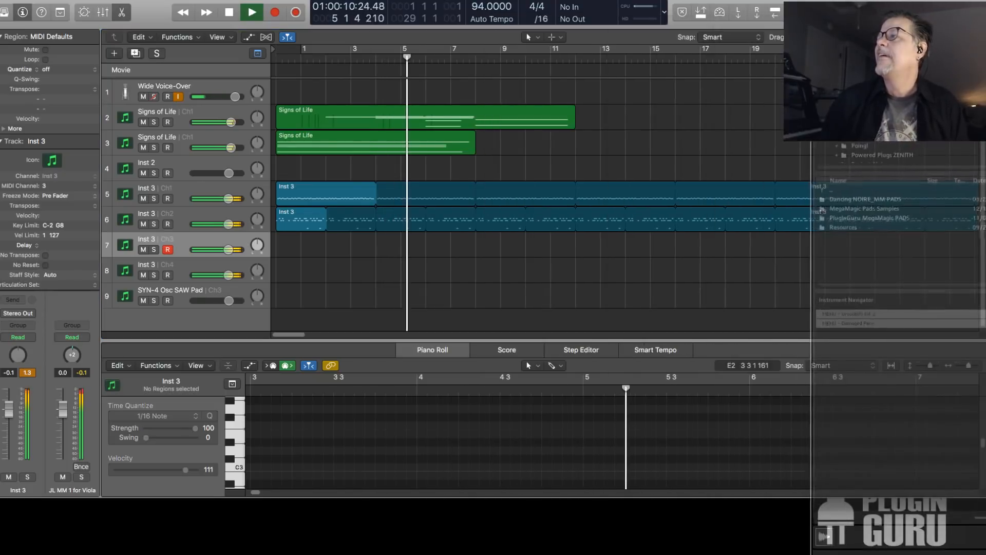
{"action": "left_click_drag", "start_coordinate": [985, 33], "coordinate": [659, 23]}
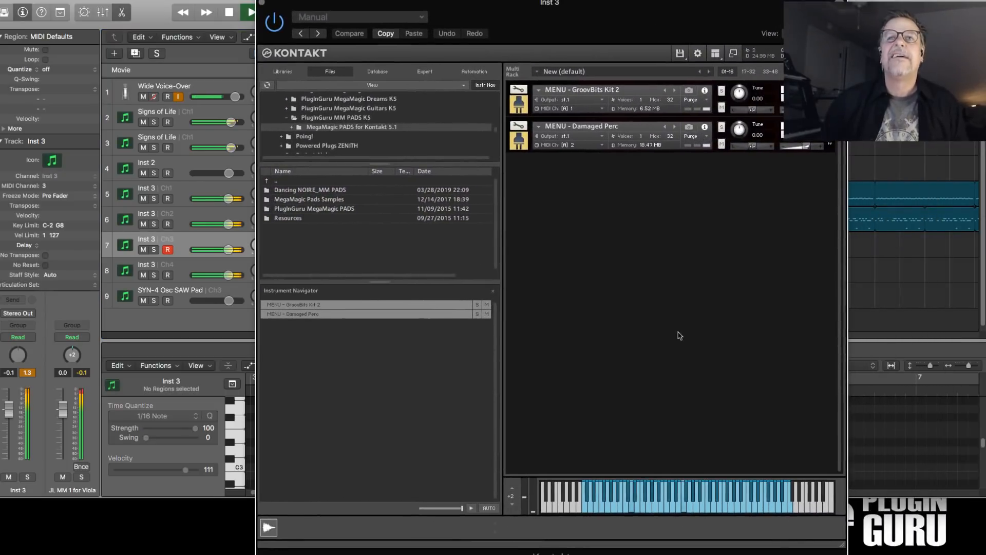
{"action": "right_click", "coordinate": [601, 467]}
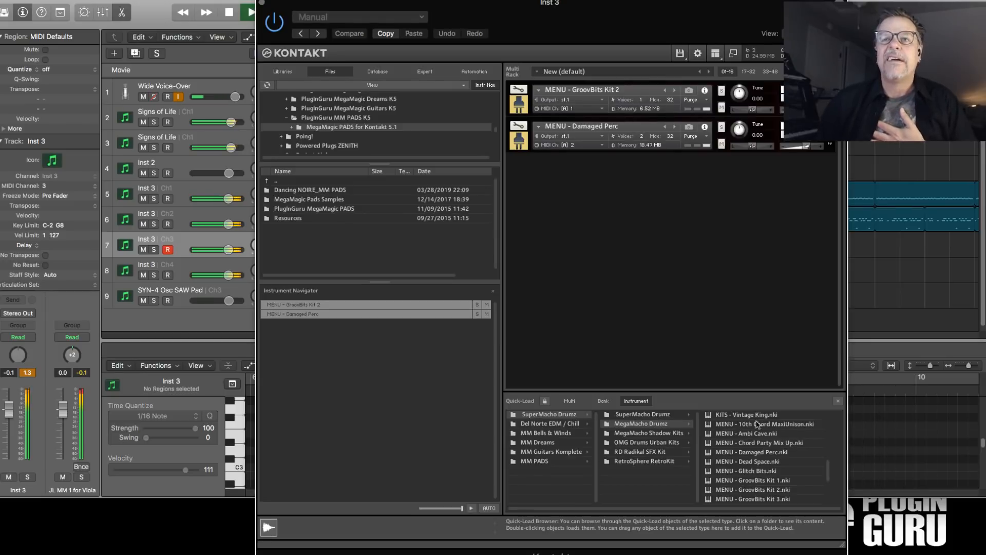
{"action": "scroll", "coordinate": [751, 446], "scroll_direction": "up", "scroll_amount": 3}
{"action": "left_click", "coordinate": [668, 415]}
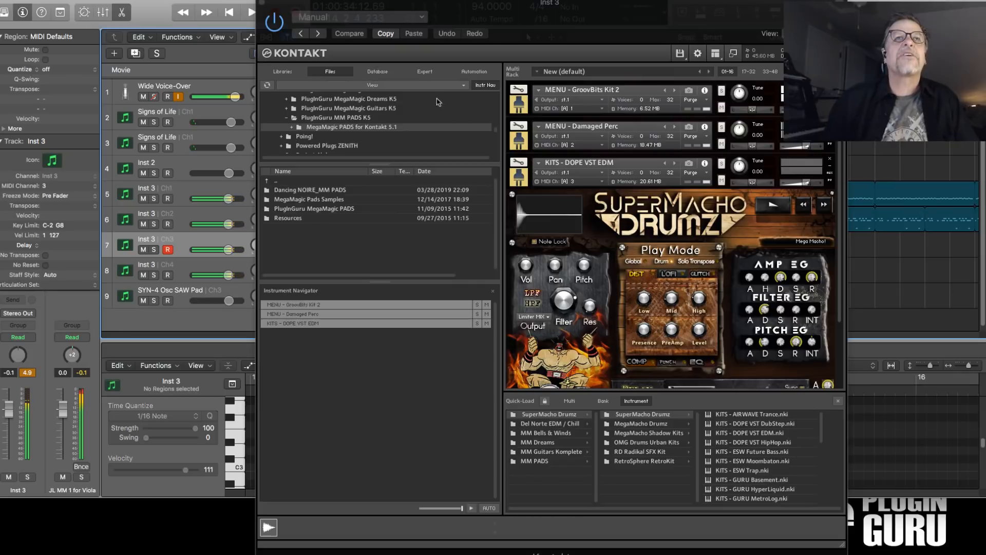
Close the Kontakt window and record a drum part from the start on the channel 3 Inst 3 track
{"action": "left_click", "coordinate": [263, 4]}
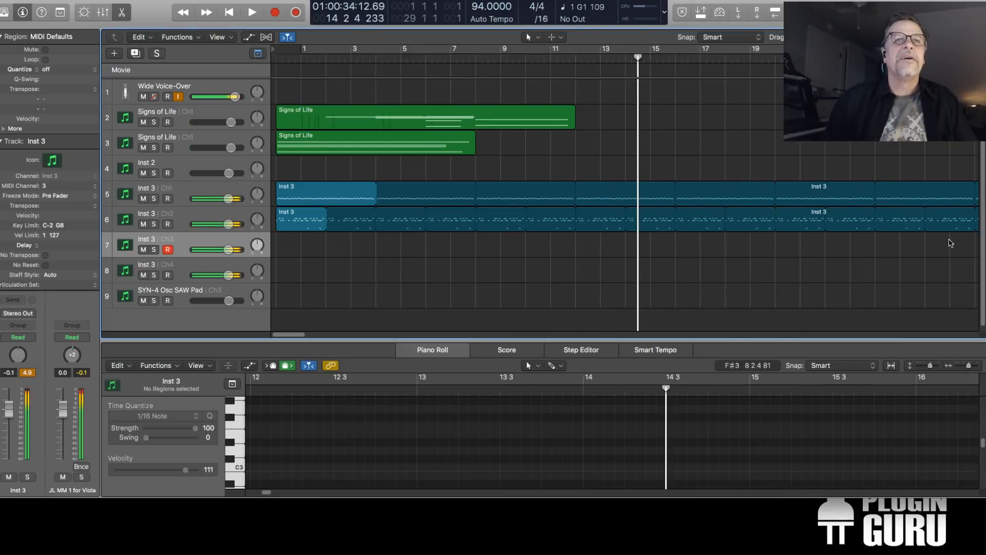
{"action": "key", "text": "Return"}
{"action": "key", "text": "r"}
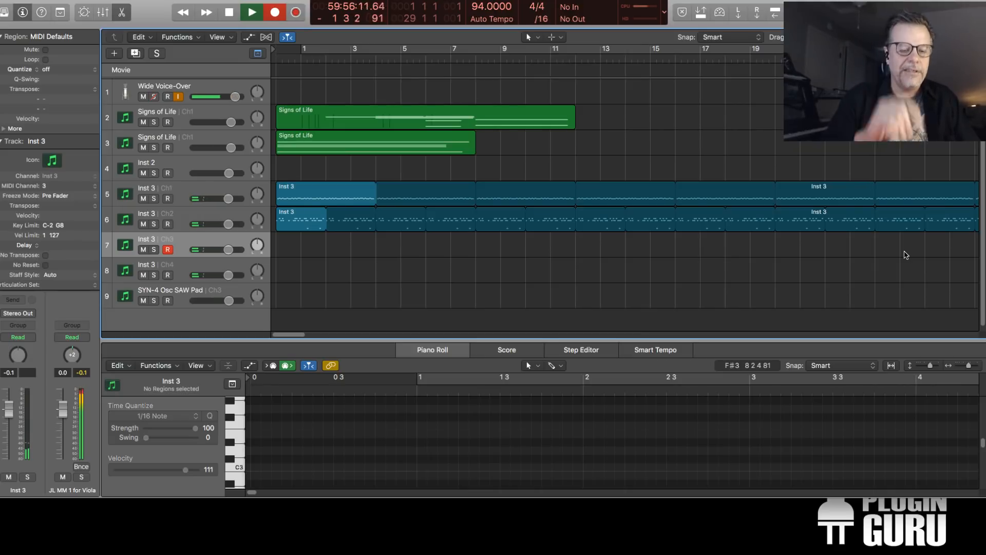
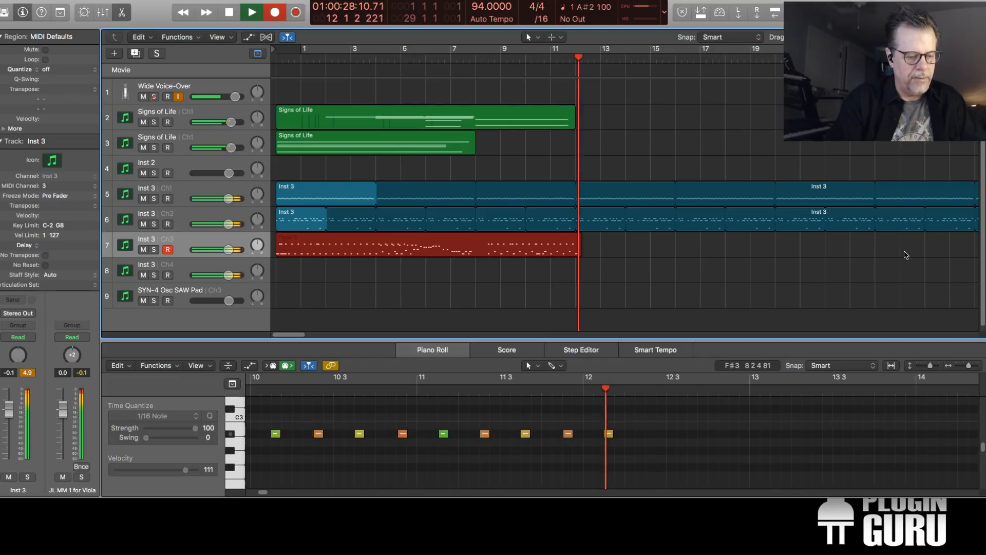
{"action": "key", "text": "space"}
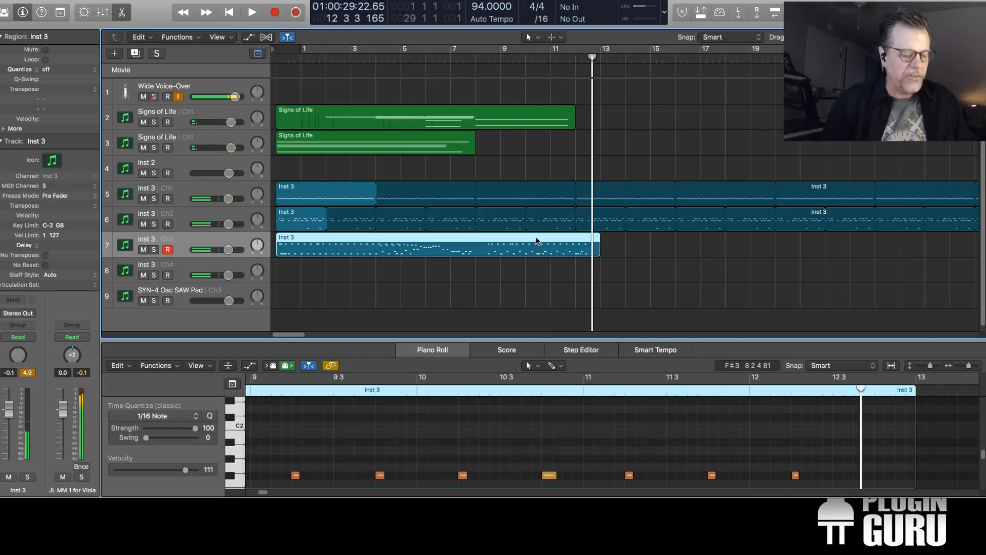
Play back the recorded channel 3 drum region from bar 9
{"action": "key", "text": "comma"}
{"action": "key", "text": "comma"}
{"action": "key", "text": "comma"}
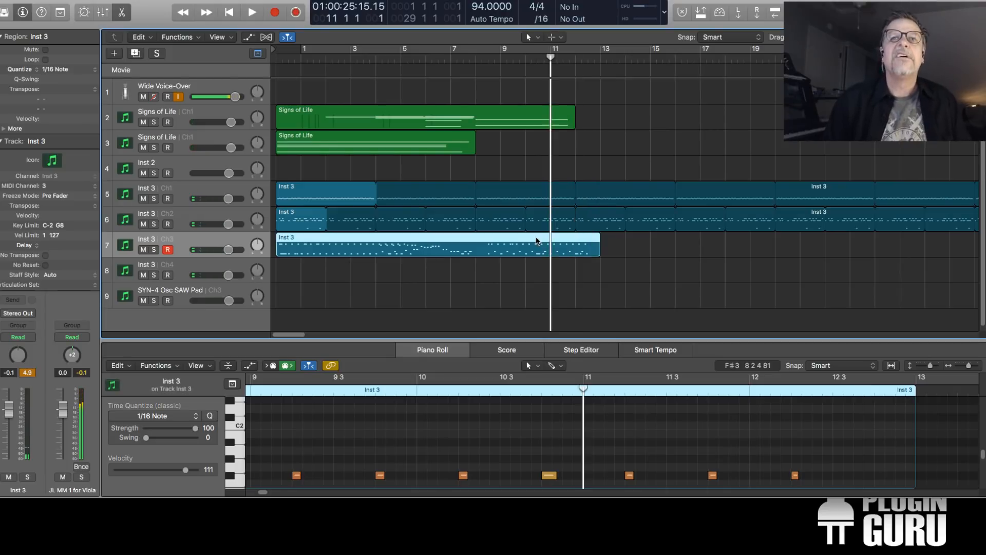
{"action": "key", "text": "comma"}
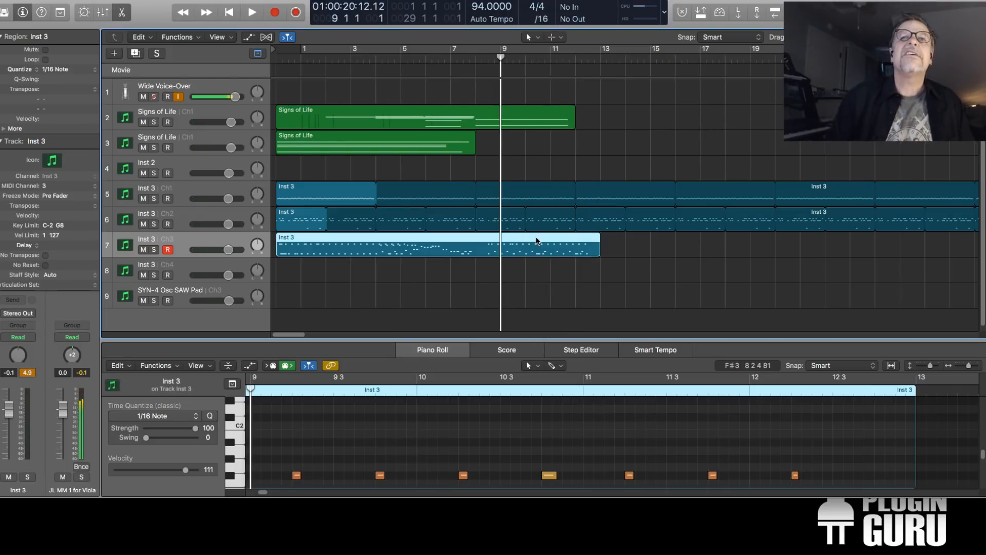
{"action": "key", "text": "space"}
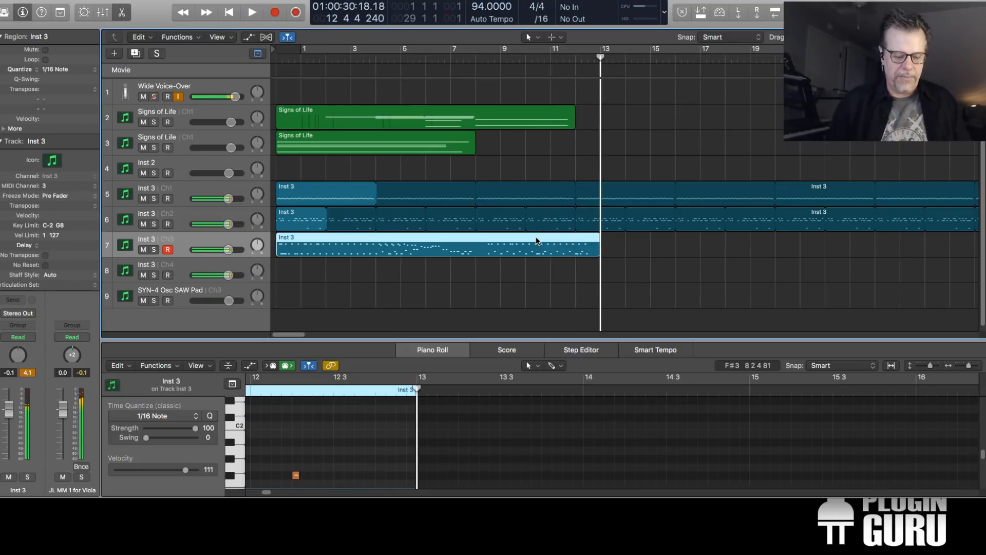
Split the channel 3 drum region at bar 9 and delete the part before it
{"action": "key", "text": "comma"}
{"action": "key", "text": "comma"}
{"action": "key", "text": "comma"}
{"action": "key", "text": "comma"}
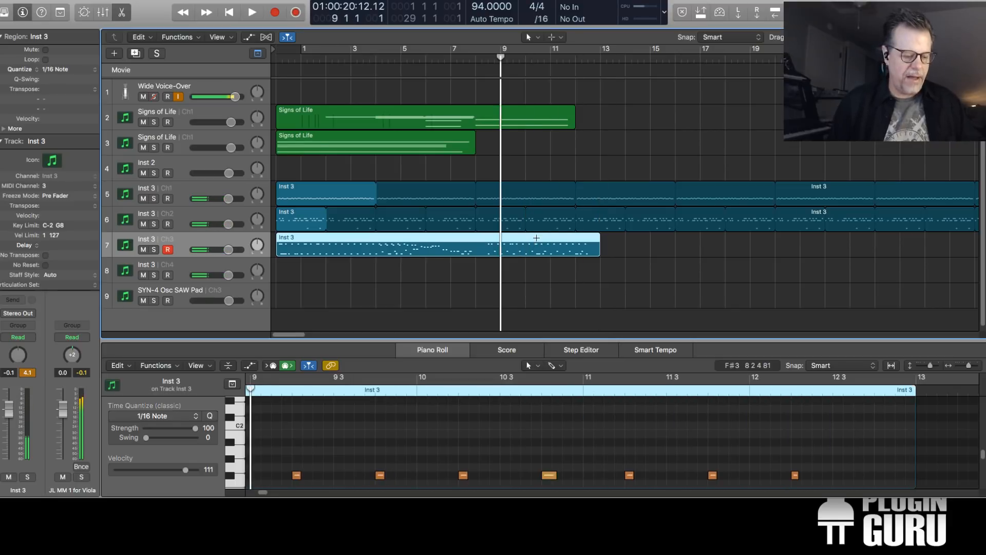
{"action": "key", "text": "super+t"}
{"action": "left_click", "coordinate": [604, 247]}
{"action": "left_click", "coordinate": [450, 244]}
{"action": "key", "text": "Delete"}
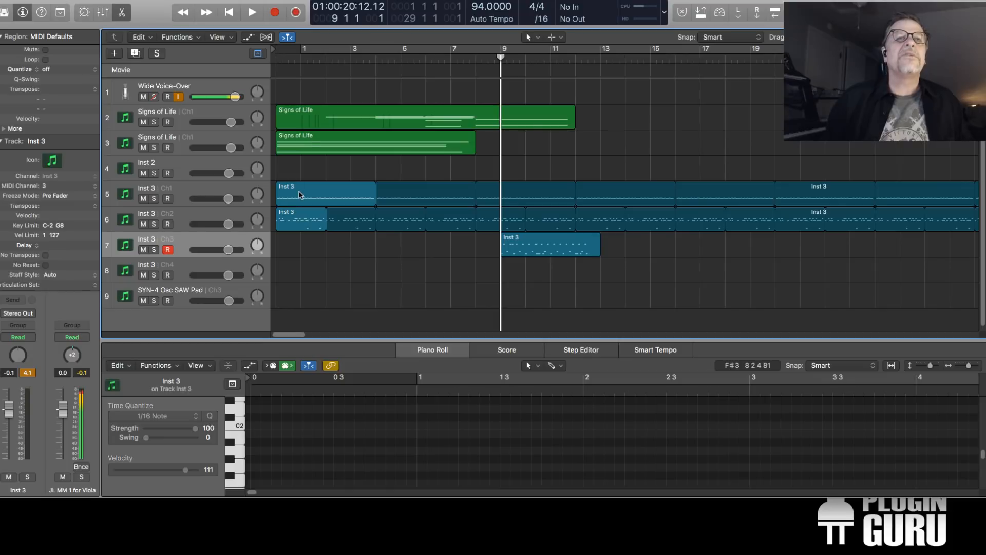
Move the looped channel 2 percussion region to bar 9 and loop the channel 3 drum region
{"action": "left_click_drag", "start_coordinate": [291, 218], "coordinate": [516, 227]}
{"action": "key", "text": "Return"}
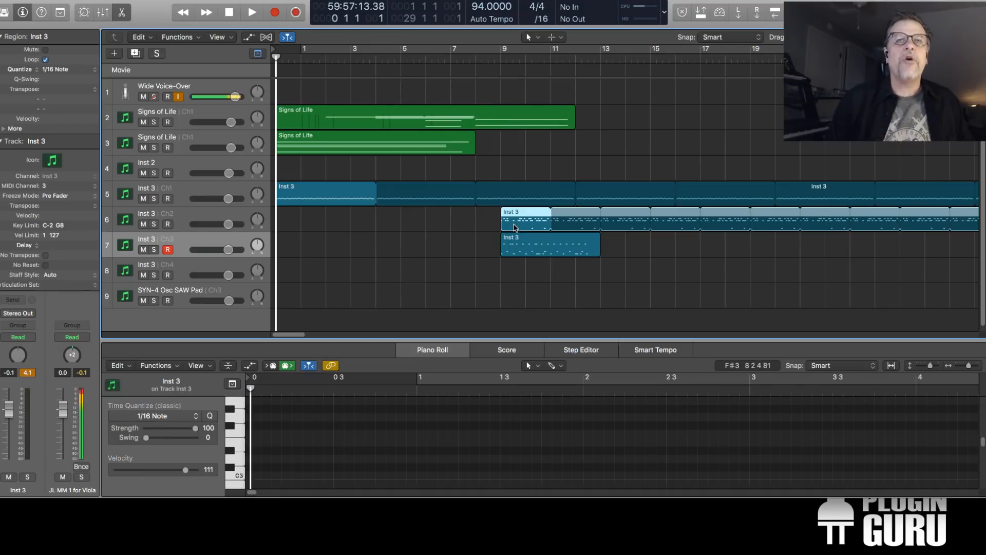
{"action": "key", "text": "space"}
{"action": "left_click", "coordinate": [538, 243]}
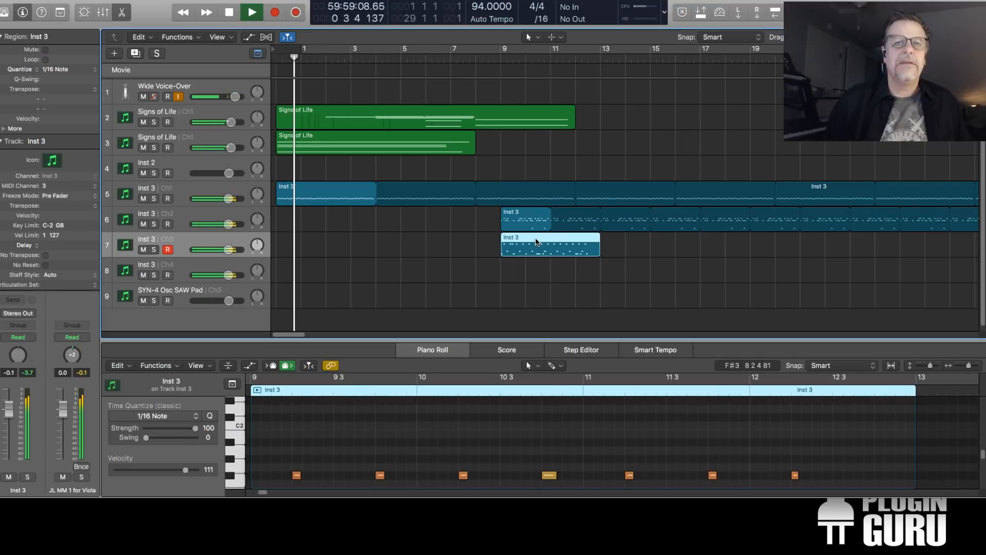
{"action": "key", "text": "l"}
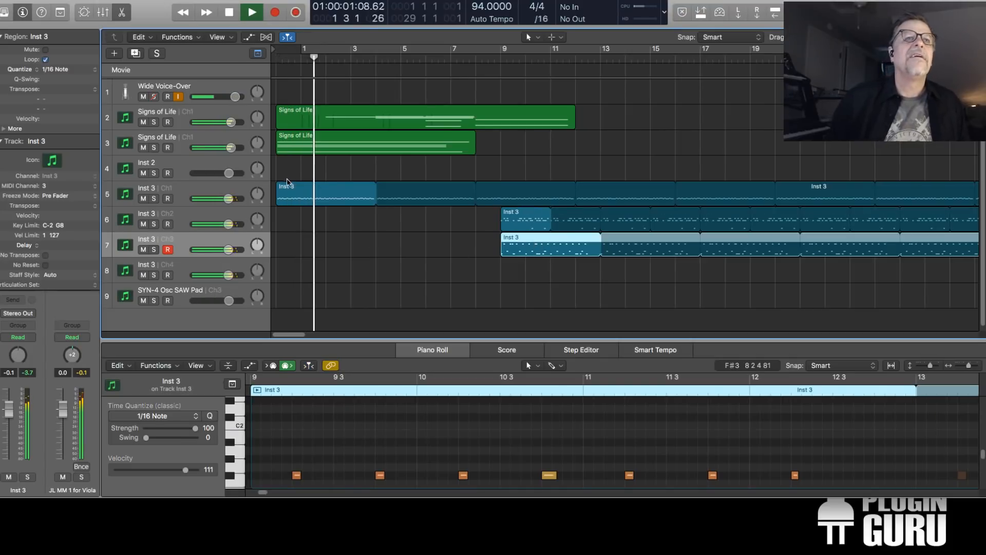
{"action": "key", "text": "space"}
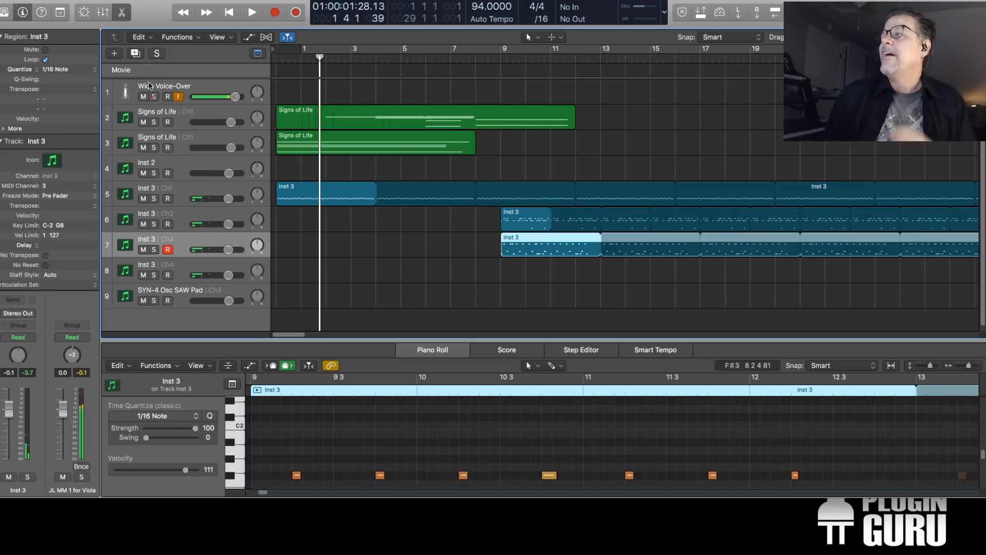
Add three Signs of Life tracks below the second one, using MIDI channels 2, 3 and 4 of the same instrument
{"action": "left_click", "coordinate": [198, 139]}
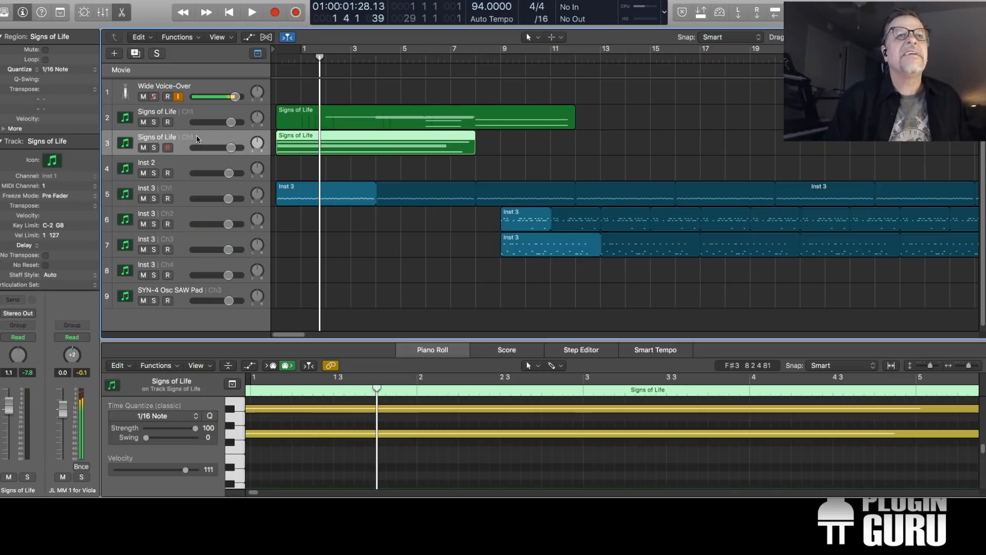
{"action": "key", "text": "ctrl+Return"}
{"action": "key", "text": "ctrl+Return"}
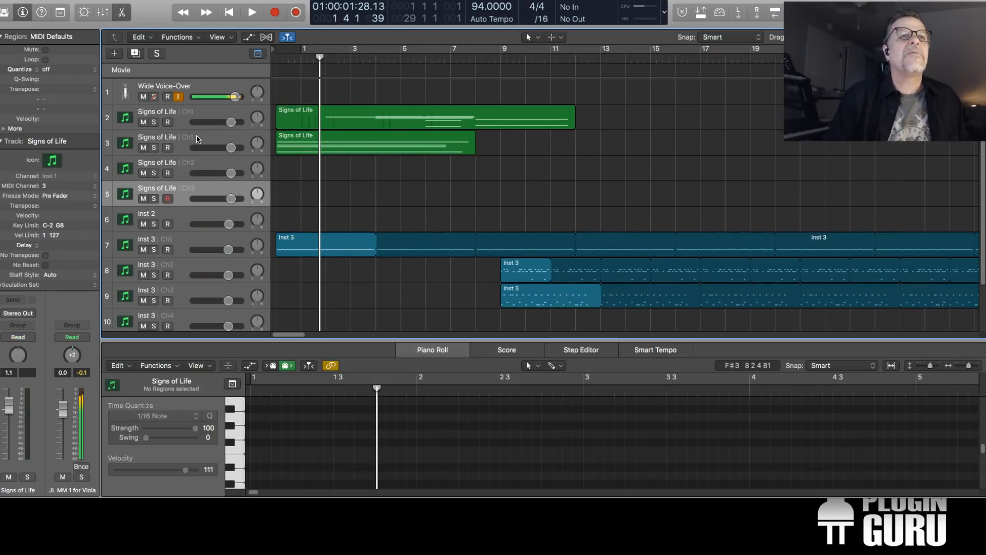
{"action": "key", "text": "ctrl+Return"}
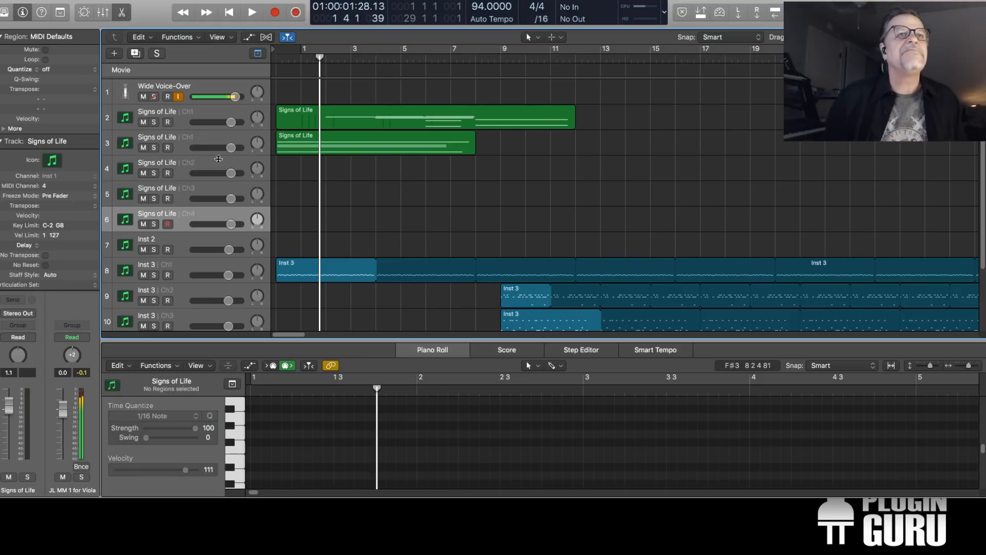
Open Omnisphere from the first Signs of Life track and name a new copy of its patch PAD - Dreams in Flight
{"action": "left_click", "coordinate": [206, 111]}
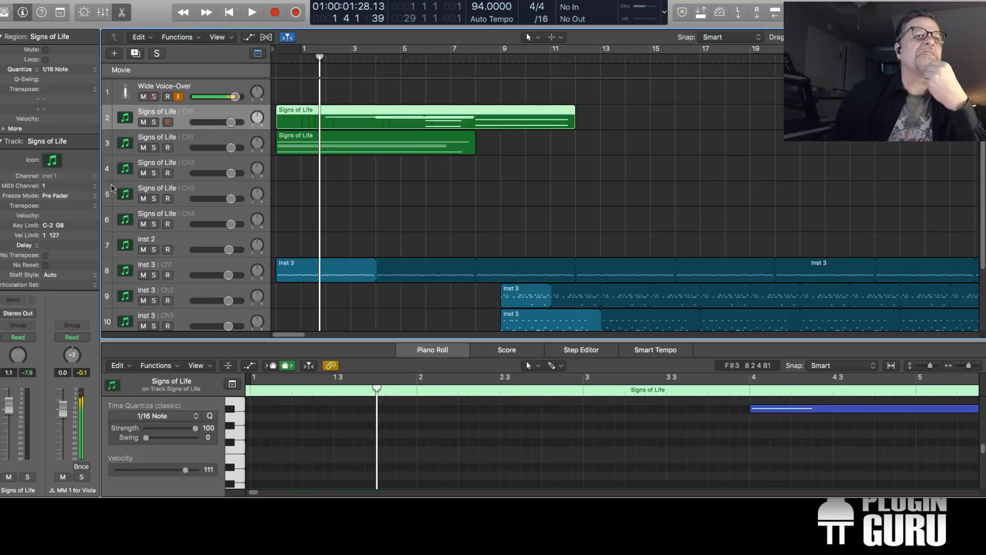
{"action": "left_click", "coordinate": [2, 142]}
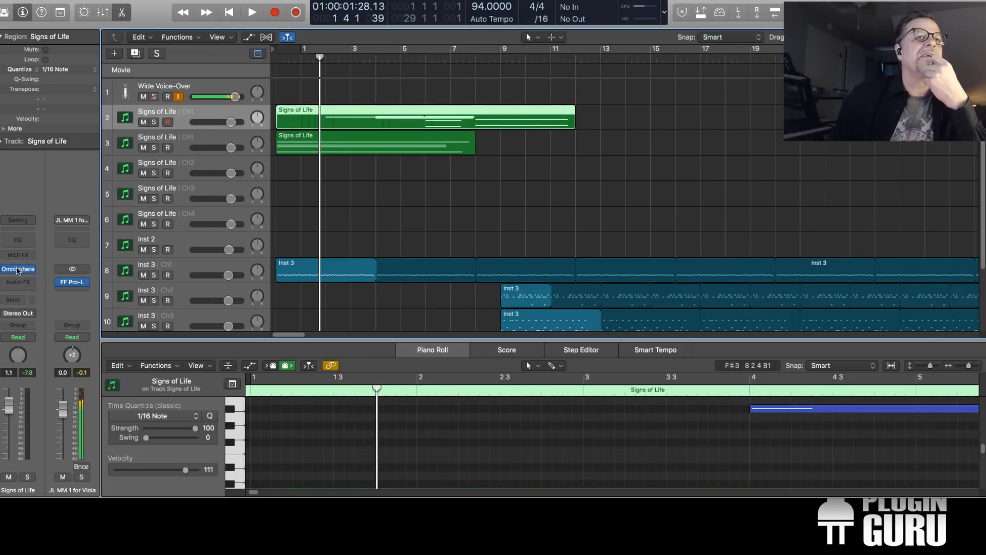
{"action": "left_click", "coordinate": [18, 269]}
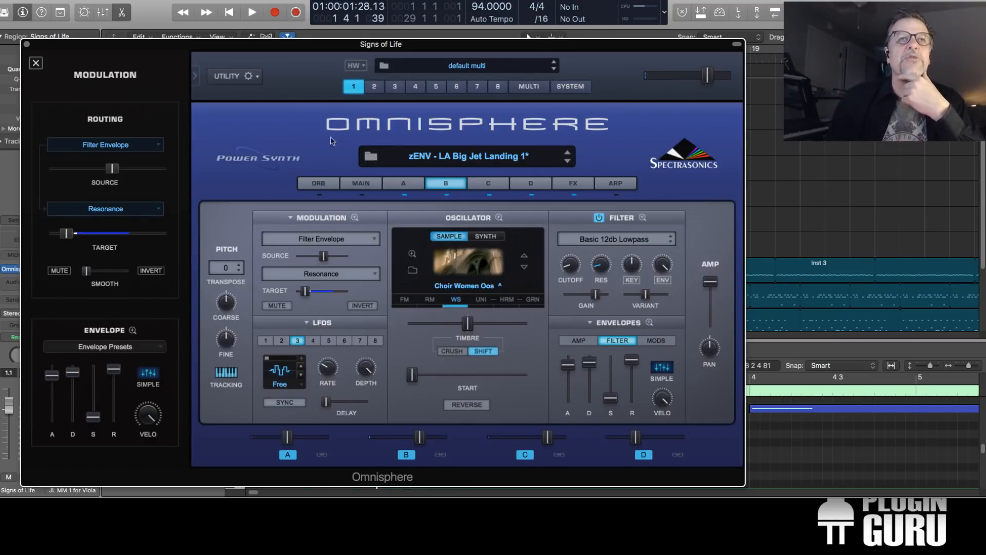
{"action": "left_click", "coordinate": [225, 77]}
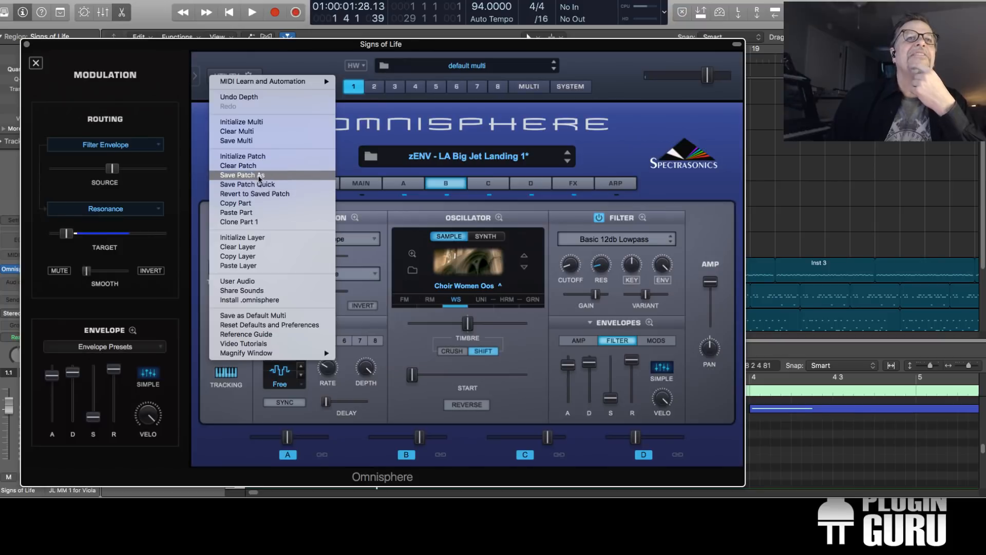
{"action": "left_click", "coordinate": [254, 175]}
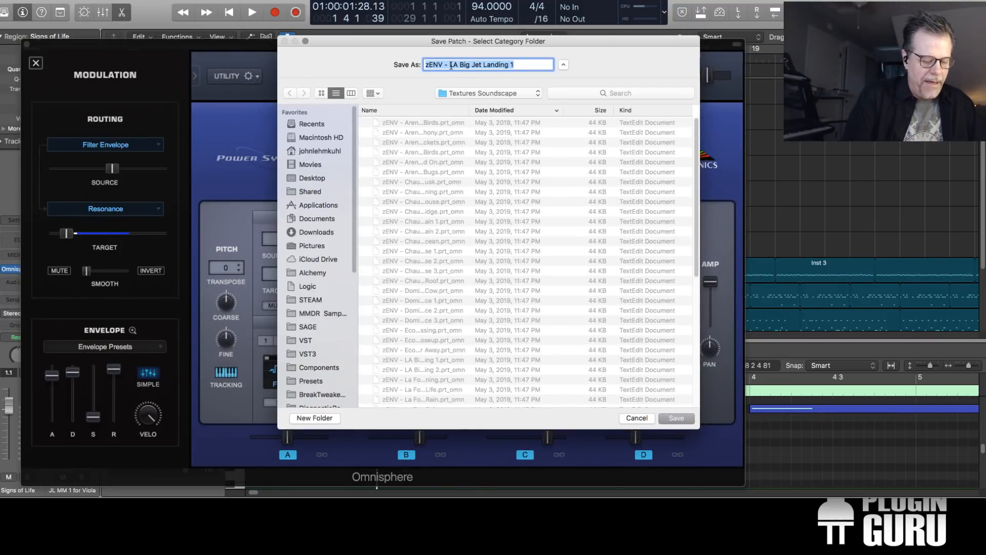
{"action": "type", "text": "PAD - Flying"}
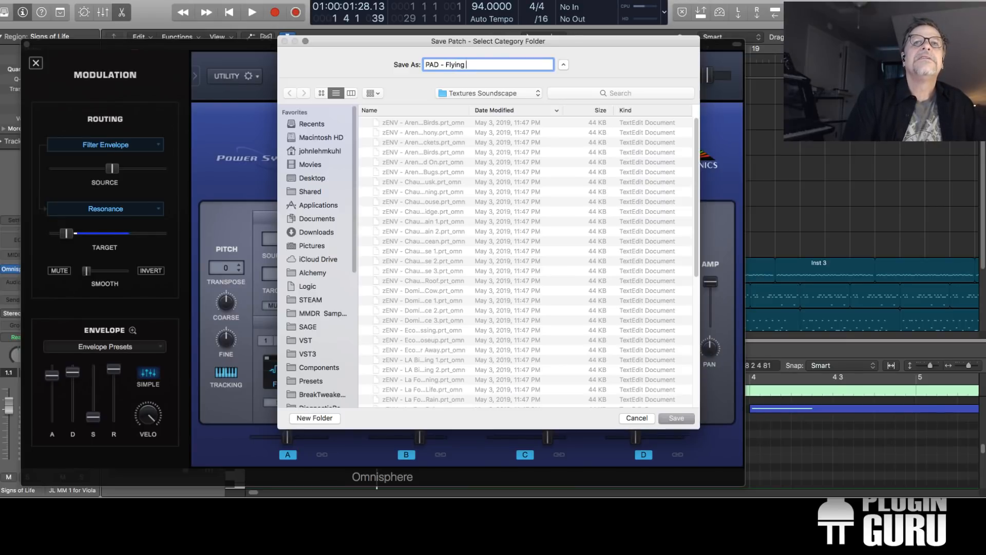
{"action": "key", "text": "BackSpace"}
{"action": "key", "text": "BackSpace"}
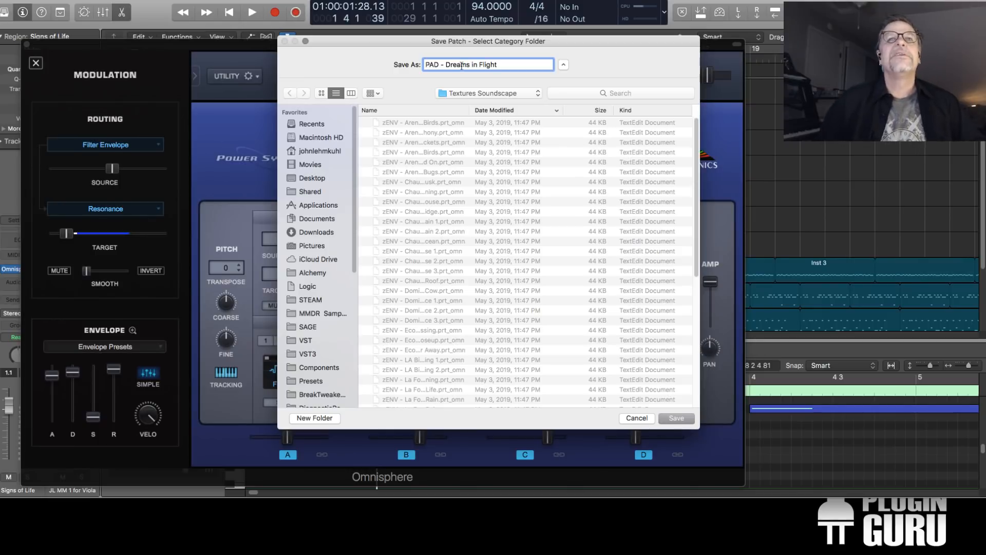
Save the patch in the Pads + Strings folder of PlugInGuru Signs of Life, accepting its existing tags
{"action": "left_click", "coordinate": [474, 93]}
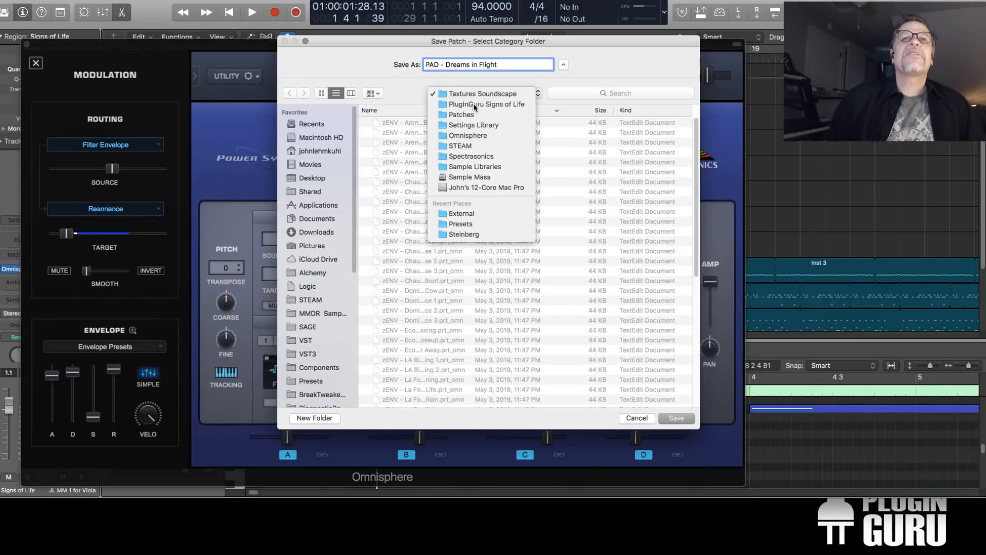
{"action": "left_click", "coordinate": [479, 104]}
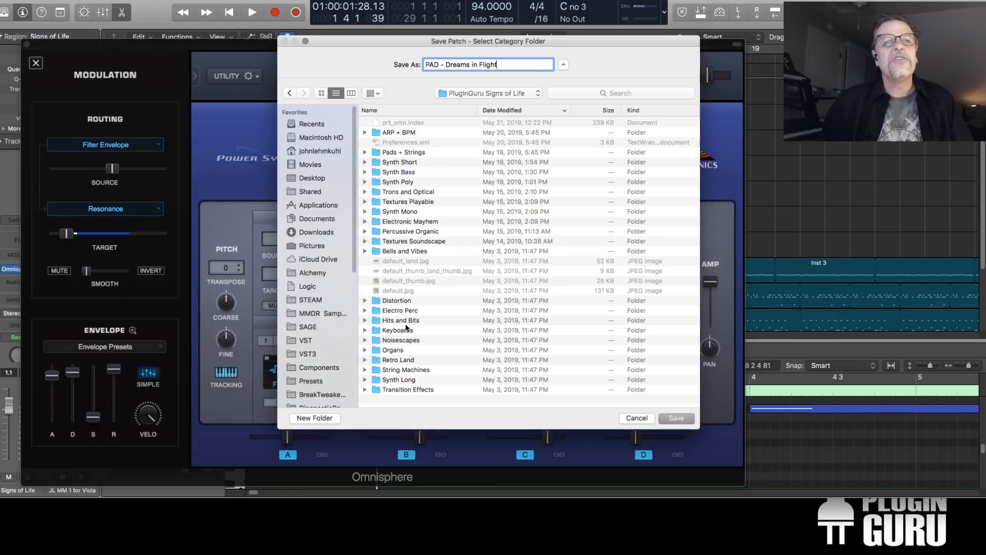
{"action": "double_click", "coordinate": [397, 152]}
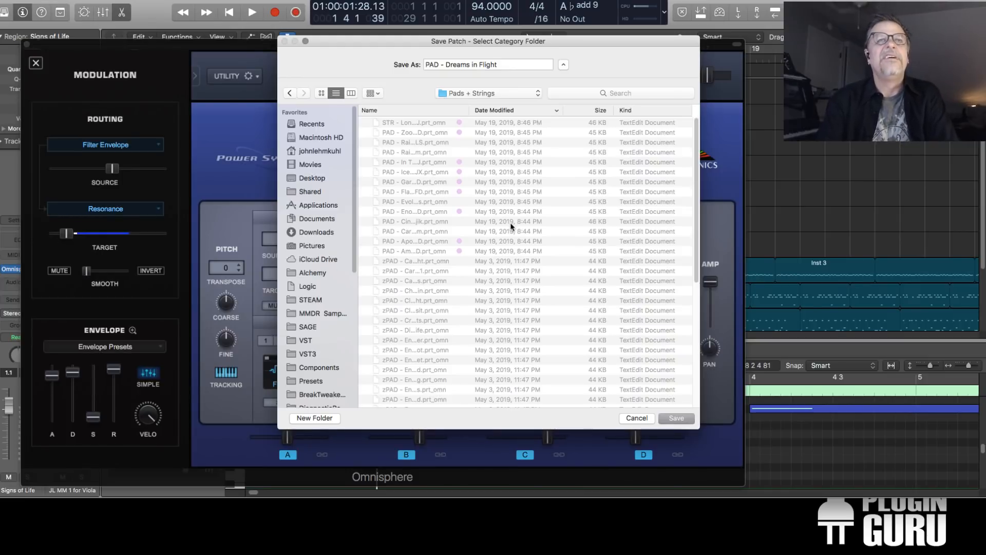
{"action": "left_click", "coordinate": [676, 419]}
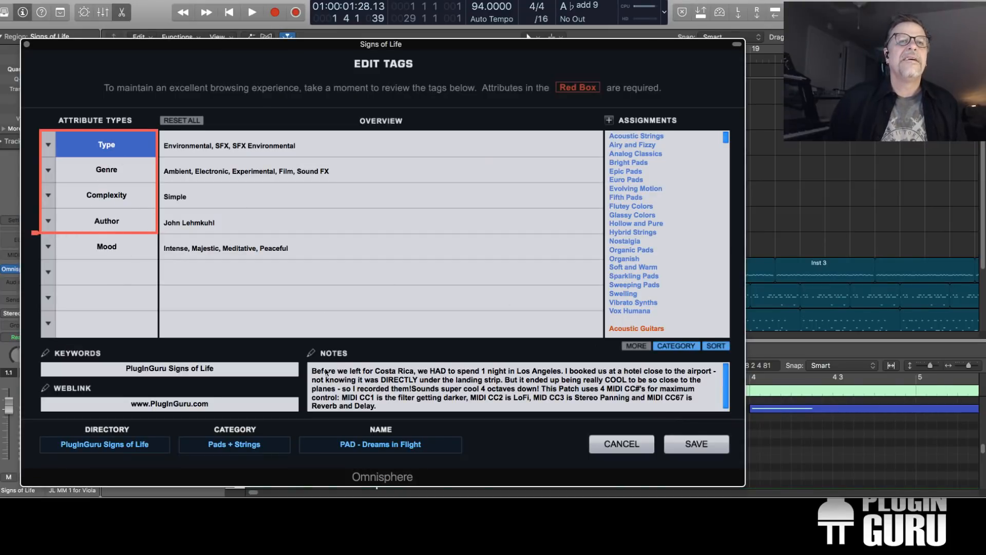
{"action": "left_click", "coordinate": [706, 444]}
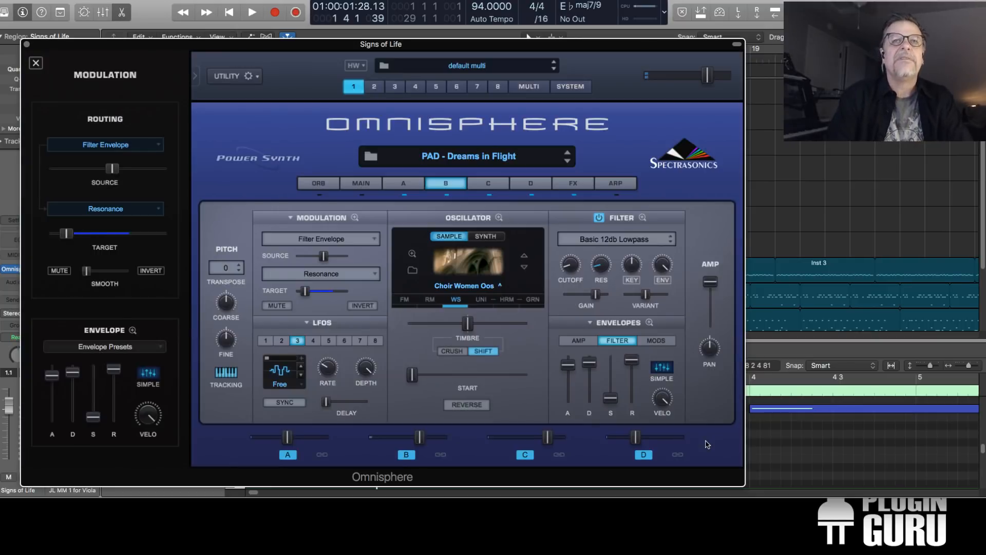
Switch Omnisphere to part 2 and initialize its patch
{"action": "left_click", "coordinate": [529, 86]}
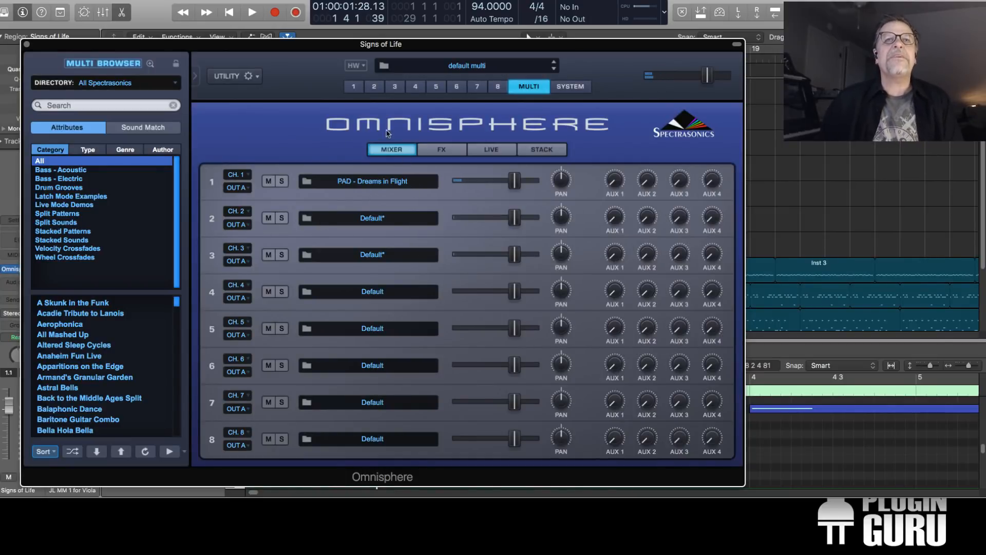
{"action": "left_click", "coordinate": [375, 86]}
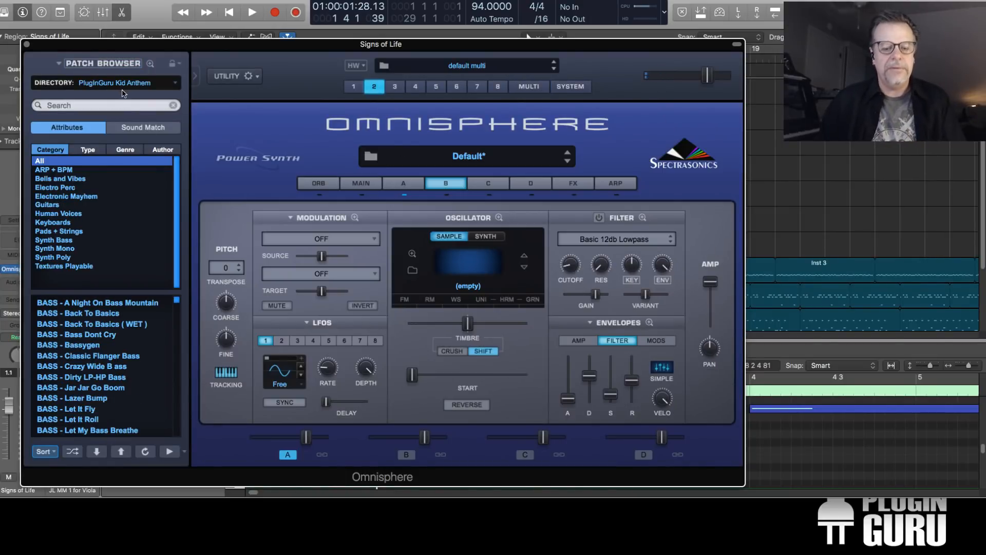
{"action": "left_click", "coordinate": [228, 76]}
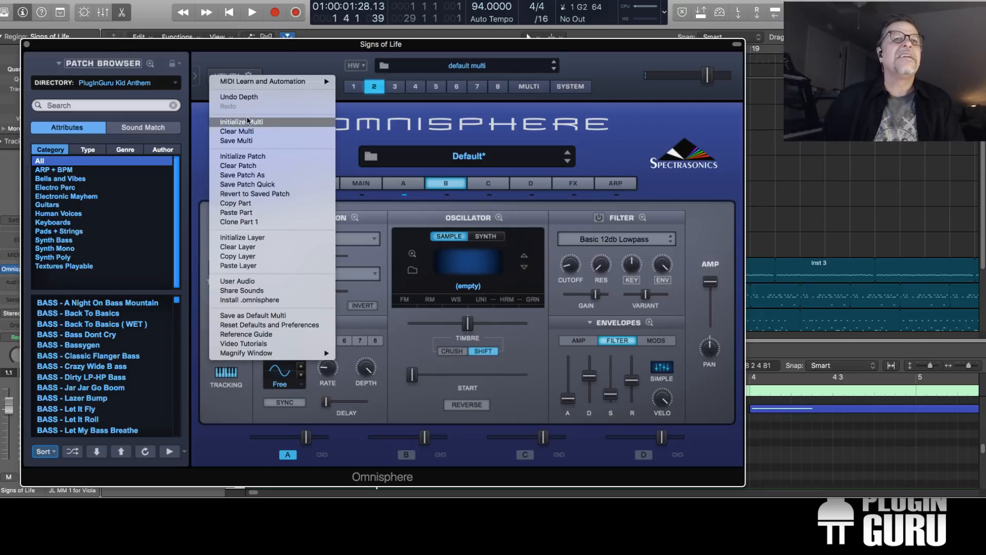
{"action": "left_click", "coordinate": [247, 155]}
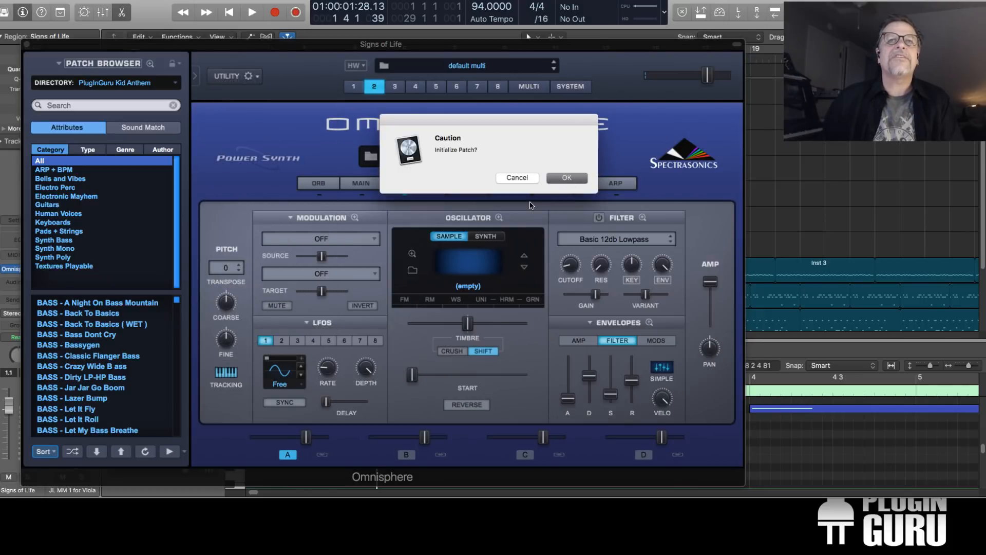
{"action": "left_click", "coordinate": [564, 178]}
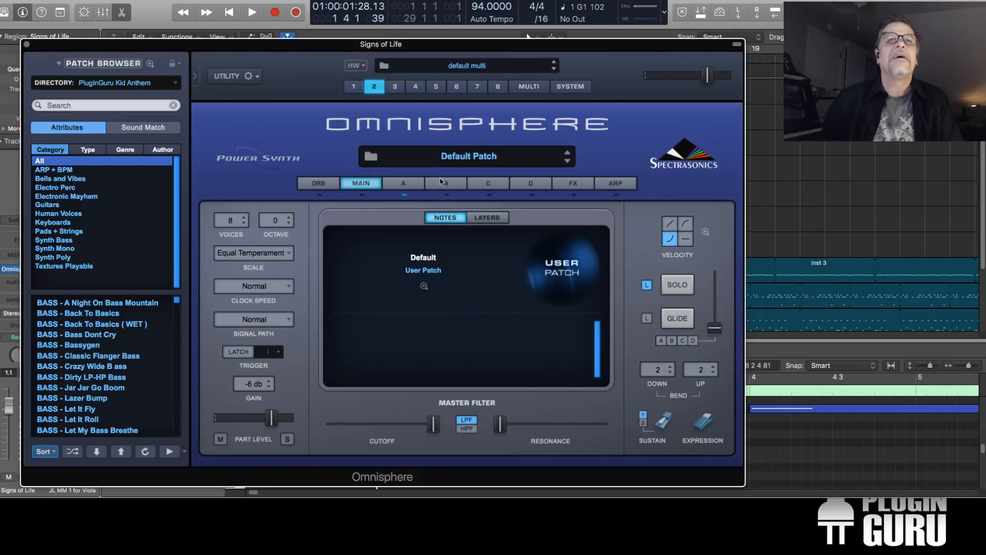
Select the channel 2 Signs of Life track and reposition the Omnisphere window over the arrangement
{"action": "left_click_drag", "start_coordinate": [676, 46], "coordinate": [863, 273]}
{"action": "left_click", "coordinate": [210, 163]}
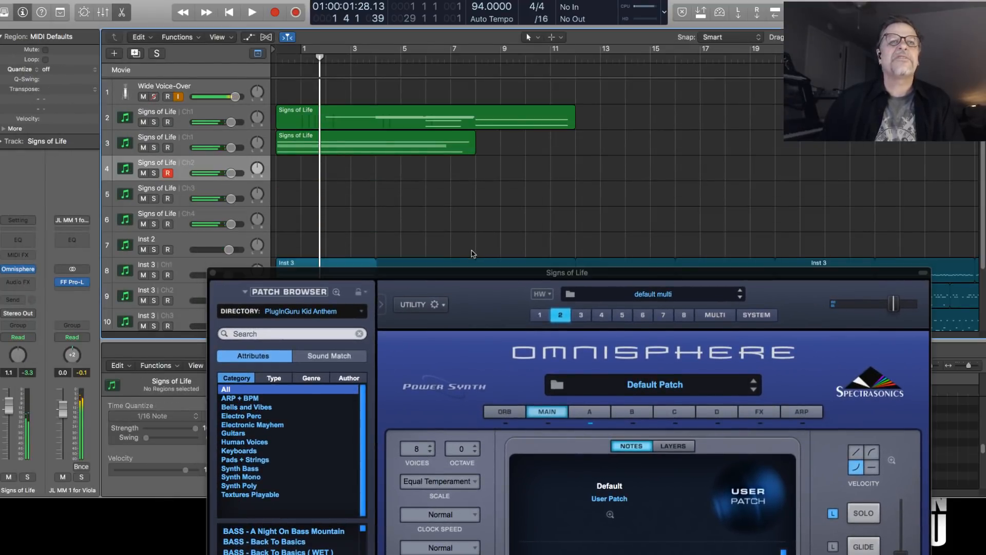
{"action": "left_click_drag", "start_coordinate": [489, 273], "coordinate": [383, 57]}
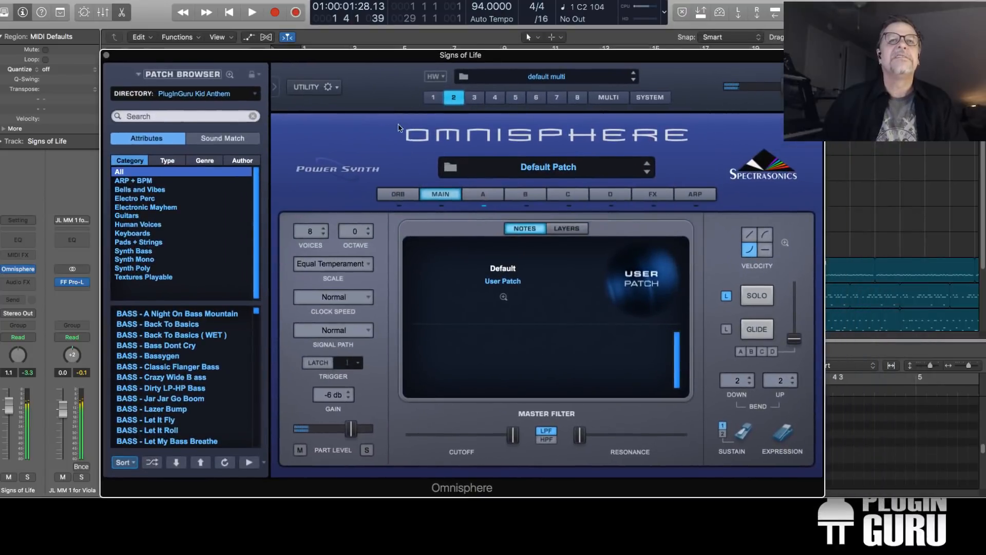
Transpose the part 2 patch's layer A oscillator to -12 while playing the arrangement from the start
{"action": "left_click", "coordinate": [483, 196]}
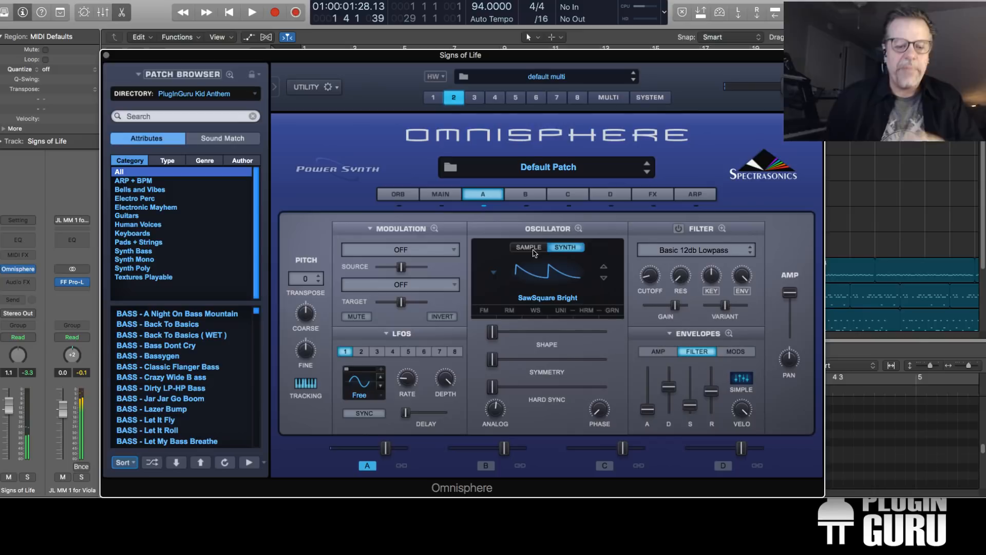
{"action": "key", "text": "Return"}
{"action": "key", "text": "space"}
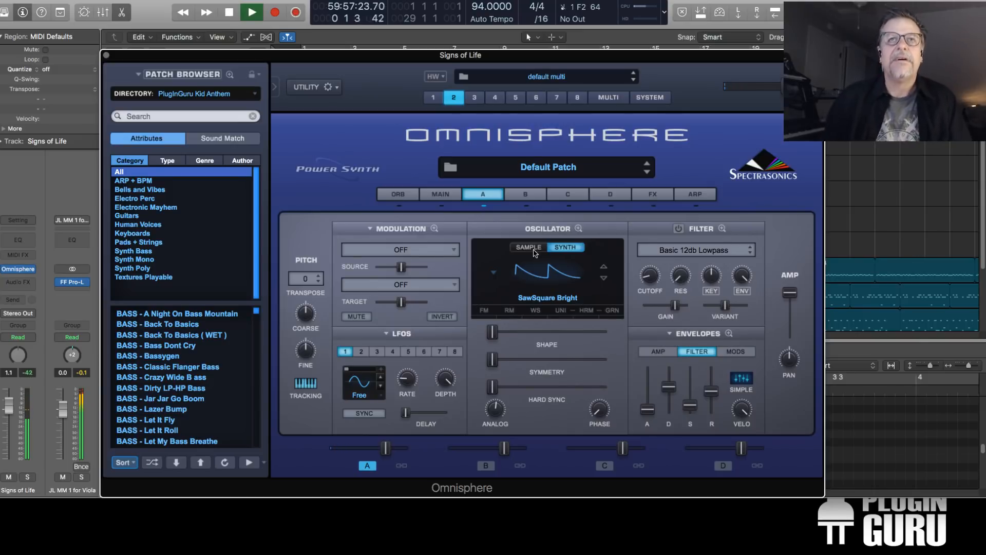
{"action": "left_click_drag", "start_coordinate": [585, 60], "coordinate": [582, 146]}
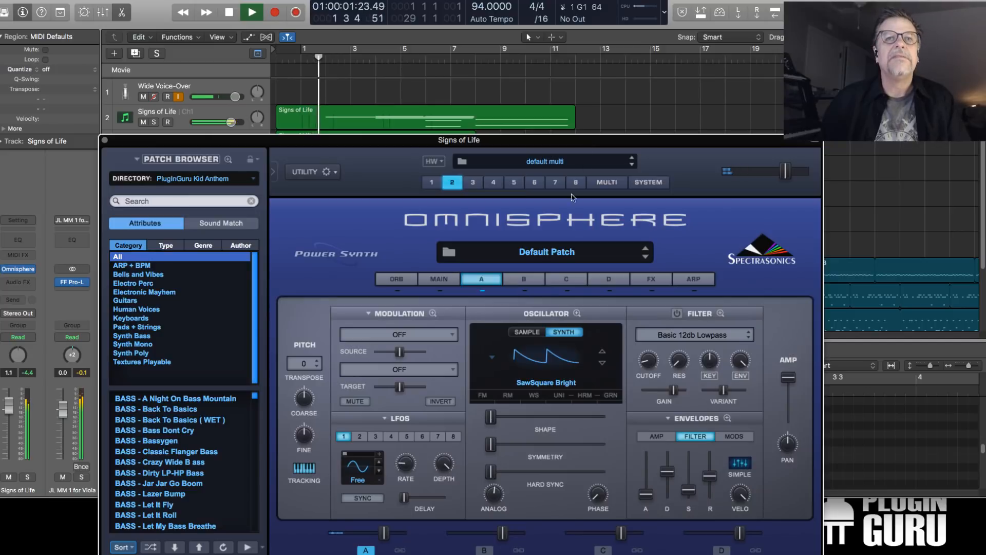
{"action": "left_click", "coordinate": [304, 363]}
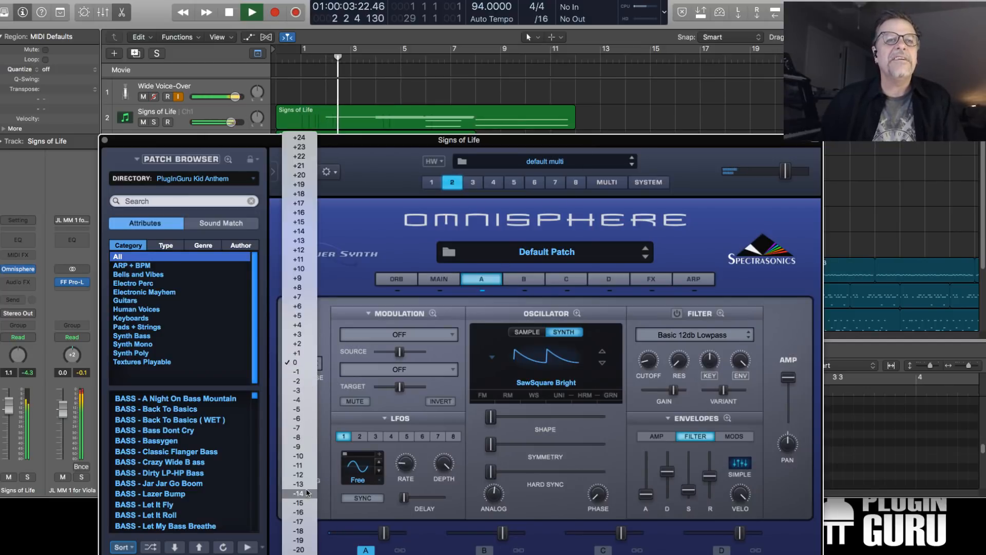
{"action": "left_click", "coordinate": [298, 474]}
{"action": "left_click_drag", "start_coordinate": [582, 144], "coordinate": [592, 129]}
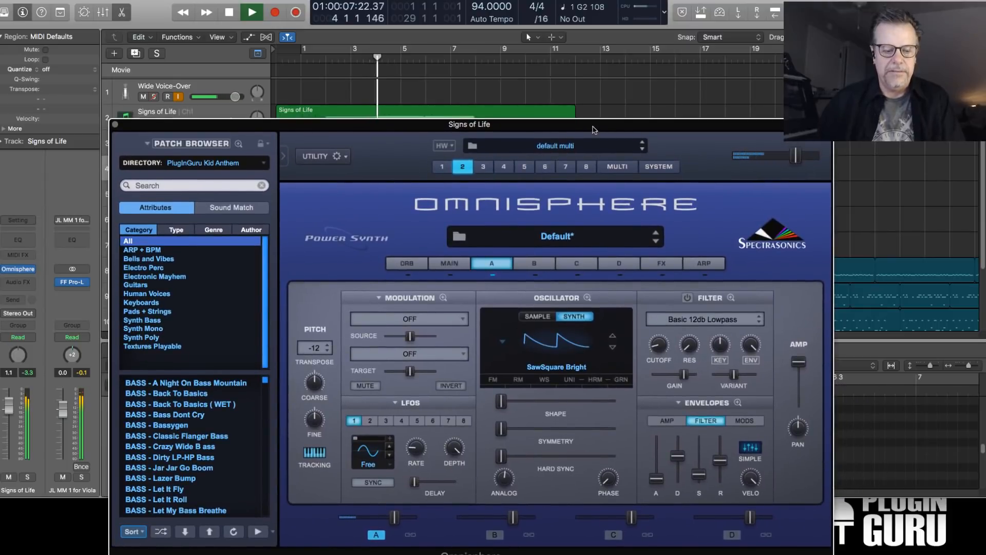
{"action": "key", "text": "space"}
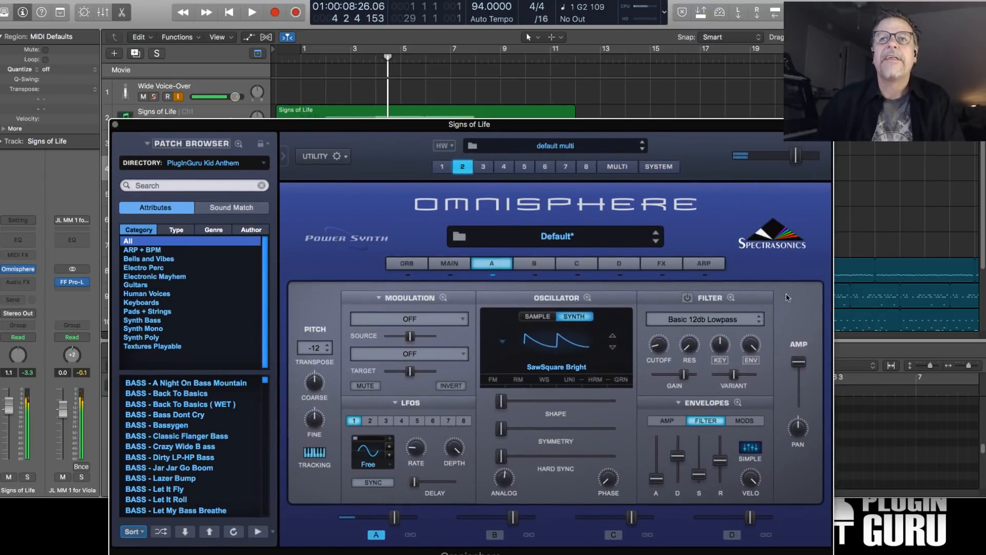
Turn on layer A's filter and give its filter envelope a slightly slower attack and a more gradual decay curve
{"action": "left_click", "coordinate": [687, 298]}
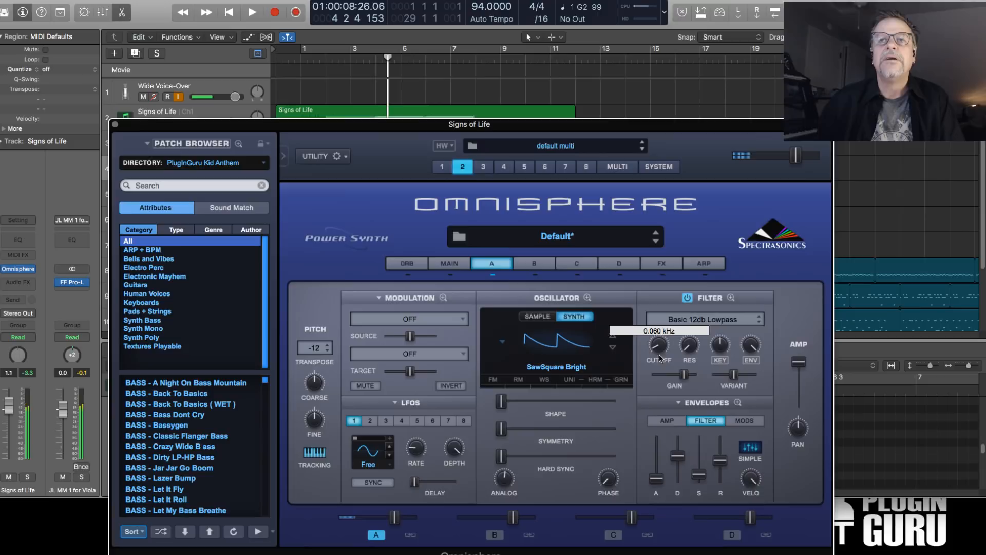
{"action": "mouse_move", "coordinate": [693, 345]}
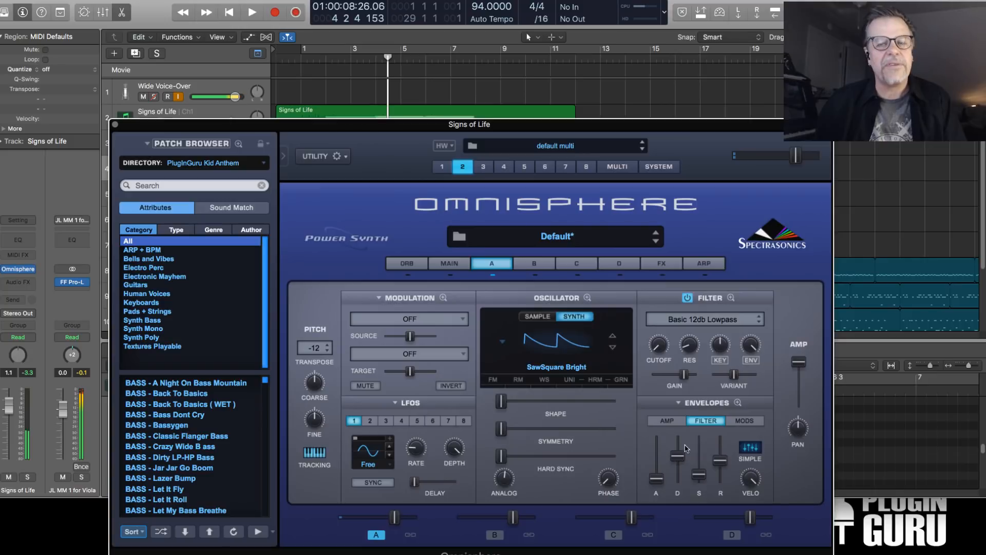
{"action": "left_click", "coordinate": [738, 403]}
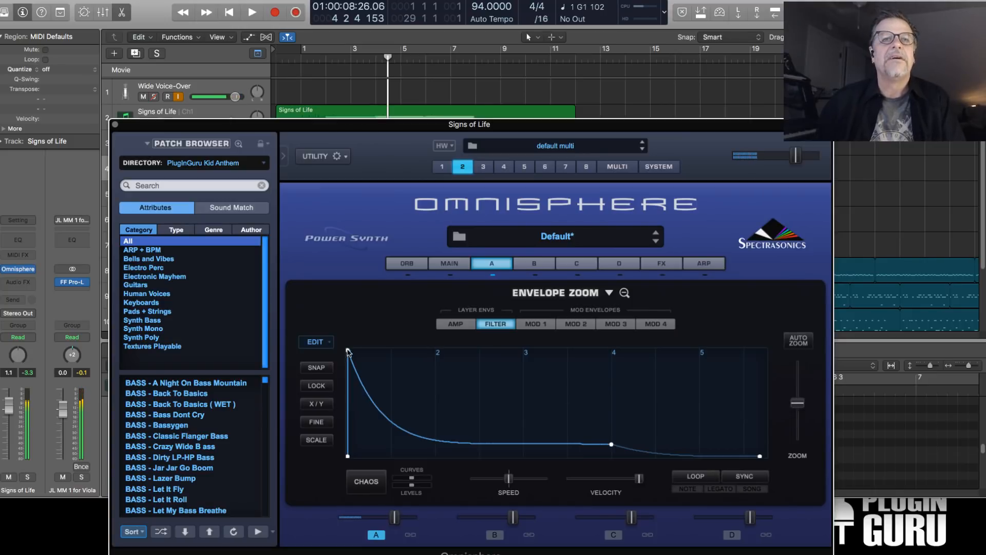
{"action": "left_click_drag", "start_coordinate": [348, 352], "coordinate": [352, 351]}
{"action": "left_click_drag", "start_coordinate": [389, 415], "coordinate": [408, 386]}
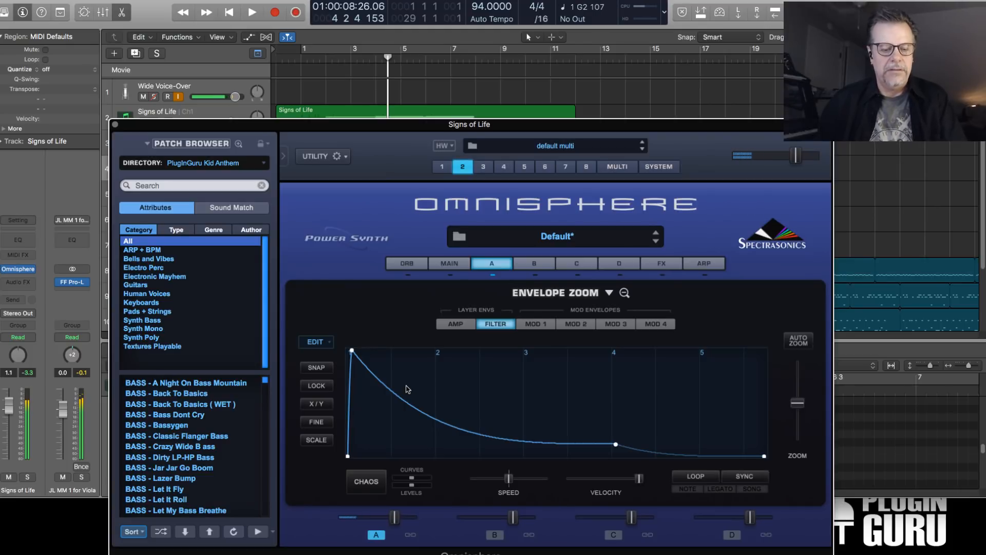
{"action": "left_click_drag", "start_coordinate": [413, 413], "coordinate": [414, 405]}
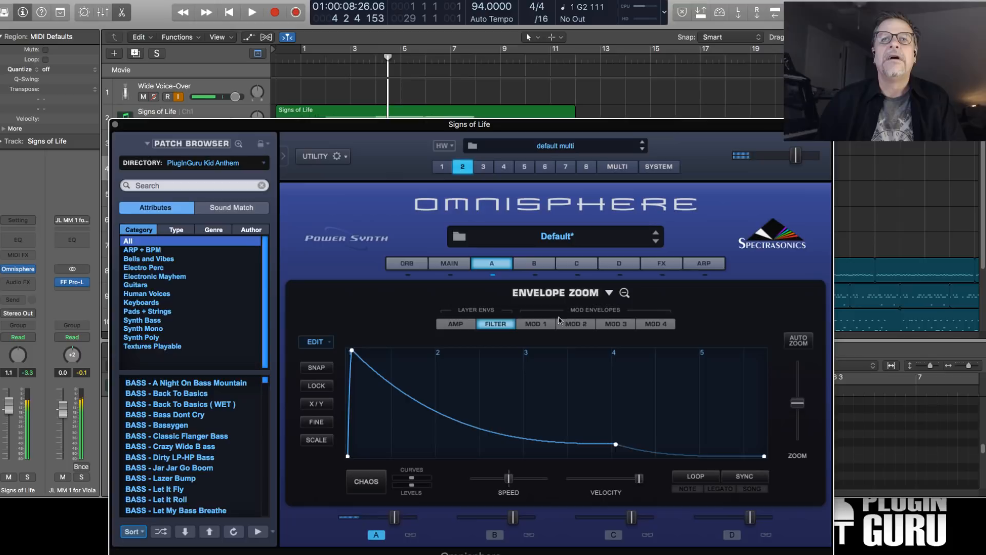
Turn on ring modulation for layer A's oscillator and raise its depth and frequency close to maximum
{"action": "left_click", "coordinate": [496, 264]}
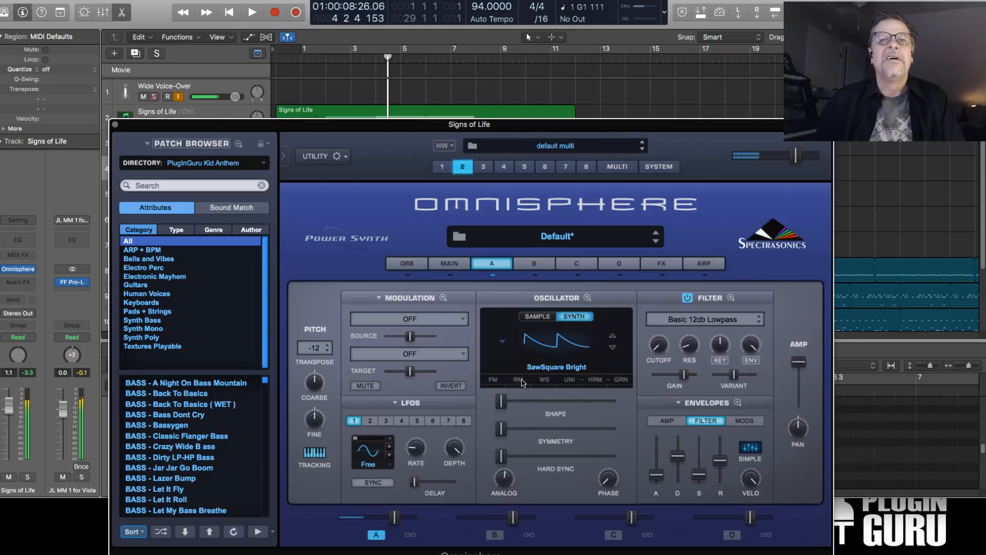
{"action": "left_click", "coordinate": [519, 380]}
{"action": "left_click", "coordinate": [491, 336]}
{"action": "left_click_drag", "start_coordinate": [555, 461], "coordinate": [623, 461]}
{"action": "left_click_drag", "start_coordinate": [555, 416], "coordinate": [641, 428]}
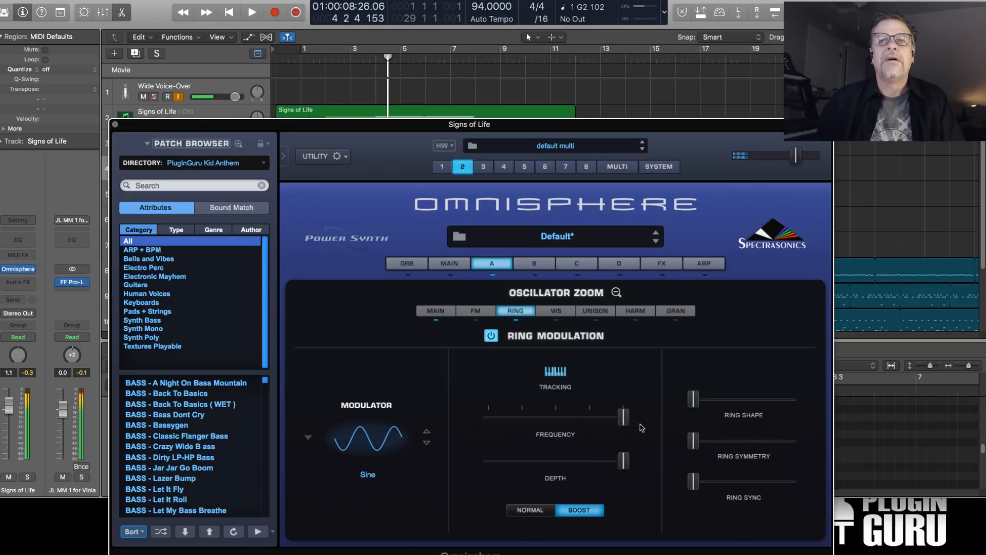
Choose the Bass Station II PWM waveform as the ring modulator, keeping the frequency close to maximum
{"action": "left_click", "coordinate": [426, 442]}
{"action": "left_click", "coordinate": [427, 442]}
{"action": "left_click", "coordinate": [427, 443]}
{"action": "left_click", "coordinate": [427, 443]}
{"action": "mouse_move", "coordinate": [623, 417]}
{"action": "left_mouse_down"}
{"action": "mouse_move", "coordinate": [499, 417]}
{"action": "mouse_move", "coordinate": [624, 417]}
{"action": "left_mouse_up"}
Lower the ring modulation depth to minimum and modulate it with the Filter Envelope
{"action": "left_click_drag", "start_coordinate": [624, 466], "coordinate": [486, 465]}
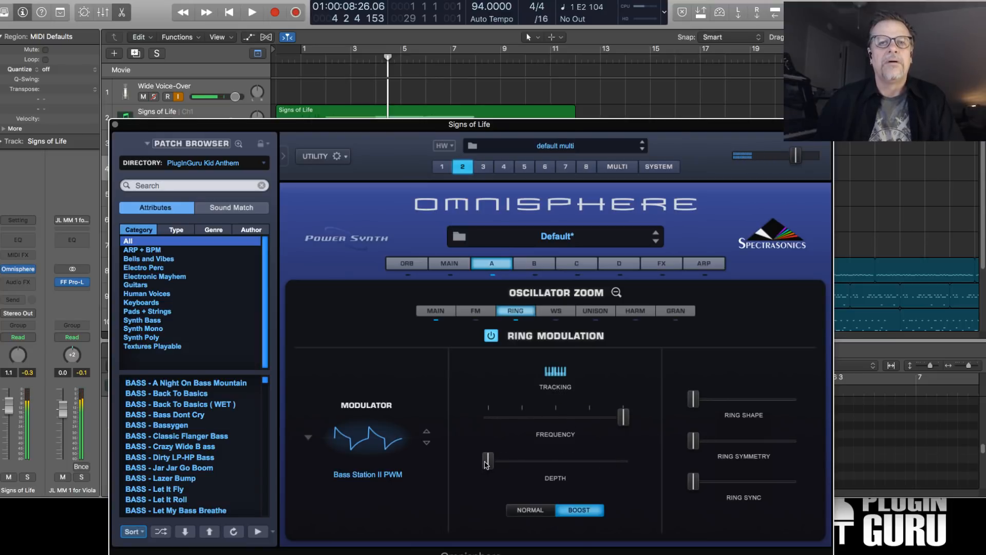
{"action": "right_click", "coordinate": [487, 464]}
{"action": "mouse_move", "coordinate": [509, 483]}
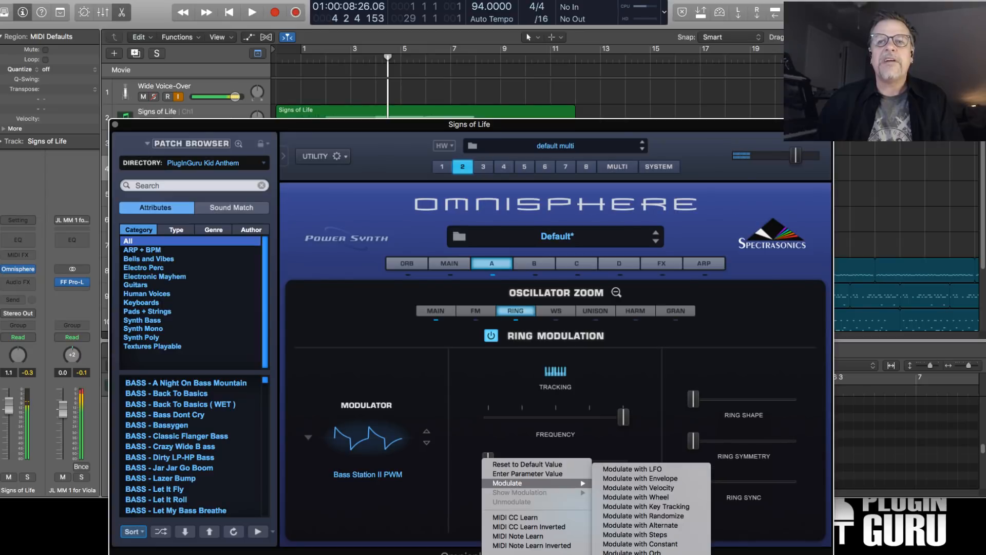
{"action": "mouse_move", "coordinate": [637, 554]}
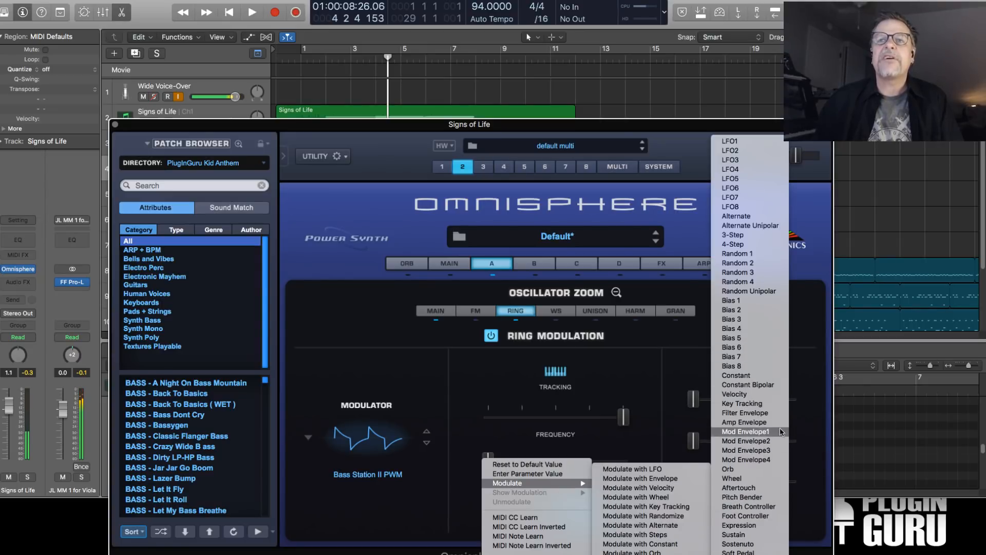
{"action": "left_click", "coordinate": [778, 413]}
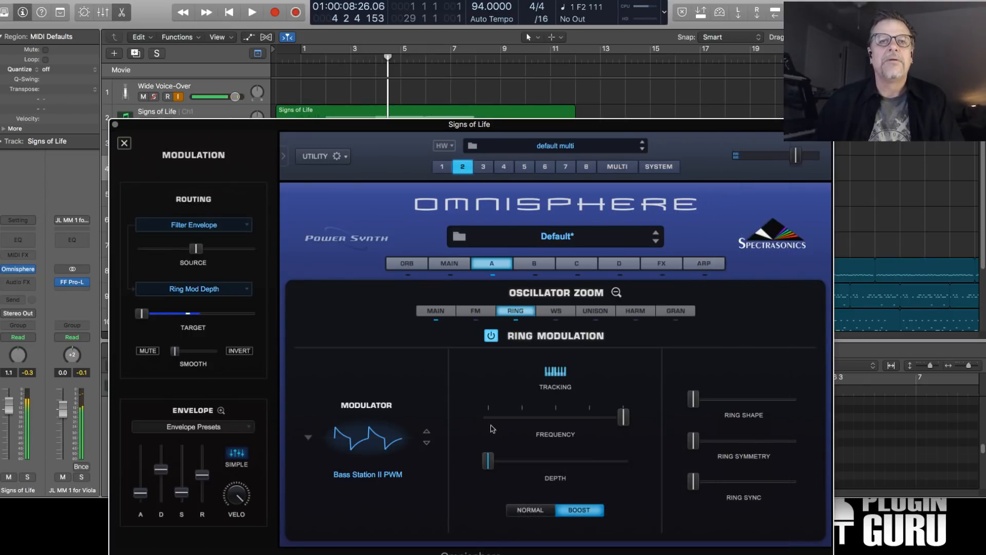
Change the source modulating Ring Mod Depth on layer A to Mod Envelope1
{"action": "left_click", "coordinate": [491, 265]}
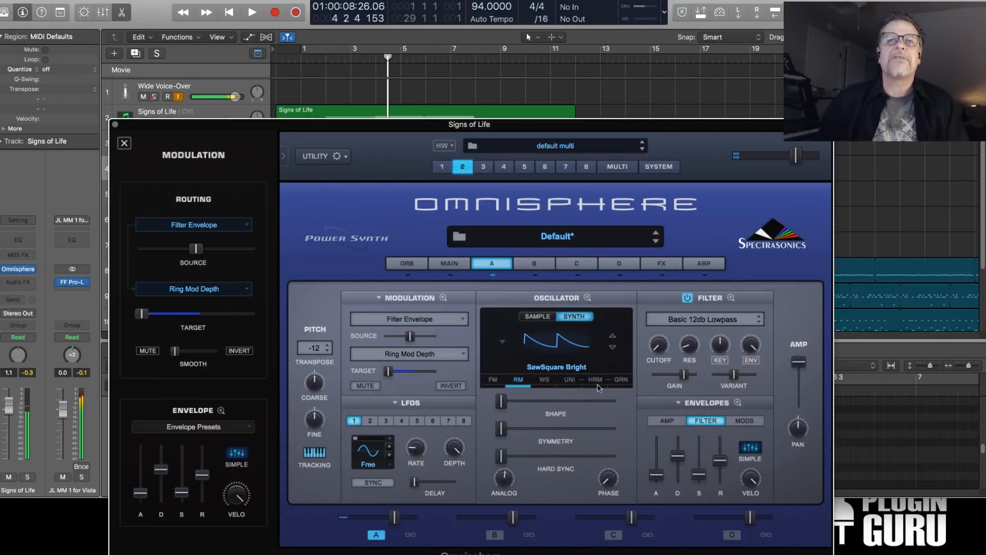
{"action": "left_click", "coordinate": [409, 319]}
{"action": "left_click", "coordinate": [407, 335]}
Shorten the decay of layer A's Mod 1 envelope considerably and turn off its loop and sync
{"action": "left_click", "coordinate": [743, 420]}
{"action": "left_click", "coordinate": [739, 404]}
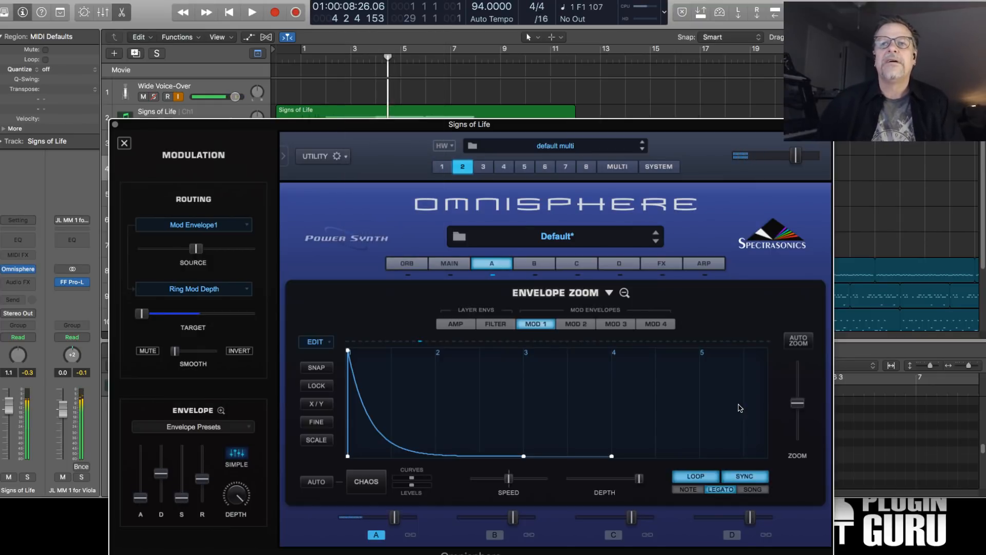
{"action": "left_click_drag", "start_coordinate": [525, 457], "coordinate": [396, 465]}
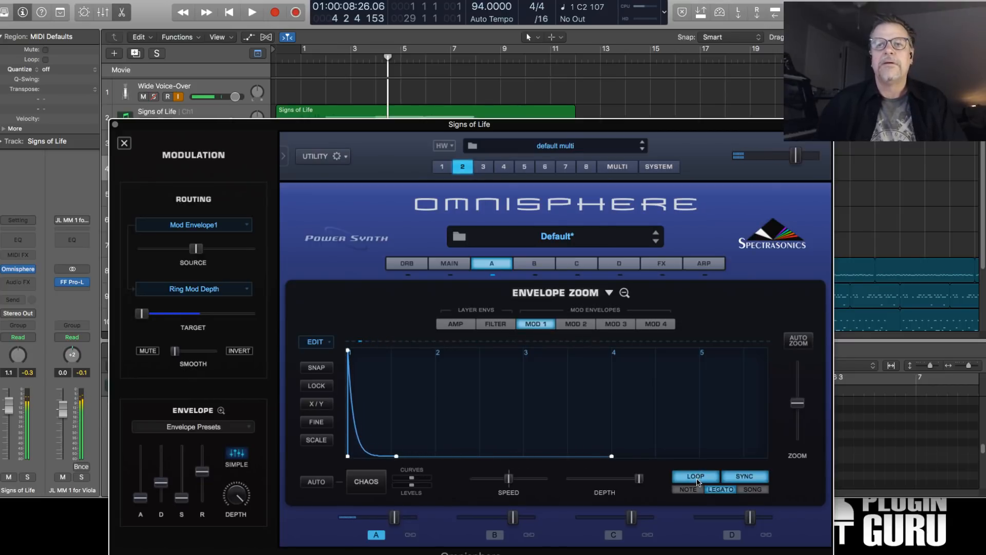
{"action": "left_click", "coordinate": [698, 481]}
{"action": "left_click", "coordinate": [744, 476]}
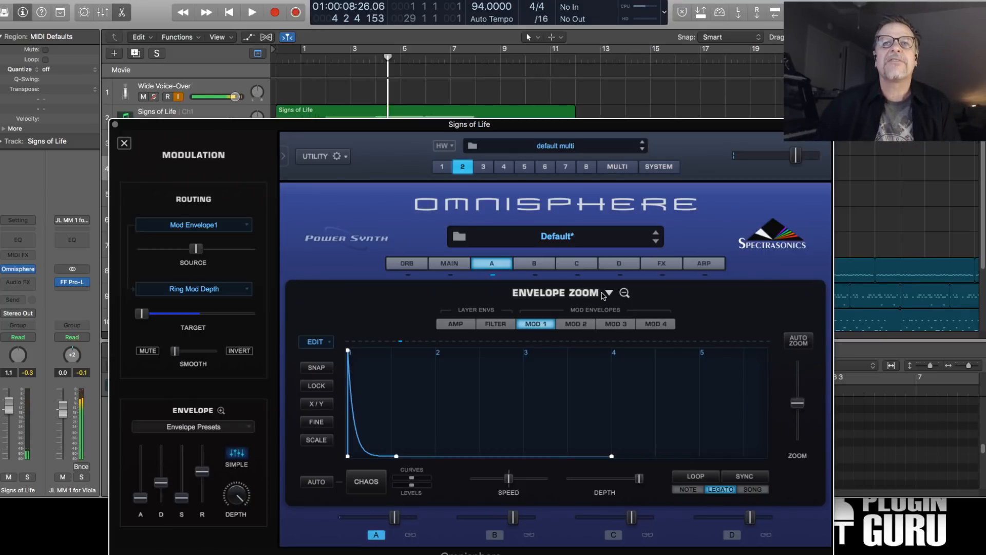
Copy the Mod 1 envelope preset onto the Mod 4 envelope and turn off Mod 4's loop and sync
{"action": "left_click", "coordinate": [609, 292]}
{"action": "left_click", "coordinate": [617, 304]}
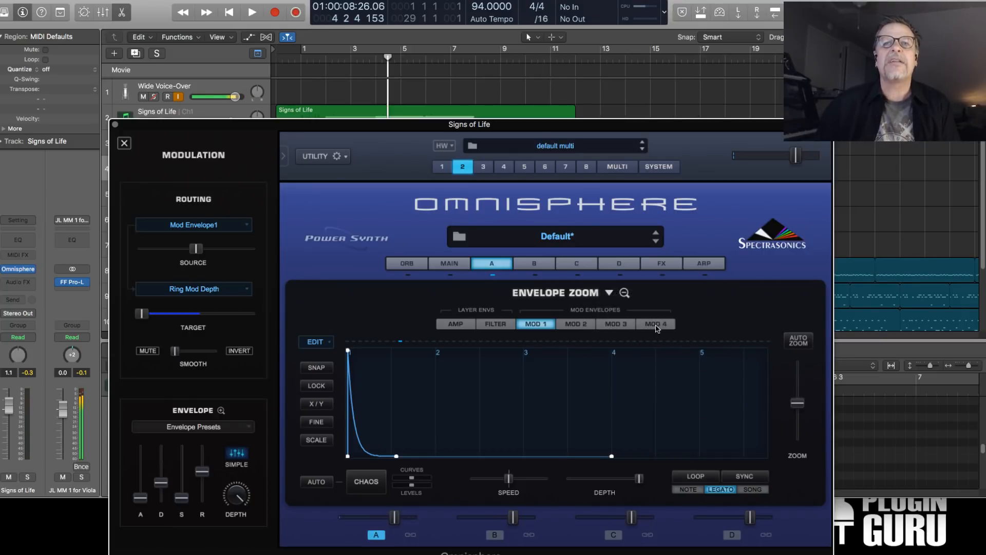
{"action": "left_click", "coordinate": [656, 324]}
{"action": "left_click", "coordinate": [608, 292]}
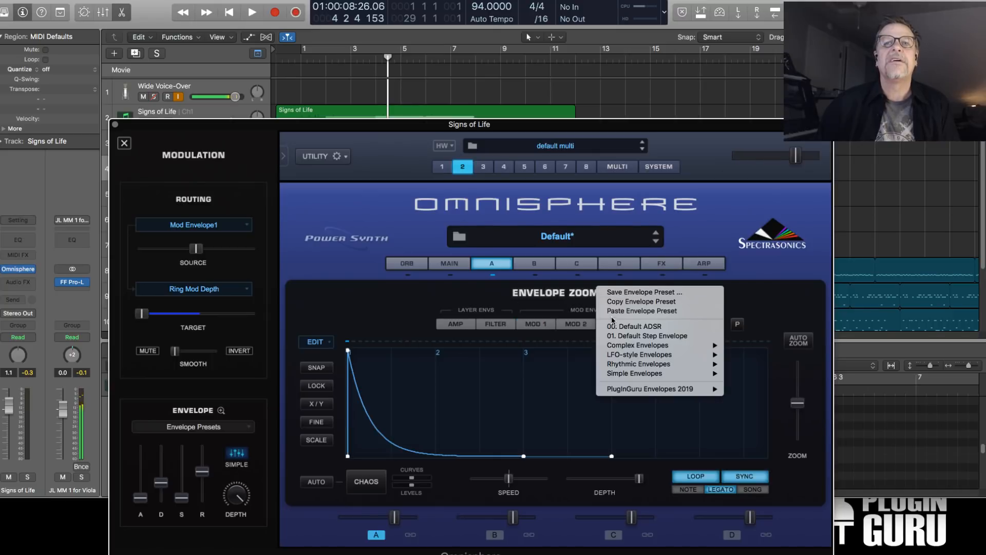
{"action": "left_click", "coordinate": [619, 313]}
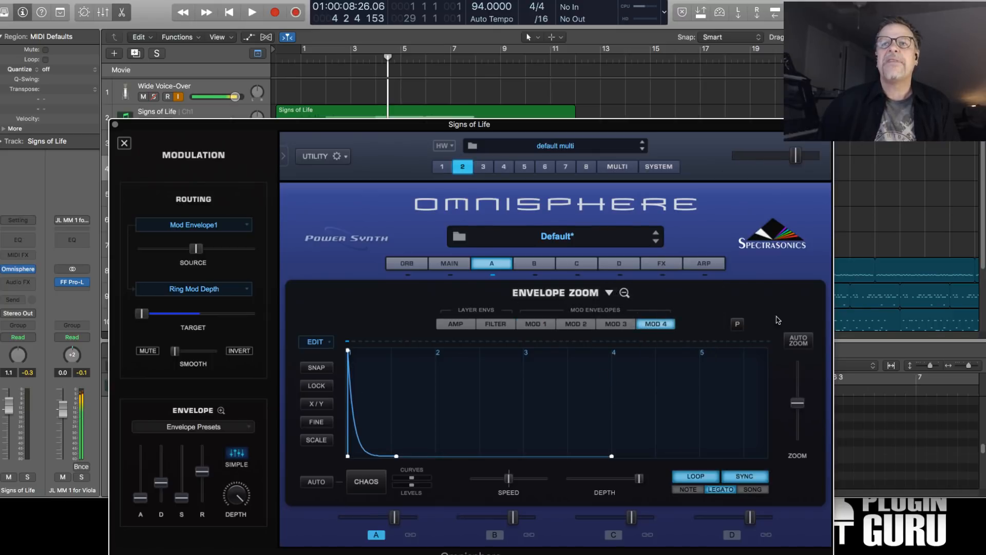
{"action": "left_click", "coordinate": [701, 476]}
{"action": "left_click", "coordinate": [757, 475]}
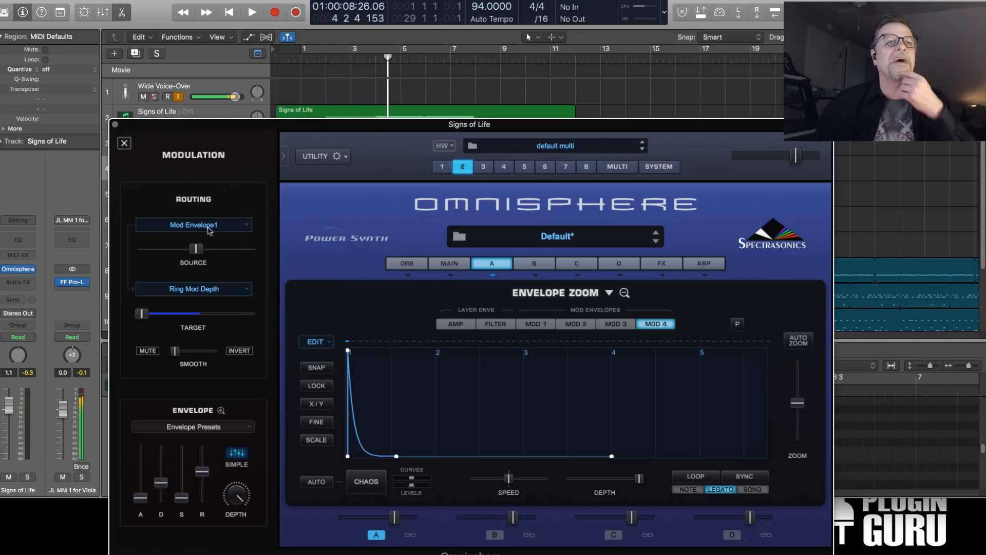
Route Mod Envelope4 to Ring Mod Depth, increase its source amount slightly, and enable the P option for Mod 4
{"action": "left_click", "coordinate": [207, 225]}
{"action": "left_click", "coordinate": [197, 252]}
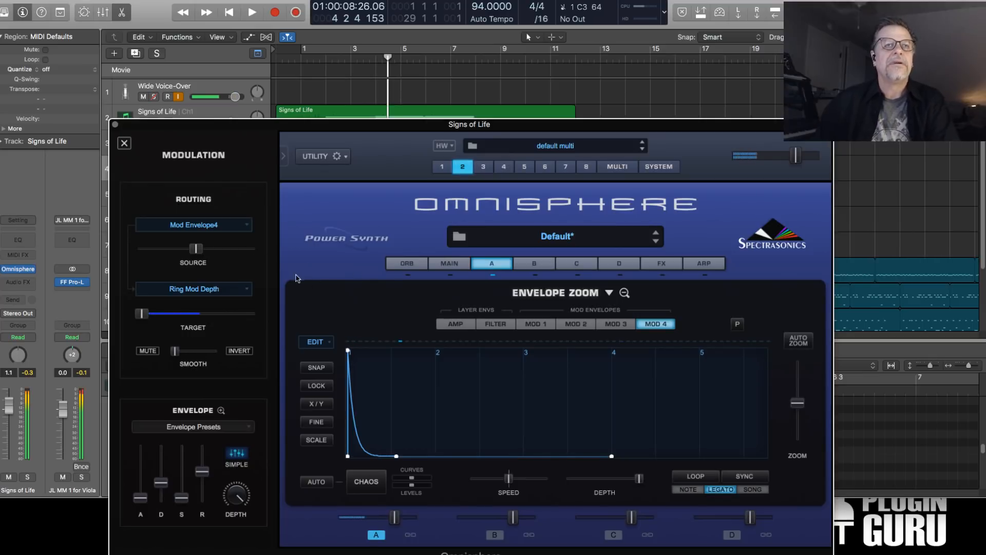
{"action": "left_click_drag", "start_coordinate": [196, 249], "coordinate": [207, 254]}
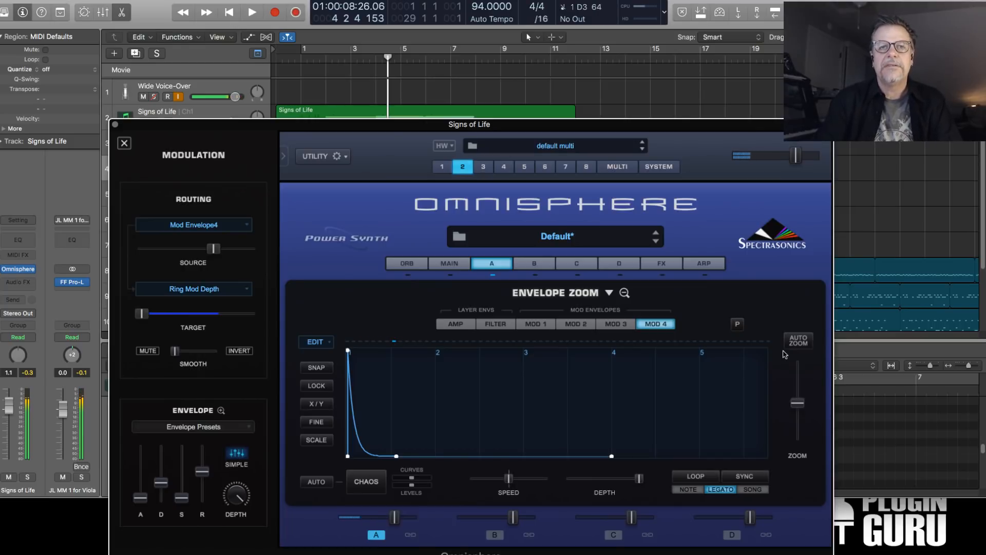
{"action": "left_click", "coordinate": [739, 325]}
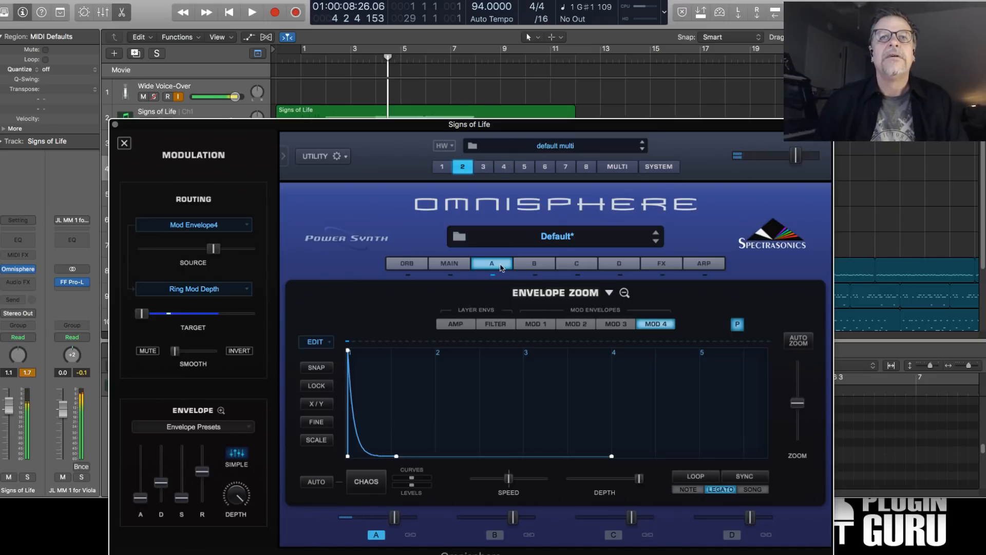
Play the arrangement from the start to try the new patch against it, uncovering the tracks meanwhile
{"action": "left_click_drag", "start_coordinate": [506, 133], "coordinate": [549, 337]}
{"action": "key", "text": "space"}
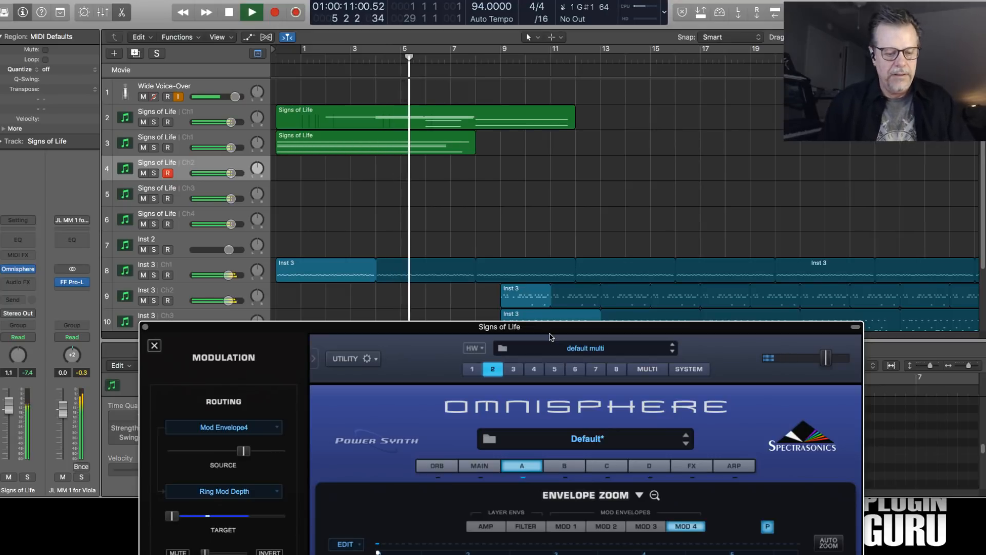
{"action": "key", "text": "Return"}
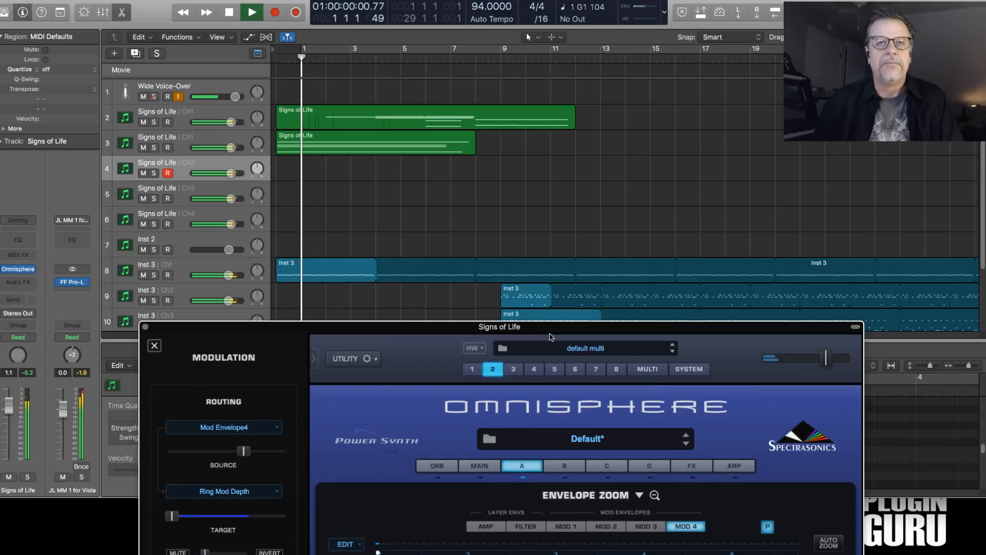
{"action": "left_click_drag", "start_coordinate": [588, 337], "coordinate": [590, 134]}
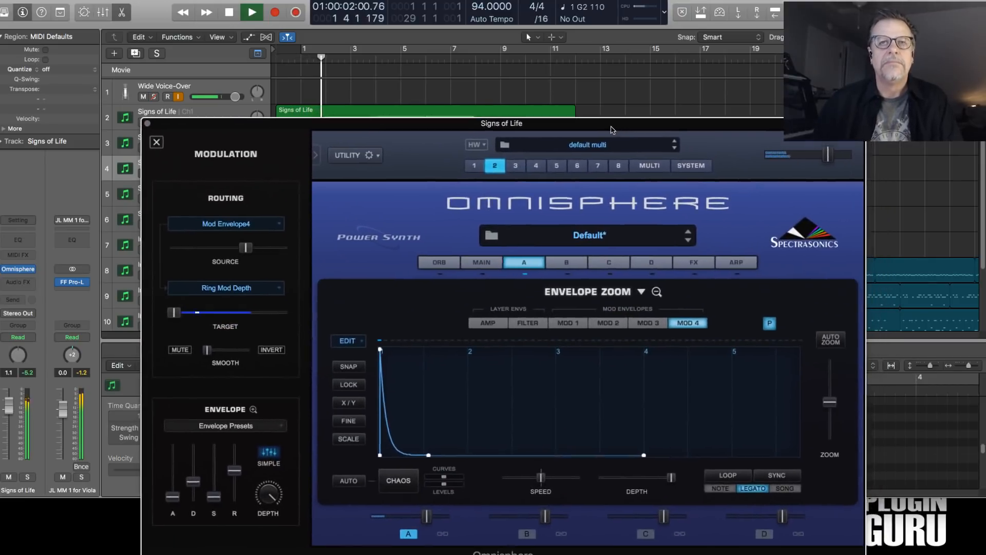
Leave the envelope zoom, check layer A's filter envelope, stop playback and raise the amp envelope's release slightly
{"action": "left_click", "coordinate": [657, 291]}
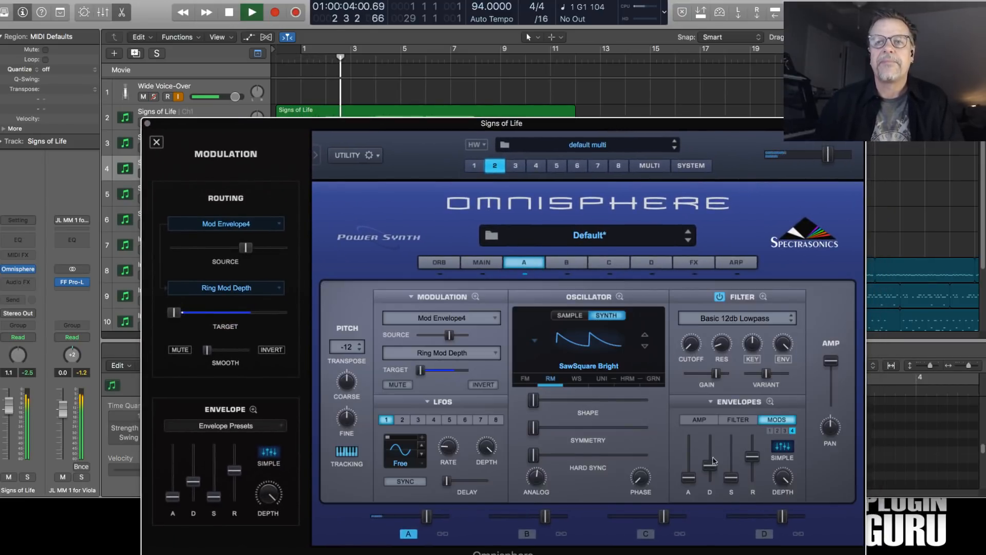
{"action": "left_click", "coordinate": [728, 421]}
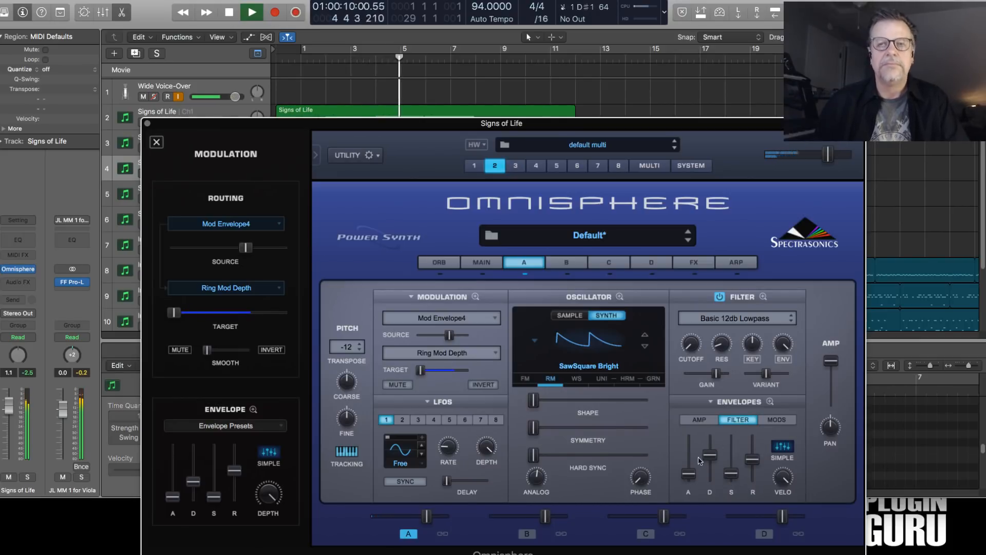
{"action": "key", "text": "space"}
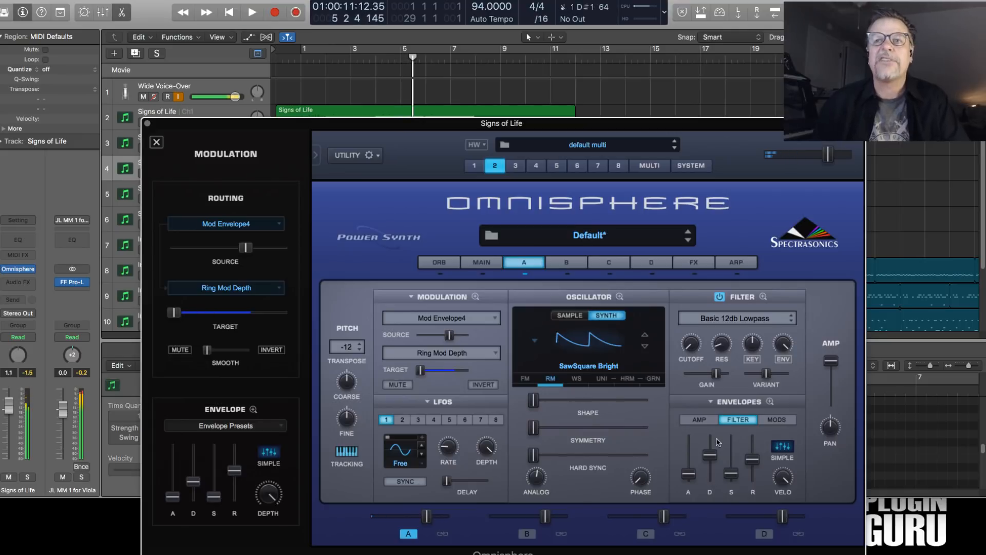
{"action": "left_click", "coordinate": [698, 419]}
{"action": "left_click_drag", "start_coordinate": [757, 481], "coordinate": [755, 471]}
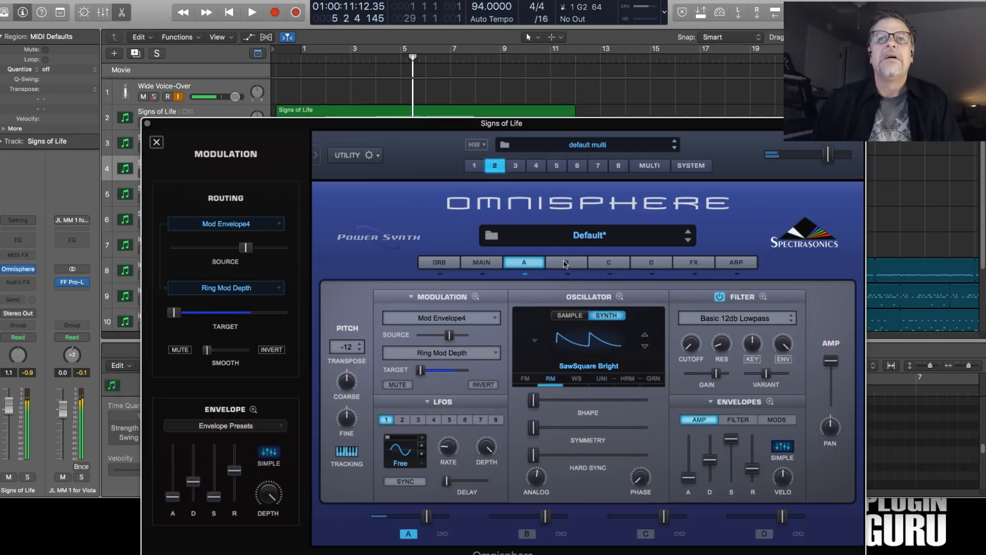
Enable layer B and set its synth oscillator to the Sine waveform
{"action": "left_click", "coordinate": [566, 263]}
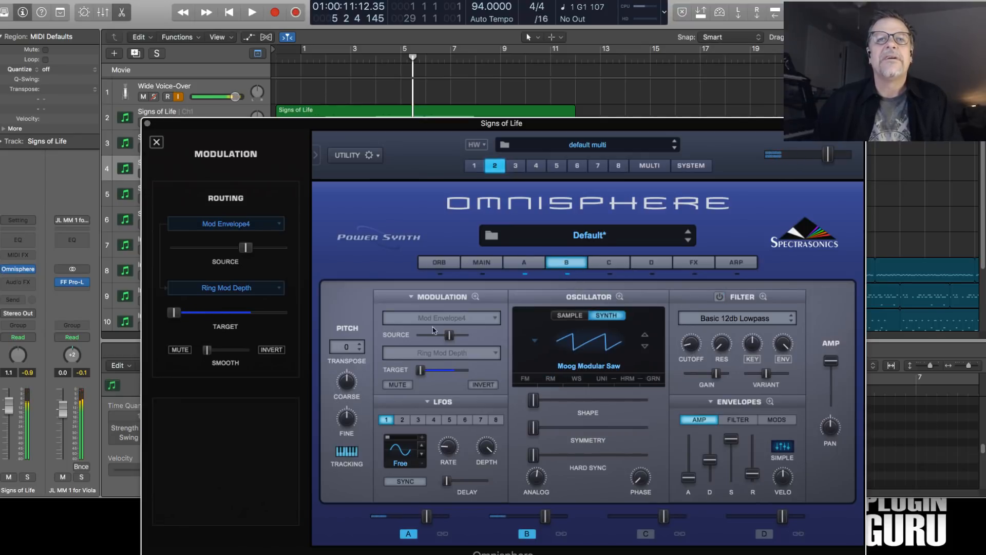
{"action": "left_click", "coordinate": [560, 349]}
{"action": "left_click", "coordinate": [591, 336]}
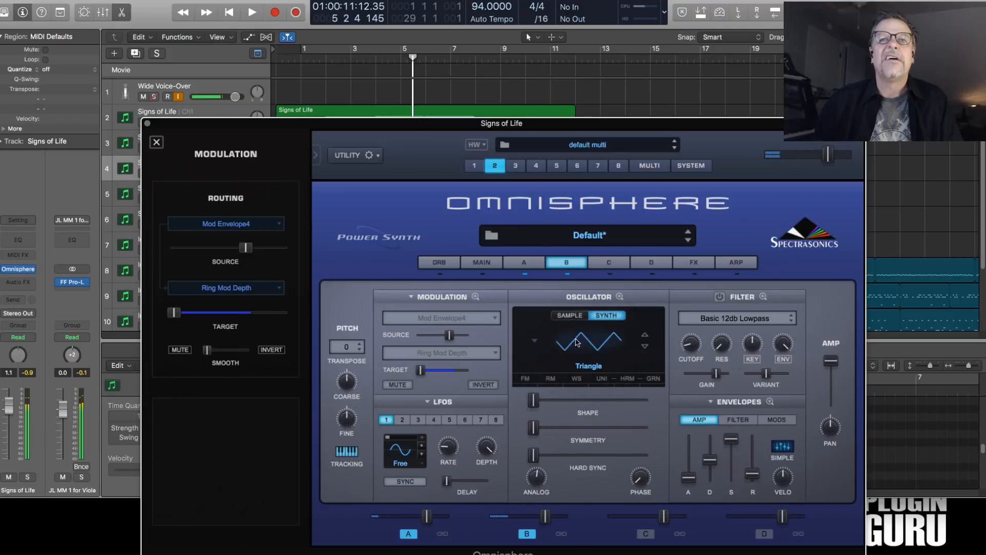
{"action": "left_click", "coordinate": [574, 342]}
{"action": "left_click", "coordinate": [575, 373]}
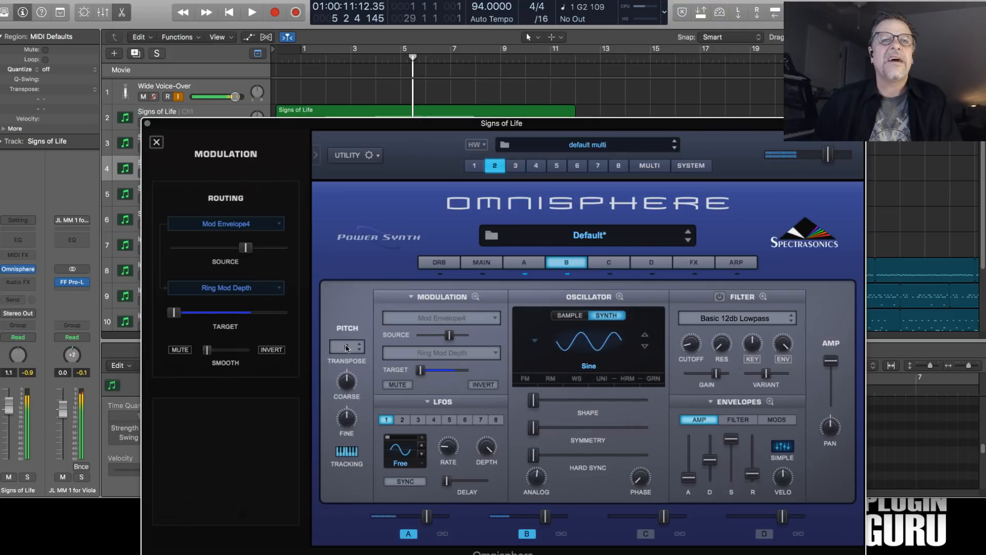
Transpose layer B to -12 and lower its mix level
{"action": "left_click", "coordinate": [349, 346]}
{"action": "left_click", "coordinate": [360, 458]}
{"action": "left_click_drag", "start_coordinate": [547, 516], "coordinate": [516, 516]}
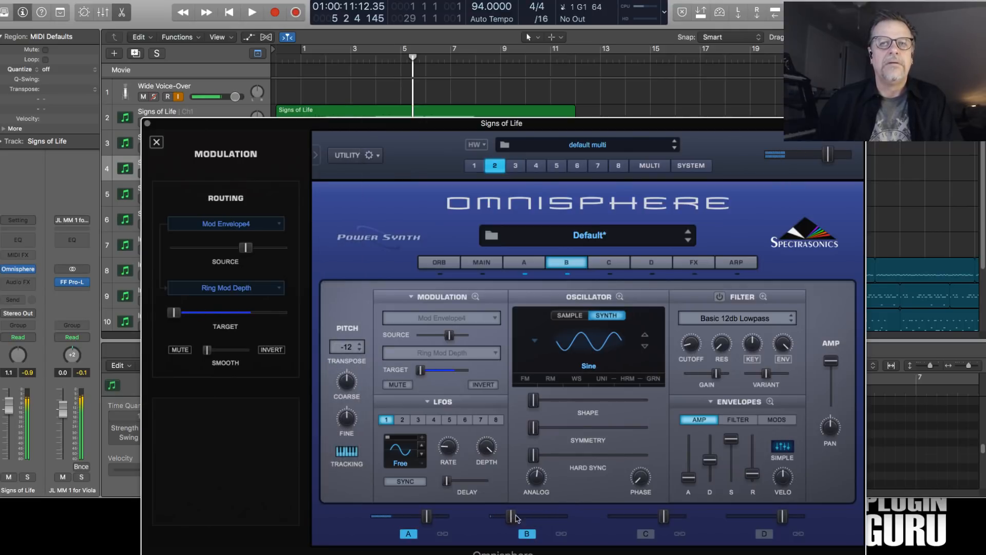
Add a Vintage 3-Band EQ to the first common effect slot, set its low frequency to 100 and boost the low gain
{"action": "left_click", "coordinate": [694, 263]}
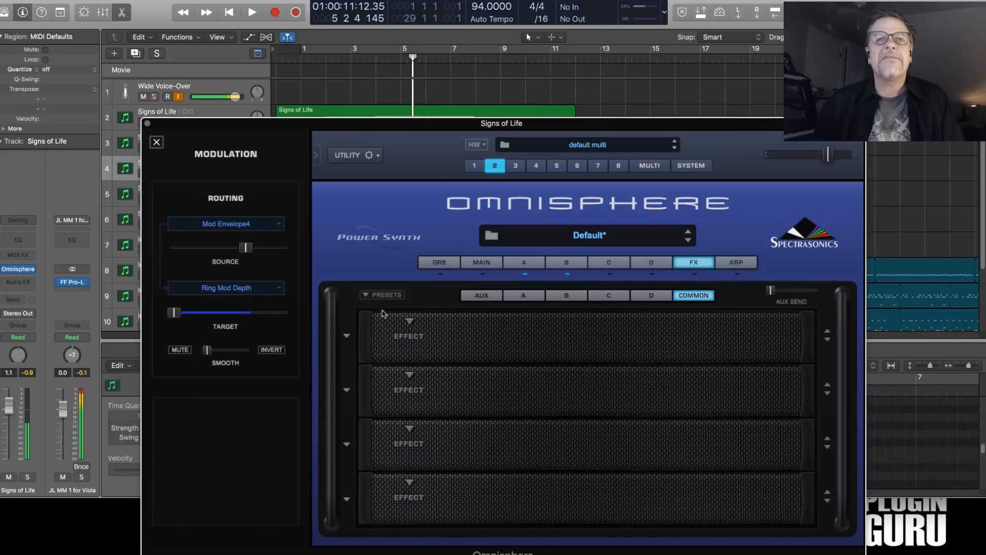
{"action": "left_click", "coordinate": [410, 321]}
{"action": "mouse_move", "coordinate": [425, 351]}
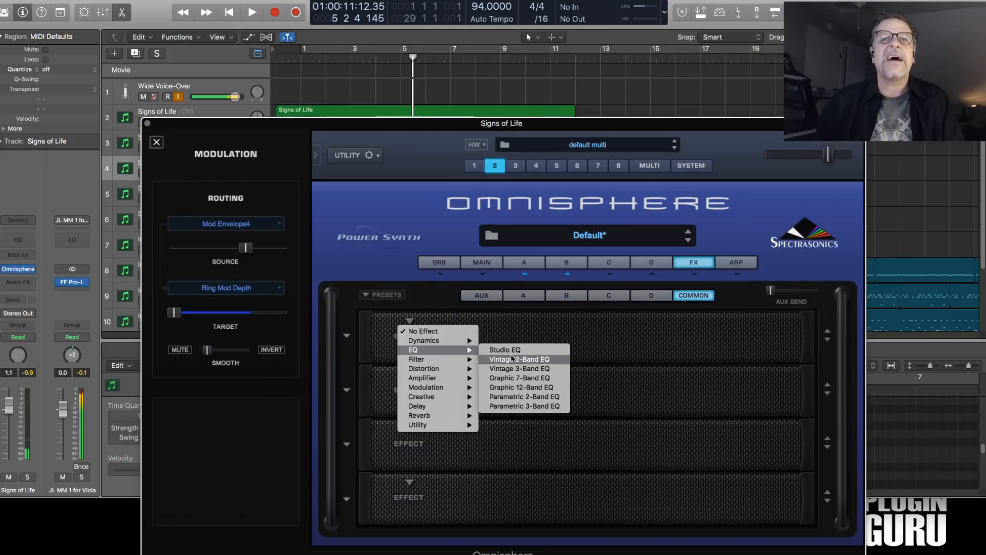
{"action": "left_click", "coordinate": [527, 368]}
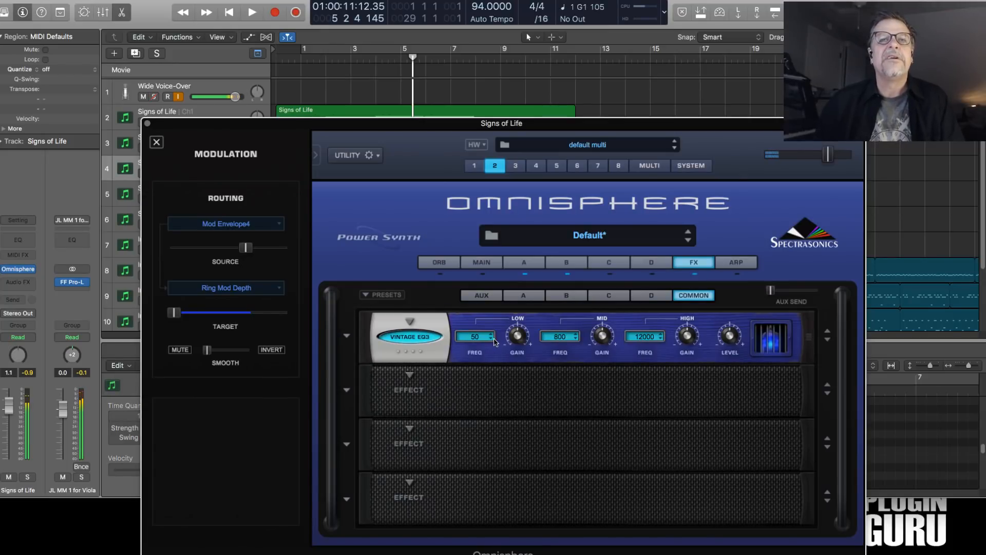
{"action": "left_click_drag", "start_coordinate": [523, 343], "coordinate": [526, 338]}
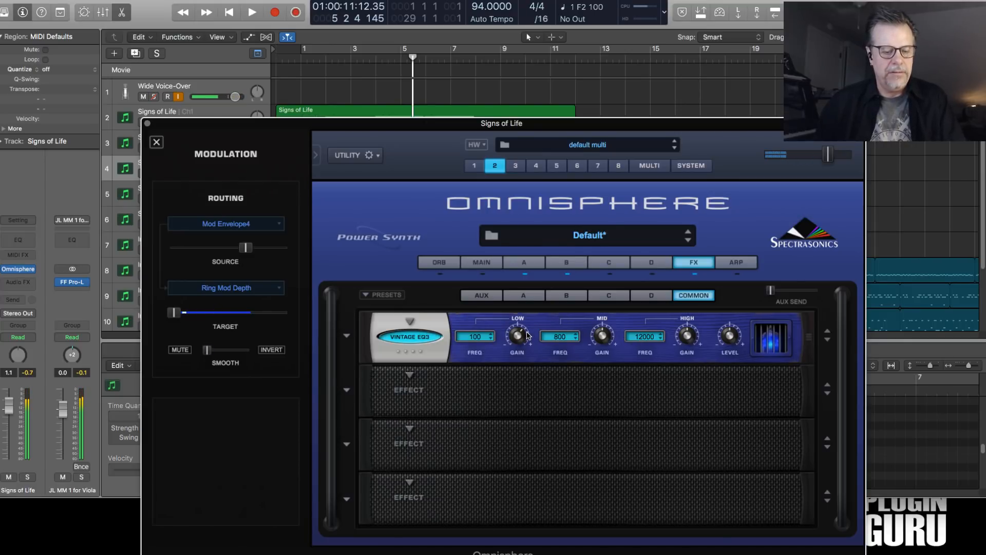
Play the arrangement from the start, add a Vintage Compressor to the second common effect slot meanwhile, and stop playback
{"action": "key", "text": "Return"}
{"action": "key", "text": "space"}
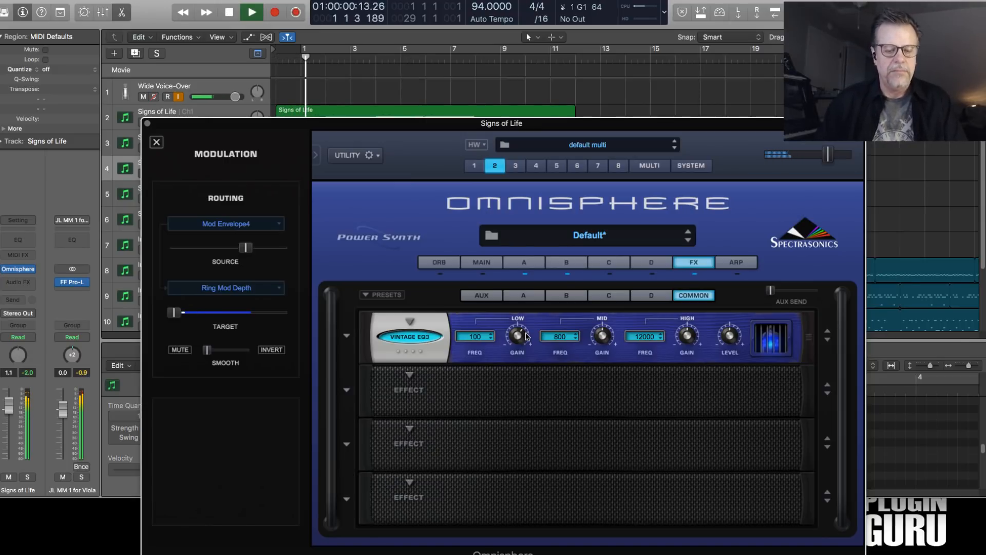
{"action": "left_click", "coordinate": [408, 376]}
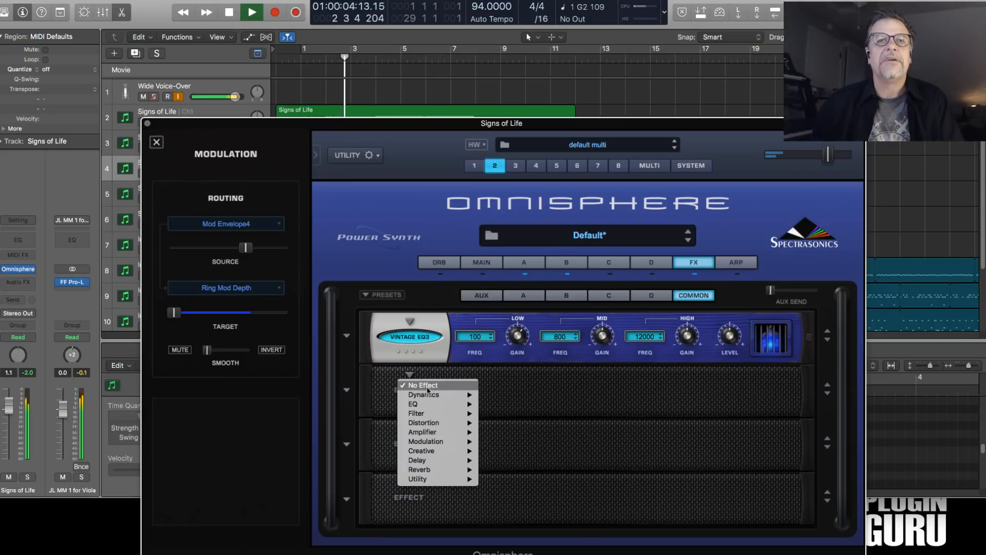
{"action": "mouse_move", "coordinate": [430, 395]}
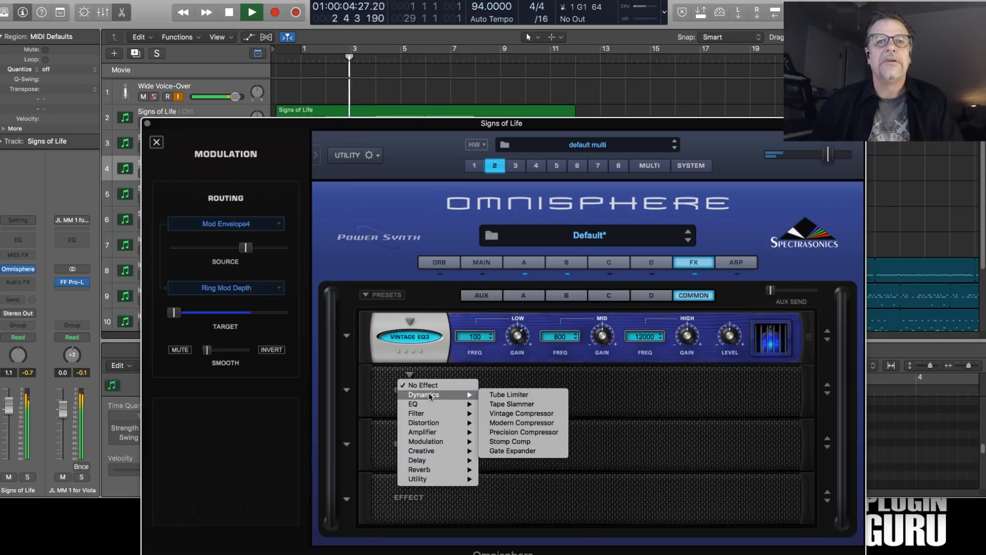
{"action": "left_click", "coordinate": [516, 414]}
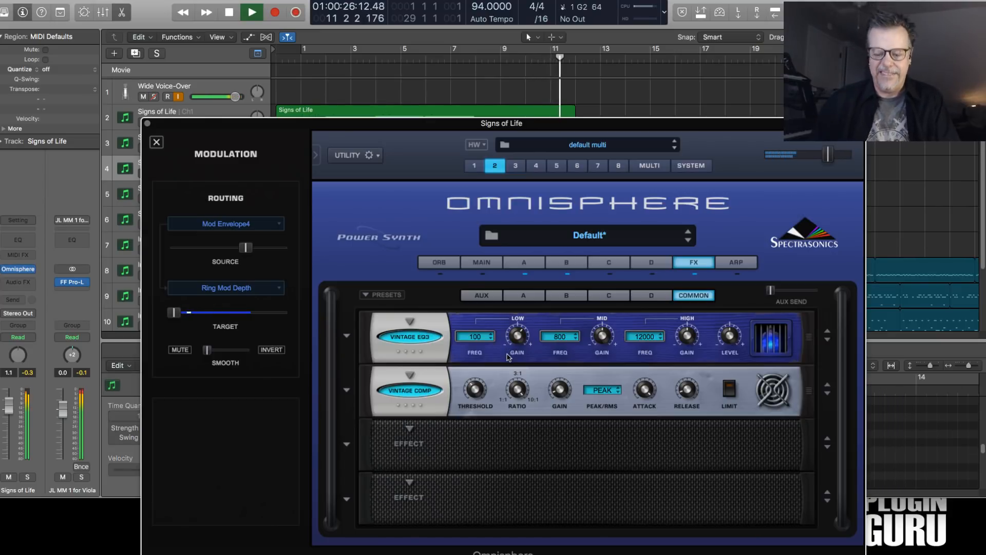
{"action": "key", "text": "space"}
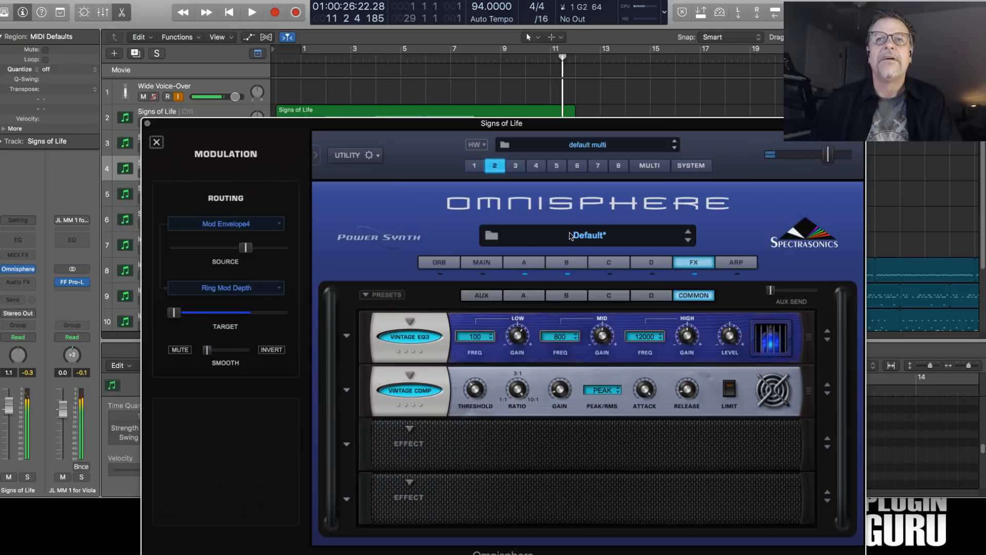
Enable layer C, close the modulation panel, switch the layer's oscillator to Sample and open the soundsource browser
{"action": "left_click", "coordinate": [609, 263]}
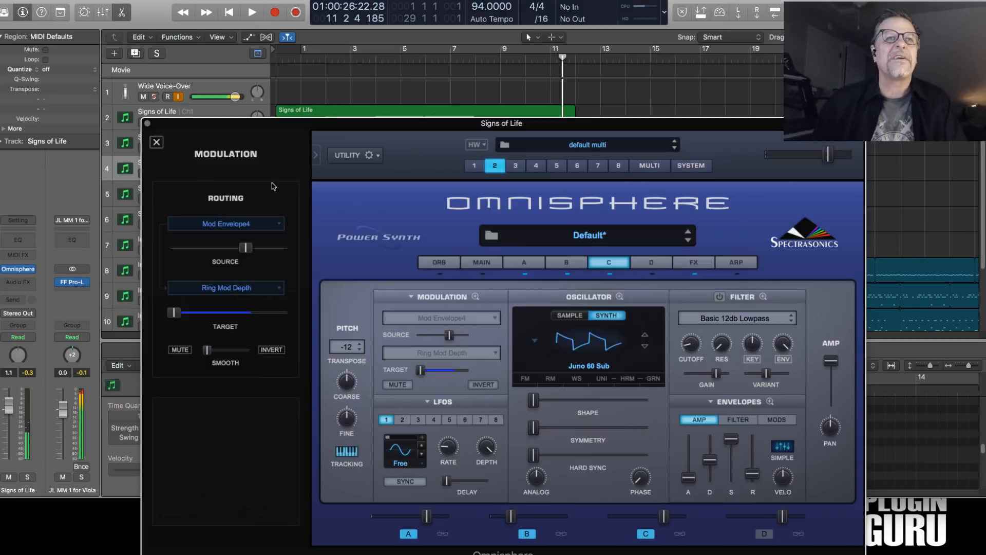
{"action": "left_click", "coordinate": [157, 145]}
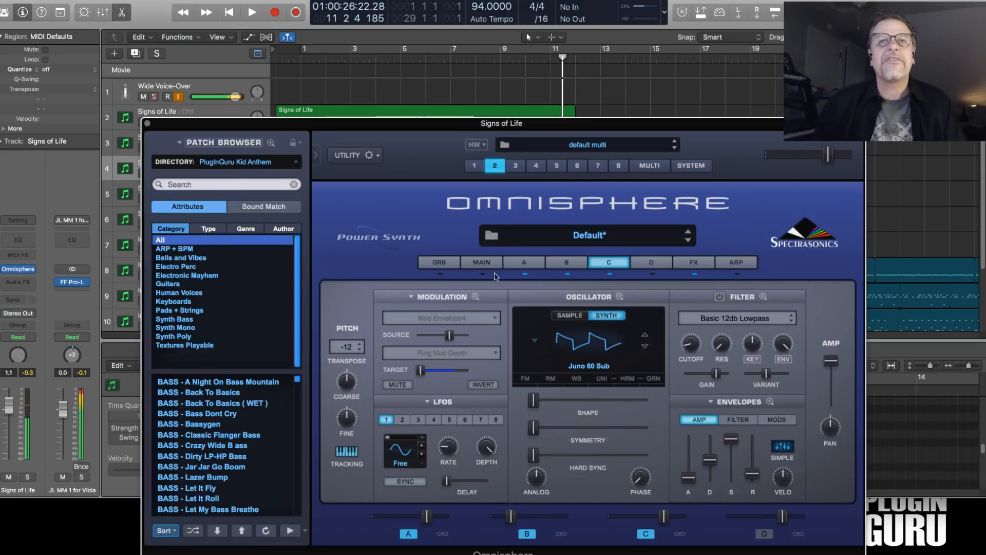
{"action": "left_click", "coordinate": [569, 315]}
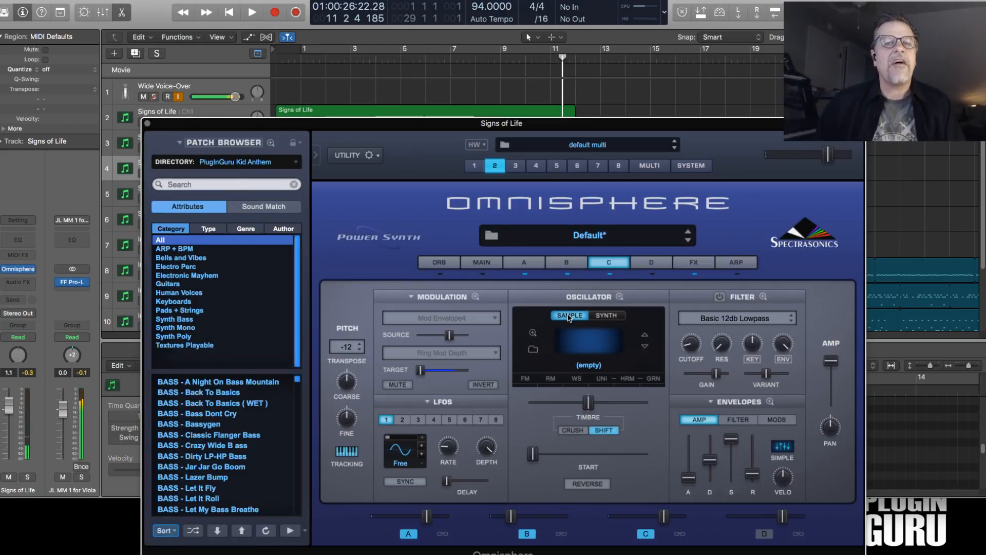
{"action": "left_click", "coordinate": [533, 350]}
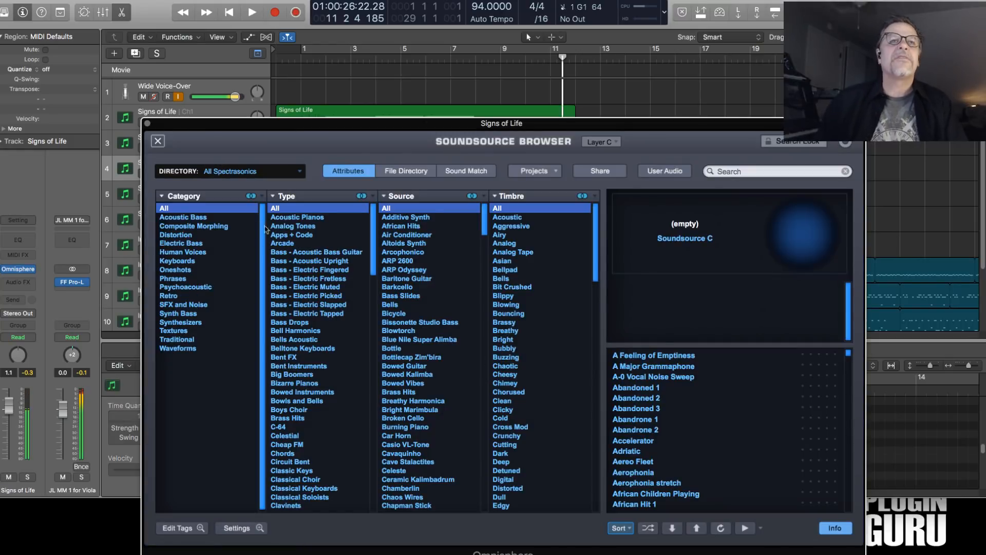
Show all soundsource directories, load ENV-Eco Stream C5 from PluginGuru Signs of Life into layer C, and close the browser
{"action": "left_click", "coordinate": [242, 173]}
{"action": "mouse_move", "coordinate": [254, 262]}
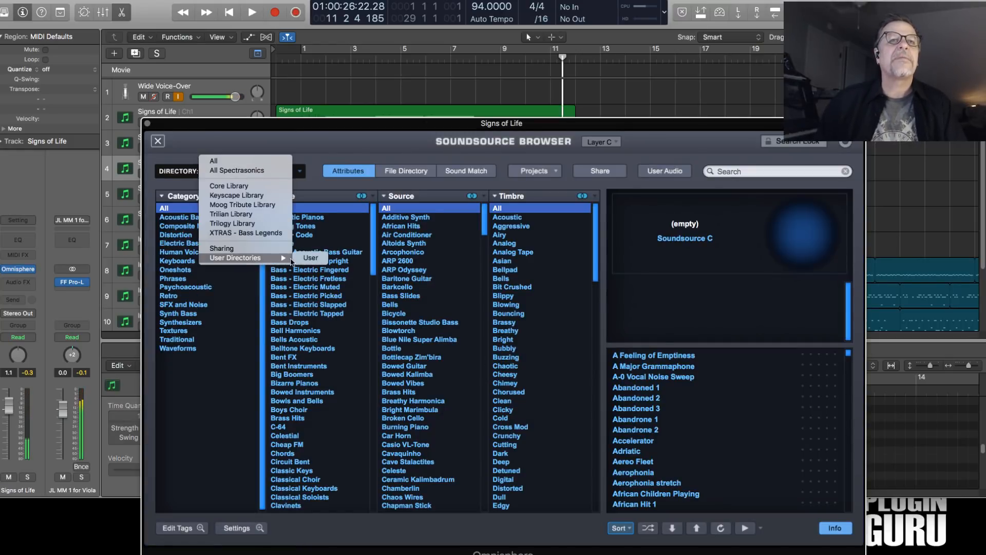
{"action": "left_click", "coordinate": [289, 304]}
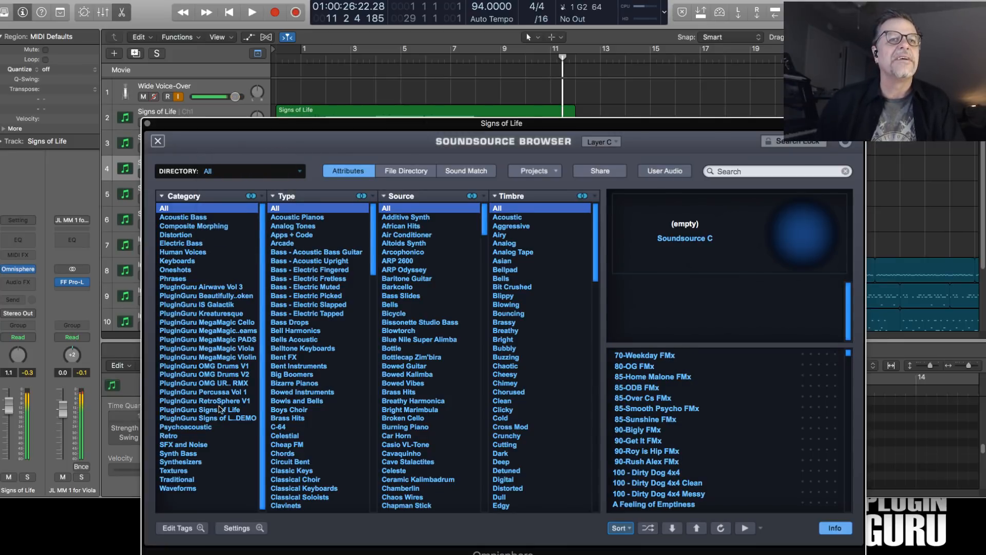
{"action": "left_click", "coordinate": [250, 410]}
{"action": "scroll", "coordinate": [678, 464], "scroll_direction": "down", "scroll_amount": 5}
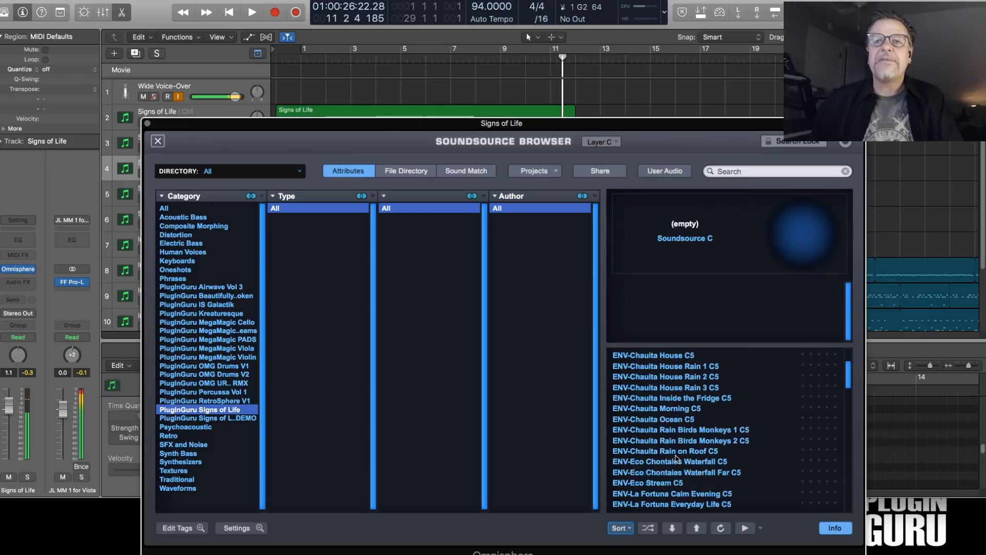
{"action": "left_click", "coordinate": [662, 463]}
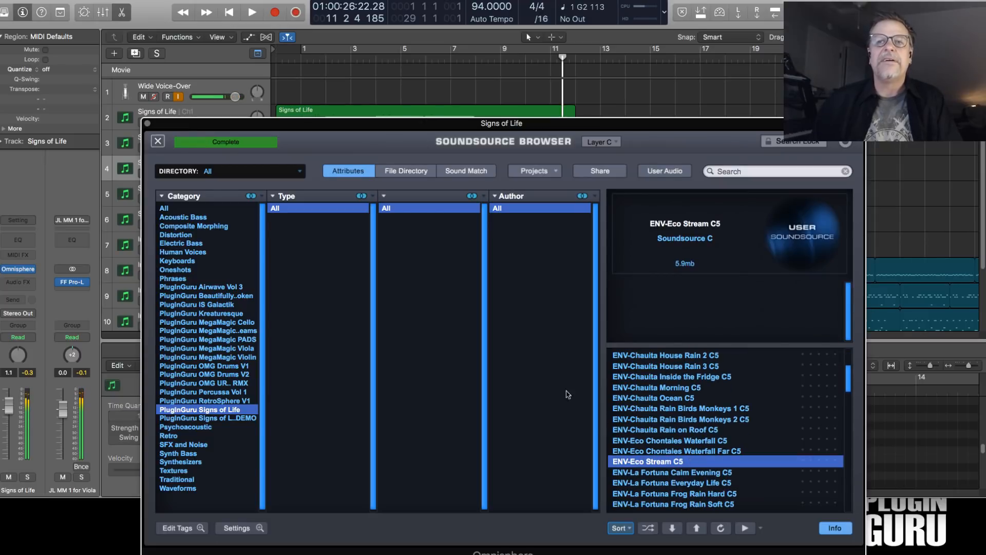
{"action": "left_click", "coordinate": [158, 142]}
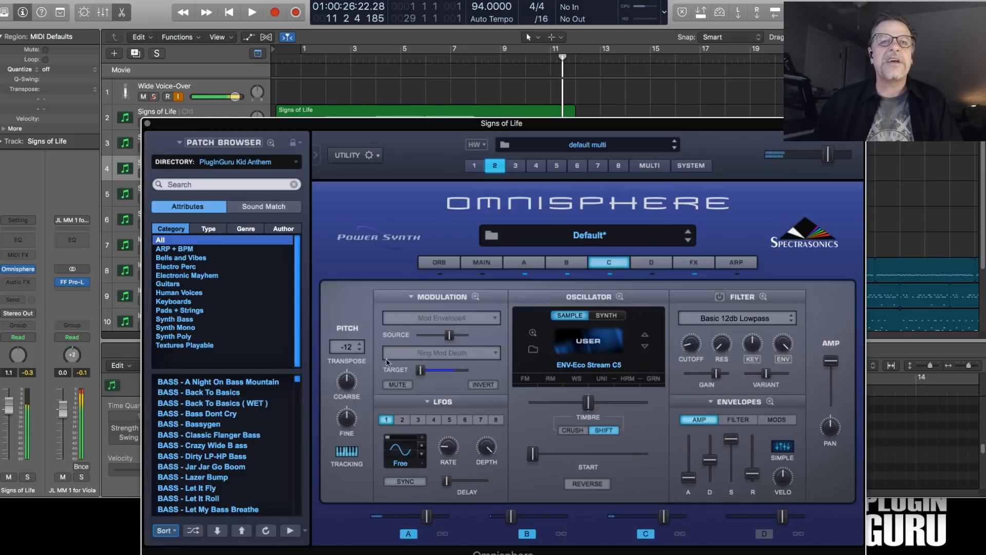
Set layer C's transpose to 0, raise its mix level slightly and adjust its coarse pitch a little
{"action": "left_click", "coordinate": [350, 349]}
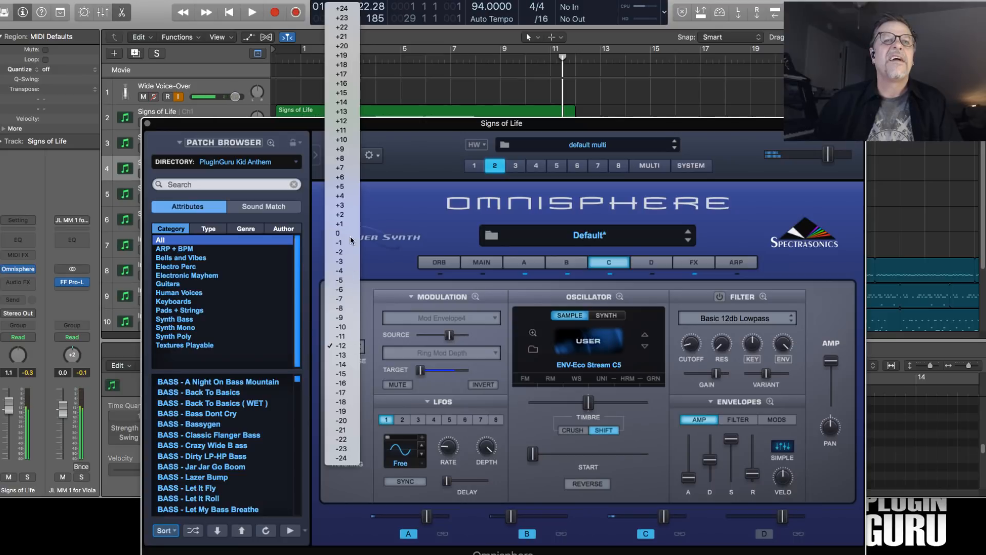
{"action": "left_click", "coordinate": [342, 234]}
{"action": "left_click", "coordinate": [668, 519]}
{"action": "left_click_drag", "start_coordinate": [358, 387], "coordinate": [353, 380]}
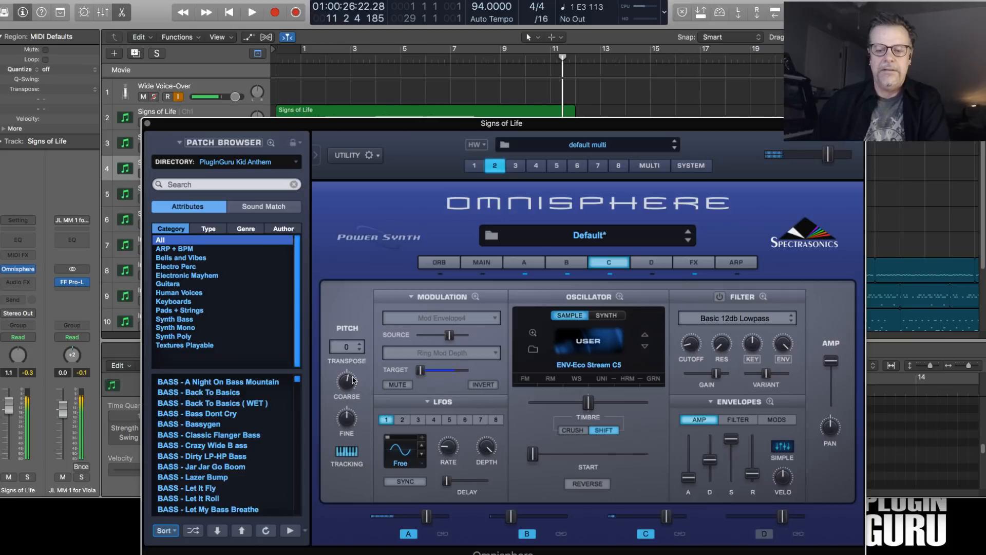
Step layer C through the following soundsources to ENV-La Fortuna Gentle Rain n B..s C5 and raise its mix level to 3.68 dB
{"action": "left_click", "coordinate": [646, 348]}
{"action": "left_click", "coordinate": [646, 349]}
{"action": "left_click", "coordinate": [646, 349]}
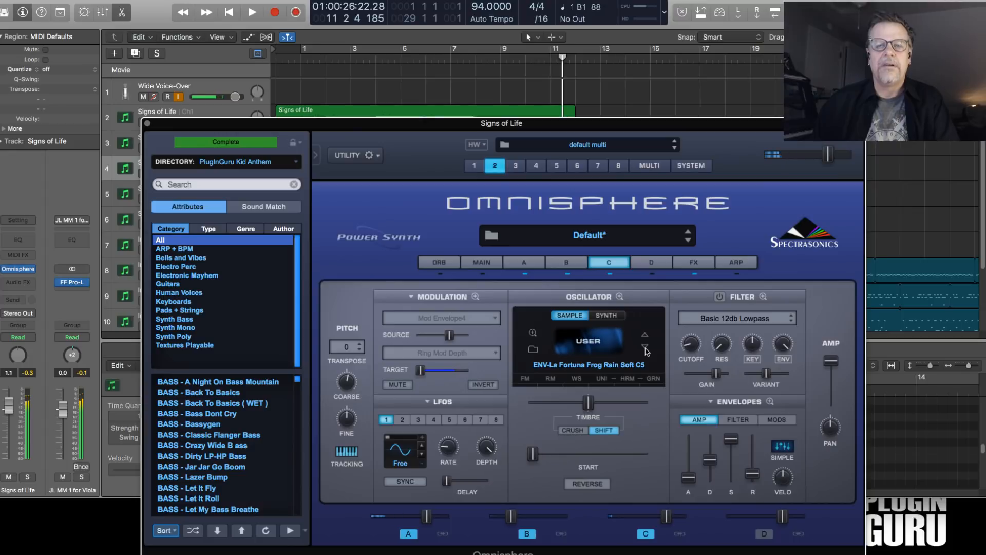
{"action": "left_click_drag", "start_coordinate": [668, 518], "coordinate": [673, 517]}
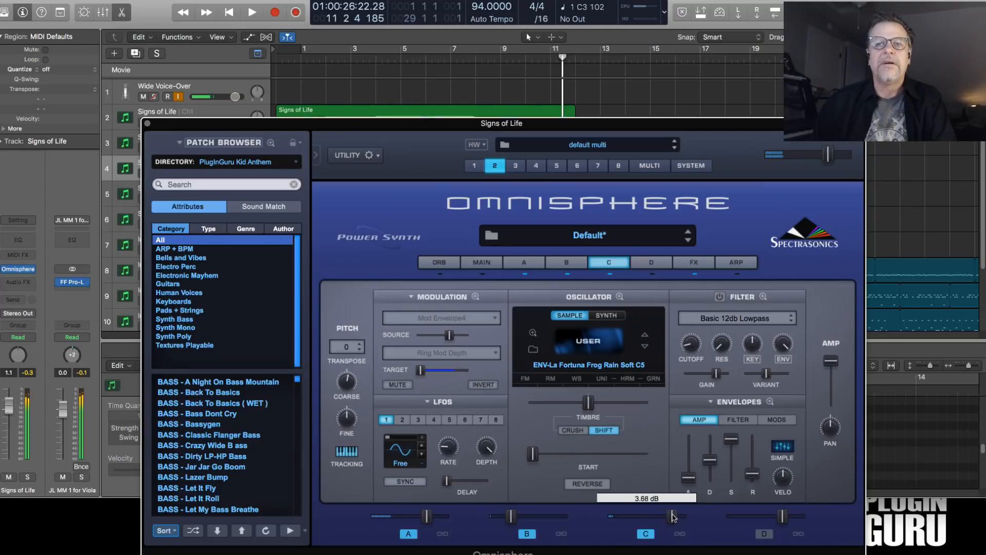
{"action": "left_click", "coordinate": [646, 349]}
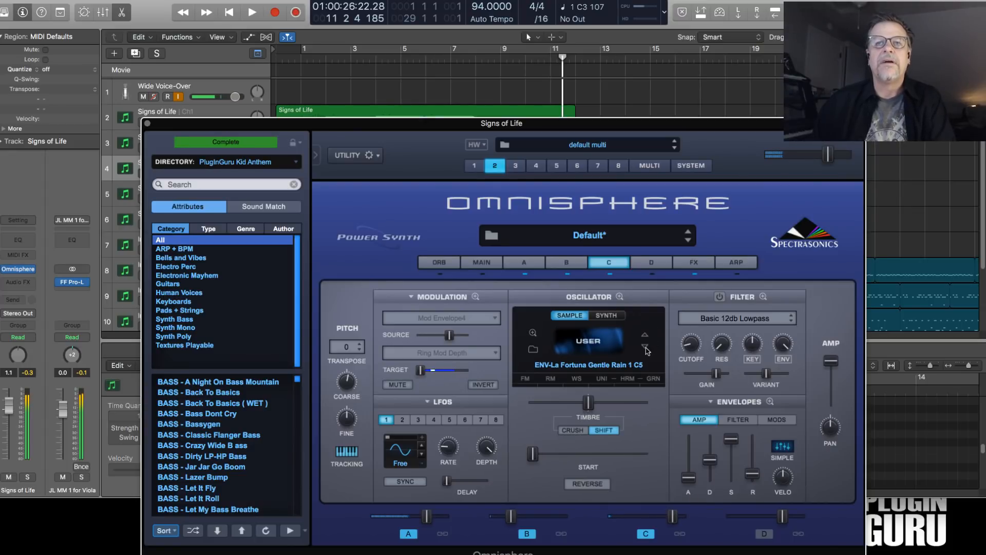
{"action": "left_click", "coordinate": [646, 349]}
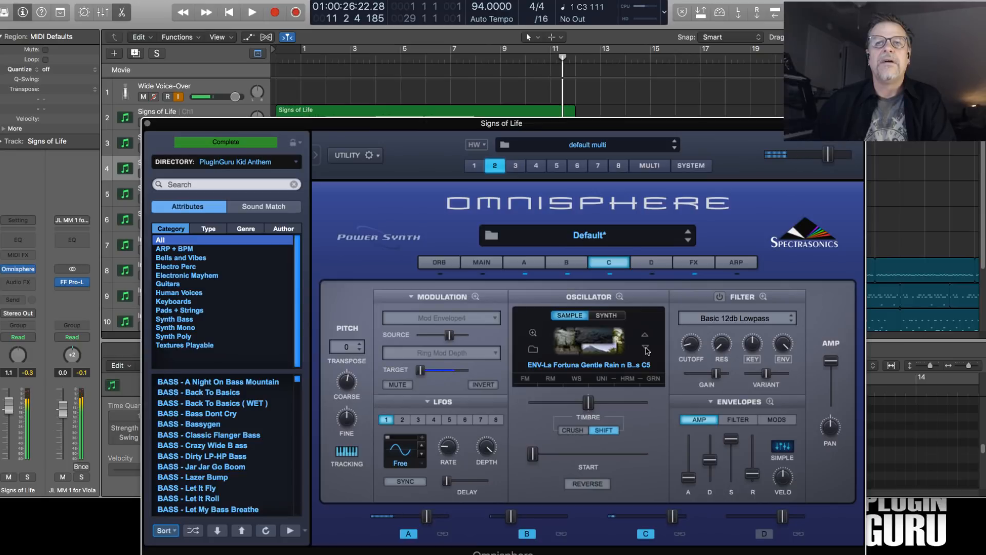
Move the sample start of layer C's rain soundsource to about 0.023
{"action": "left_click_drag", "start_coordinate": [532, 455], "coordinate": [535, 465]}
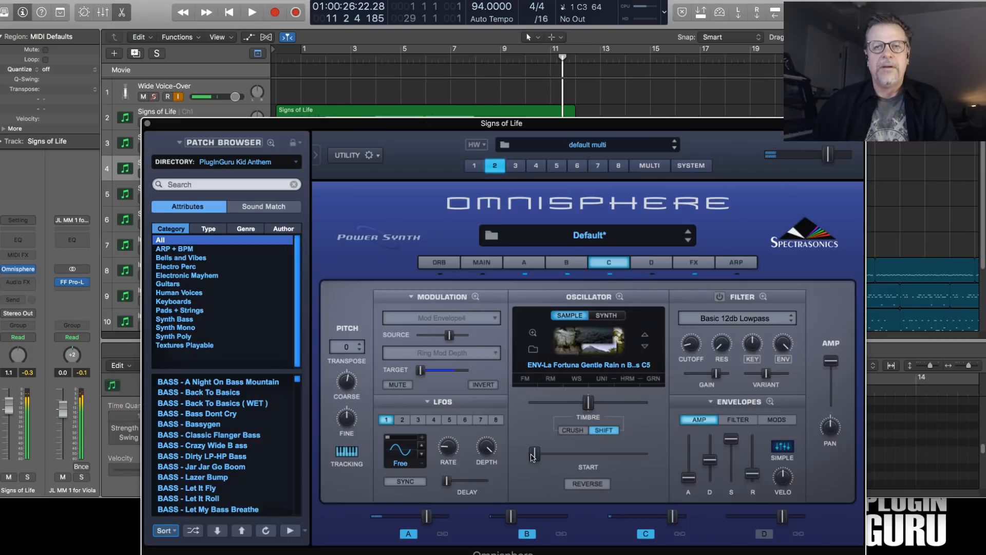
{"action": "left_click", "coordinate": [534, 455]}
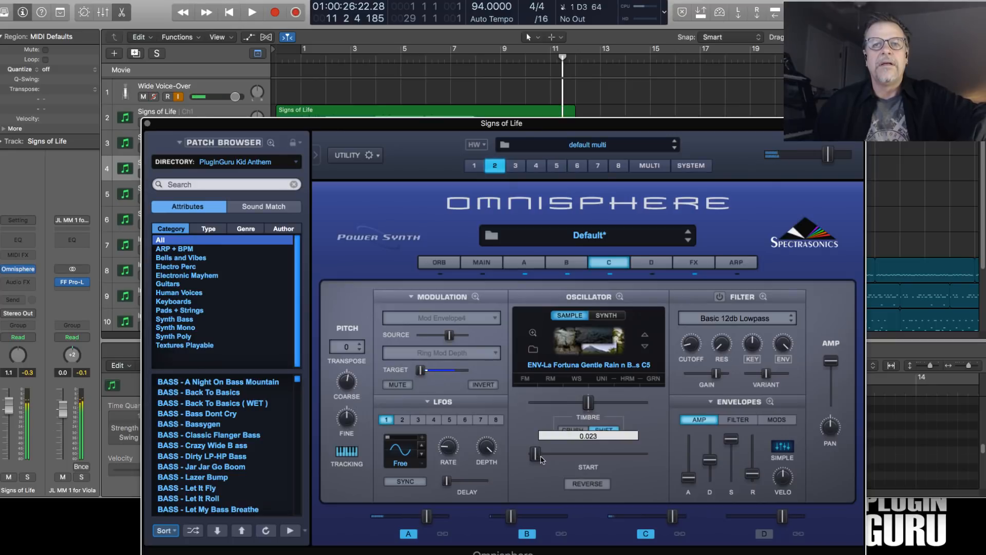
{"action": "mouse_move", "coordinate": [354, 382]}
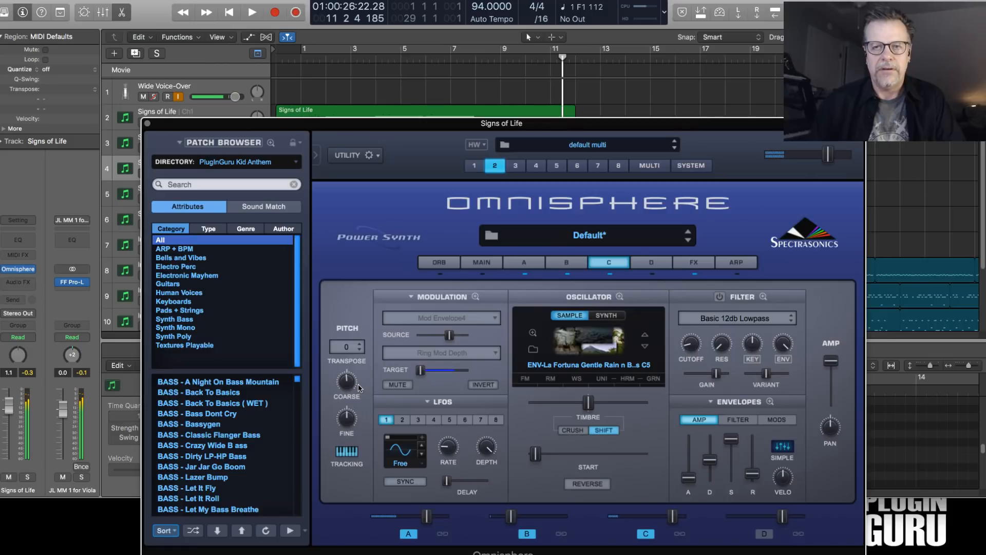
Play the arrangement from the start to try the layered patch with the rain sound, then stop playback
{"action": "key", "text": "Return"}
{"action": "key", "text": "space"}
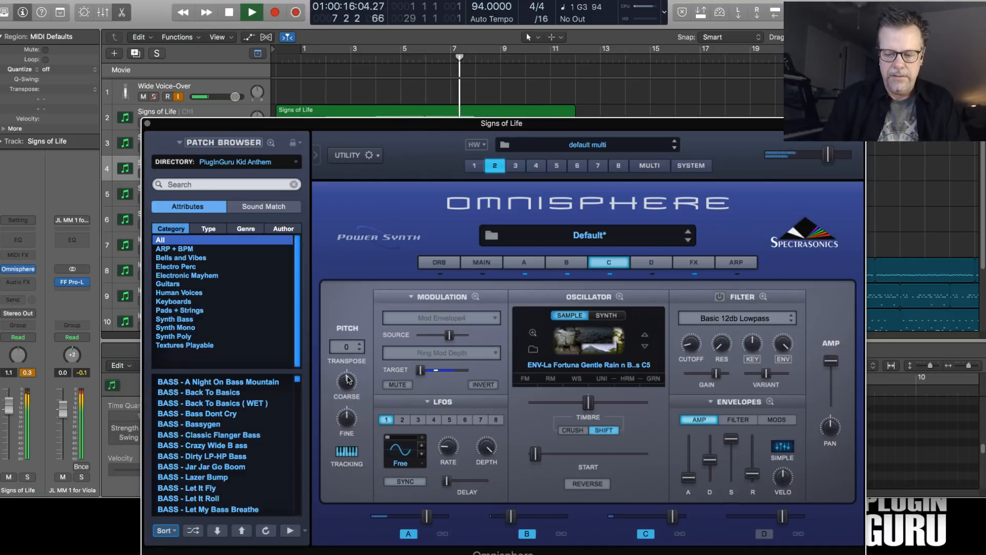
{"action": "key", "text": "space"}
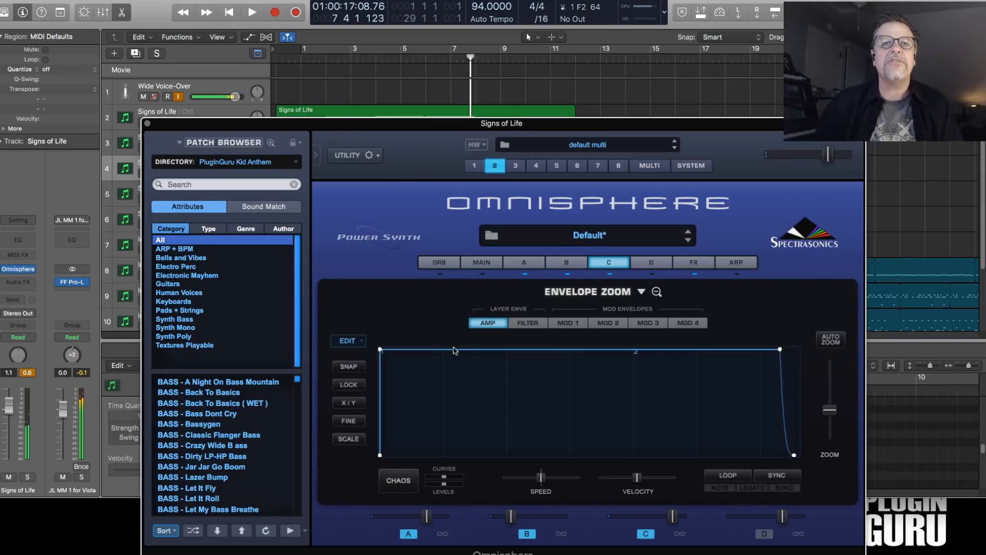
Add a point to layer C's amp envelope, lower it to about 0.553, and pull the sustain-end point near zero for a decaying curve
{"action": "right_click", "coordinate": [454, 351]}
{"action": "left_click", "coordinate": [482, 364]}
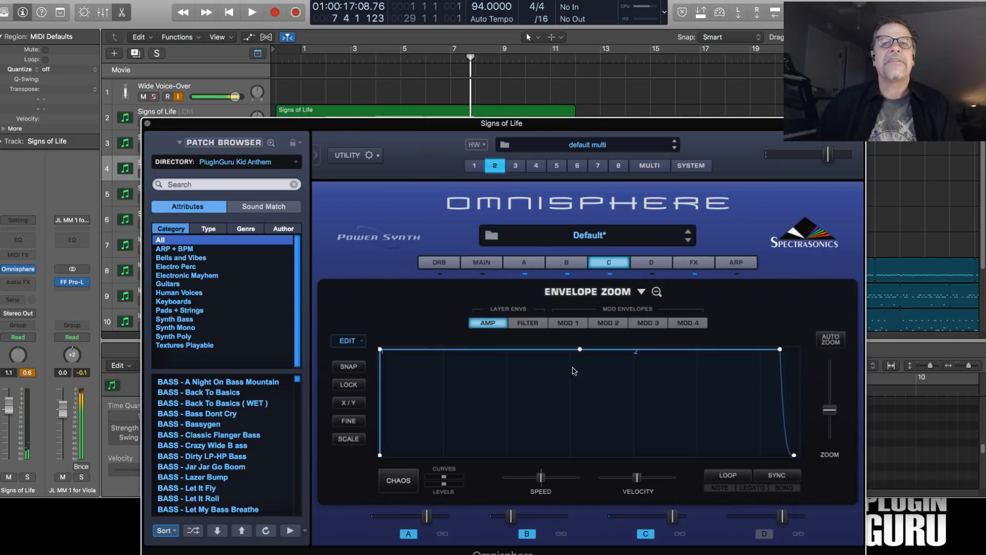
{"action": "left_click_drag", "start_coordinate": [580, 350], "coordinate": [459, 396]}
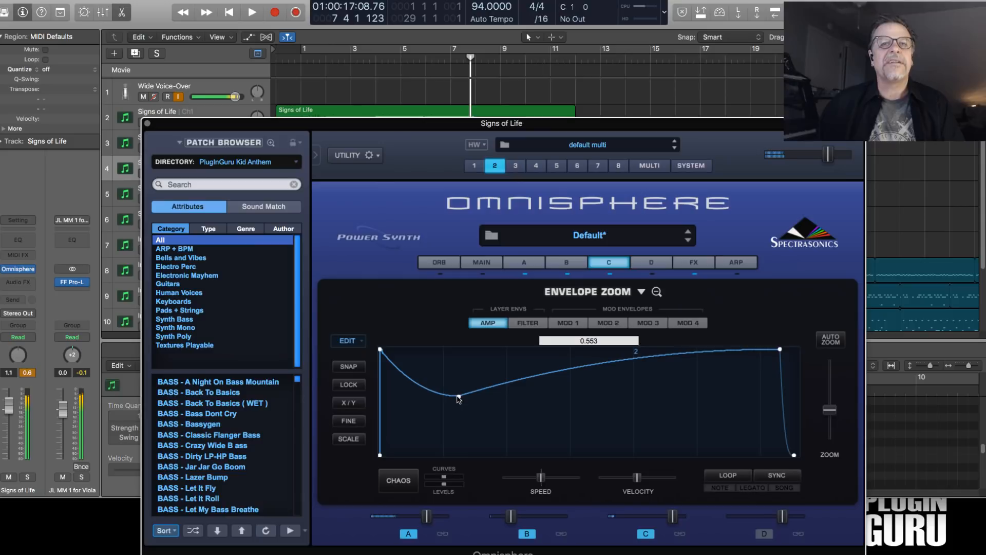
{"action": "left_click_drag", "start_coordinate": [779, 353], "coordinate": [774, 444]}
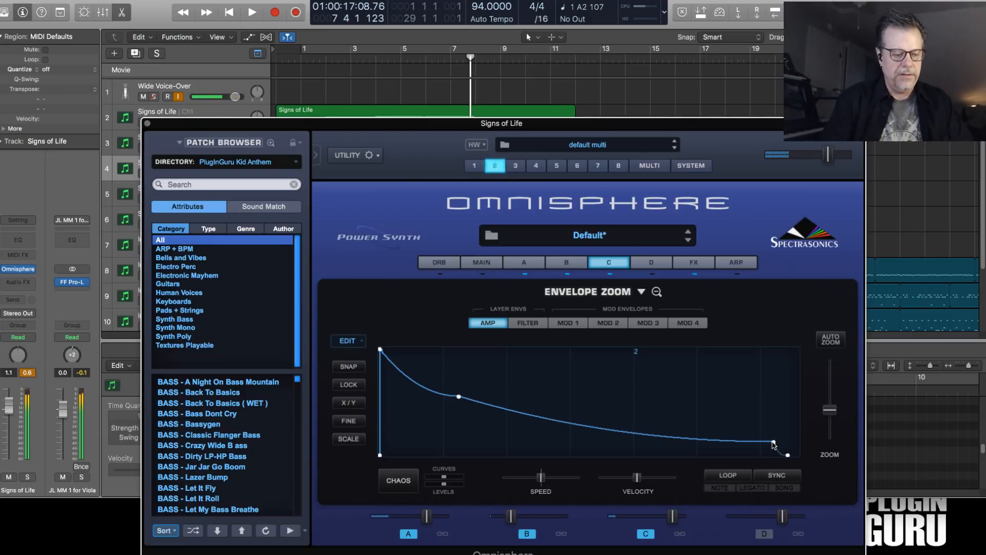
Play the arrangement from the start to try layer C's decaying envelope, then stop playback
{"action": "key", "text": "Return"}
{"action": "key", "text": "space"}
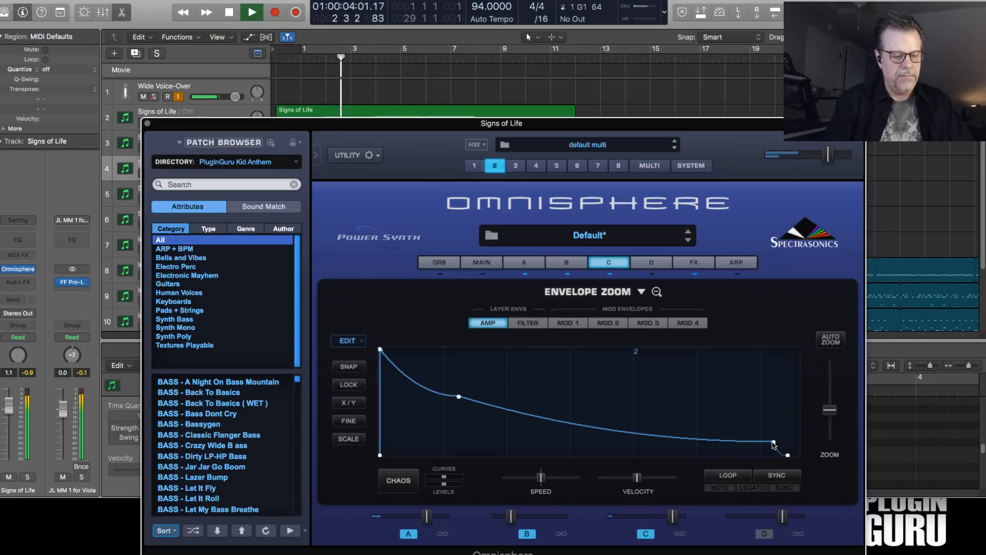
{"action": "key", "text": "space"}
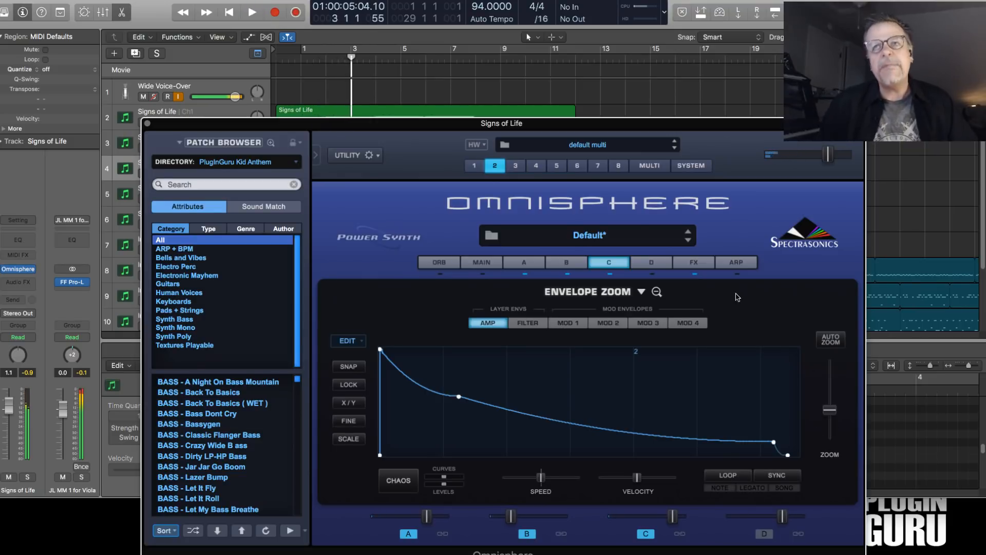
Turn on part 2's arpeggiator, switch off steps 2 to 4 and extend the pattern to 16 steps
{"action": "left_click", "coordinate": [737, 263]}
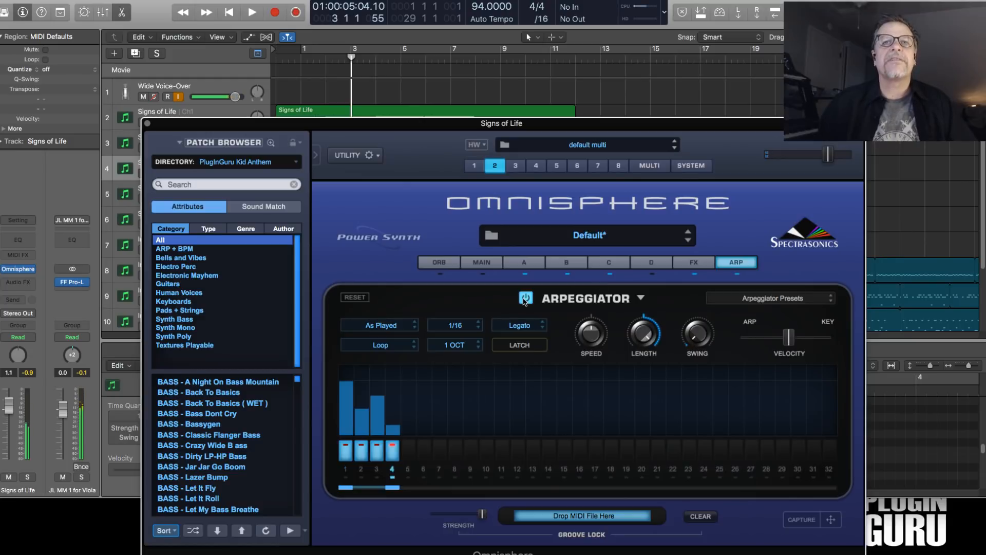
{"action": "left_click", "coordinate": [362, 451]}
{"action": "left_click", "coordinate": [377, 450]}
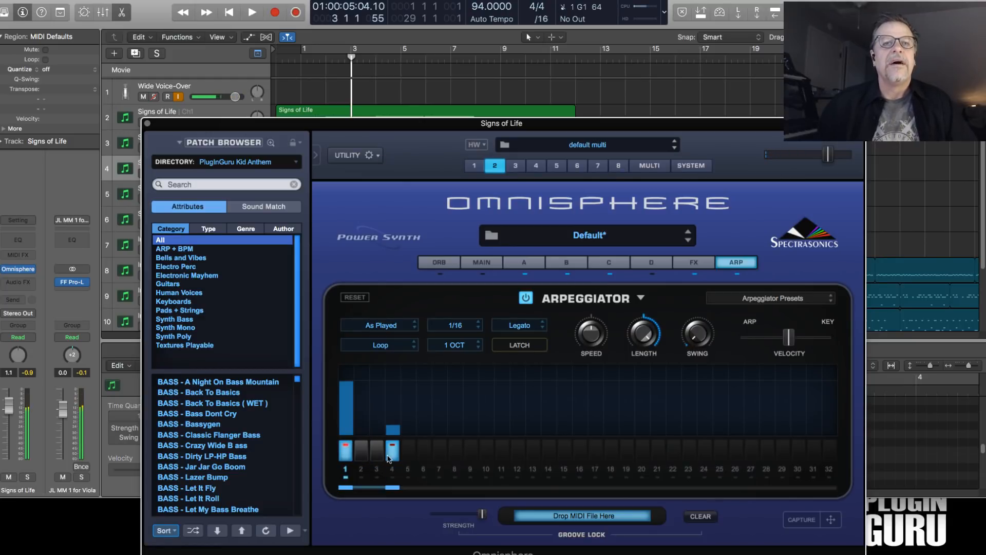
{"action": "left_click", "coordinate": [390, 455]}
{"action": "left_click_drag", "start_coordinate": [405, 489], "coordinate": [579, 487]}
Switch off all remaining active arpeggiator steps from 5 to 16, leaving only step 1 on
{"action": "left_click", "coordinate": [549, 451]}
{"action": "left_click", "coordinate": [532, 451]}
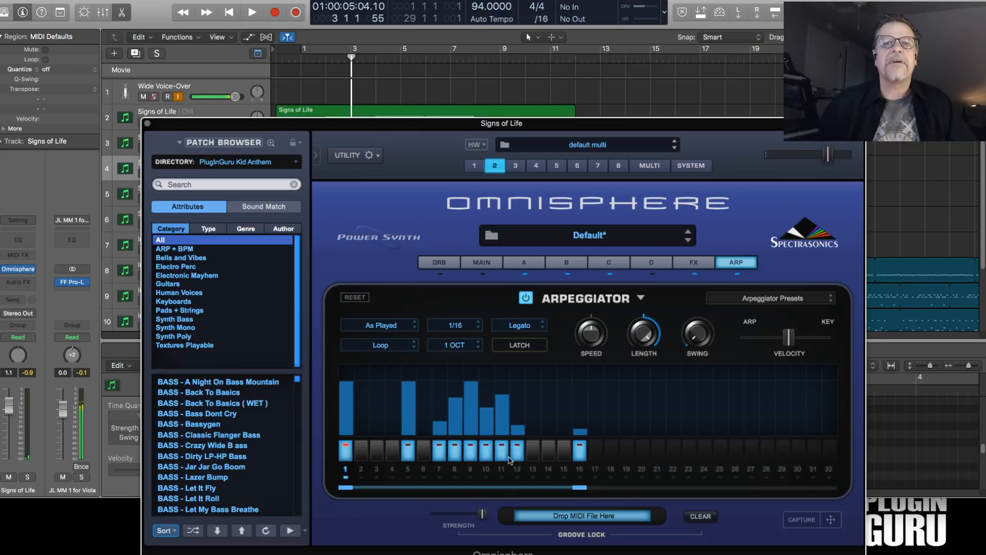
{"action": "left_click", "coordinate": [502, 451]}
{"action": "left_click", "coordinate": [486, 450]}
{"action": "left_click", "coordinate": [470, 450]}
{"action": "left_click", "coordinate": [454, 451]}
{"action": "left_click", "coordinate": [423, 451]}
{"action": "left_click", "coordinate": [408, 451]}
{"action": "left_click", "coordinate": [423, 451]}
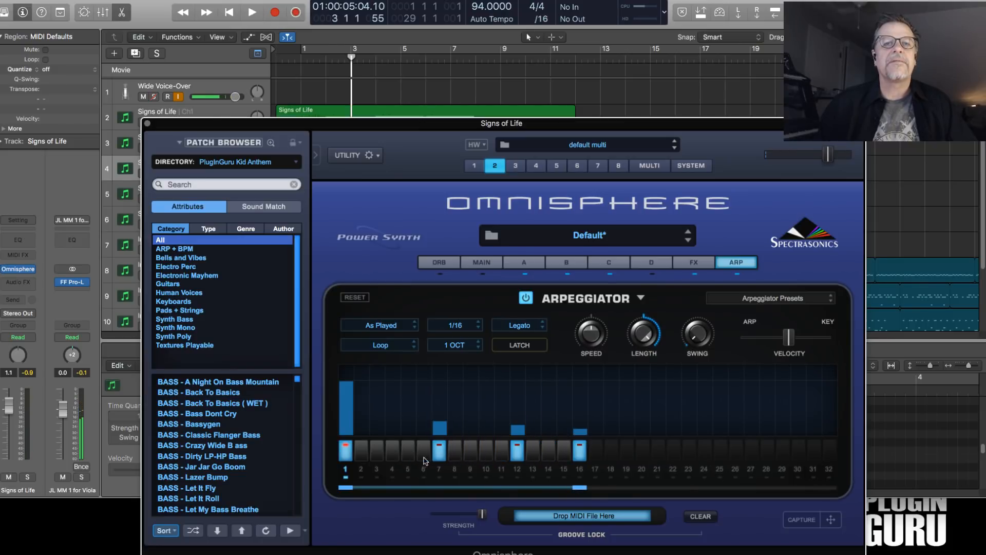
{"action": "left_click", "coordinate": [439, 450]}
{"action": "left_click", "coordinate": [517, 451]}
{"action": "left_click", "coordinate": [580, 451]}
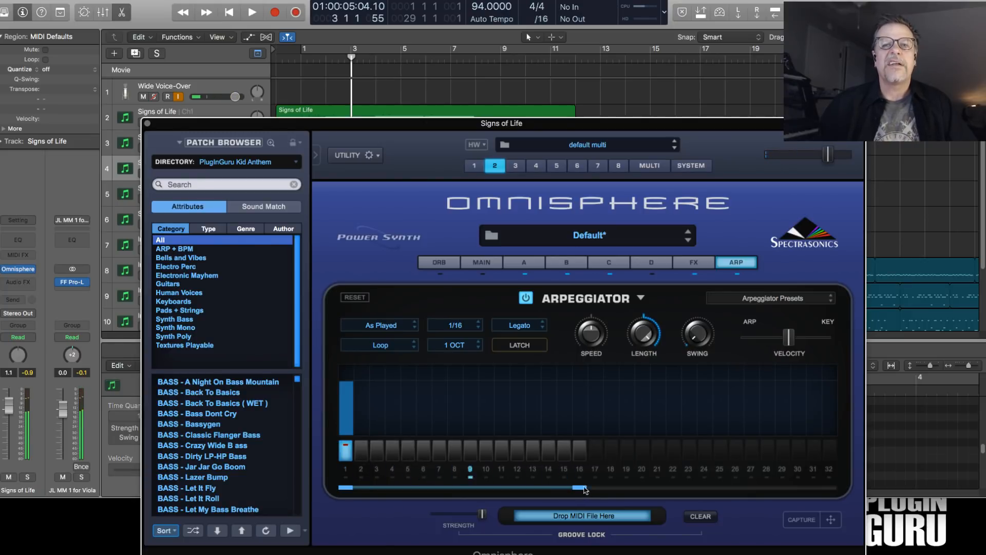
Switch on arpeggiator steps 5, 9 and 13, keeping the pattern 16 steps long
{"action": "left_click_drag", "start_coordinate": [581, 489], "coordinate": [595, 488]}
{"action": "left_click", "coordinate": [597, 452]}
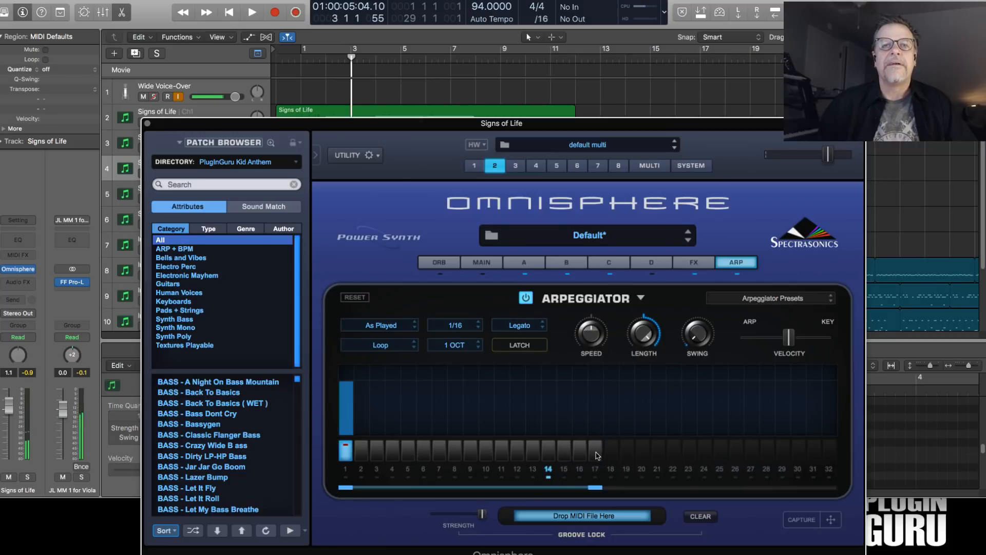
{"action": "left_click", "coordinate": [407, 451]}
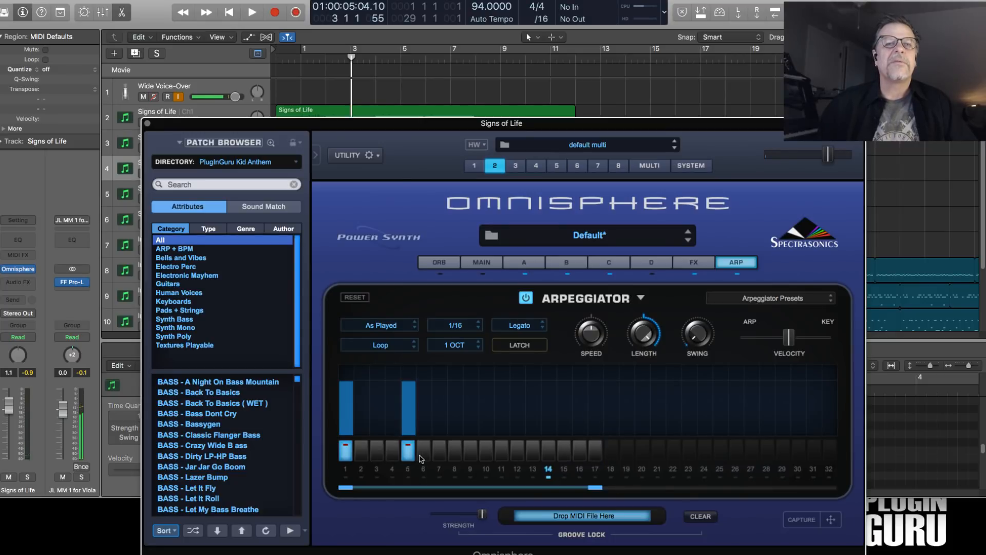
{"action": "left_click", "coordinate": [470, 451]}
{"action": "left_click", "coordinate": [532, 451]}
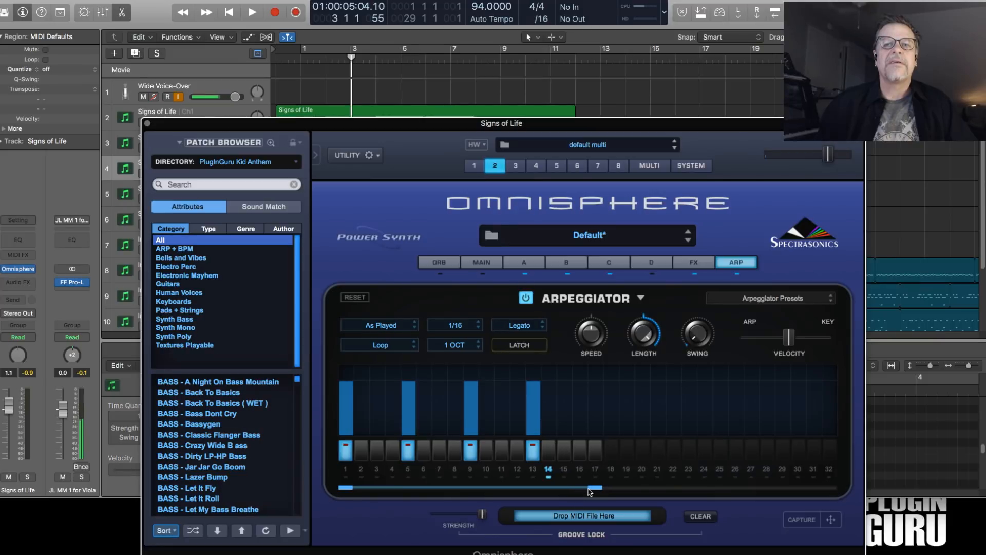
{"action": "left_click_drag", "start_coordinate": [590, 488], "coordinate": [584, 490]}
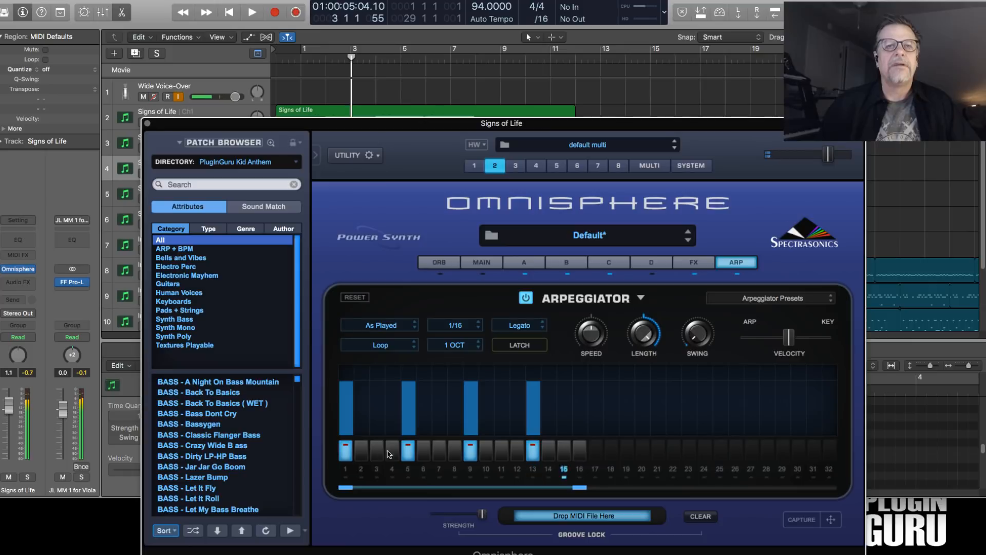
Switch off arpeggiator step 5 and switch on steps 7 and 8 ahead of step 9
{"action": "left_click", "coordinate": [407, 450]}
{"action": "left_click_drag", "start_coordinate": [424, 451], "coordinate": [464, 461]}
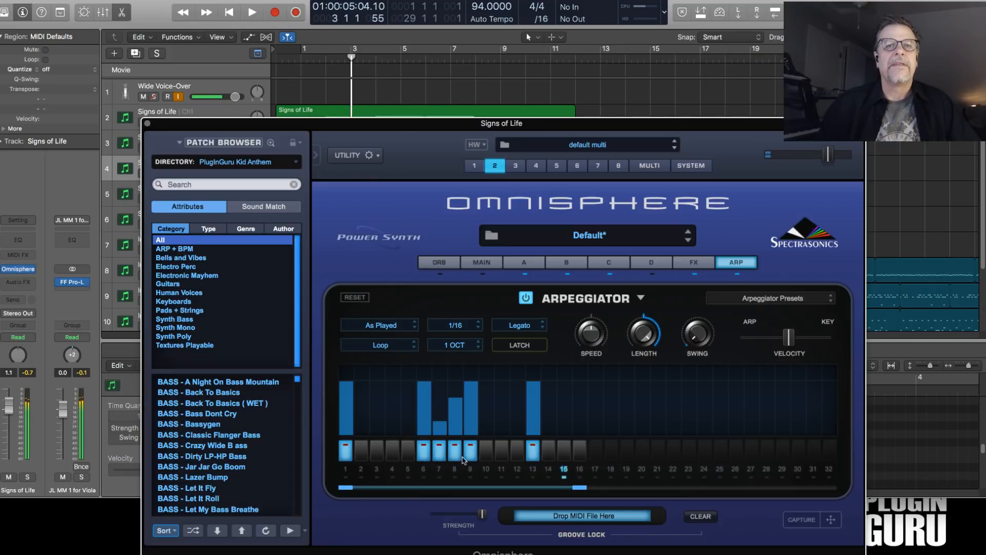
{"action": "left_click", "coordinate": [426, 452]}
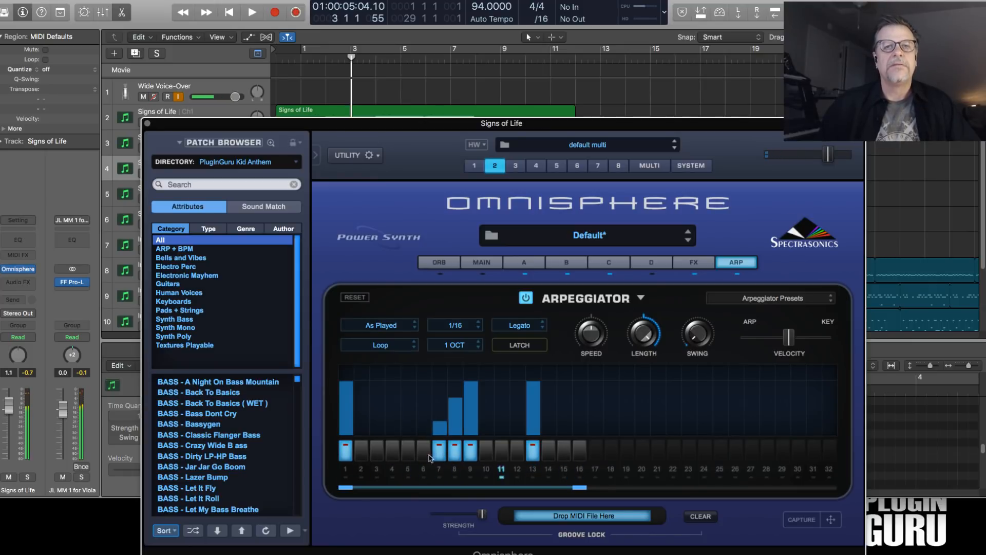
Transpose arpeggiator steps 7 and 8 by +12 and add step 6 with a velocity of about 16
{"action": "right_click", "coordinate": [443, 377]}
{"action": "mouse_move", "coordinate": [452, 385]}
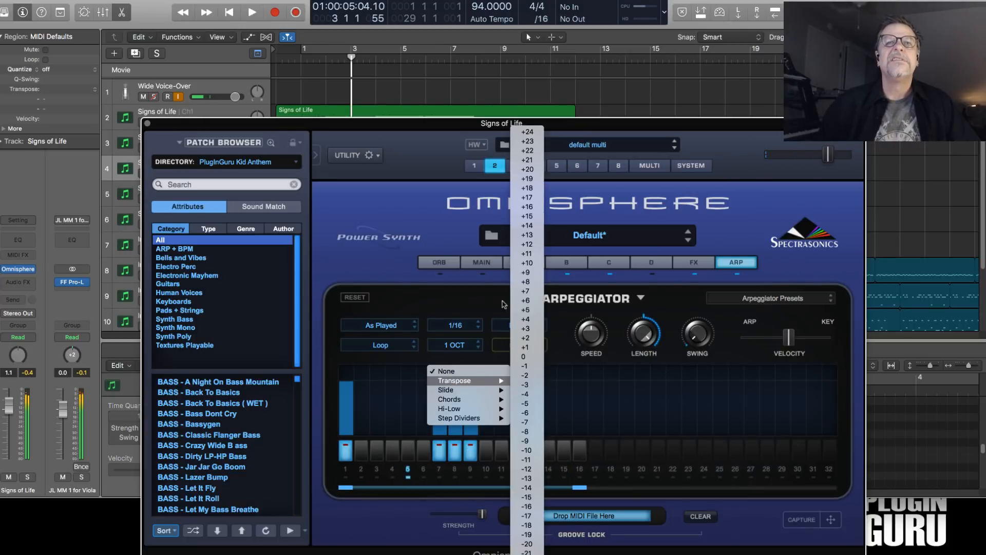
{"action": "left_click", "coordinate": [535, 244]}
{"action": "right_click", "coordinate": [456, 376]}
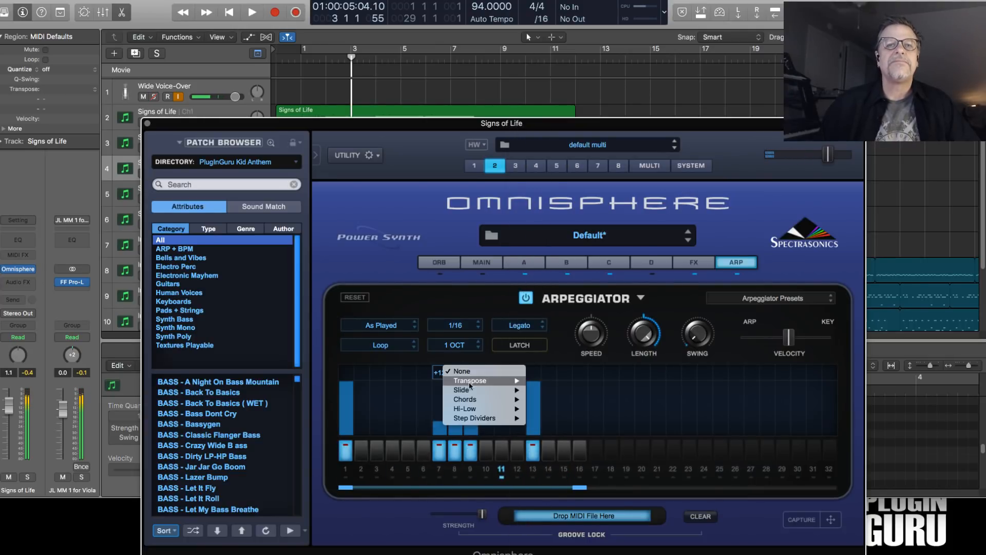
{"action": "mouse_move", "coordinate": [470, 383]}
{"action": "left_click", "coordinate": [543, 244]}
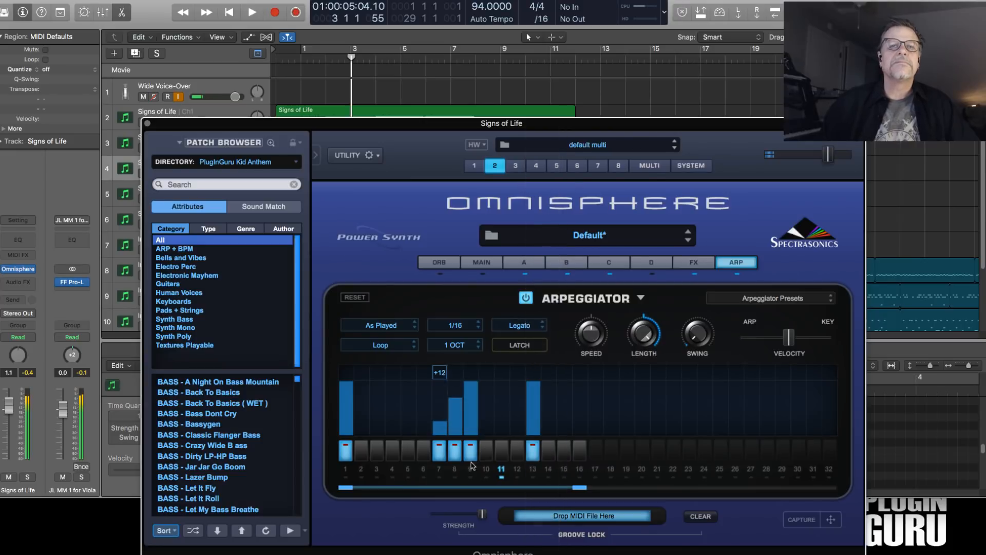
{"action": "left_click_drag", "start_coordinate": [424, 385], "coordinate": [429, 439]}
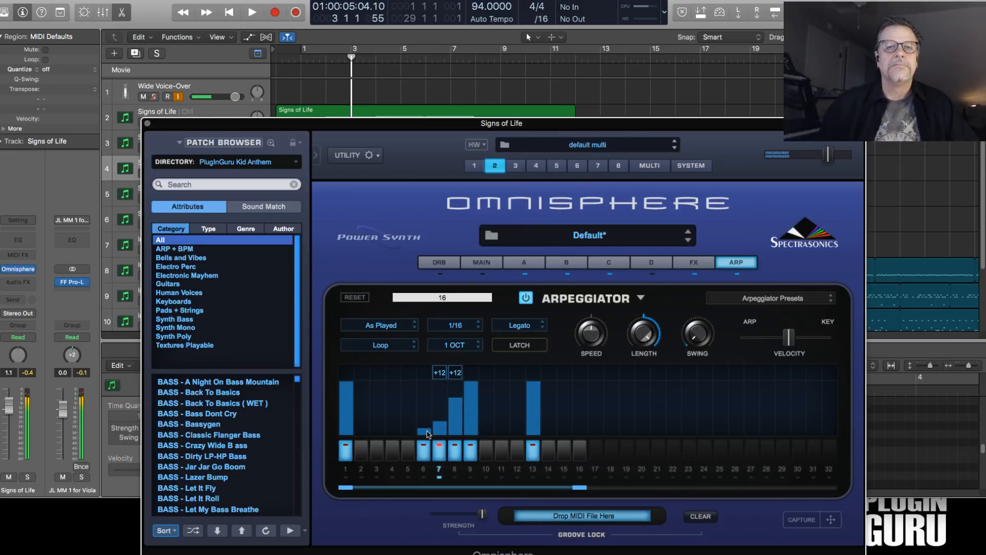
Switch off arpeggiator step 13 and switch on steps 15 and 16
{"action": "left_click", "coordinate": [535, 457]}
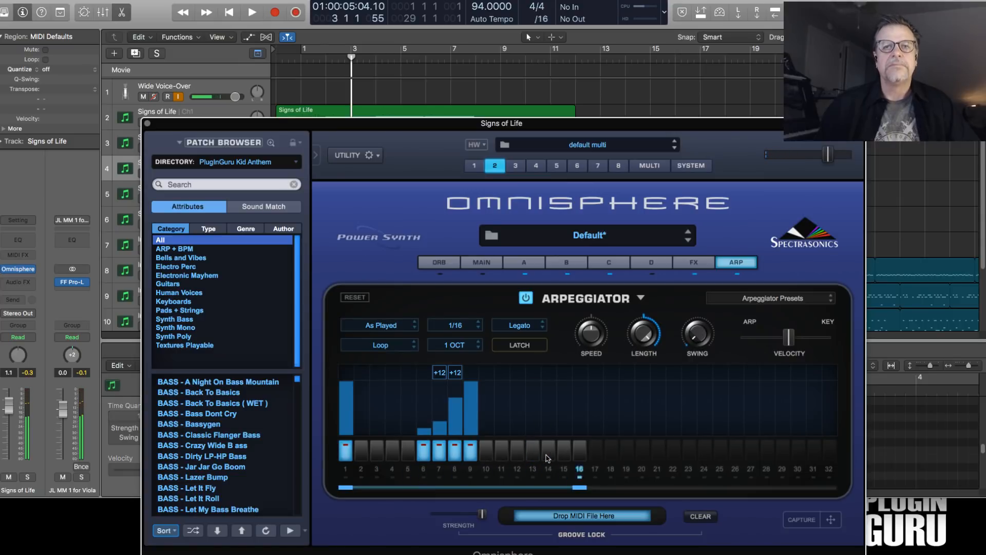
{"action": "left_click", "coordinate": [564, 457]}
{"action": "left_click", "coordinate": [580, 459]}
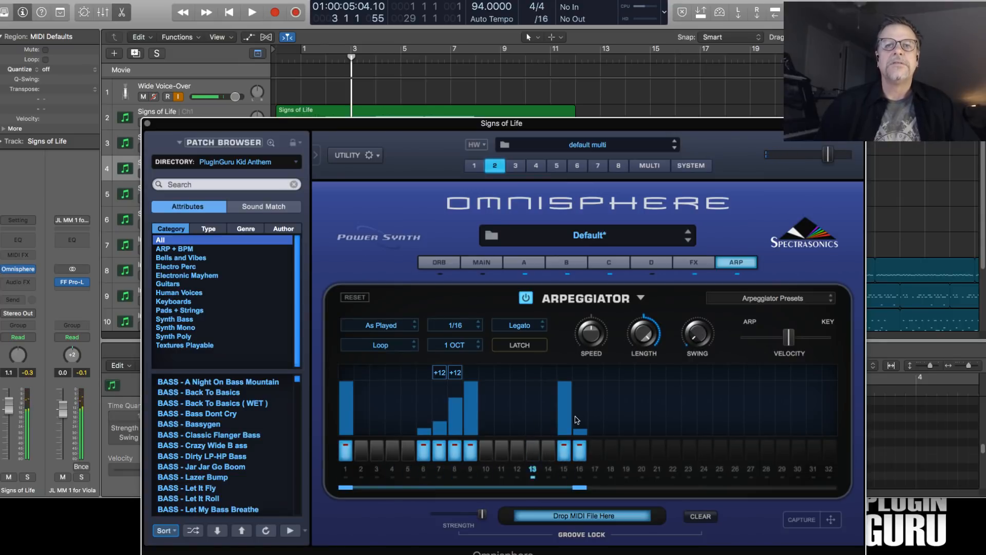
Transpose arpeggiator step 16 by +12, switch on step 14 and shape rising velocities across steps 14 to 16
{"action": "left_click", "coordinate": [581, 374]}
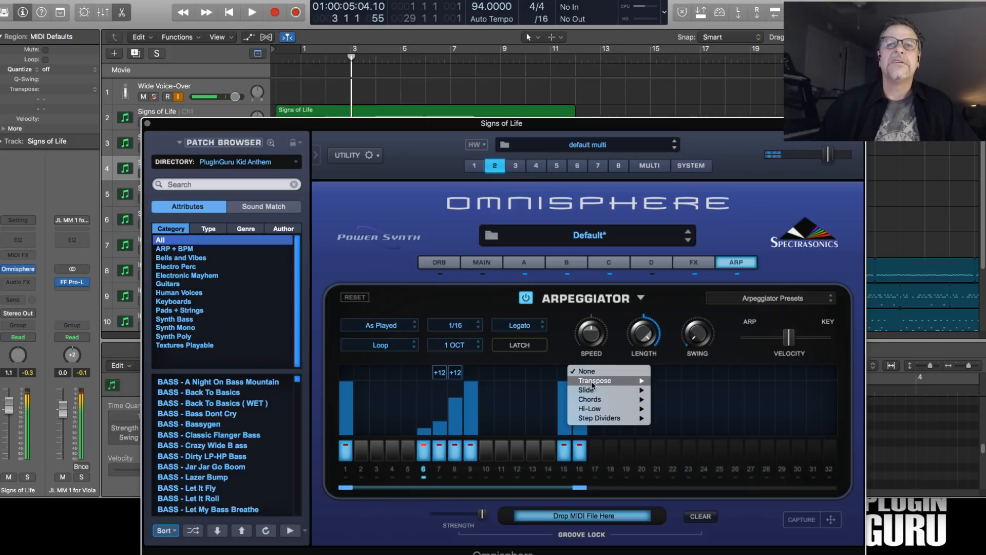
{"action": "mouse_move", "coordinate": [592, 384]}
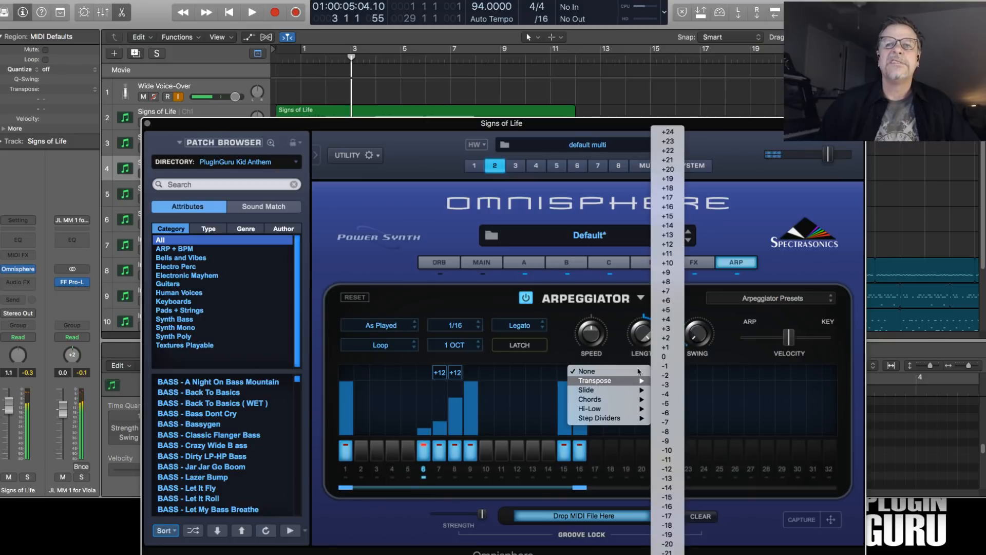
{"action": "left_click", "coordinate": [668, 244]}
{"action": "left_click", "coordinate": [549, 452]}
{"action": "mouse_move", "coordinate": [549, 415]}
{"action": "left_mouse_down"}
{"action": "mouse_move", "coordinate": [551, 435]}
{"action": "mouse_move", "coordinate": [563, 413]}
{"action": "left_mouse_up"}
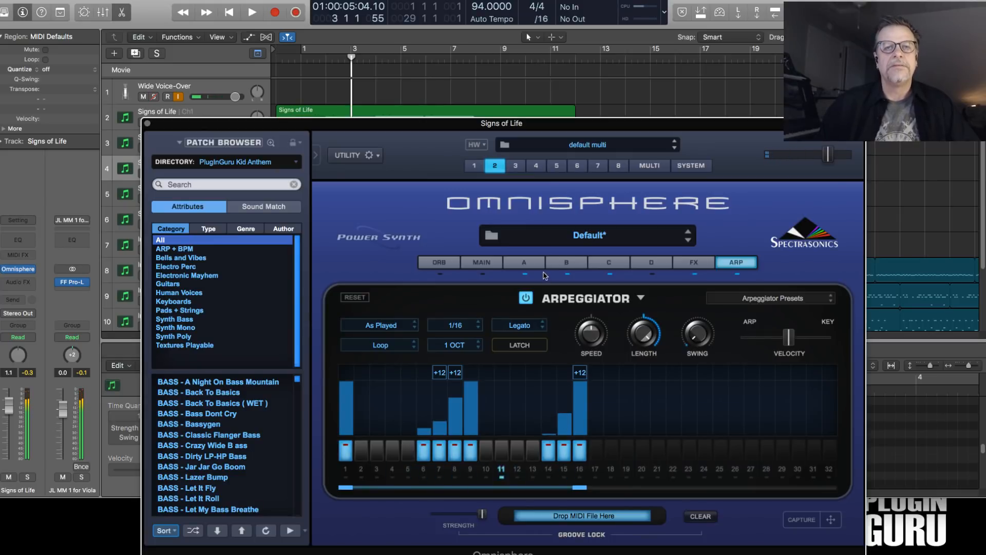
Raise the velocity sensitivity of layer A's amp envelope to about 0.790
{"action": "left_click", "coordinate": [528, 265]}
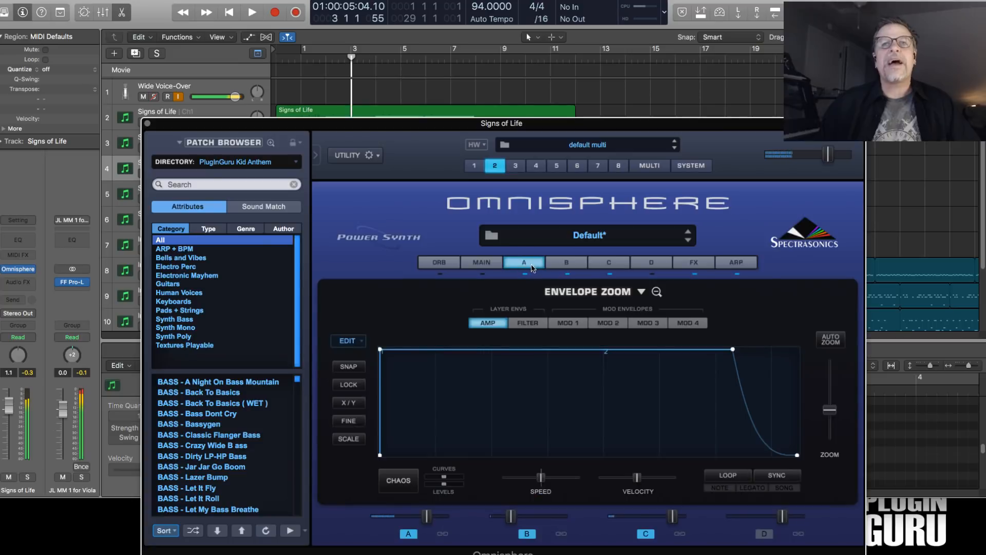
{"action": "left_click", "coordinate": [524, 263]}
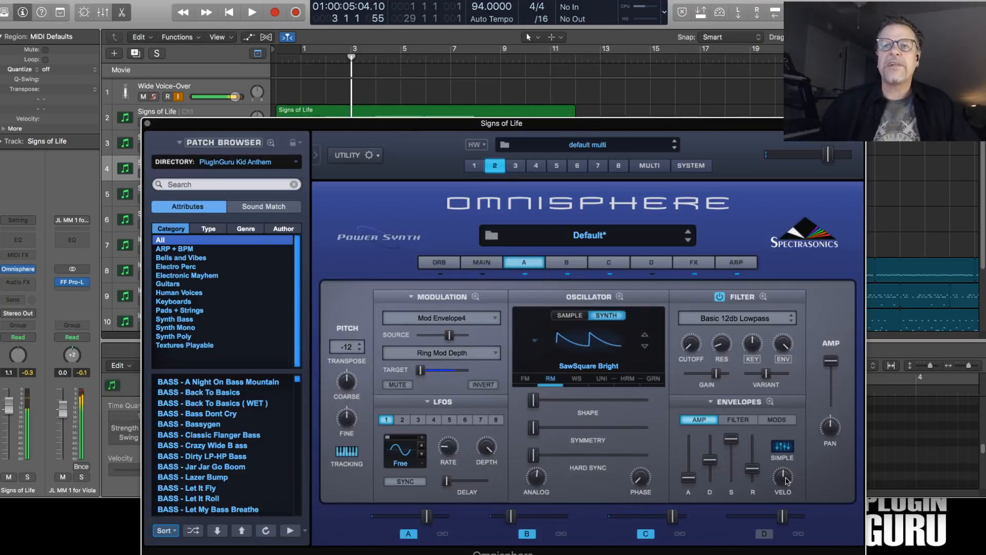
{"action": "left_click_drag", "start_coordinate": [786, 481], "coordinate": [792, 467]}
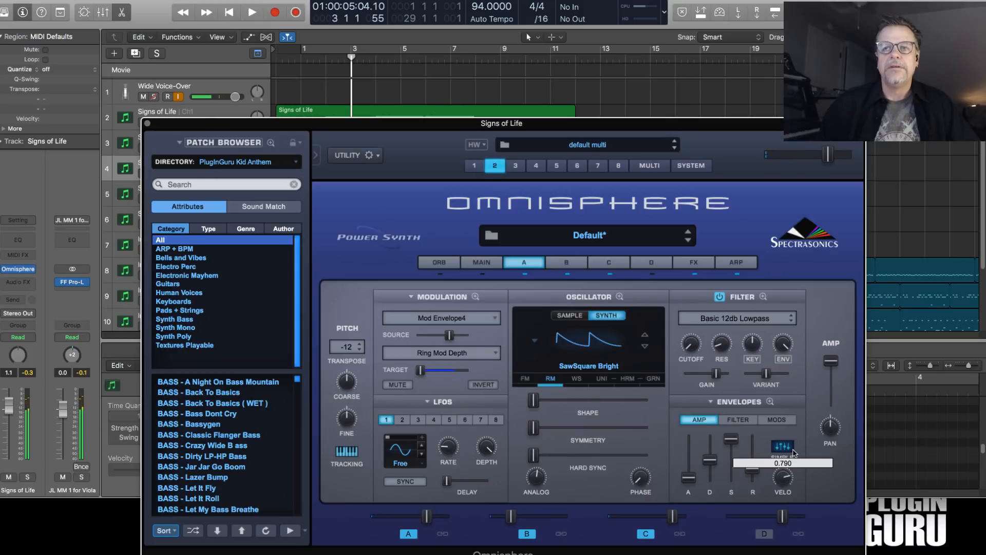
Raise layer B's mix level, and increase its amp envelope's velocity sensitivity and release slightly
{"action": "left_click", "coordinate": [568, 264]}
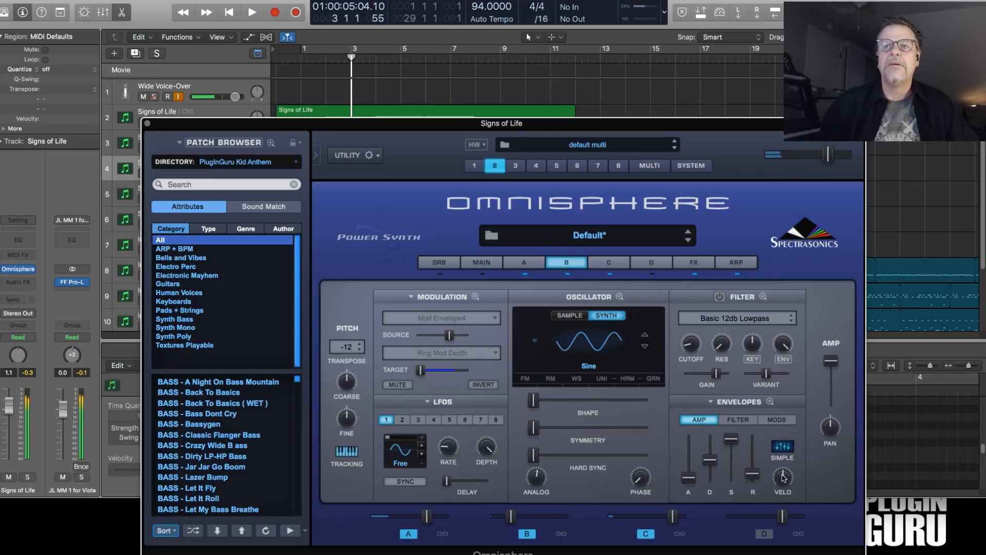
{"action": "left_click_drag", "start_coordinate": [511, 517], "coordinate": [529, 522]}
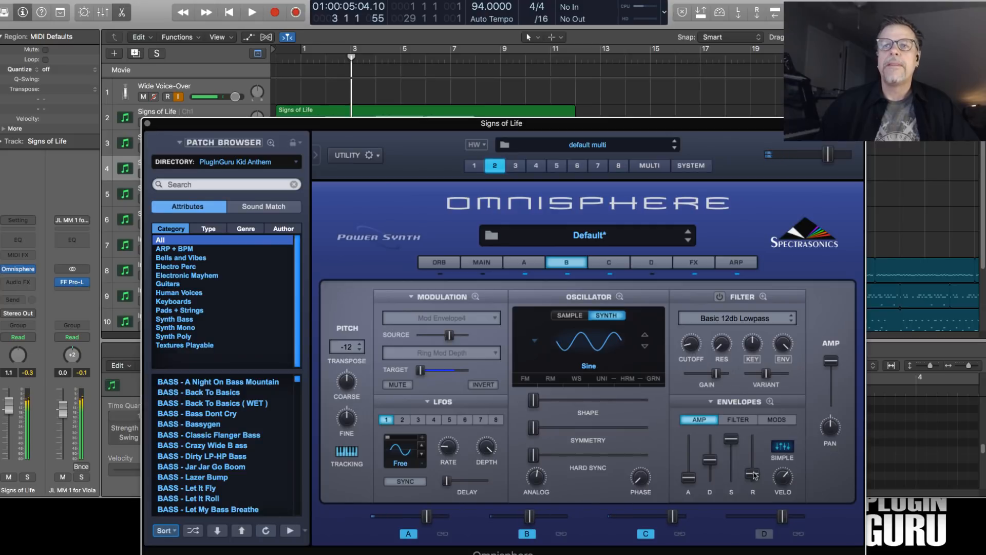
{"action": "left_click_drag", "start_coordinate": [753, 472], "coordinate": [753, 467]}
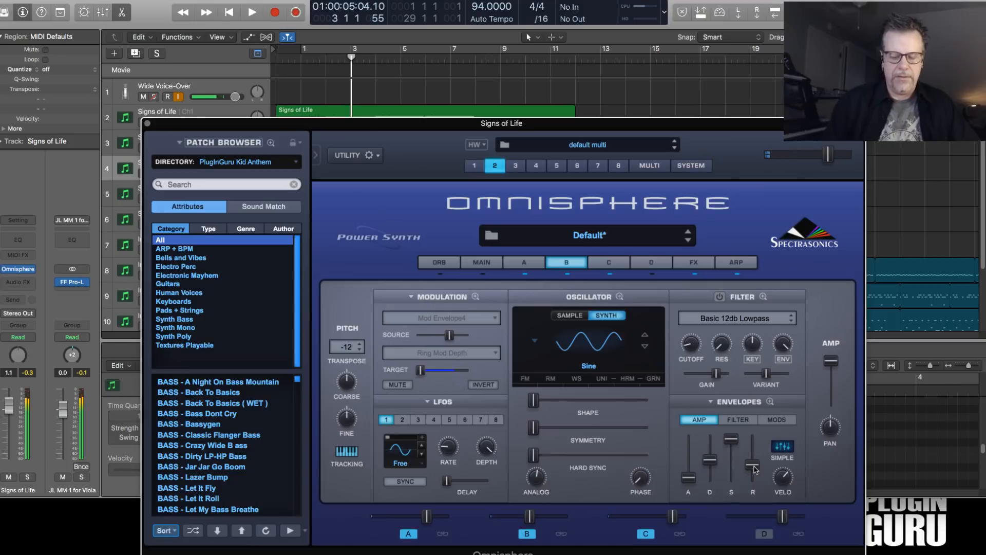
Play the arrangement from the start while watching the arpeggiator pattern, then stop playback
{"action": "key", "text": "space"}
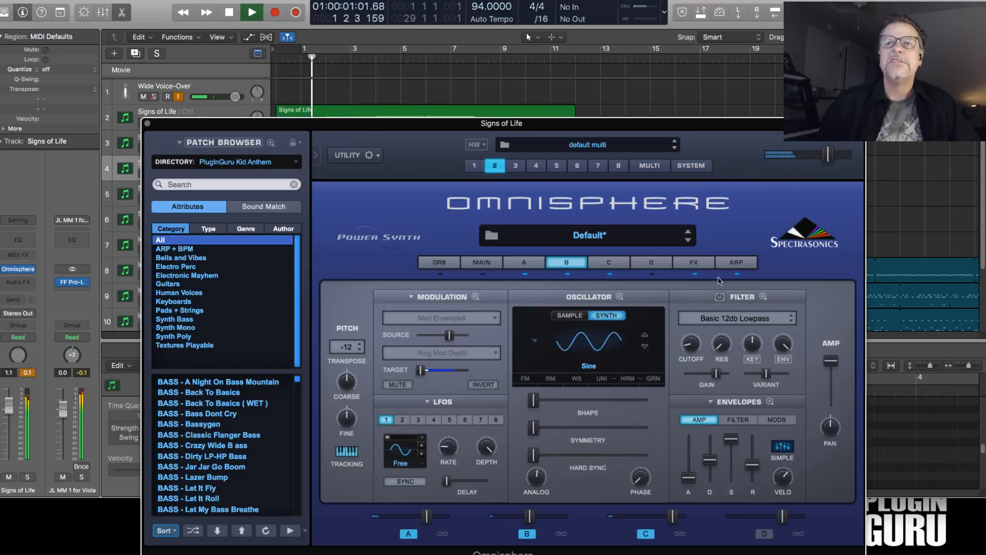
{"action": "left_click", "coordinate": [736, 262]}
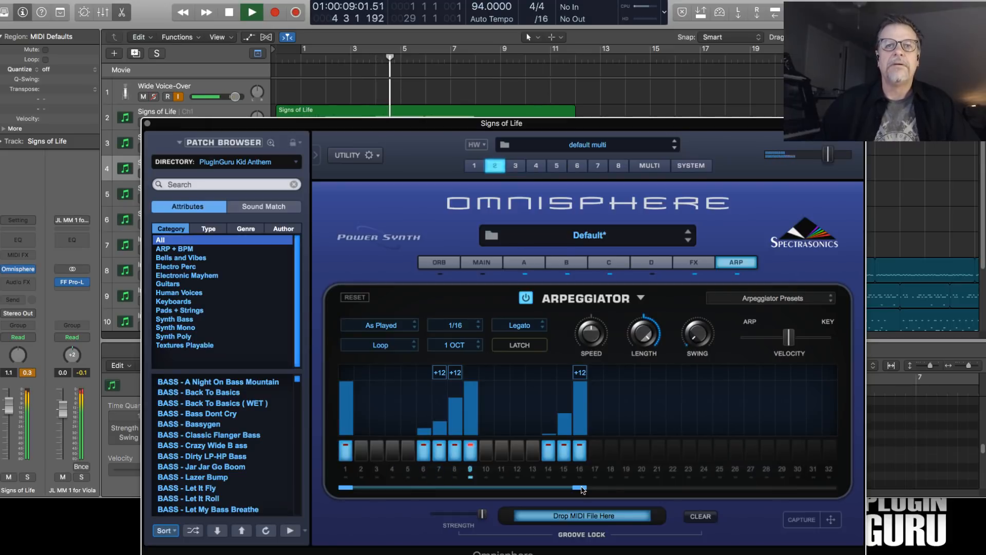
{"action": "key", "text": "space"}
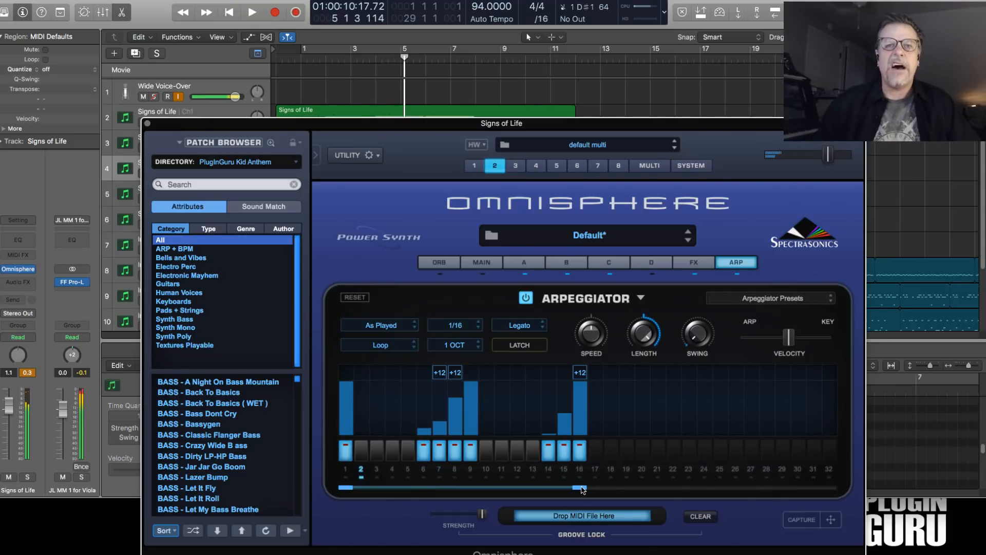
Extend the arpeggiator pattern to 32 steps and switch off steps 17 to 32
{"action": "left_click_drag", "start_coordinate": [583, 487], "coordinate": [924, 493]}
{"action": "mouse_move", "coordinate": [608, 450]}
{"action": "left_mouse_down"}
{"action": "mouse_move", "coordinate": [819, 455]}
{"action": "mouse_move", "coordinate": [651, 455]}
{"action": "left_mouse_up"}
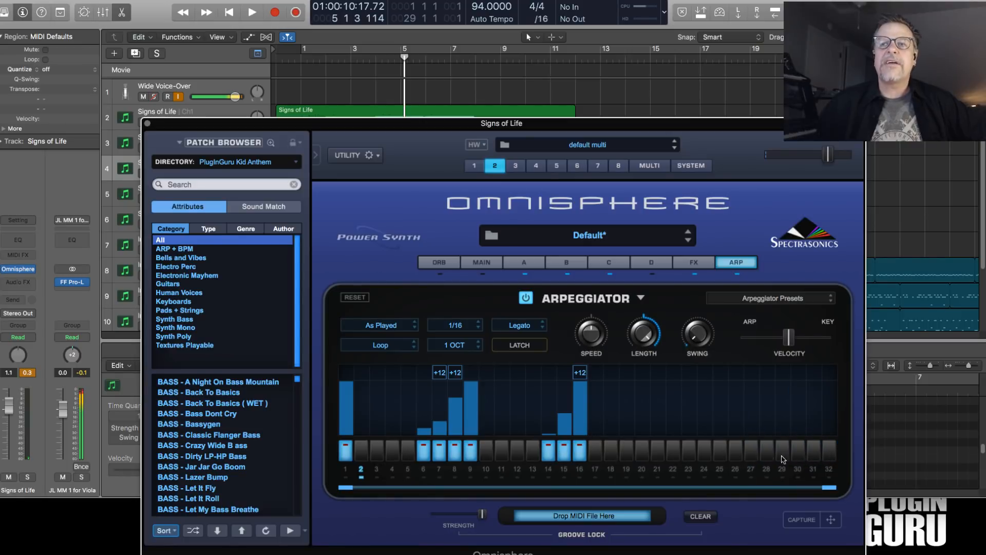
Switch on arpeggiator steps 30 to 32, shape their velocities as a rising ramp, and transpose step 32 by +12
{"action": "left_click_drag", "start_coordinate": [800, 456], "coordinate": [823, 452]}
{"action": "mouse_move", "coordinate": [794, 404]}
{"action": "left_mouse_down"}
{"action": "mouse_move", "coordinate": [802, 433]}
{"action": "mouse_move", "coordinate": [832, 385]}
{"action": "left_mouse_up"}
{"action": "right_click", "coordinate": [835, 379]}
{"action": "mouse_move", "coordinate": [843, 381]}
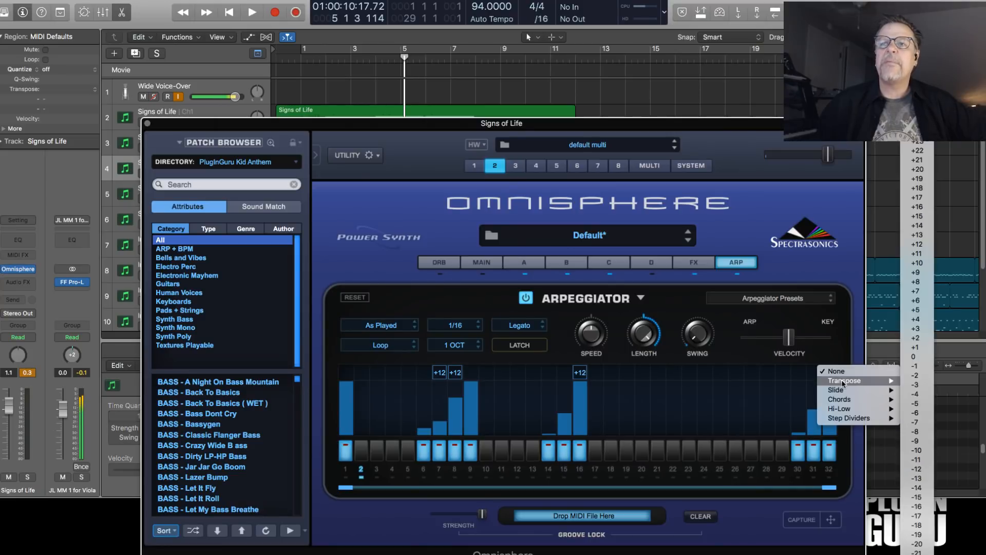
{"action": "left_click", "coordinate": [914, 245]}
Switch off arpeggiator steps 14 and 15, switch on step 17, and lower step 16's velocity to about 13
{"action": "left_click", "coordinate": [549, 452]}
{"action": "left_click", "coordinate": [564, 452]}
{"action": "left_click", "coordinate": [579, 452]}
{"action": "left_click", "coordinate": [595, 452]}
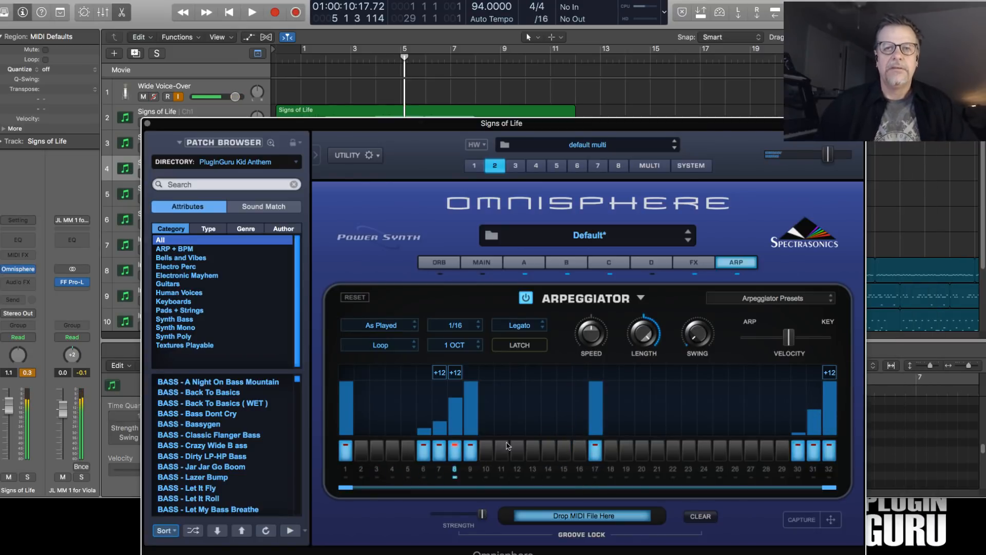
{"action": "left_click", "coordinate": [582, 452]}
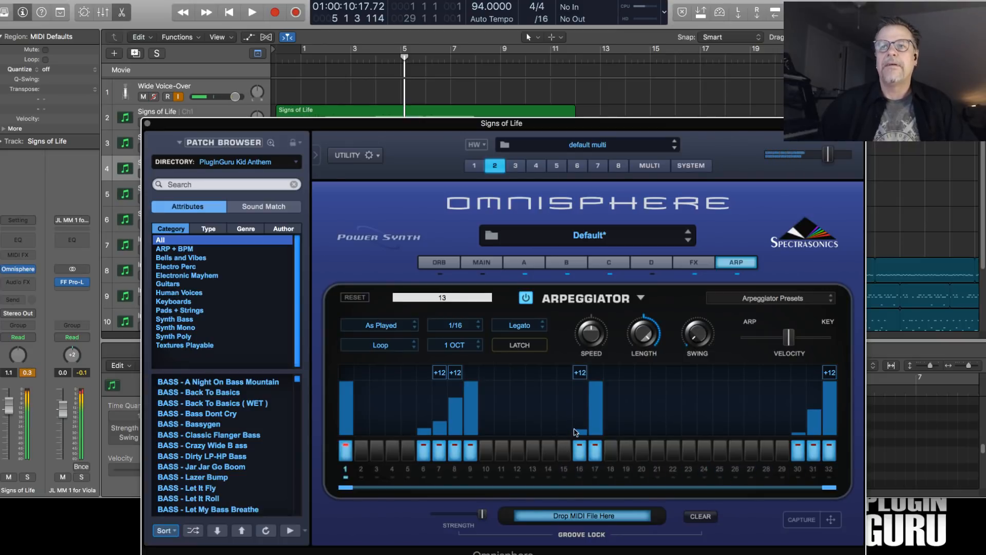
Switch on arpeggiator steps 29, 25 and 22, giving step 29 a low velocity and step 30 a slightly higher one
{"action": "left_click", "coordinate": [782, 452]}
{"action": "left_click_drag", "start_coordinate": [782, 421], "coordinate": [782, 431]}
{"action": "left_click", "coordinate": [798, 420]}
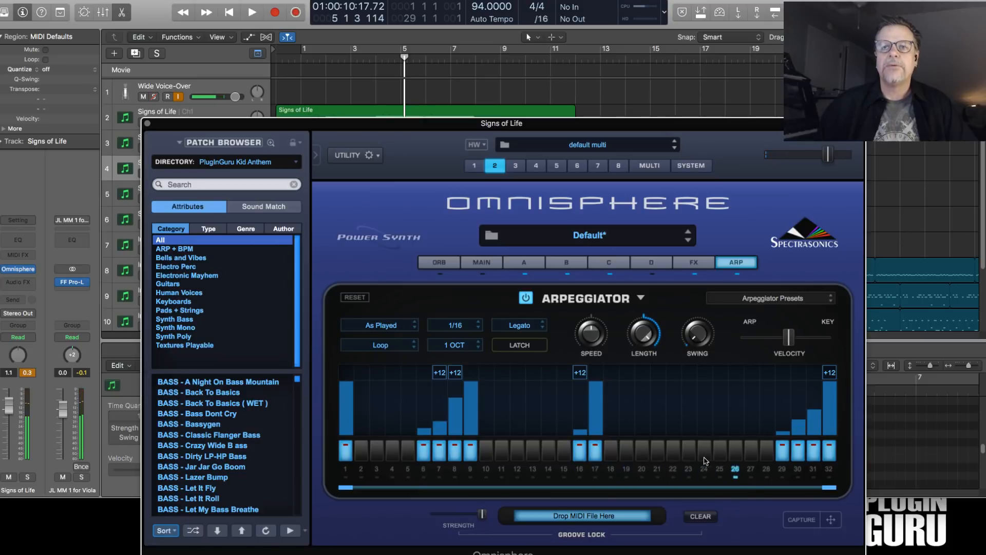
{"action": "left_click", "coordinate": [720, 452]}
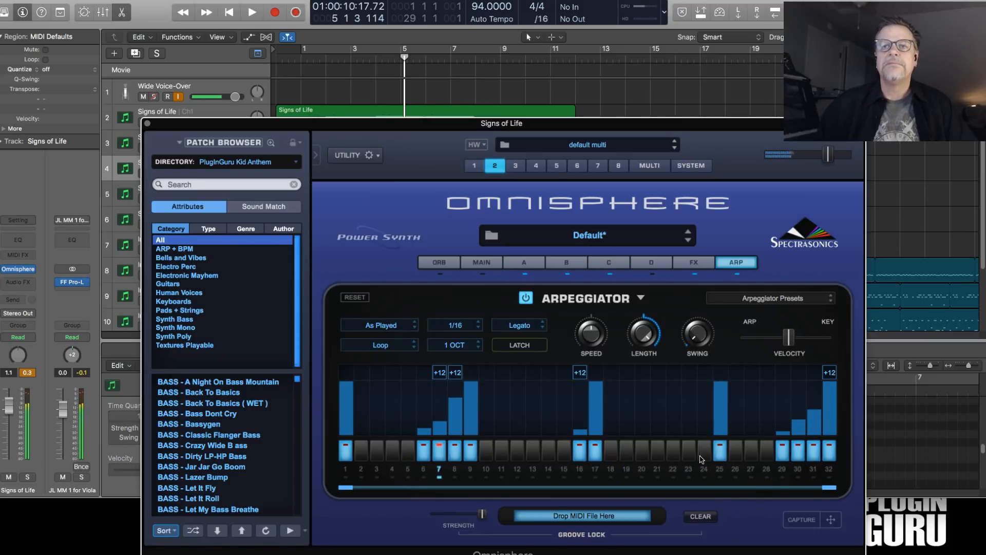
{"action": "left_click", "coordinate": [675, 453]}
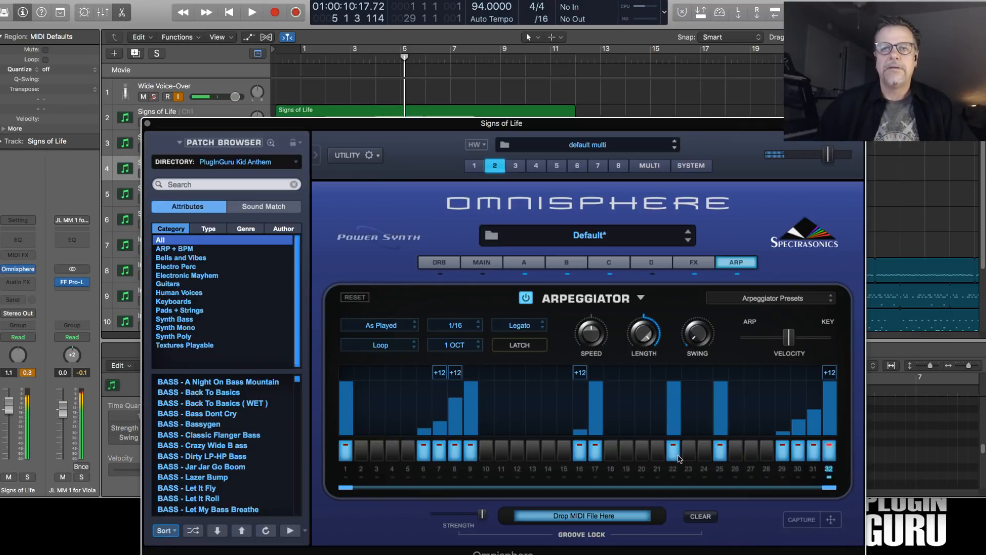
Play the arrangement to check the arpeggiator rhythm, move the Omnisphere window out of the way, and stop playback
{"action": "key", "text": "space"}
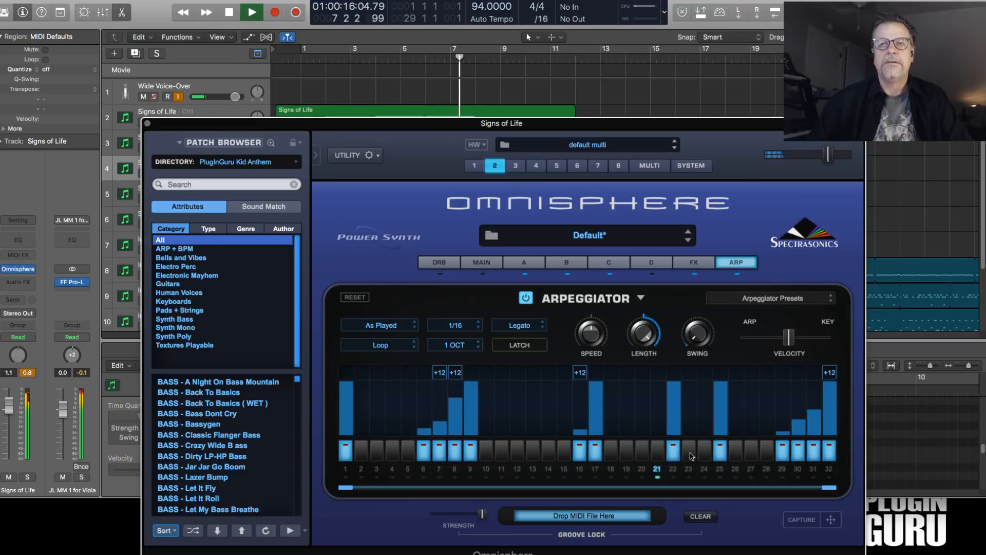
{"action": "left_click_drag", "start_coordinate": [559, 127], "coordinate": [985, 135]}
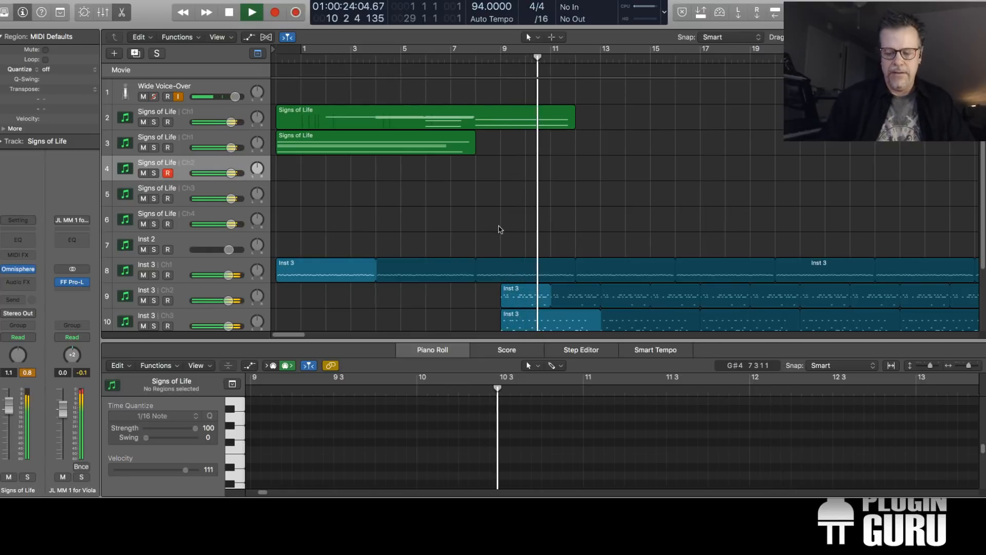
{"action": "key", "text": "space"}
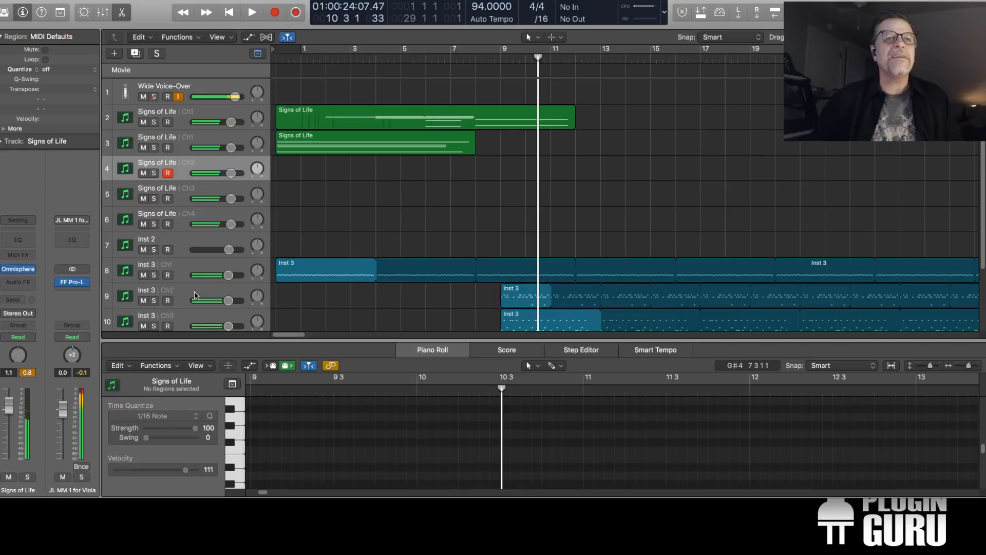
Lower the MENU - Damaged Perc instrument's volume to -11.3 dB in Inst 3's Kontakt and close the plug-in window
{"action": "left_click", "coordinate": [171, 297]}
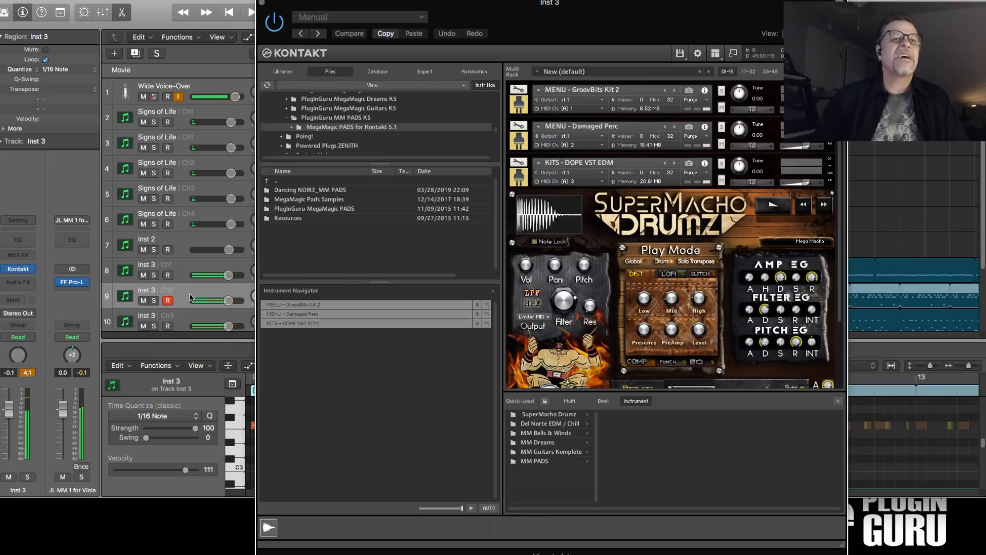
{"action": "left_click", "coordinate": [200, 268]}
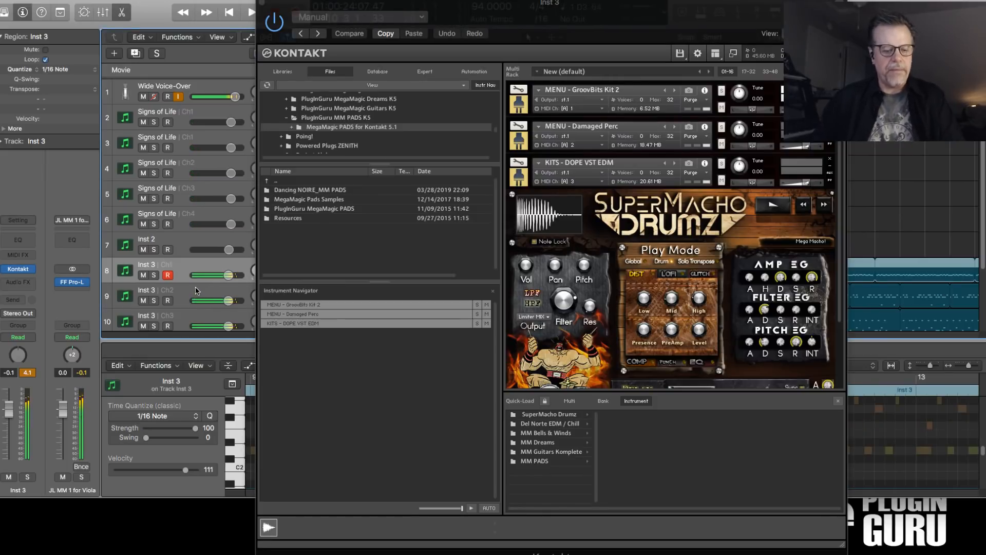
{"action": "left_click", "coordinate": [193, 291]}
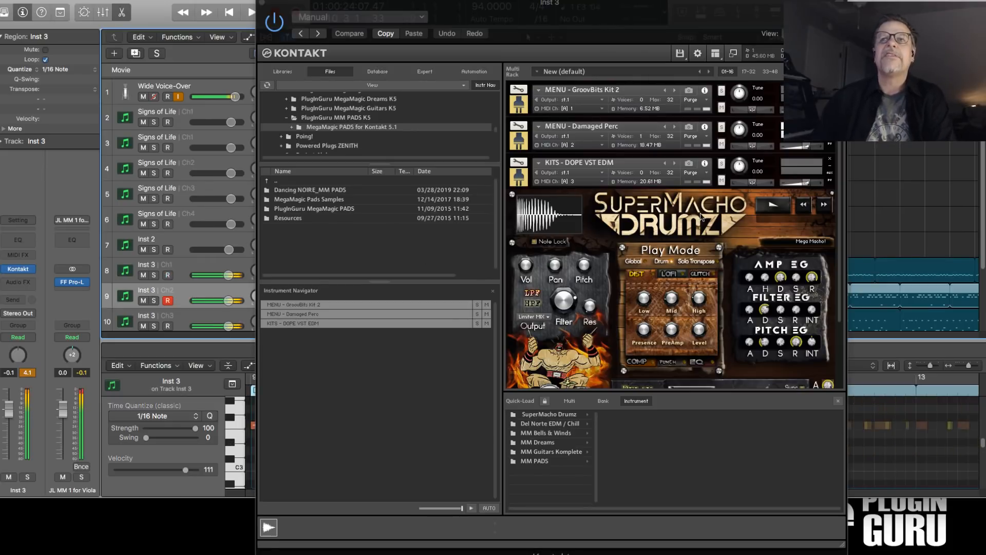
{"action": "left_click", "coordinate": [829, 180]}
{"action": "left_click", "coordinate": [830, 169]}
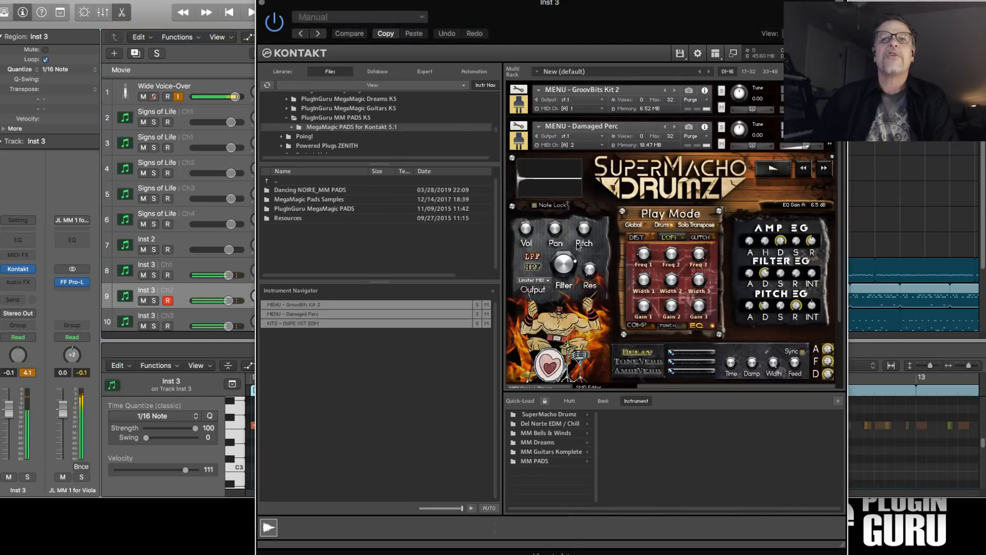
{"action": "left_click_drag", "start_coordinate": [525, 228], "coordinate": [524, 239]}
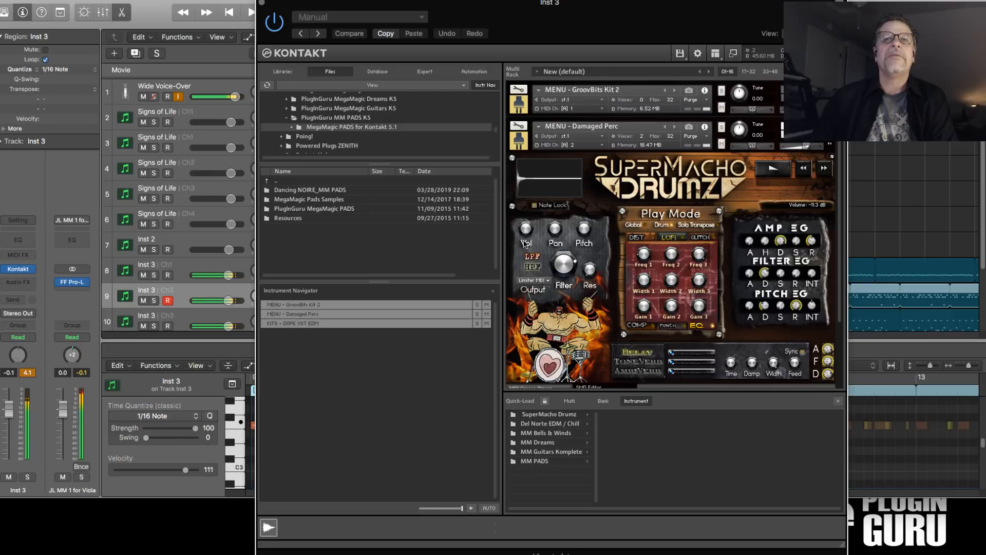
{"action": "key", "text": "super+w"}
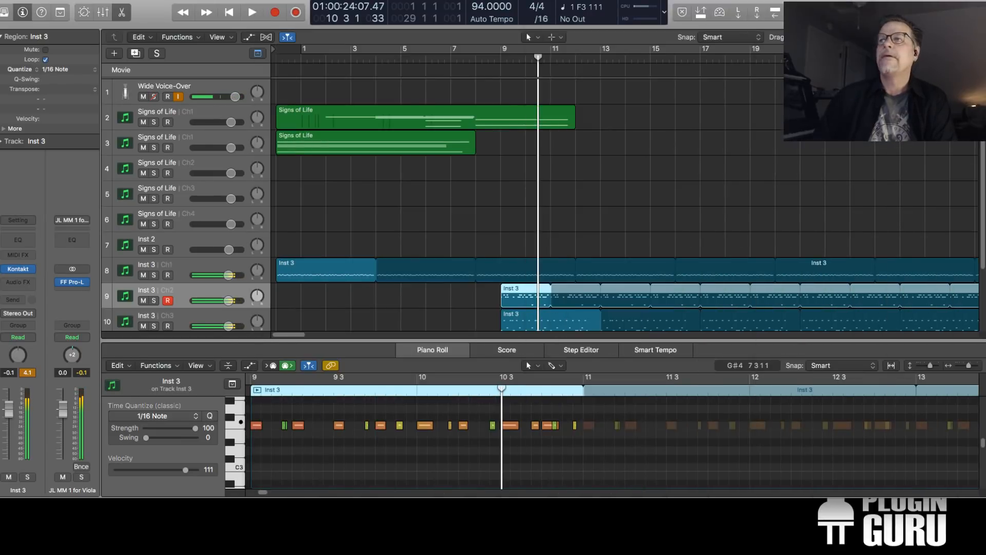
Record an arpeggiated part on the Signs of Life Ch2 track from about bar 9 to bar 17
{"action": "scroll", "coordinate": [493, 281], "scroll_direction": "down", "scroll_amount": 3}
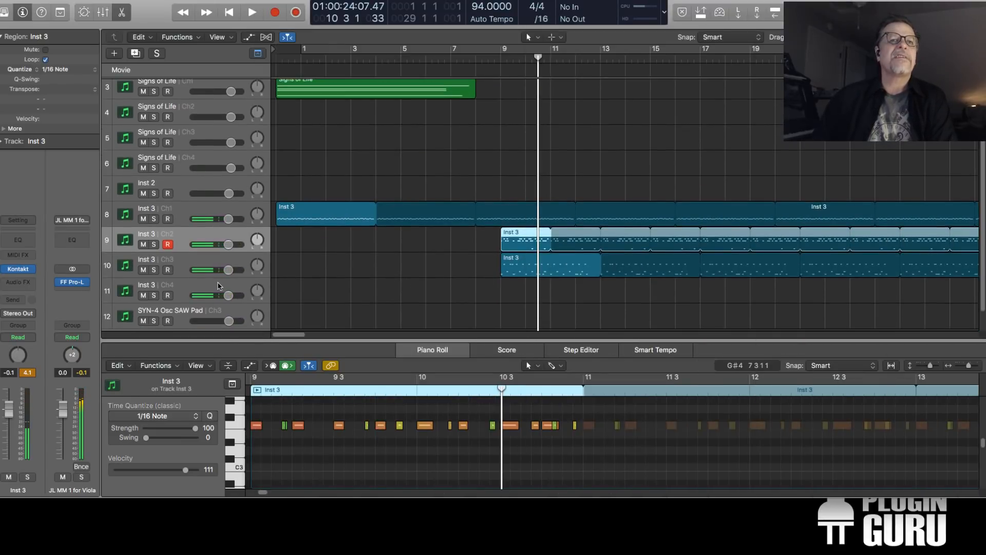
{"action": "left_click", "coordinate": [214, 110]}
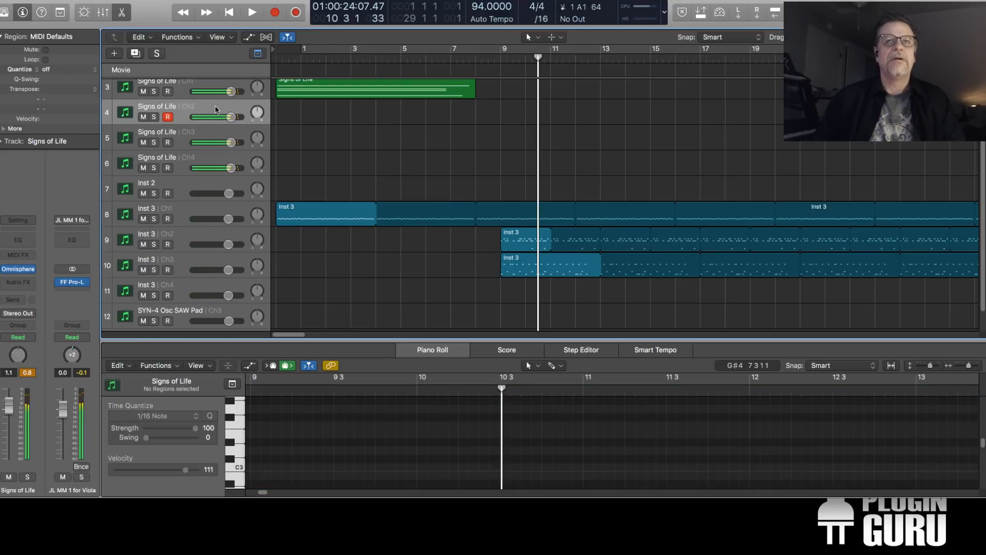
{"action": "key", "text": "r"}
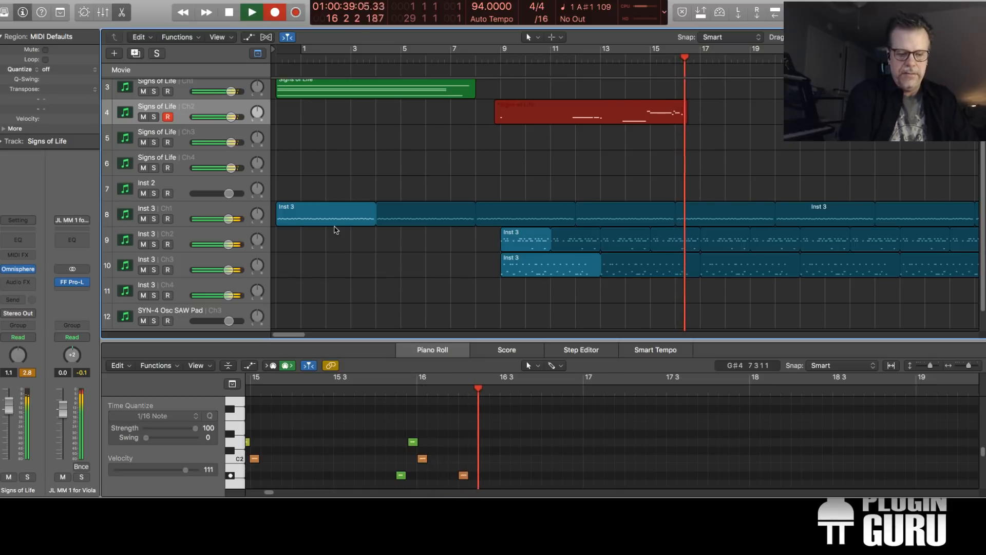
{"action": "key", "text": "space"}
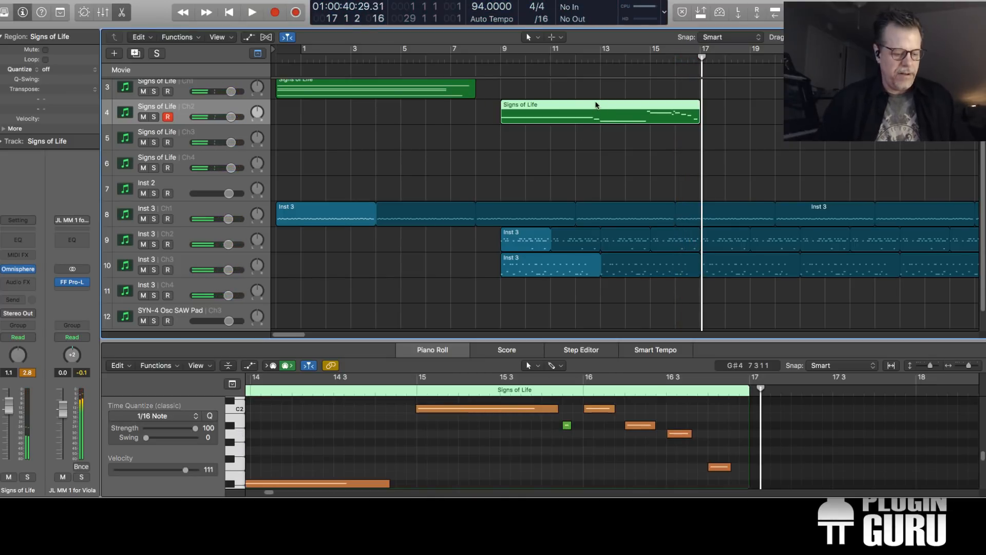
Quantize the recorded Signs of Life Ch2 region to 1/16 notes and play it back briefly from its start
{"action": "key", "text": "q"}
{"action": "key", "text": "shift+space"}
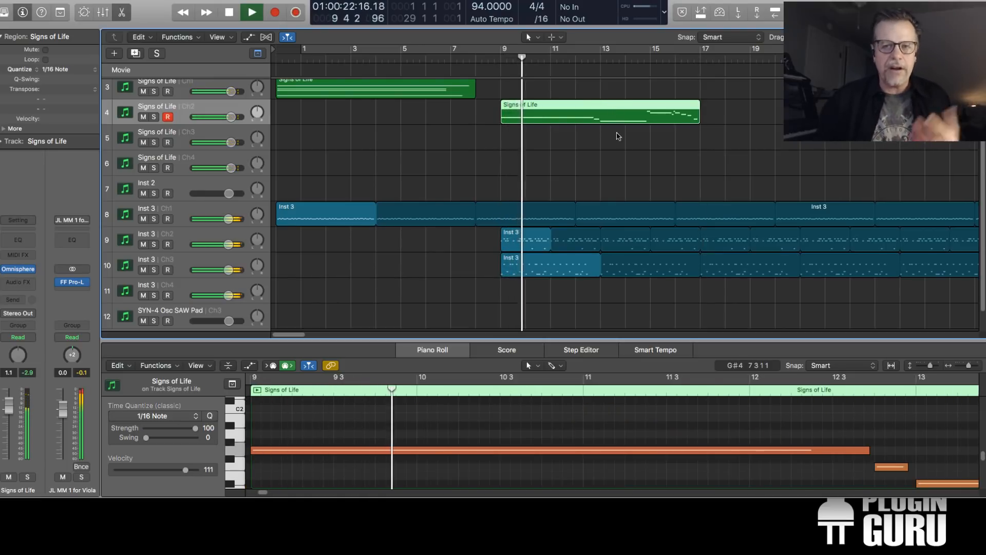
{"action": "key", "text": "space"}
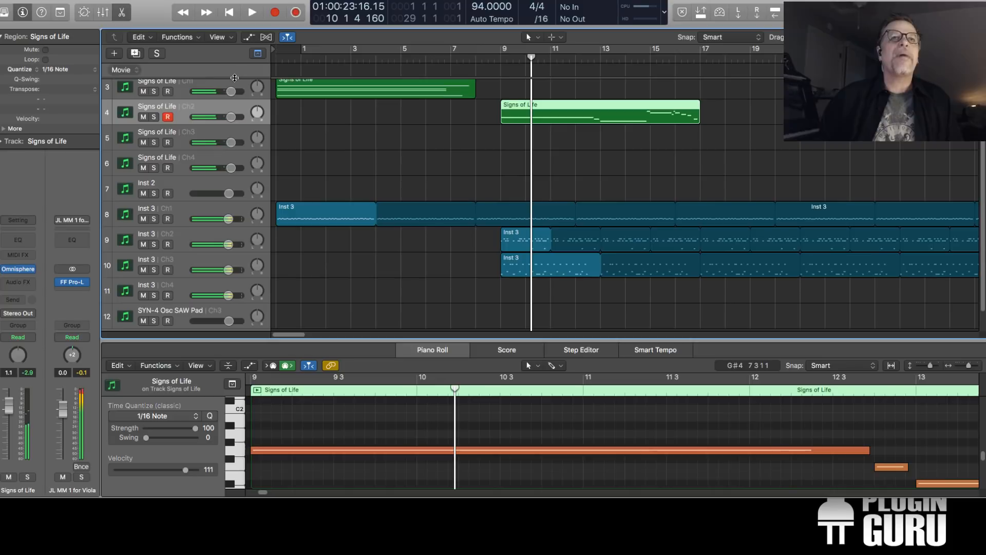
Select Signs of Life Ch1 track 3 and play the arrangement on past bar 17 before stopping
{"action": "left_click", "coordinate": [205, 81]}
{"action": "key", "text": "space"}
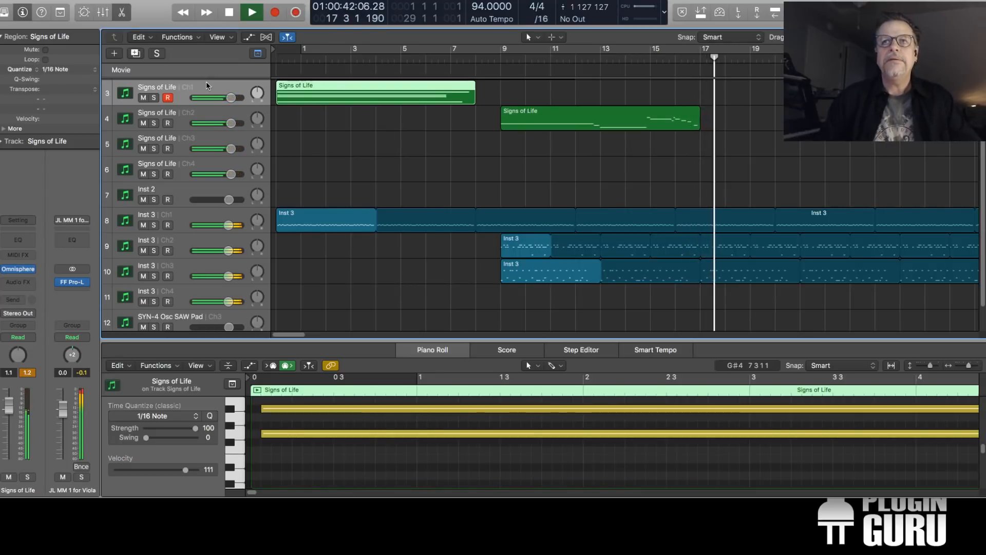
{"action": "key", "text": "space"}
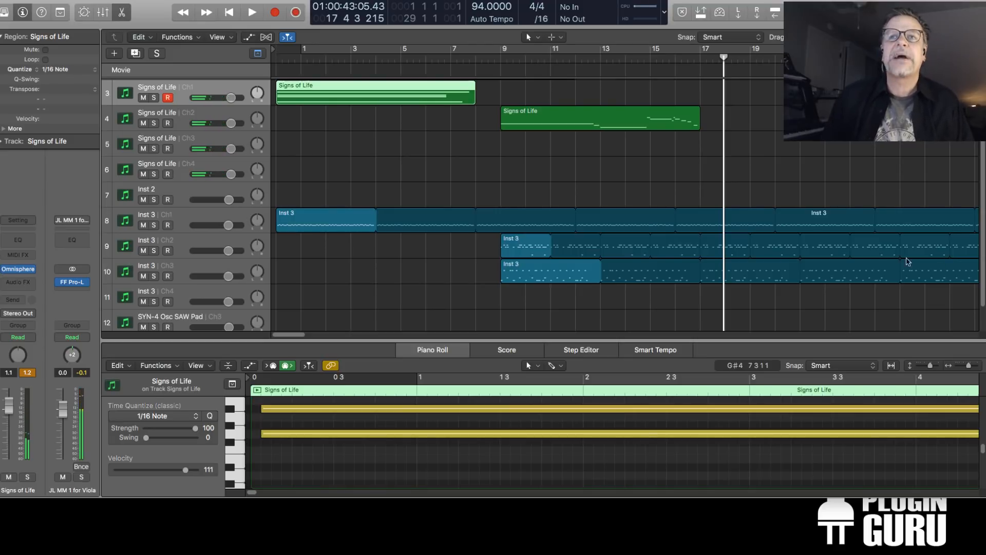
Clear the region selection and play the arrangement from the beginning of the project
{"action": "left_click", "coordinate": [800, 176]}
{"action": "key", "text": "space"}
{"action": "key", "text": "Return"}
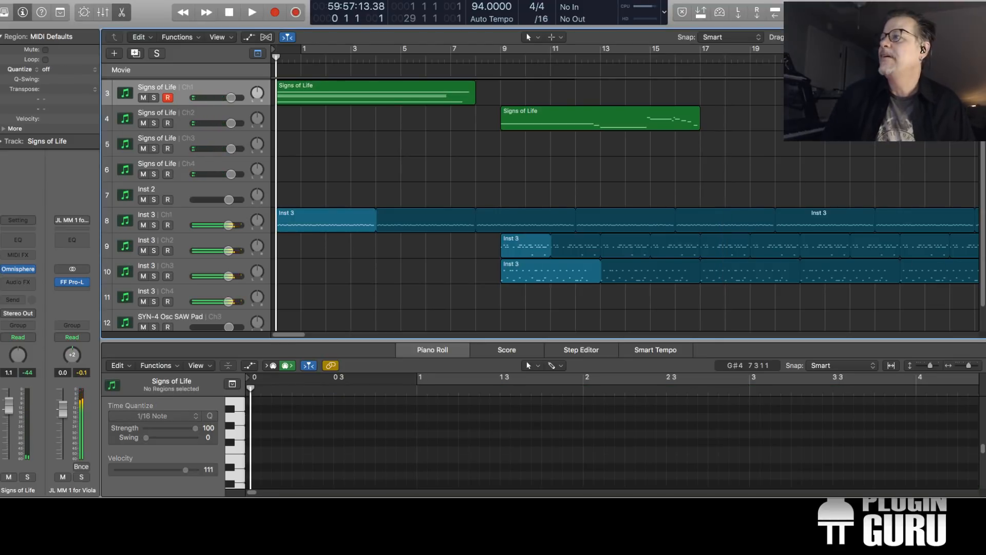